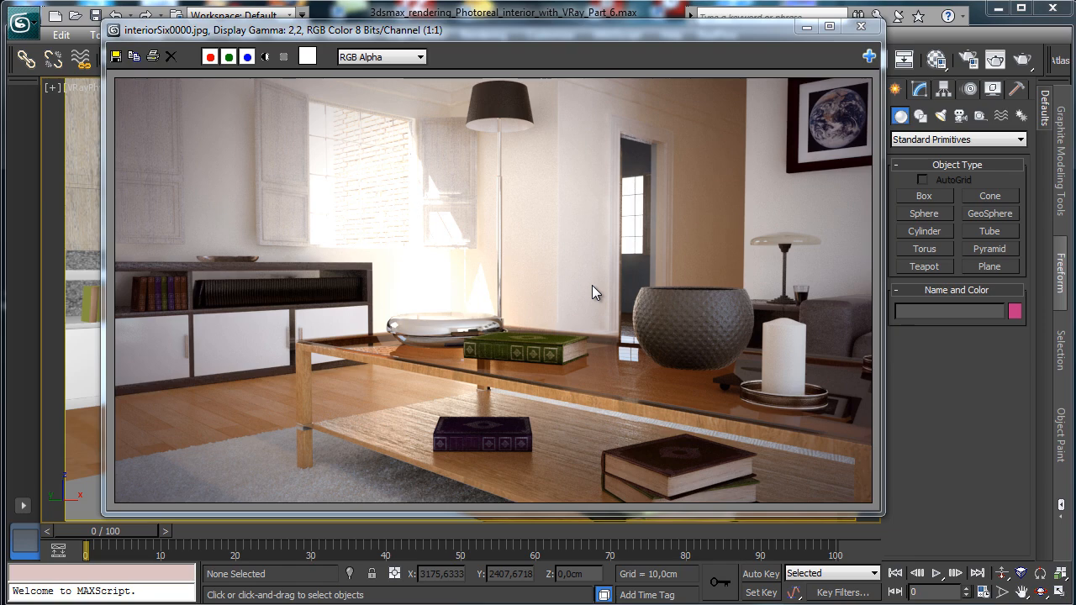
Close the rendered image, switch the camera view to perspective and orbit around the green book on the coffee table.
{"action": "left_click", "coordinate": [861, 26]}
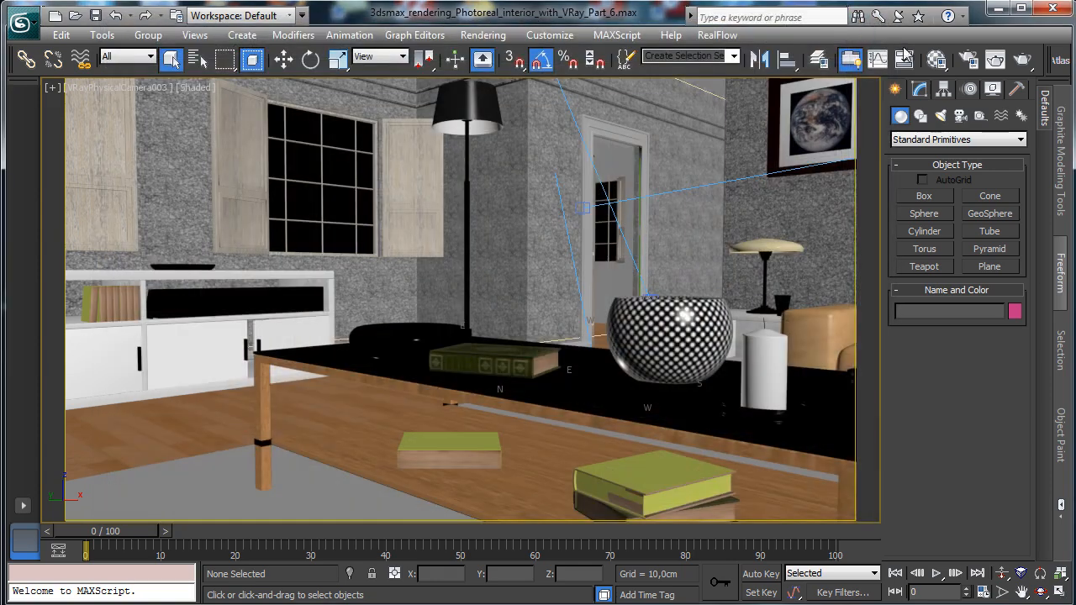
{"action": "left_click", "coordinate": [118, 87]}
{"action": "left_click", "coordinate": [168, 146]}
{"action": "left_click", "coordinate": [496, 361]}
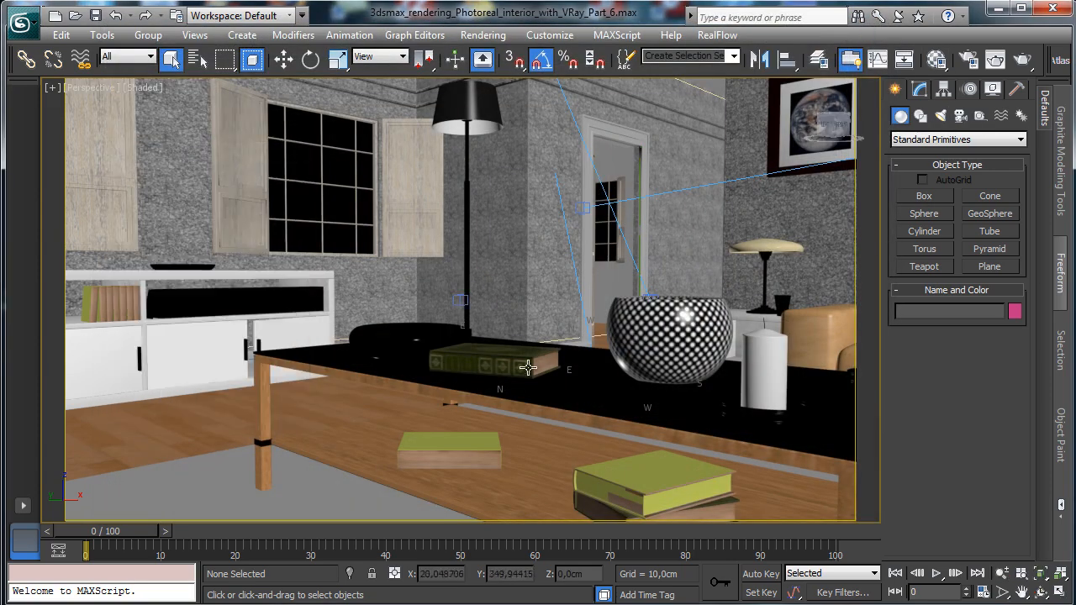
{"action": "left_click", "coordinate": [1040, 592]}
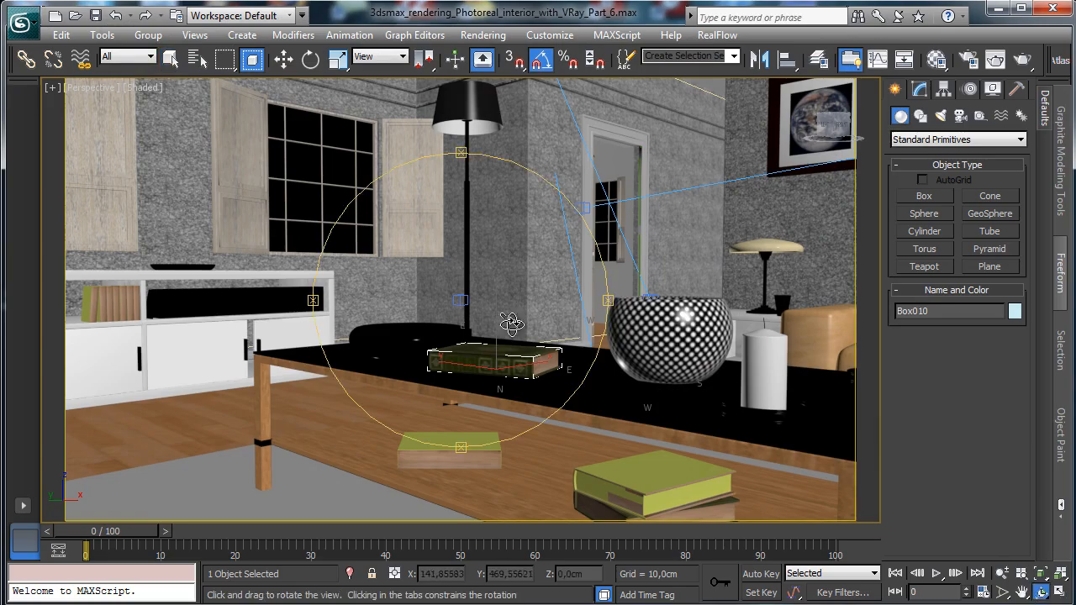
{"action": "left_click_drag", "start_coordinate": [508, 326], "coordinate": [558, 457]}
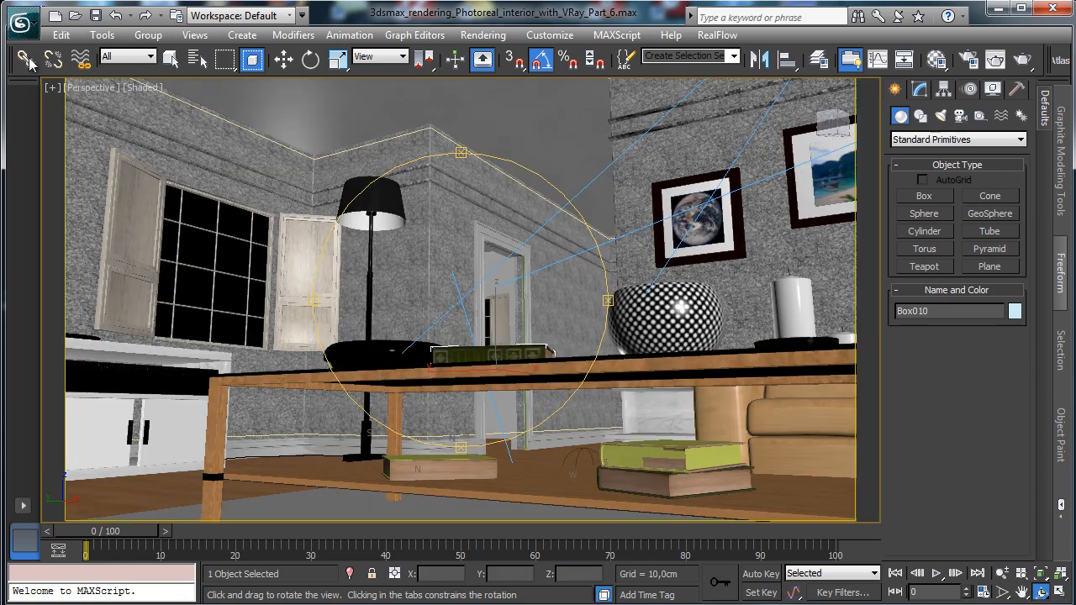
Open the scene 3dsmax_rendering_Photoreal_interior_with_VRay_Part_6_2012.max without saving the changes to the current scene.
{"action": "left_click", "coordinate": [21, 23]}
{"action": "left_click", "coordinate": [72, 146]}
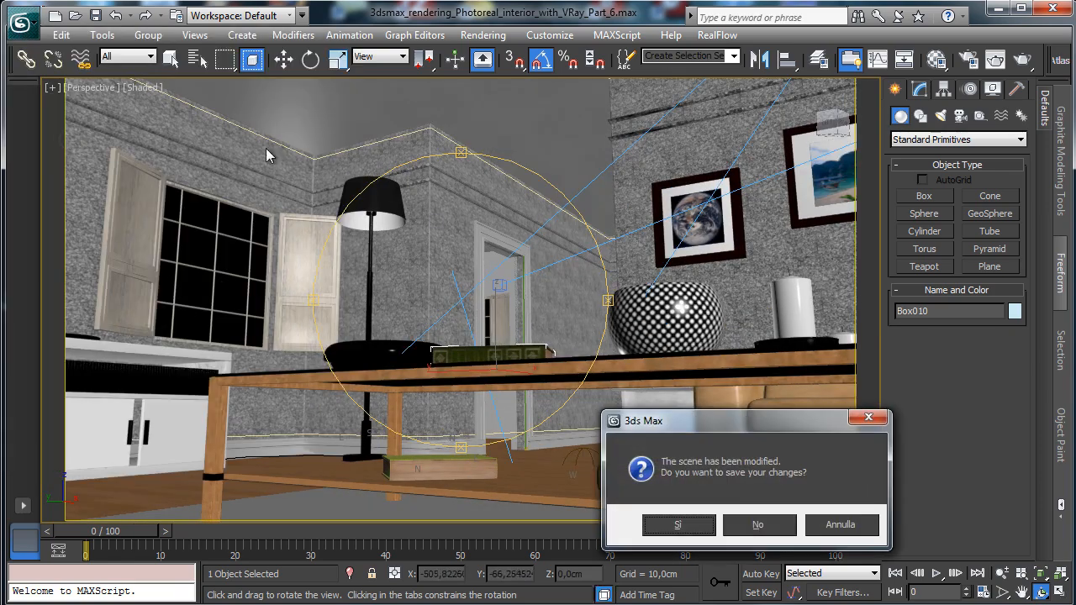
{"action": "left_click", "coordinate": [740, 517]}
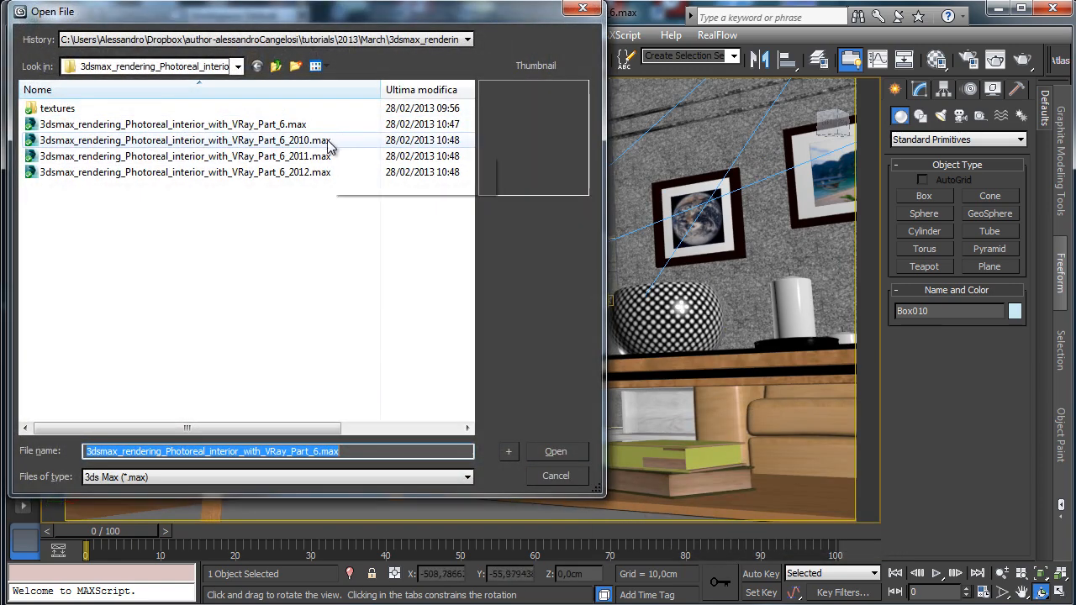
{"action": "left_click", "coordinate": [357, 172]}
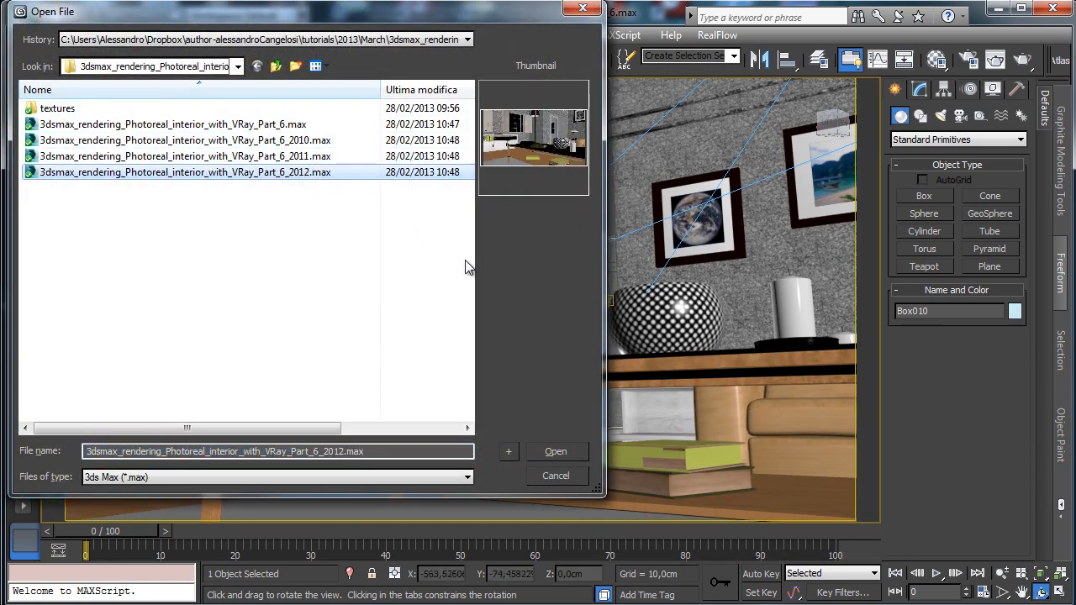
{"action": "left_click", "coordinate": [561, 450]}
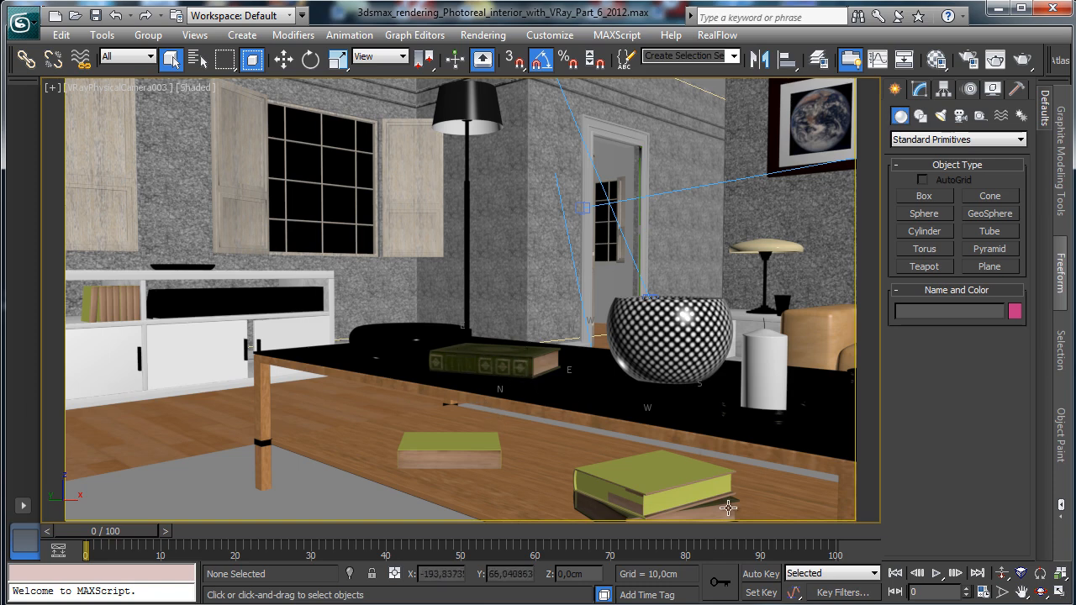
Select the green book on the coffee table, switch to perspective and orbit to view the table from its side.
{"action": "left_click", "coordinate": [497, 355]}
{"action": "left_click", "coordinate": [137, 87]}
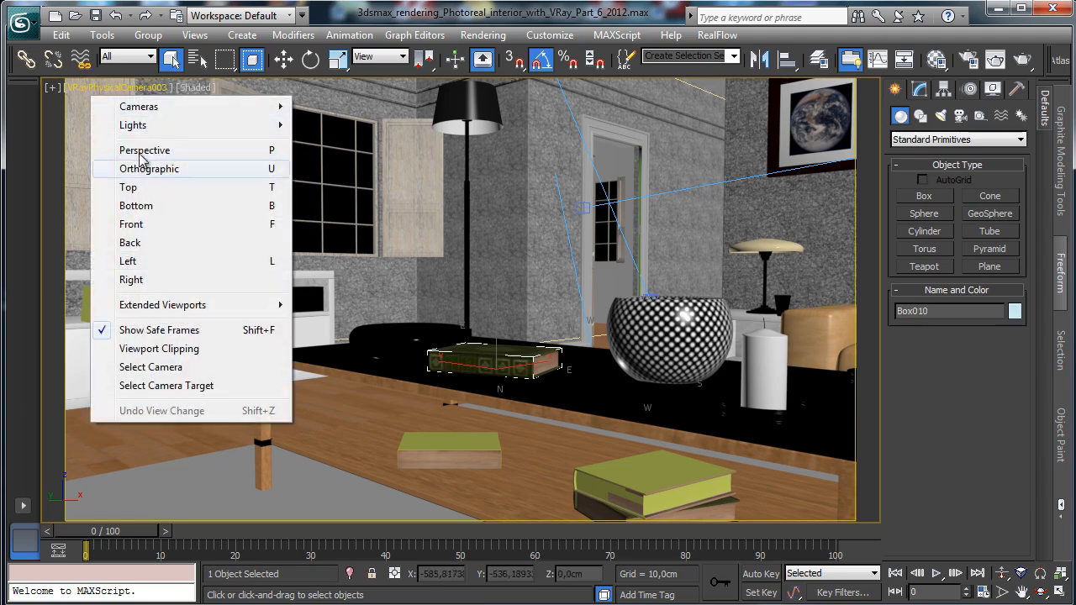
{"action": "left_click", "coordinate": [144, 146]}
{"action": "left_click", "coordinate": [1040, 593]}
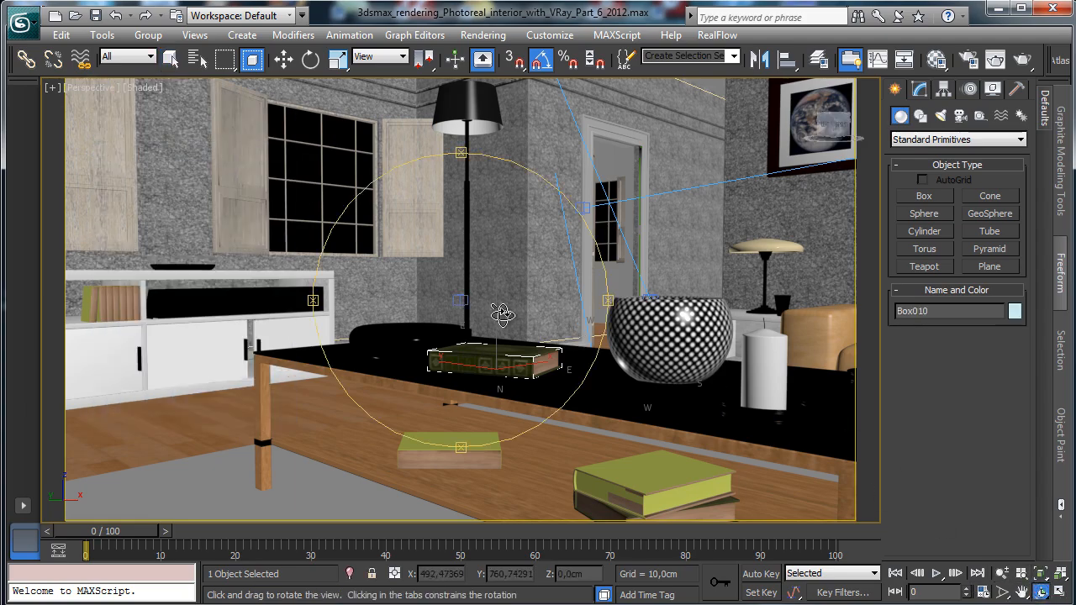
{"action": "left_click_drag", "start_coordinate": [505, 315], "coordinate": [703, 375]}
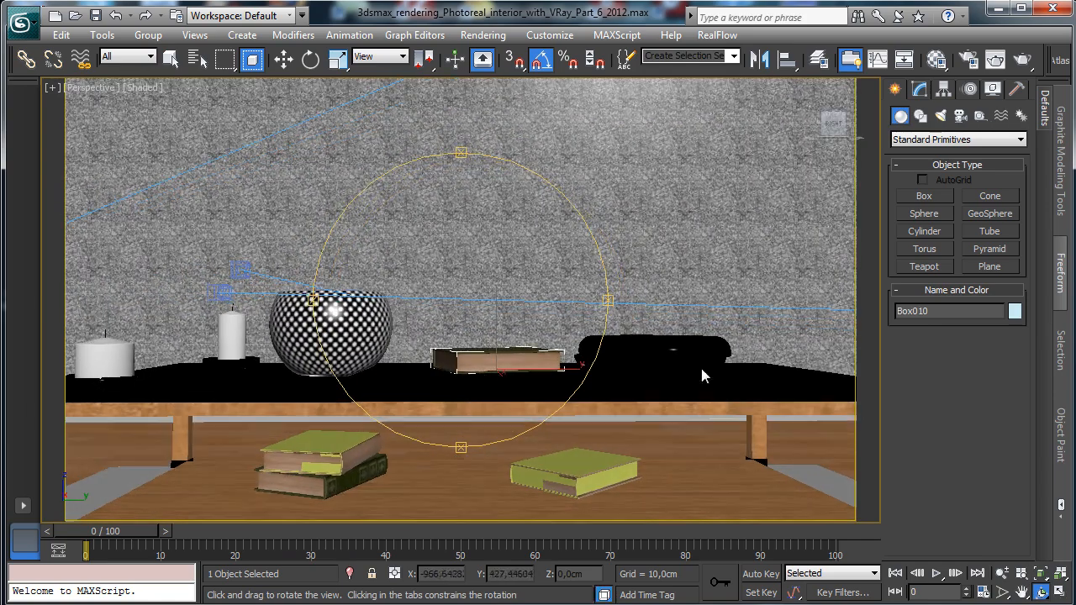
Show all four viewports and zoom out the top view until the rug, coffee table and sofa are visible.
{"action": "left_click", "coordinate": [1002, 593]}
{"action": "left_click", "coordinate": [1061, 593]}
{"action": "right_click", "coordinate": [394, 223]}
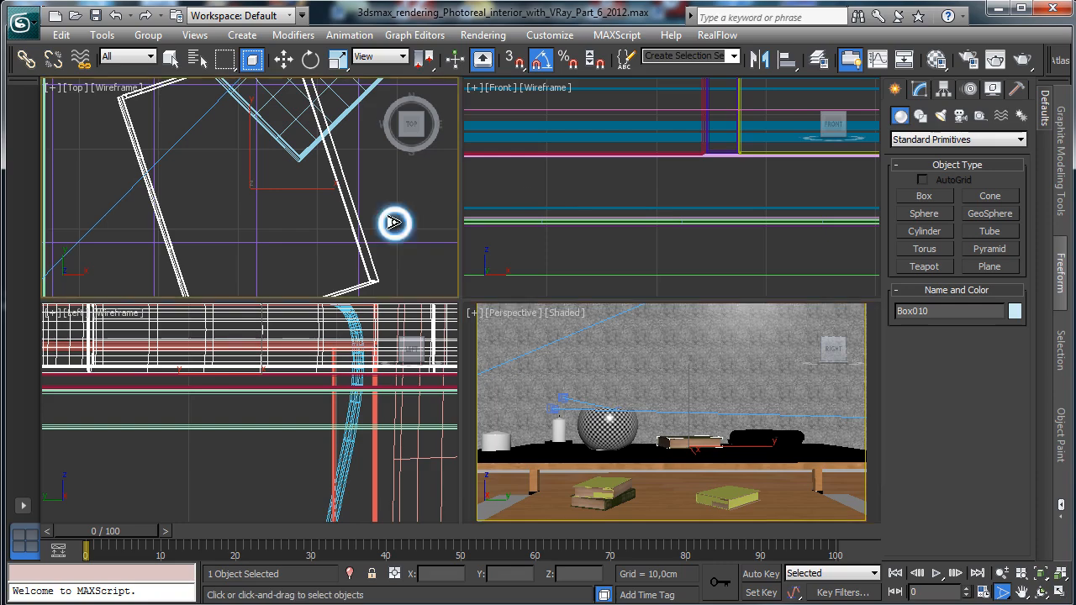
{"action": "left_click", "coordinate": [1001, 574]}
{"action": "left_click_drag", "start_coordinate": [263, 148], "coordinate": [331, 237]}
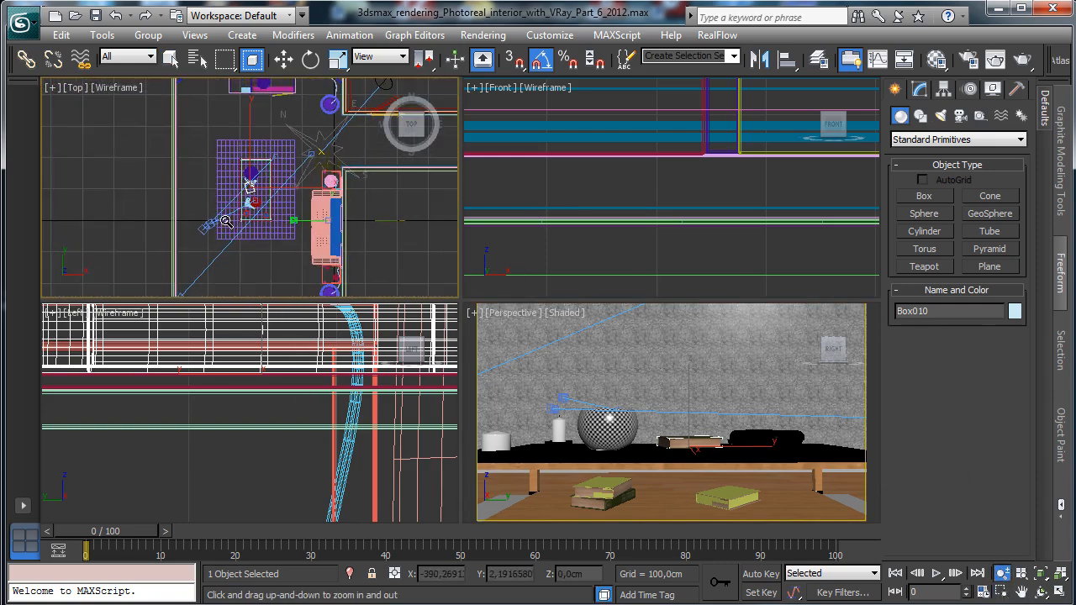
Look through VRayPhysicalCamera003 in the perspective viewport, select that camera and clone it as a Copy.
{"action": "left_click", "coordinate": [960, 117]}
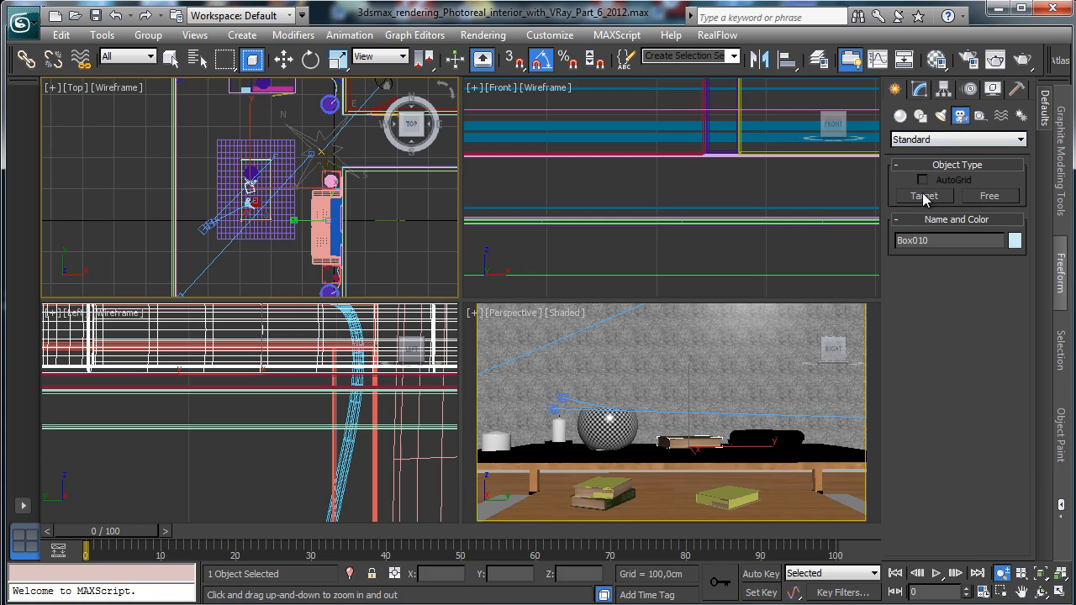
{"action": "left_click", "coordinate": [505, 314]}
{"action": "left_click", "coordinate": [509, 313]}
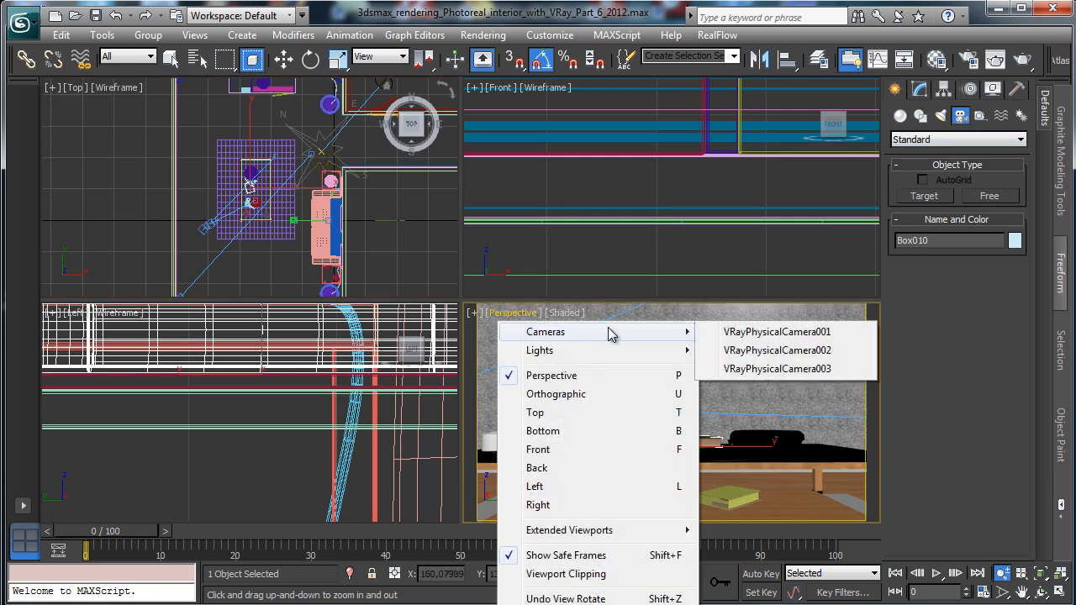
{"action": "left_click", "coordinate": [776, 369]}
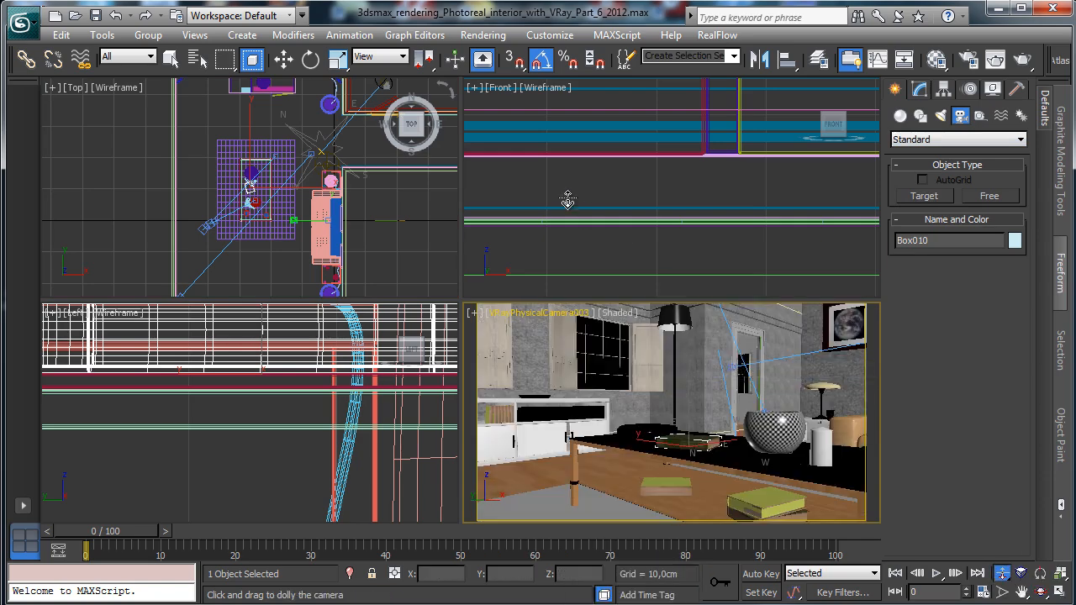
{"action": "left_click", "coordinate": [500, 312]}
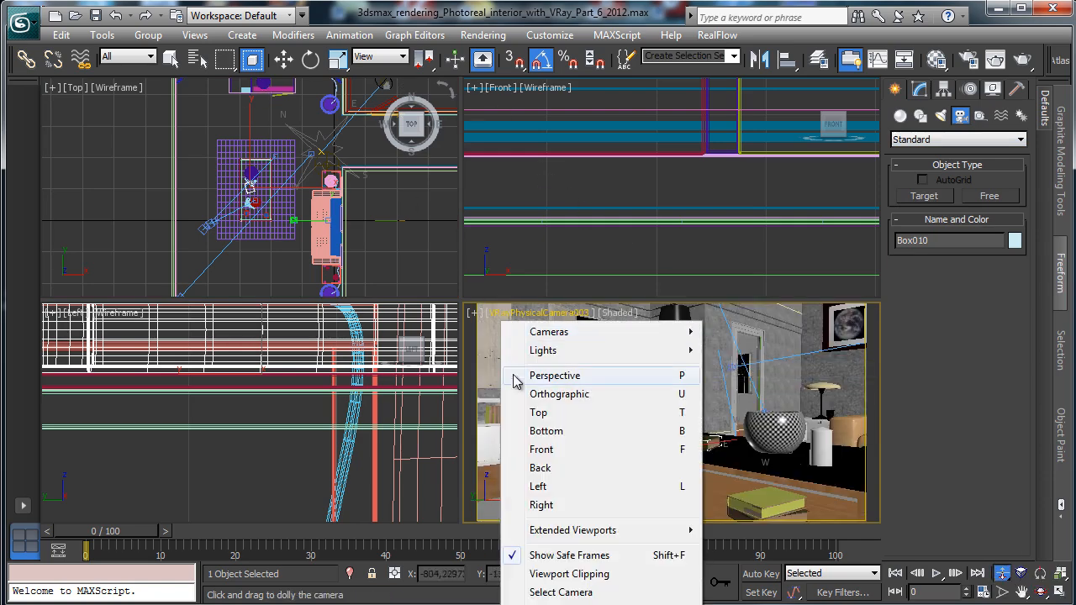
{"action": "left_click", "coordinate": [572, 593]}
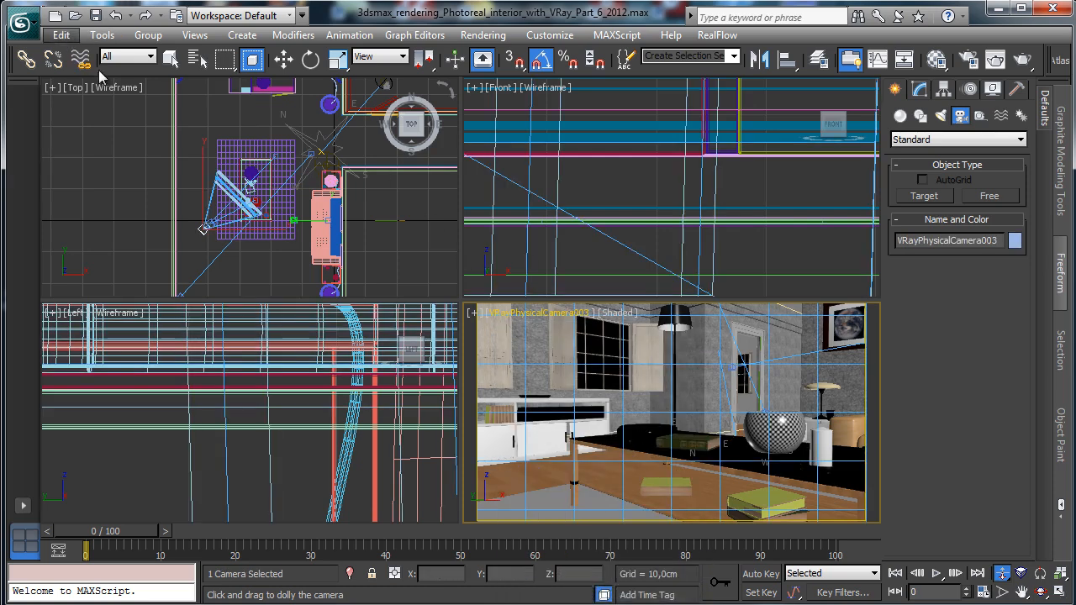
{"action": "left_click", "coordinate": [61, 35]}
{"action": "left_click", "coordinate": [139, 161]}
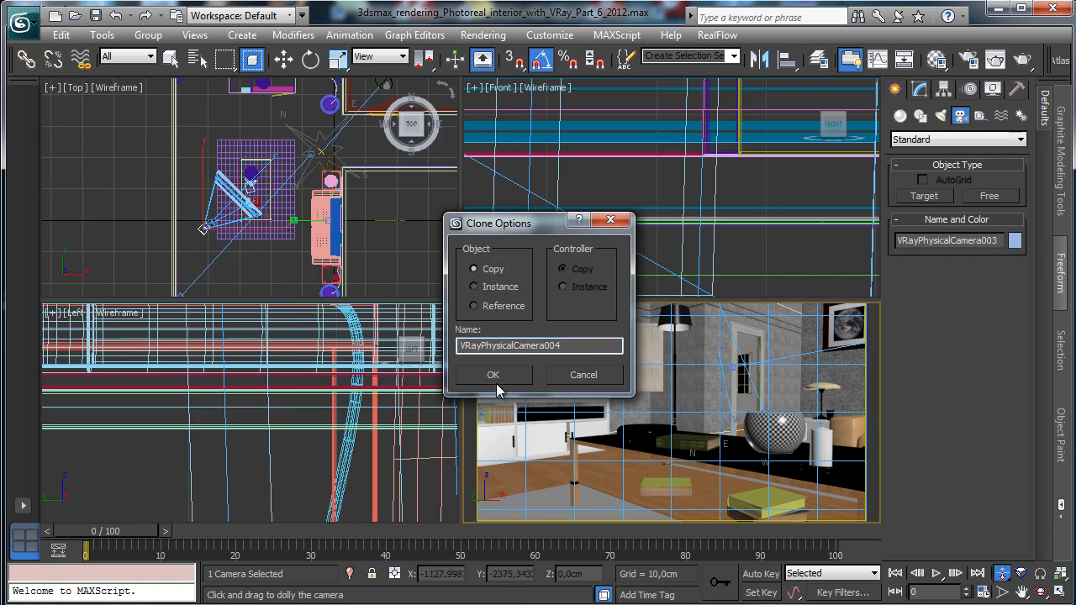
{"action": "left_click", "coordinate": [494, 378]}
Show the view of the copied camera and move the camera across the top view onto the sofa.
{"action": "key", "text": "w"}
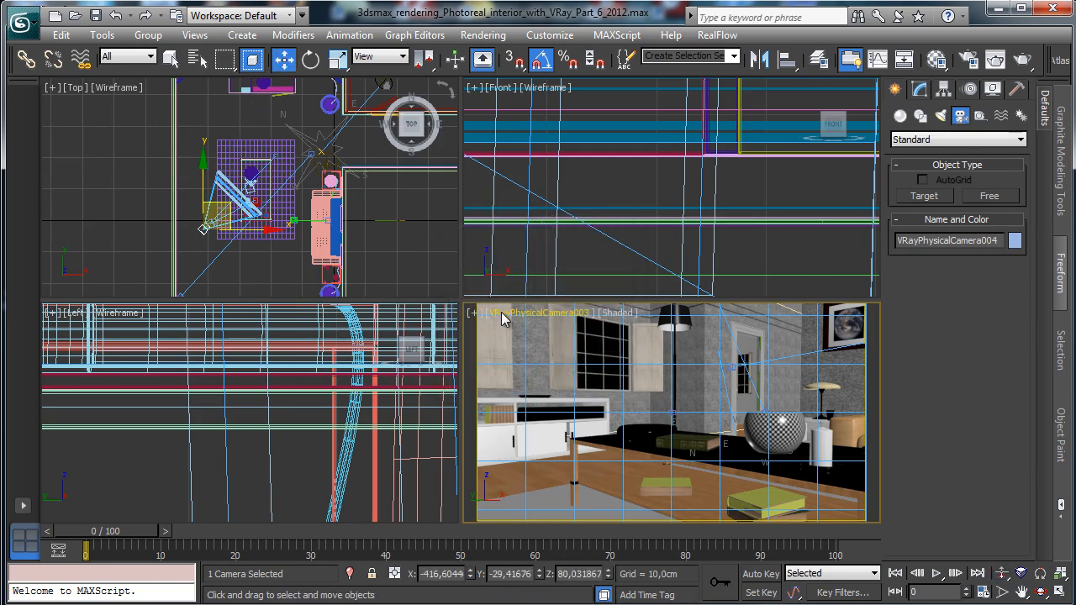
{"action": "left_click", "coordinate": [501, 318]}
{"action": "mouse_move", "coordinate": [638, 339]}
{"action": "left_click", "coordinate": [751, 384]}
{"action": "left_click_drag", "start_coordinate": [230, 204], "coordinate": [354, 216]}
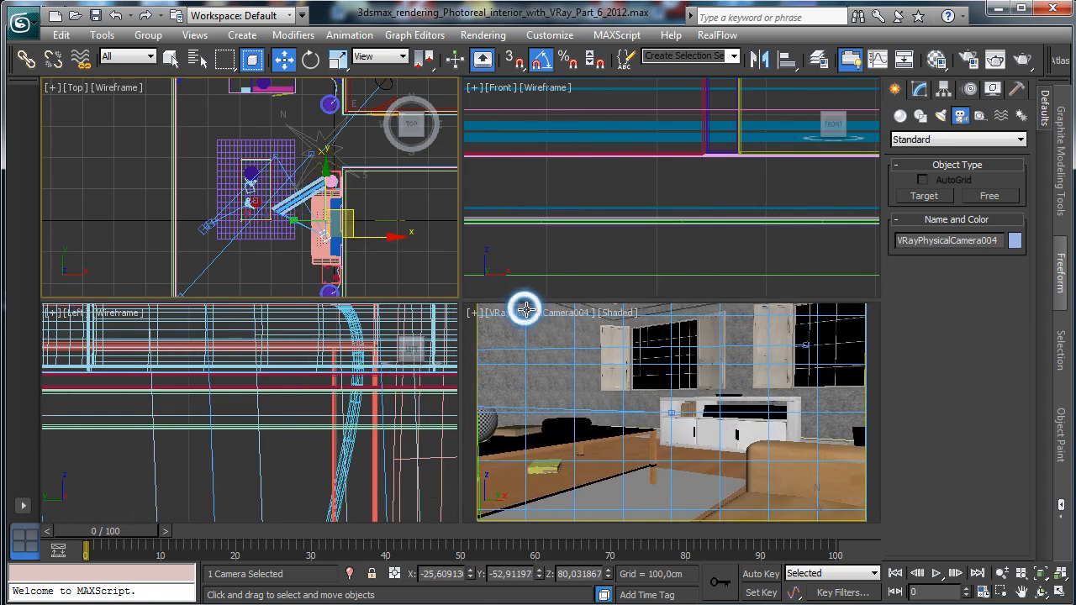
Move the copied camera's target to the far side of the coffee table, so the camera looks at the wall opposite the sofa.
{"action": "left_click", "coordinate": [536, 319]}
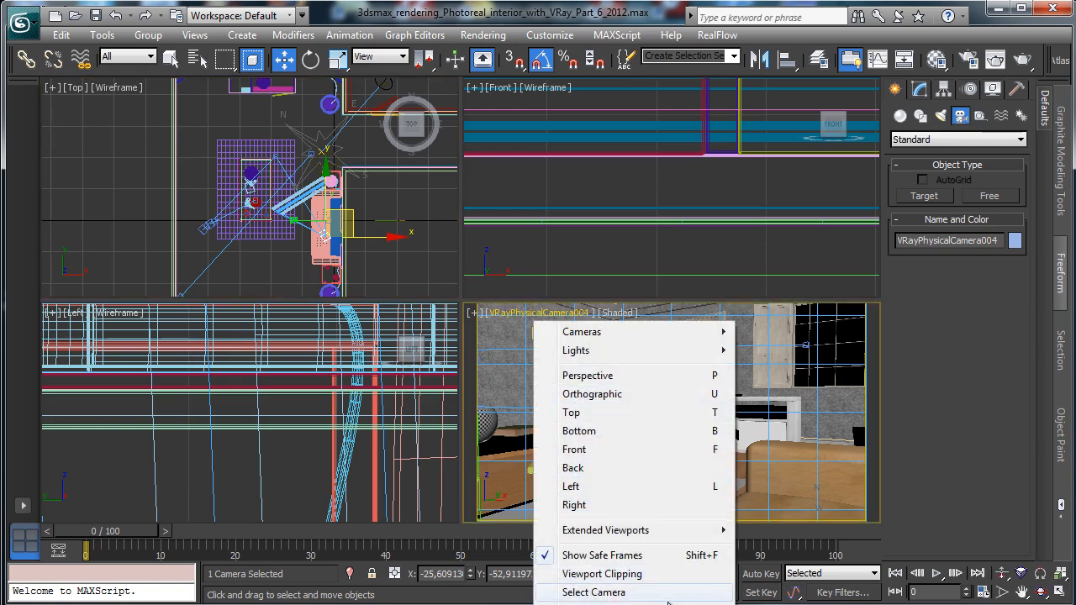
{"action": "left_click", "coordinate": [593, 591]}
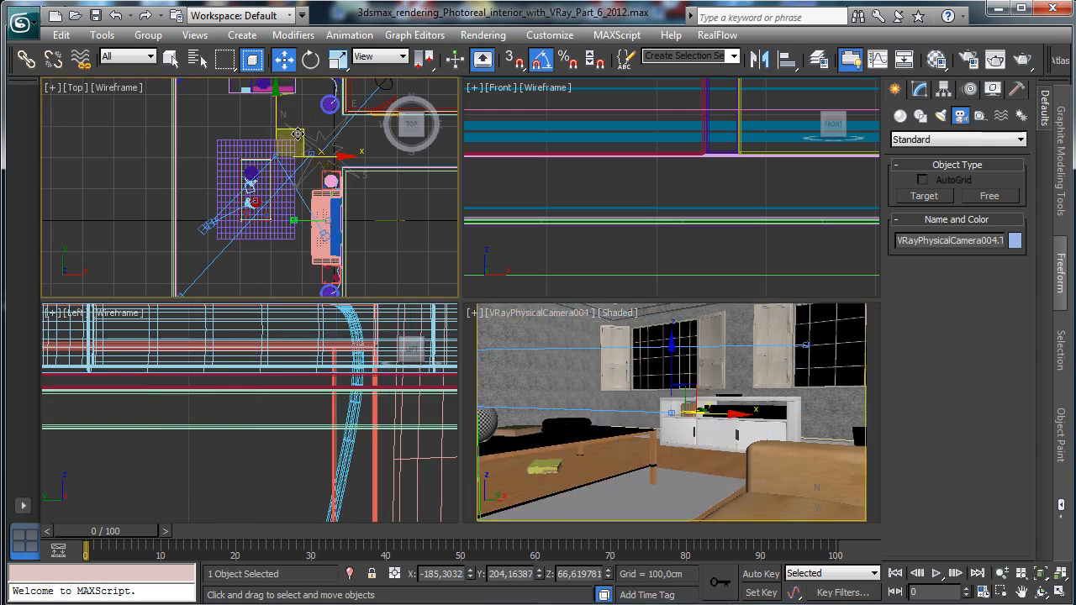
{"action": "left_click_drag", "start_coordinate": [292, 125], "coordinate": [229, 212]}
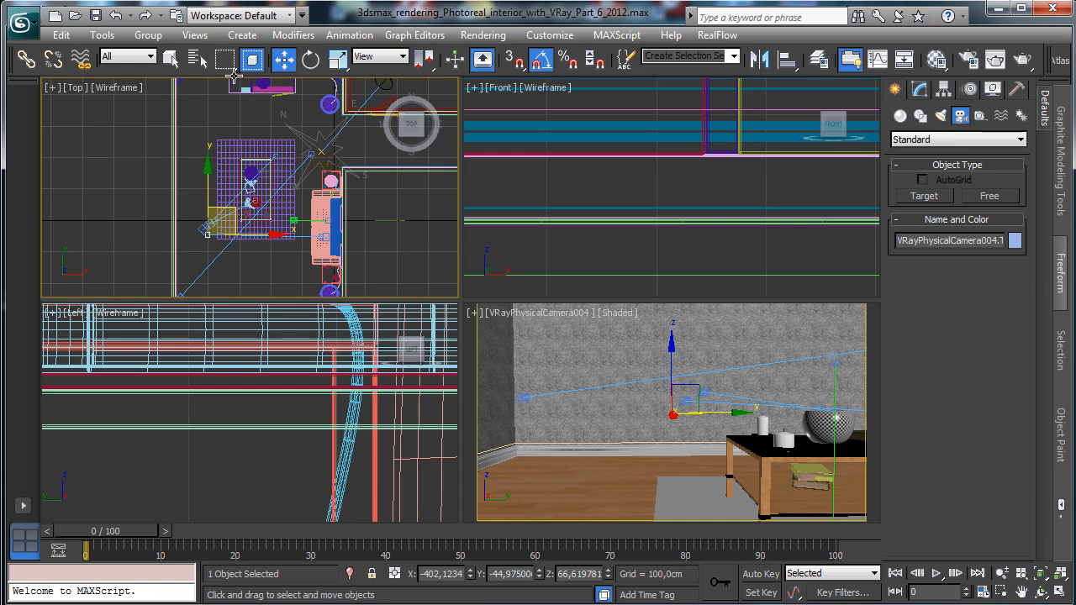
Select VRayPhysicalCamera004 together with its target and shift both slightly along Y in the top view.
{"action": "key", "text": "h"}
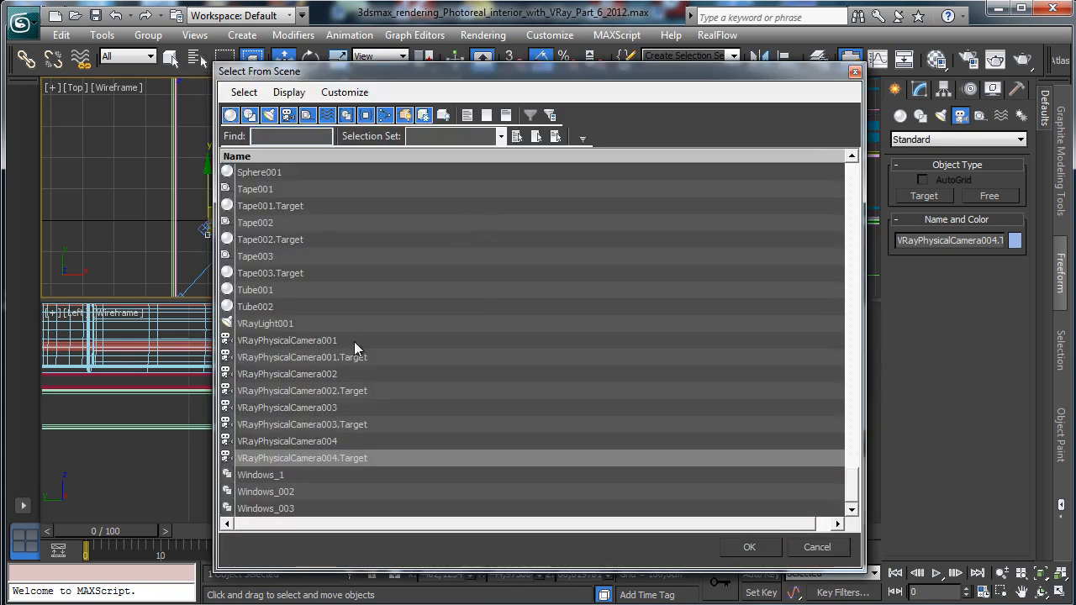
{"action": "left_click_drag", "start_coordinate": [317, 443], "coordinate": [320, 464]}
{"action": "left_click", "coordinate": [767, 557]}
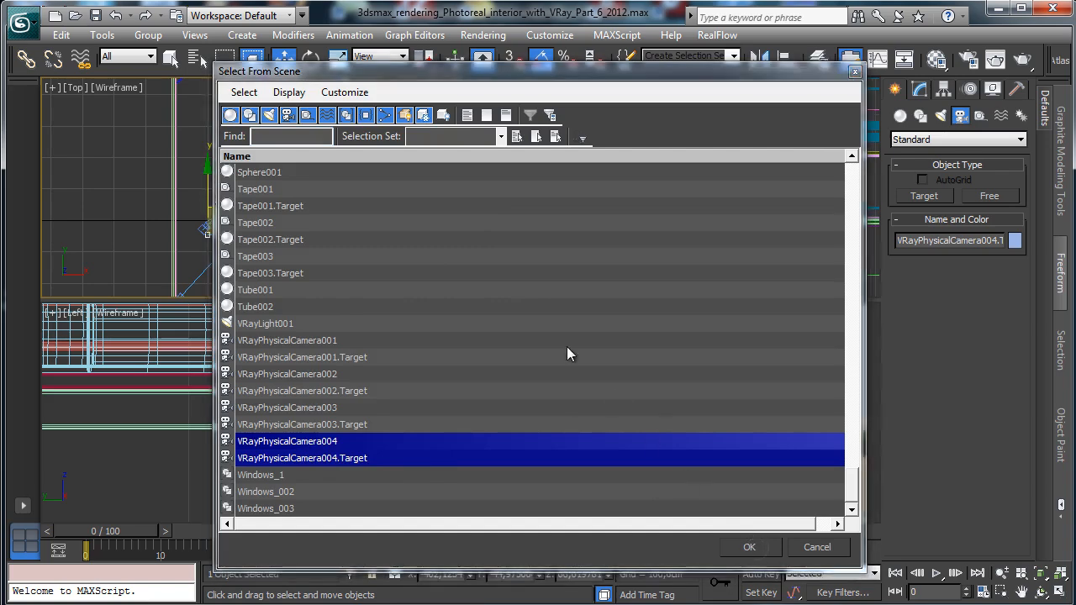
{"action": "left_click_drag", "start_coordinate": [267, 189], "coordinate": [272, 171]}
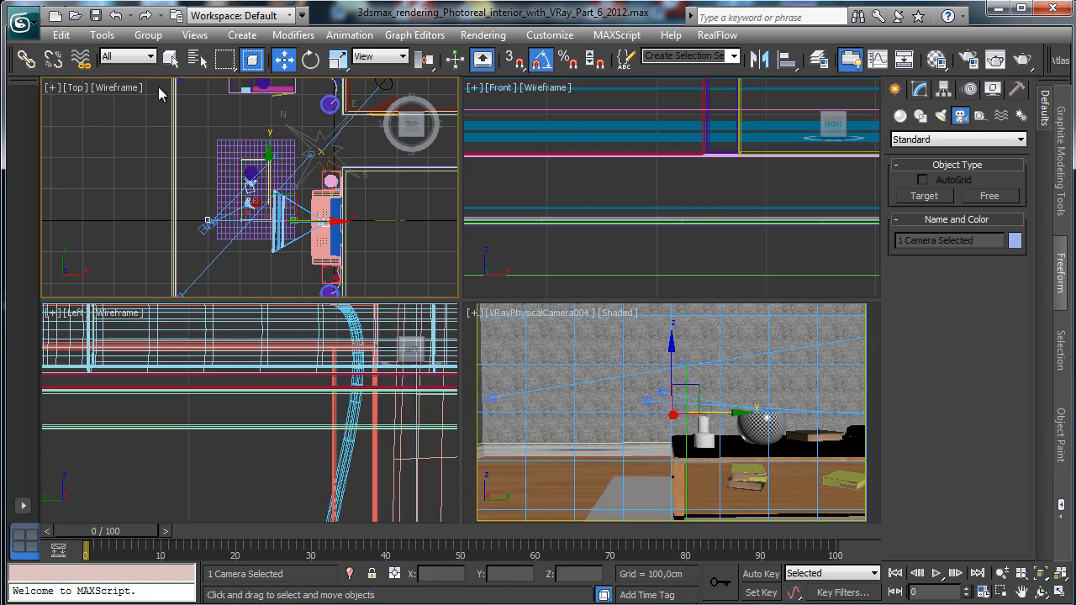
Create a box about 621 cm long, 83 cm wide and 139 cm high along the wall opposite the sofa.
{"action": "left_click", "coordinate": [170, 57]}
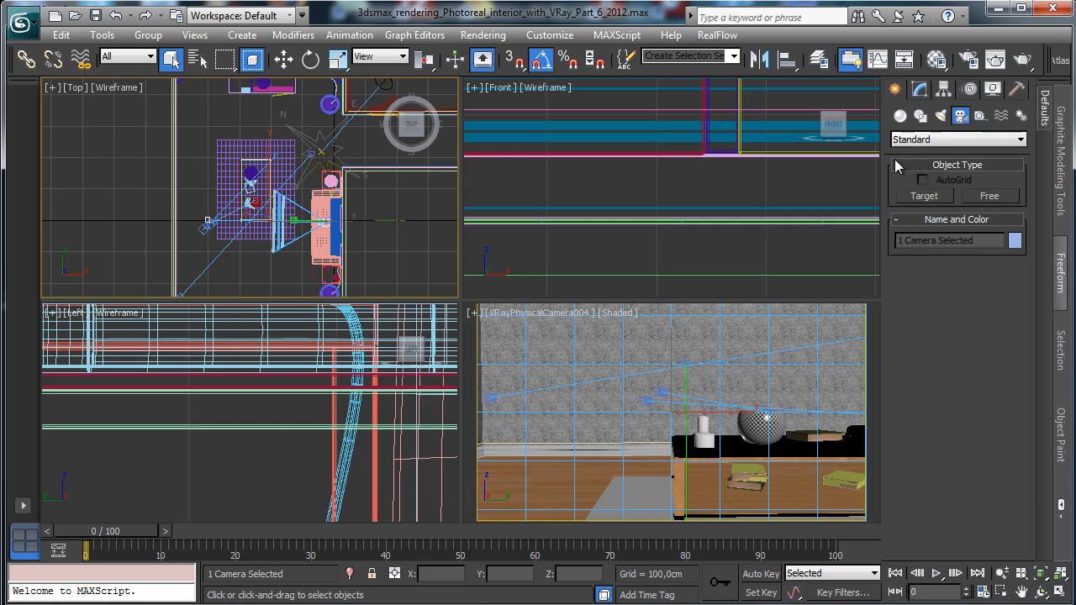
{"action": "left_click", "coordinate": [900, 115]}
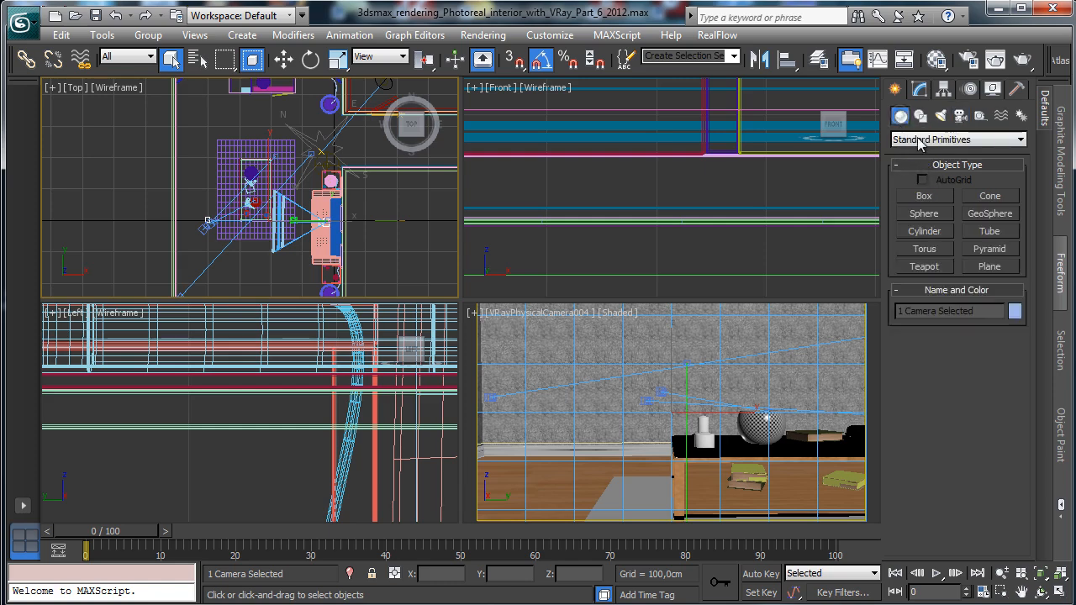
{"action": "left_click", "coordinate": [923, 196]}
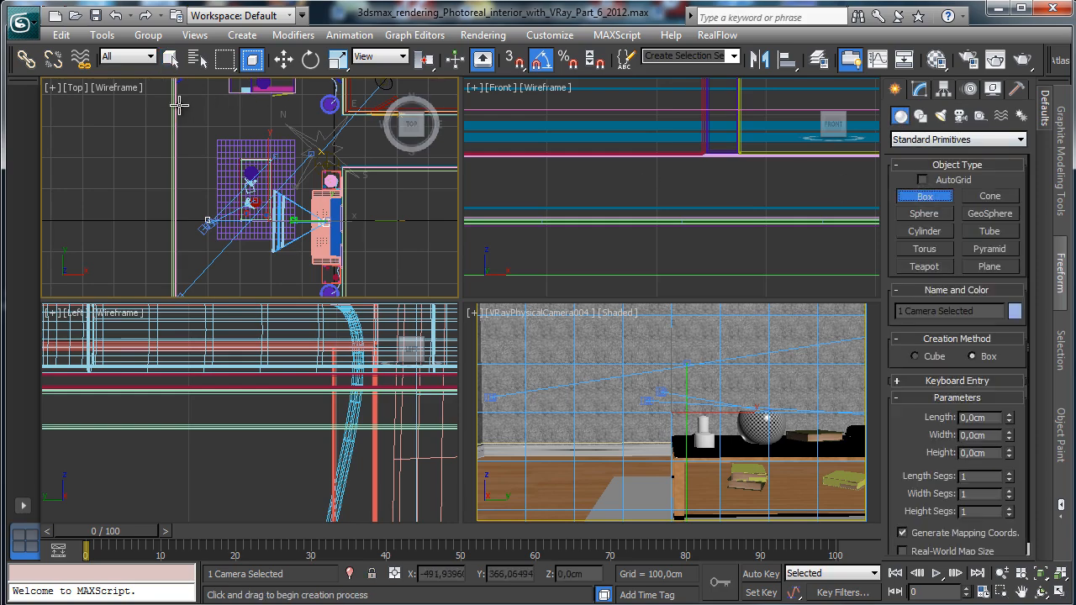
{"action": "left_click_drag", "start_coordinate": [177, 101], "coordinate": [203, 294]}
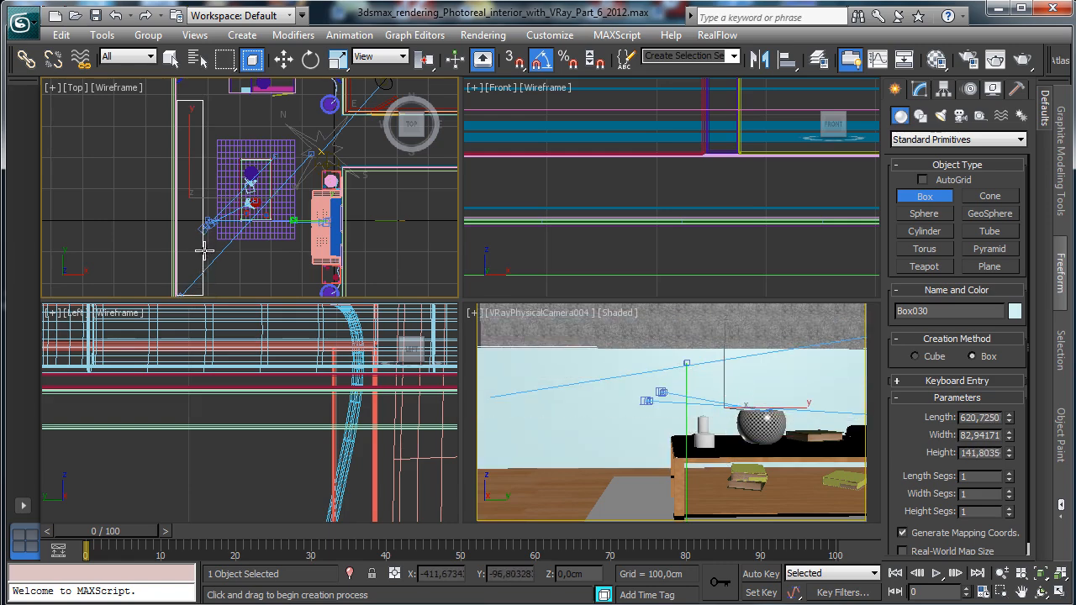
{"action": "left_click", "coordinate": [204, 252]}
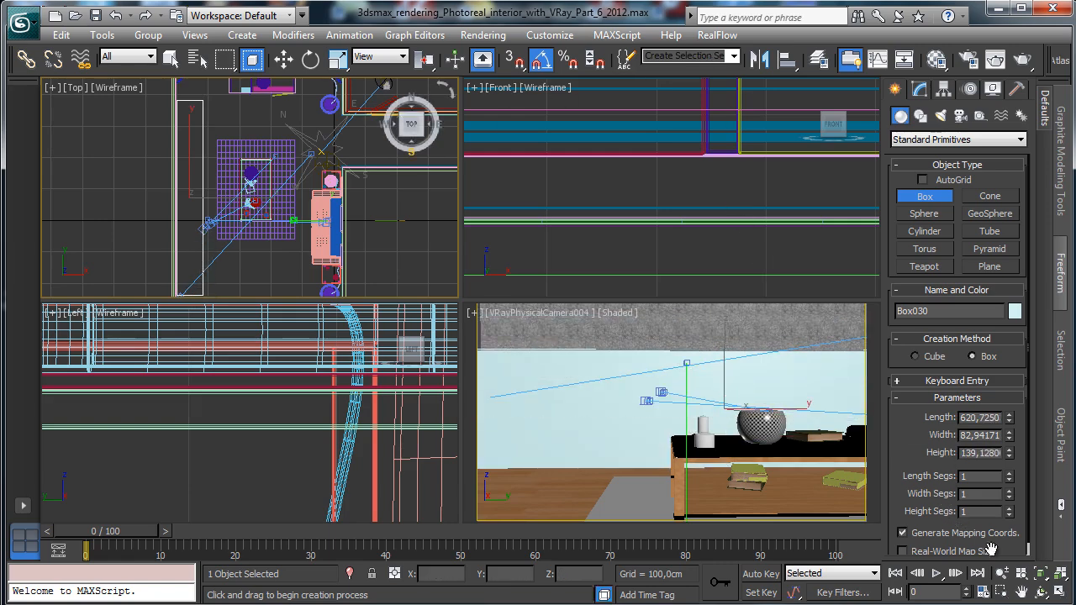
Set the width of the box along the wall to 65 cm.
{"action": "left_click", "coordinate": [1000, 572]}
{"action": "left_click_drag", "start_coordinate": [258, 246], "coordinate": [267, 267]}
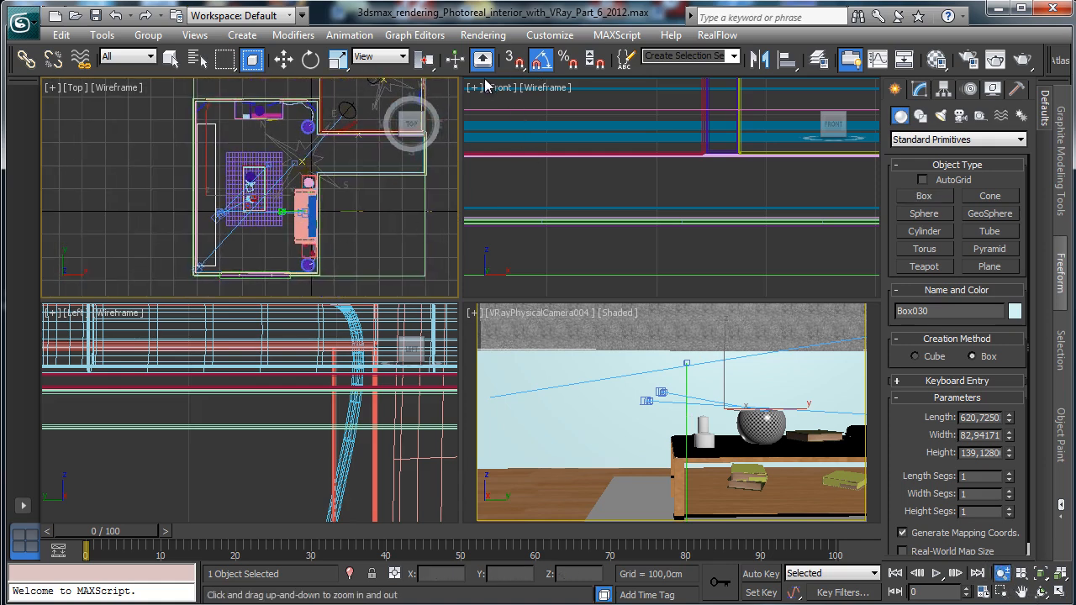
{"action": "double_click", "coordinate": [977, 434]}
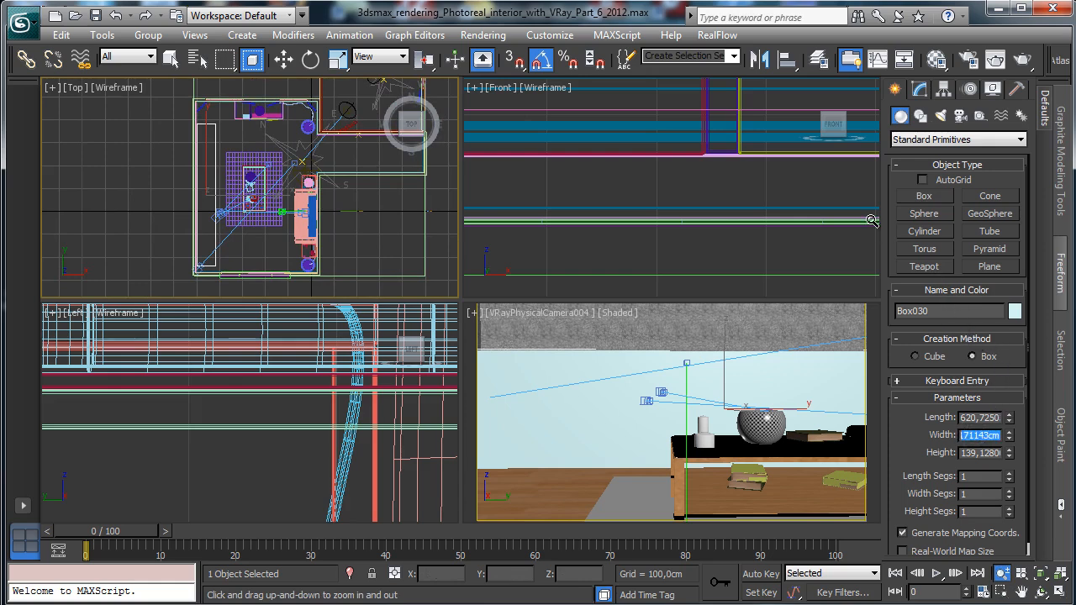
{"action": "type", "text": "65"}
{"action": "key", "text": "Return"}
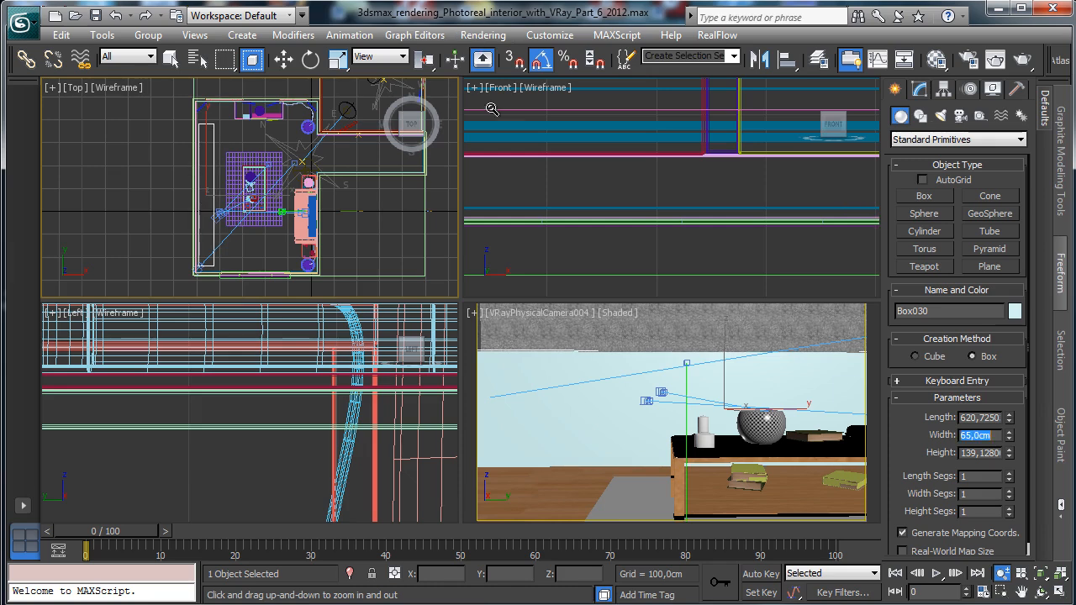
Move the box about 9 cm along negative X in the top view so it sits against the wall.
{"action": "left_click", "coordinate": [1002, 591]}
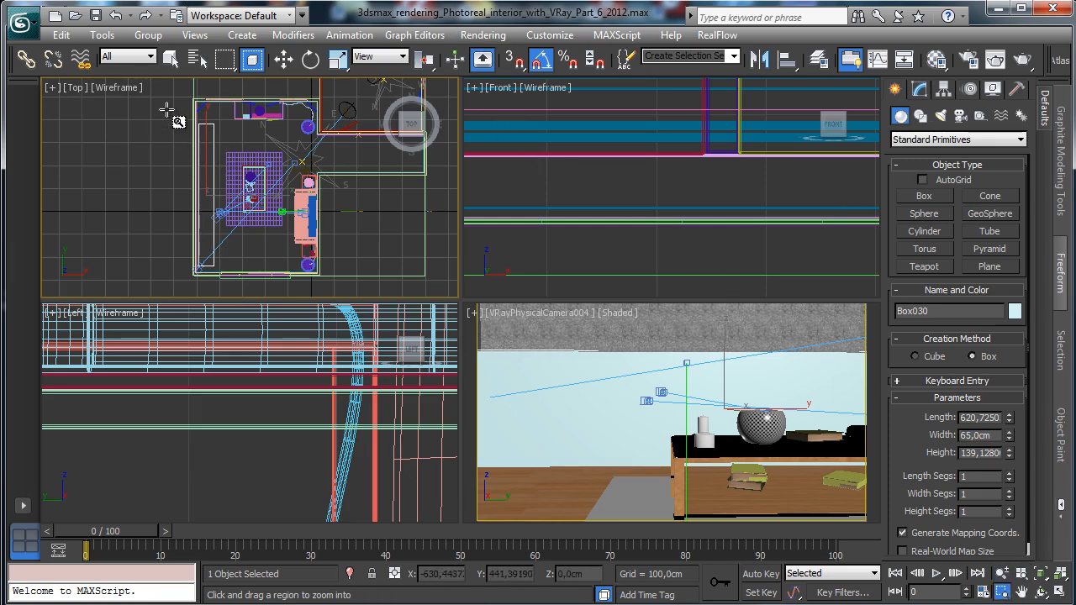
{"action": "left_click_drag", "start_coordinate": [166, 108], "coordinate": [274, 255]}
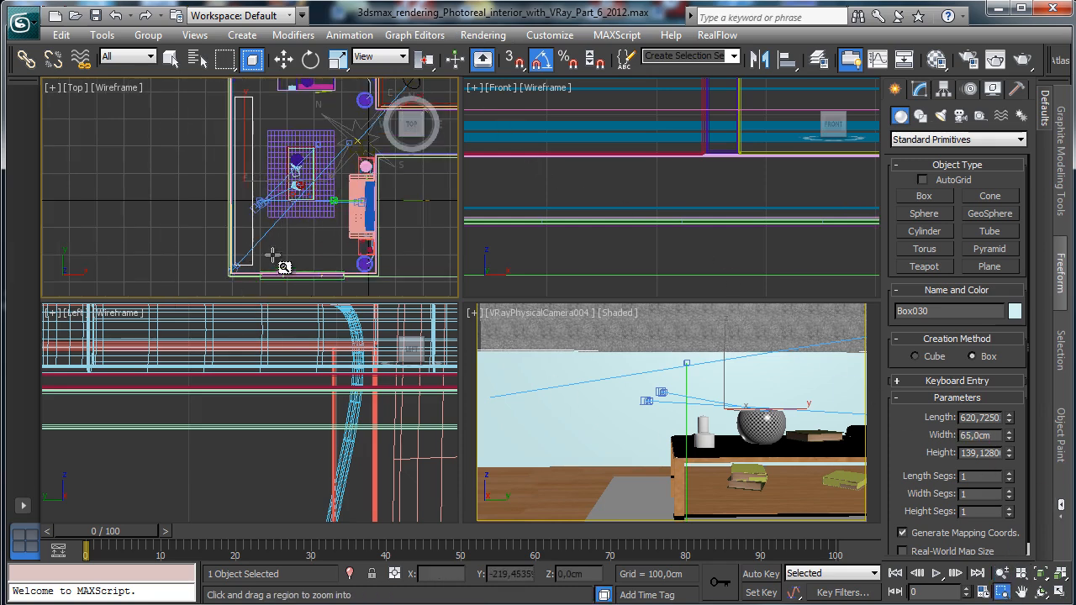
{"action": "left_click", "coordinate": [283, 58]}
{"action": "left_click_drag", "start_coordinate": [271, 176], "coordinate": [290, 179]}
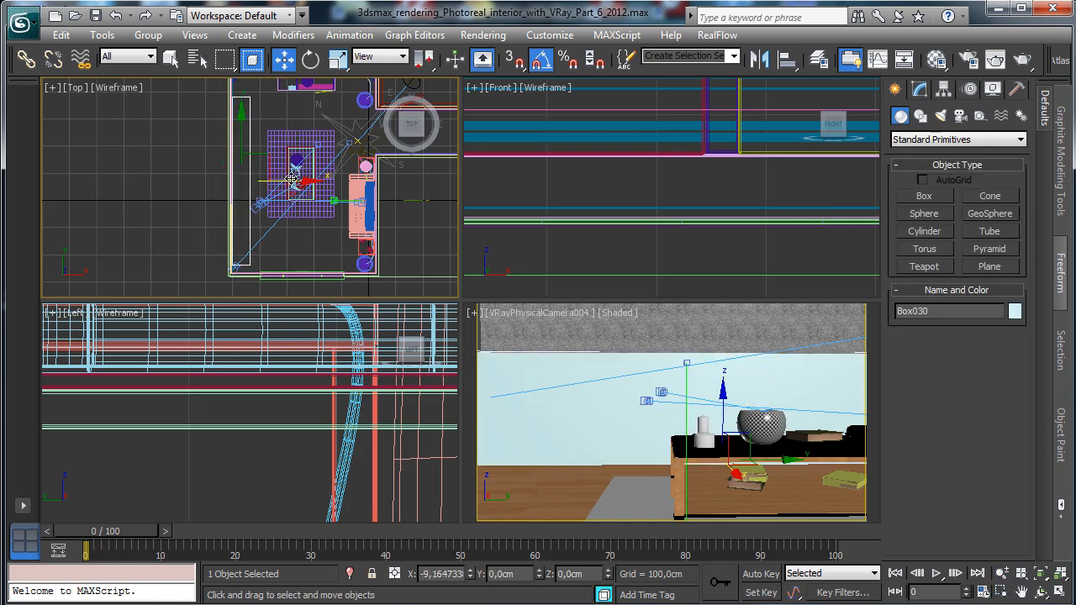
Try a length of 400 cm for the box and shift it along Y to fit the wall.
{"action": "left_click", "coordinate": [920, 89]}
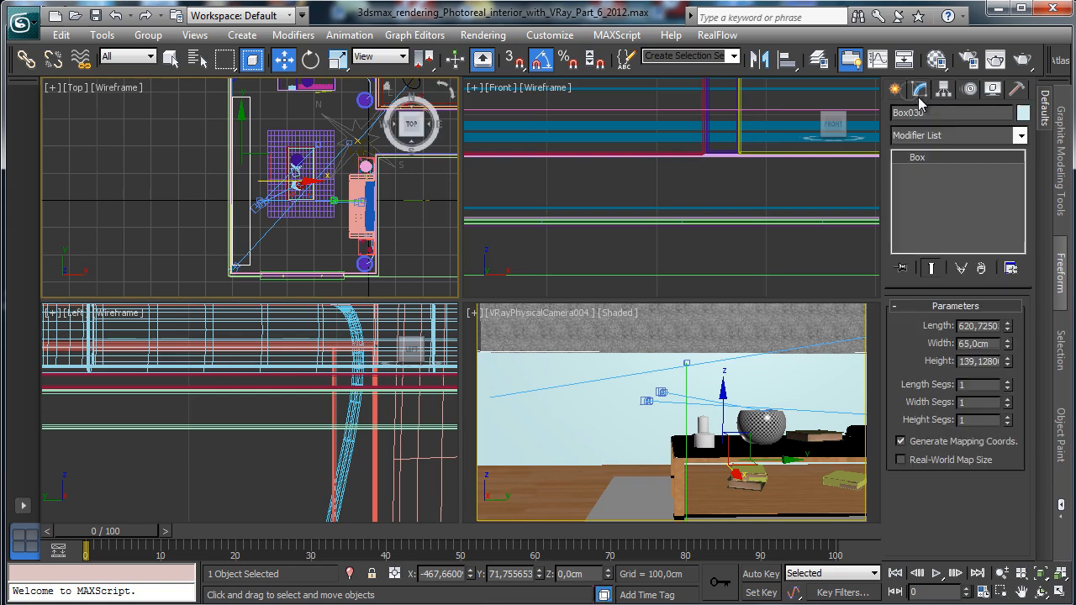
{"action": "double_click", "coordinate": [981, 326]}
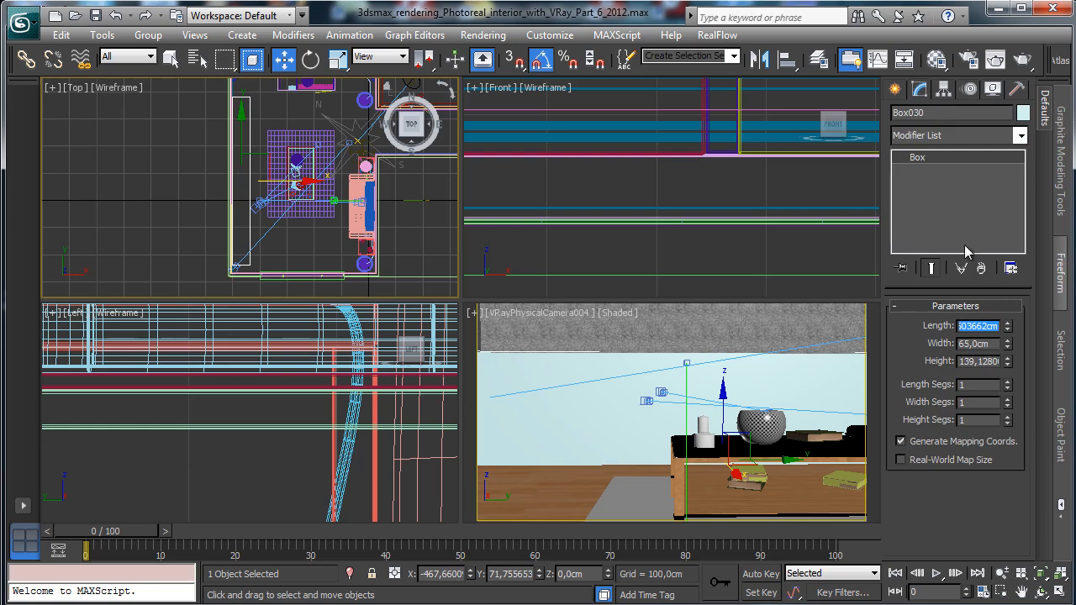
{"action": "type", "text": "400"}
{"action": "key", "text": "Return"}
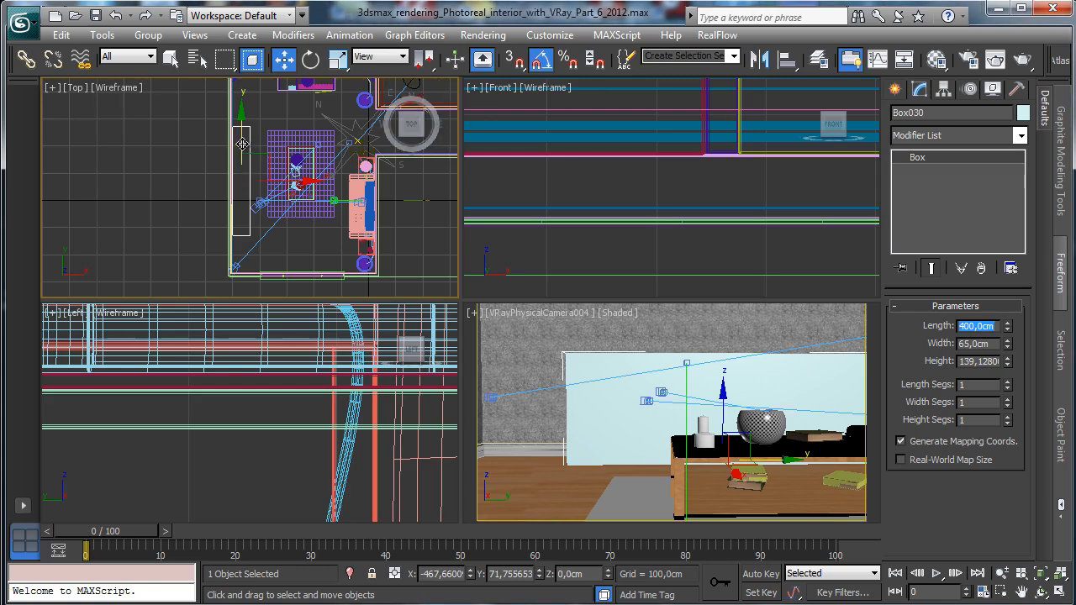
{"action": "left_click_drag", "start_coordinate": [247, 147], "coordinate": [242, 166]}
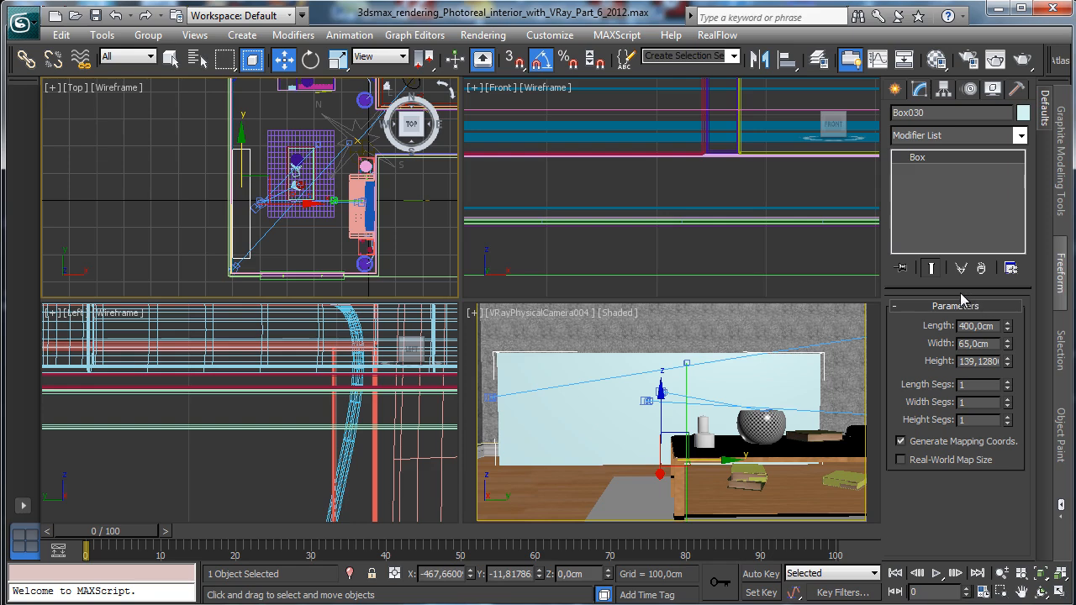
Set the box's length to 500 cm and reposition it along Y to roughly Y 41 cm, spaced evenly along the wall.
{"action": "double_click", "coordinate": [997, 325]}
{"action": "type", "text": "500"}
{"action": "key", "text": "Return"}
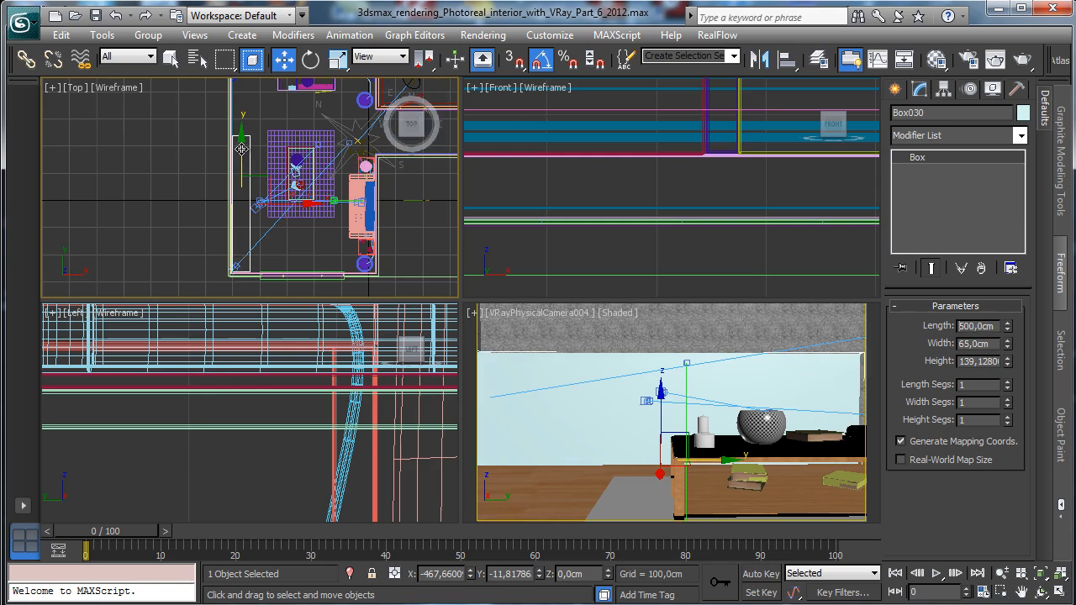
{"action": "left_click_drag", "start_coordinate": [240, 159], "coordinate": [240, 145]}
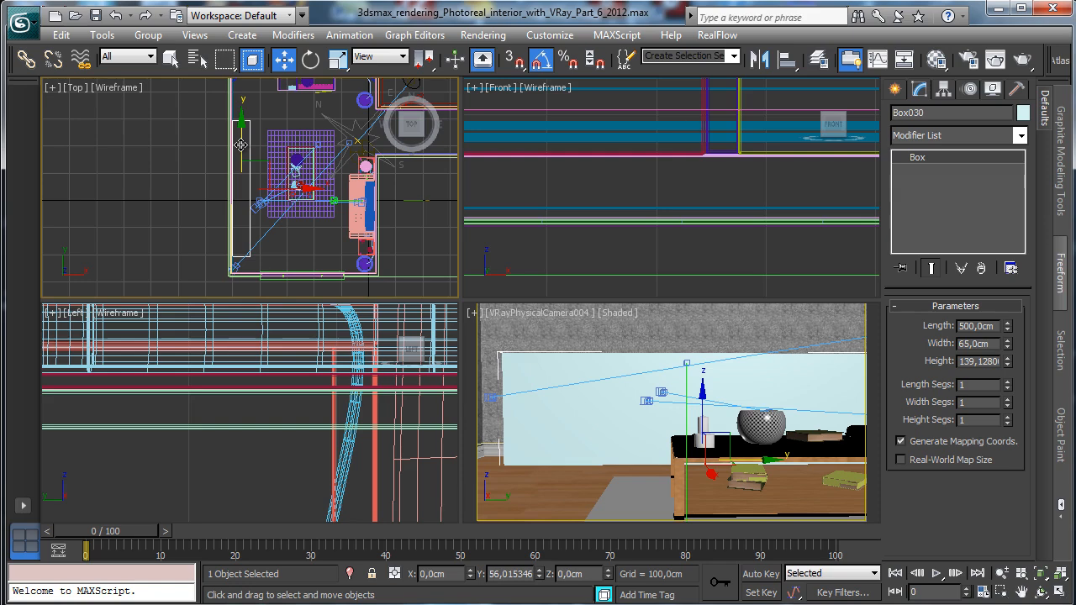
{"action": "left_click_drag", "start_coordinate": [240, 144], "coordinate": [242, 145]}
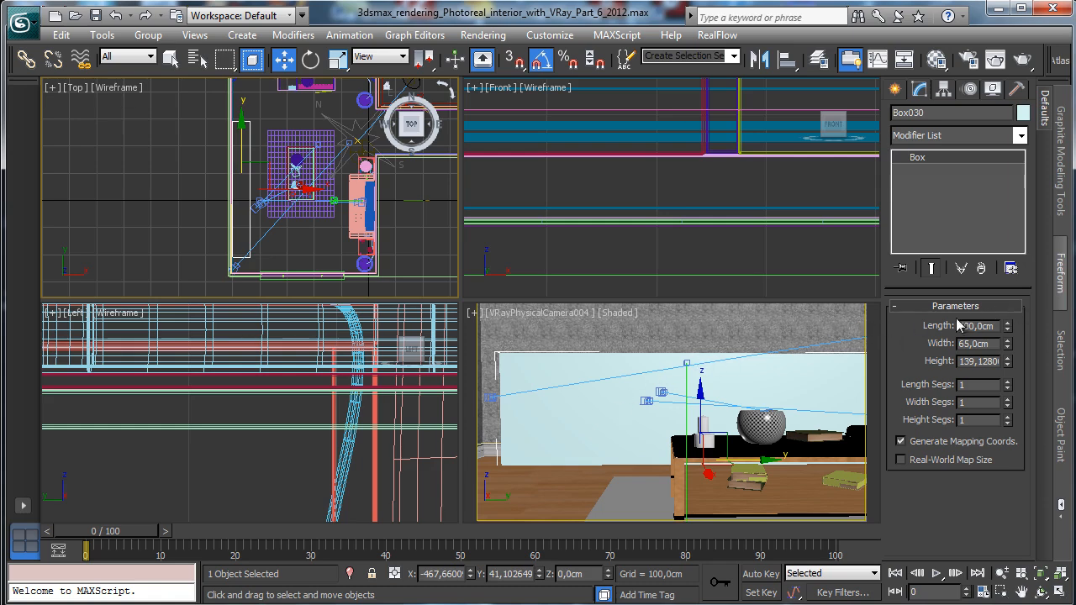
Try a height of 45 cm for the box and settle on 55 cm.
{"action": "double_click", "coordinate": [992, 361]}
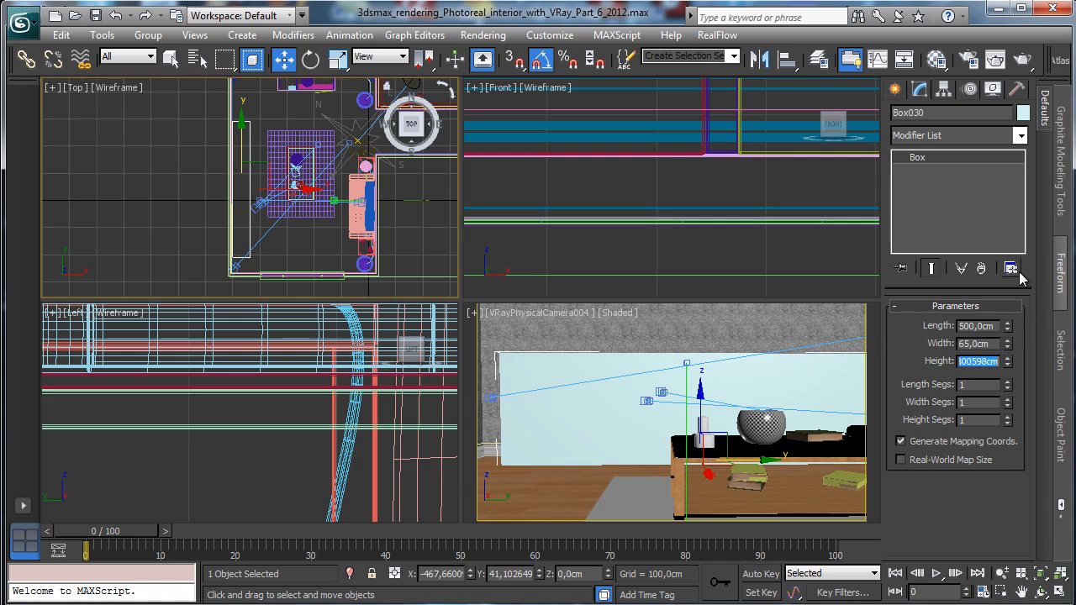
{"action": "type", "text": "45"}
{"action": "key", "text": "Return"}
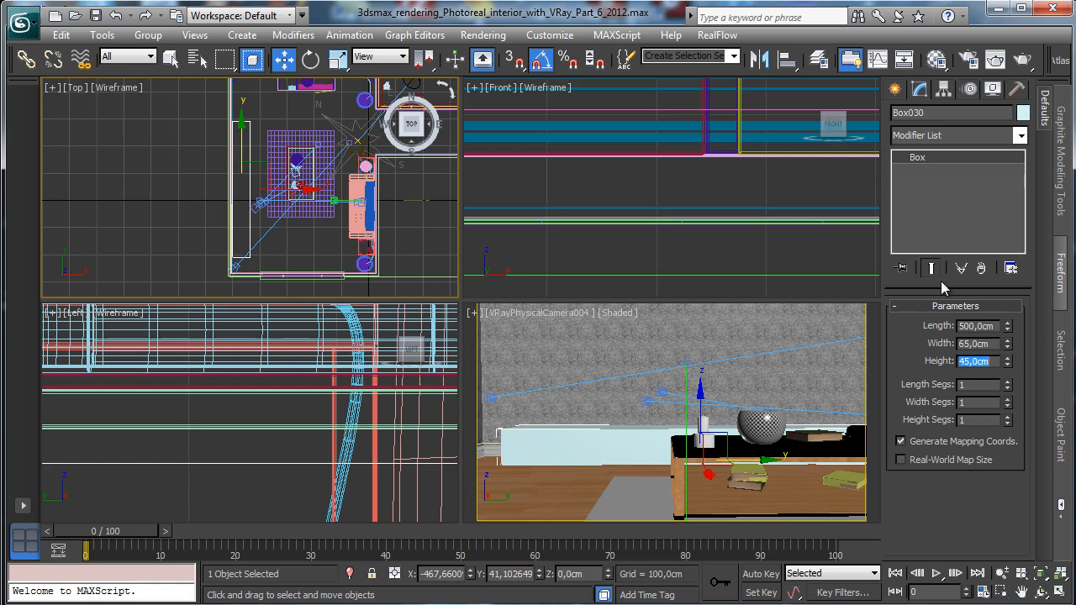
{"action": "type", "text": "55"}
{"action": "key", "text": "Return"}
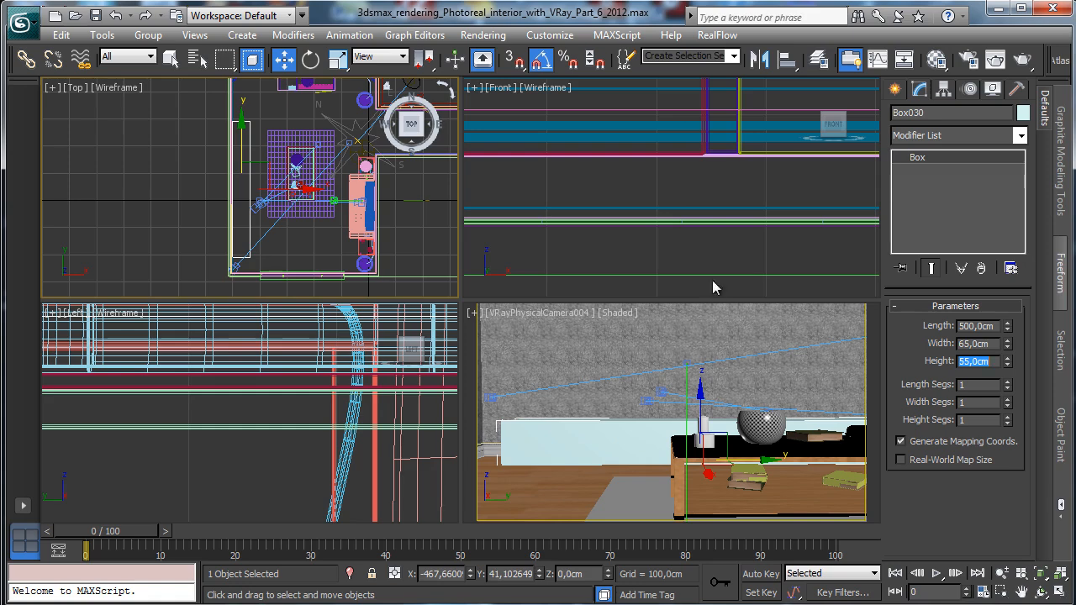
Raise the box by about 0.13 cm along Z, just off the floor, working in the maximized camera view.
{"action": "right_click", "coordinate": [379, 433]}
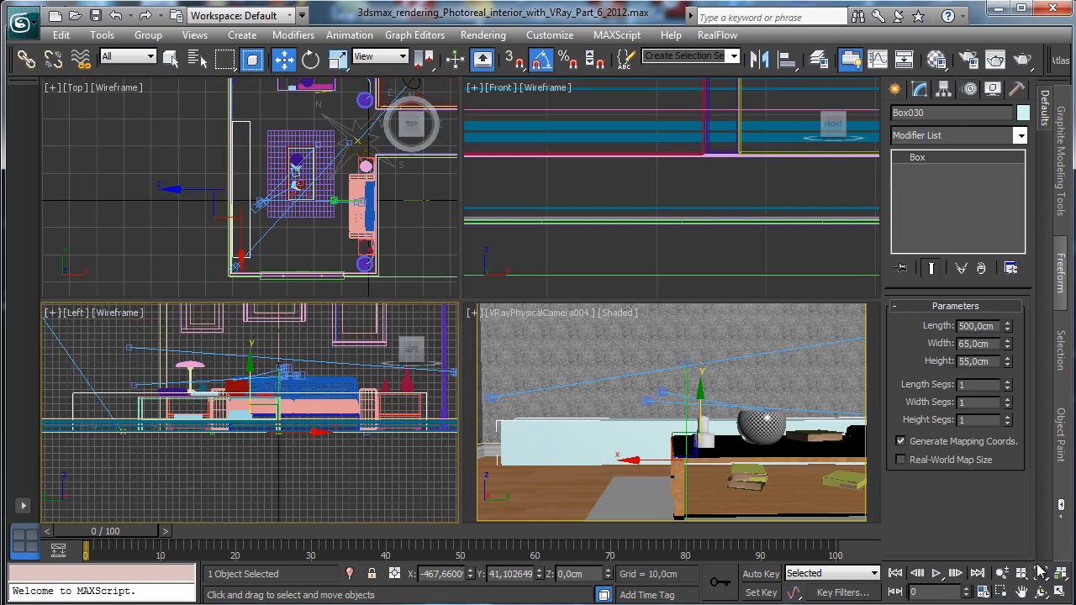
{"action": "left_click", "coordinate": [1041, 573]}
{"action": "left_click", "coordinate": [1001, 591]}
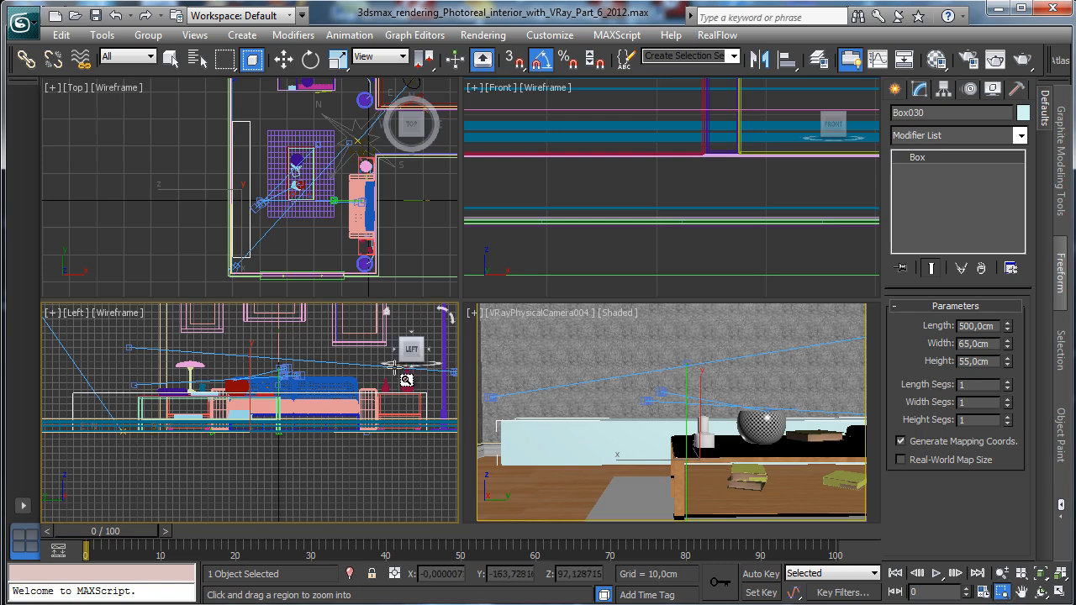
{"action": "left_click_drag", "start_coordinate": [400, 349], "coordinate": [447, 437]}
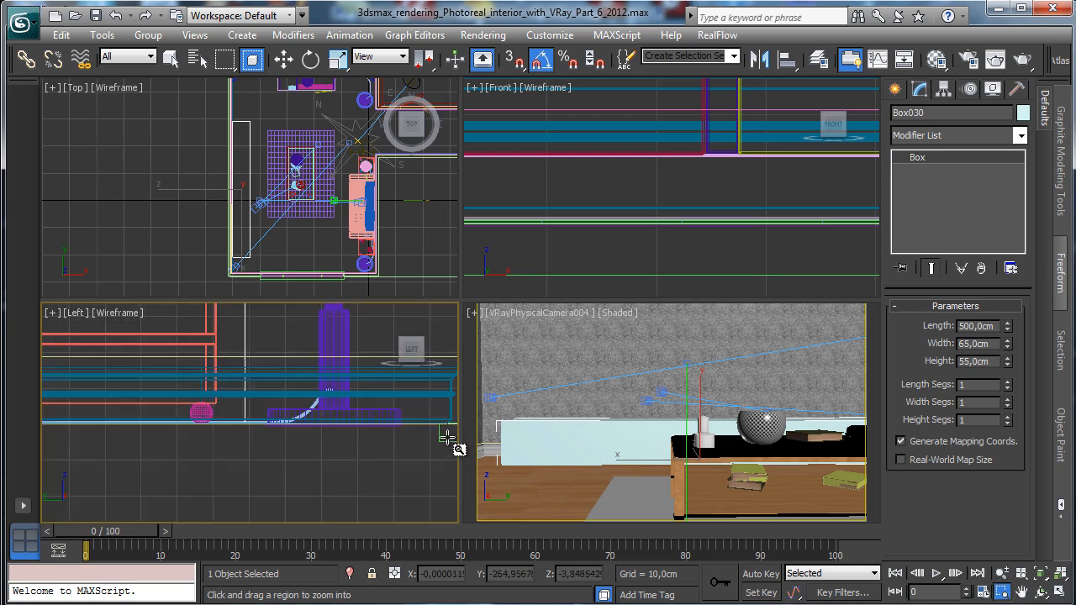
{"action": "left_click", "coordinate": [283, 58]}
{"action": "right_click", "coordinate": [774, 389]}
{"action": "left_click", "coordinate": [1041, 592]}
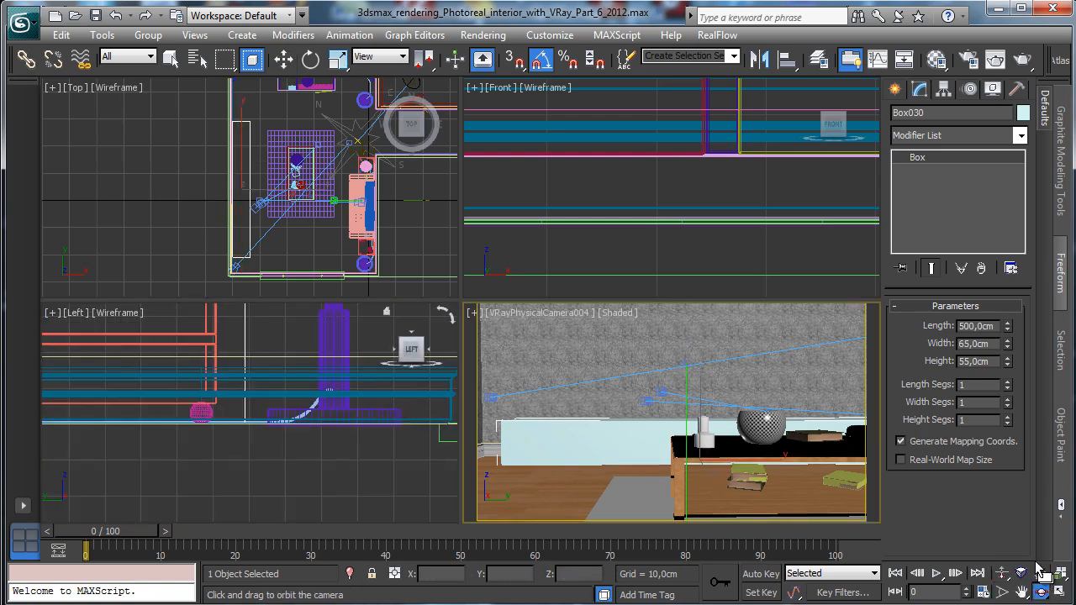
{"action": "left_click", "coordinate": [1059, 593]}
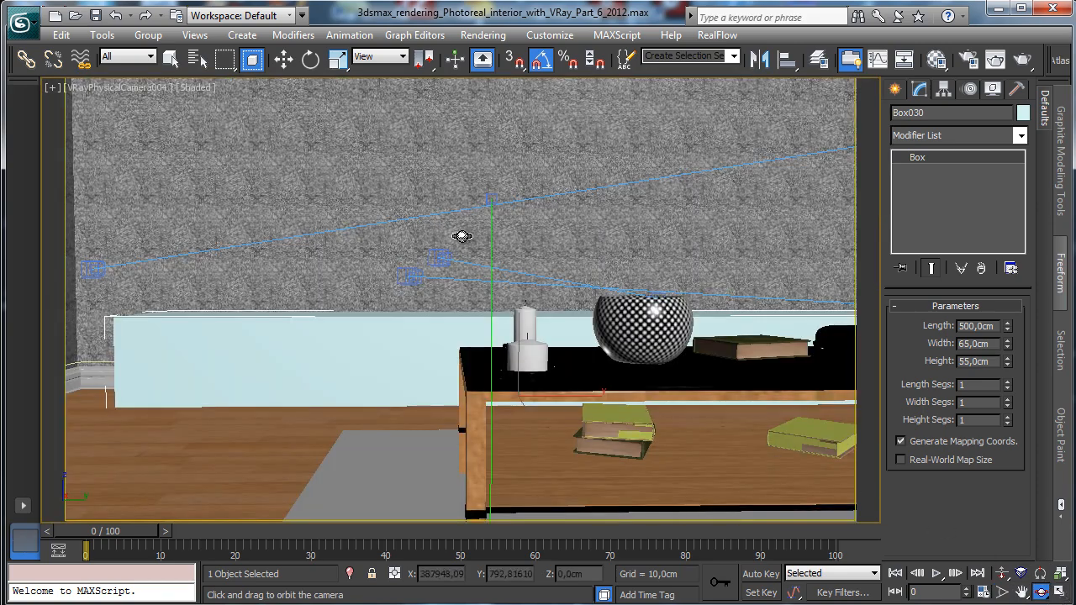
{"action": "left_click", "coordinate": [283, 58]}
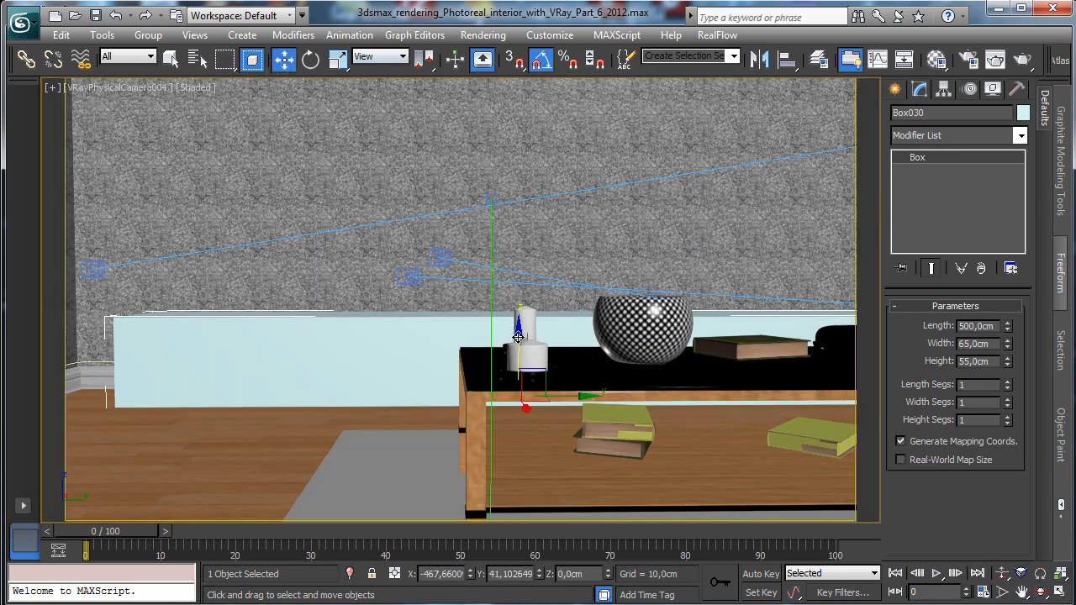
{"action": "mouse_move", "coordinate": [522, 338]}
{"action": "left_mouse_down"}
{"action": "mouse_move", "coordinate": [522, 326]}
{"action": "mouse_move", "coordinate": [521, 337]}
{"action": "left_mouse_up"}
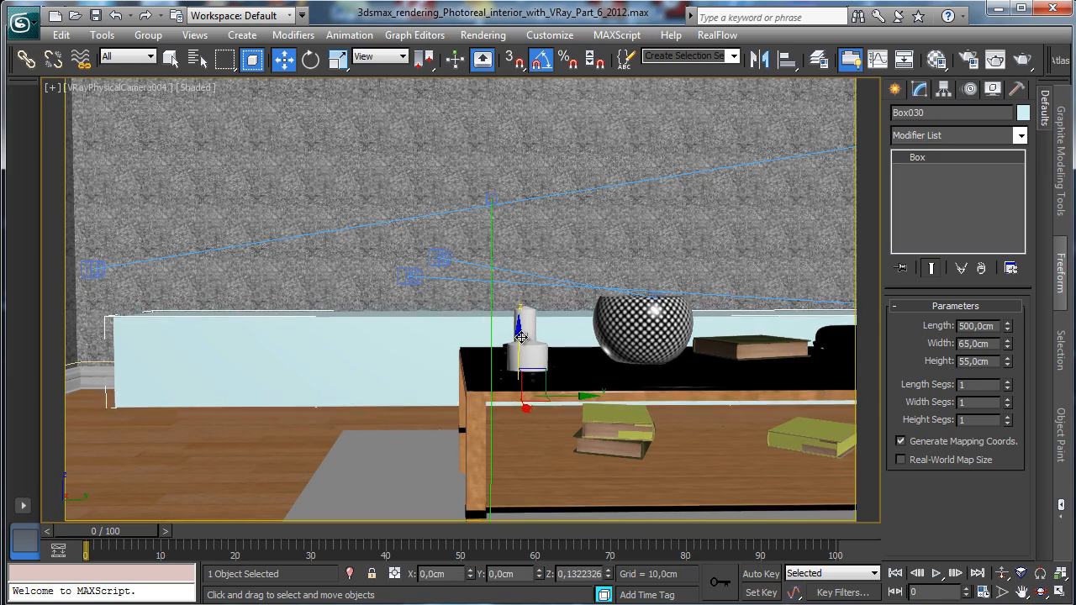
{"action": "left_click_drag", "start_coordinate": [521, 337], "coordinate": [521, 337]}
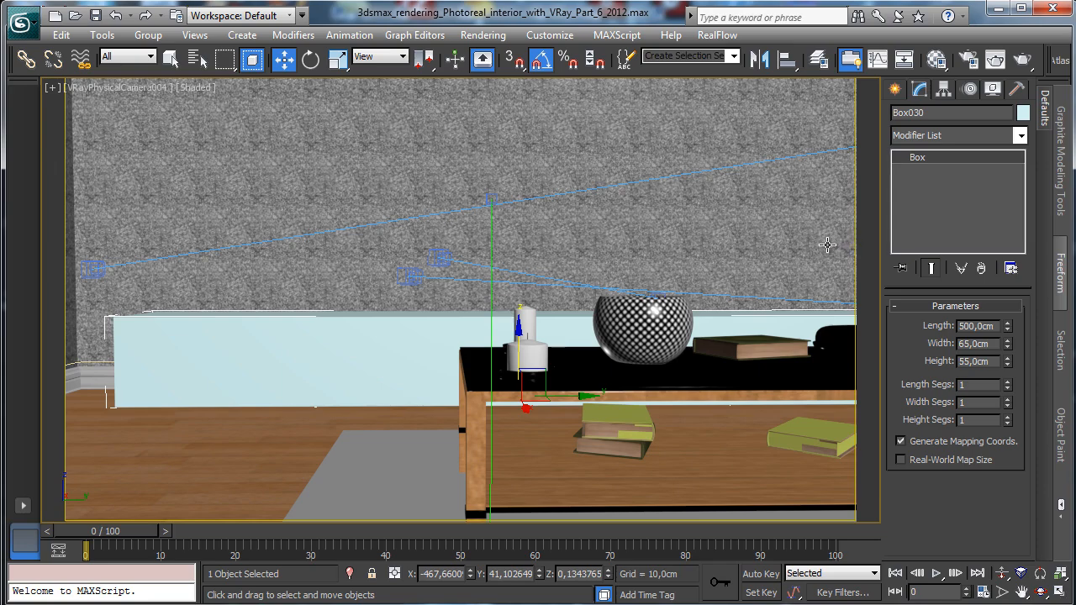
Rename the box along the wall as tv_furniture.
{"action": "left_click", "coordinate": [935, 112]}
{"action": "type", "text": "tv_"}
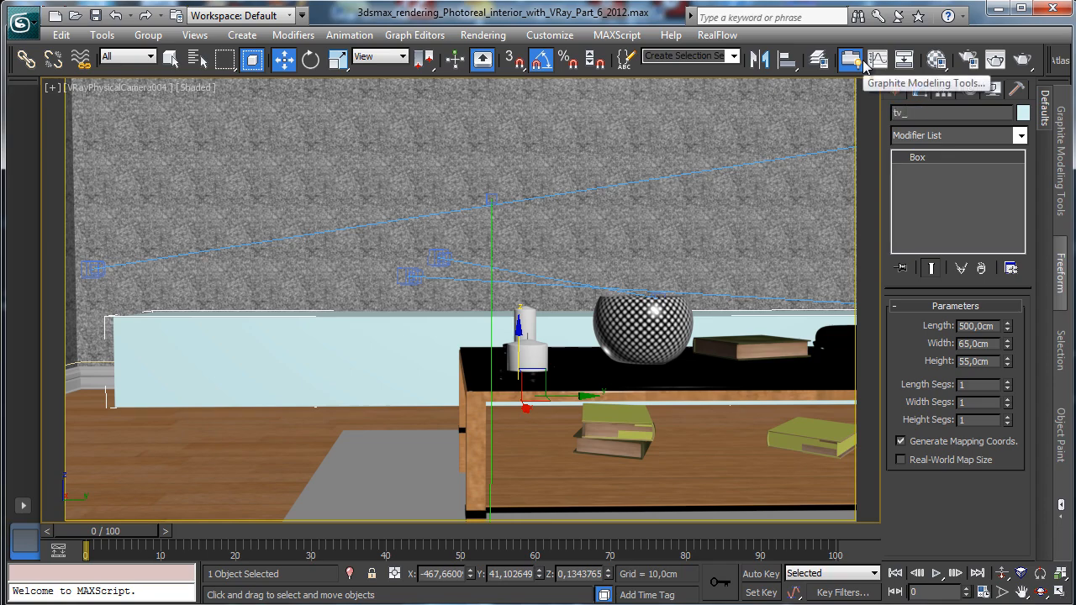
{"action": "type", "text": "furniture"}
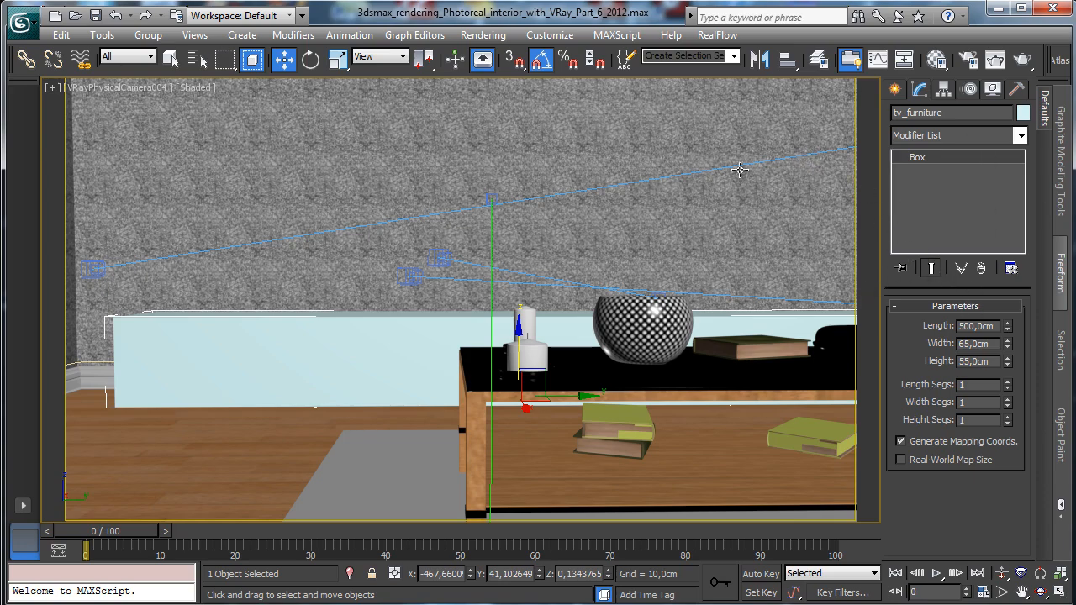
Clone tv_furniture as a copy named tv_furniture001 and raise it about 55 cm along Z onto the original box.
{"action": "left_click", "coordinate": [61, 34]}
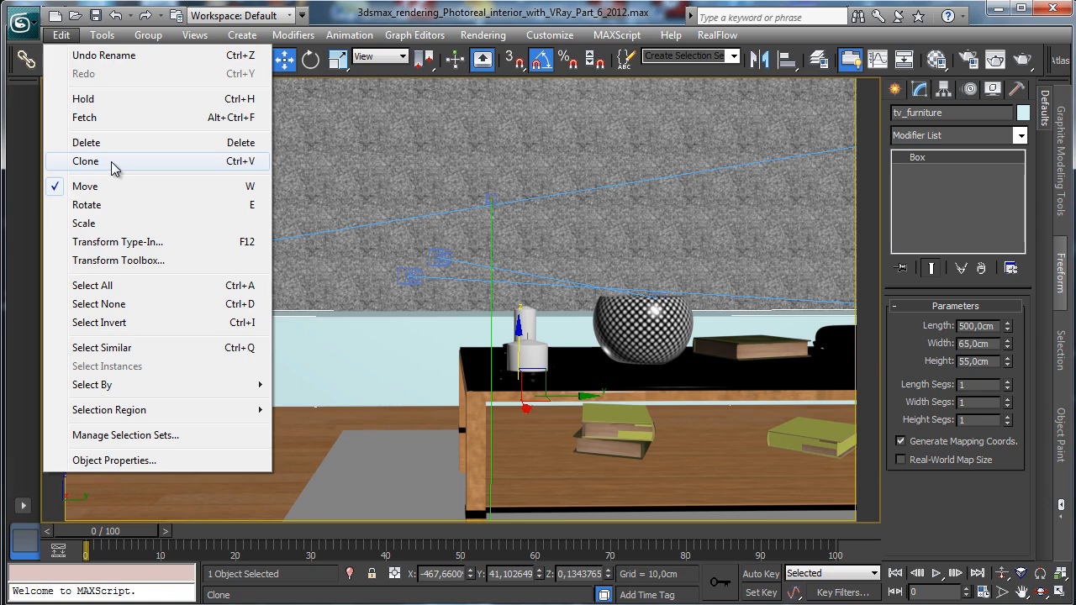
{"action": "left_click", "coordinate": [111, 161]}
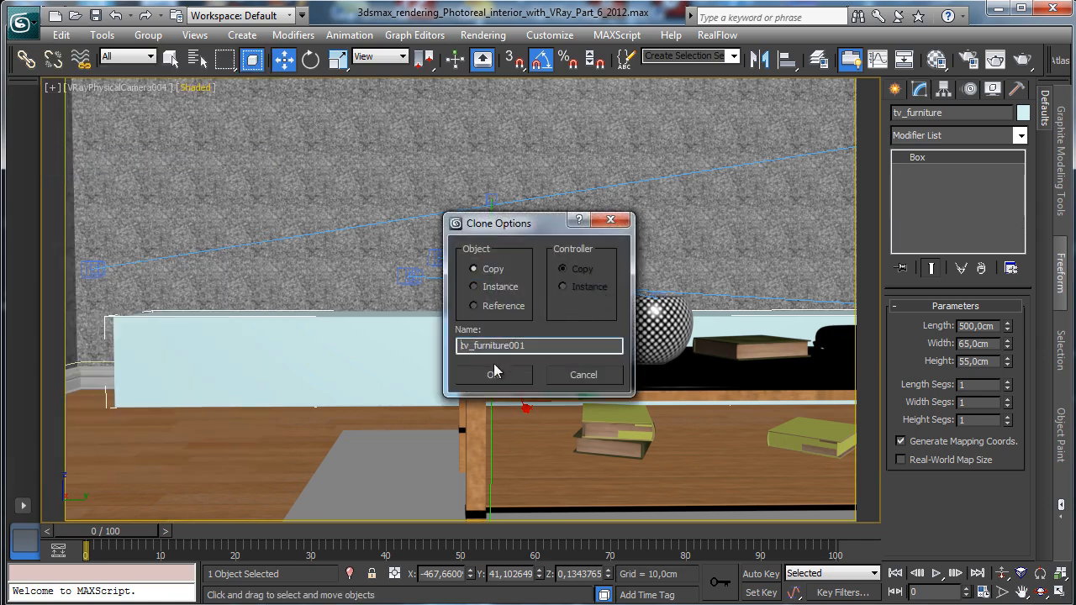
{"action": "left_click", "coordinate": [498, 369]}
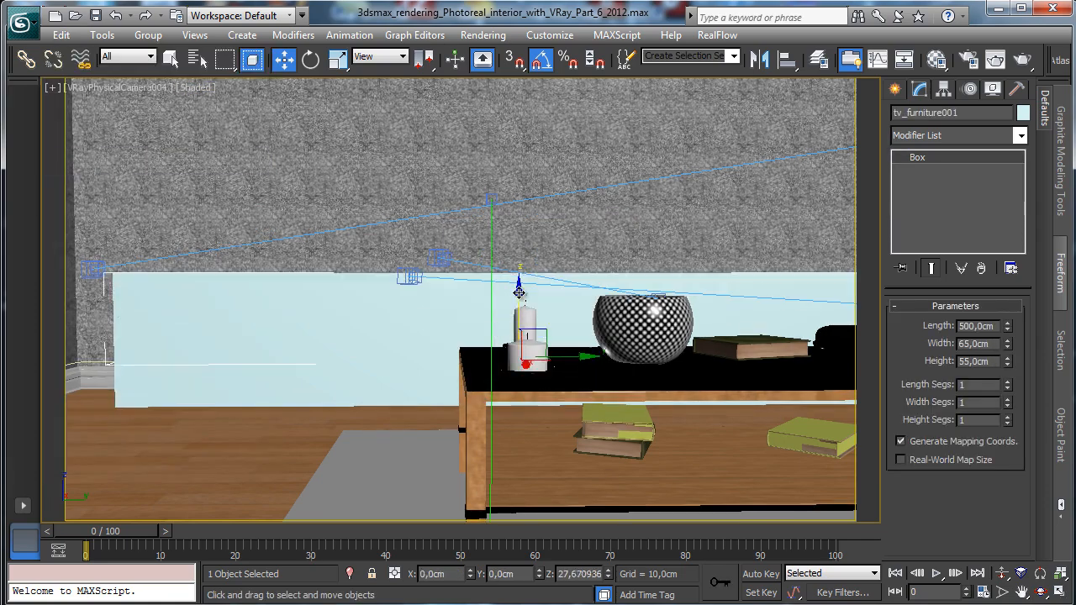
{"action": "left_click_drag", "start_coordinate": [518, 291], "coordinate": [524, 258]}
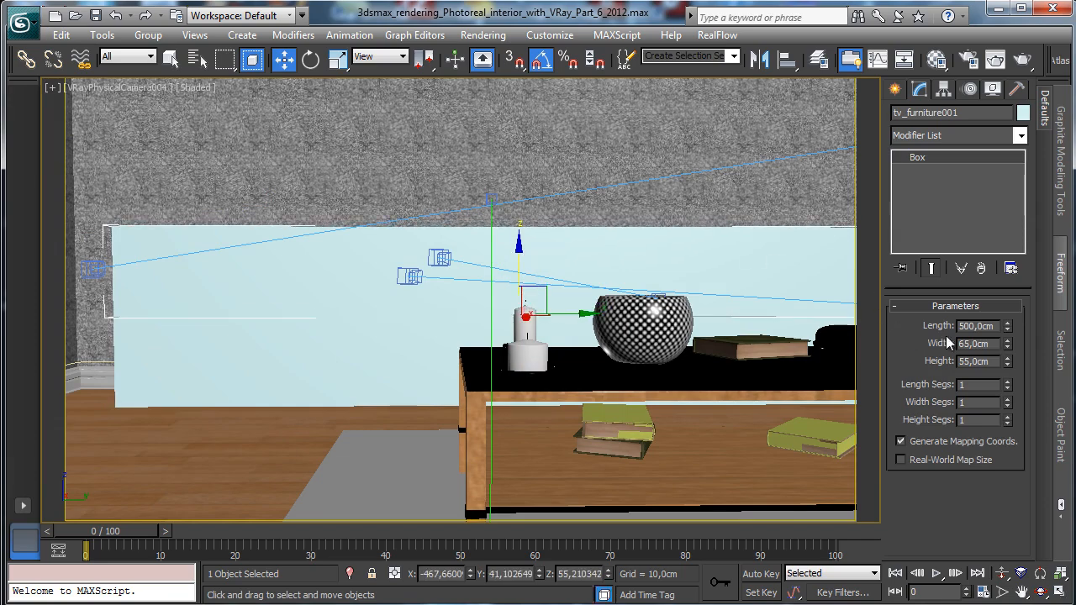
Set the upper box's height to 3 cm and its width to 68 cm to form a thin top board.
{"action": "left_click", "coordinate": [997, 343]}
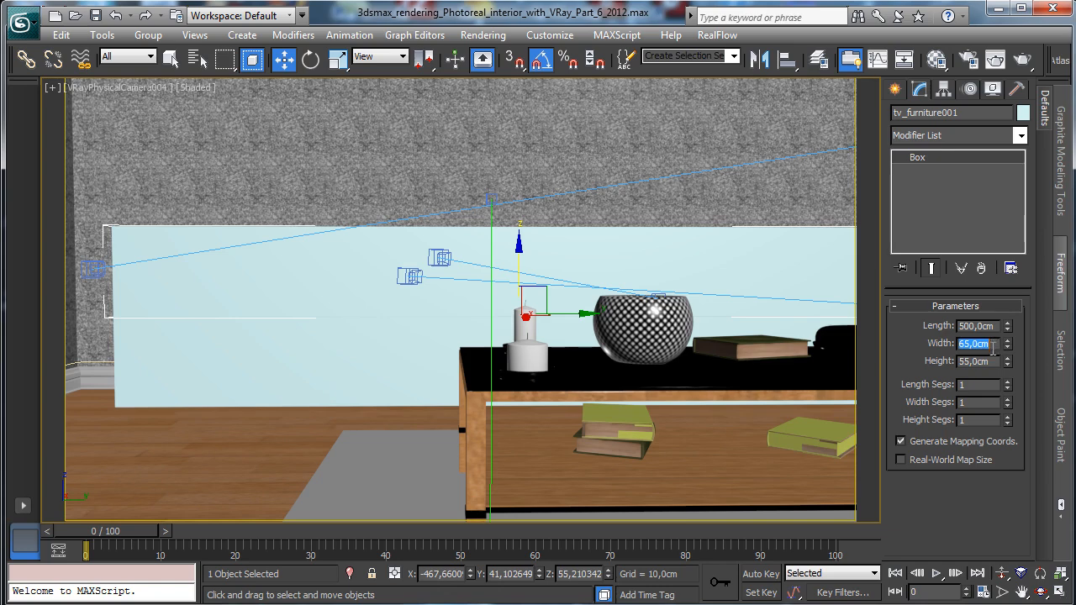
{"action": "left_click", "coordinate": [992, 359]}
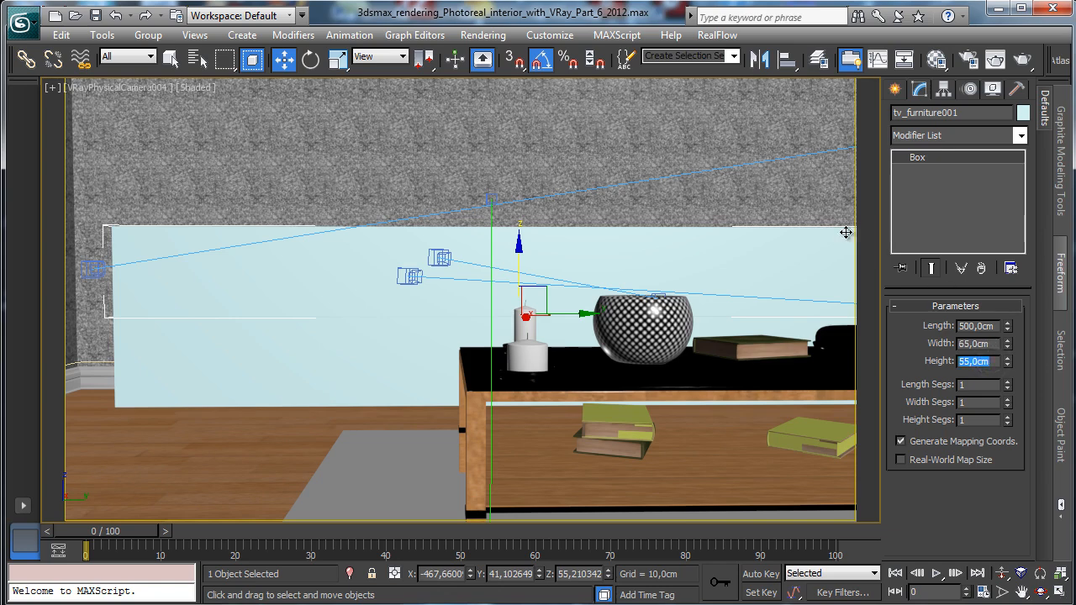
{"action": "type", "text": "3"}
{"action": "key", "text": "Return"}
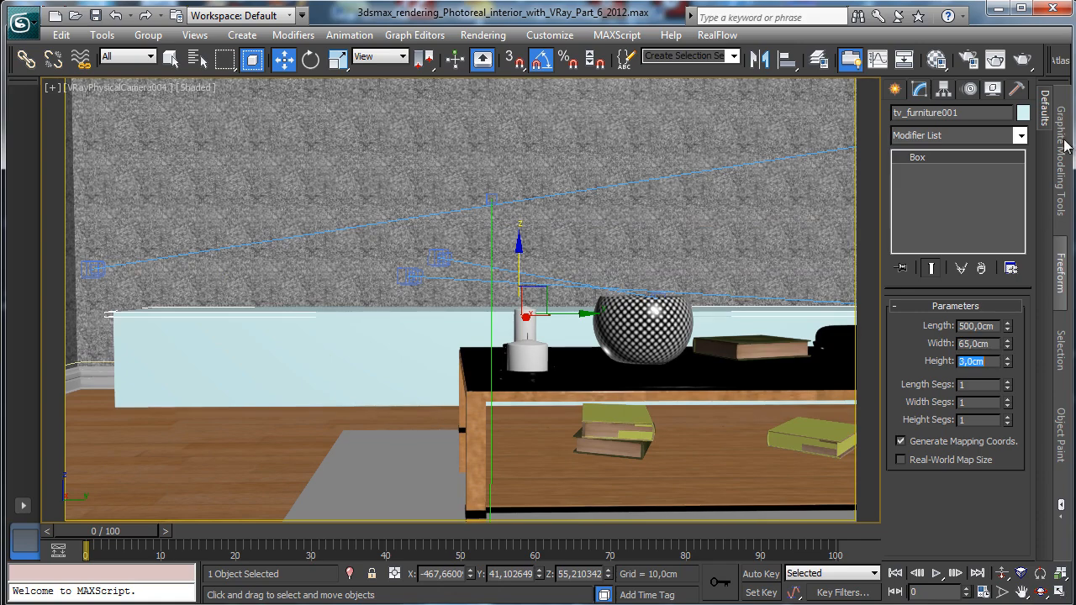
{"action": "left_click", "coordinate": [990, 344]}
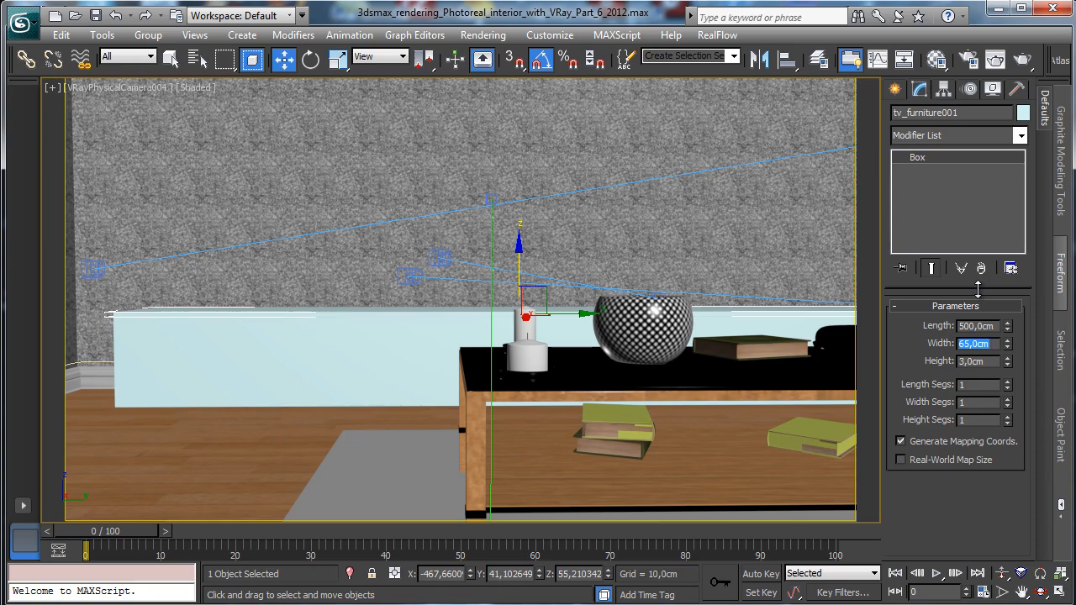
{"action": "type", "text": "68"}
{"action": "key", "text": "Return"}
Add the lower box to the selection and isolate both boxes in a perspective view seen at an angle.
{"action": "key", "text": "ctrl"}
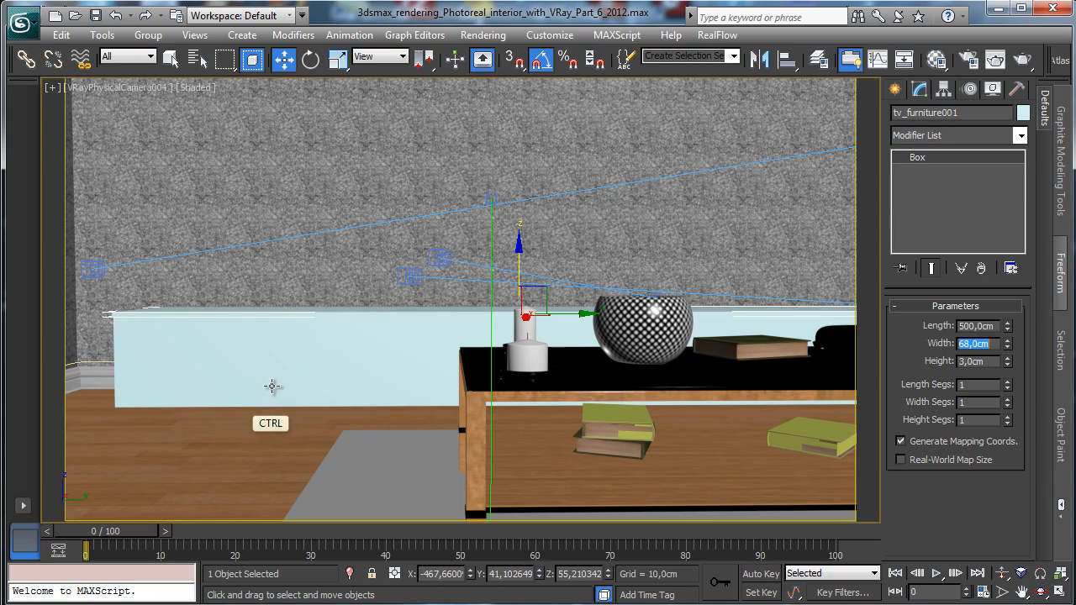
{"action": "left_click", "coordinate": [272, 386], "text": "ctrl"}
{"action": "left_click", "coordinate": [119, 88]}
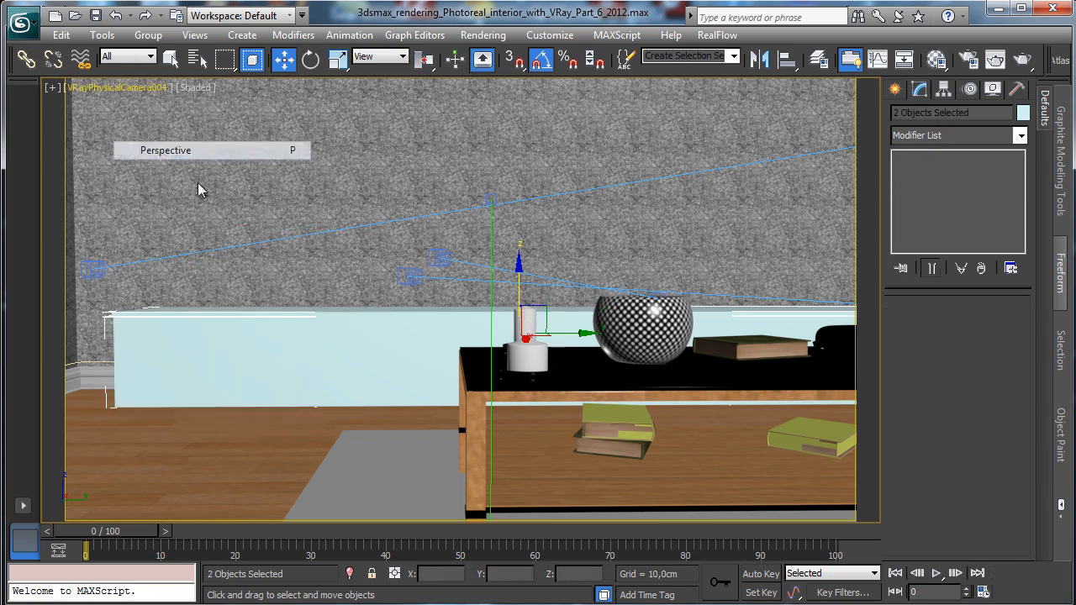
{"action": "left_click", "coordinate": [350, 573]}
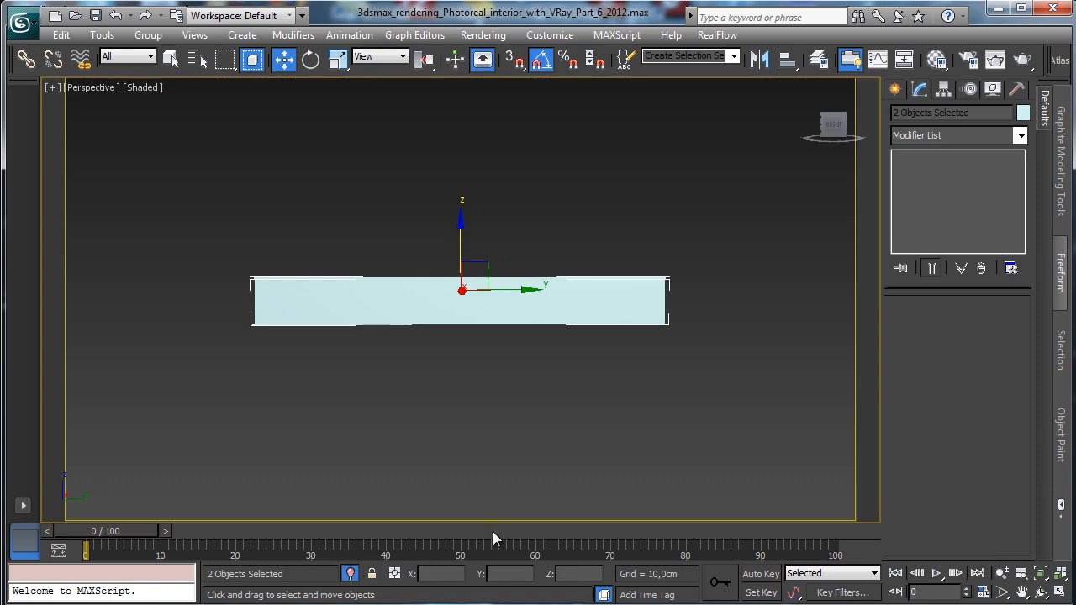
{"action": "left_click", "coordinate": [1041, 592]}
{"action": "left_click_drag", "start_coordinate": [434, 356], "coordinate": [542, 363]}
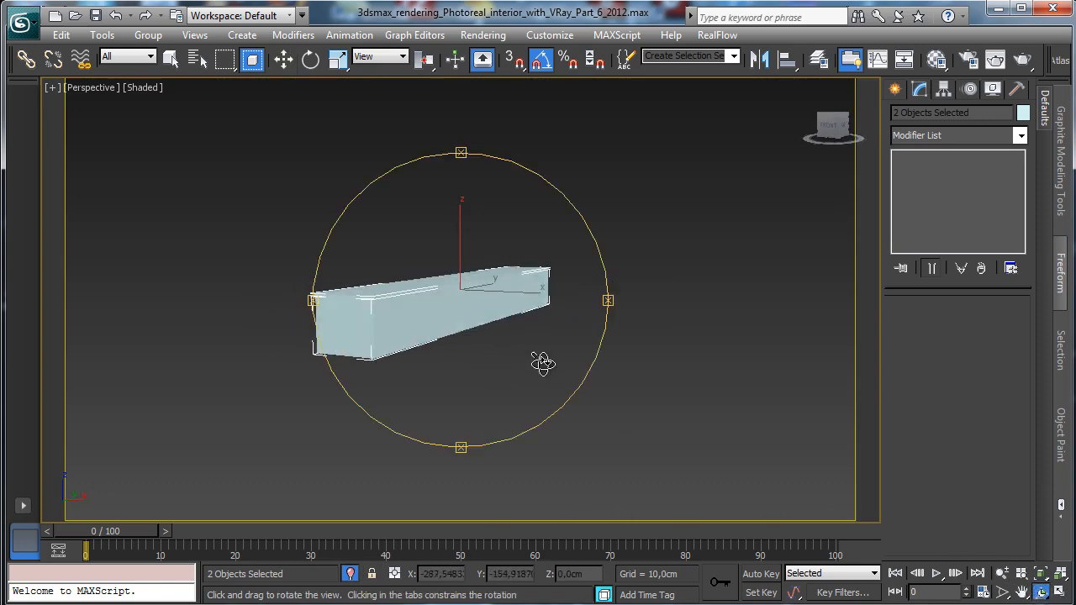
Shift the top board along X until one long edge sits flush with the lower box and the other overhangs it.
{"action": "left_click", "coordinate": [1058, 592]}
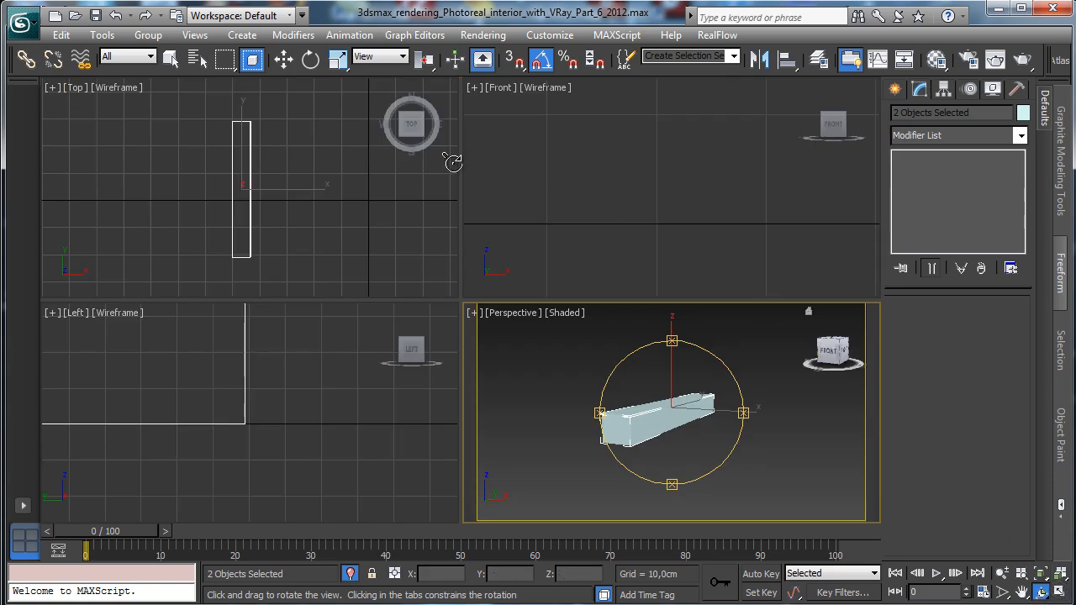
{"action": "right_click", "coordinate": [306, 369]}
{"action": "right_click", "coordinate": [610, 254]}
{"action": "left_click", "coordinate": [1060, 575]}
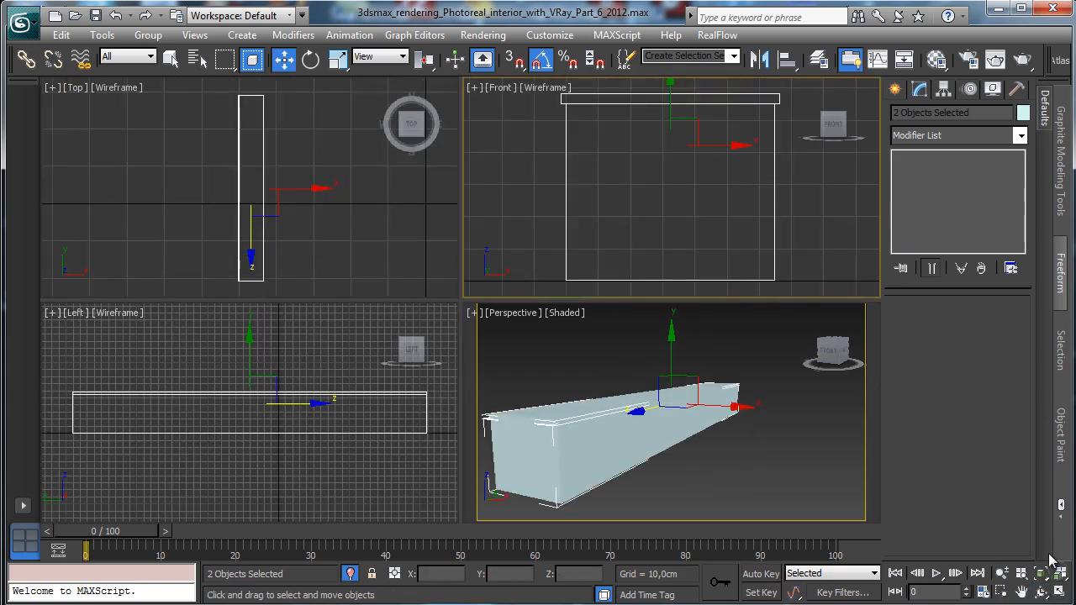
{"action": "left_click", "coordinate": [759, 104]}
{"action": "left_click_drag", "start_coordinate": [759, 104], "coordinate": [728, 104]}
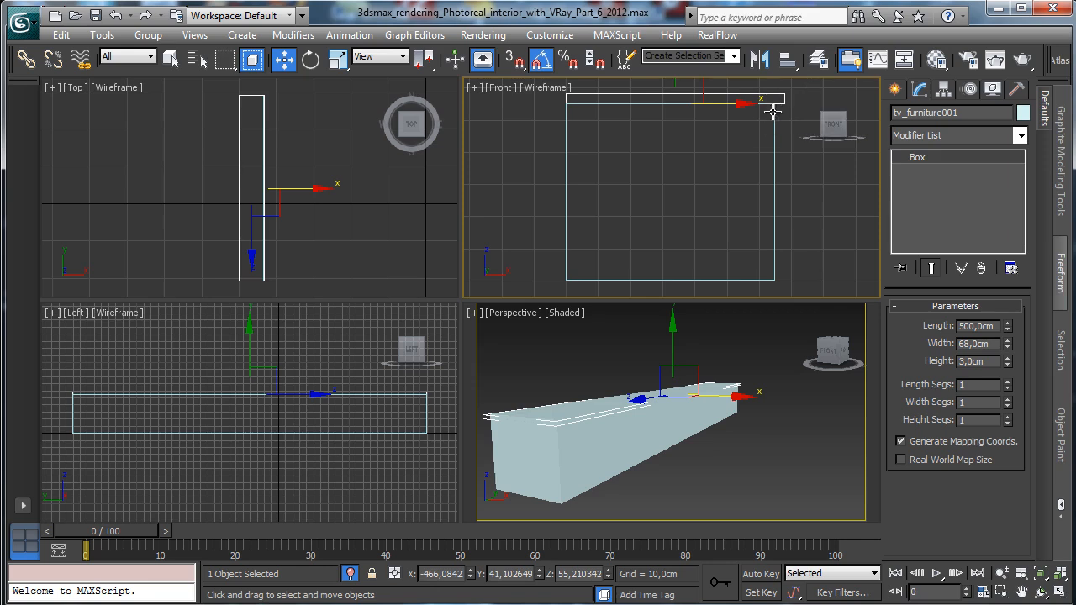
Convert the lower tv_furniture box to an Editable Poly.
{"action": "left_click", "coordinate": [658, 444]}
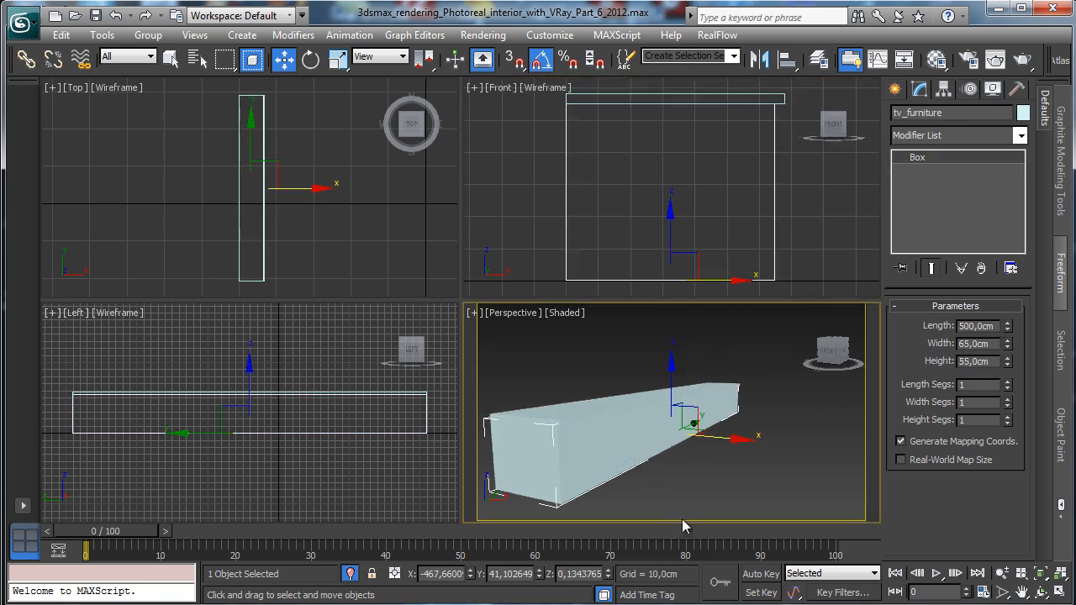
{"action": "key", "text": "e"}
{"action": "right_click", "coordinate": [667, 434]}
{"action": "mouse_move", "coordinate": [697, 588]}
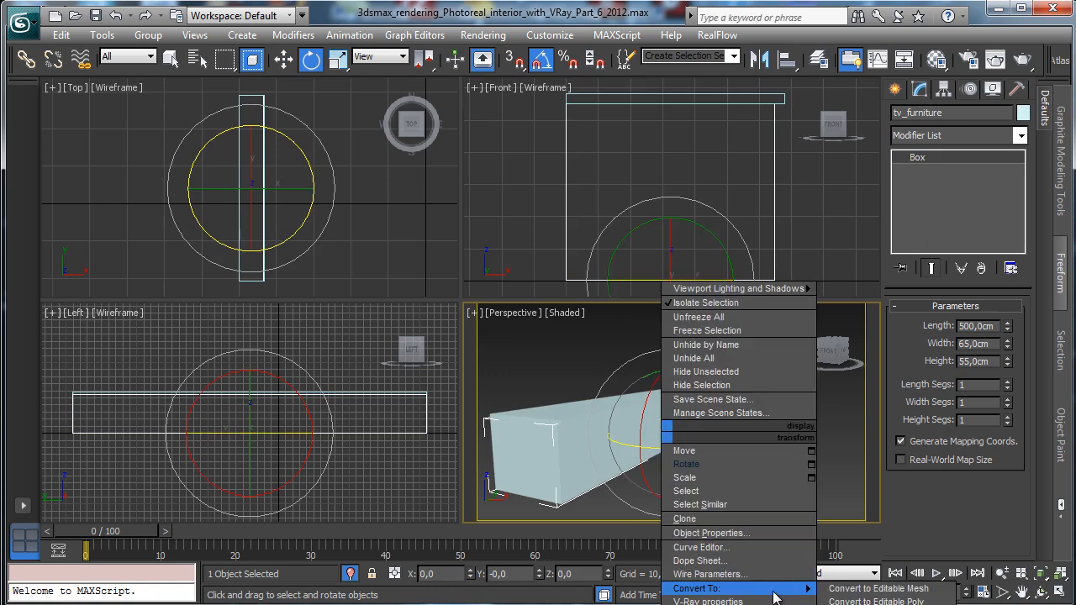
{"action": "left_click", "coordinate": [874, 600]}
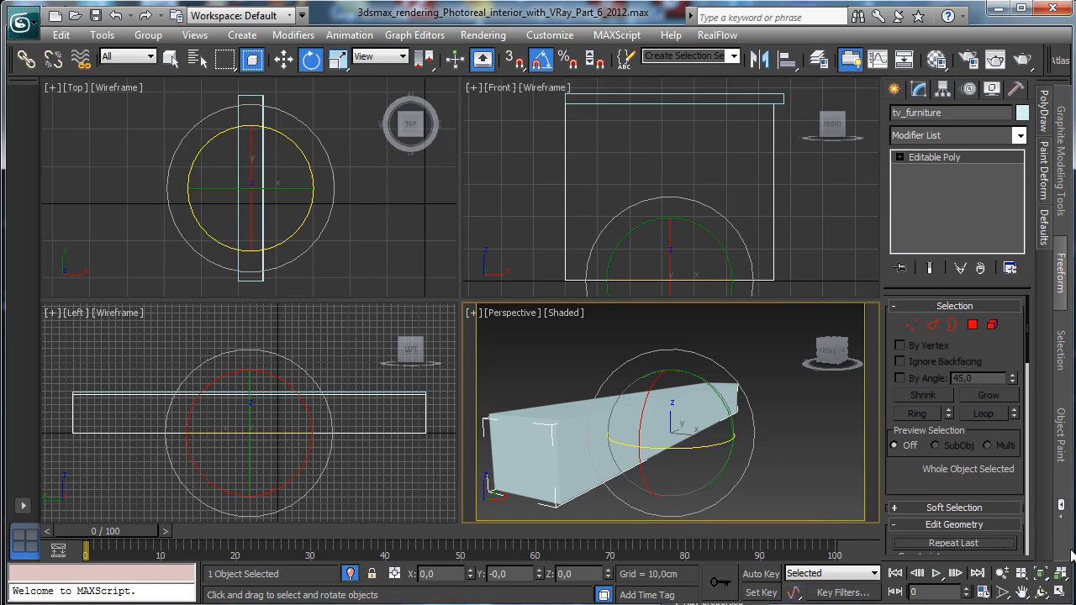
Chamfer the two front vertical edges of the lower box by 0,25 cm with 1 segment.
{"action": "key", "text": "alt+w"}
{"action": "scroll", "coordinate": [925, 328], "scroll_direction": "down", "scroll_amount": 5}
{"action": "key", "text": "2"}
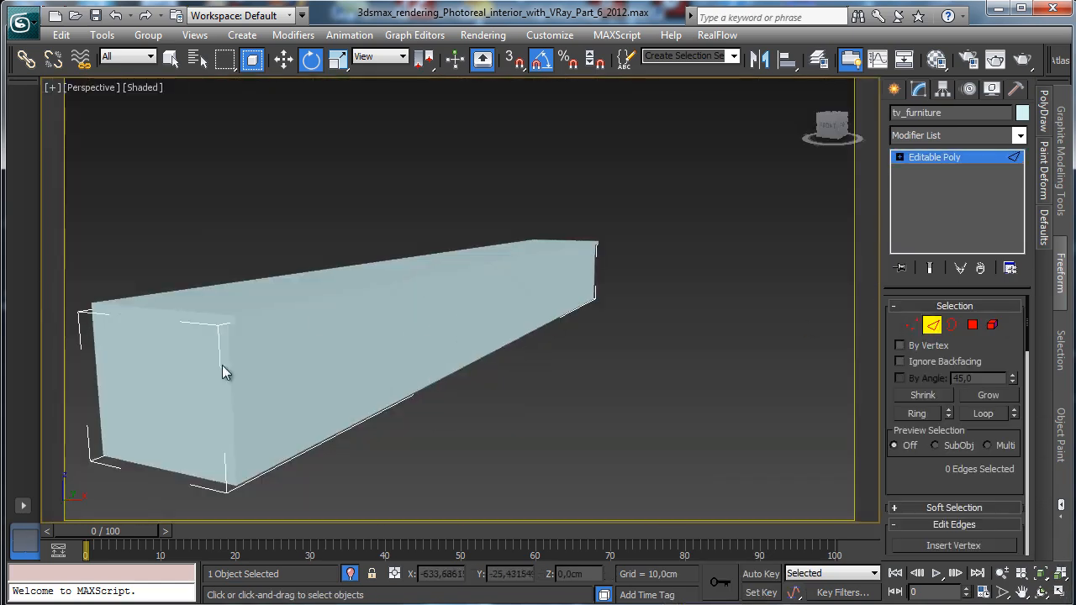
{"action": "left_click", "coordinate": [227, 370]}
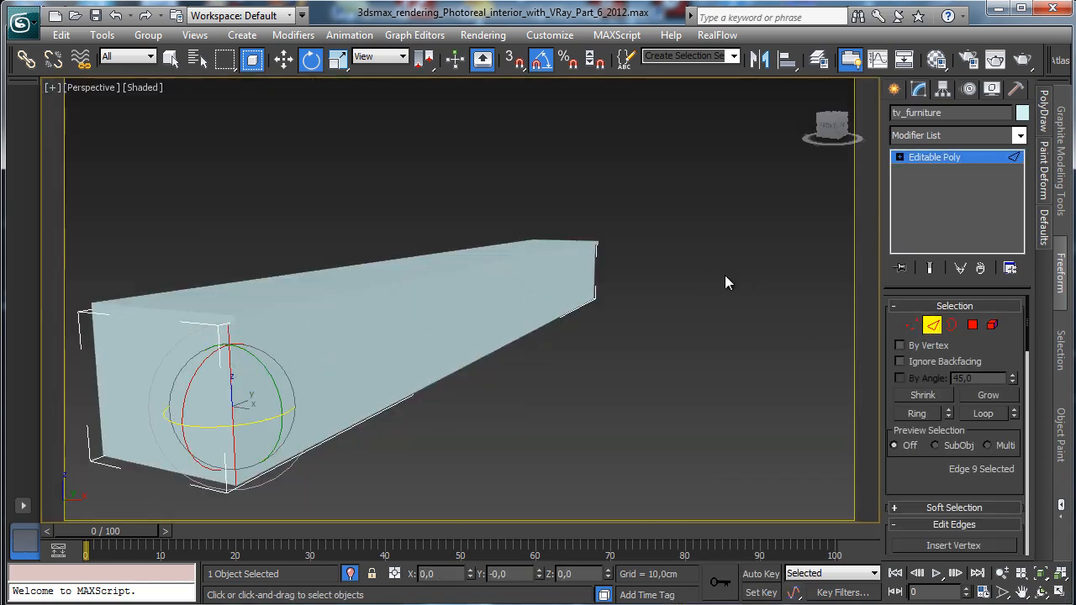
{"action": "left_click", "coordinate": [594, 272], "text": "ctrl"}
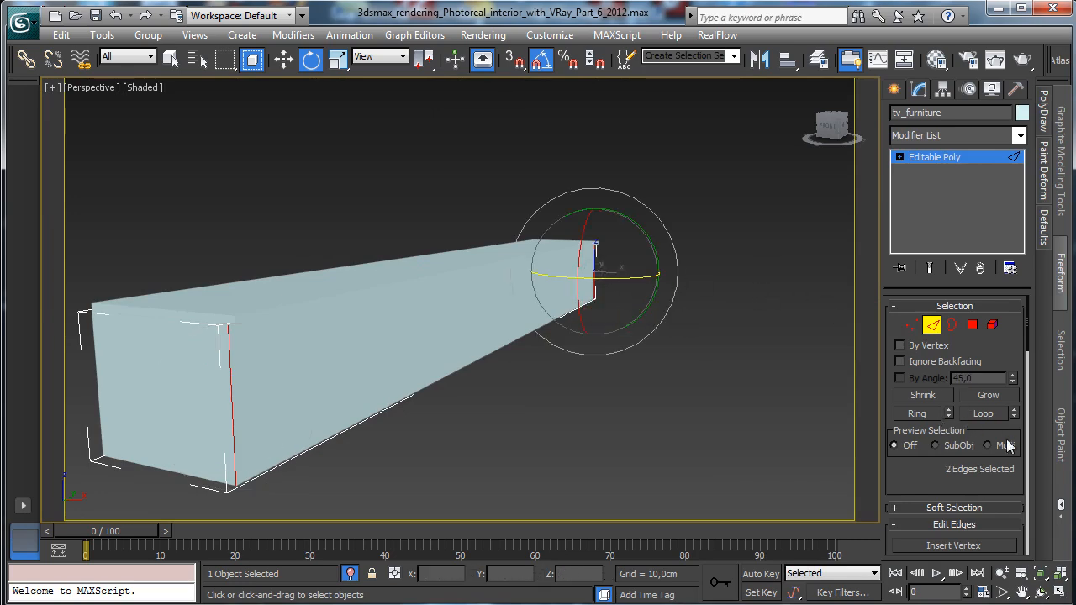
{"action": "scroll", "coordinate": [912, 468], "scroll_direction": "down", "scroll_amount": 5}
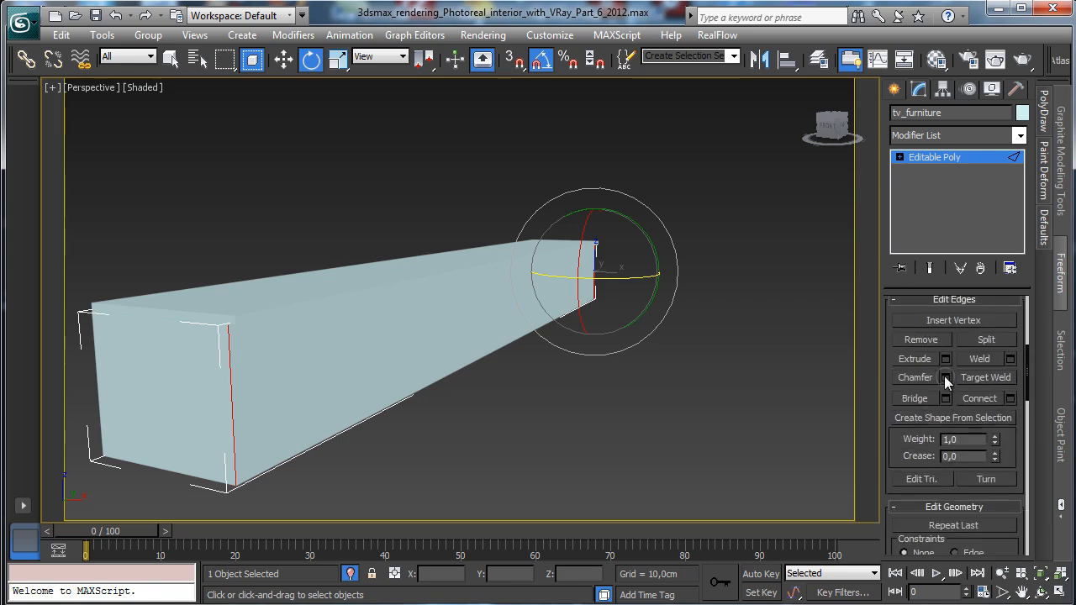
{"action": "left_click", "coordinate": [945, 378]}
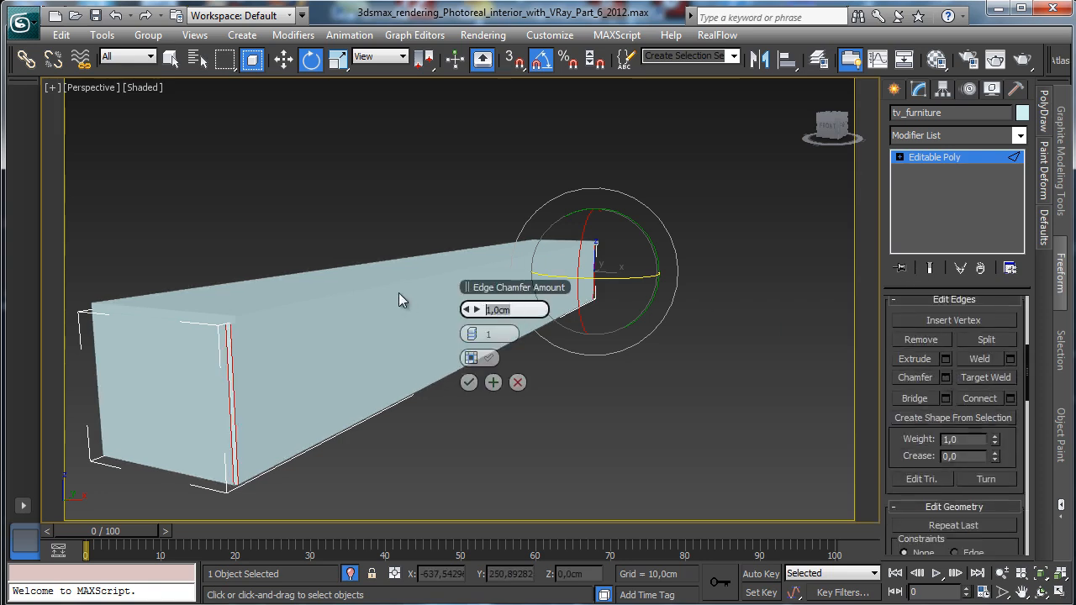
{"action": "type", "text": "0,25"}
{"action": "key", "text": "Return"}
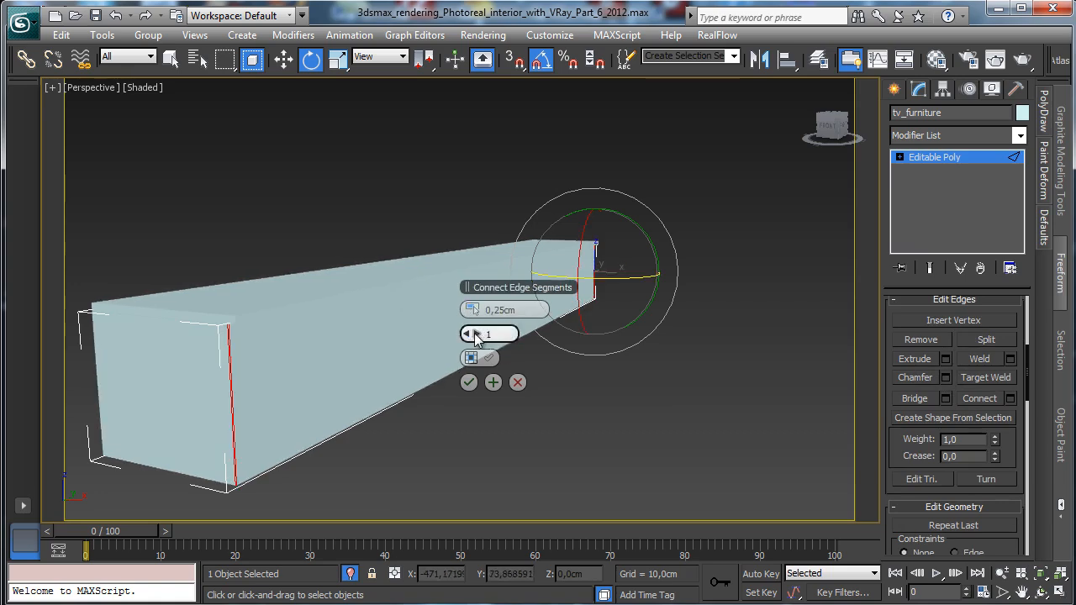
{"action": "left_click", "coordinate": [469, 382]}
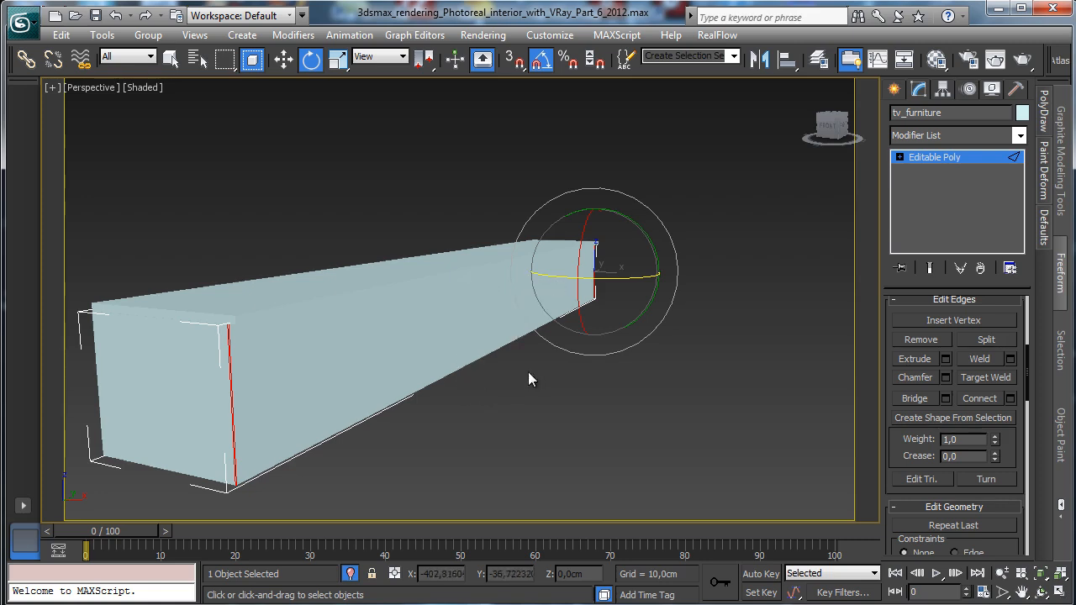
{"action": "left_click", "coordinate": [942, 160]}
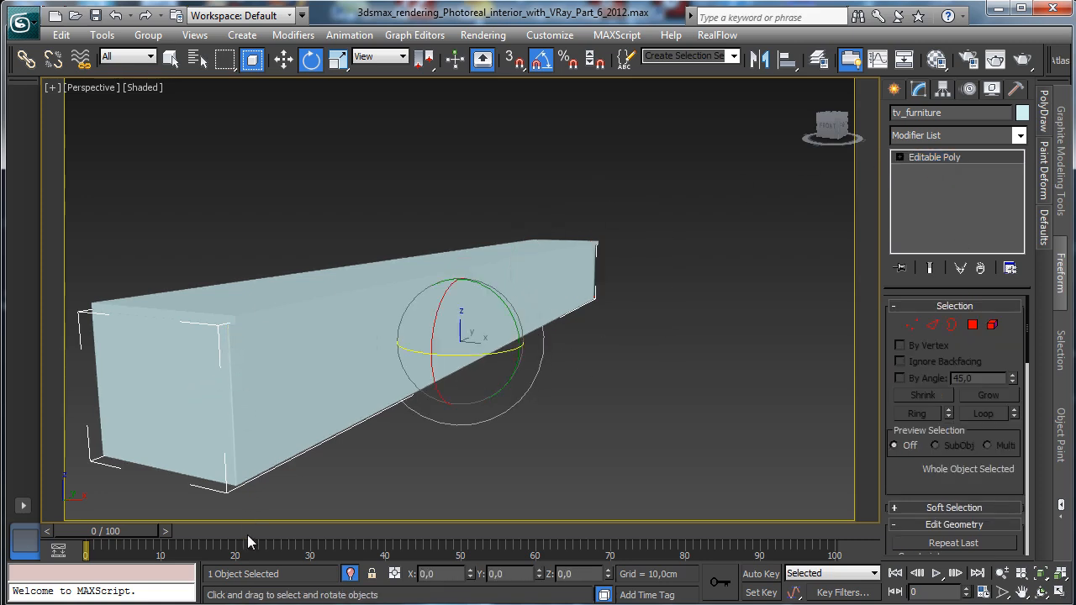
Convert the top board tv_furniture001 to an Editable Poly.
{"action": "left_click", "coordinate": [219, 316]}
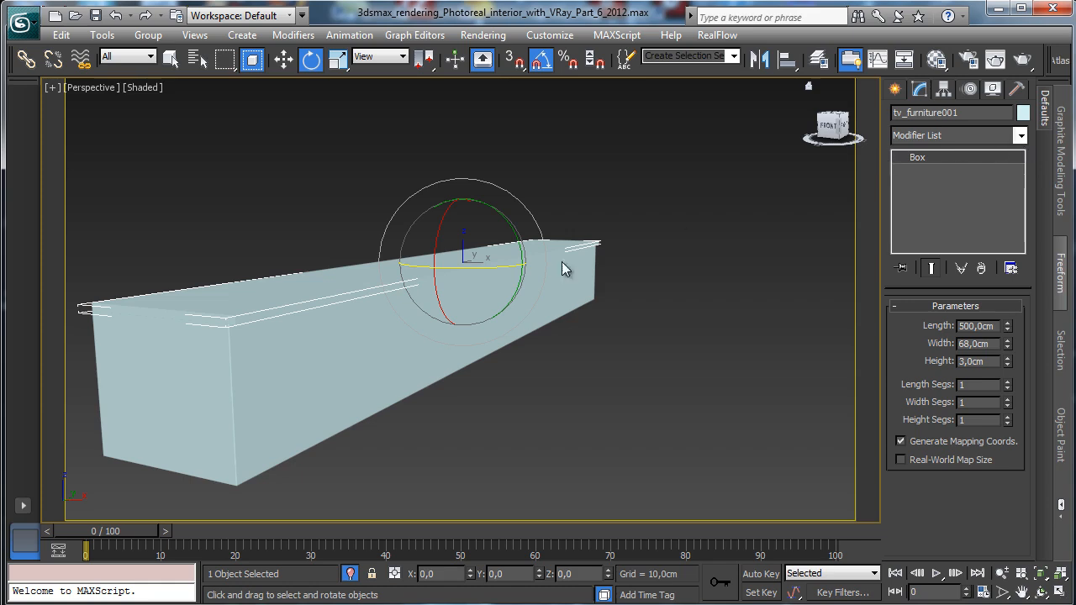
{"action": "right_click", "coordinate": [372, 293]}
{"action": "mouse_move", "coordinate": [468, 453]}
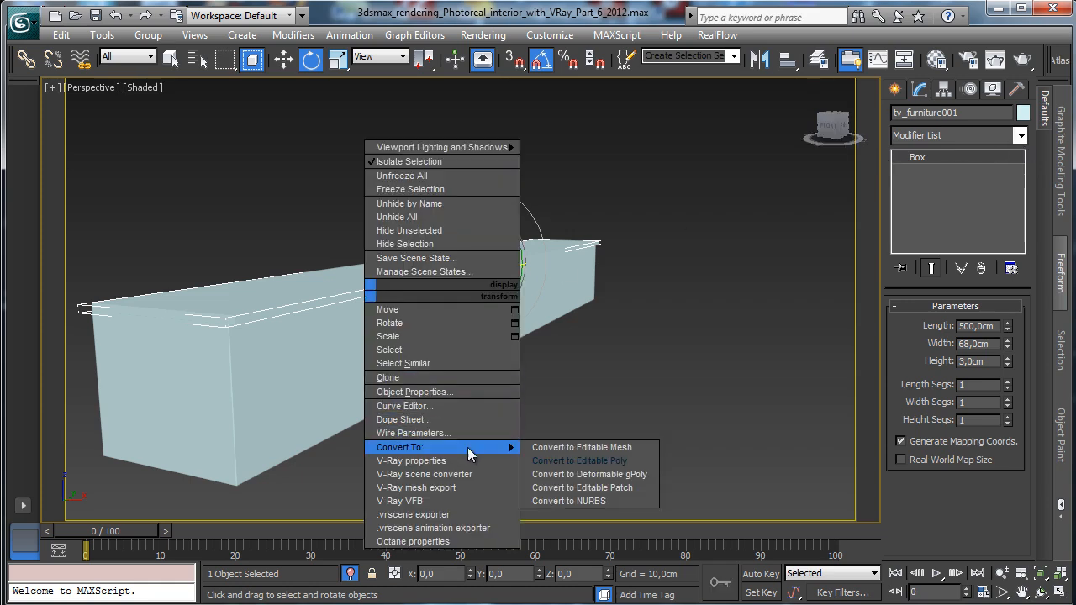
{"action": "left_click", "coordinate": [579, 460]}
Chamfer all edges of the top board by 0,25 cm with 1 segment and clear the selection.
{"action": "left_click", "coordinate": [931, 325]}
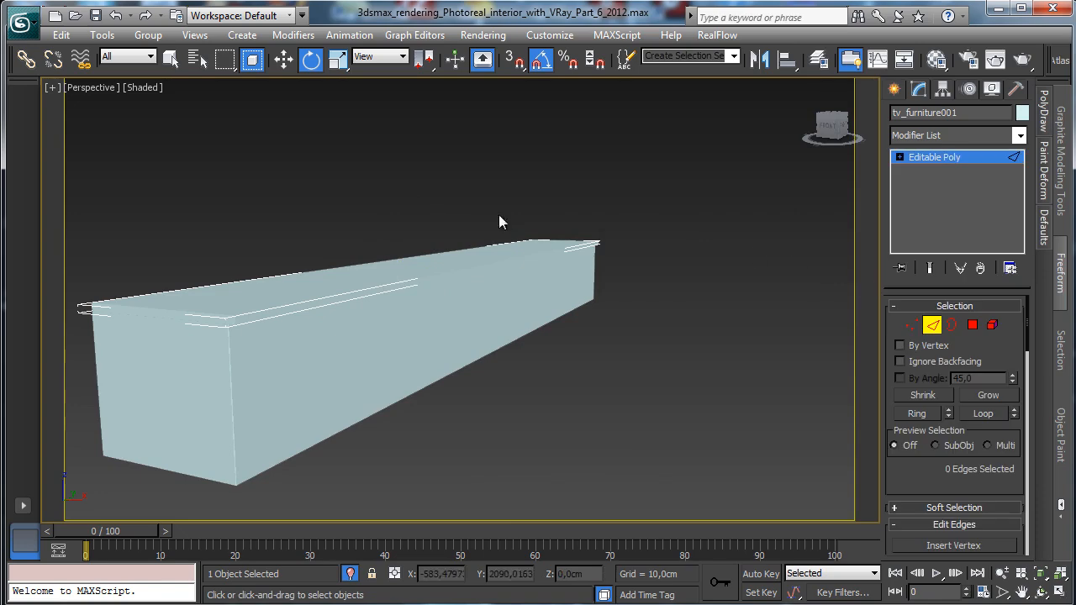
{"action": "left_click_drag", "start_coordinate": [691, 181], "coordinate": [191, 326]}
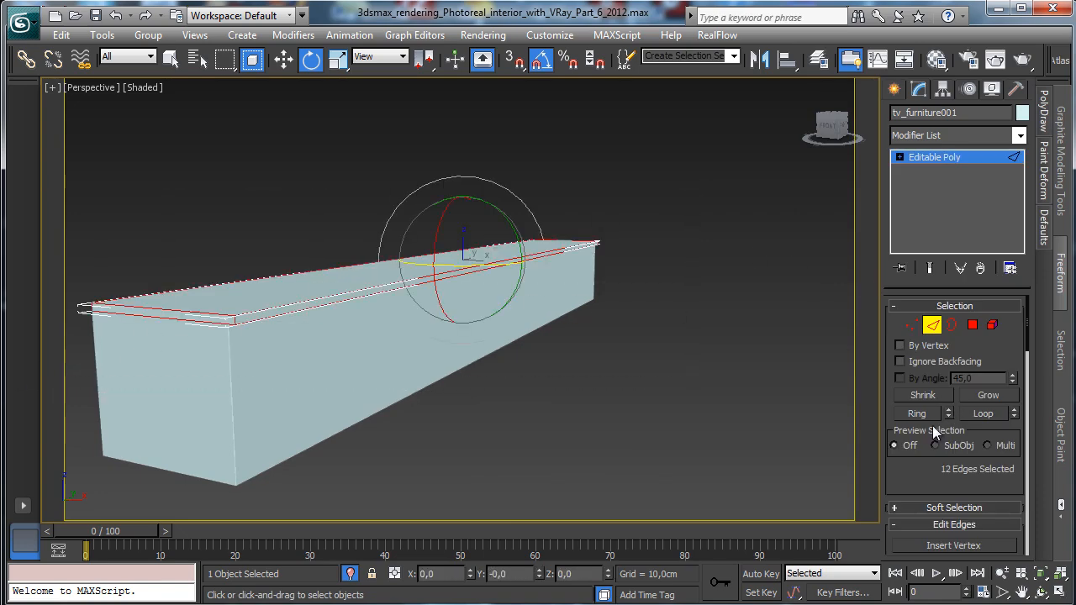
{"action": "scroll", "coordinate": [935, 431], "scroll_direction": "down", "scroll_amount": 6}
{"action": "left_click", "coordinate": [945, 370]}
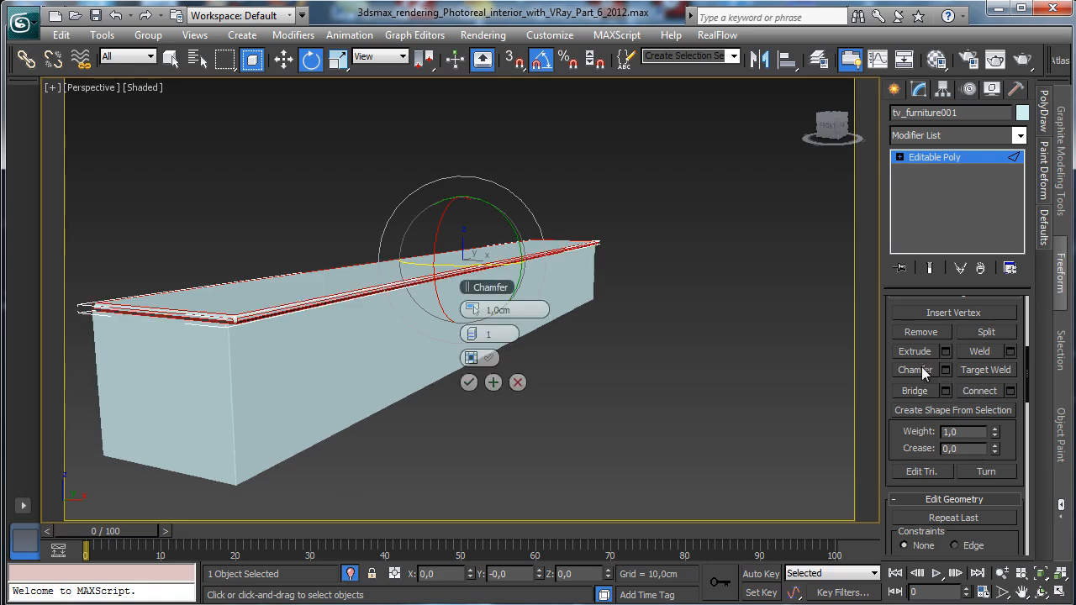
{"action": "left_click", "coordinate": [481, 310]}
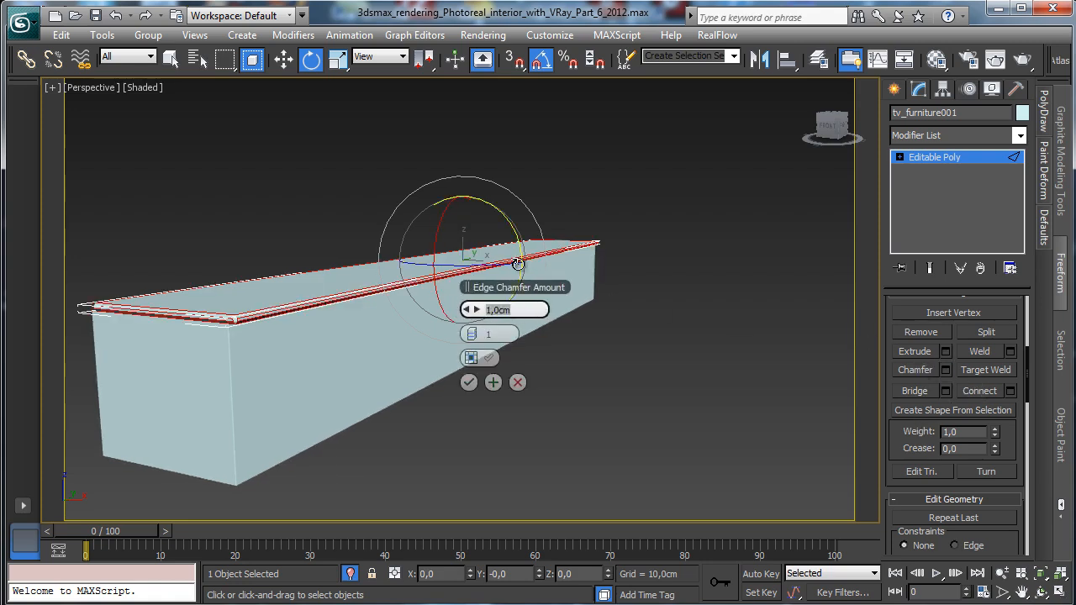
{"action": "type", "text": "0,25"}
{"action": "key", "text": "Return"}
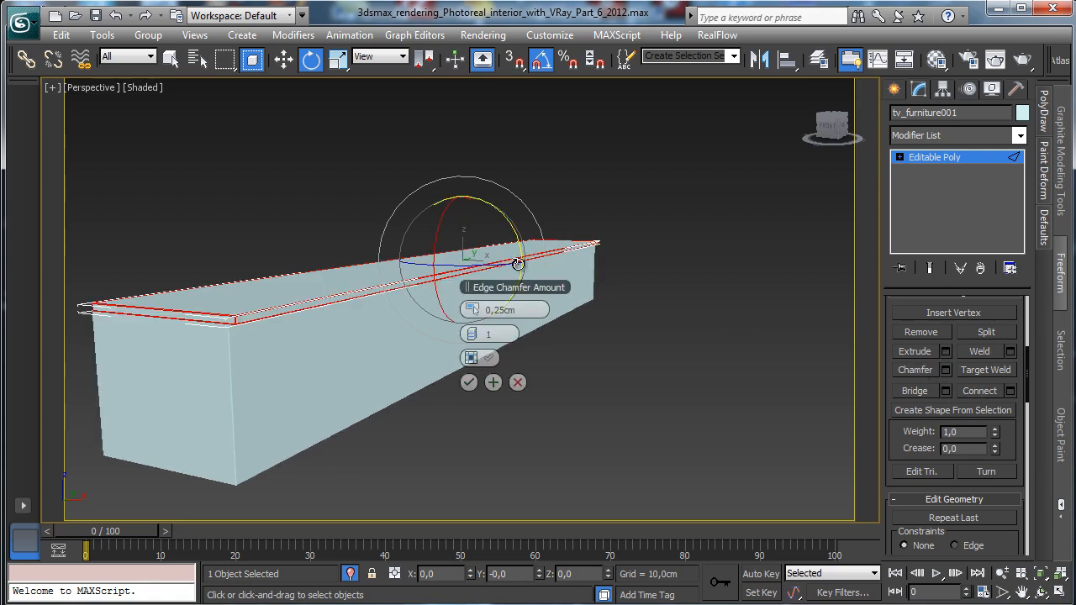
{"action": "left_click", "coordinate": [468, 383]}
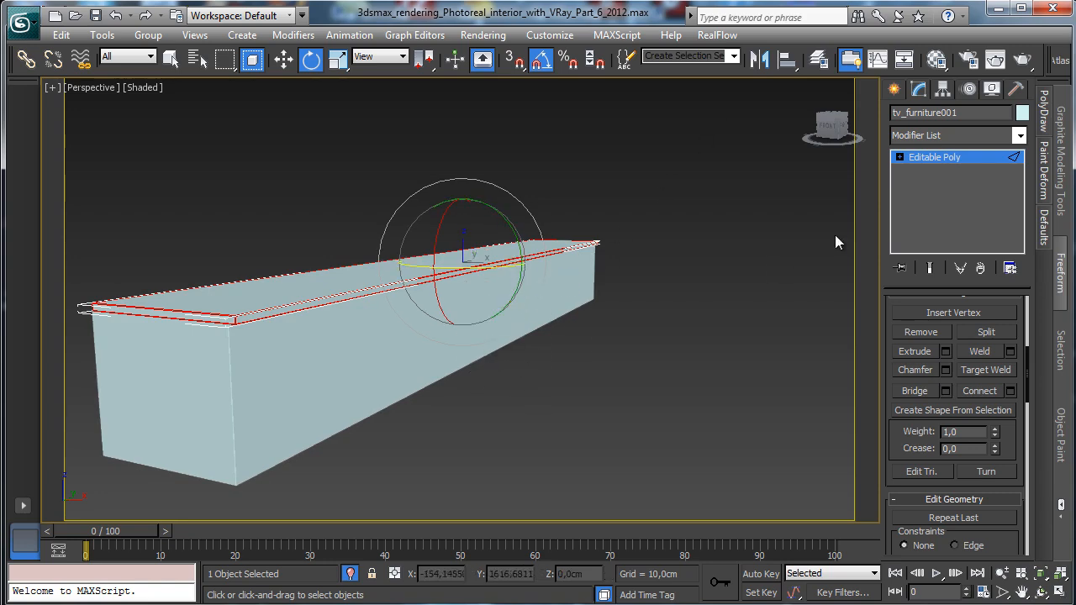
{"action": "left_click", "coordinate": [956, 157]}
{"action": "left_click", "coordinate": [600, 369]}
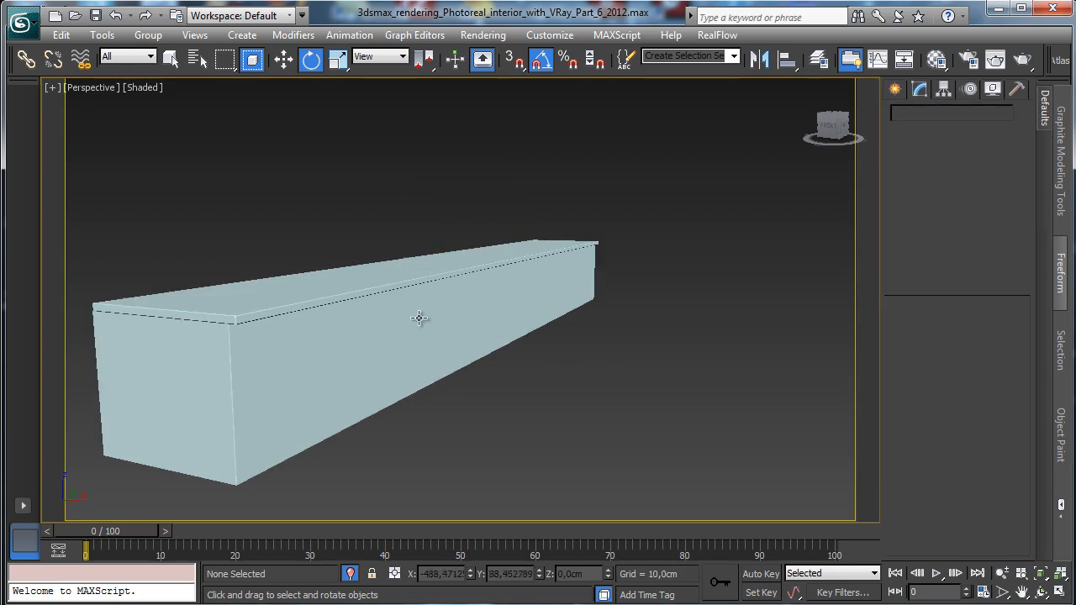
Select the top board and reset all Material Editor sample slots to default materials.
{"action": "left_click", "coordinate": [253, 318]}
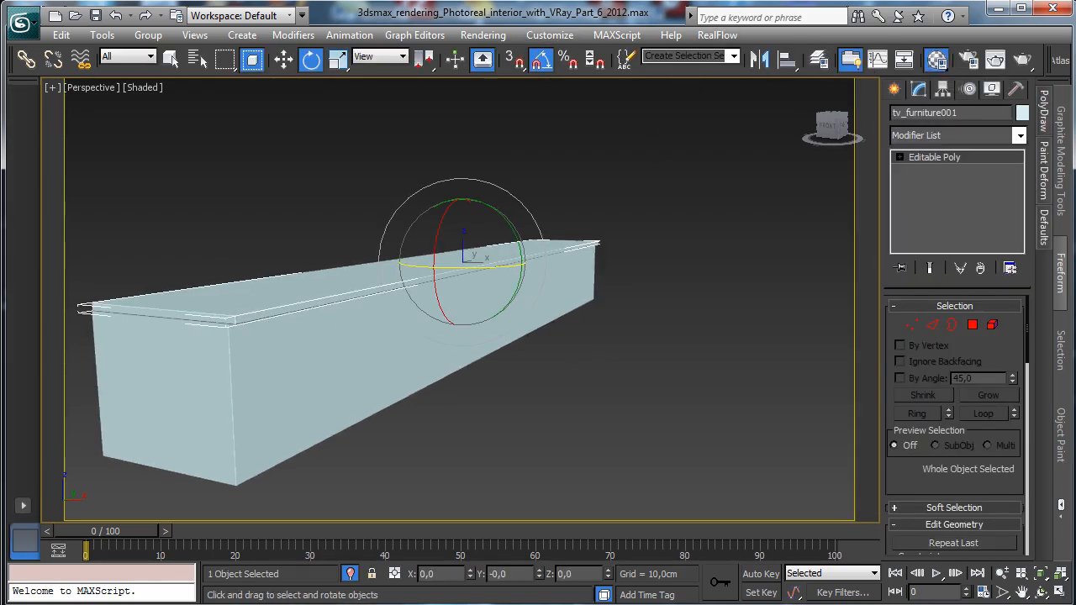
{"action": "left_click", "coordinate": [936, 59]}
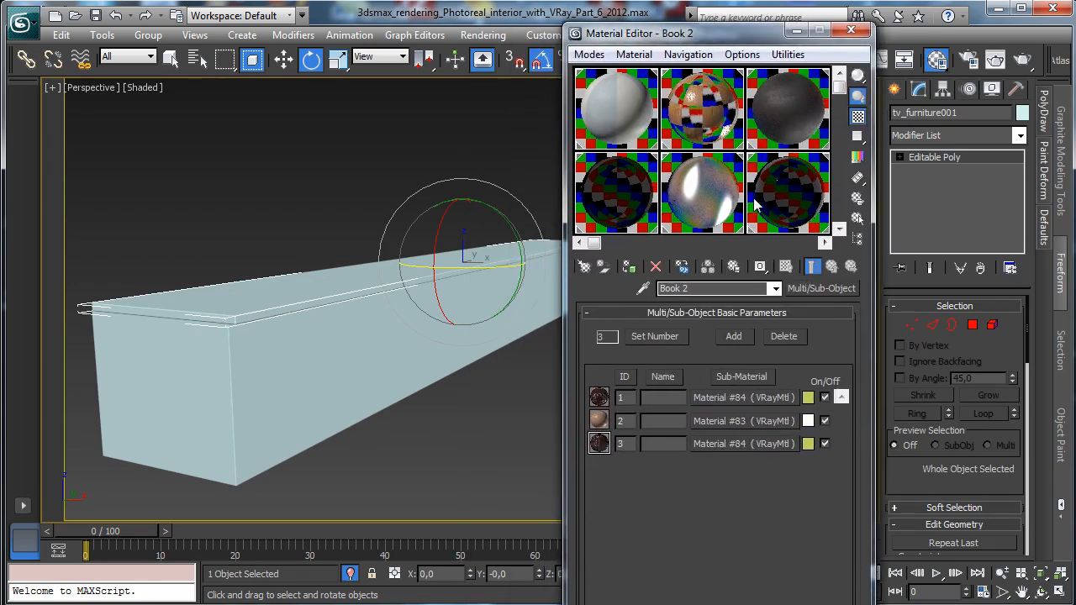
{"action": "left_click_drag", "start_coordinate": [743, 152], "coordinate": [487, 151]}
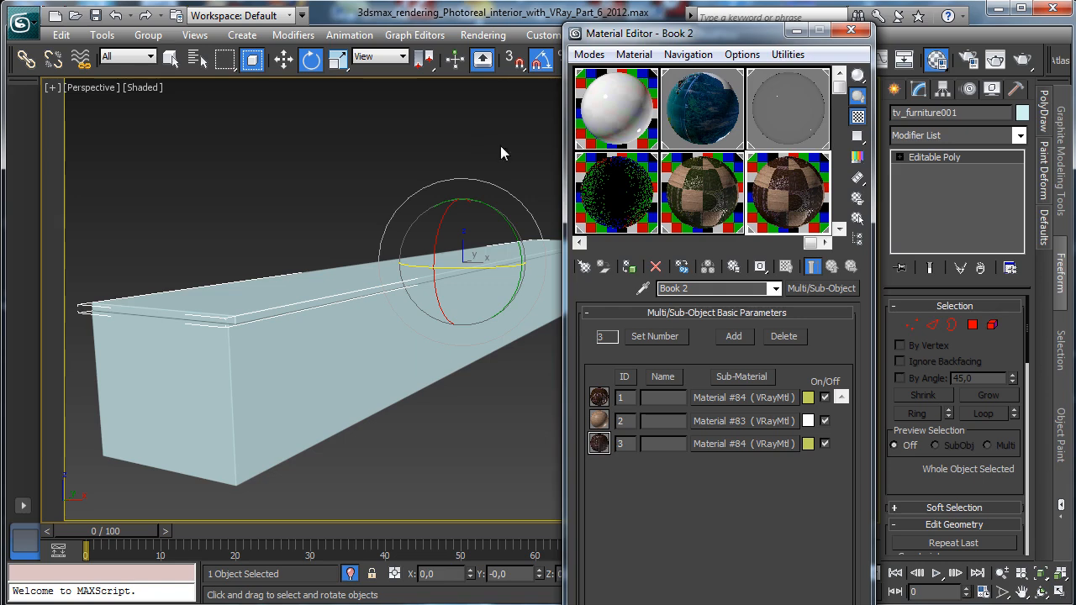
{"action": "left_click", "coordinate": [788, 55]}
{"action": "left_click", "coordinate": [840, 153]}
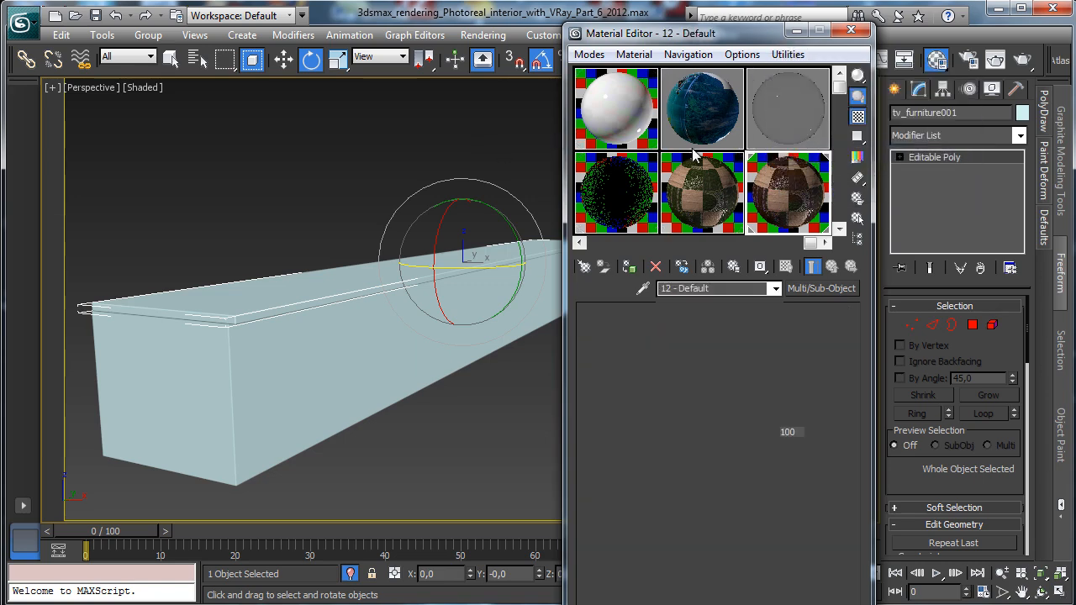
{"action": "left_click_drag", "start_coordinate": [653, 148], "coordinate": [866, 151]}
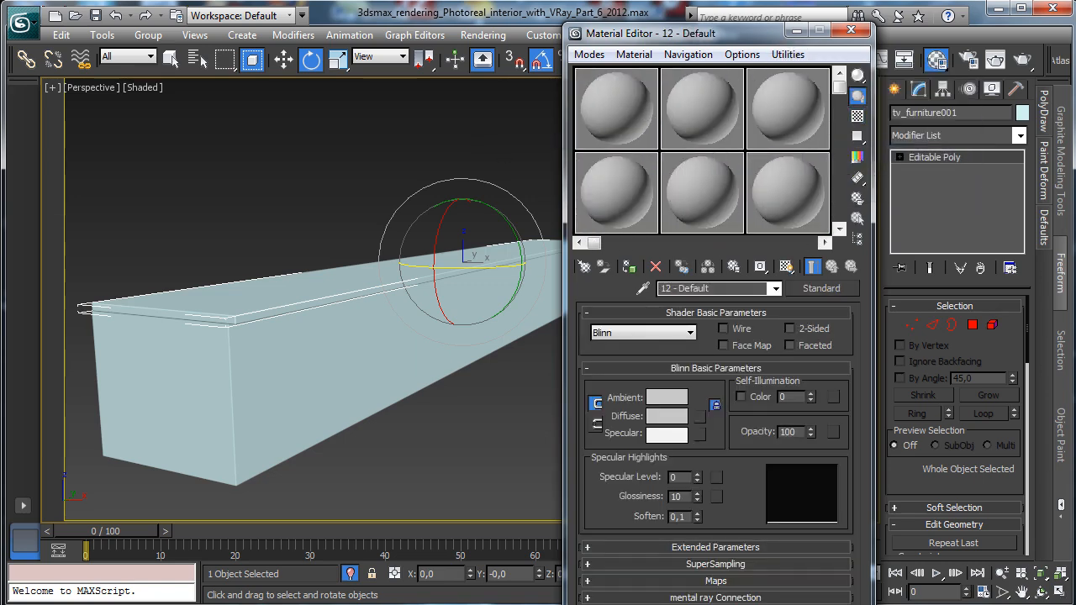
Name the first sample material TV_Furni_MetalGlossy and assign it to the top board.
{"action": "left_click", "coordinate": [612, 112]}
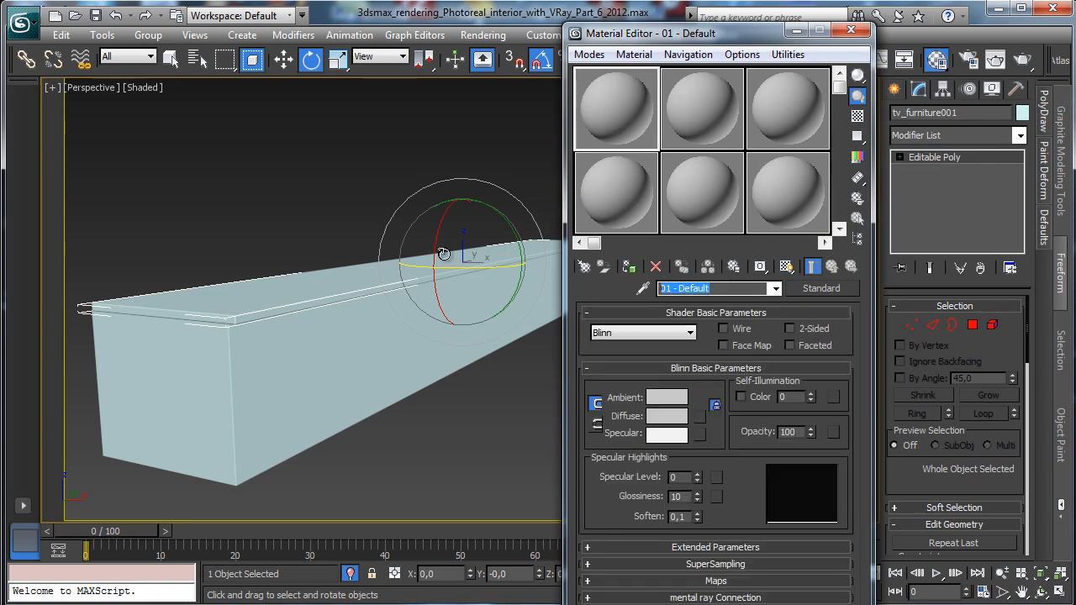
{"action": "type", "text": "Tv_"}
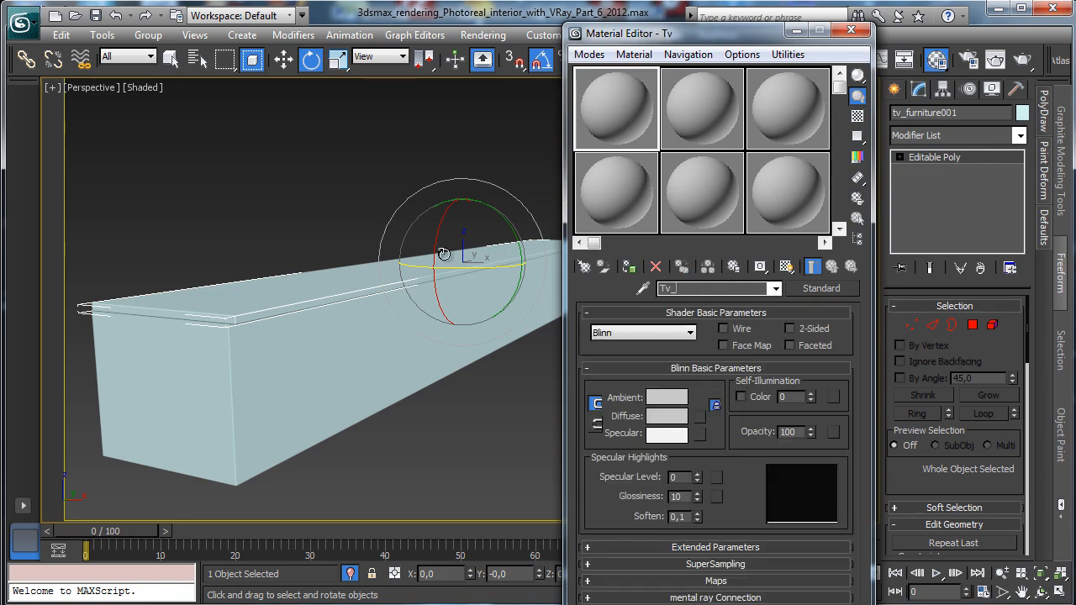
{"action": "key", "text": "BackSpace"}
{"action": "key", "text": "BackSpace"}
{"action": "type", "text": "V_GFurnite"}
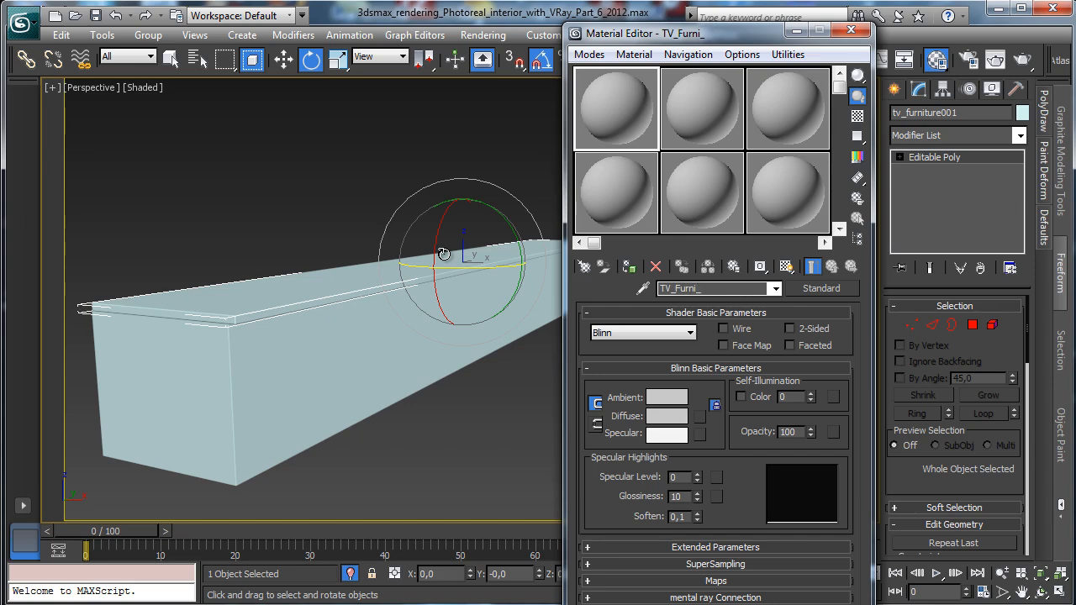
{"action": "type", "text": "Metal"}
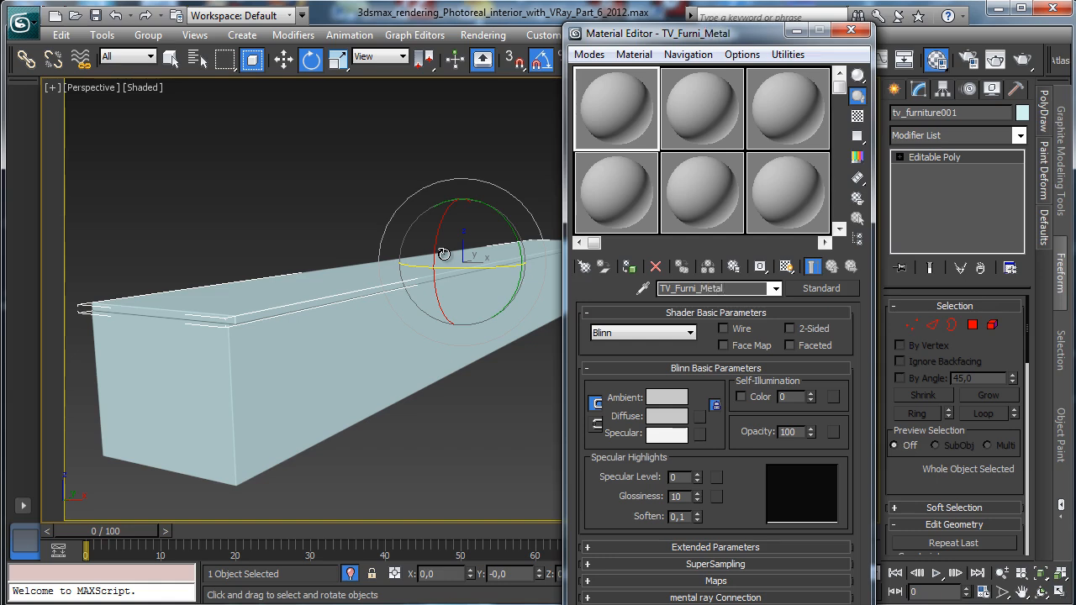
{"action": "type", "text": "Glossy"}
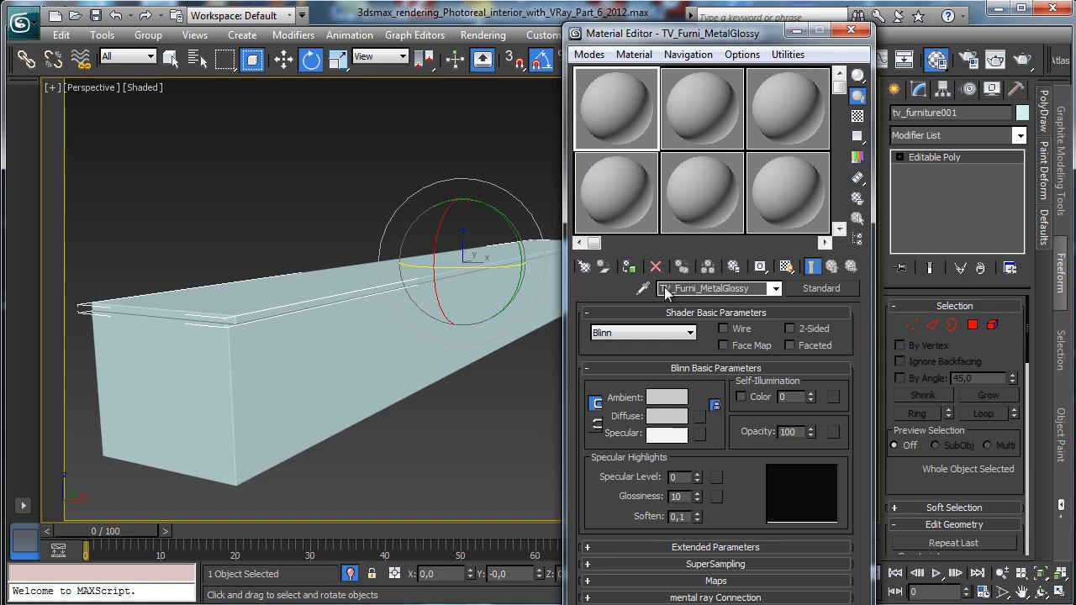
{"action": "left_click", "coordinate": [628, 267]}
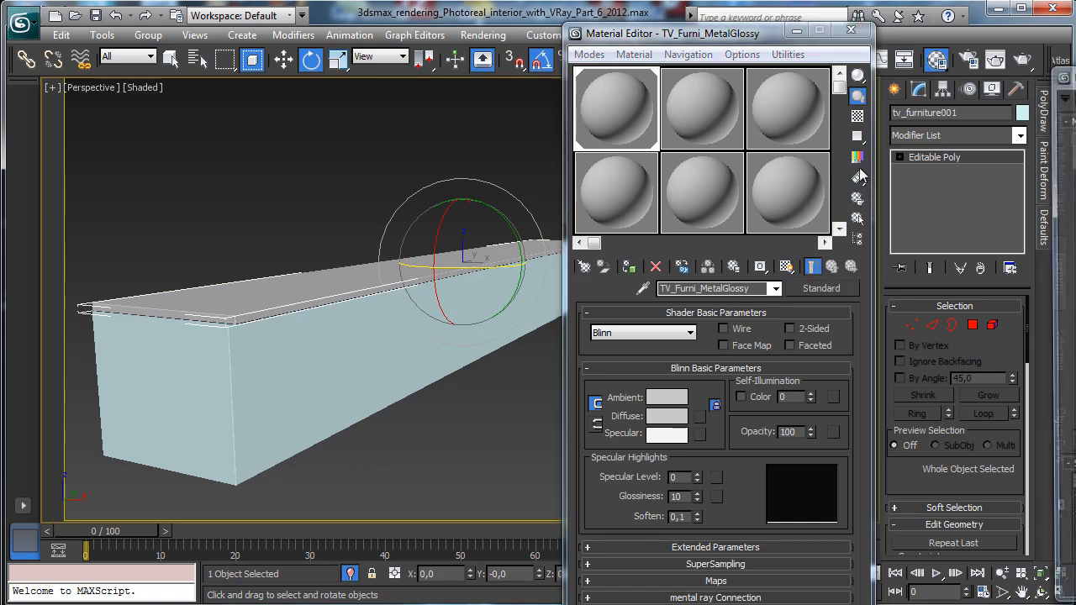
Change the TV_Furni_MetalGlossy material type from Standard to VRayMtl.
{"action": "left_click_drag", "start_coordinate": [1074, 76], "coordinate": [451, 59]}
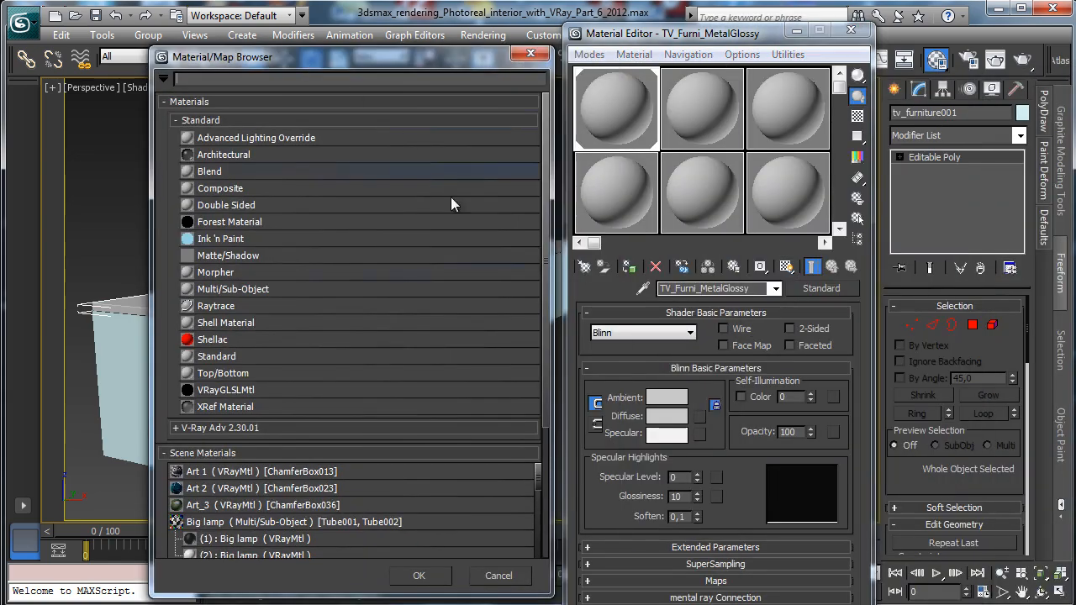
{"action": "left_click", "coordinate": [241, 427]}
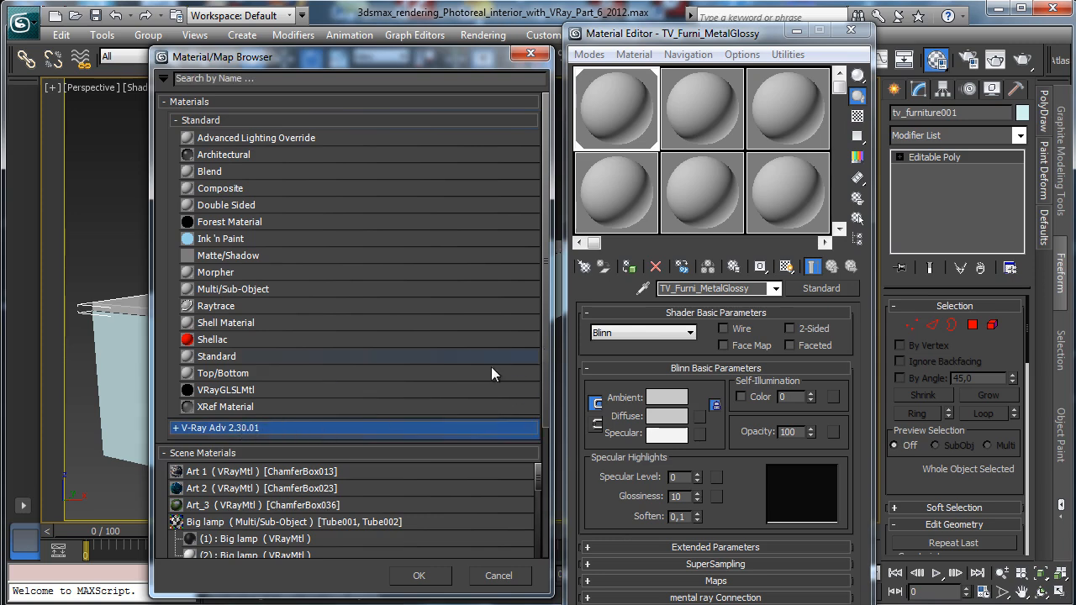
{"action": "left_click", "coordinate": [175, 428]}
{"action": "left_click_drag", "start_coordinate": [545, 303], "coordinate": [547, 433]}
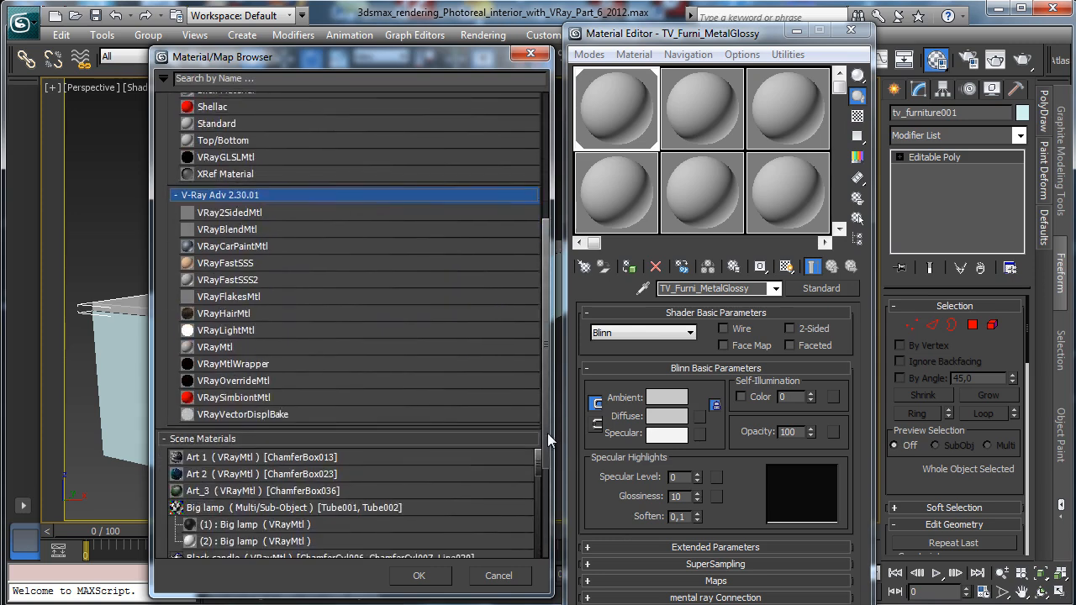
{"action": "double_click", "coordinate": [227, 353]}
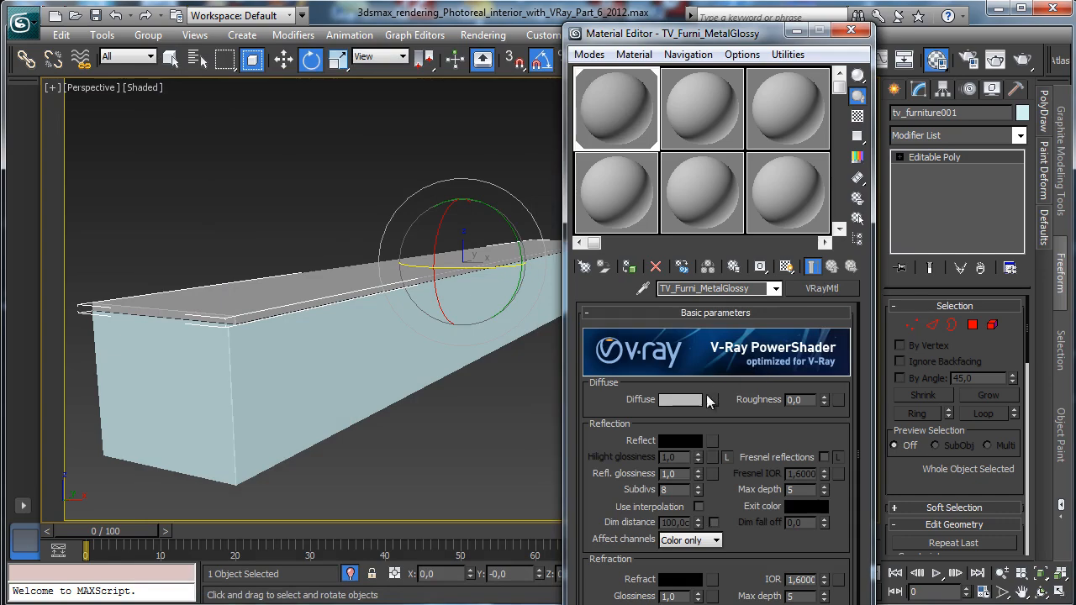
Set the TV_Furni_MetalGlossy diffuse colour to dark grey with value 27 and enable Fresnel reflections.
{"action": "left_click", "coordinate": [680, 400]}
{"action": "left_click_drag", "start_coordinate": [493, 158], "coordinate": [478, 162]}
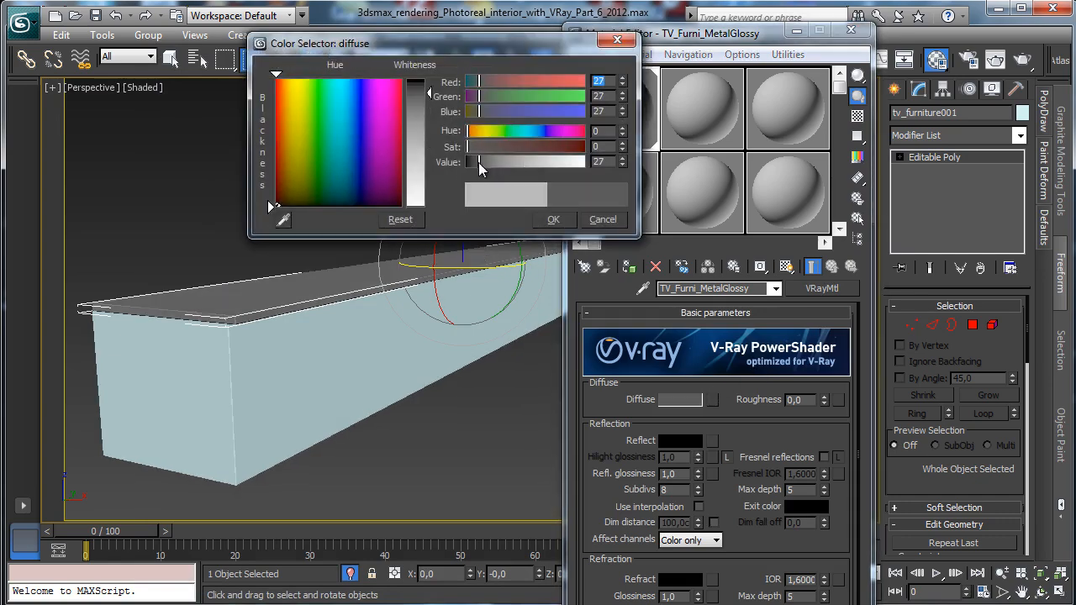
{"action": "left_click", "coordinate": [553, 219]}
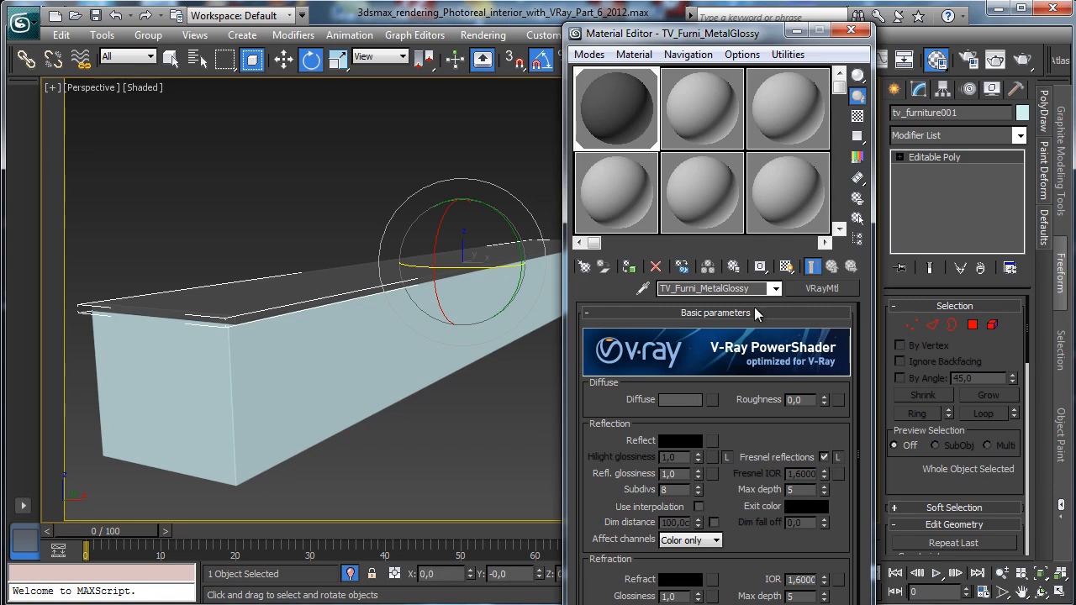
Set the TV_Furni_MetalGlossy reflection colour to grey with value 119.
{"action": "mouse_move", "coordinate": [710, 34]}
{"action": "left_mouse_down"}
{"action": "mouse_move", "coordinate": [693, 14]}
{"action": "mouse_move", "coordinate": [693, 23]}
{"action": "left_mouse_up"}
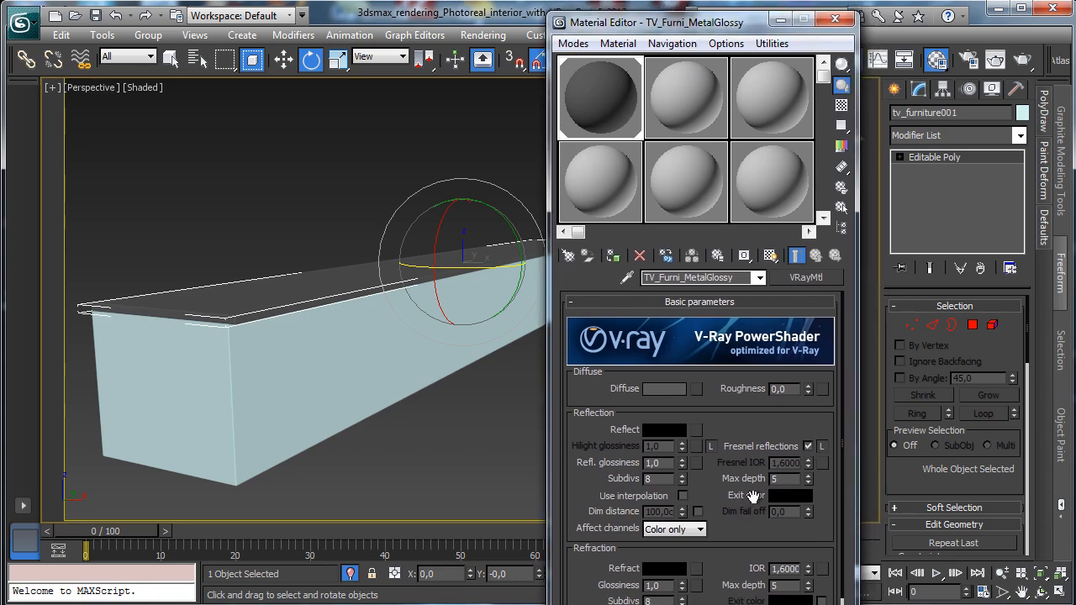
{"action": "left_click", "coordinate": [666, 429]}
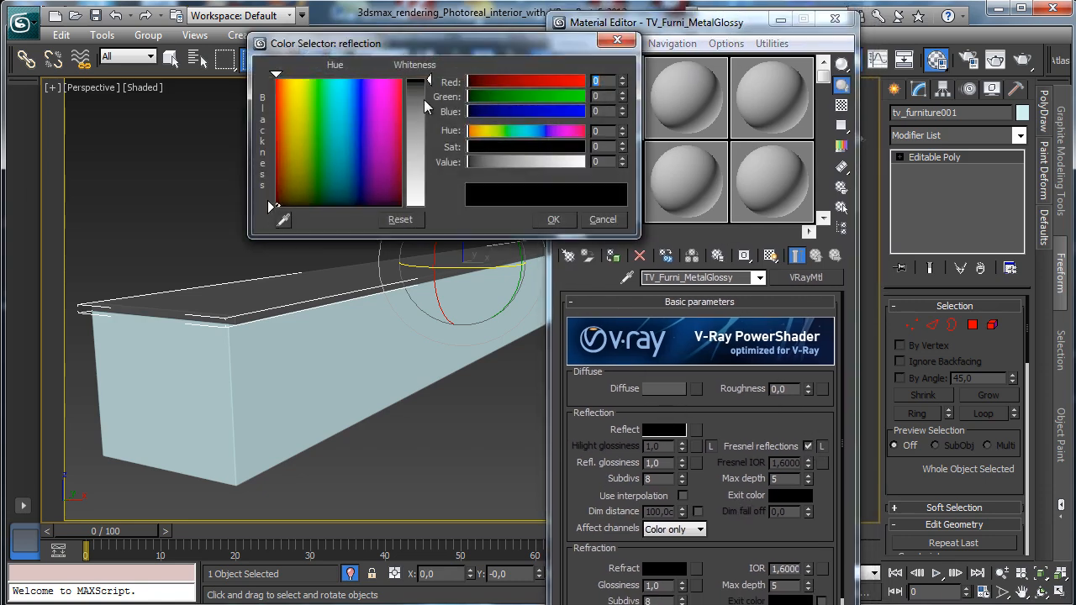
{"action": "left_click_drag", "start_coordinate": [424, 99], "coordinate": [422, 139]}
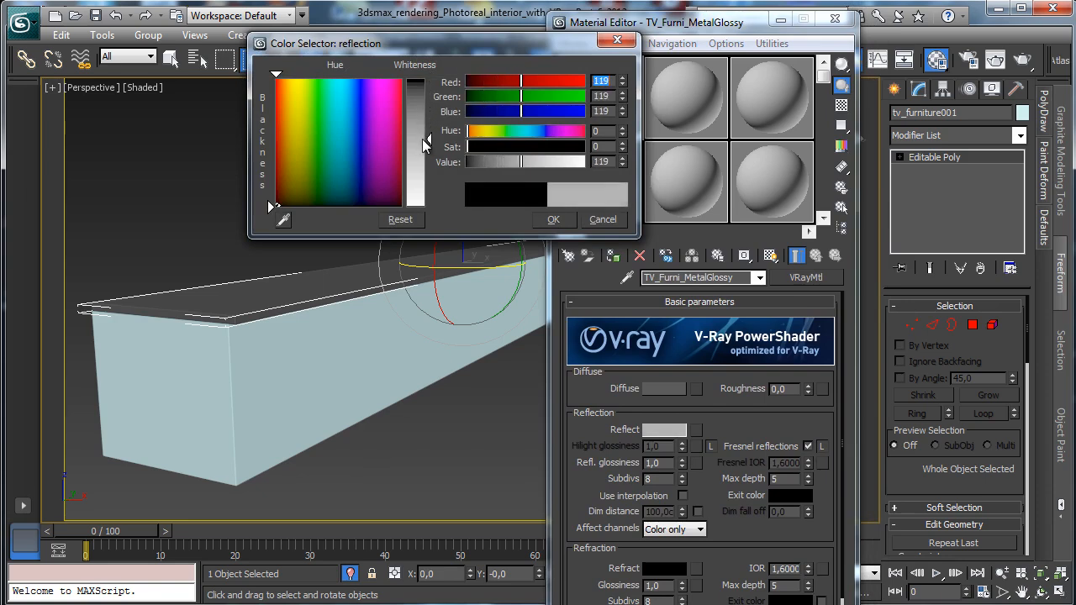
{"action": "left_click", "coordinate": [553, 219]}
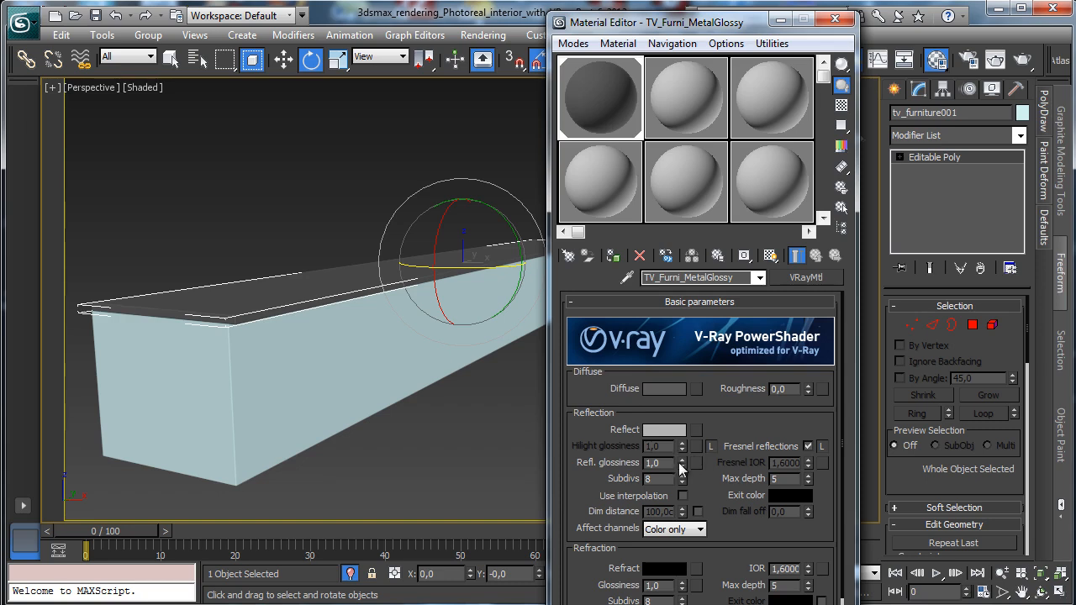
Set the TV_Furni_MetalGlossy reflection glossiness to 0,69 and review the BRDF anisotropy setting.
{"action": "left_click_drag", "start_coordinate": [681, 462], "coordinate": [682, 487]}
{"action": "left_click_drag", "start_coordinate": [706, 473], "coordinate": [694, 214]}
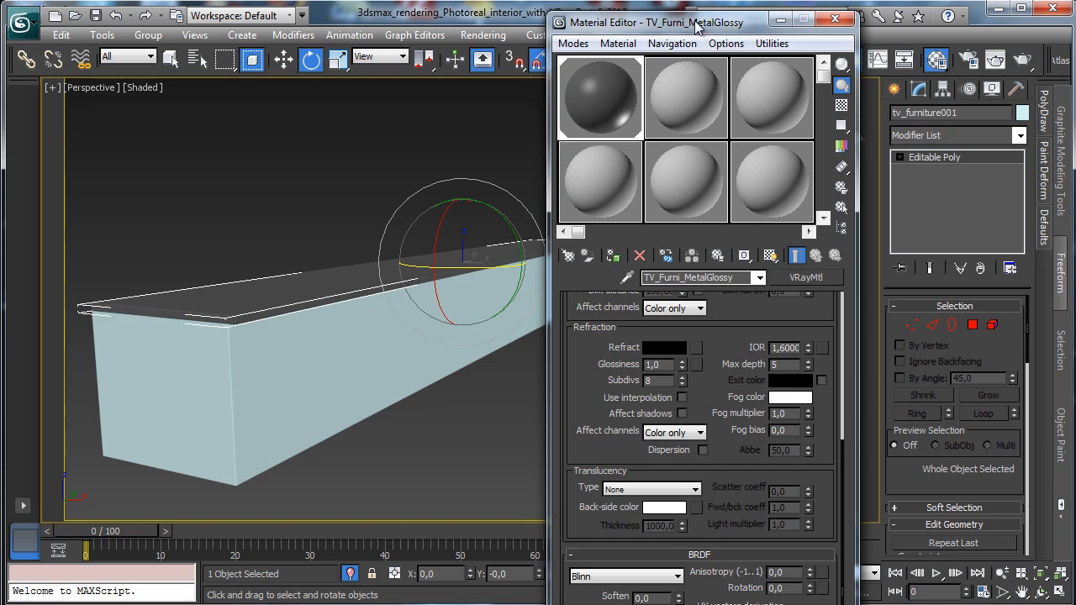
{"action": "left_click_drag", "start_coordinate": [700, 28], "coordinate": [691, 20]}
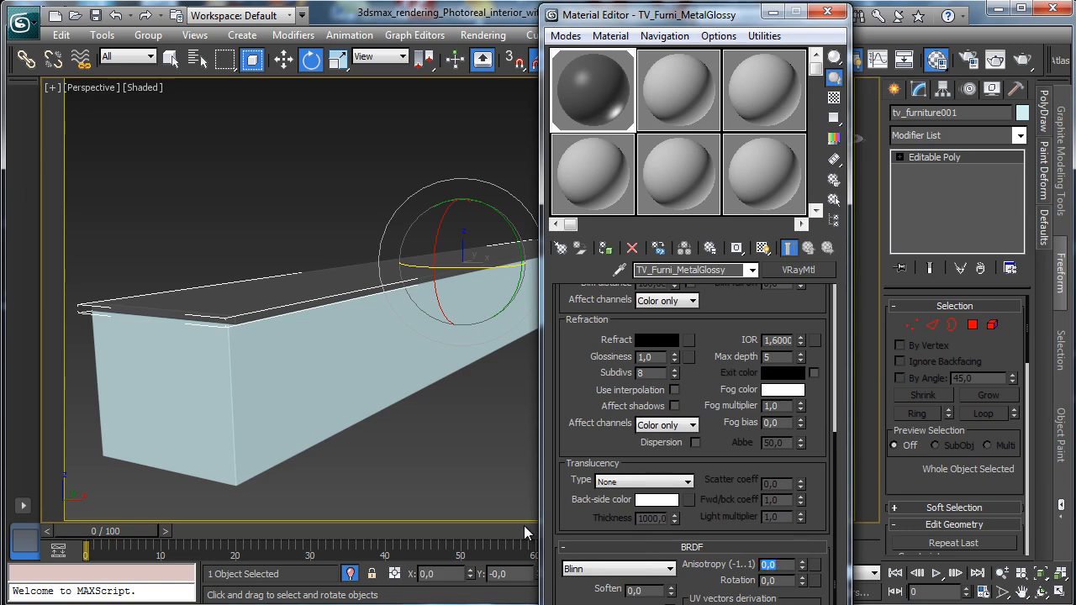
{"action": "key", "text": "Return"}
{"action": "left_click_drag", "start_coordinate": [749, 343], "coordinate": [716, 595]}
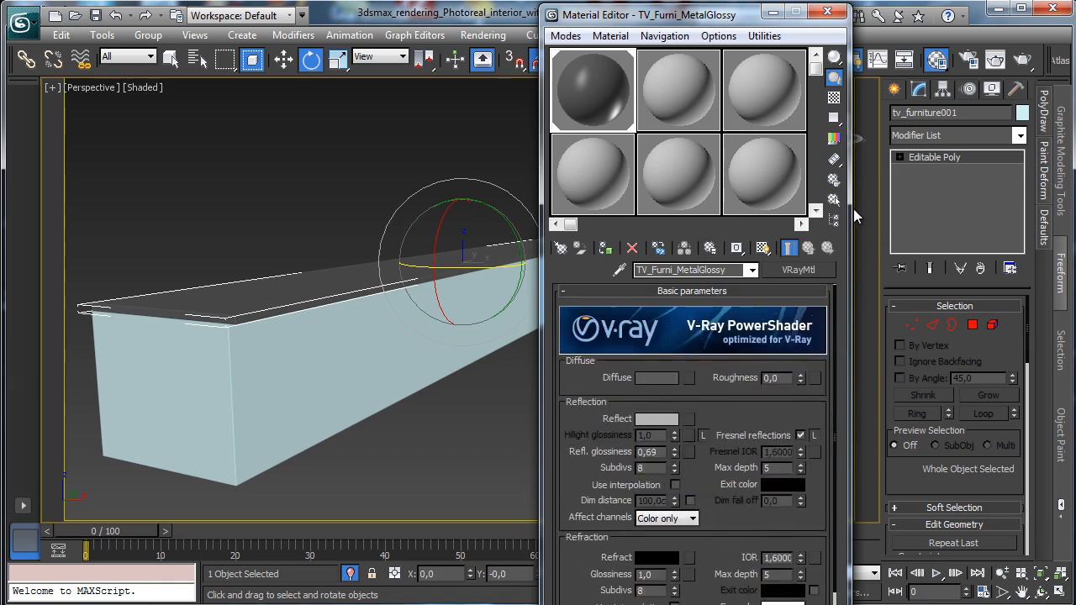
Name the second sample material TV_White and assign it to the furniture body tv_furniture.
{"action": "left_click", "coordinate": [666, 102]}
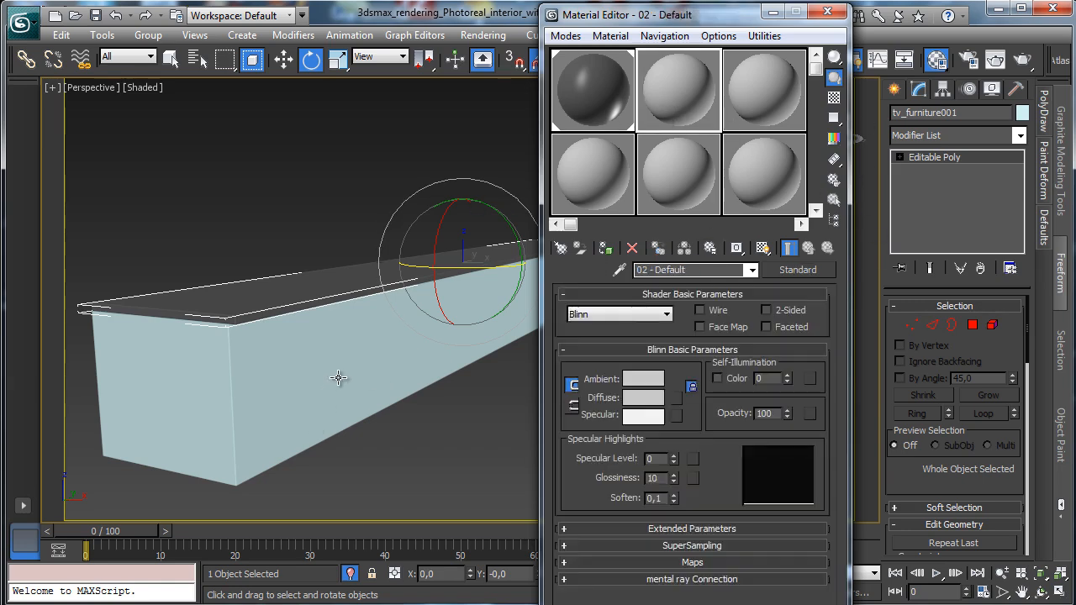
{"action": "left_click", "coordinate": [340, 377]}
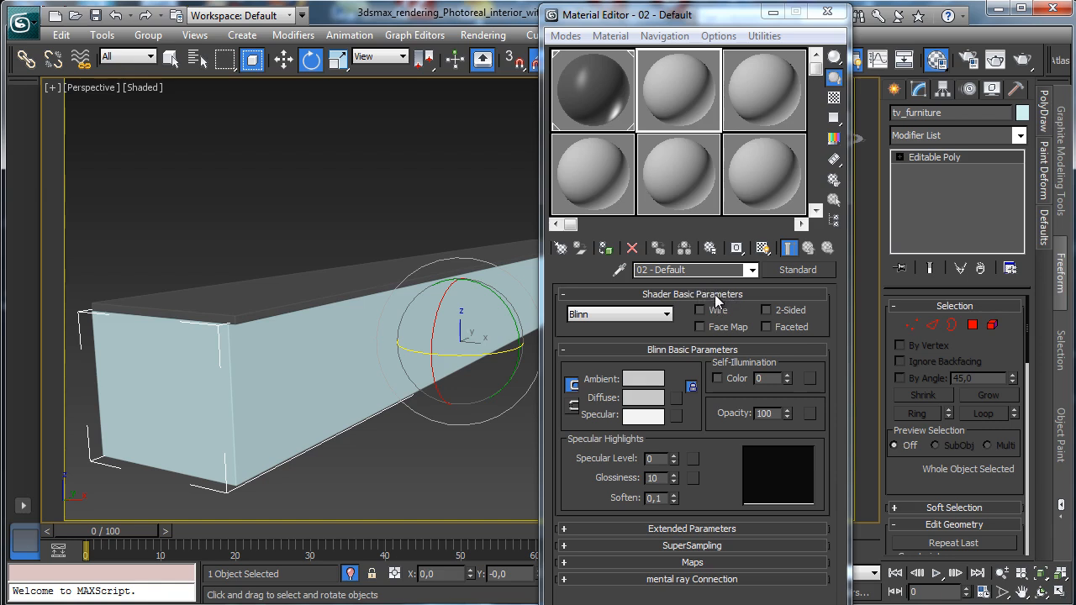
{"action": "left_click_drag", "start_coordinate": [698, 273], "coordinate": [634, 263]}
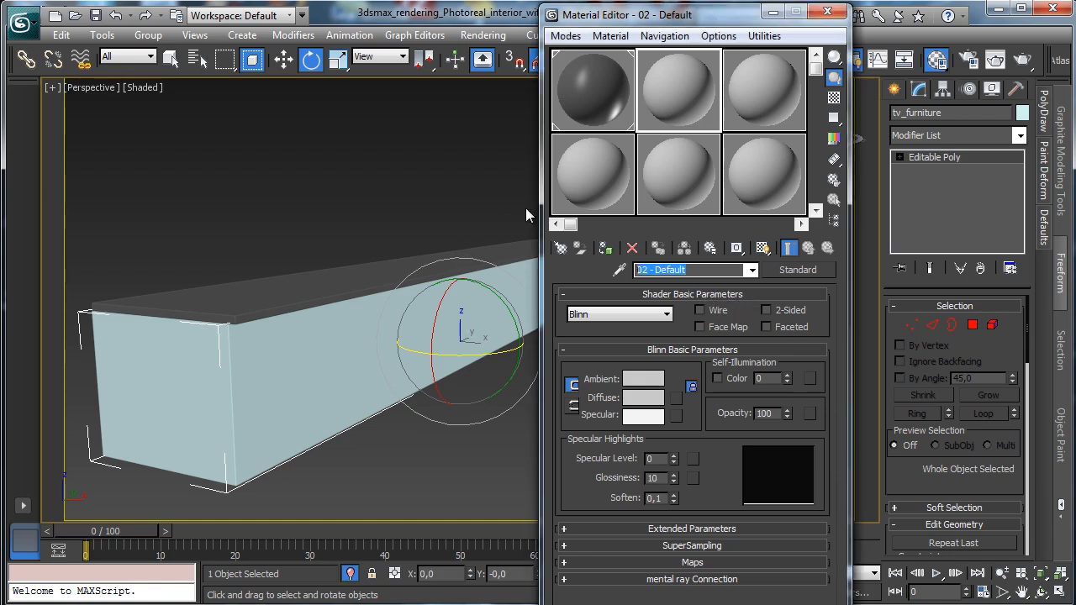
{"action": "type", "text": "TV_"}
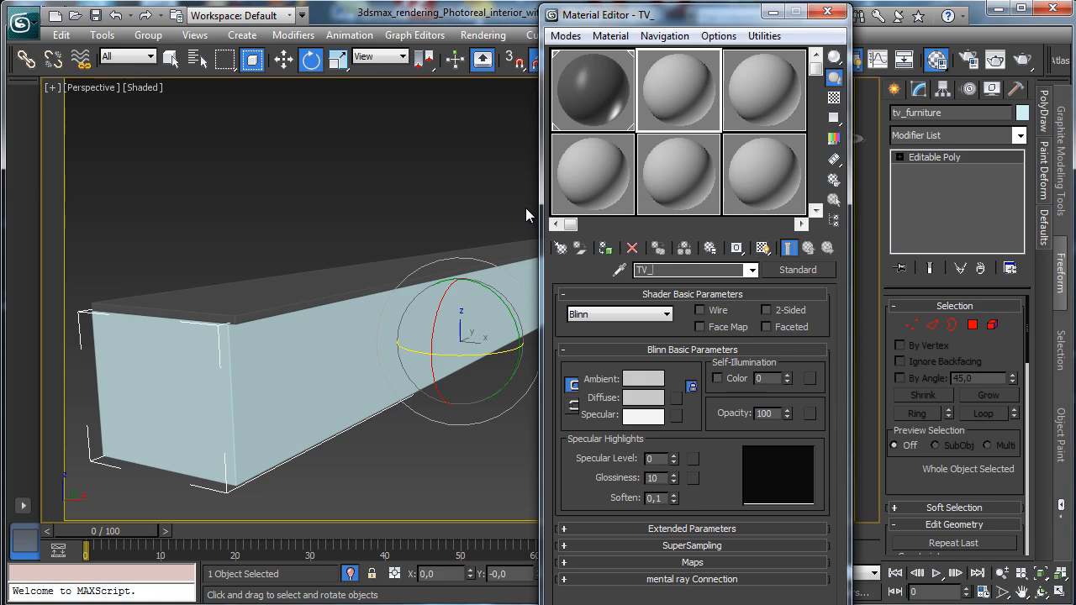
{"action": "type", "text": "White"}
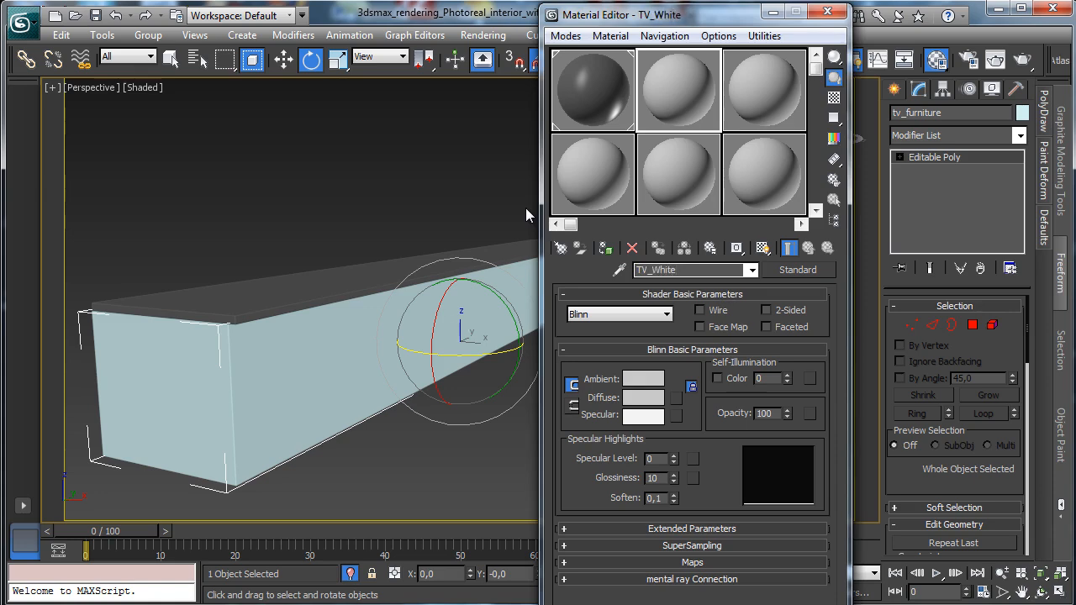
{"action": "left_click", "coordinate": [605, 248]}
Change TV_White to a VRayMtl and set its diffuse colour to pure white, value 255.
{"action": "left_click", "coordinate": [795, 270]}
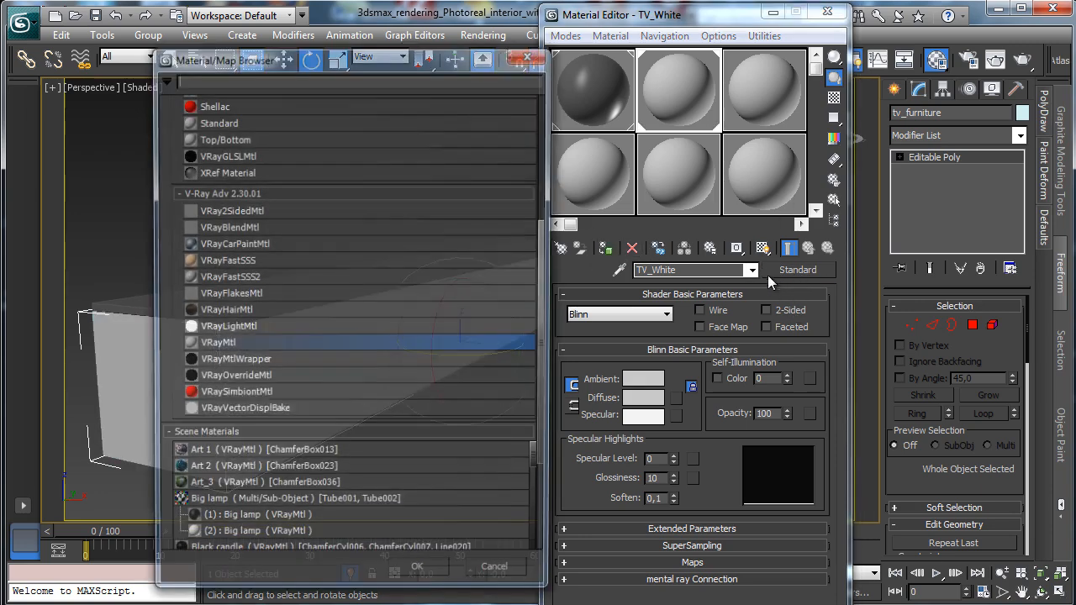
{"action": "double_click", "coordinate": [226, 339]}
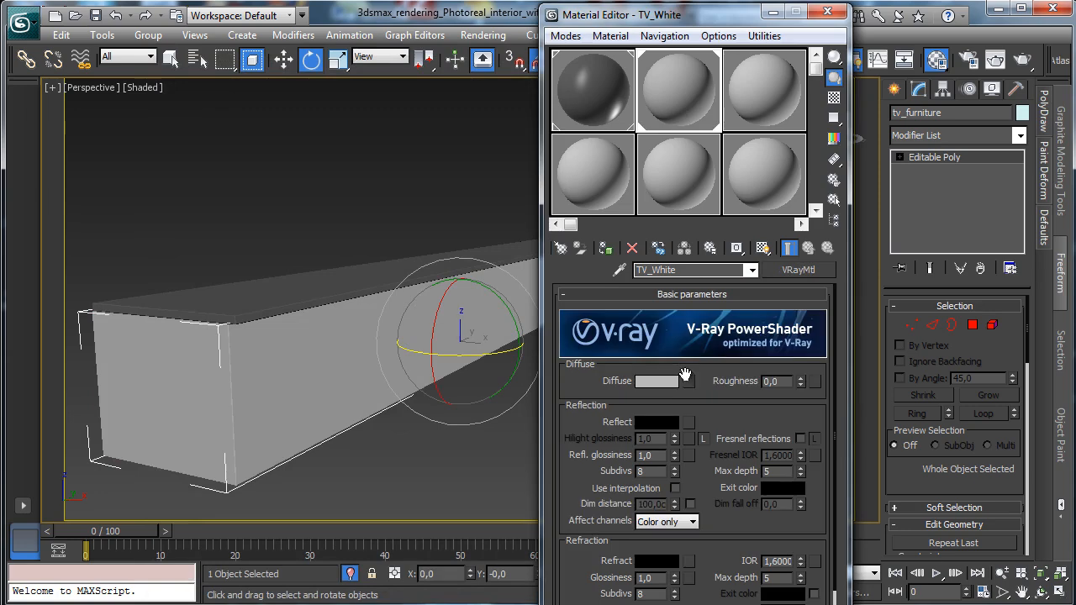
{"action": "left_click", "coordinate": [657, 380]}
{"action": "left_click_drag", "start_coordinate": [436, 143], "coordinate": [414, 255]}
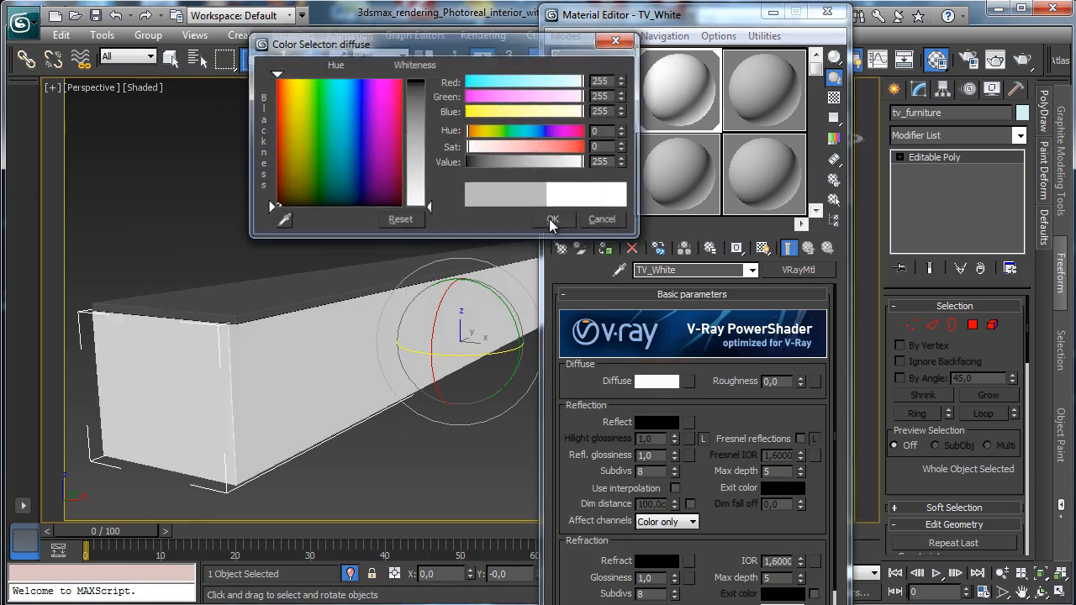
{"action": "left_click", "coordinate": [553, 219]}
Enable Fresnel reflections on TV_White and set its reflection colour to light grey.
{"action": "left_click", "coordinate": [800, 438]}
{"action": "left_click", "coordinate": [656, 421]}
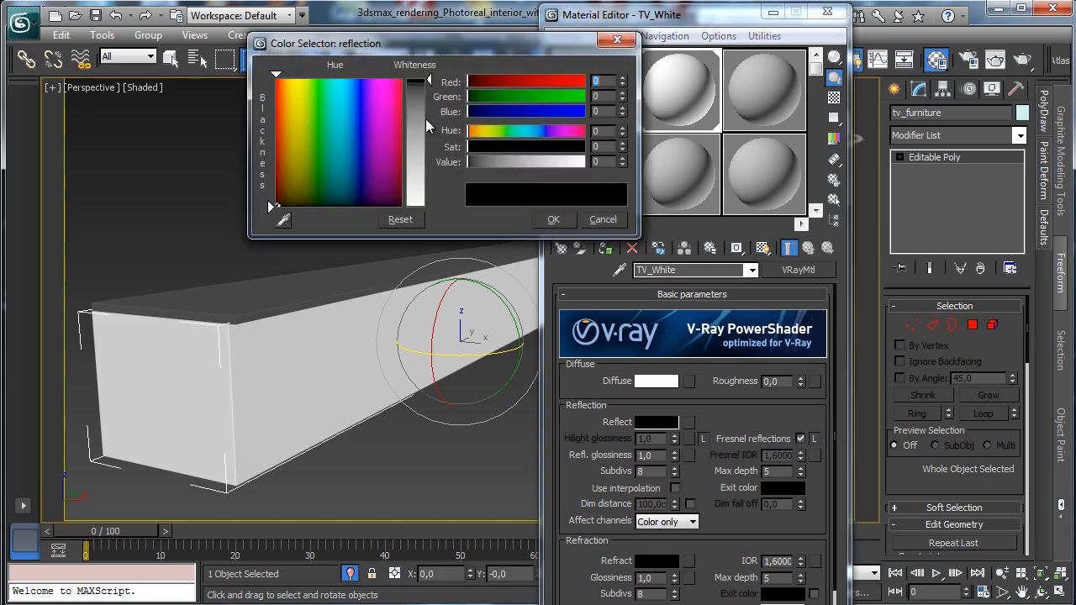
{"action": "left_click_drag", "start_coordinate": [425, 119], "coordinate": [417, 149]}
{"action": "left_click", "coordinate": [553, 219]}
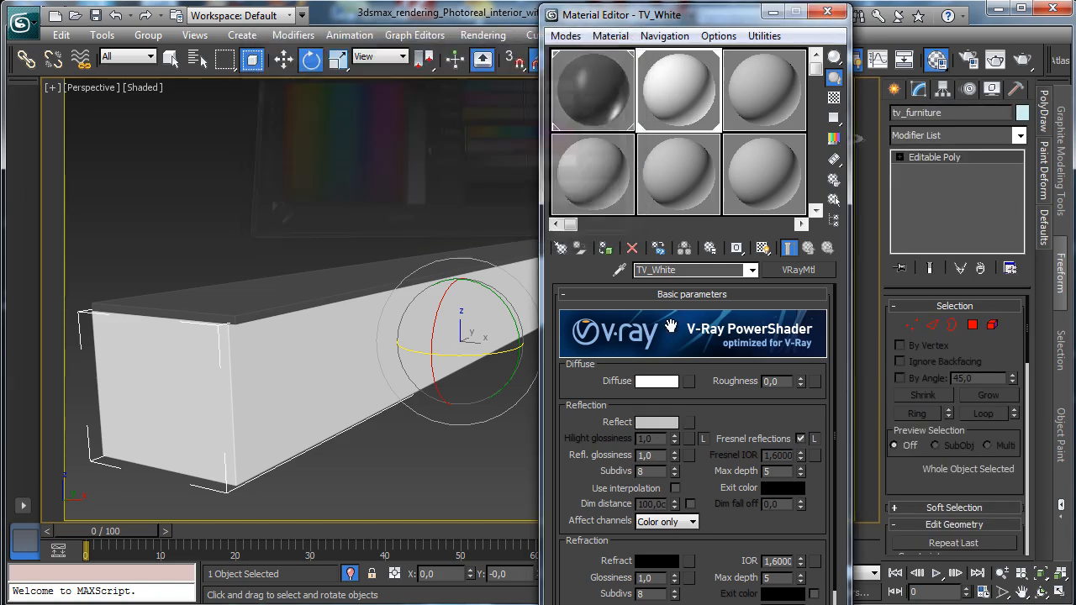
Set the TV_White reflection glossiness to 0,75 and close the Material Editor.
{"action": "double_click", "coordinate": [651, 456]}
{"action": "type", "text": "0"}
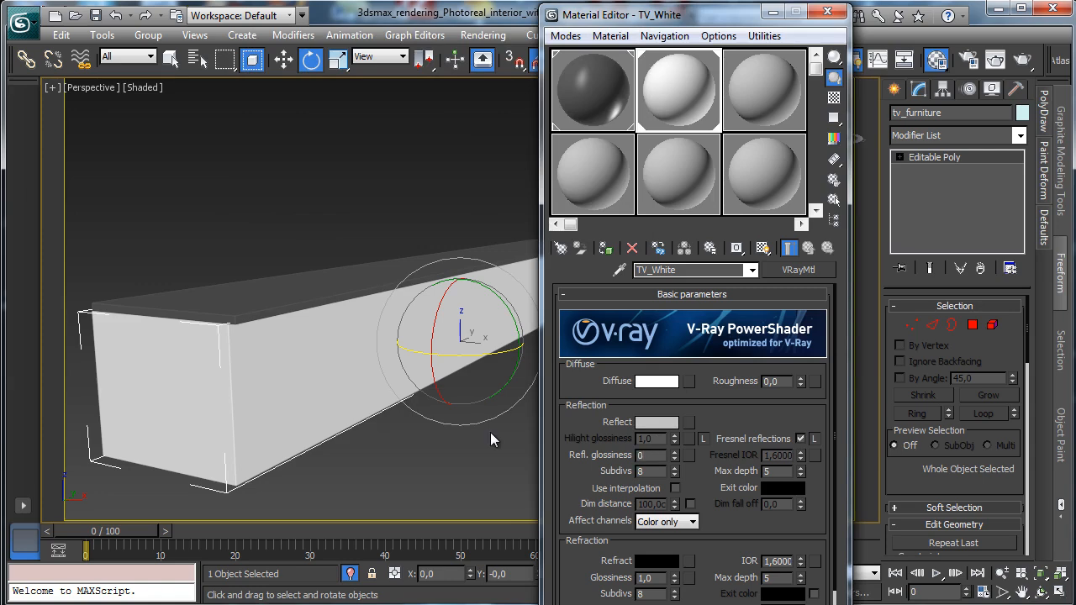
{"action": "type", "text": ",75"}
{"action": "key", "text": "Return"}
{"action": "left_click", "coordinate": [828, 11]}
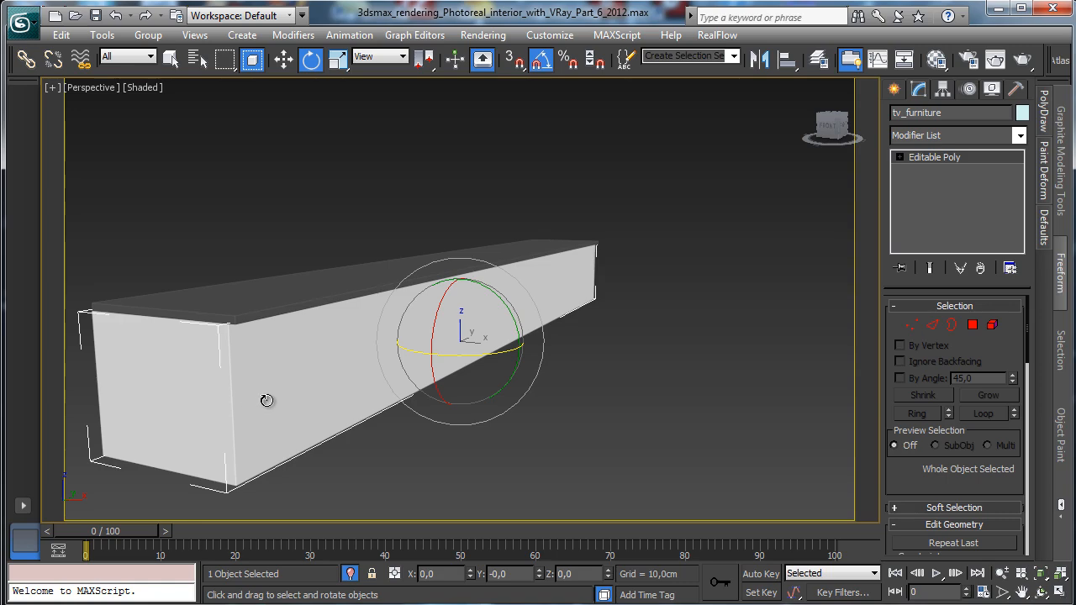
In the maximized Front view, nudge the top board slightly to align it on the body, at about X -466,34 and Z 55,16 cm.
{"action": "left_click", "coordinate": [1061, 593]}
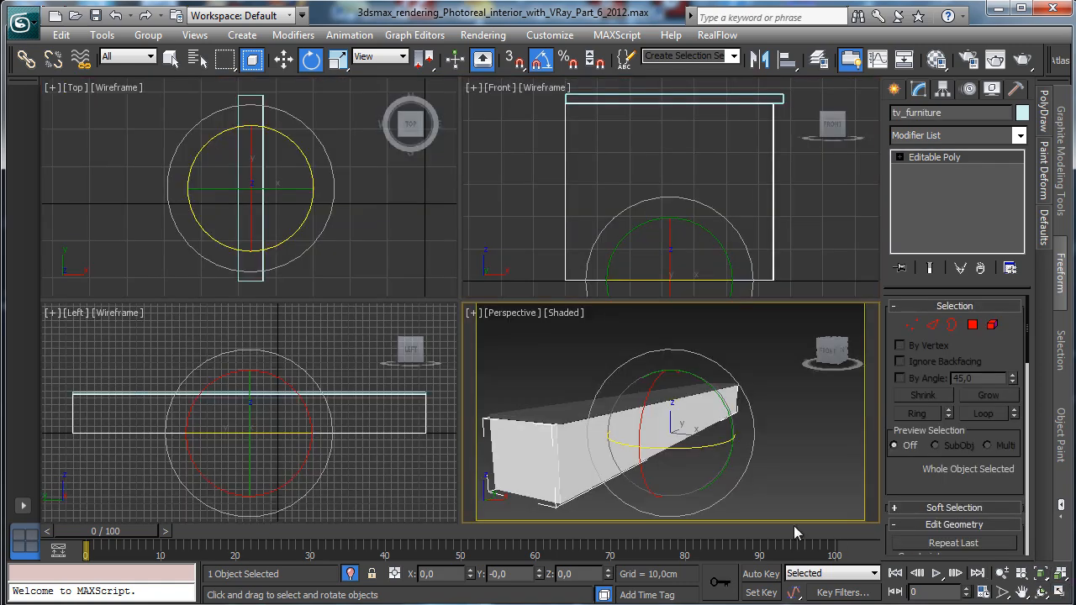
{"action": "right_click", "coordinate": [706, 204]}
{"action": "left_click", "coordinate": [1059, 590]}
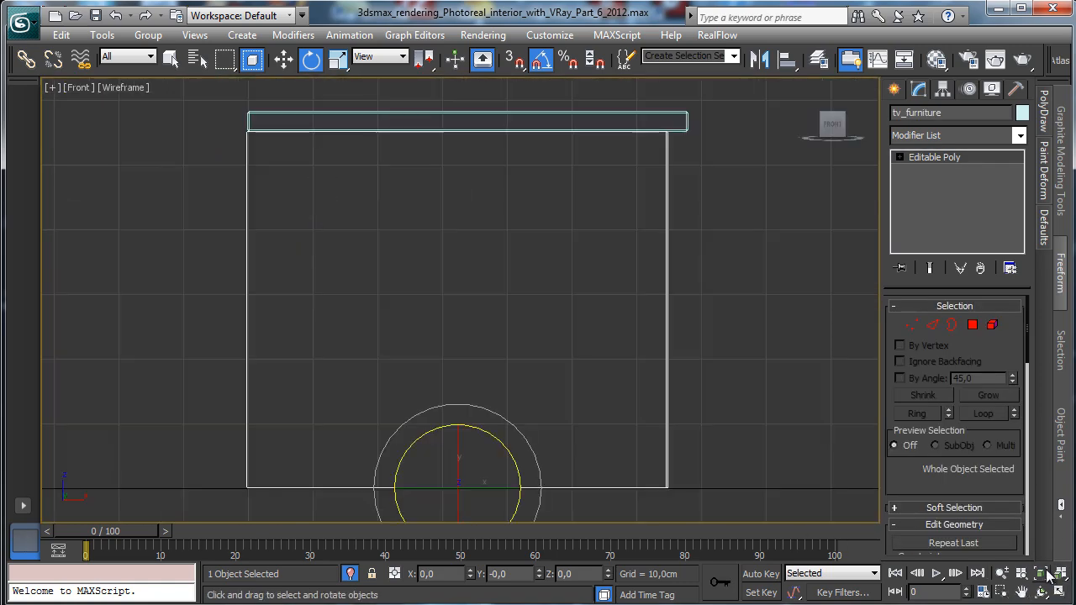
{"action": "left_click", "coordinate": [388, 112]}
{"action": "key", "text": "w"}
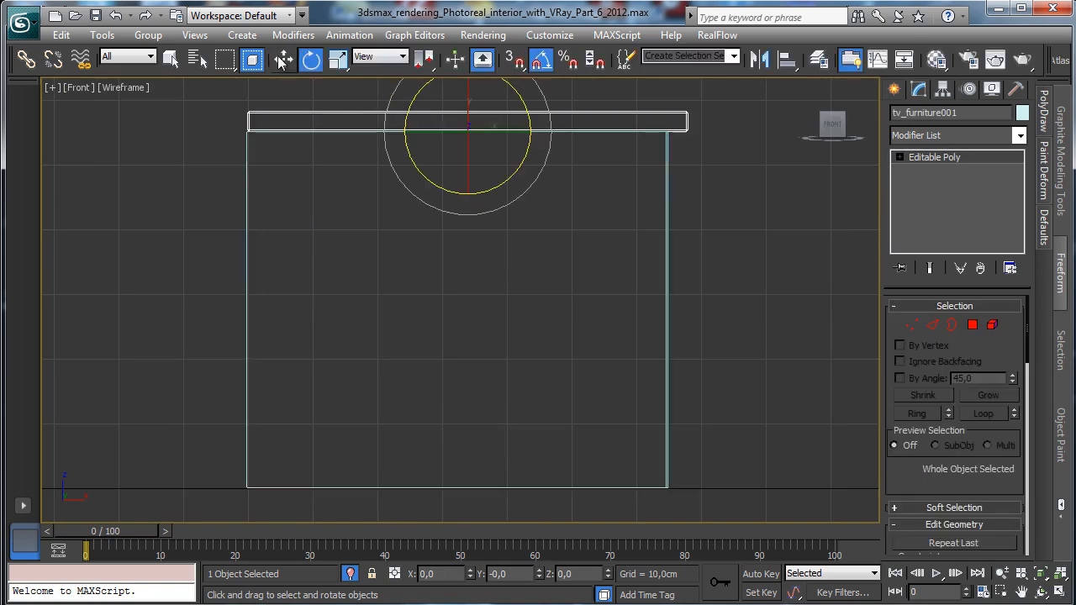
{"action": "left_click_drag", "start_coordinate": [518, 130], "coordinate": [521, 127]}
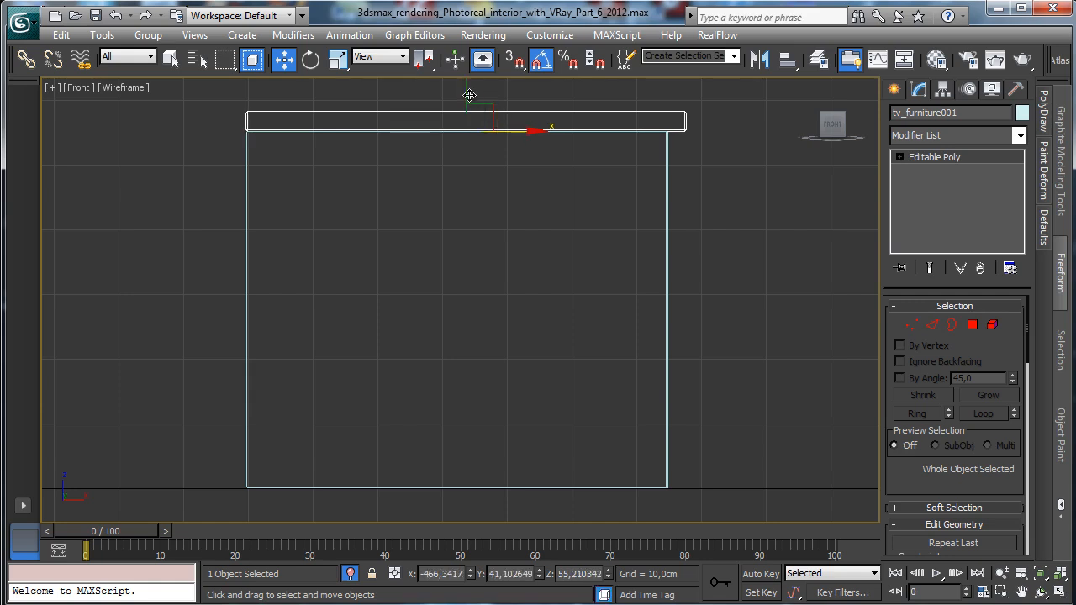
{"action": "left_click_drag", "start_coordinate": [470, 96], "coordinate": [468, 94]}
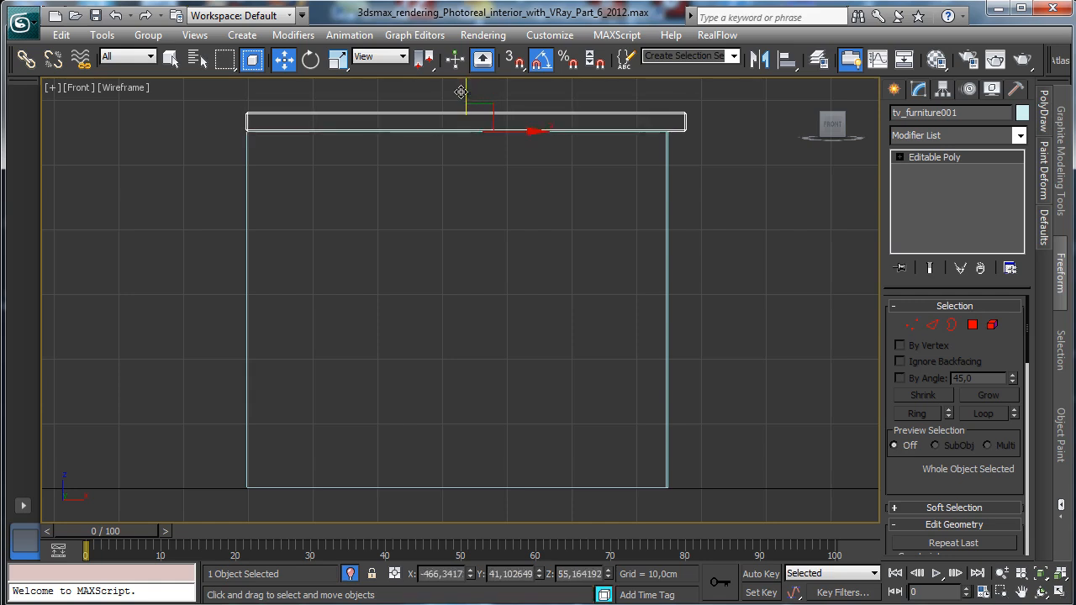
Draw a rectangle spline about 50,7 cm long and 2,9 cm wide against the body's right side, under the top board's overhang.
{"action": "left_click", "coordinate": [894, 89]}
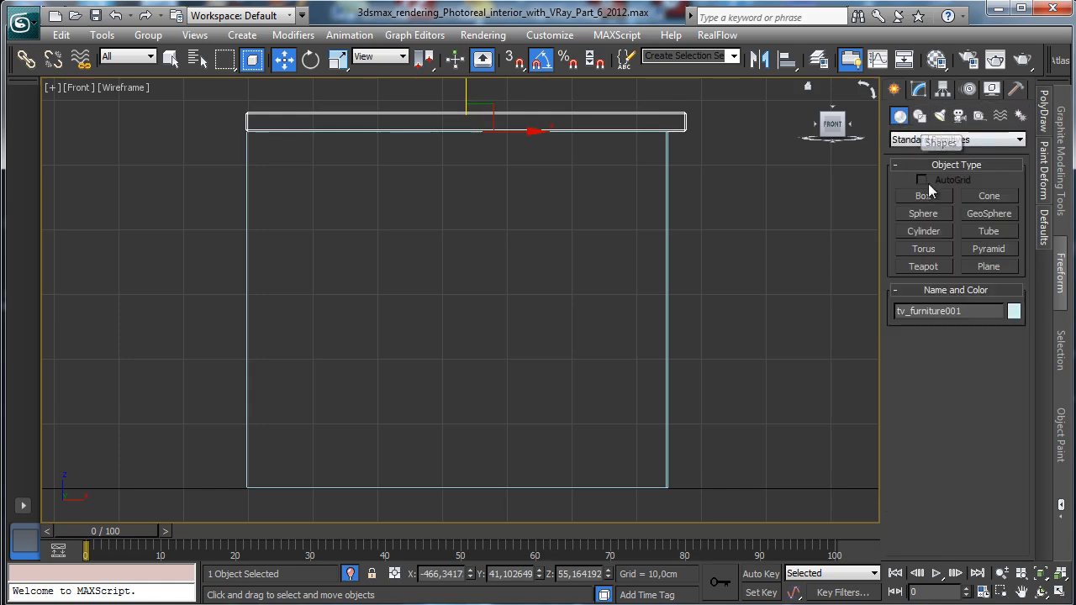
{"action": "left_click", "coordinate": [920, 115]}
{"action": "left_click", "coordinate": [989, 210]}
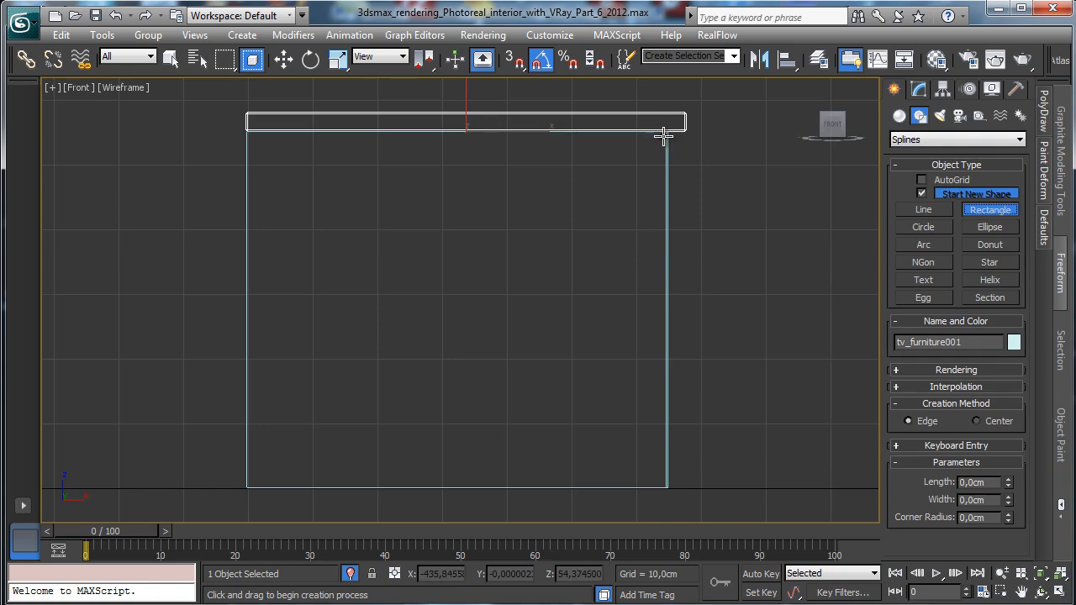
{"action": "left_click_drag", "start_coordinate": [669, 145], "coordinate": [686, 475]}
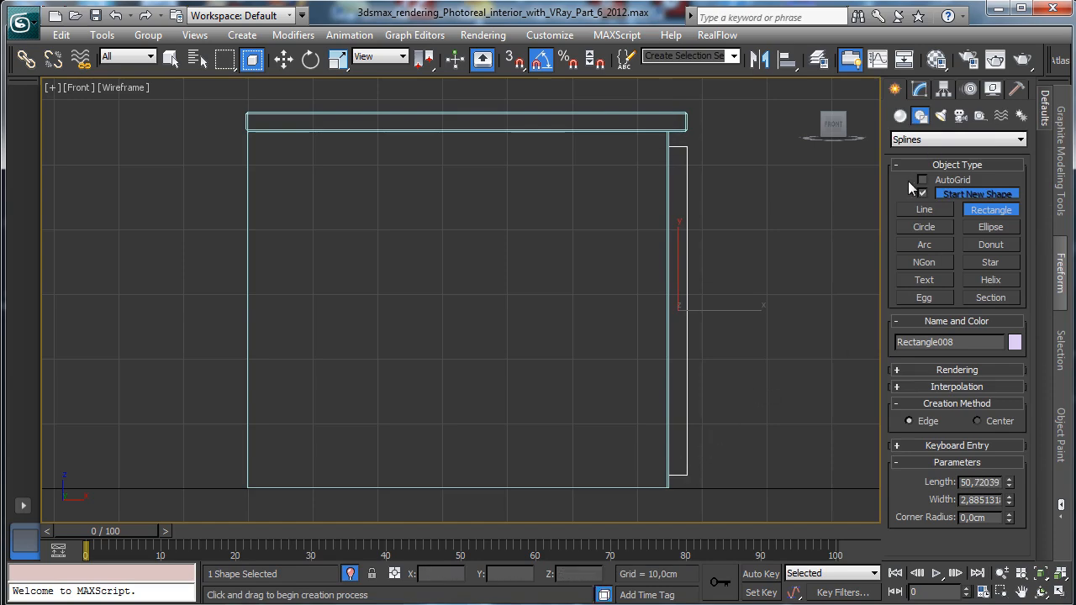
Convert the rectangle to an Editable Spline and enter its vertex level.
{"action": "left_click", "coordinate": [920, 89]}
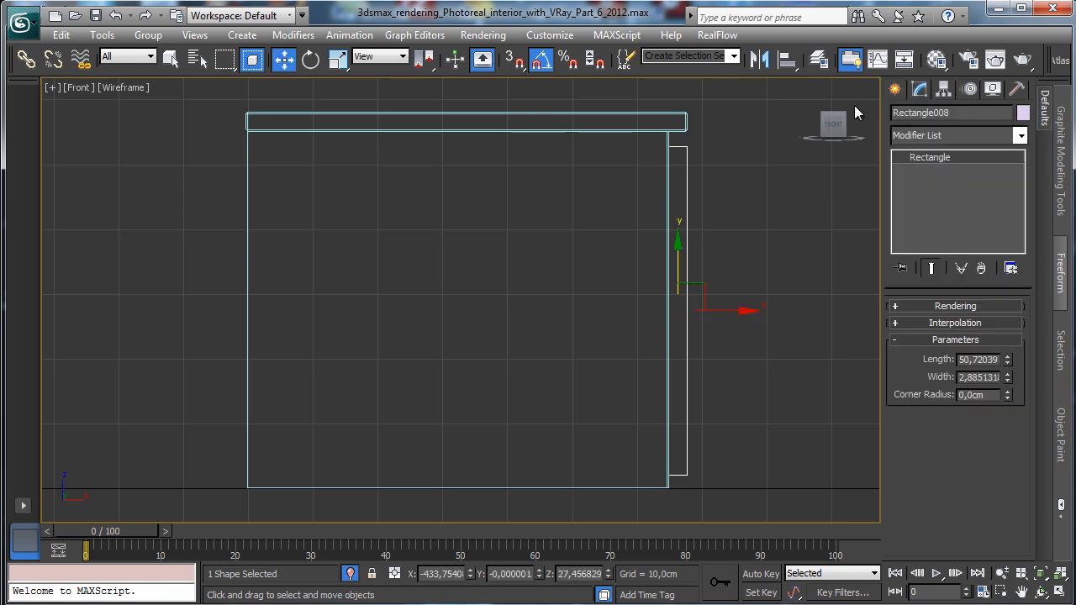
{"action": "right_click", "coordinate": [688, 219]}
{"action": "mouse_move", "coordinate": [807, 371]}
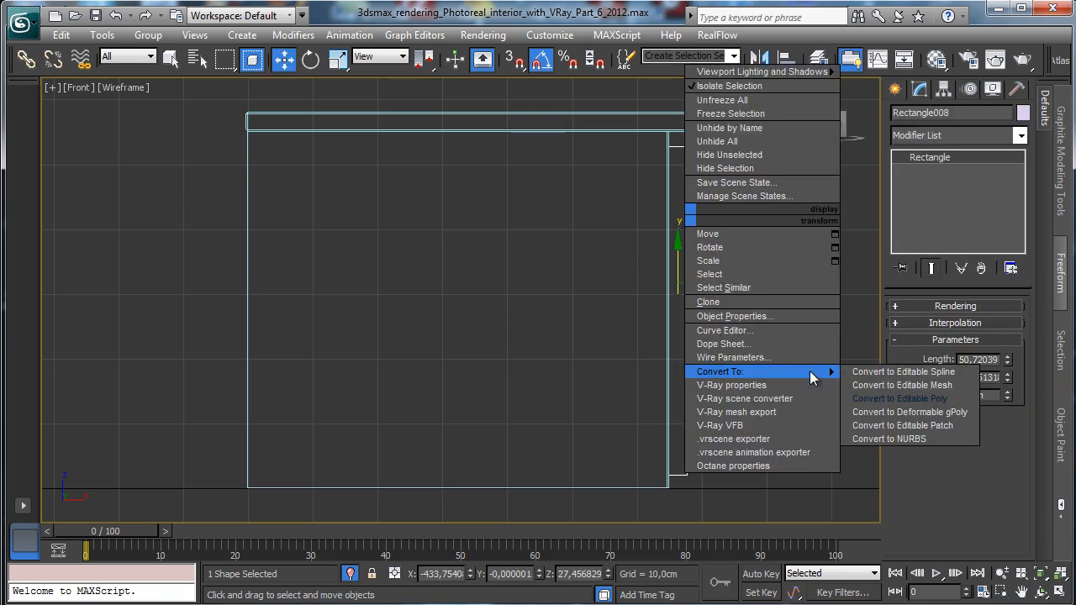
{"action": "left_click", "coordinate": [893, 377]}
{"action": "left_click", "coordinate": [931, 367]}
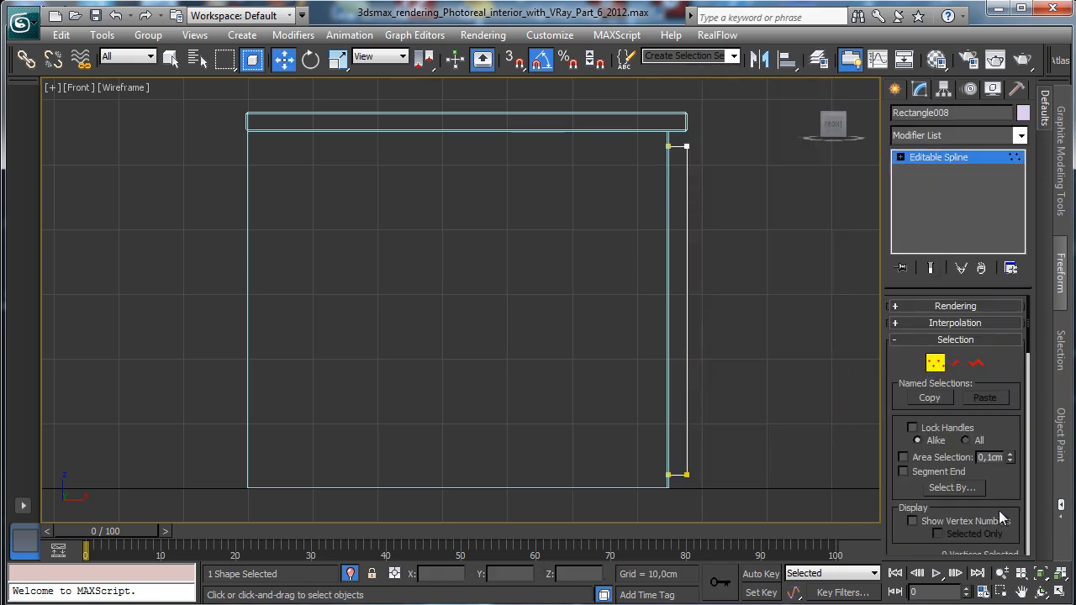
Refine the profile's short top edge with four extra vertices, two close to each end, and finish in vertex level.
{"action": "left_click", "coordinate": [1000, 591]}
{"action": "left_click_drag", "start_coordinate": [614, 101], "coordinate": [764, 249]}
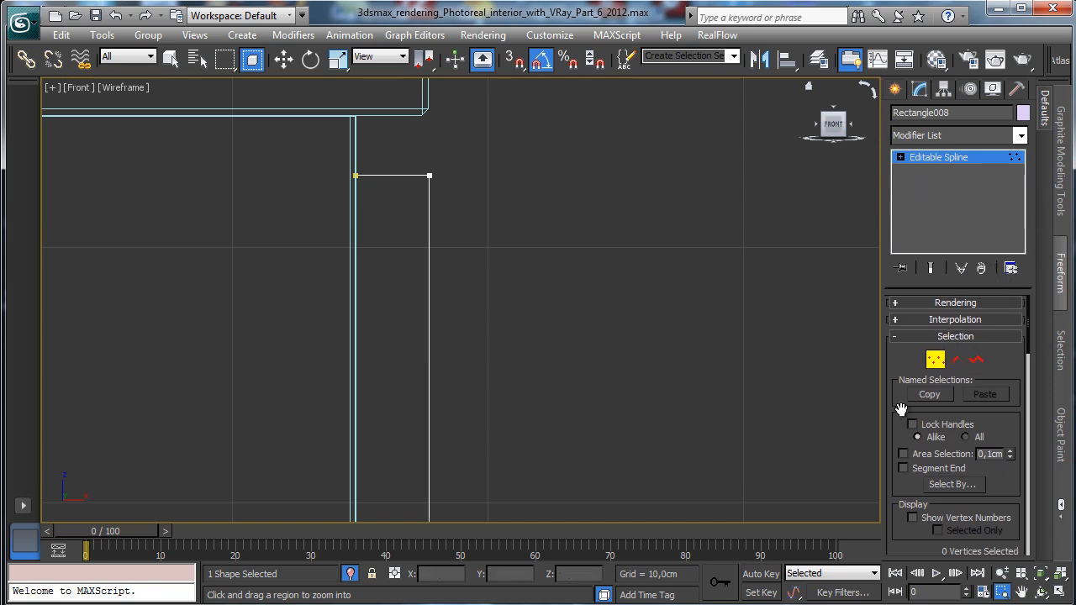
{"action": "scroll", "coordinate": [916, 420], "scroll_direction": "down", "scroll_amount": 3}
{"action": "left_click_drag", "start_coordinate": [921, 352], "coordinate": [918, 164]}
{"action": "left_click", "coordinate": [923, 368]}
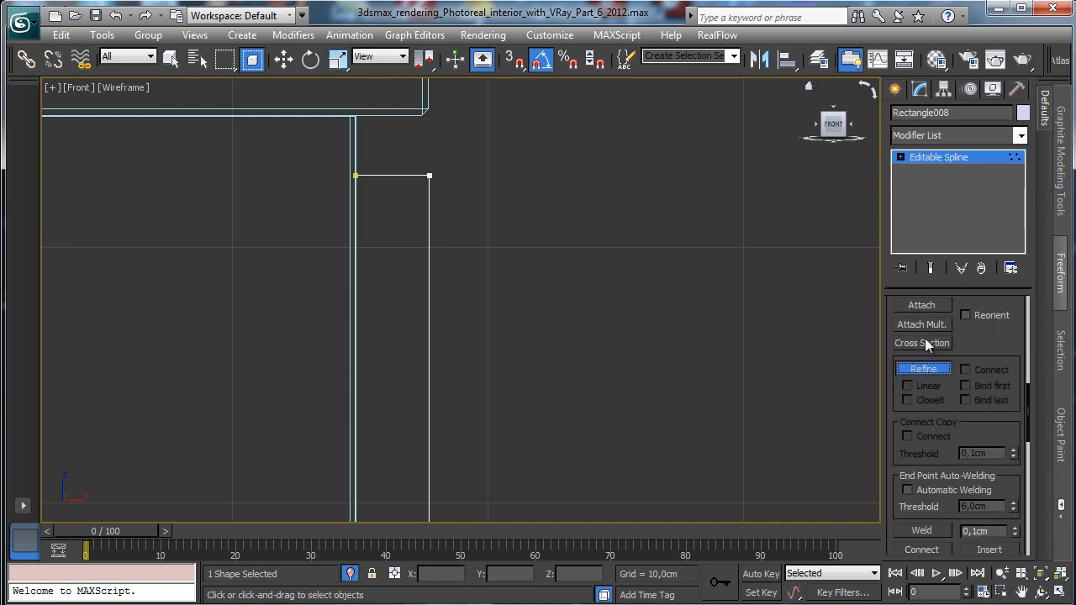
{"action": "left_click", "coordinate": [418, 175]}
{"action": "left_click", "coordinate": [370, 175]}
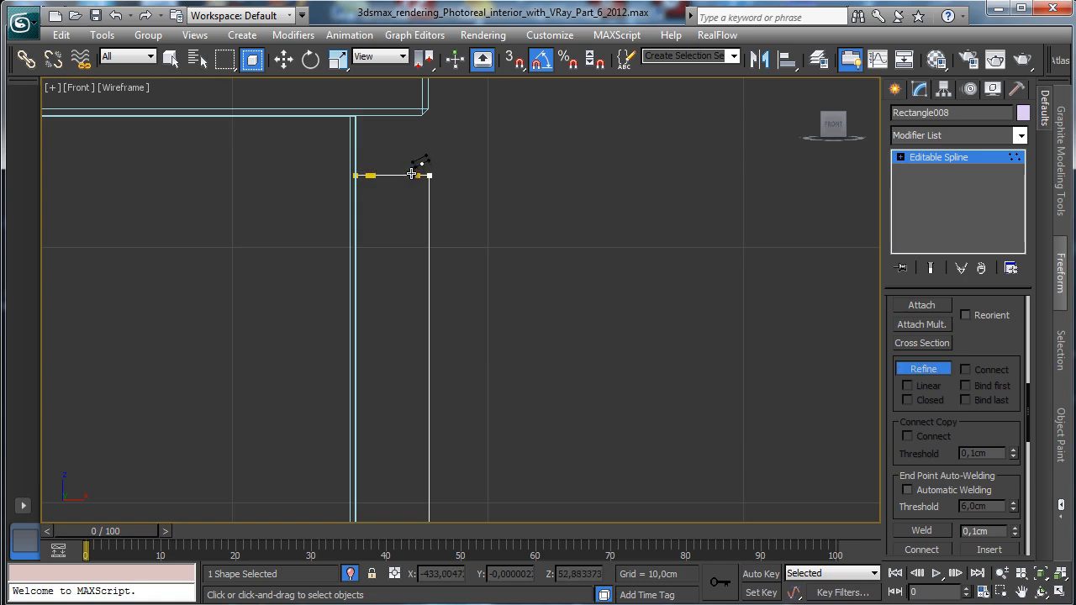
{"action": "left_click", "coordinate": [900, 157]}
{"action": "left_click", "coordinate": [931, 170]}
{"action": "left_click", "coordinate": [933, 173]}
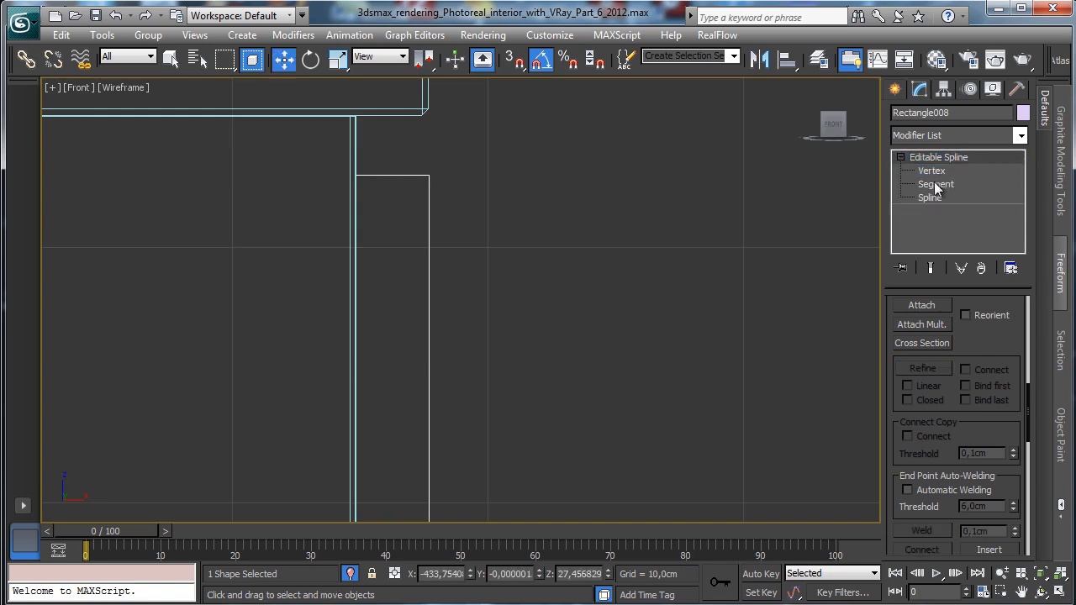
{"action": "left_click", "coordinate": [931, 170]}
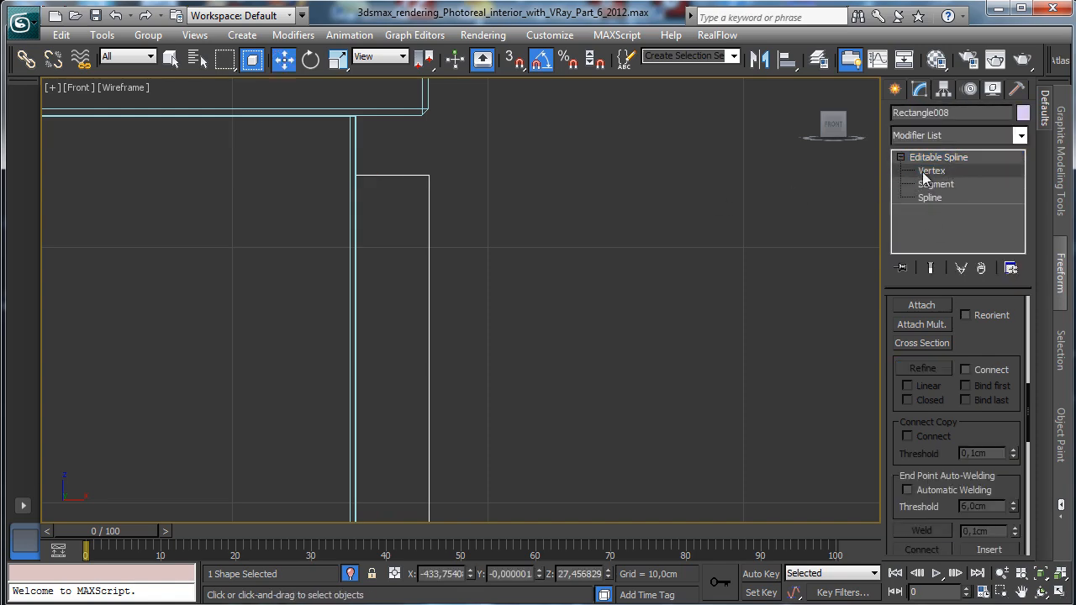
{"action": "left_click", "coordinate": [371, 174]}
{"action": "left_click", "coordinate": [412, 177]}
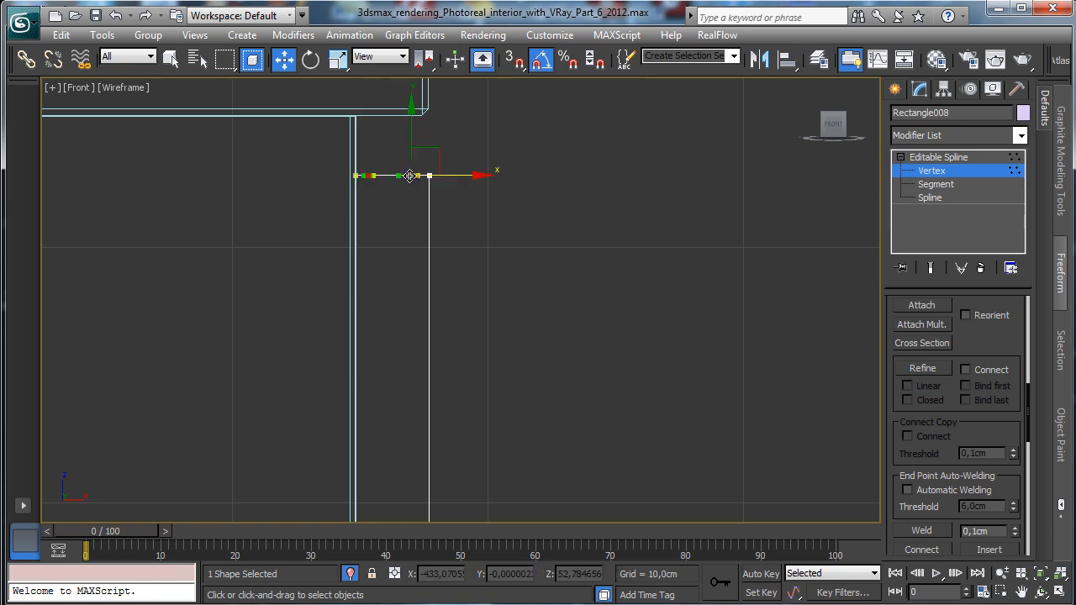
{"action": "left_click_drag", "start_coordinate": [413, 132], "coordinate": [417, 152]}
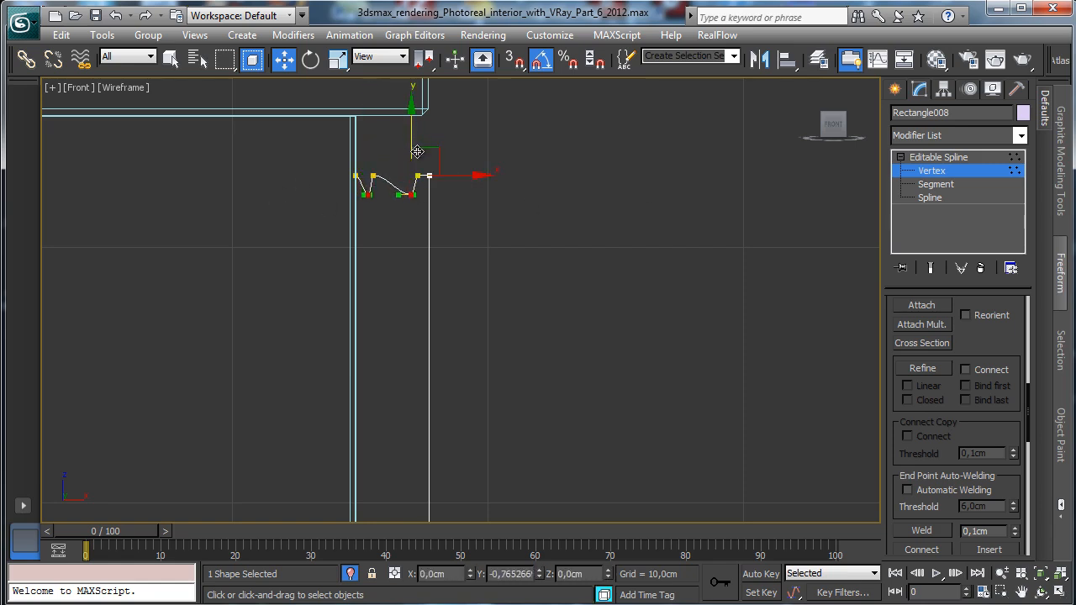
{"action": "right_click", "coordinate": [413, 150]}
Select the two inner vertices of the top edge and move them straight down to form a tapered groove in the profile.
{"action": "left_click", "coordinate": [374, 175]}
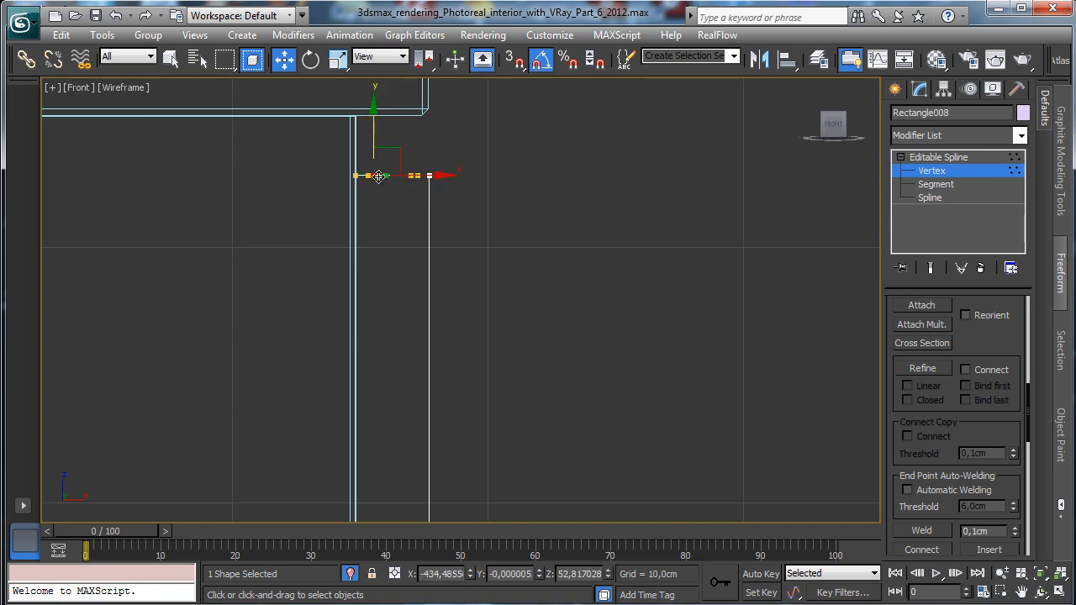
{"action": "left_click", "coordinate": [412, 176]}
{"action": "left_click_drag", "start_coordinate": [406, 136], "coordinate": [420, 174]}
{"action": "left_click", "coordinate": [375, 167]}
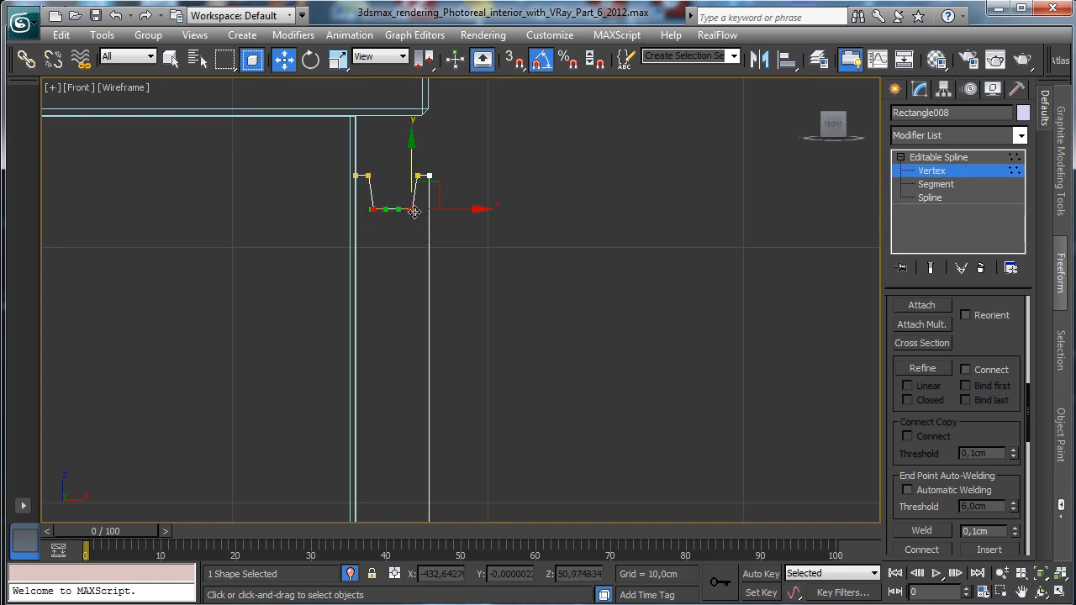
{"action": "left_click_drag", "start_coordinate": [412, 163], "coordinate": [413, 182]}
{"action": "left_click", "coordinate": [508, 221]}
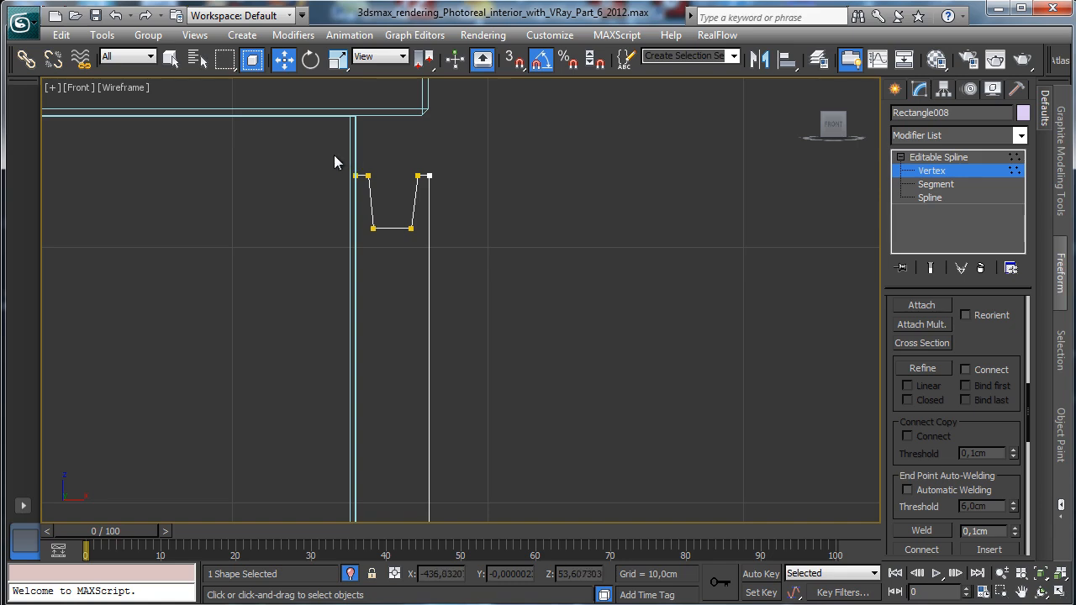
Select all vertices of the profile spline, round them with a very small Fillet, and leave the vertex level.
{"action": "left_click", "coordinate": [1002, 573]}
{"action": "left_click_drag", "start_coordinate": [560, 312], "coordinate": [527, 469]}
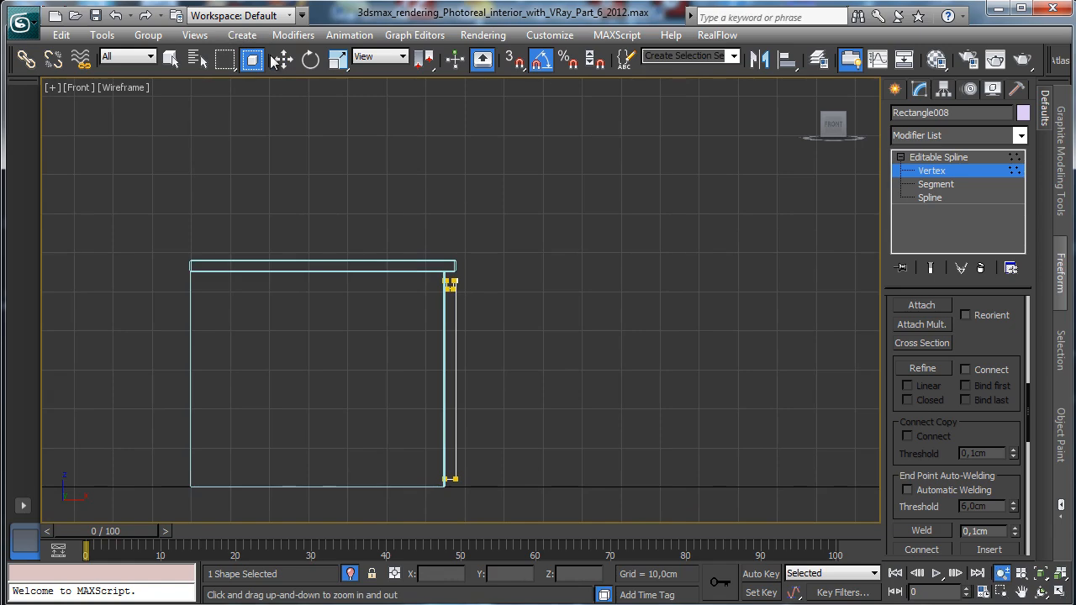
{"action": "left_click", "coordinate": [173, 59]}
{"action": "left_click_drag", "start_coordinate": [412, 247], "coordinate": [715, 496]}
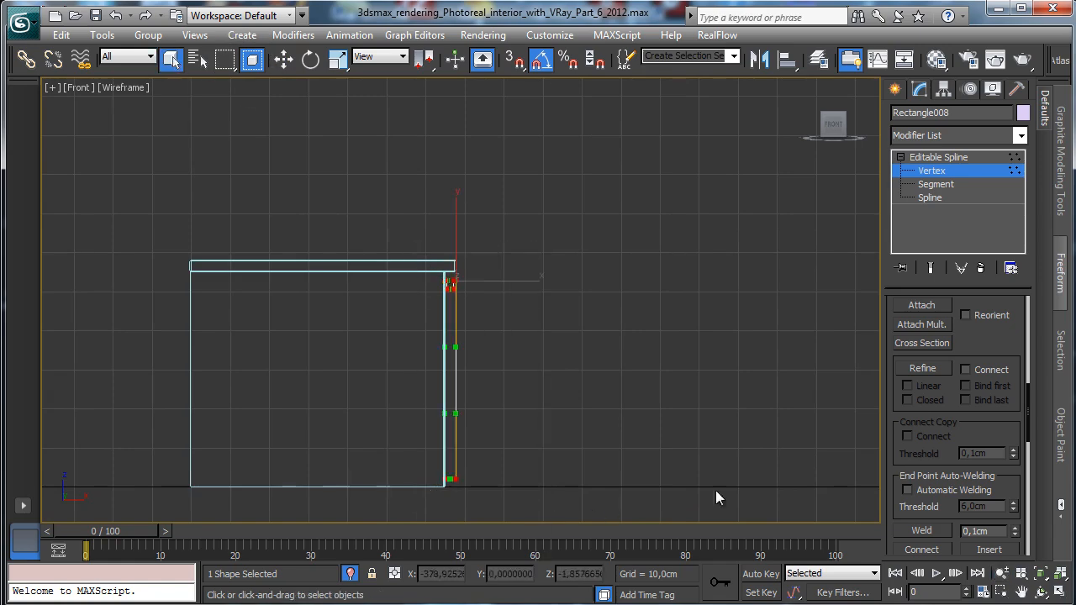
{"action": "left_click", "coordinate": [1001, 591]}
{"action": "left_click_drag", "start_coordinate": [423, 269], "coordinate": [494, 318]}
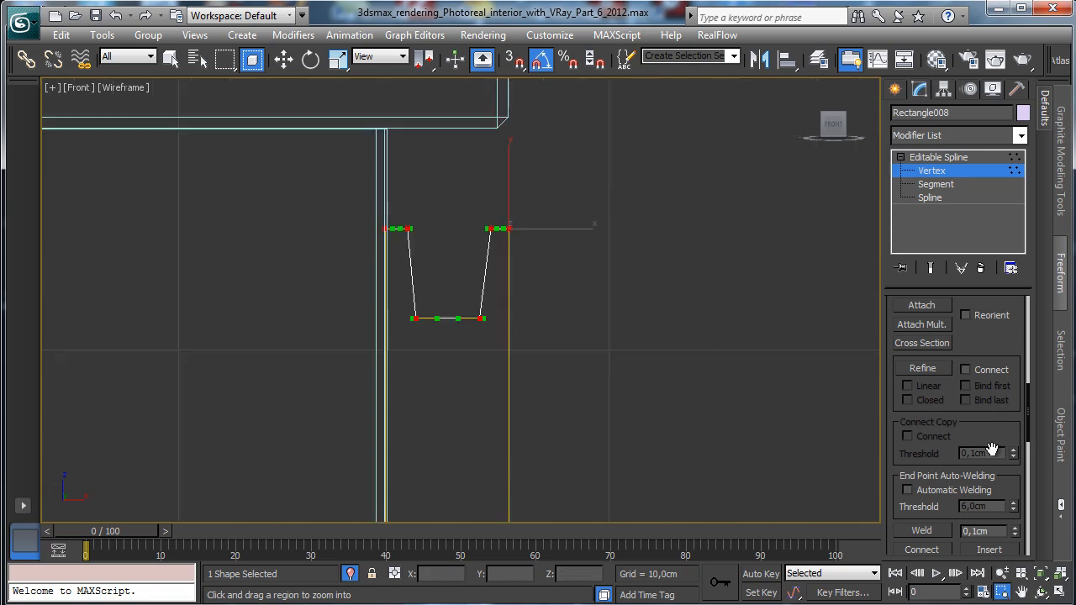
{"action": "scroll", "coordinate": [969, 373], "scroll_direction": "down", "scroll_amount": 2}
{"action": "scroll", "coordinate": [969, 373], "scroll_direction": "down", "scroll_amount": 4}
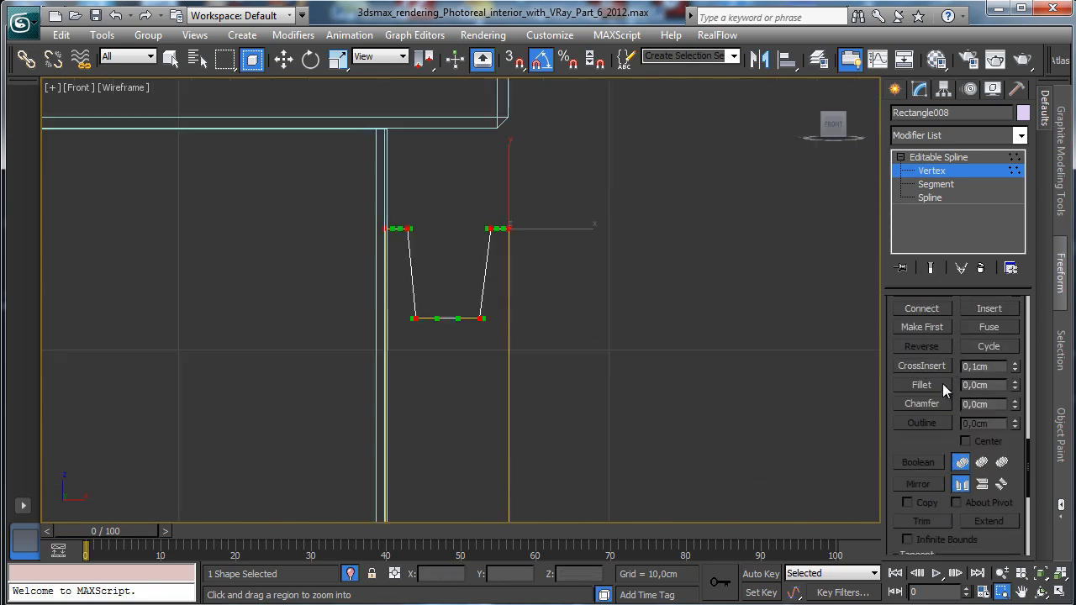
{"action": "left_click", "coordinate": [943, 389]}
{"action": "left_click_drag", "start_coordinate": [479, 312], "coordinate": [480, 309]}
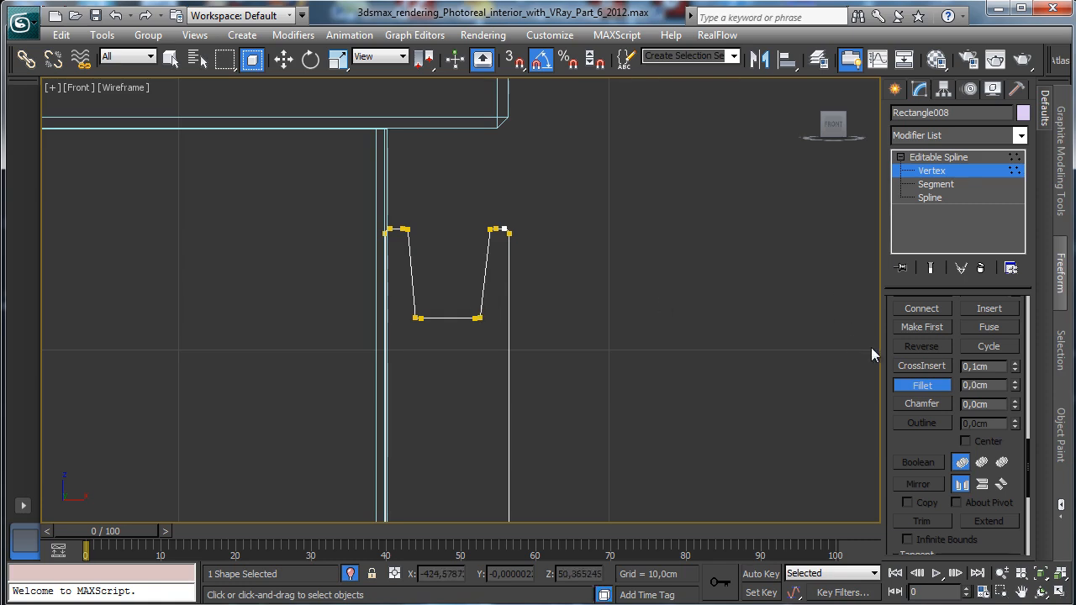
{"action": "left_click", "coordinate": [904, 382]}
{"action": "left_click", "coordinate": [974, 172]}
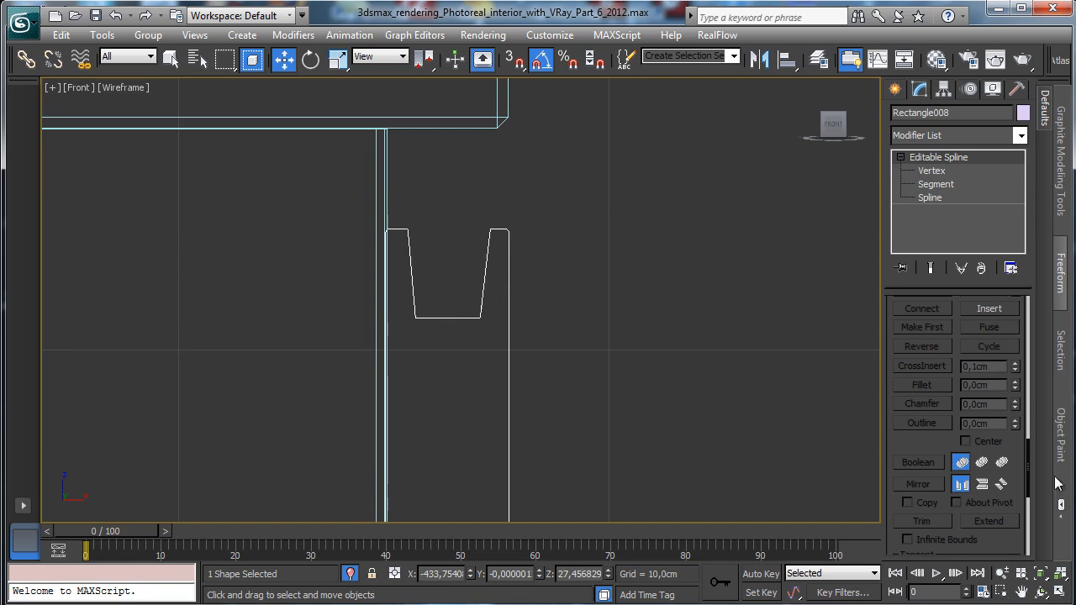
In the Left view, move the profile about 206,6 cm along X to the near end of the furniture body.
{"action": "left_click", "coordinate": [1060, 591]}
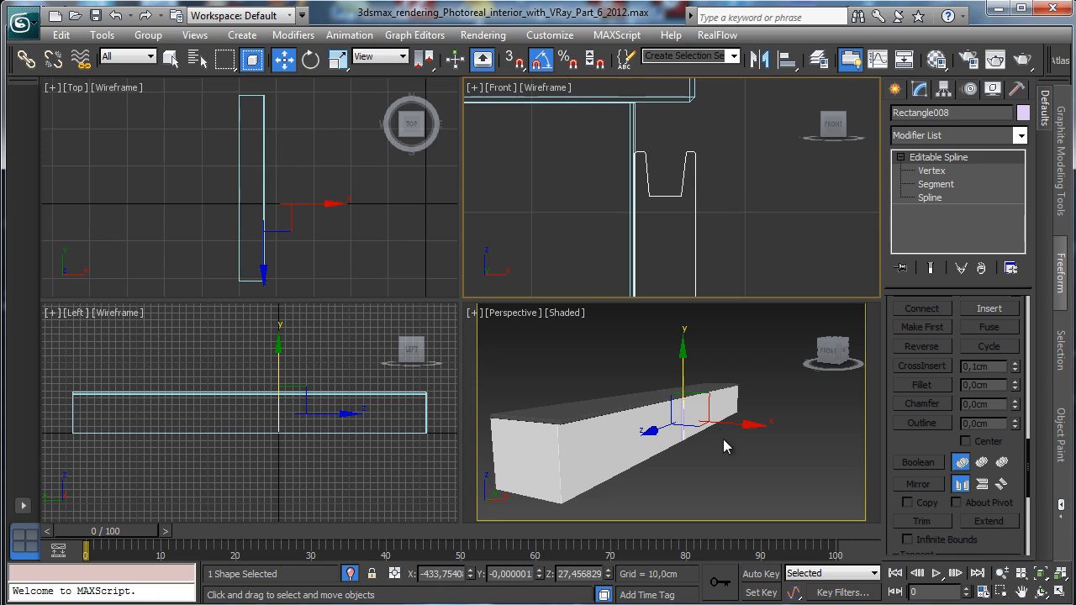
{"action": "right_click", "coordinate": [663, 378]}
{"action": "right_click", "coordinate": [358, 415]}
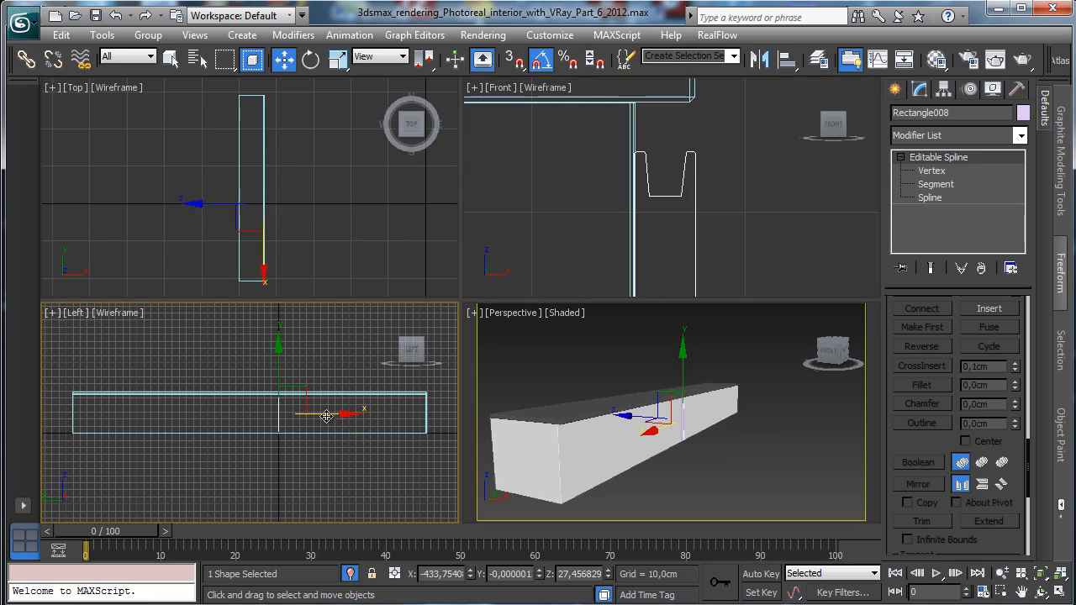
{"action": "left_click_drag", "start_coordinate": [328, 414], "coordinate": [471, 425]}
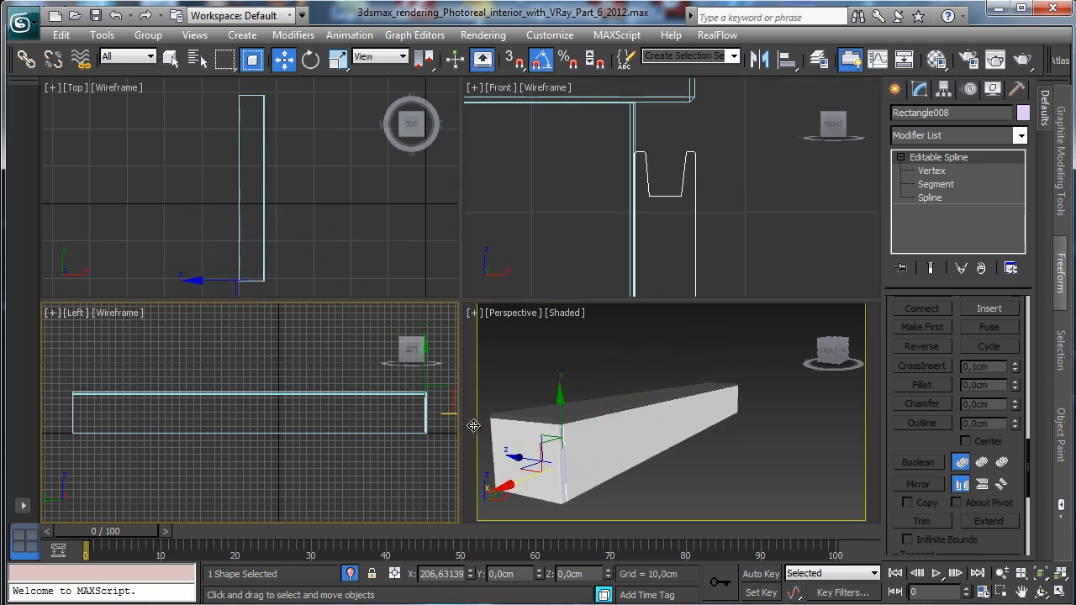
Add an Extrude modifier to the profile with an amount of -120 cm along the body's front.
{"action": "left_click", "coordinate": [1020, 135]}
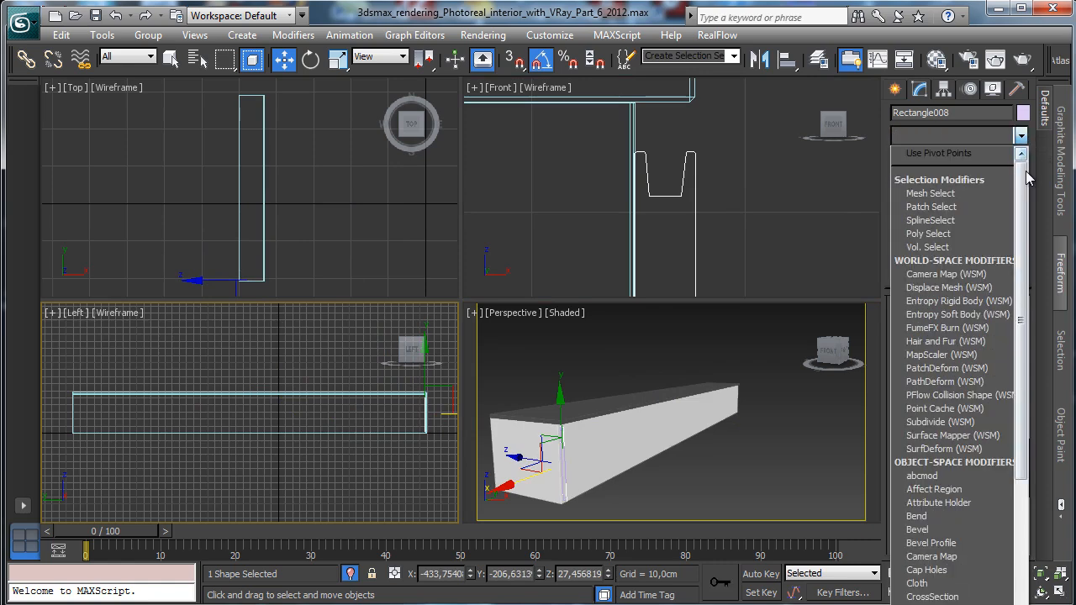
{"action": "scroll", "coordinate": [973, 490], "scroll_direction": "down", "scroll_amount": 5}
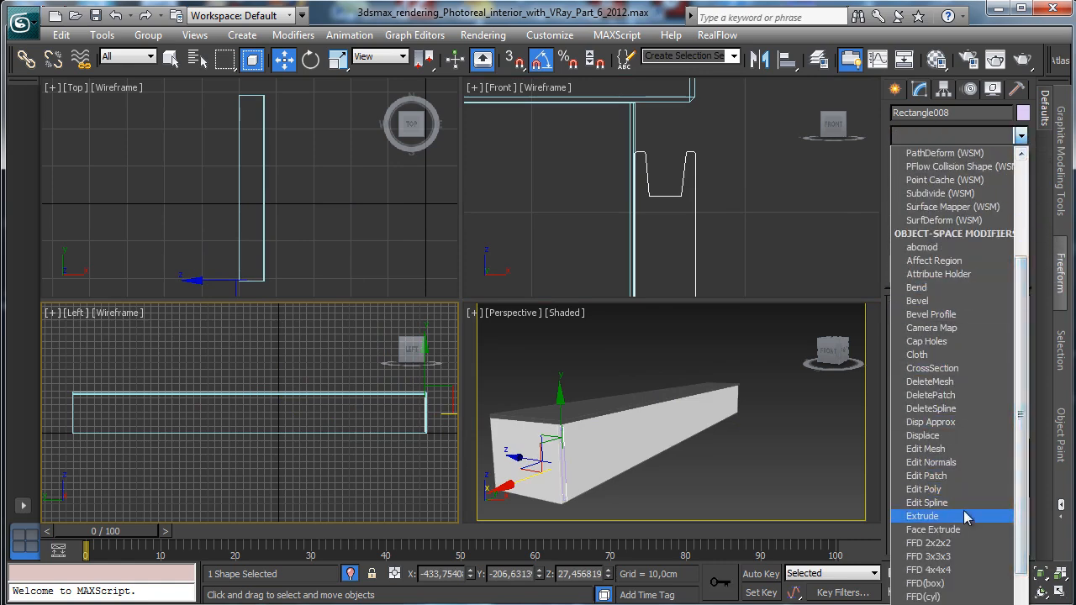
{"action": "left_click", "coordinate": [966, 515]}
{"action": "left_click_drag", "start_coordinate": [1004, 327], "coordinate": [958, 531]}
{"action": "double_click", "coordinate": [992, 327]}
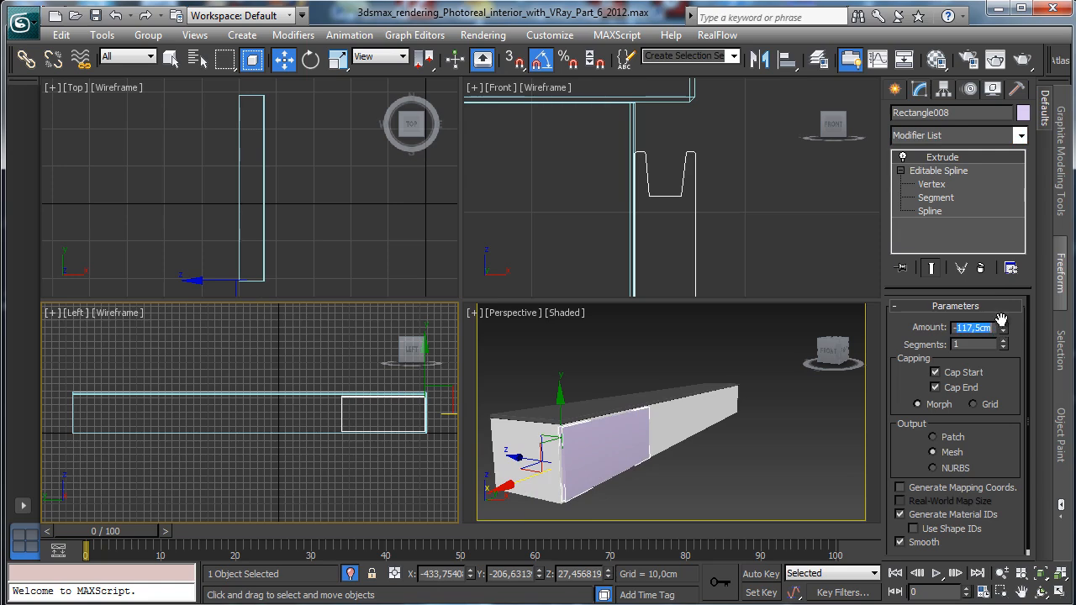
{"action": "type", "text": "120"}
{"action": "key", "text": "Return"}
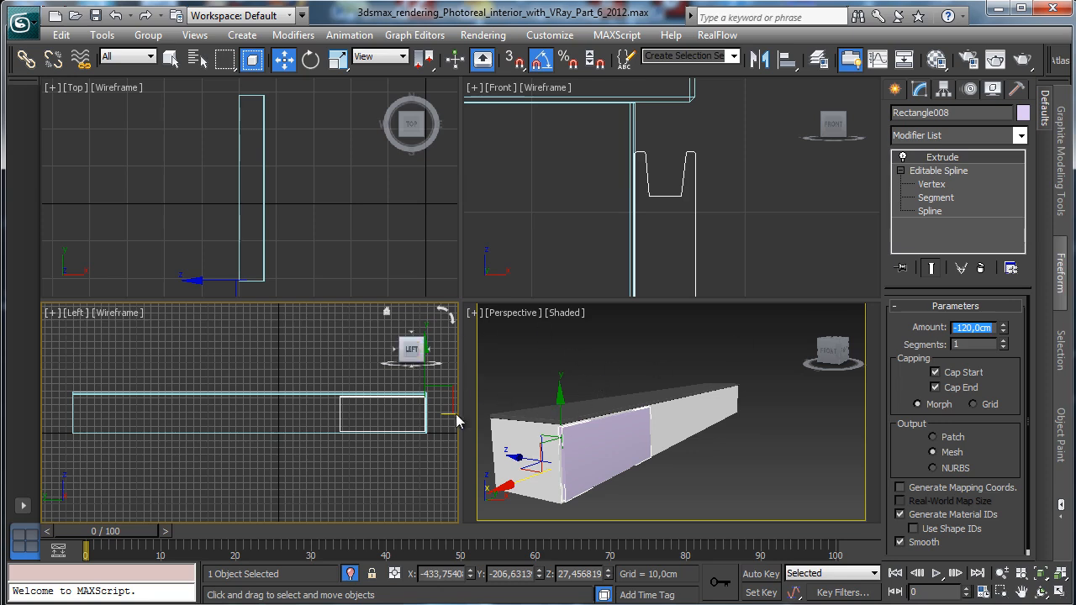
In the maximized Left view, shift the extruded panel flush with the body's end, at about Y -208,62 cm.
{"action": "right_click", "coordinate": [398, 457]}
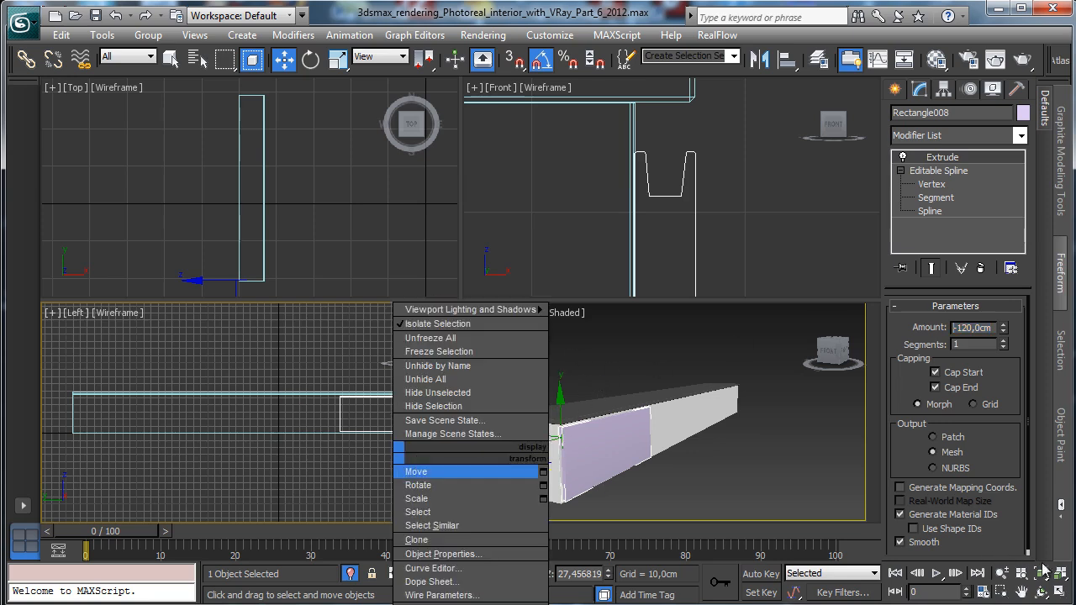
{"action": "left_click", "coordinate": [1002, 591]}
{"action": "left_click_drag", "start_coordinate": [406, 388], "coordinate": [441, 456]}
{"action": "left_click_drag", "start_coordinate": [229, 309], "coordinate": [285, 468]}
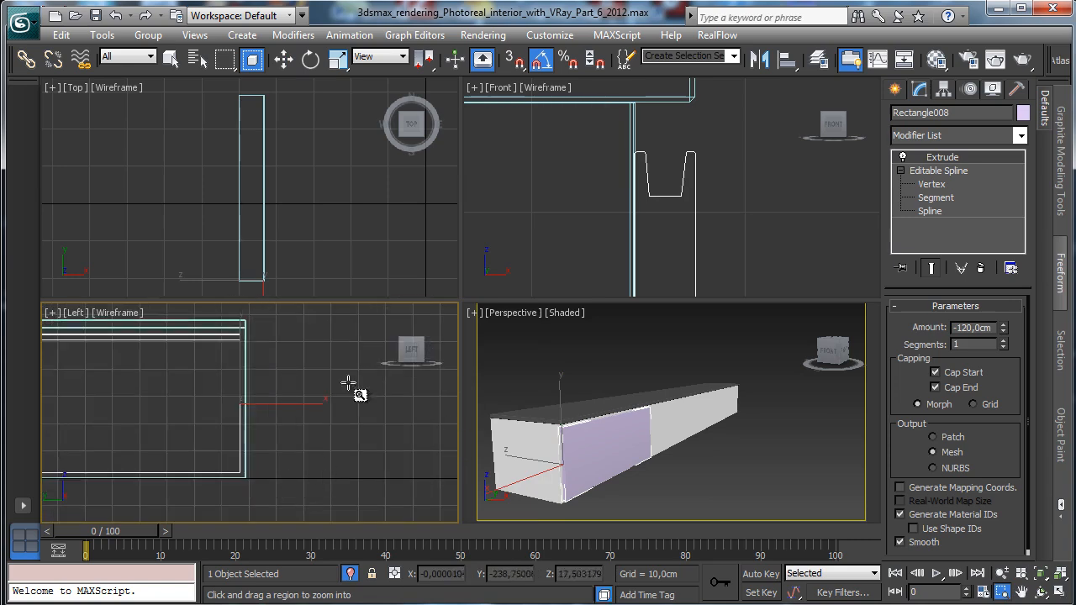
{"action": "left_click", "coordinate": [284, 58]}
{"action": "left_click", "coordinate": [1062, 591]}
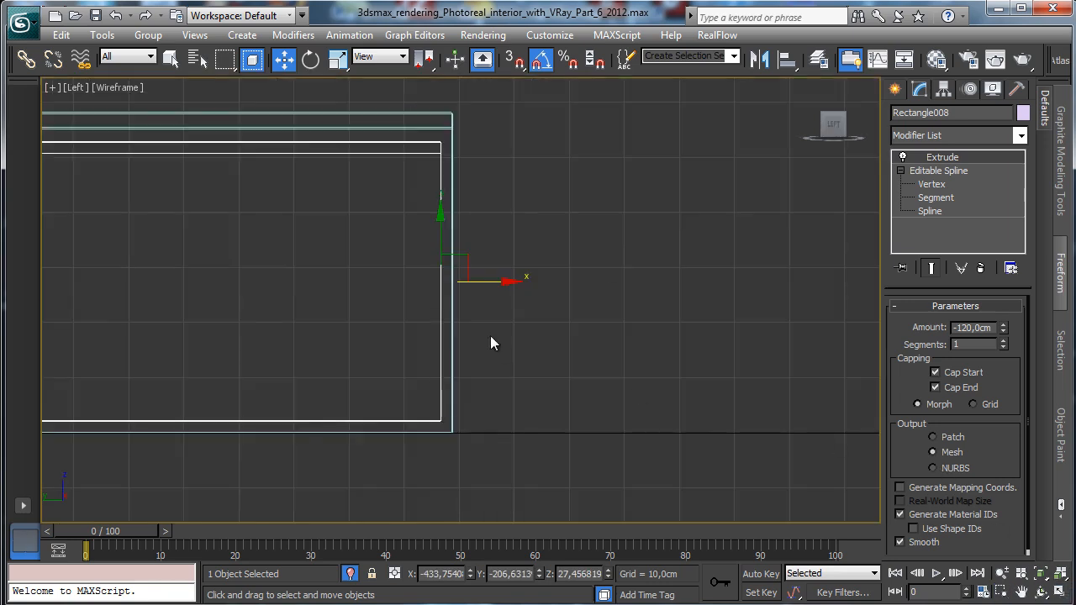
{"action": "left_click_drag", "start_coordinate": [482, 284], "coordinate": [494, 283]}
{"action": "left_click", "coordinate": [1061, 592]}
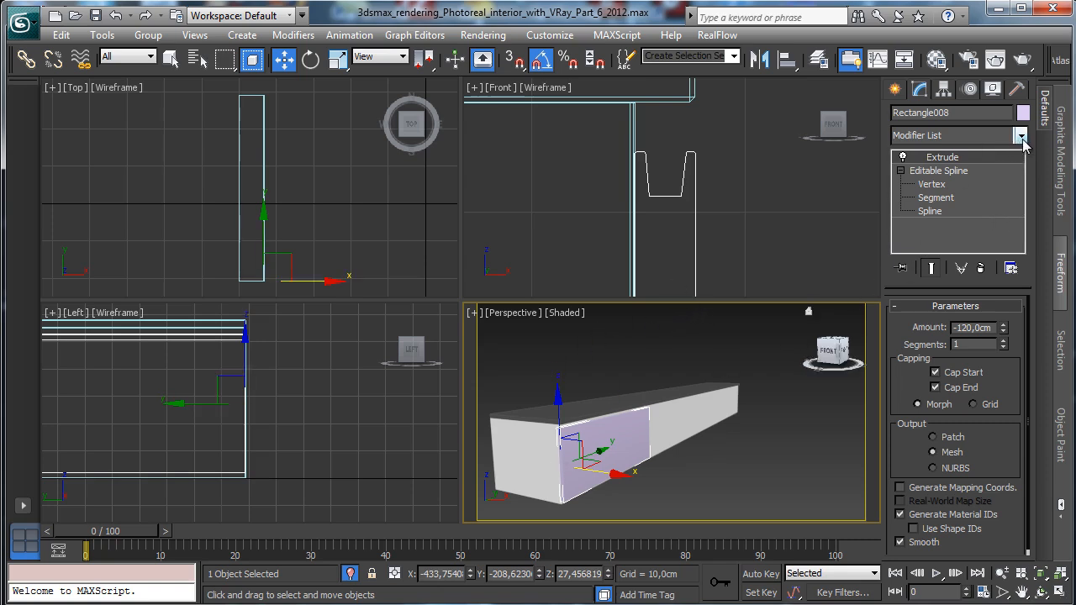
Enable Generate Mapping Coords. on the extrusion and convert the front panel to an Editable Poly.
{"action": "left_click", "coordinate": [935, 488]}
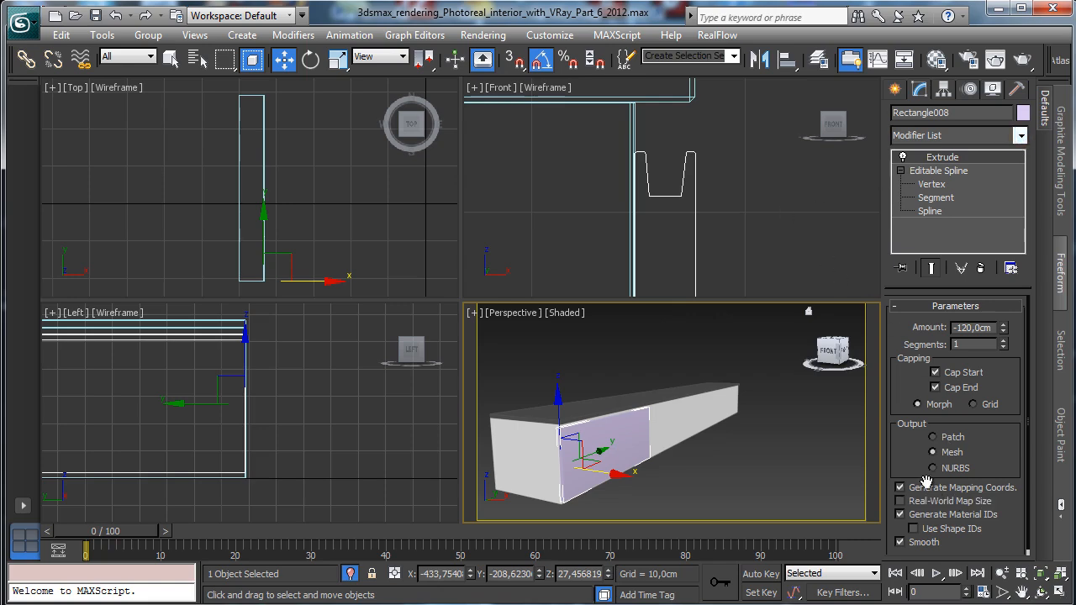
{"action": "right_click", "coordinate": [580, 444]}
{"action": "mouse_move", "coordinate": [702, 598]}
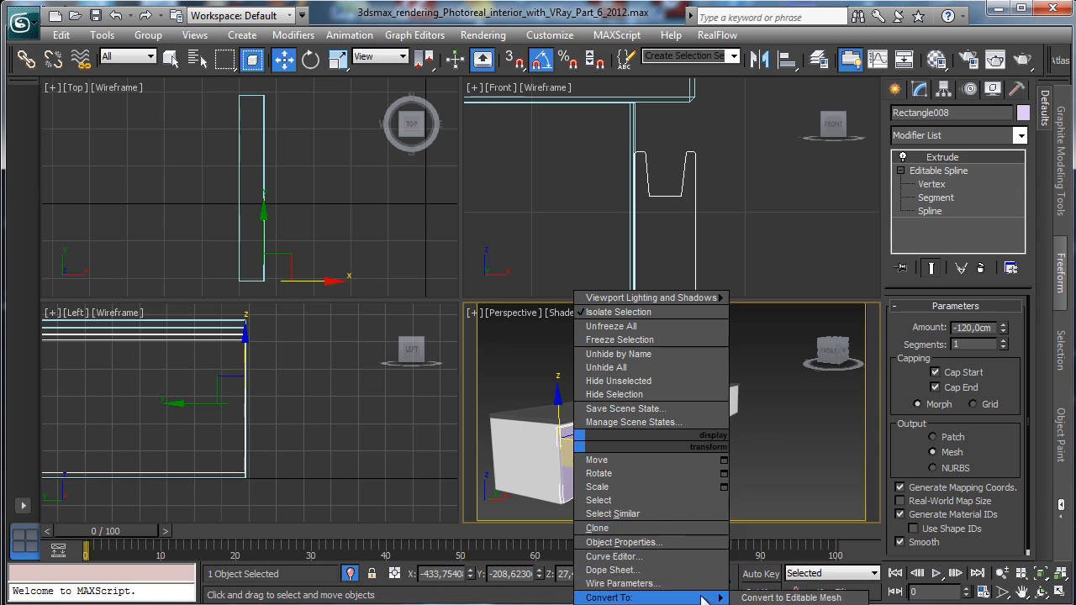
{"action": "left_click", "coordinate": [775, 597]}
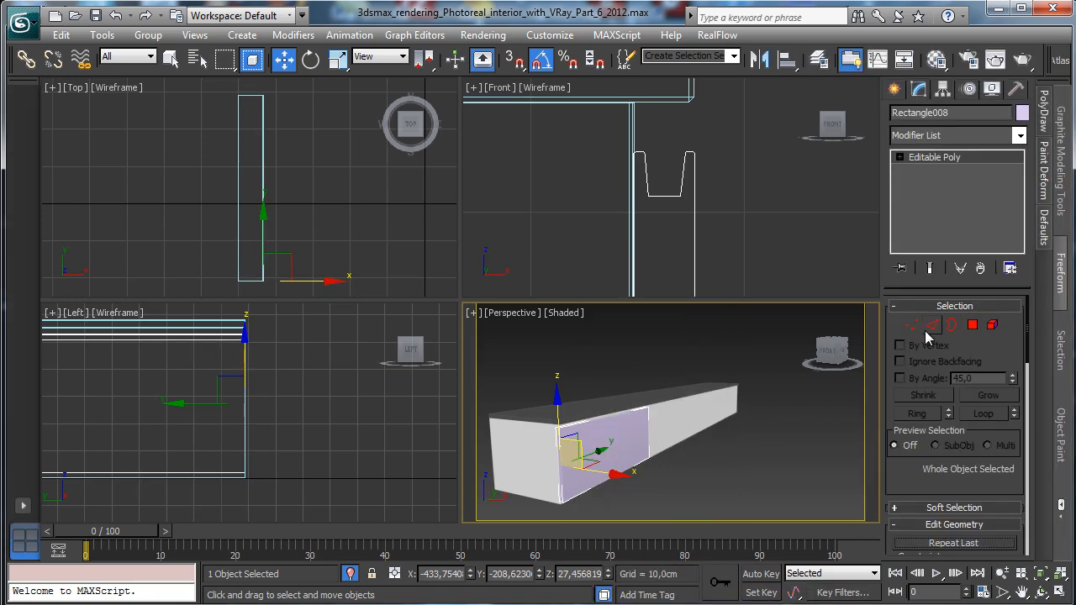
Chamfer the front panel's edges by 0,25 cm, leaving the edges around the upper groove out of the selection.
{"action": "left_click", "coordinate": [934, 327]}
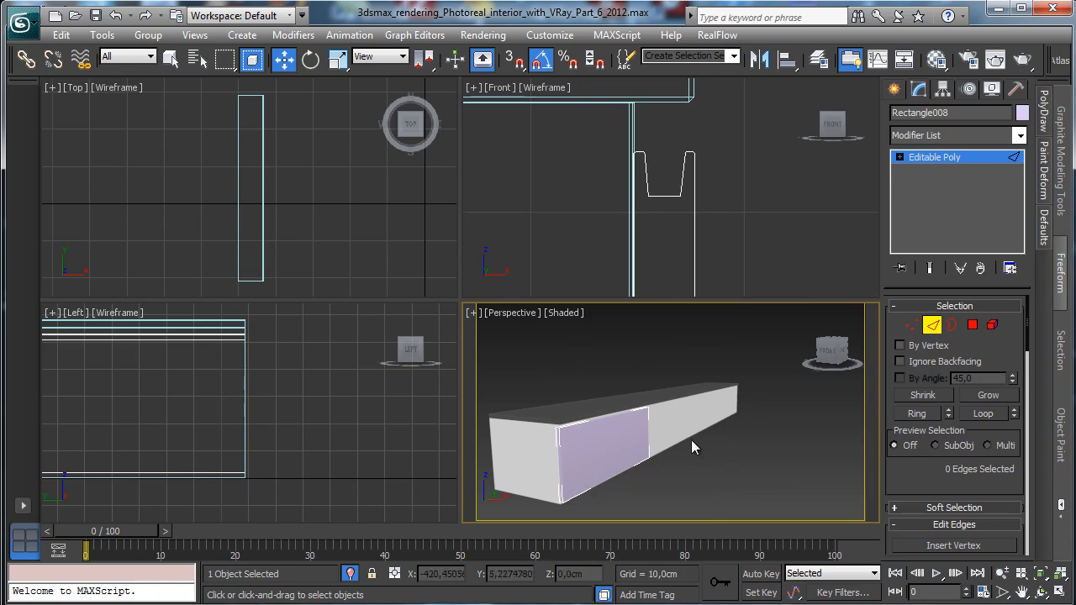
{"action": "left_click_drag", "start_coordinate": [508, 387], "coordinate": [731, 546]}
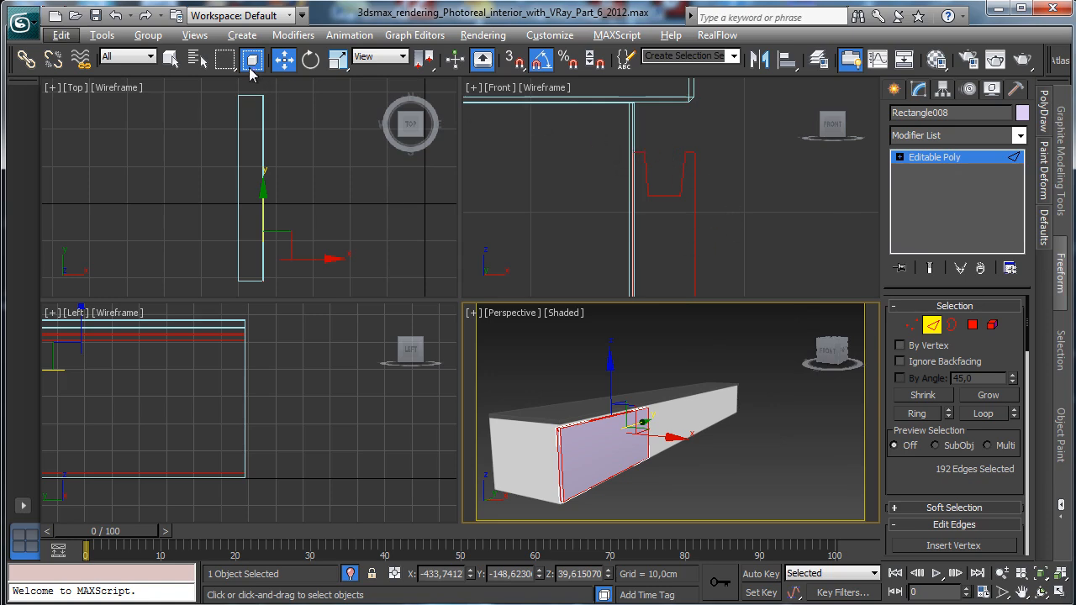
{"action": "left_click_drag", "start_coordinate": [607, 135], "coordinate": [713, 214]}
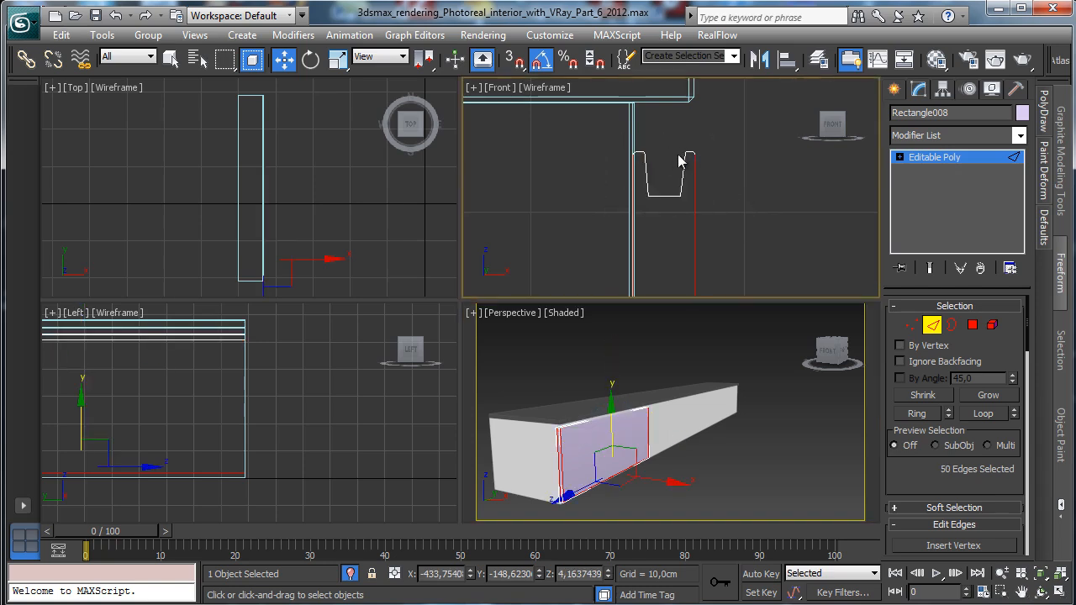
{"action": "middle_click", "coordinate": [771, 452]}
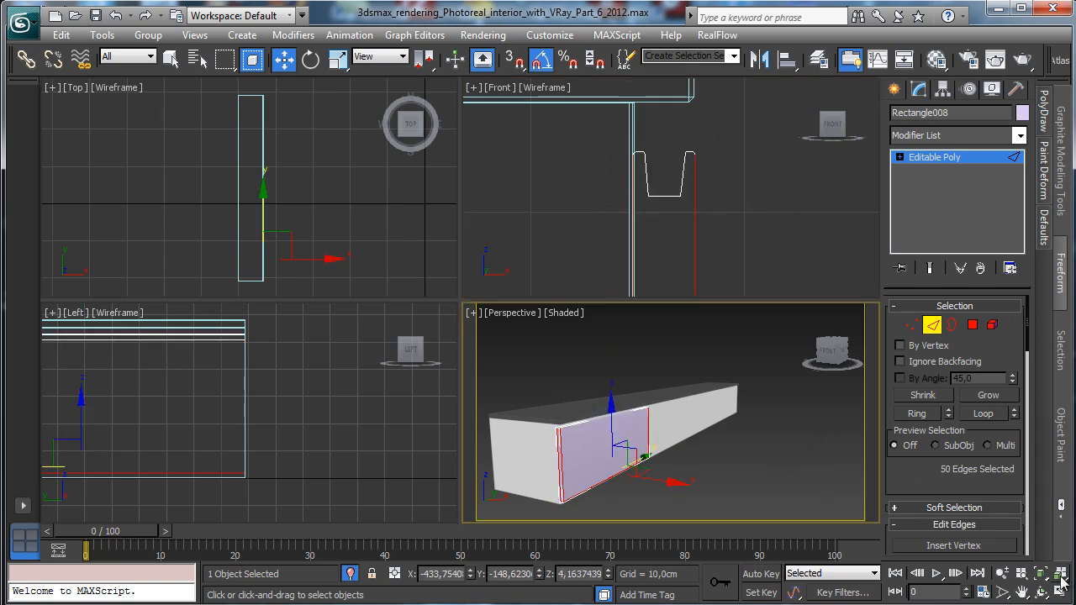
{"action": "key", "text": "alt+w"}
{"action": "scroll", "coordinate": [916, 454], "scroll_direction": "down", "scroll_amount": 5}
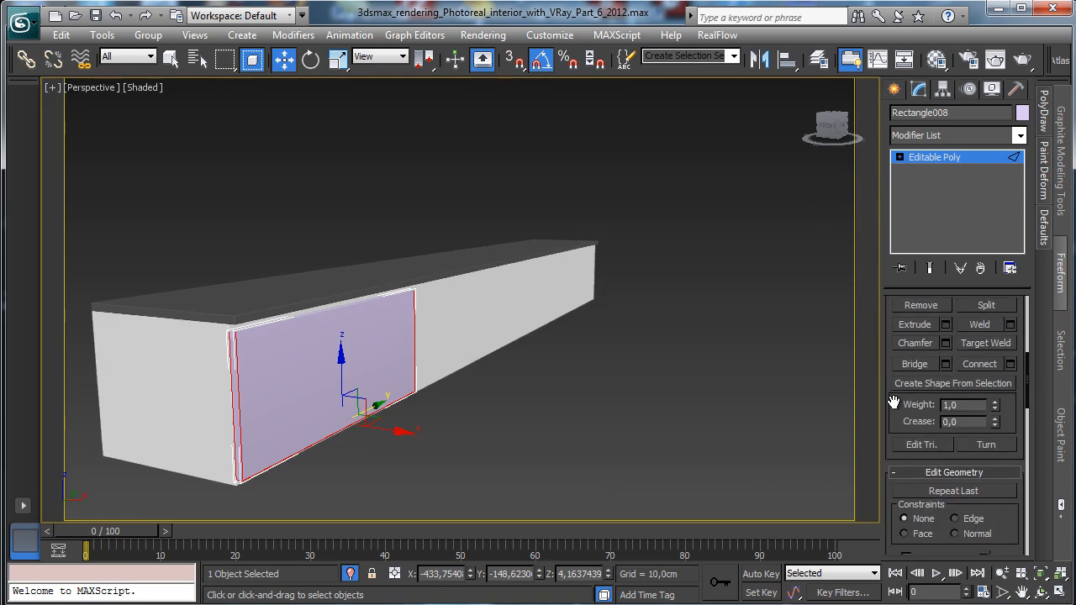
{"action": "left_click", "coordinate": [945, 343]}
{"action": "left_click", "coordinate": [515, 307]}
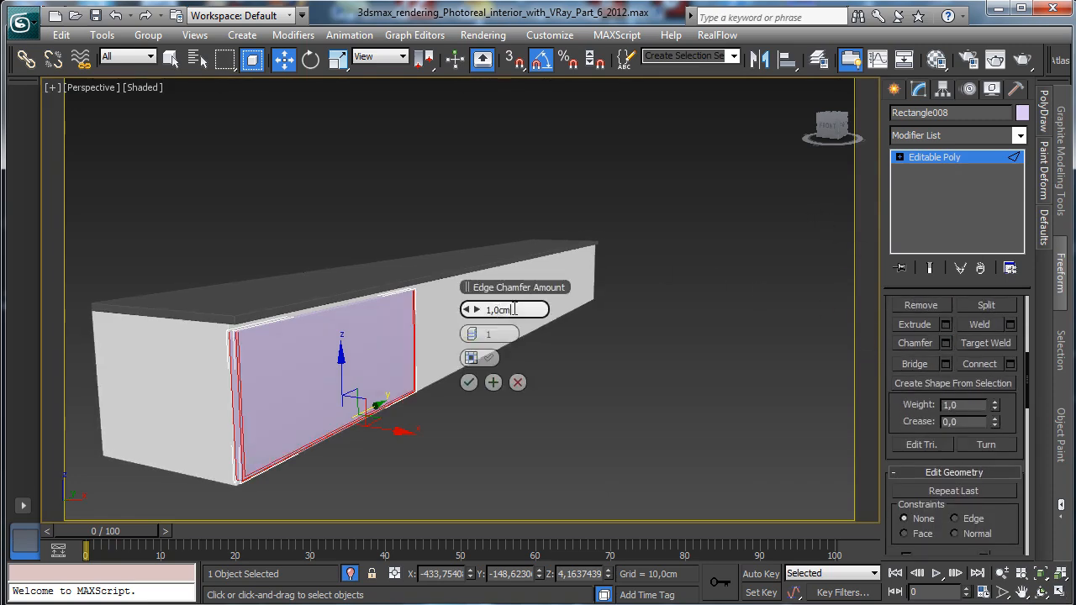
{"action": "type", "text": "0,25"}
{"action": "key", "text": "Return"}
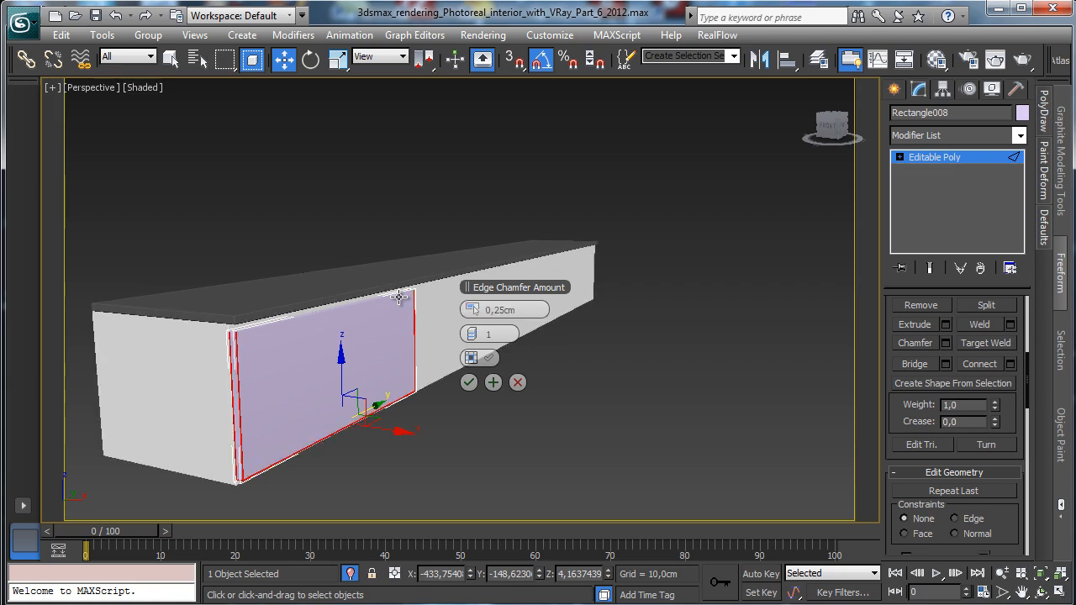
{"action": "left_click", "coordinate": [469, 384]}
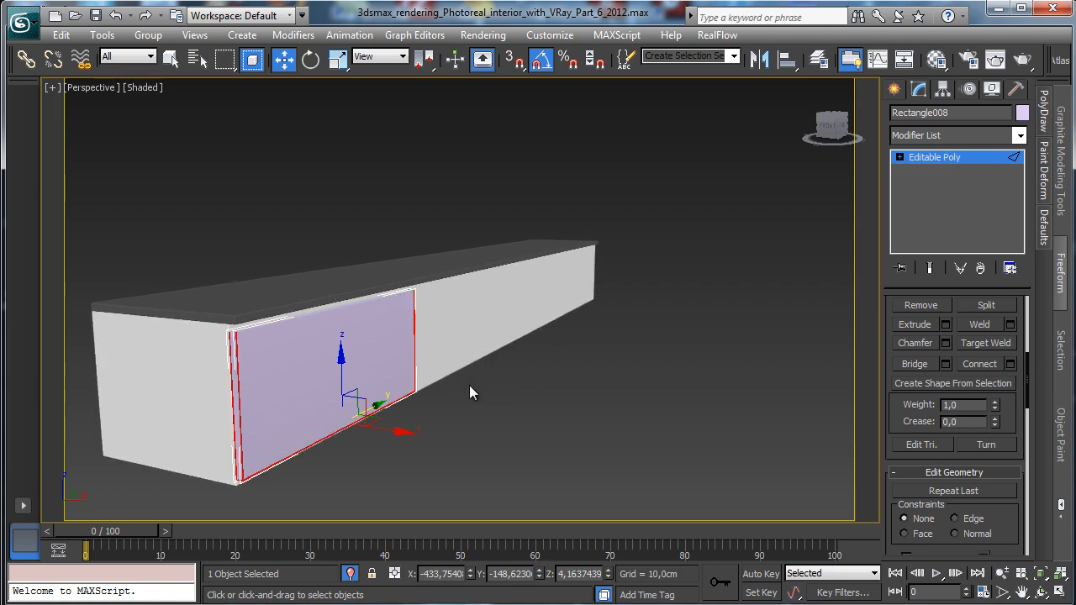
{"action": "left_click", "coordinate": [934, 157]}
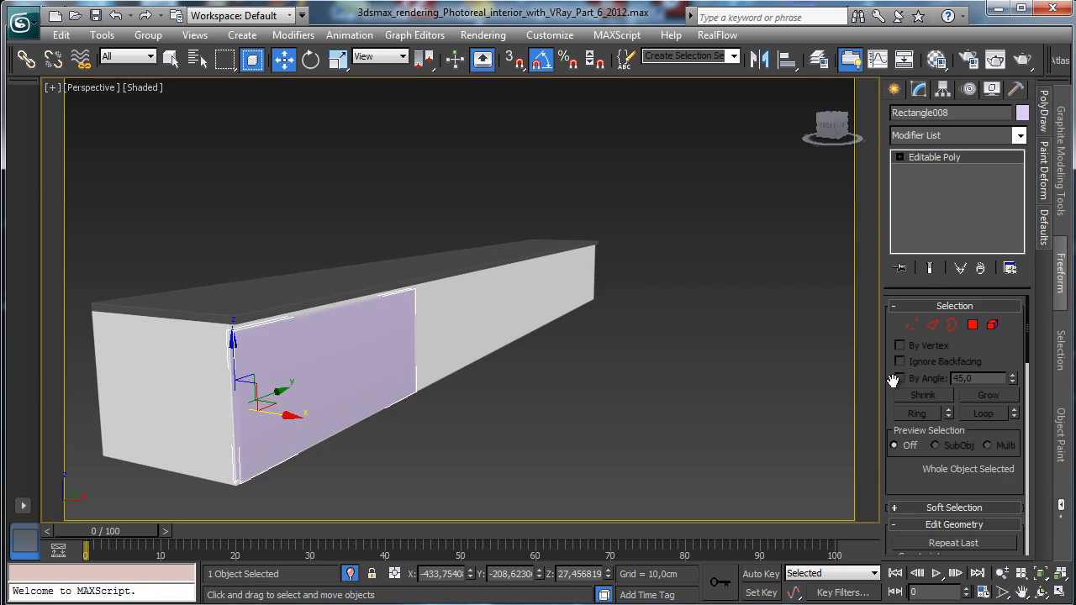
Assign the TV_White material to the front panel and return to the four-viewport layout.
{"action": "left_click", "coordinate": [936, 58]}
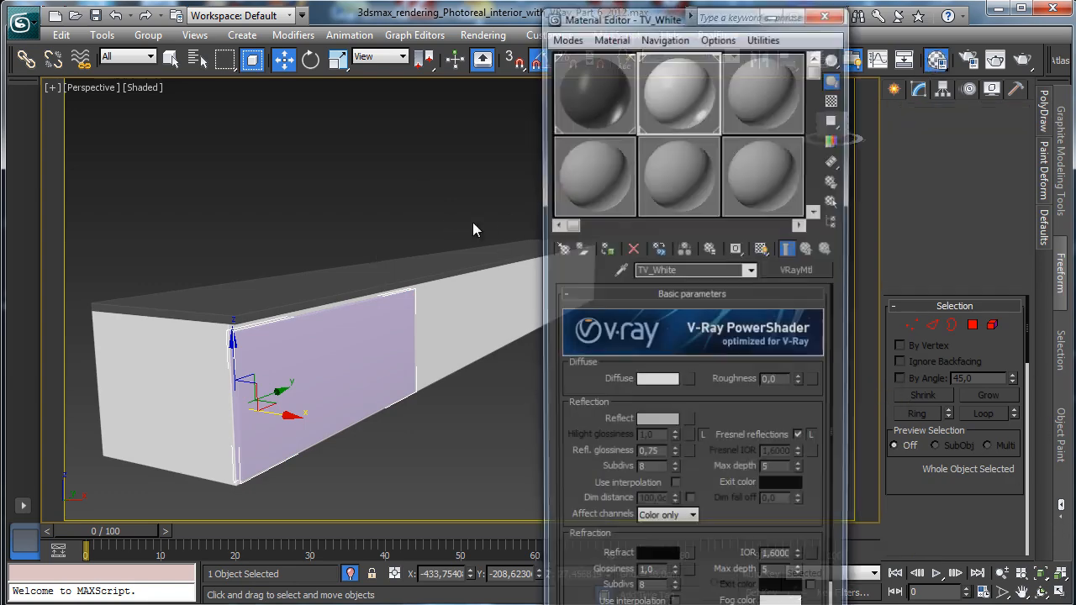
{"action": "left_click", "coordinate": [605, 250]}
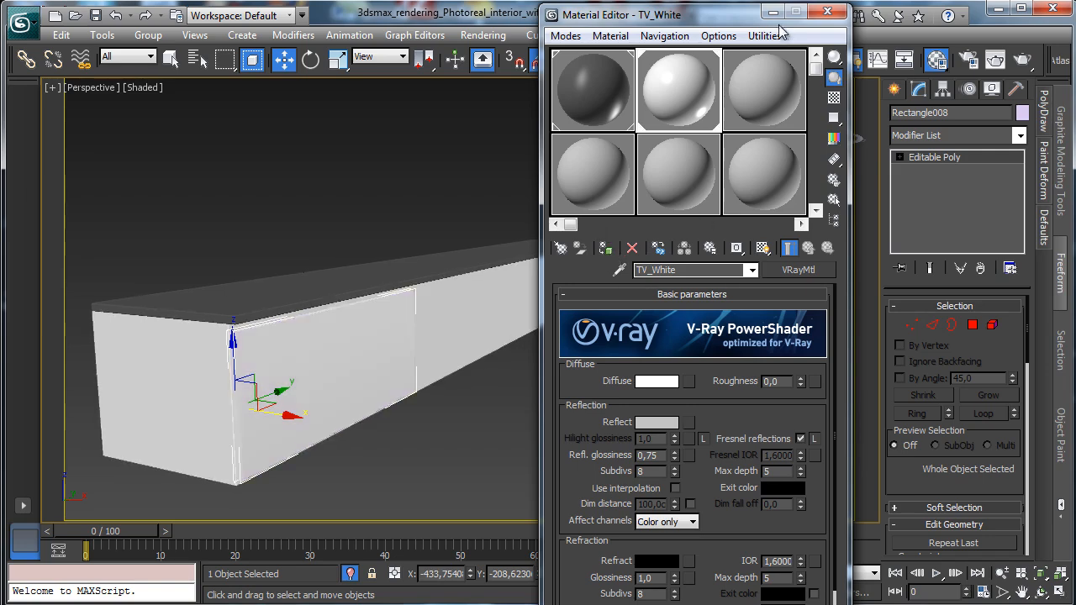
{"action": "left_click", "coordinate": [827, 11]}
{"action": "left_click", "coordinate": [1062, 593]}
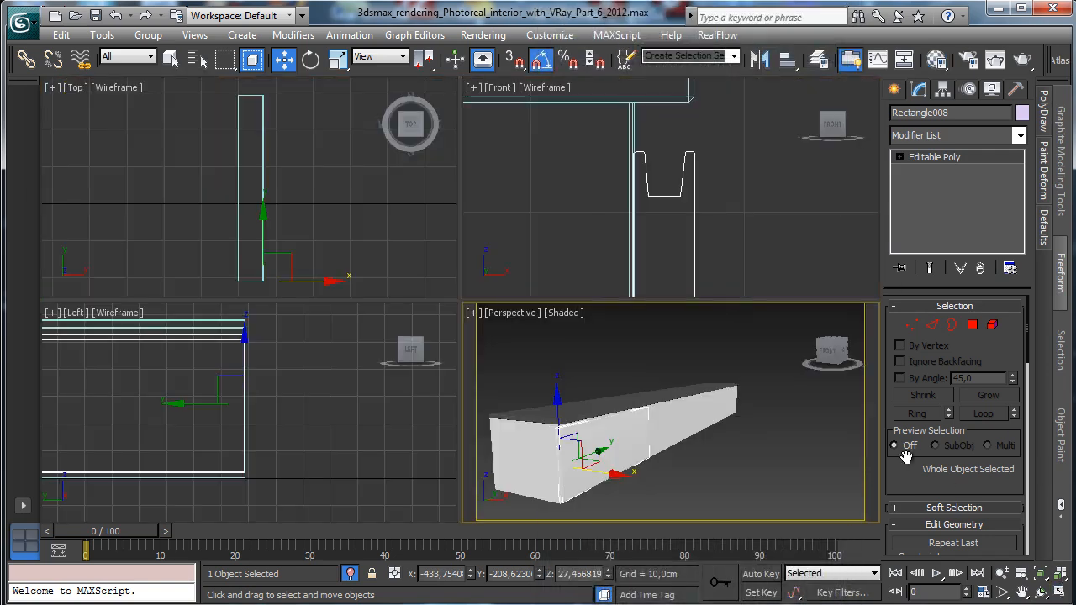
Create a thin ChamferBox handle in the Left view across the front panel, about 81,2 cm wide and 0,97 cm long.
{"action": "right_click", "coordinate": [339, 352]}
{"action": "left_click", "coordinate": [894, 89]}
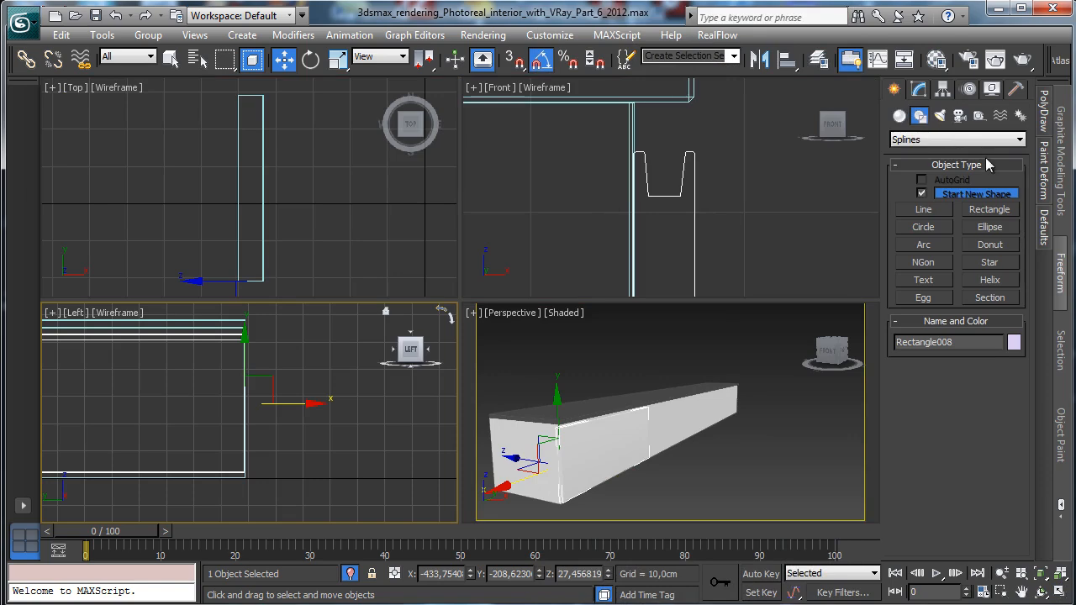
{"action": "left_click", "coordinate": [899, 116]}
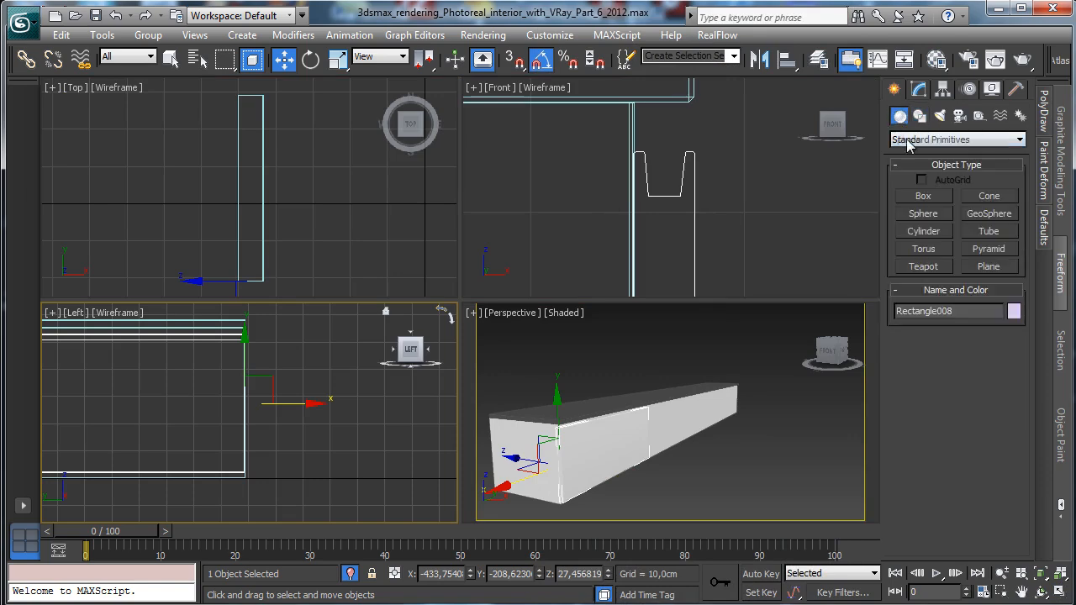
{"action": "left_click", "coordinate": [924, 140]}
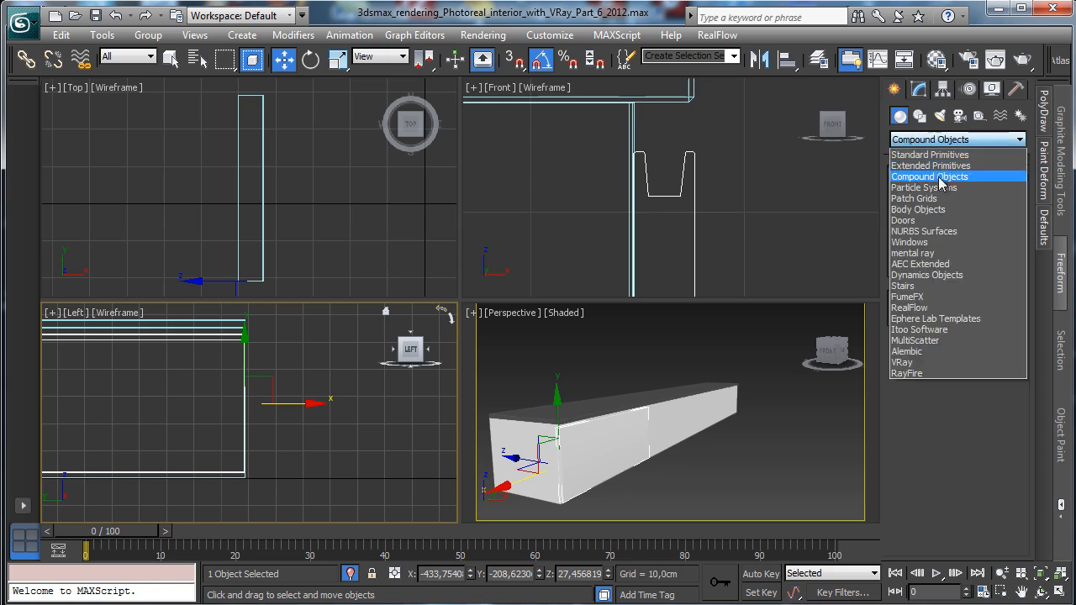
{"action": "left_click", "coordinate": [936, 175]}
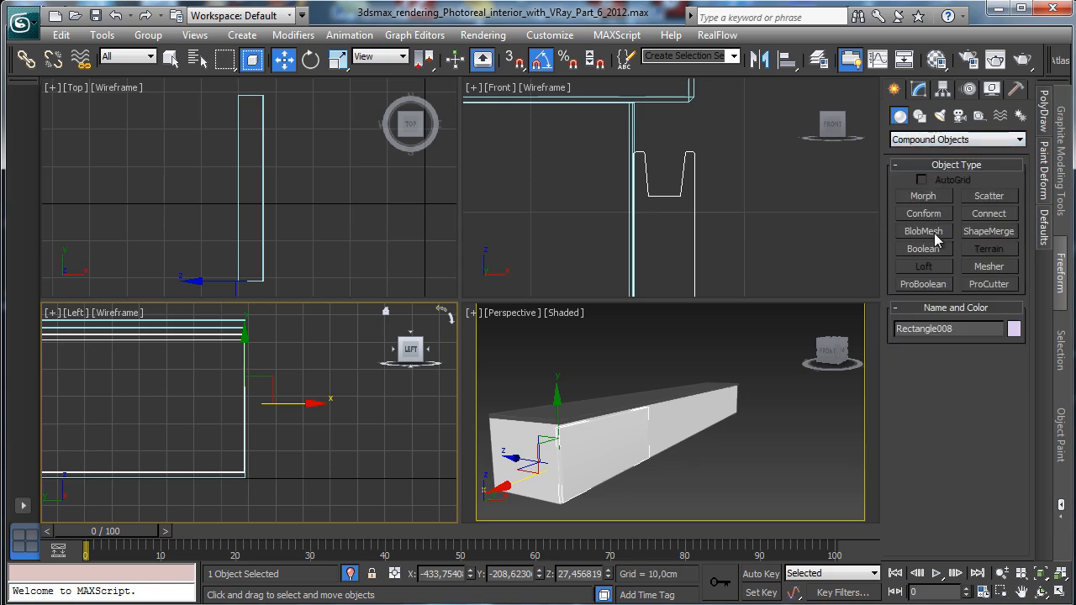
{"action": "left_click", "coordinate": [934, 140]}
{"action": "left_click", "coordinate": [934, 164]}
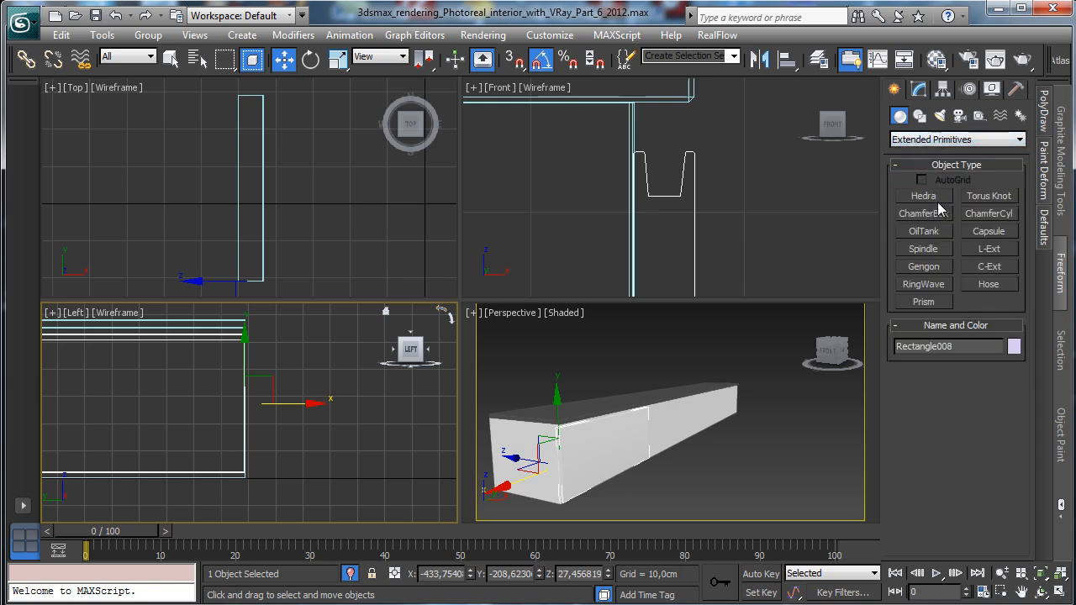
{"action": "left_click", "coordinate": [925, 213]}
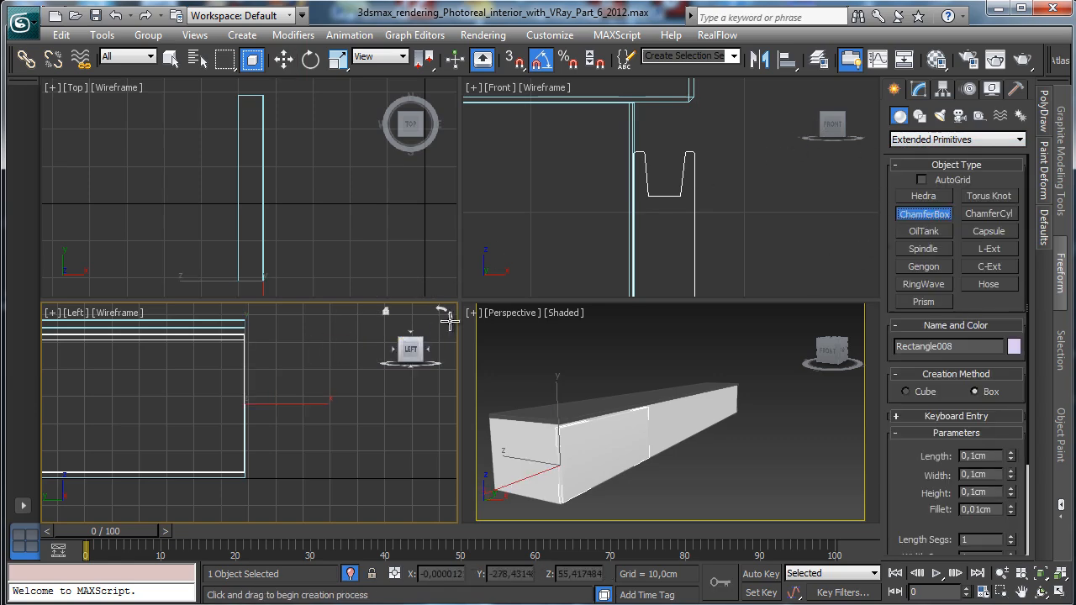
{"action": "left_click_drag", "start_coordinate": [85, 351], "coordinate": [303, 349]}
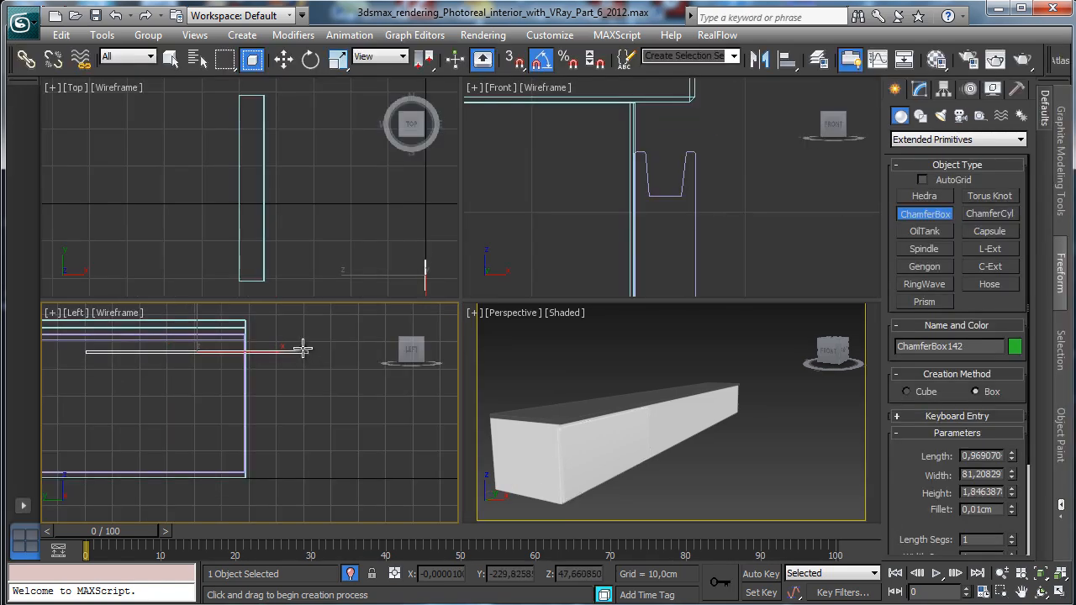
{"action": "left_click", "coordinate": [302, 349]}
{"action": "left_click", "coordinate": [310, 341]}
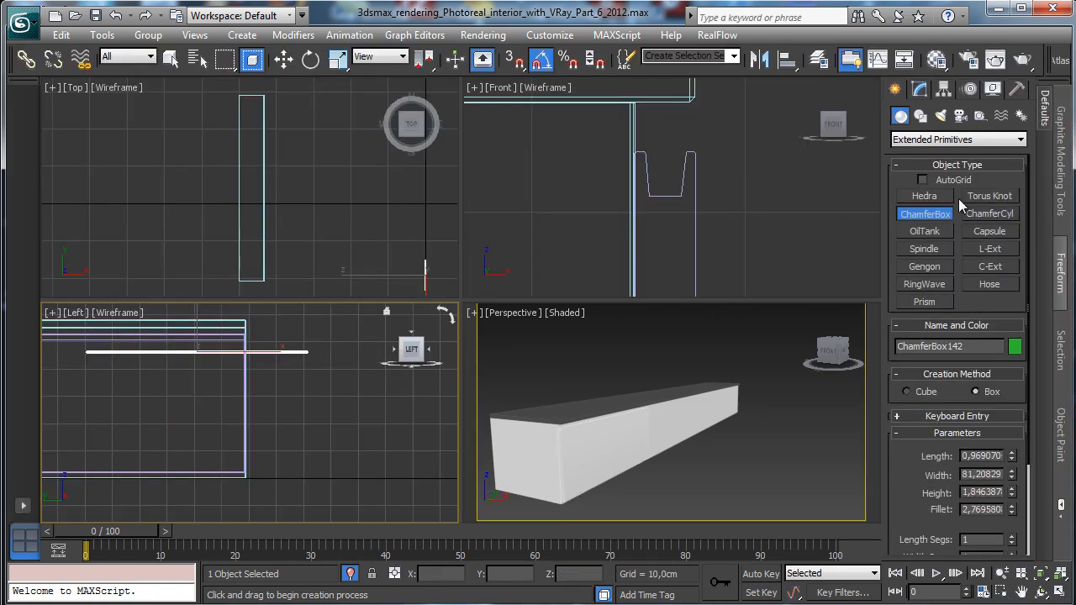
Set the handle's width to 100 cm, height and length to 2 cm each, and fillet to 0,5 cm.
{"action": "left_click", "coordinate": [921, 89]}
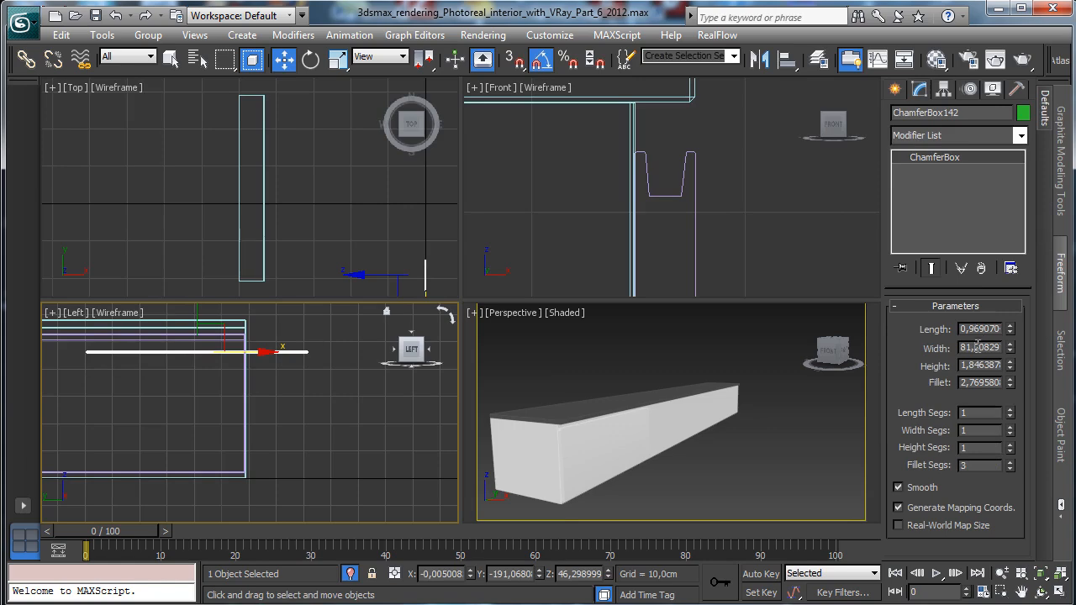
{"action": "type", "text": "100"}
{"action": "key", "text": "Return"}
{"action": "left_click", "coordinate": [983, 365]}
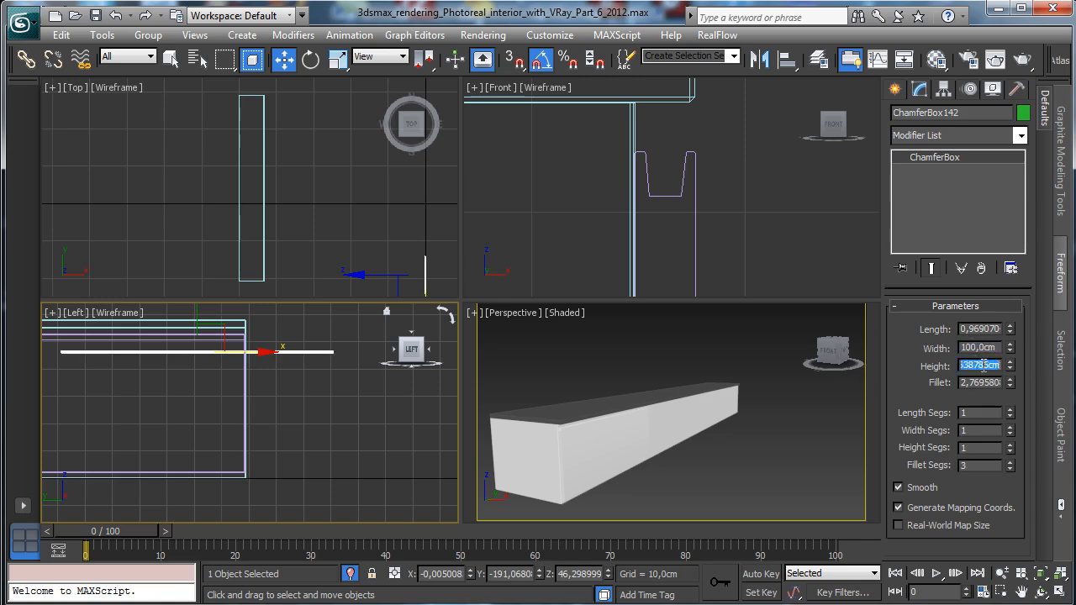
{"action": "type", "text": "2,0cm"}
{"action": "left_click", "coordinate": [979, 330]}
{"action": "type", "text": "2"}
{"action": "key", "text": "Return"}
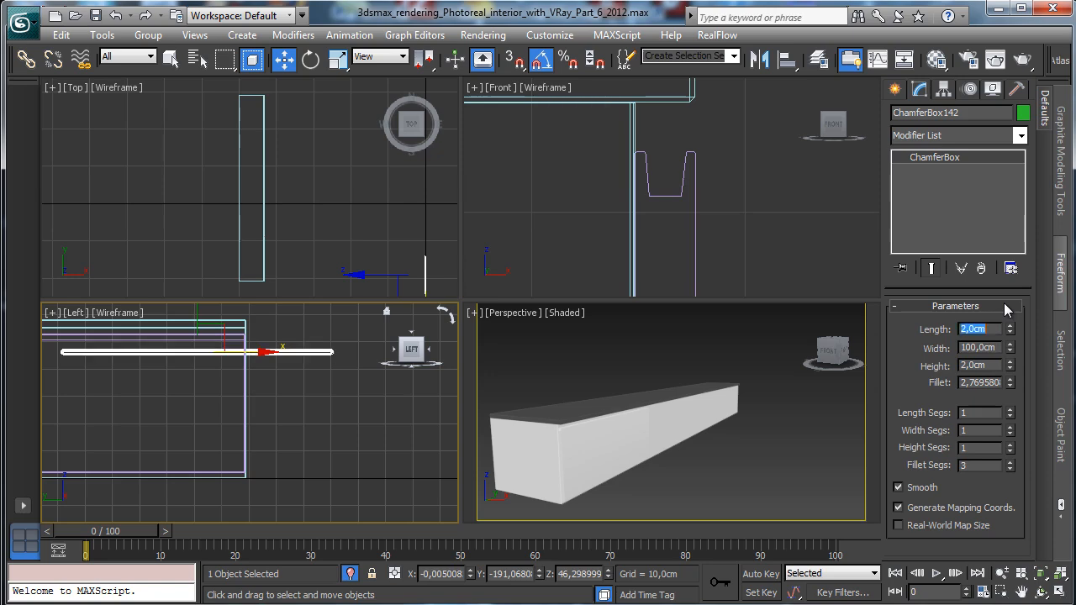
{"action": "left_click", "coordinate": [995, 382]}
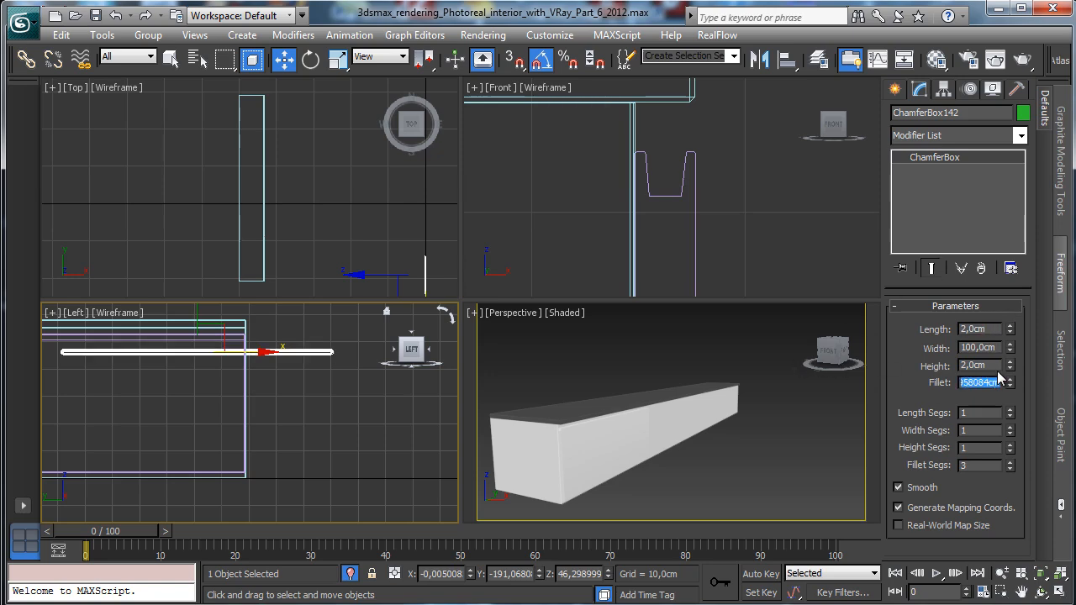
{"action": "type", "text": "0,5"}
{"action": "key", "text": "Return"}
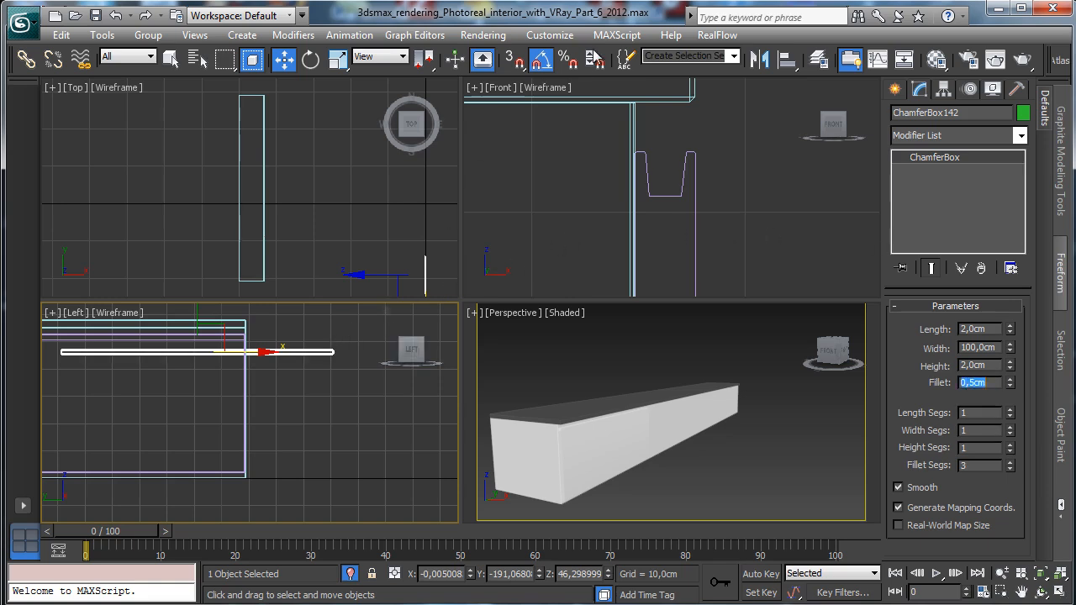
Align the handle to the front panel, center to center, on the X, Y and Z positions.
{"action": "left_click", "coordinate": [786, 58]}
{"action": "left_click", "coordinate": [609, 437]}
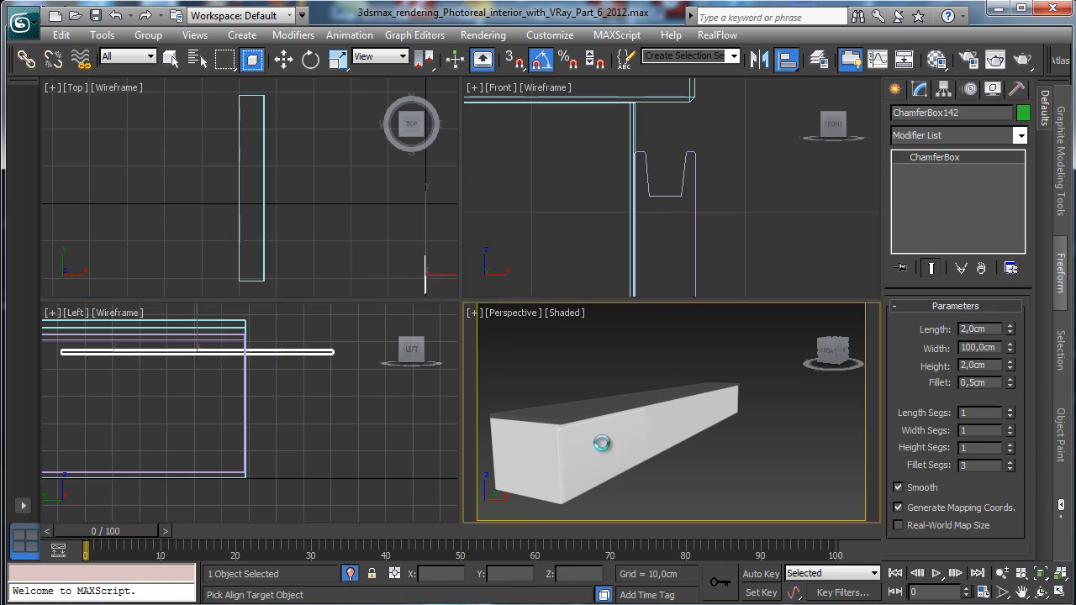
{"action": "left_click", "coordinate": [493, 261]}
{"action": "left_click", "coordinate": [578, 261]}
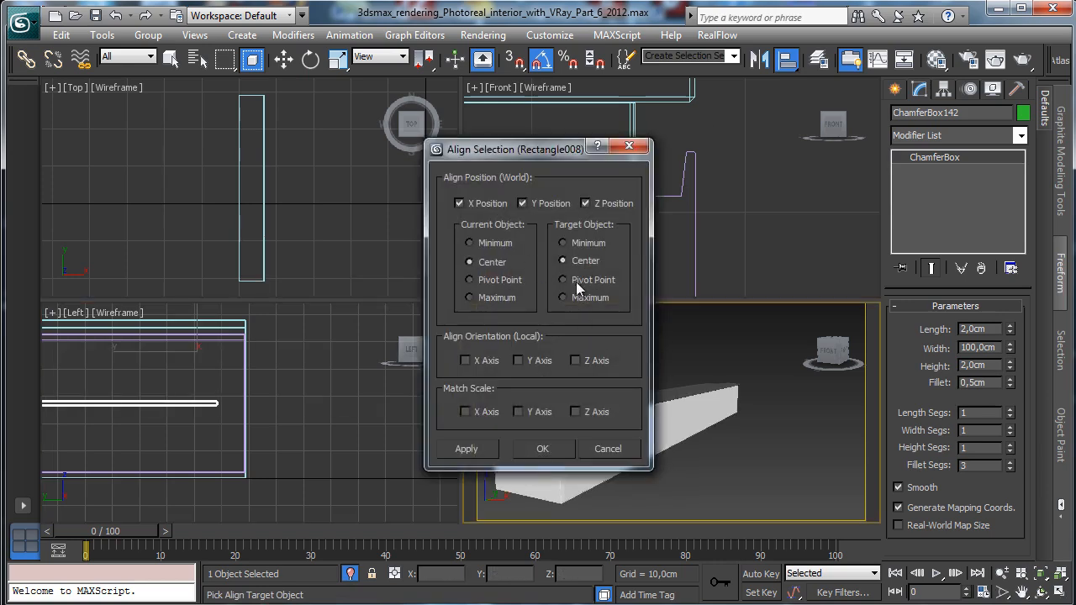
{"action": "left_click", "coordinate": [539, 449]}
Move the handle up to just below the groove, about Z 49,61 cm, and outward to the panel's front face, about X -430,86 cm.
{"action": "key", "text": "w"}
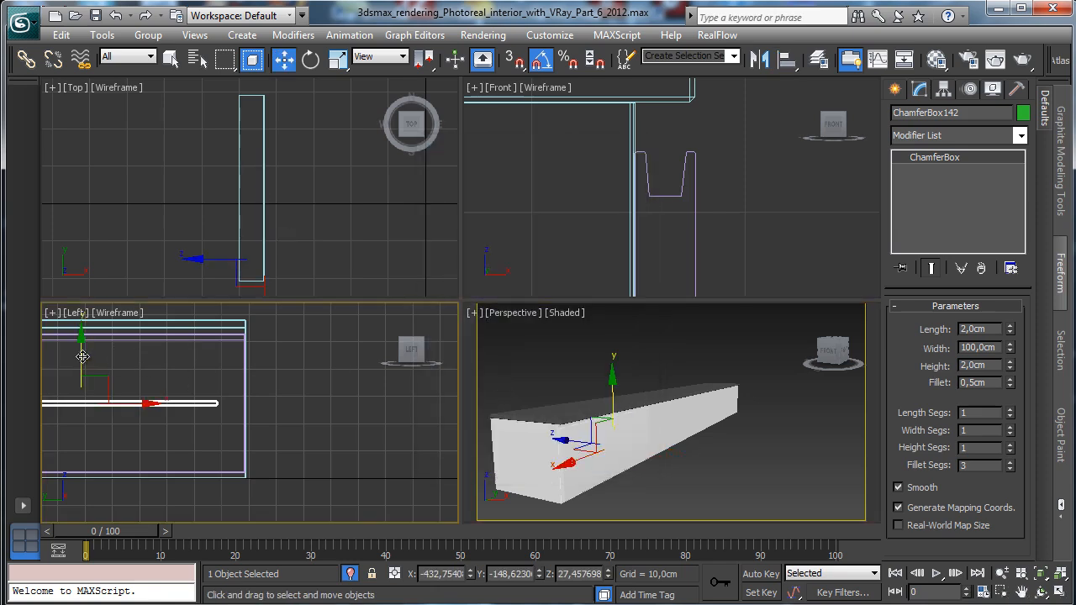
{"action": "left_click_drag", "start_coordinate": [84, 353], "coordinate": [96, 296]}
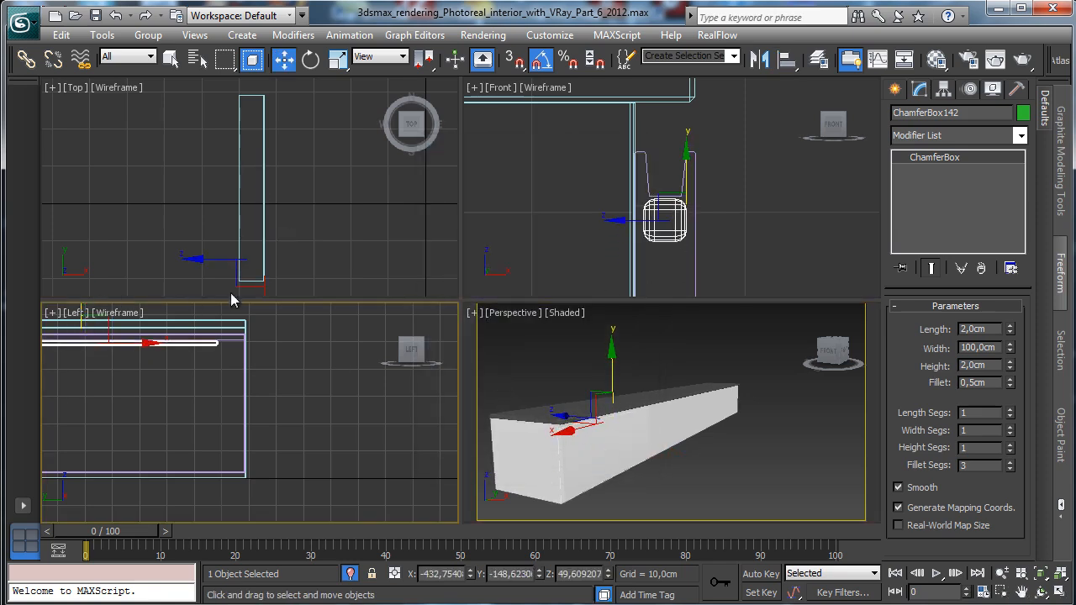
{"action": "left_click", "coordinate": [734, 223]}
{"action": "left_click_drag", "start_coordinate": [734, 223], "coordinate": [776, 220]}
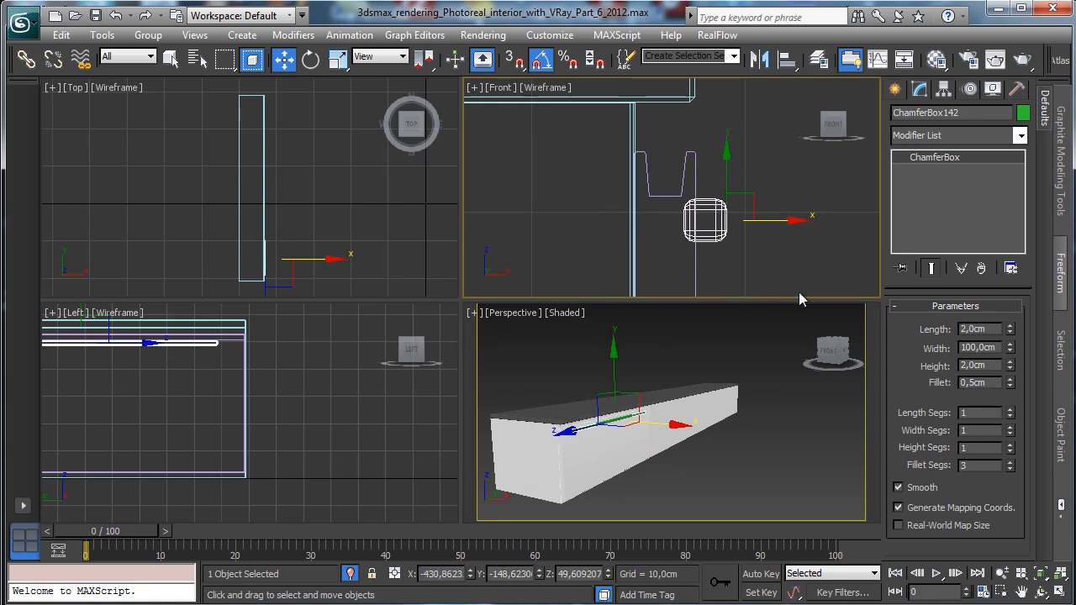
Assign the TV_Furni_MetalGlossy material to the handle, clear the selection and check it in the enlarged Perspective view.
{"action": "left_click", "coordinate": [938, 60]}
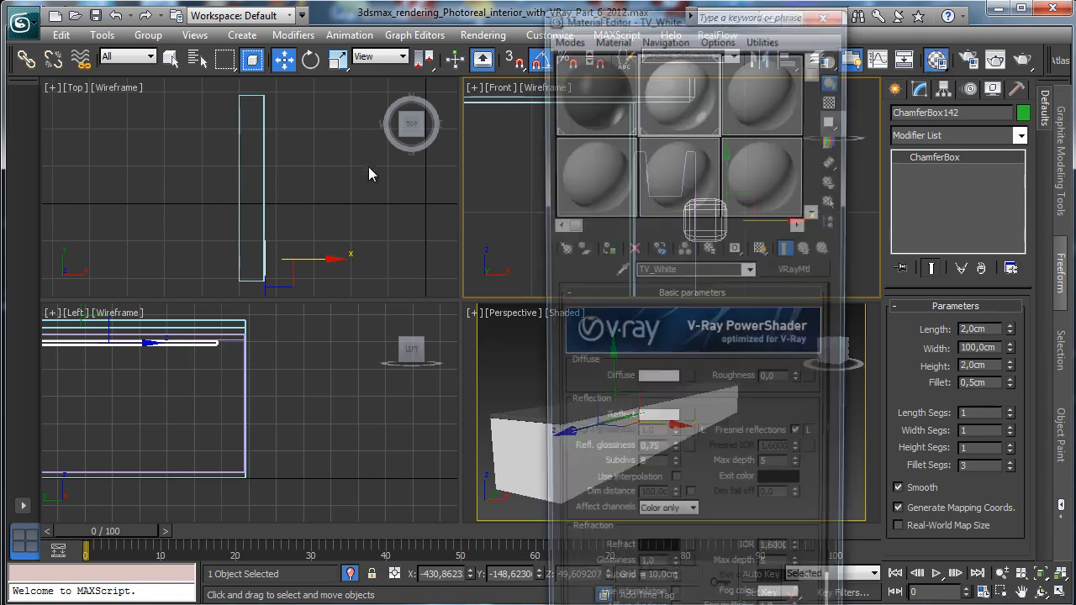
{"action": "left_click", "coordinate": [588, 103]}
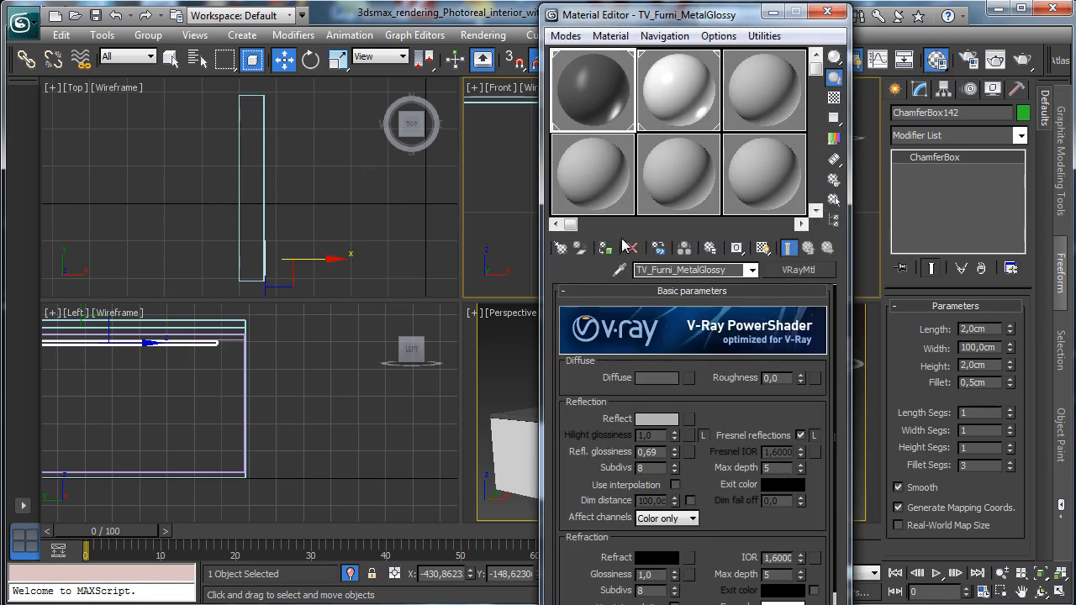
{"action": "left_click", "coordinate": [827, 12]}
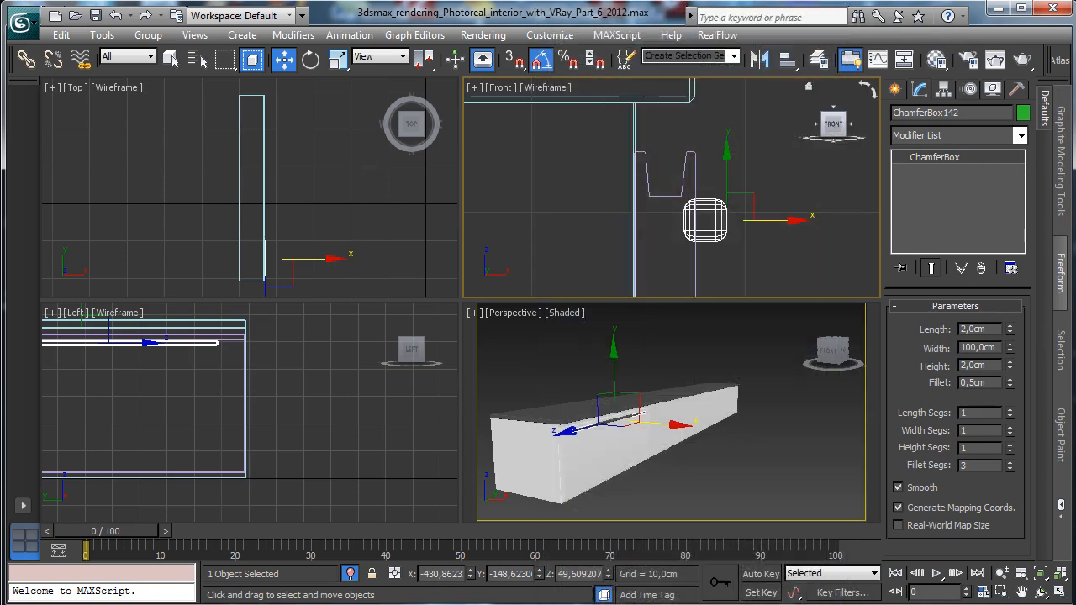
{"action": "left_click", "coordinate": [777, 430]}
{"action": "left_click", "coordinate": [1061, 592]}
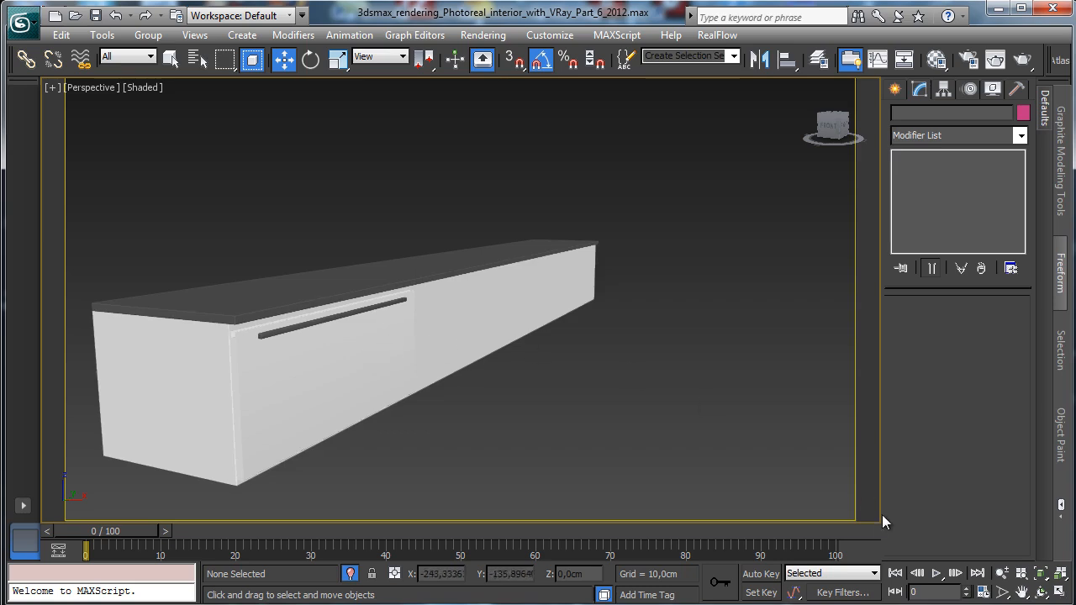
{"action": "left_click", "coordinate": [1060, 592]}
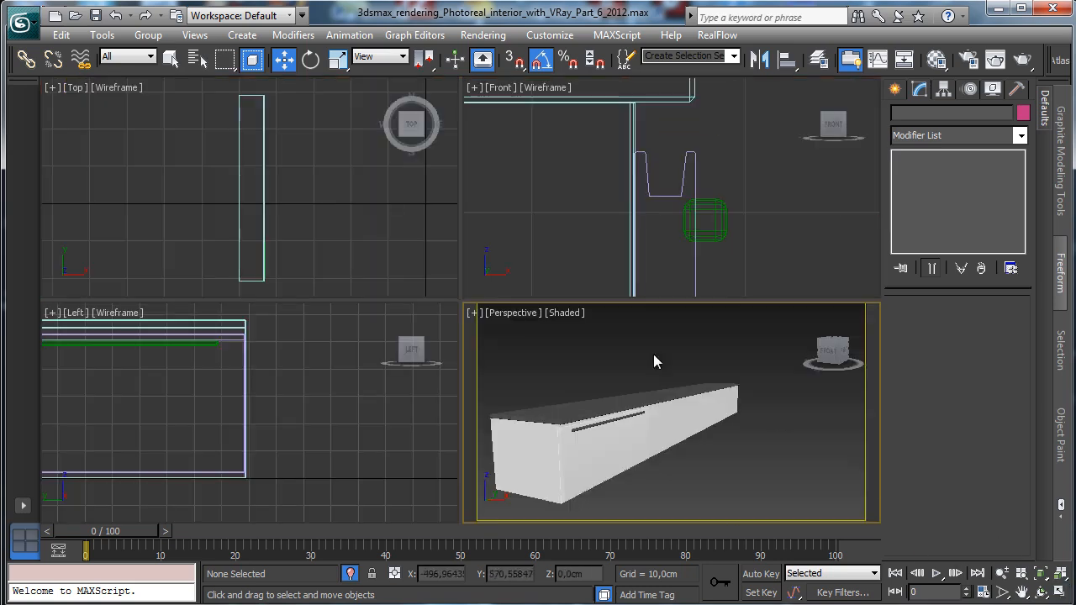
Nudge the handle inward to about X -431,30 cm, and group it with the front panel as TV_Part_GR.
{"action": "left_click", "coordinate": [703, 241]}
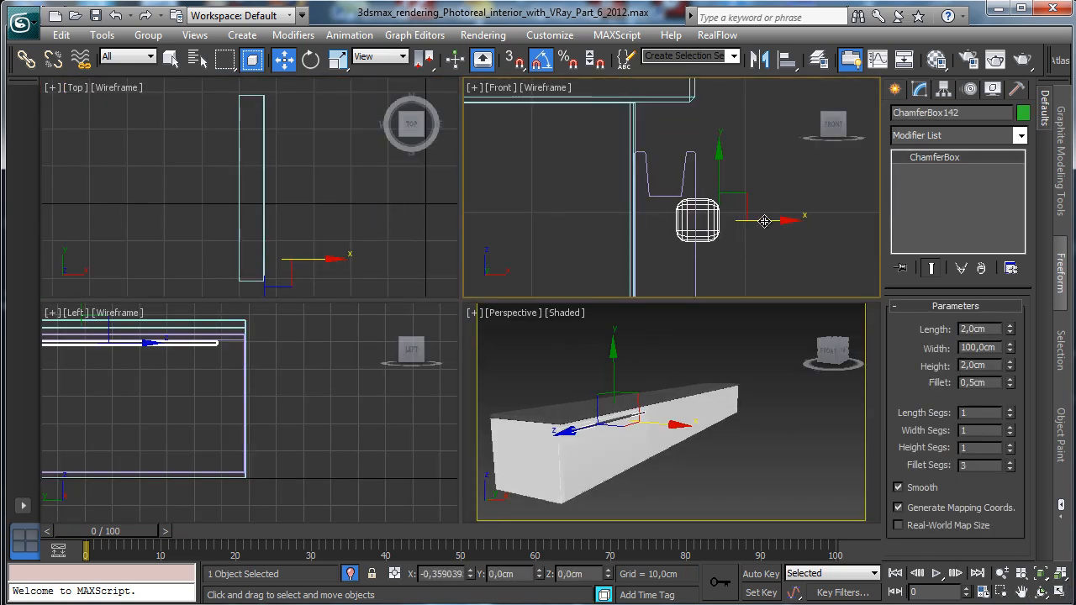
{"action": "left_click_drag", "start_coordinate": [764, 221], "coordinate": [760, 218]}
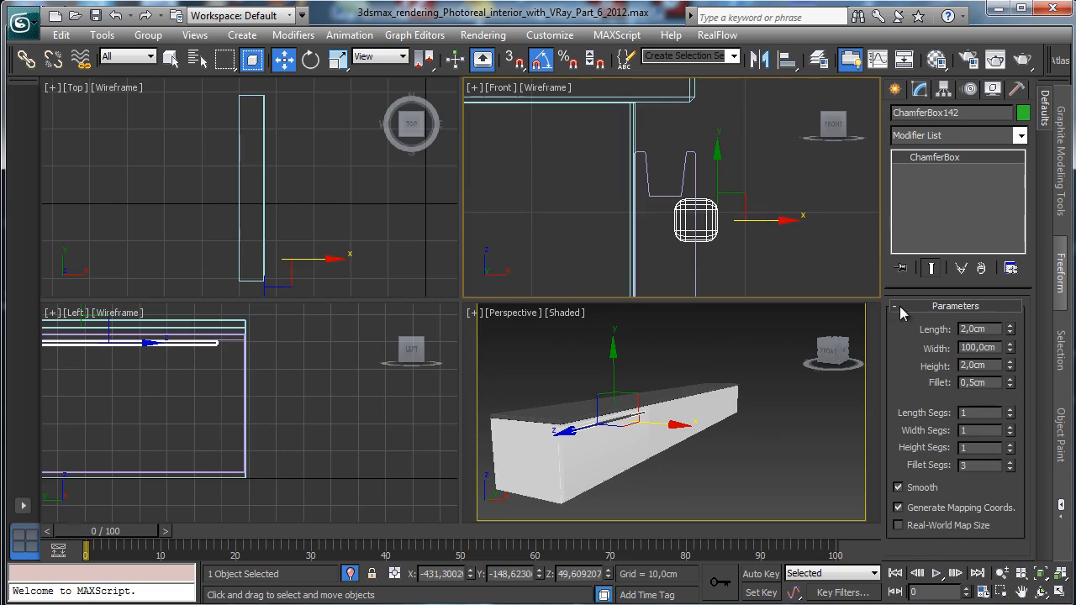
{"action": "left_click", "coordinate": [686, 164], "text": "ctrl"}
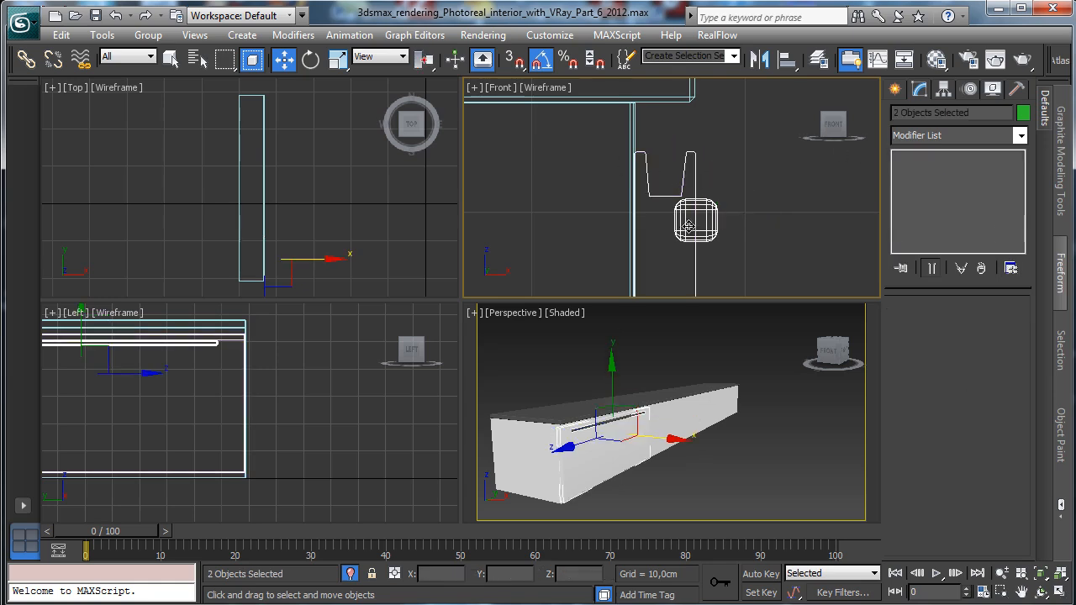
{"action": "left_click", "coordinate": [148, 34]}
{"action": "left_click", "coordinate": [165, 52]}
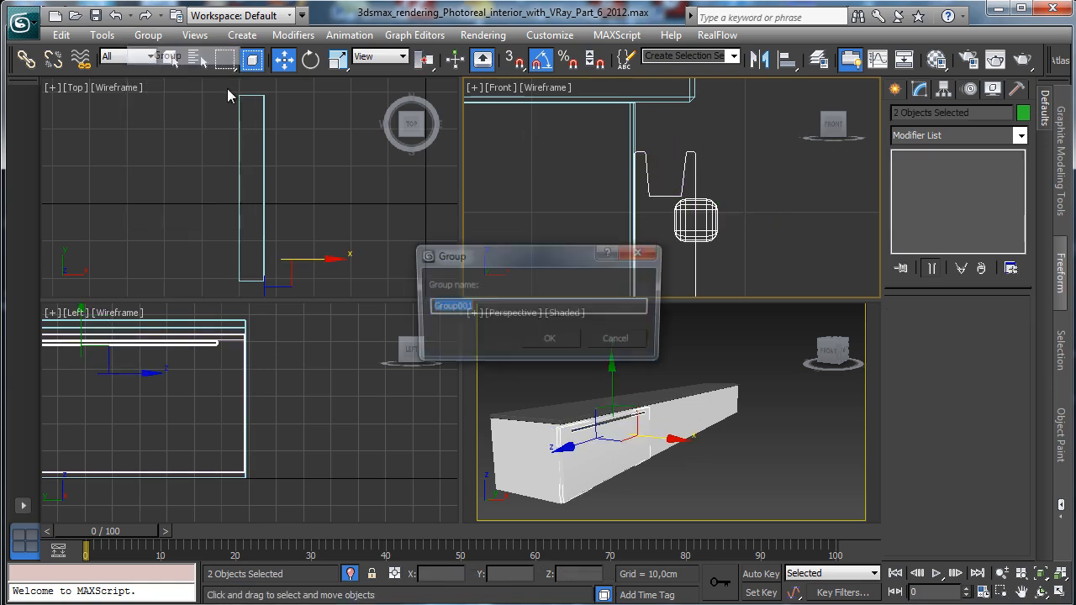
{"action": "type", "text": "TV"}
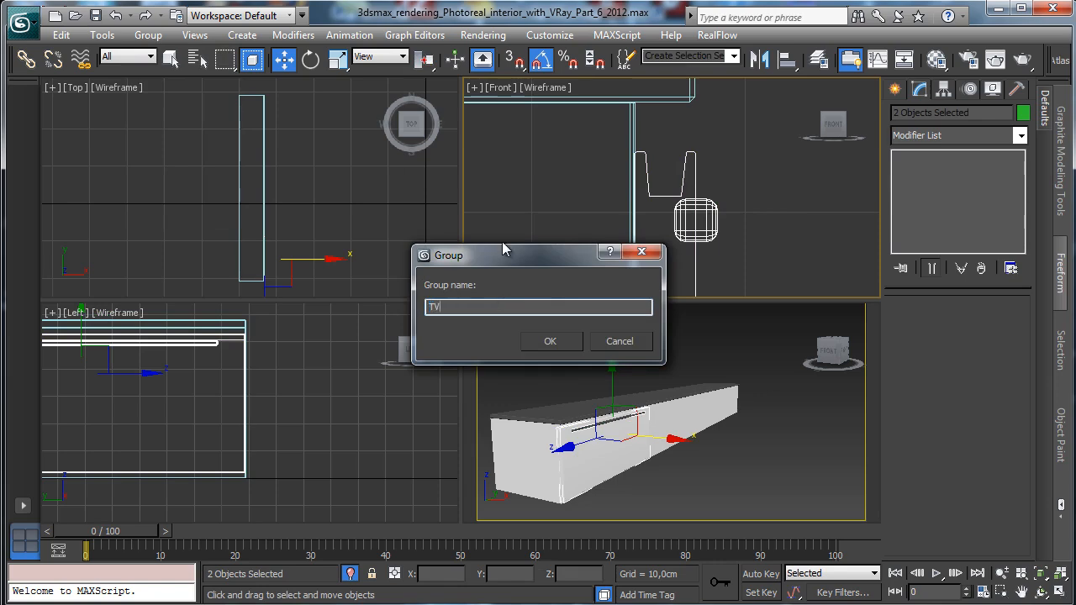
{"action": "type", "text": "_Part_GR"}
{"action": "key", "text": "Return"}
{"action": "right_click", "coordinate": [345, 353]}
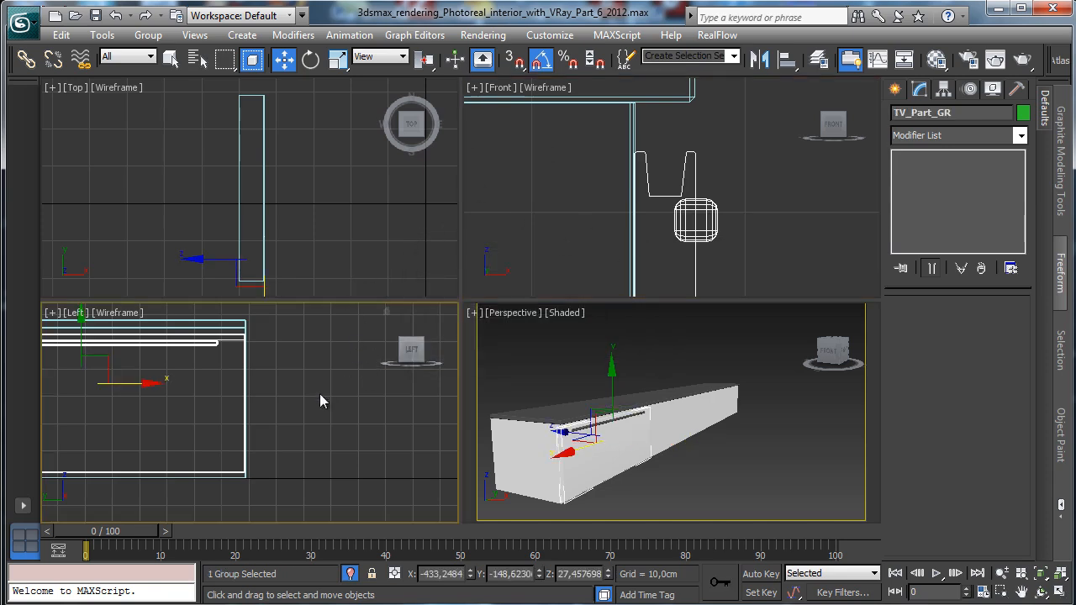
{"action": "left_click_drag", "start_coordinate": [572, 454], "coordinate": [626, 450], "text": "shift"}
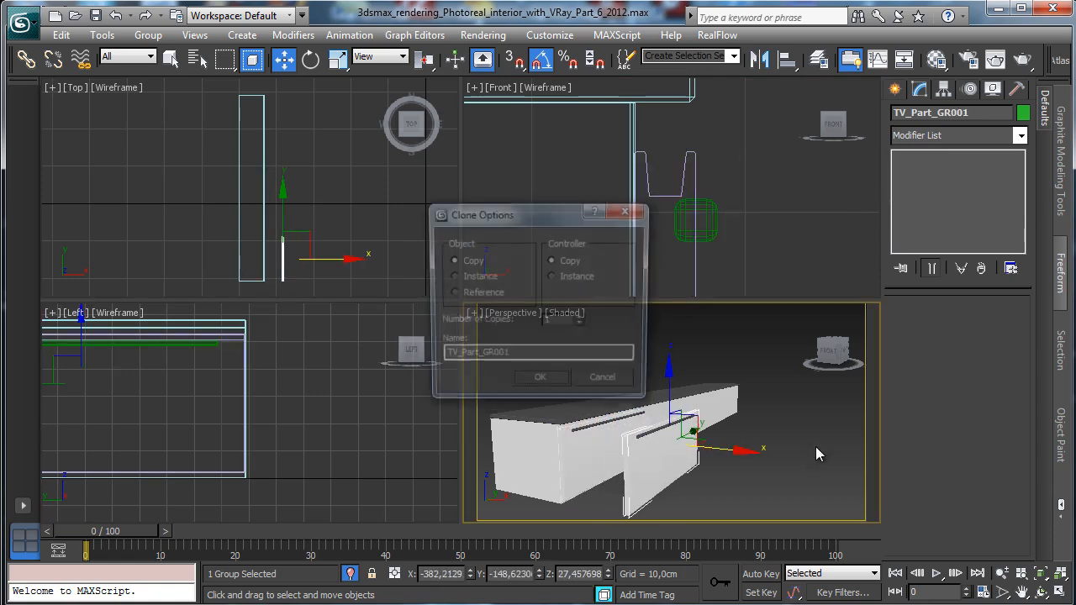
{"action": "left_click", "coordinate": [544, 382]}
Clone the TV_Part_GR group along the cabinet in the Left view and place the clone edge to edge with the first panel, about Y -28,35 cm.
{"action": "right_click", "coordinate": [322, 466]}
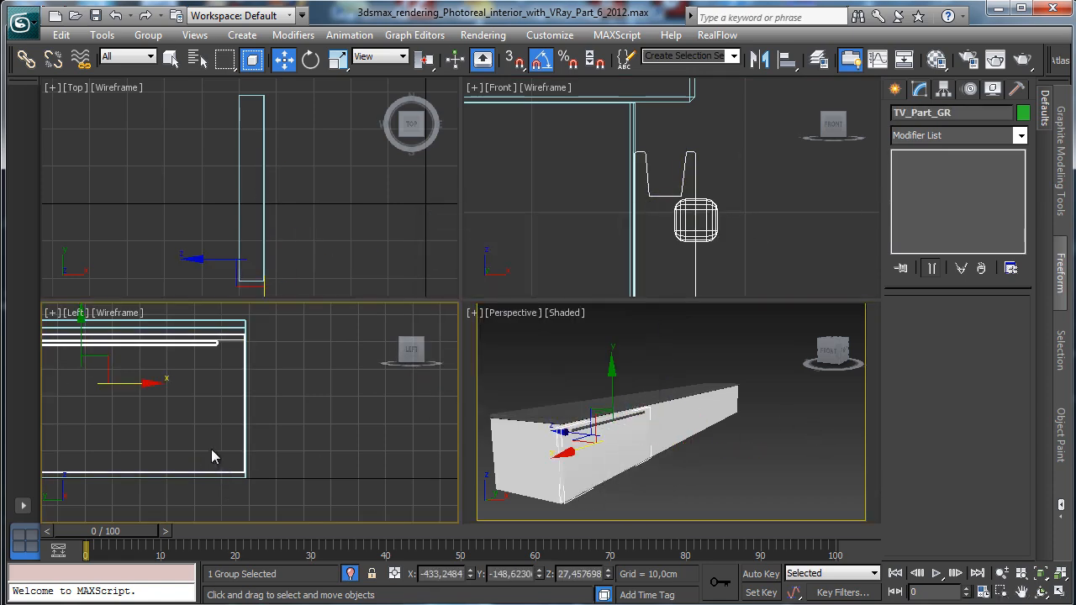
{"action": "left_click", "coordinate": [1039, 571]}
{"action": "left_click", "coordinate": [1059, 590]}
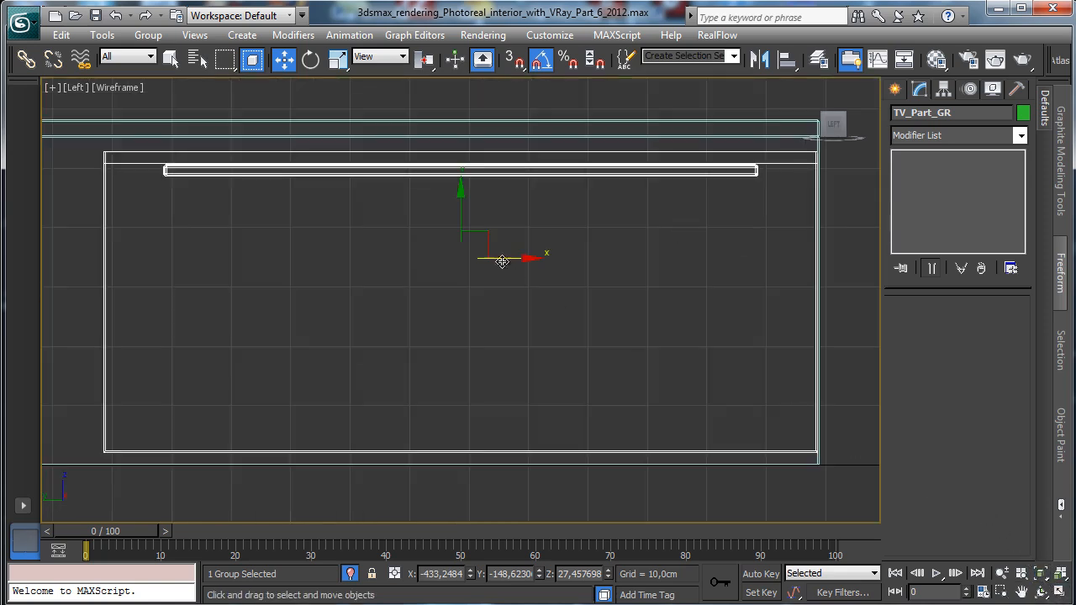
{"action": "left_click_drag", "start_coordinate": [502, 261], "coordinate": [3, 261], "text": "shift"}
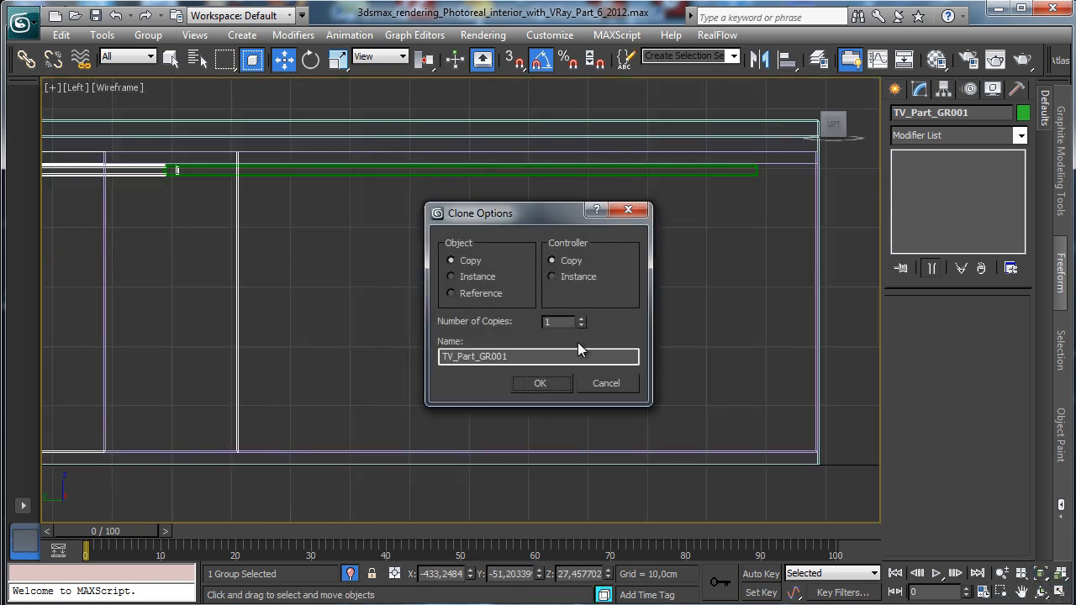
{"action": "left_click", "coordinate": [540, 382]}
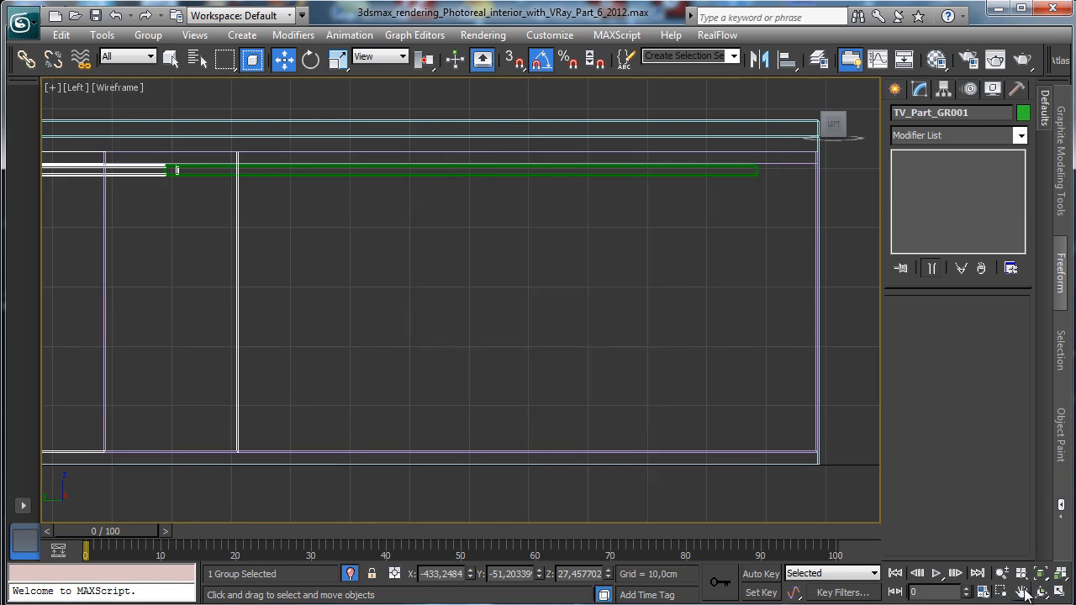
{"action": "left_click", "coordinate": [1021, 592]}
{"action": "left_click_drag", "start_coordinate": [300, 268], "coordinate": [709, 269]}
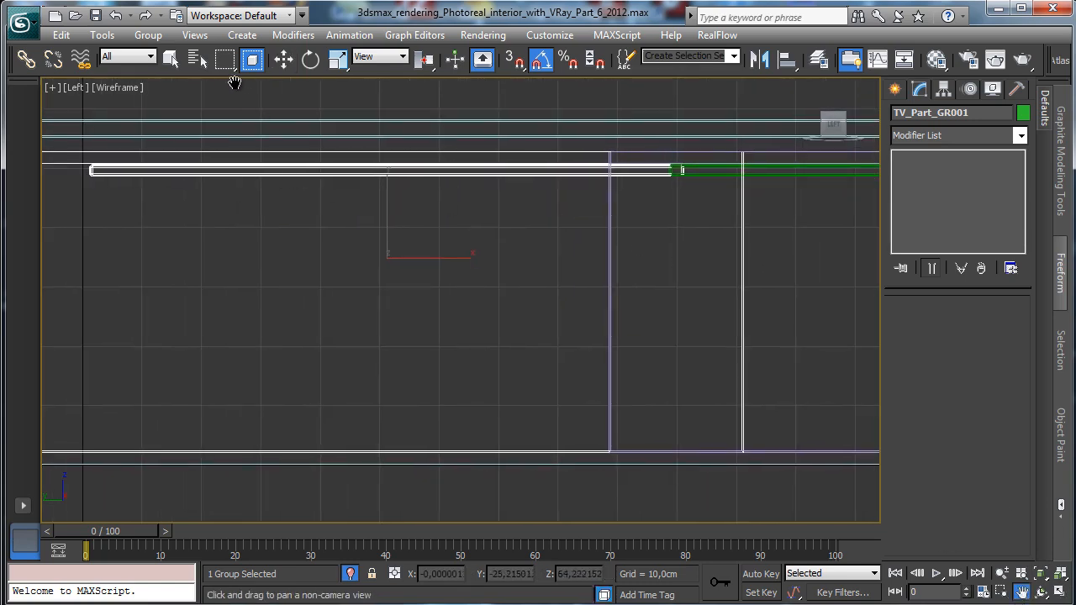
{"action": "key", "text": "w"}
{"action": "left_click_drag", "start_coordinate": [463, 269], "coordinate": [292, 258]}
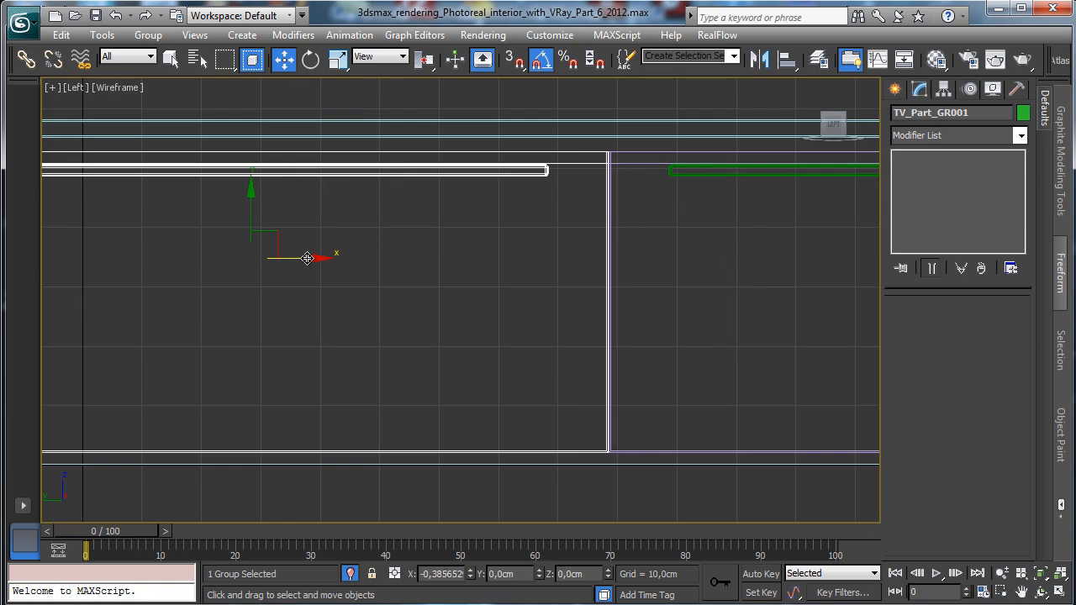
Clone the second front-panel group further along the cabinet, beside its free edge, to about Y 91,59 cm.
{"action": "left_click", "coordinate": [1021, 592]}
{"action": "left_click_drag", "start_coordinate": [427, 336], "coordinate": [807, 334]}
{"action": "left_click", "coordinate": [284, 59]}
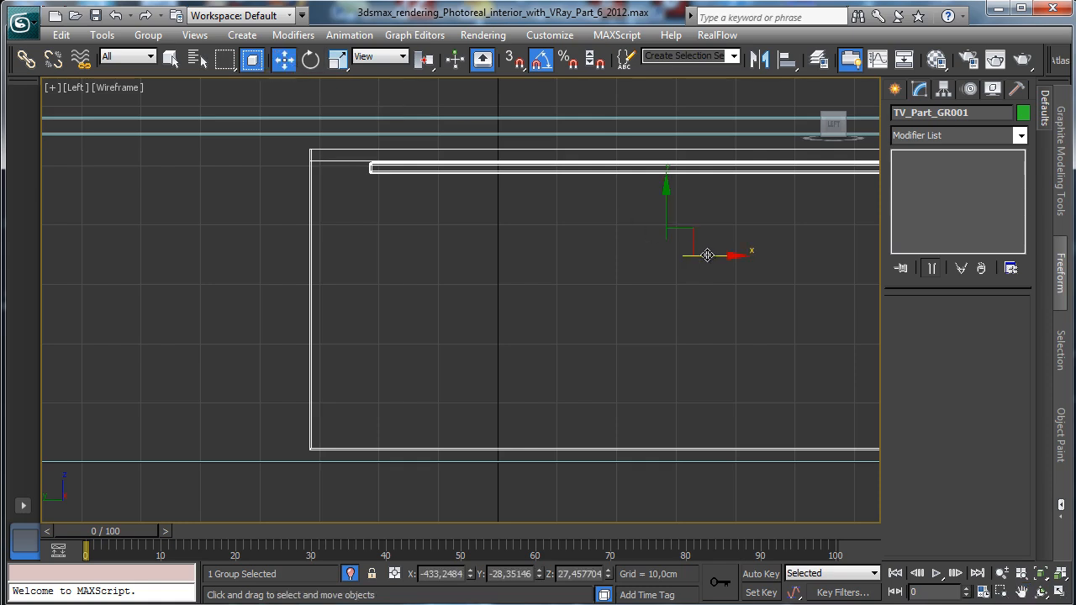
{"action": "left_click_drag", "start_coordinate": [713, 254], "coordinate": [9, 269], "text": "shift"}
{"action": "left_click", "coordinate": [536, 381]}
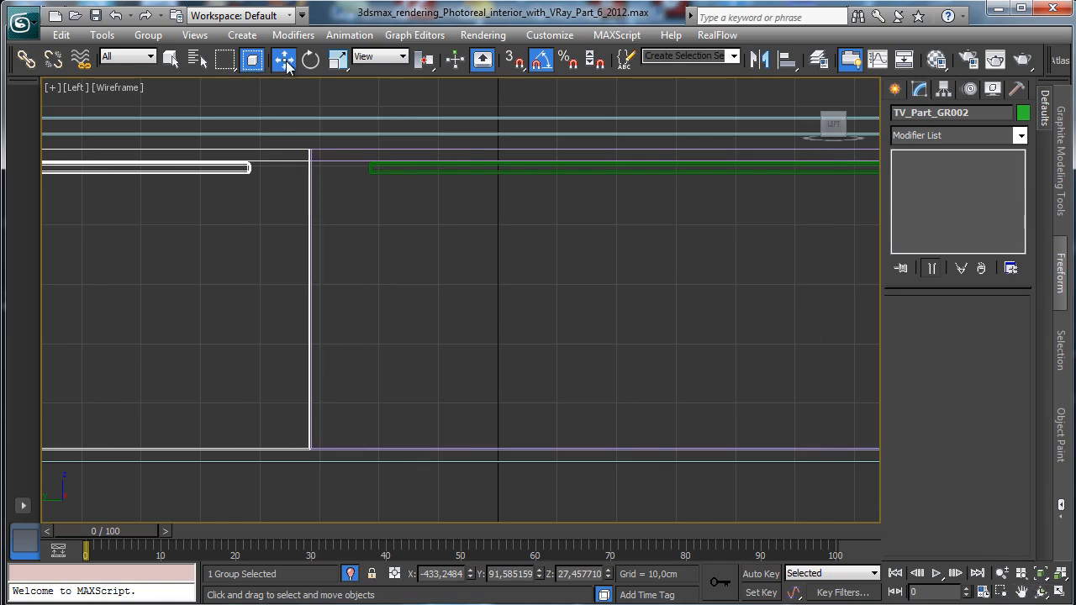
Fine-tune the third front-panel group's absolute Y position to about 91,73 cm with Move Transform Type-In.
{"action": "key", "text": "F12"}
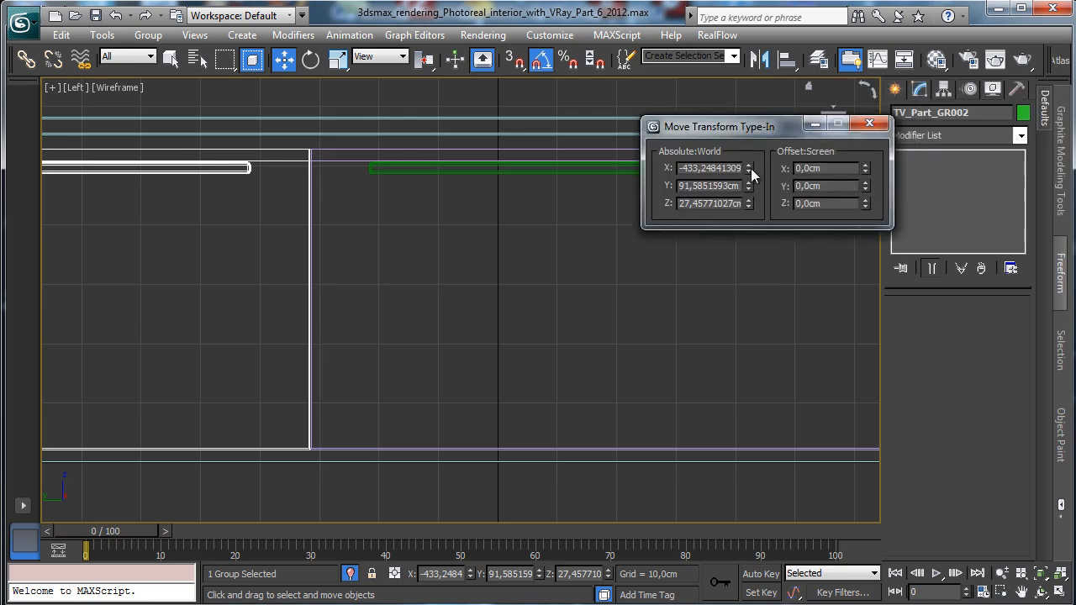
{"action": "left_click_drag", "start_coordinate": [748, 171], "coordinate": [713, 150]}
{"action": "key", "text": "ctrl+z"}
{"action": "key", "text": "ctrl+z"}
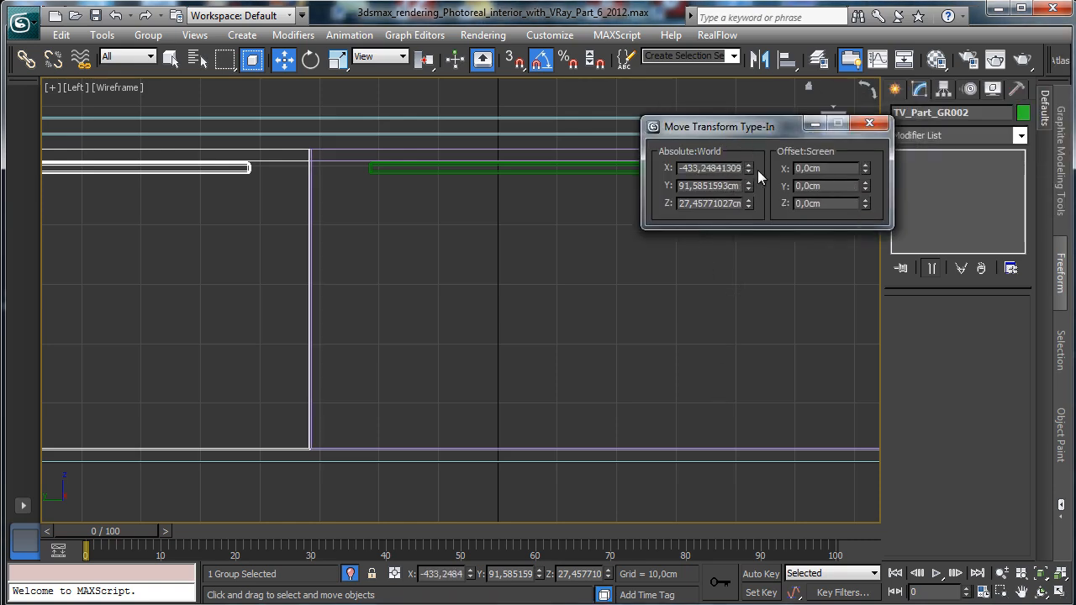
{"action": "left_click_drag", "start_coordinate": [751, 186], "coordinate": [749, 182]}
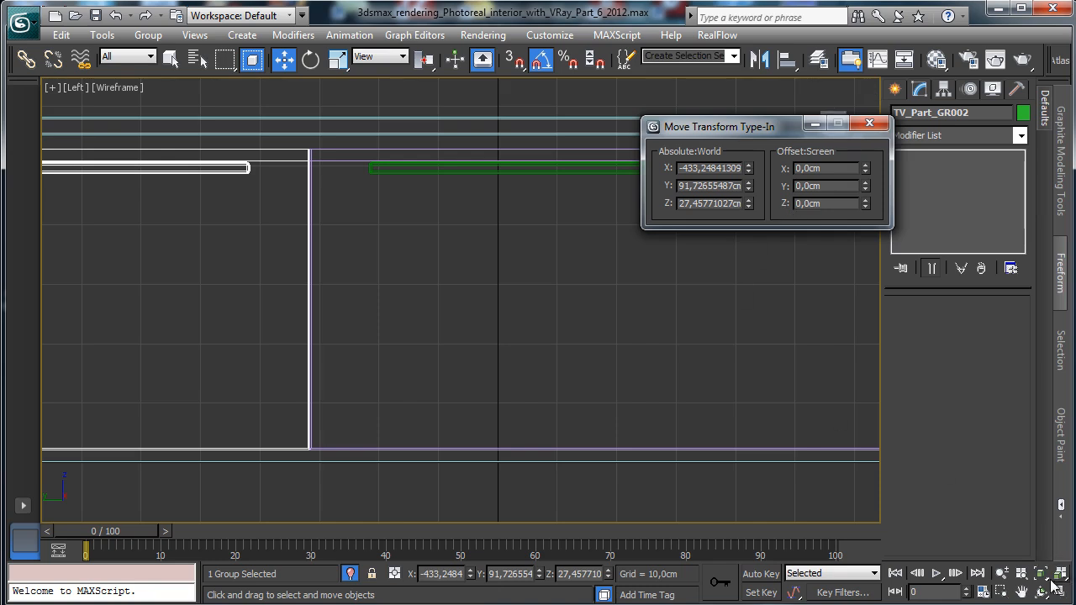
Clone the third front-panel group as an instance for the last section and set its Y position to about 211,81 cm.
{"action": "left_click", "coordinate": [1021, 592]}
{"action": "left_click_drag", "start_coordinate": [442, 336], "coordinate": [992, 346]}
{"action": "left_click_drag", "start_coordinate": [530, 329], "coordinate": [677, 324]}
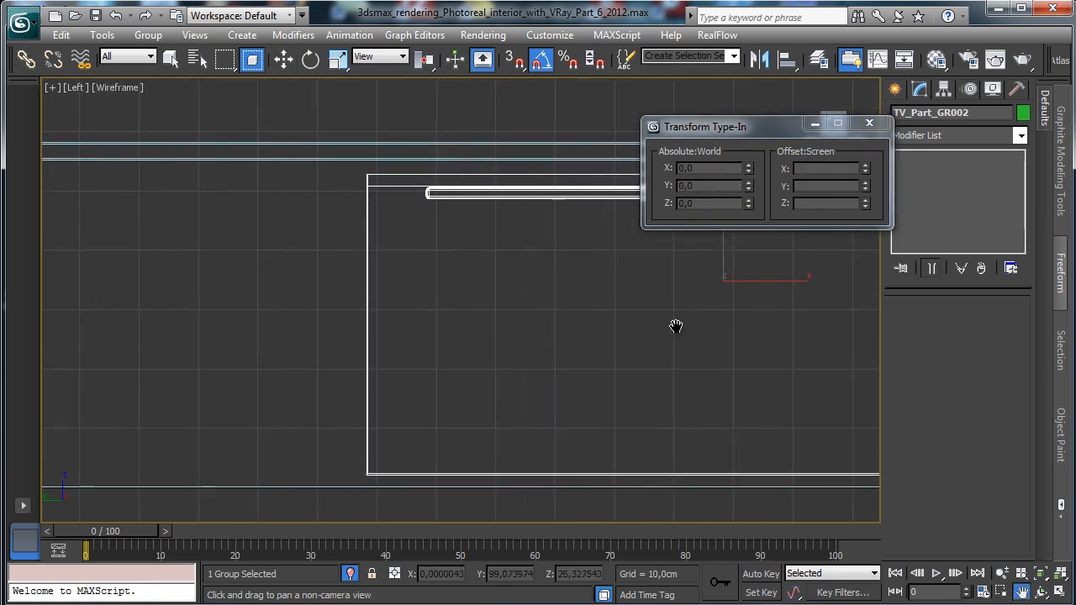
{"action": "left_click", "coordinate": [284, 59]}
{"action": "left_click_drag", "start_coordinate": [783, 281], "coordinate": [90, 281], "text": "shift"}
{"action": "left_click", "coordinate": [539, 383]}
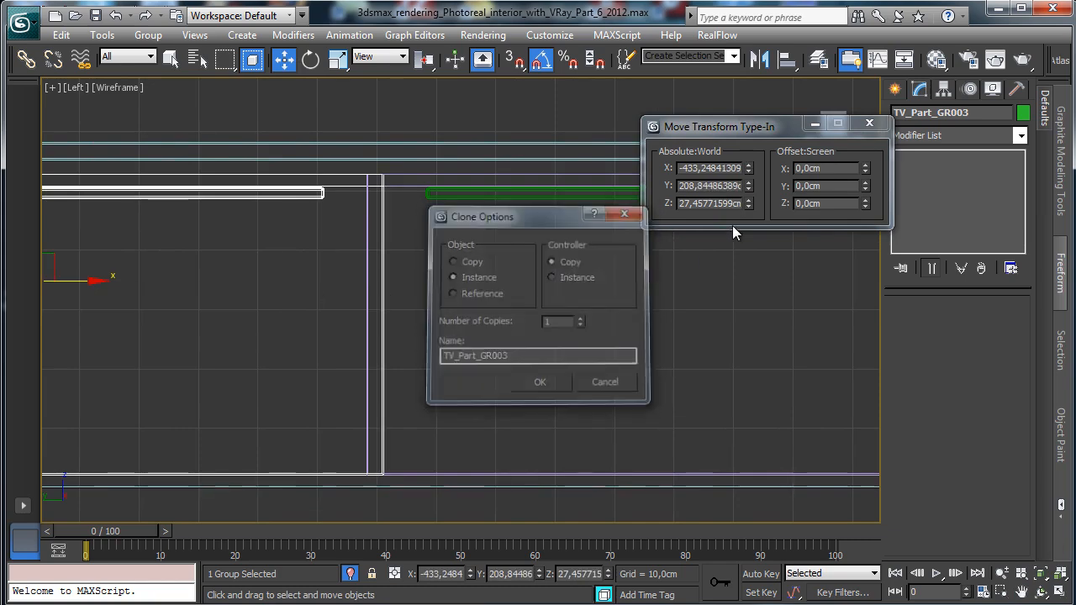
{"action": "left_click_drag", "start_coordinate": [748, 183], "coordinate": [741, 165]}
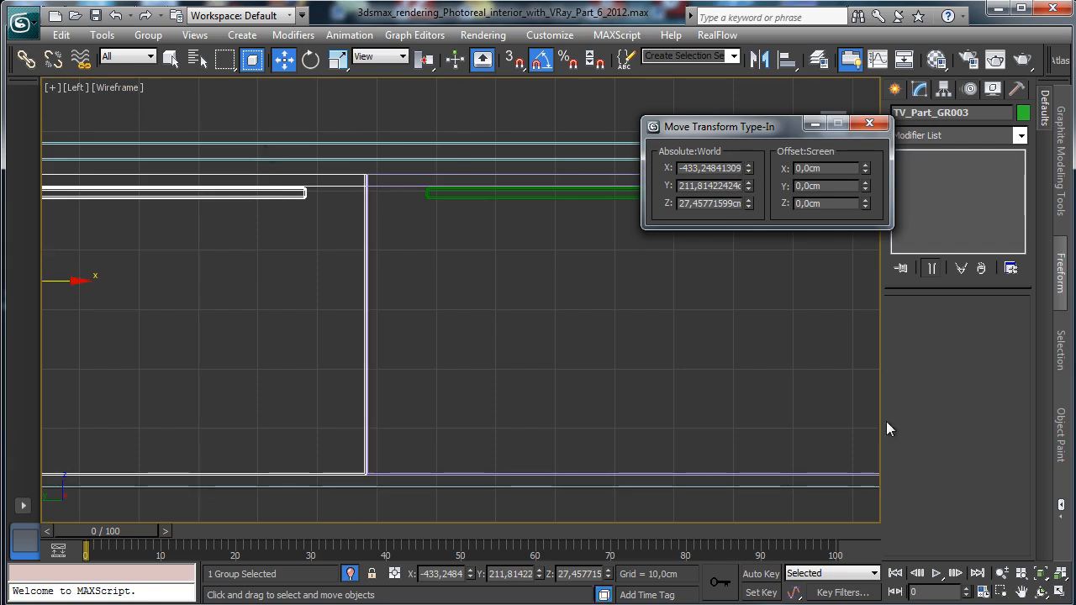
Restore the four-viewport layout and exit isolation to bring back the rest of the living-room scene.
{"action": "left_click", "coordinate": [1058, 593]}
{"action": "middle_click", "coordinate": [750, 448]}
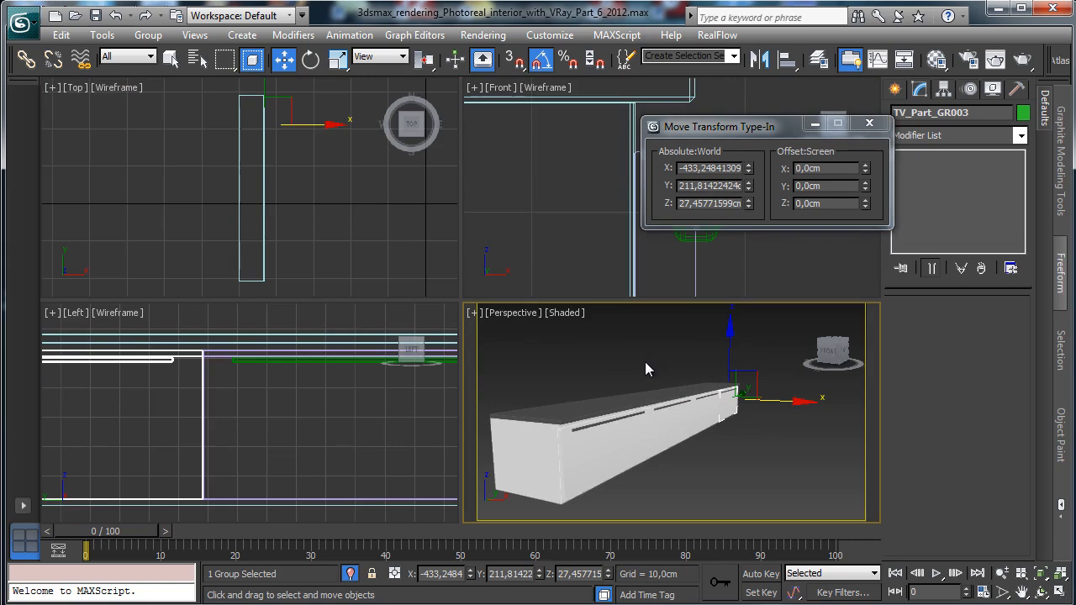
{"action": "left_click", "coordinate": [350, 573]}
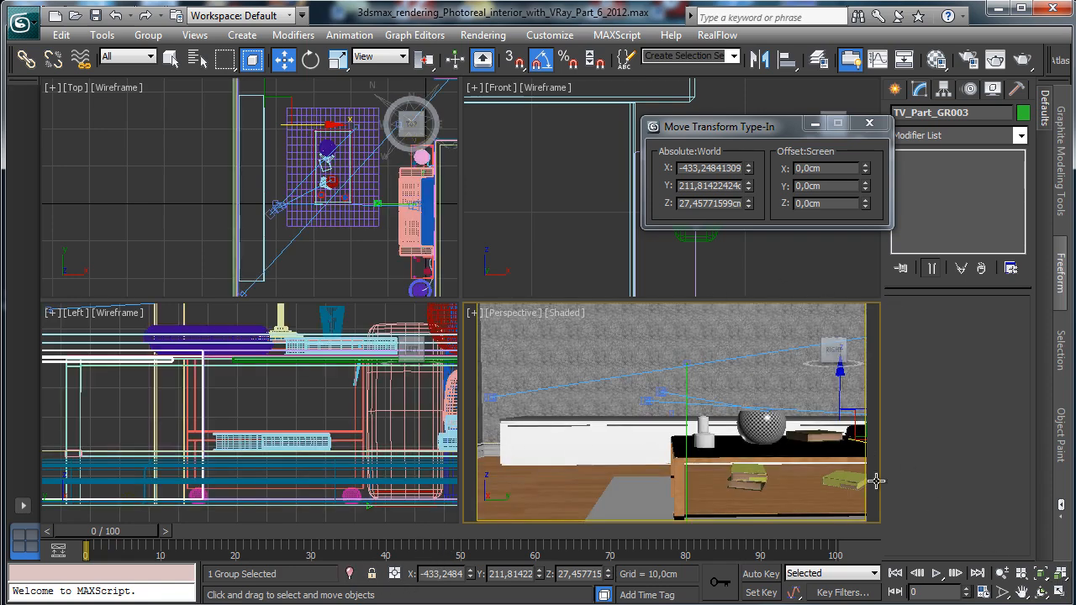
Switch the Perspective viewport to VRayPhysicalCamera004 and orbit the camera to frame the TV unit and the coffee table.
{"action": "left_click", "coordinate": [508, 313]}
{"action": "mouse_move", "coordinate": [612, 339]}
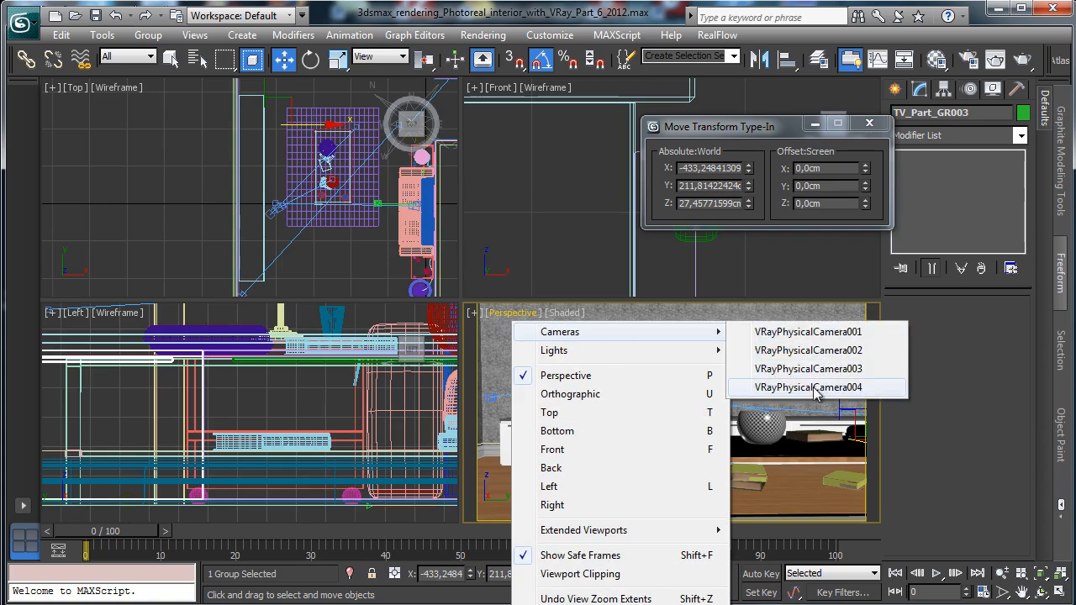
{"action": "left_click", "coordinate": [804, 384]}
{"action": "left_click", "coordinate": [1040, 592]}
{"action": "left_click_drag", "start_coordinate": [672, 437], "coordinate": [731, 454]}
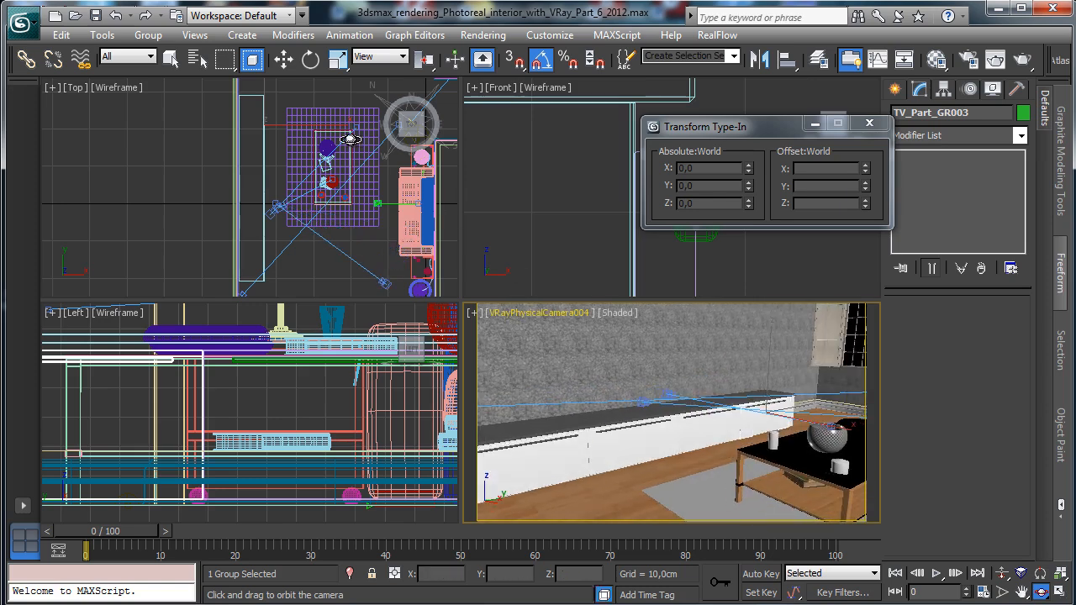
Save the scene as 3dsmax_rendering_Photoreal_interior_with_VRay_Part_7.max in the newest project folder inside March.
{"action": "left_click", "coordinate": [21, 22]}
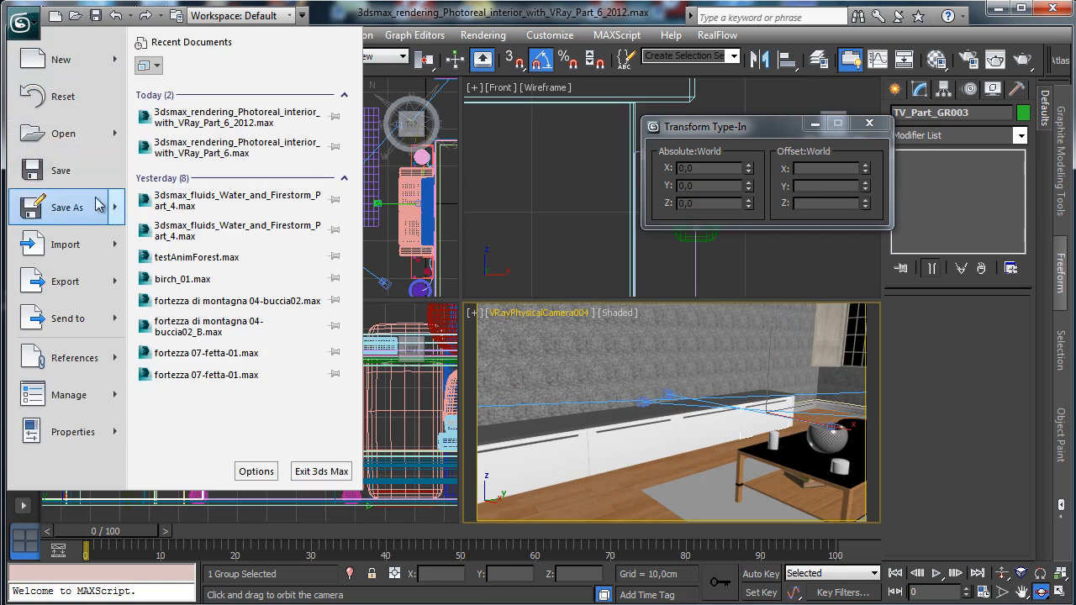
{"action": "left_click", "coordinate": [58, 139]}
{"action": "left_click", "coordinate": [275, 65]}
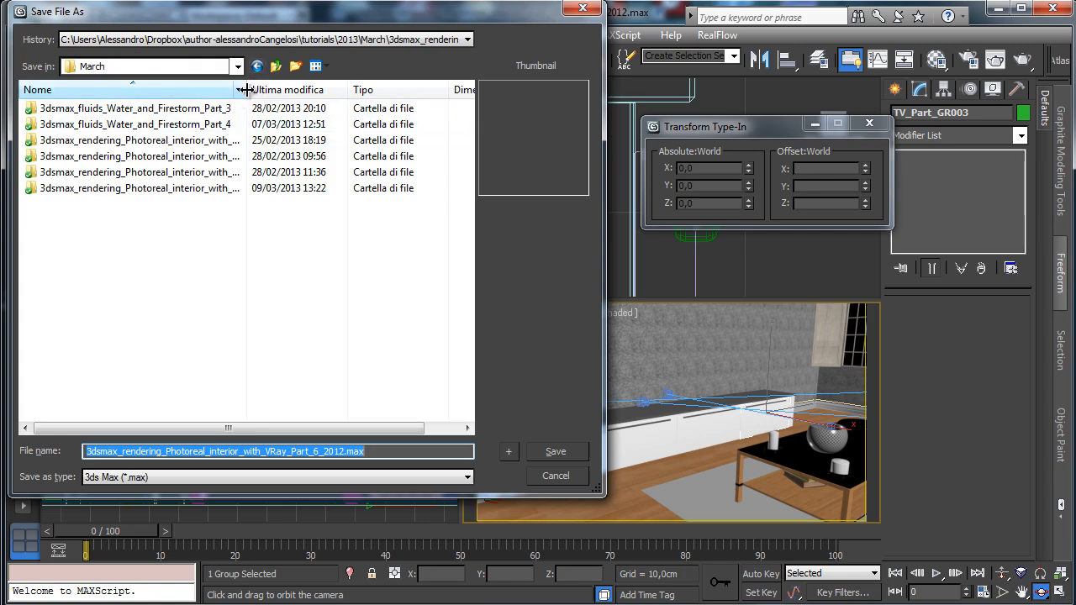
{"action": "left_click_drag", "start_coordinate": [249, 89], "coordinate": [367, 89]}
{"action": "double_click", "coordinate": [254, 190]}
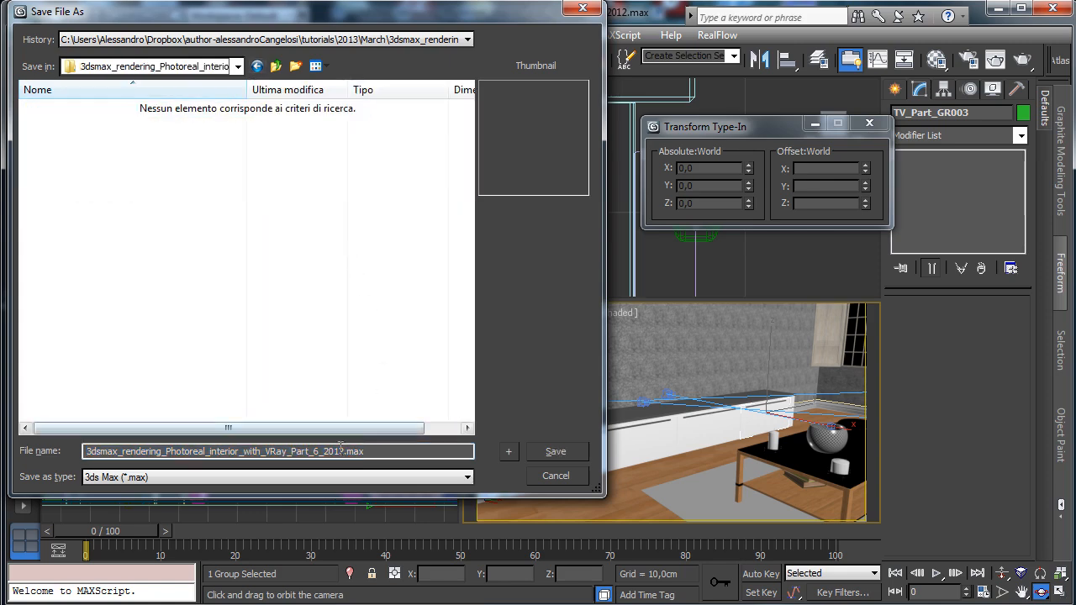
{"action": "key", "text": "BackSpace"}
{"action": "key", "text": "BackSpace"}
{"action": "key", "text": "BackSpace"}
{"action": "key", "text": "BackSpace"}
{"action": "key", "text": "BackSpace"}
{"action": "key", "text": "BackSpace"}
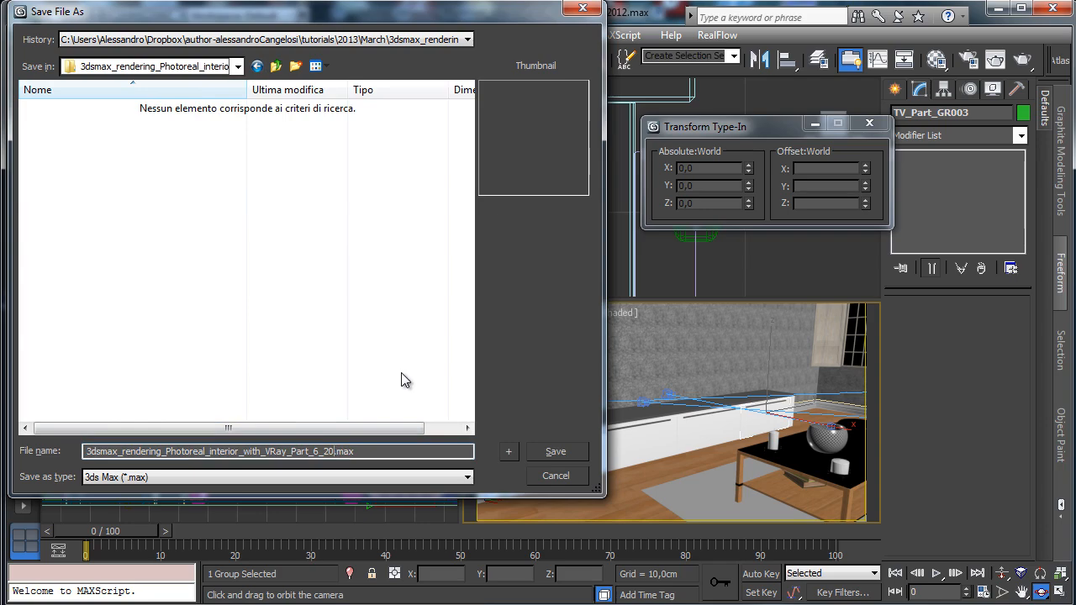
{"action": "type", "text": "7"}
{"action": "key", "text": "Return"}
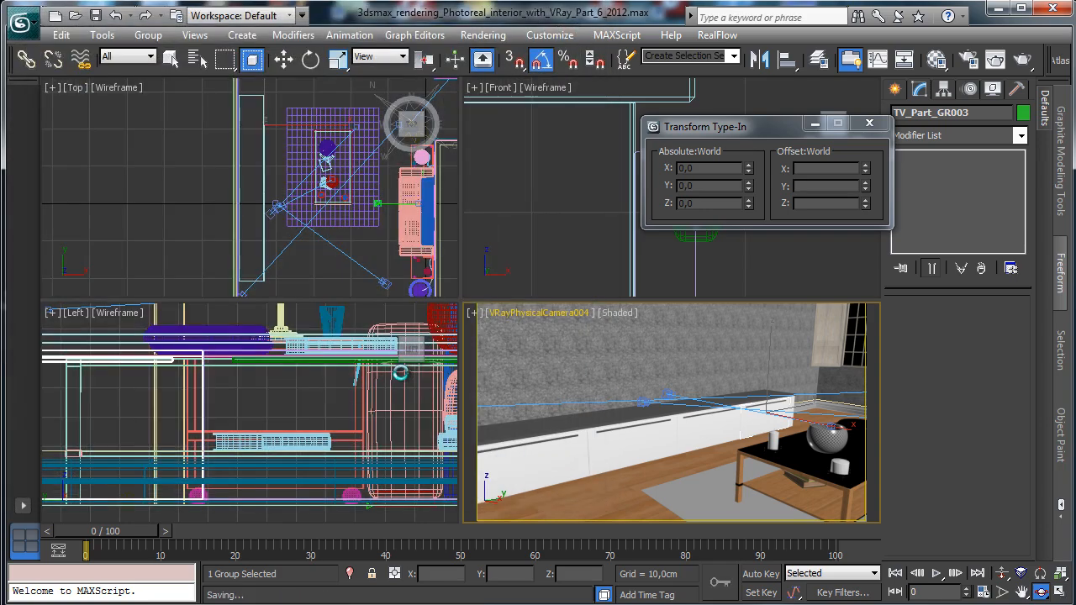
Review the common output, indirect illumination, irradiance map, DMC sampler and system settings in the render setup.
{"action": "left_click", "coordinate": [969, 62]}
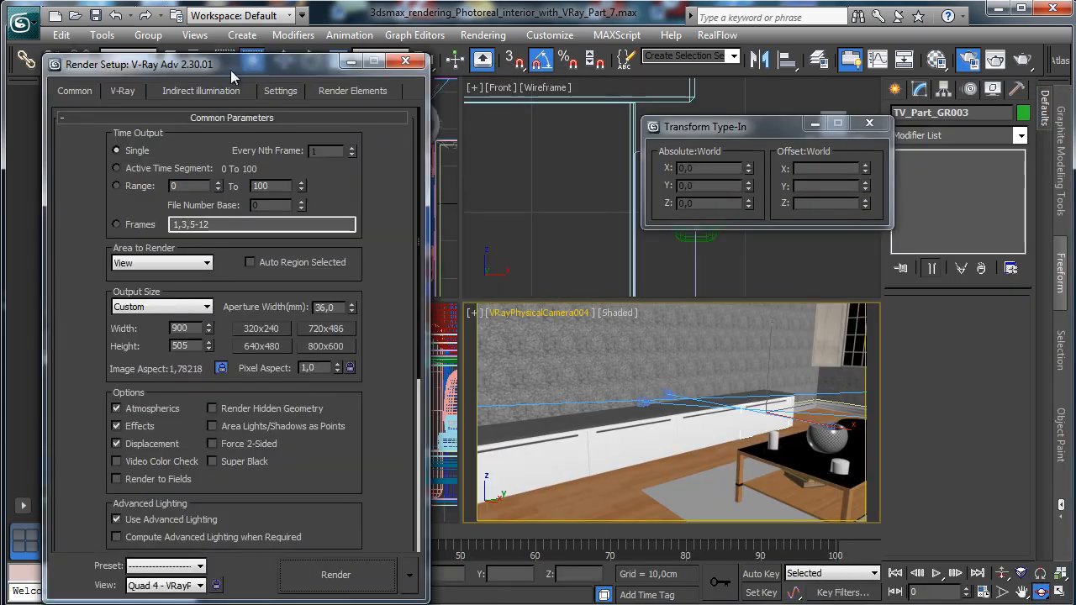
{"action": "left_click_drag", "start_coordinate": [231, 67], "coordinate": [335, 58]}
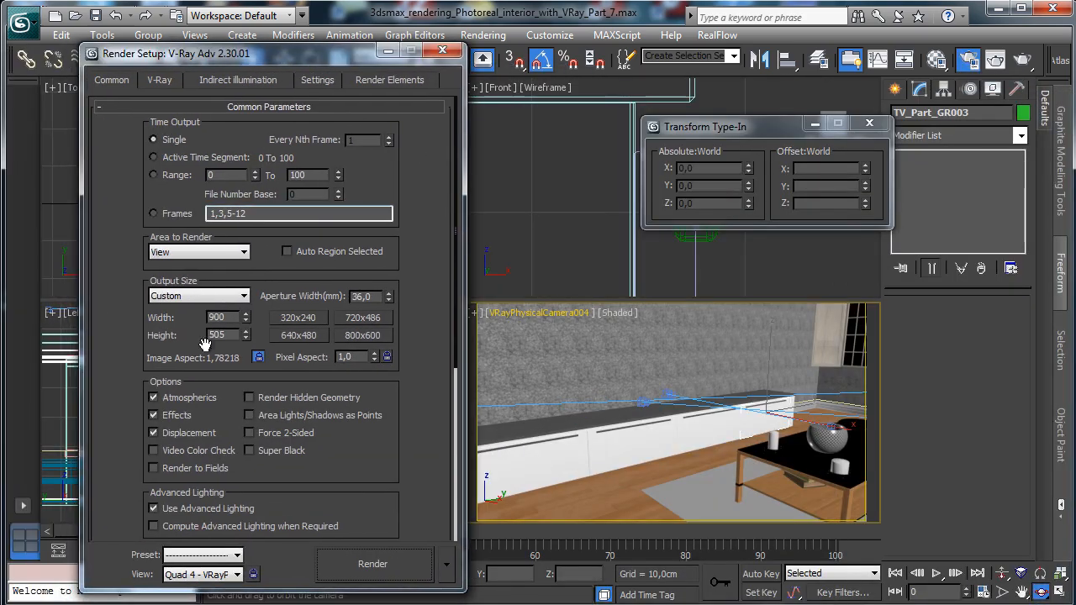
{"action": "left_click", "coordinate": [163, 80]}
{"action": "left_click", "coordinate": [246, 80]}
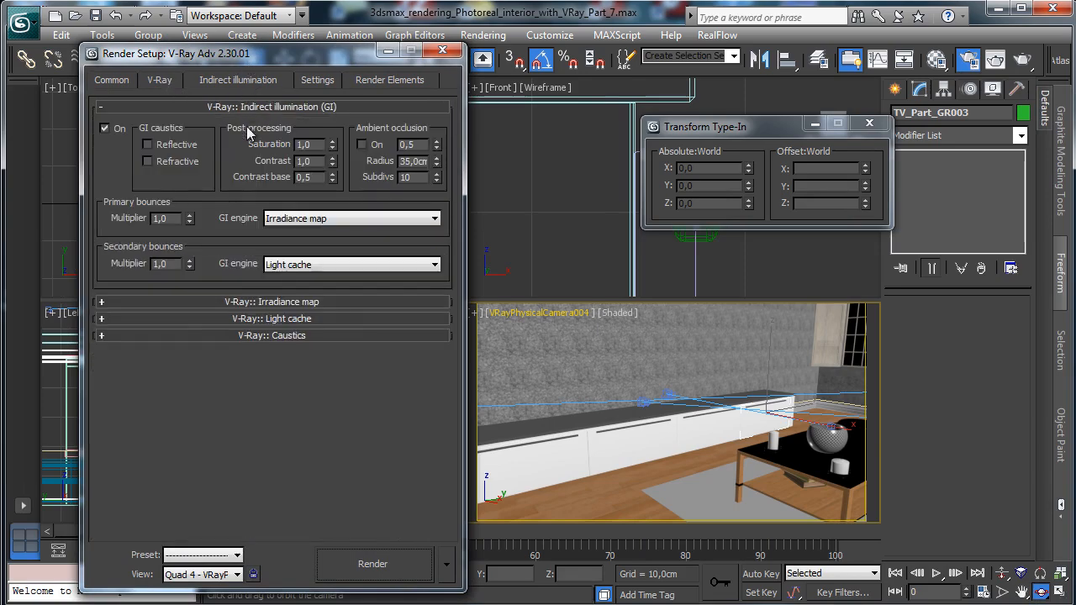
{"action": "left_click", "coordinate": [236, 301]}
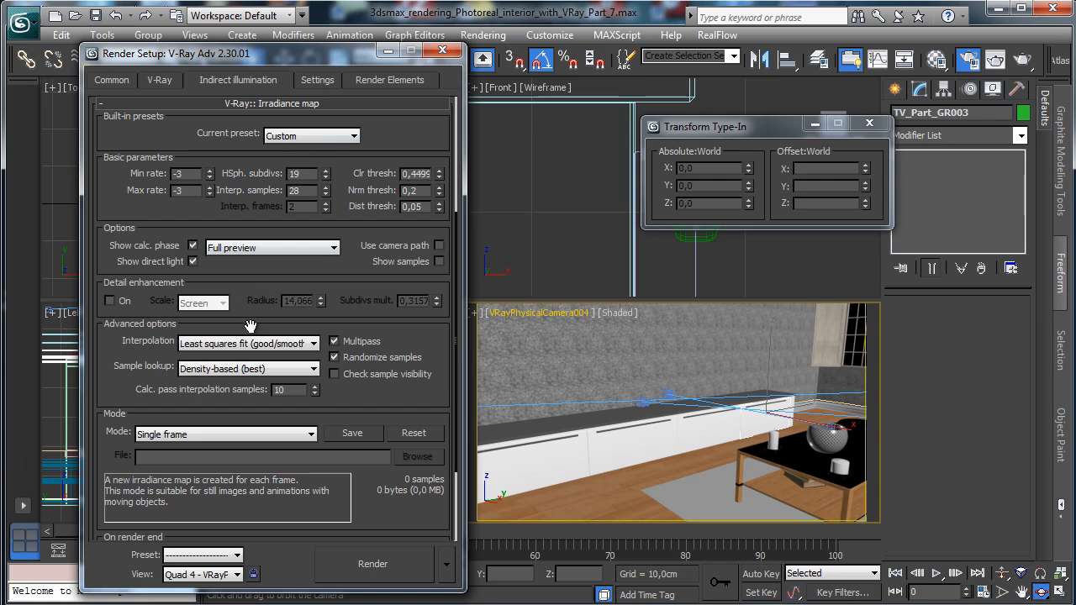
{"action": "left_click", "coordinate": [318, 80]}
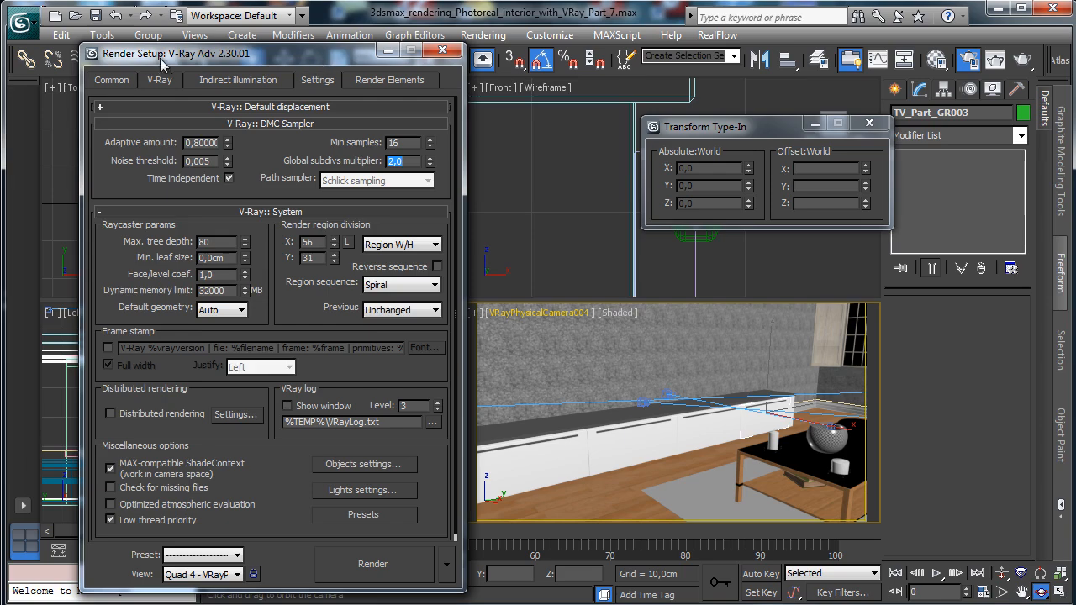
{"action": "left_click", "coordinate": [112, 80]}
{"action": "left_click", "coordinate": [396, 559]}
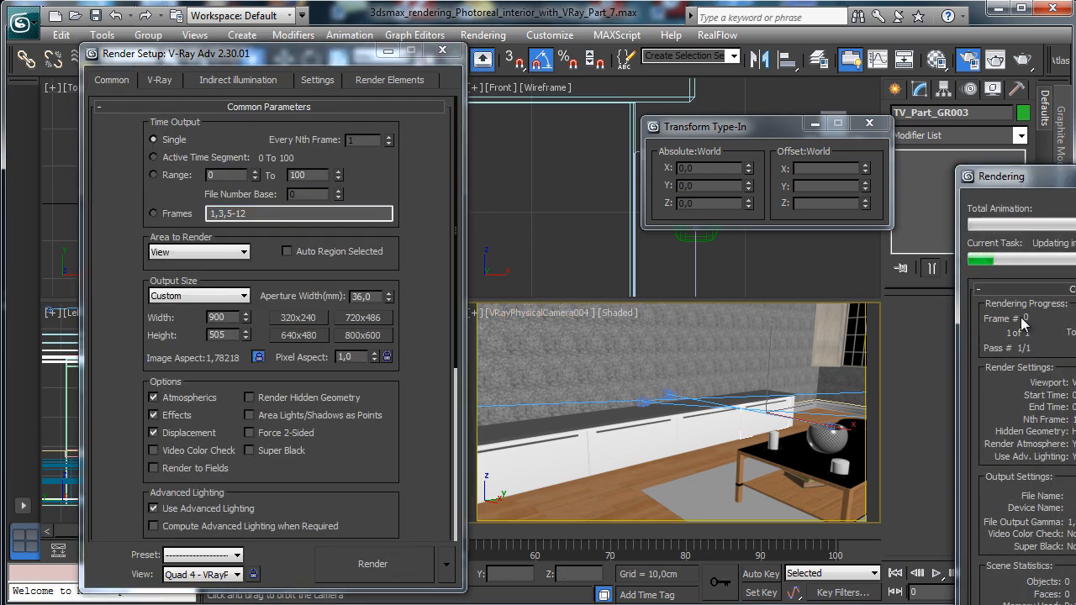
{"action": "left_click_drag", "start_coordinate": [1063, 186], "coordinate": [837, 39]}
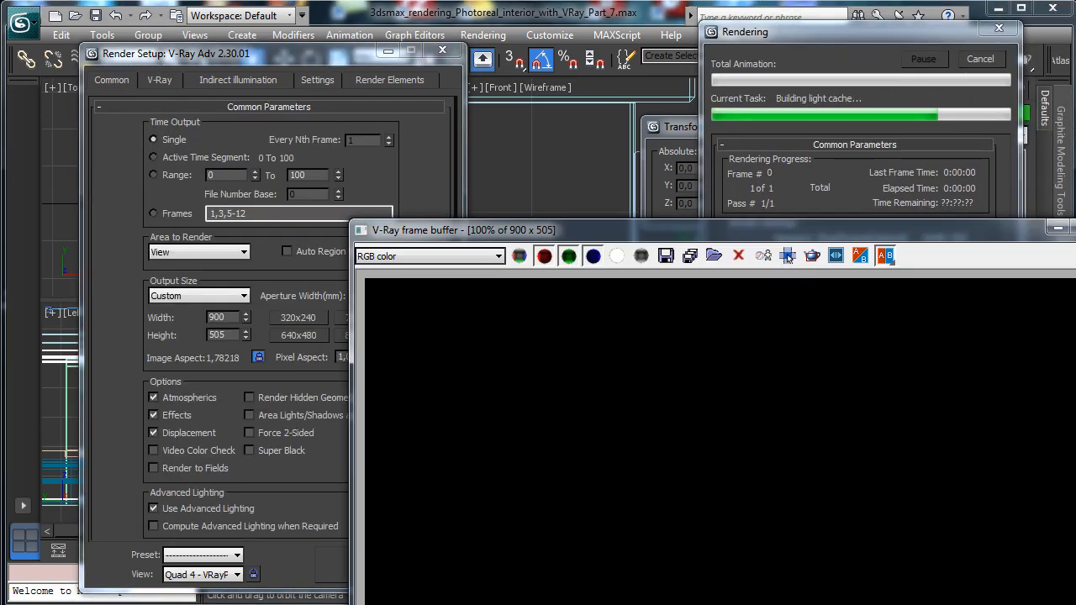
{"action": "left_click_drag", "start_coordinate": [670, 171], "coordinate": [366, 69]}
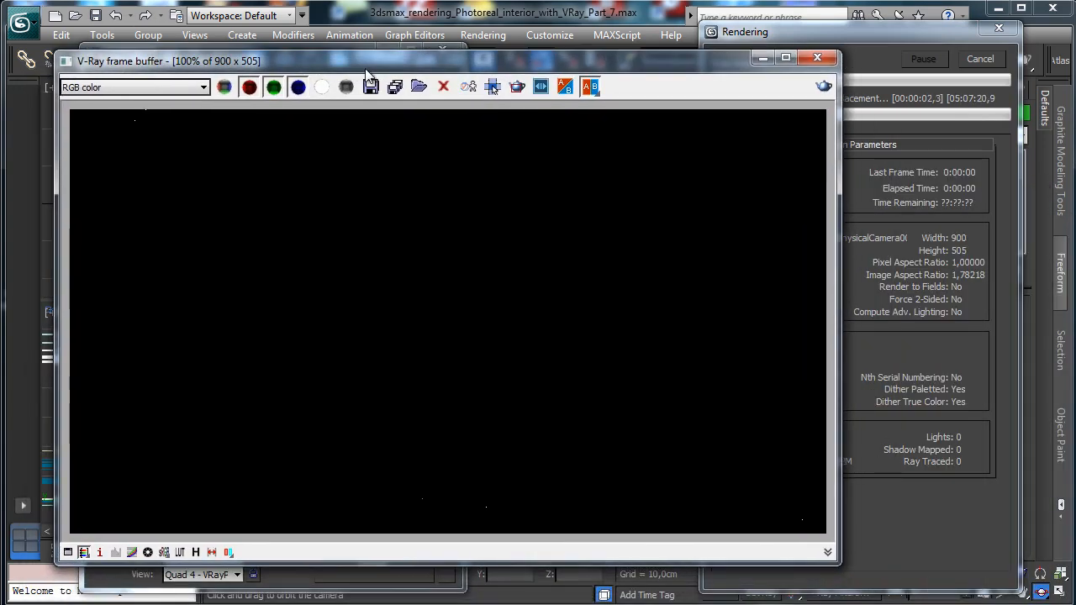
{"action": "left_click", "coordinate": [974, 63]}
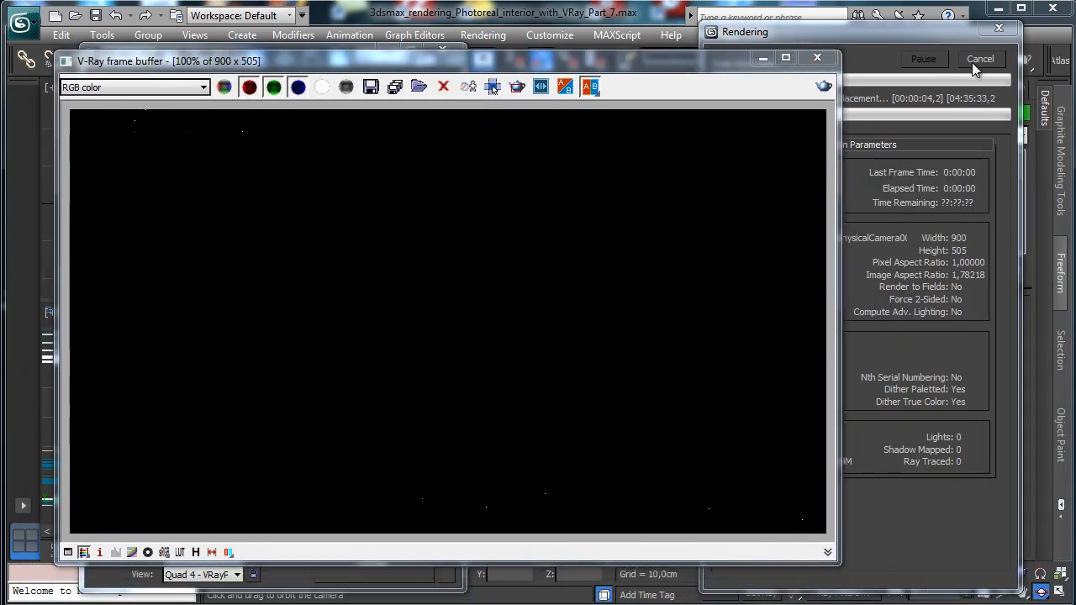
{"action": "left_click", "coordinate": [760, 60]}
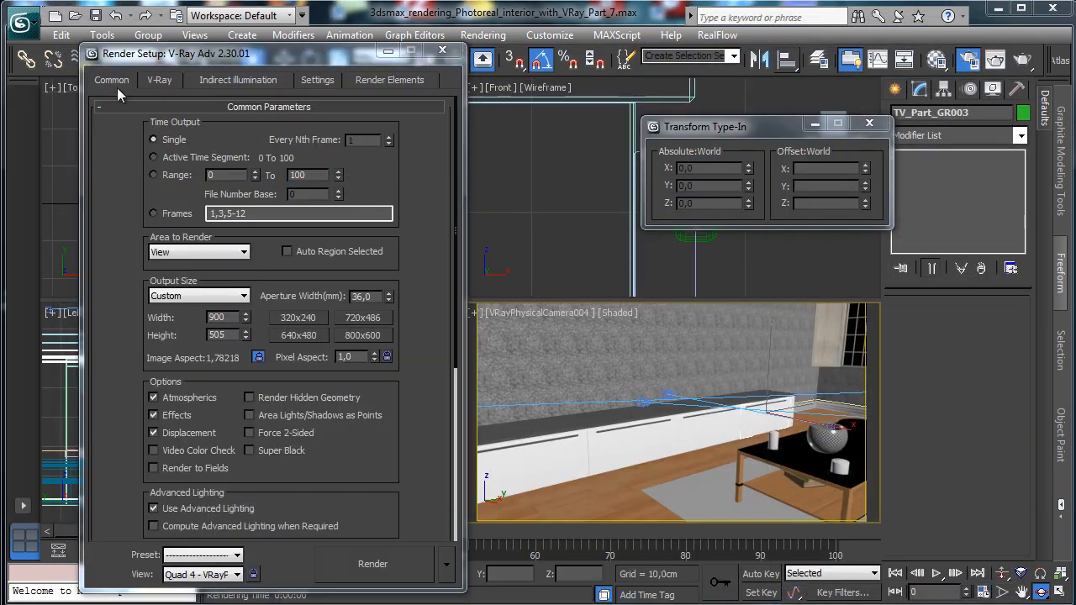
Turn off Displacement in the V-Ray global switches and render the VRayPhysicalCamera004 view.
{"action": "left_click", "coordinate": [159, 80]}
{"action": "left_click", "coordinate": [199, 156]}
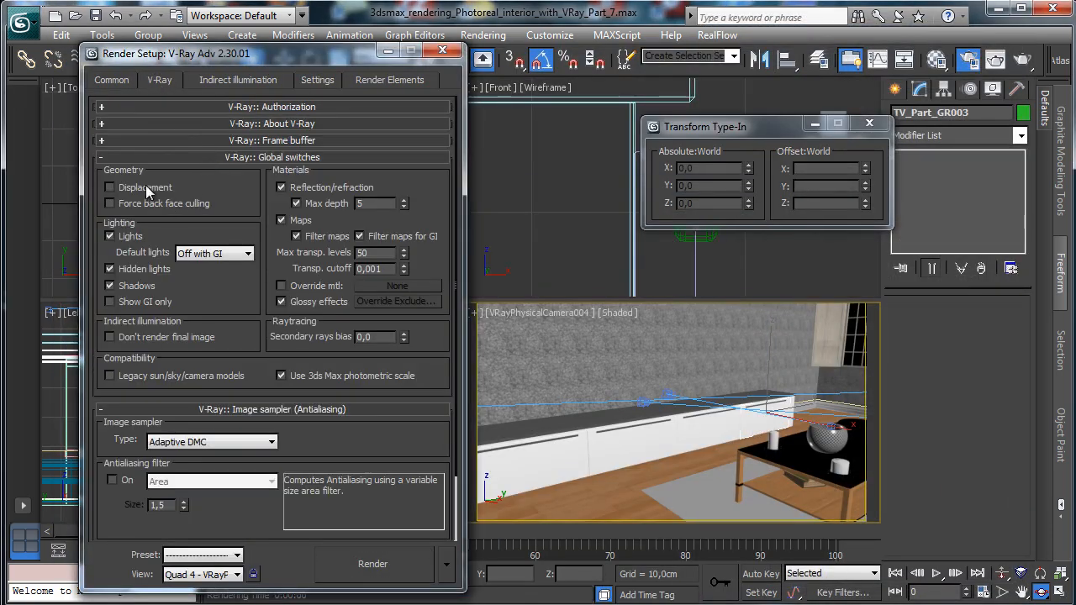
{"action": "left_click", "coordinate": [405, 553]}
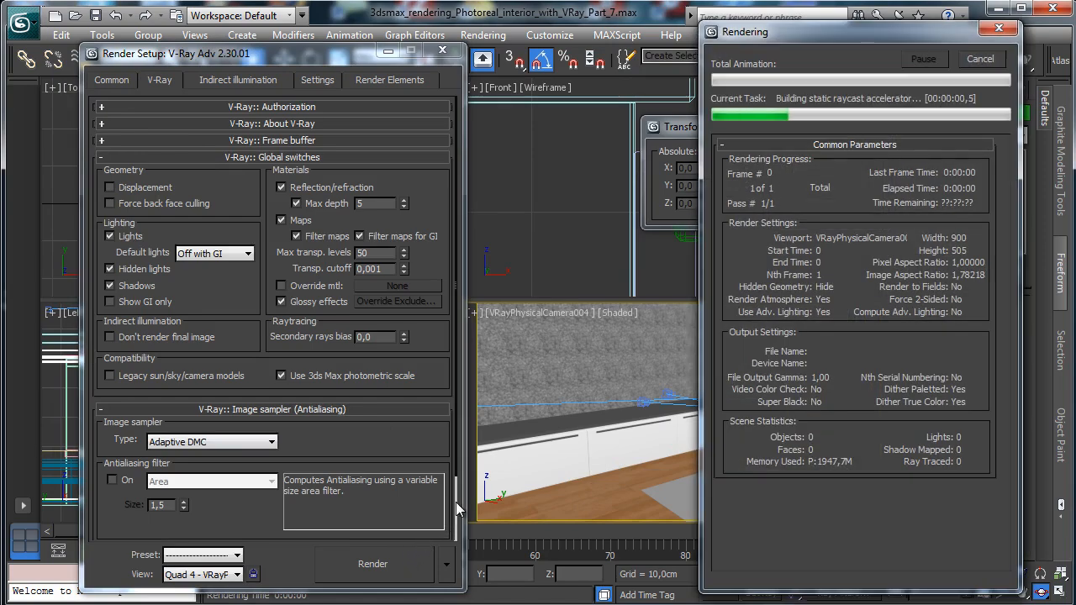
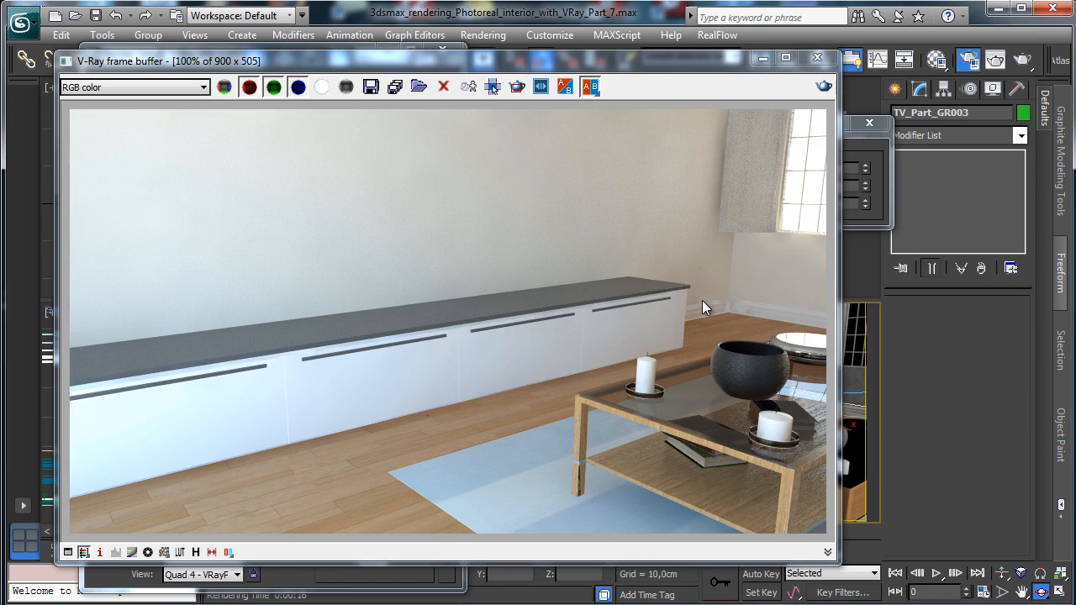
Set the refraction IOR of the TV_Furni_MetalGlossy material to 8,0.
{"action": "left_click", "coordinate": [936, 59]}
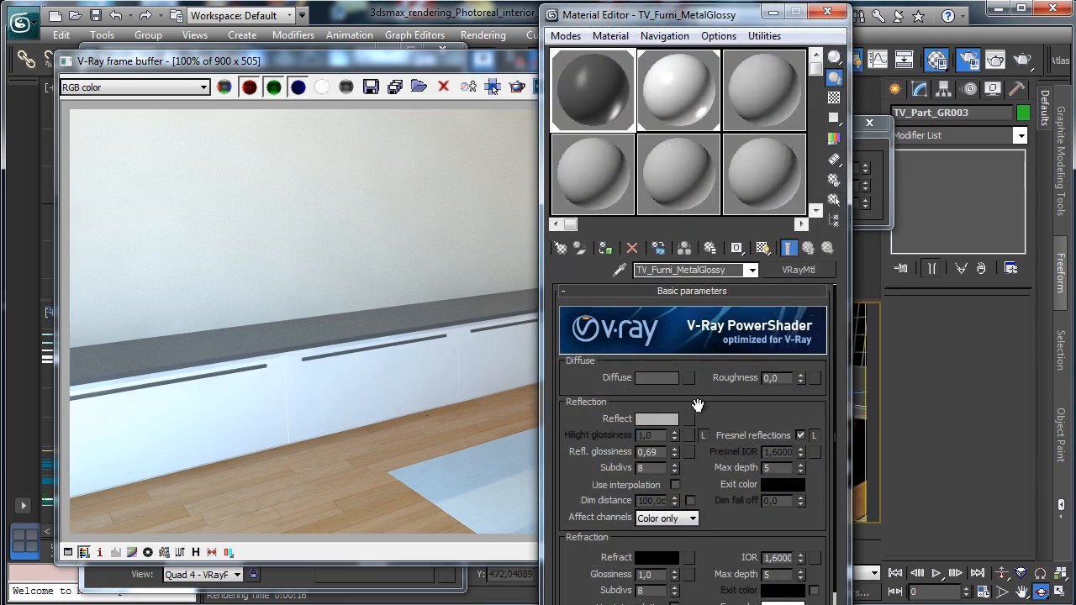
{"action": "double_click", "coordinate": [780, 558]}
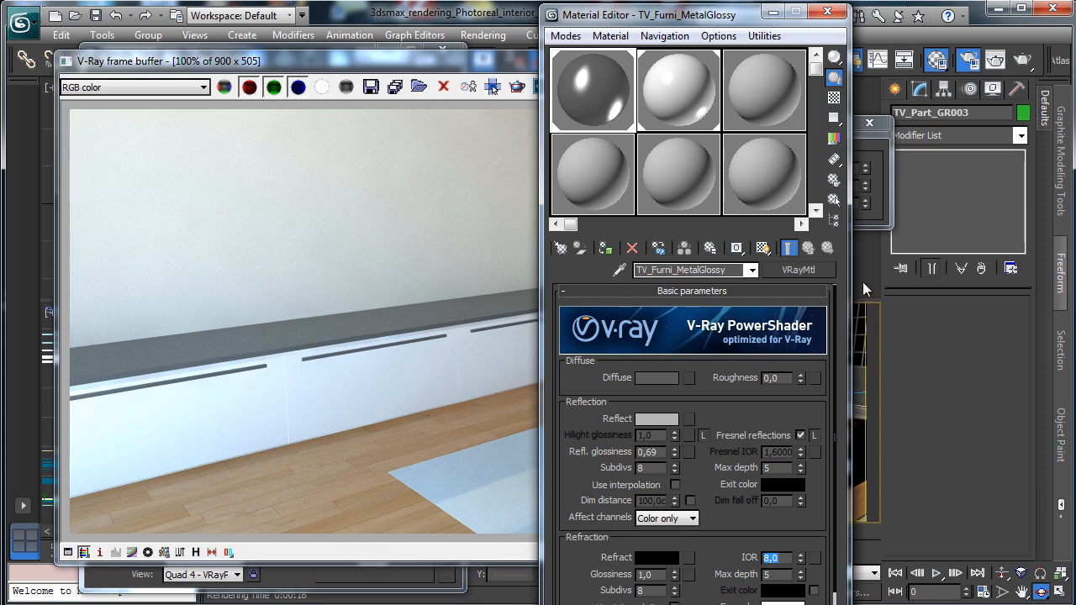
Set the TV_White material's refraction IOR to 2,2 and its reflection glossiness to about 0,9.
{"action": "left_click", "coordinate": [671, 96]}
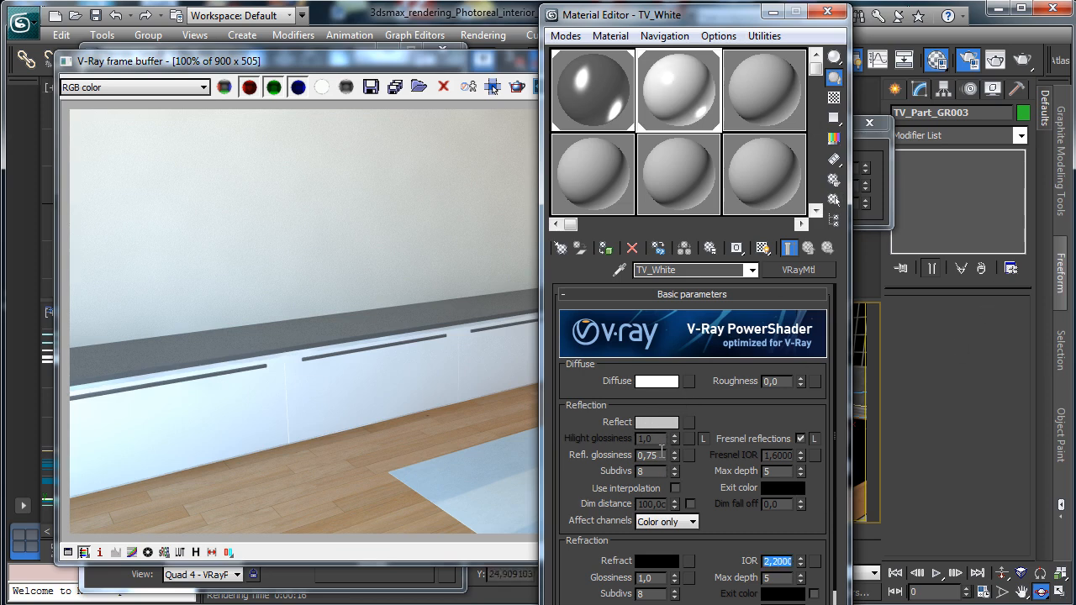
{"action": "left_click", "coordinate": [704, 426]}
{"action": "type", "text": "0,89"}
{"action": "key", "text": "Return"}
Render the camera view again with the updated materials, and close the frame buffer and the render setup.
{"action": "left_click", "coordinate": [478, 71]}
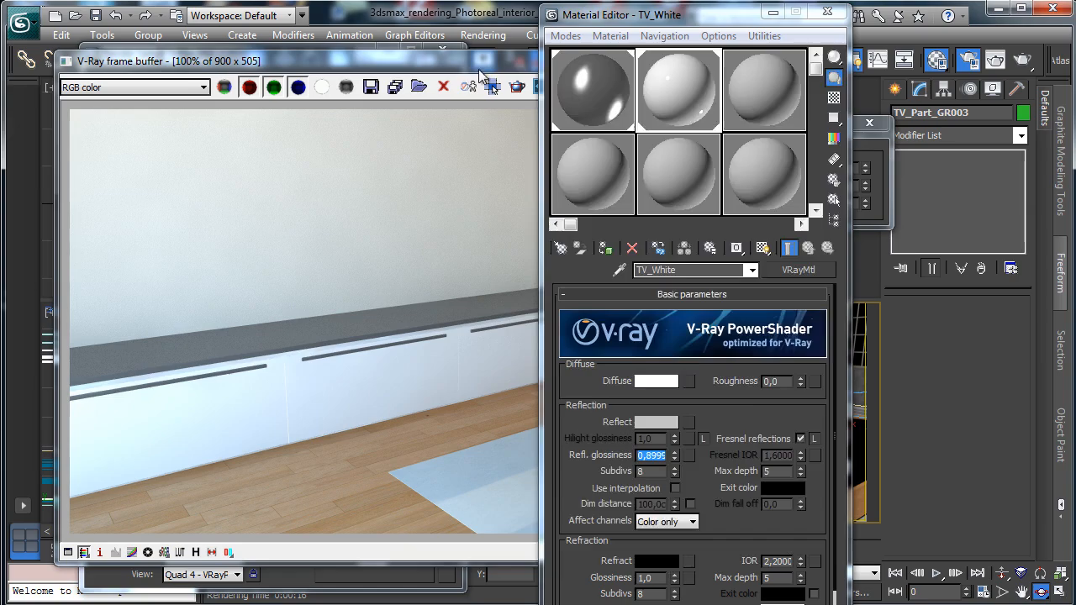
{"action": "left_click", "coordinate": [813, 86]}
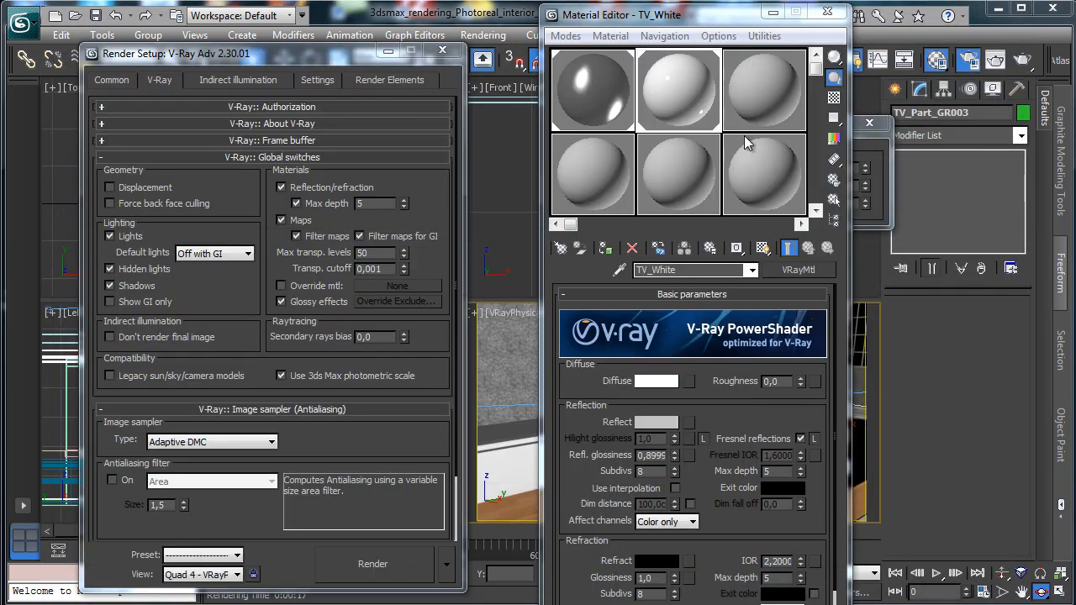
{"action": "left_click", "coordinate": [442, 51]}
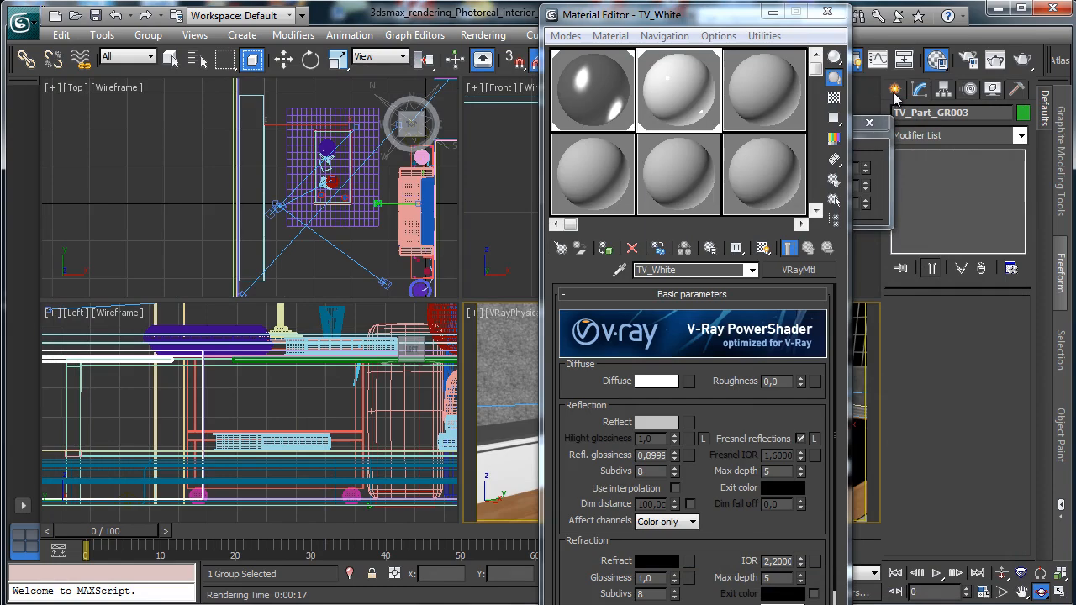
Create a teapot with a radius of about 41 cm over the TV unit in the Top viewport.
{"action": "left_click", "coordinate": [894, 90]}
{"action": "left_click", "coordinate": [941, 139]}
{"action": "left_click", "coordinate": [933, 151]}
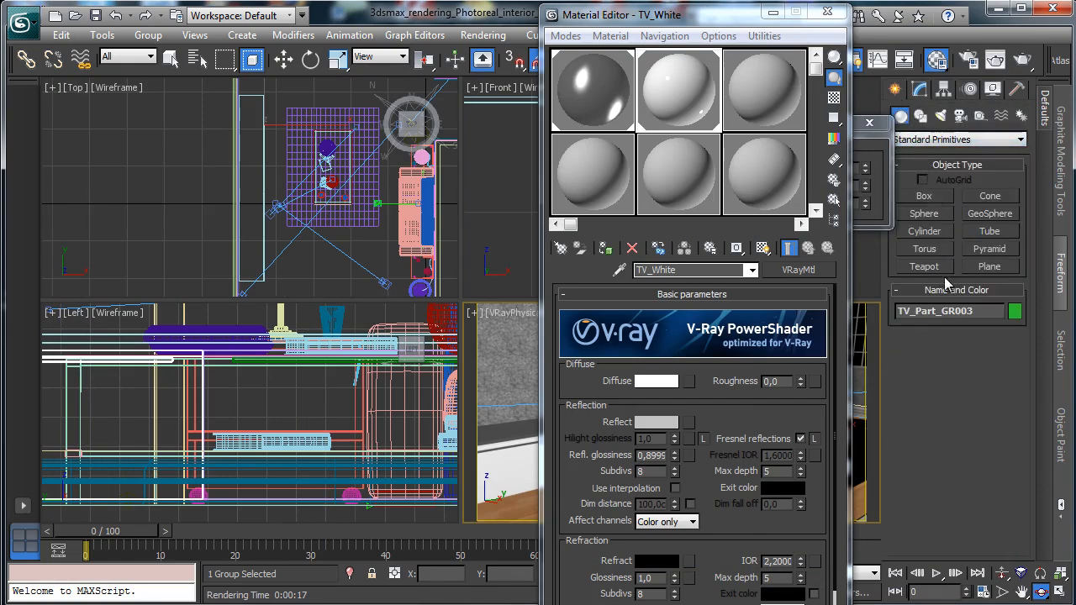
{"action": "left_click", "coordinate": [925, 267]}
{"action": "left_click_drag", "start_coordinate": [247, 227], "coordinate": [250, 227]}
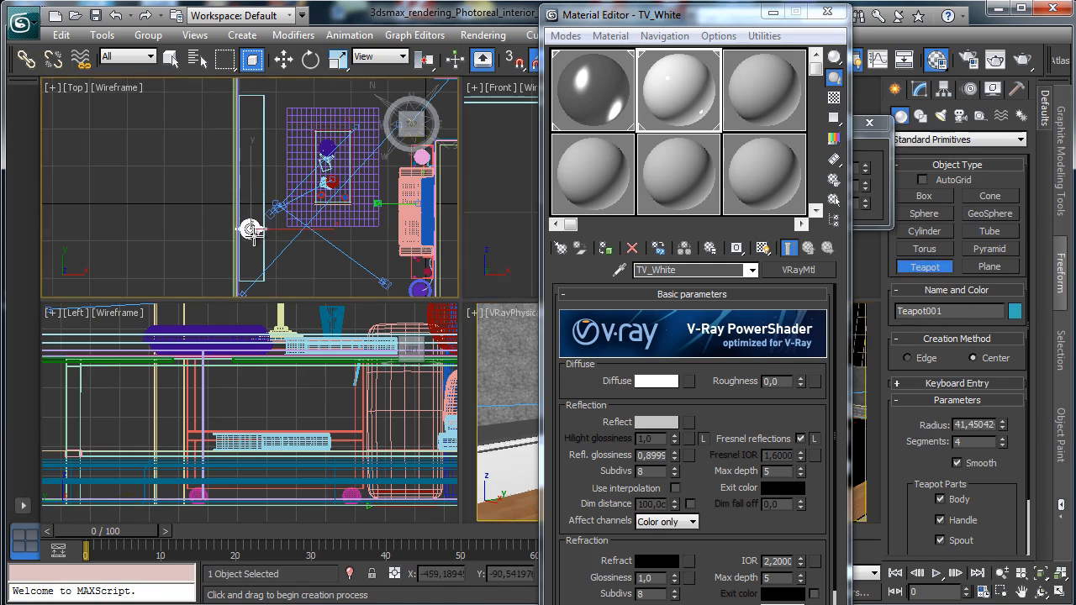
Rotate the teapot 75 degrees about Z and raise it to about Z 52,46 cm so it stands on the TV unit.
{"action": "key", "text": "e"}
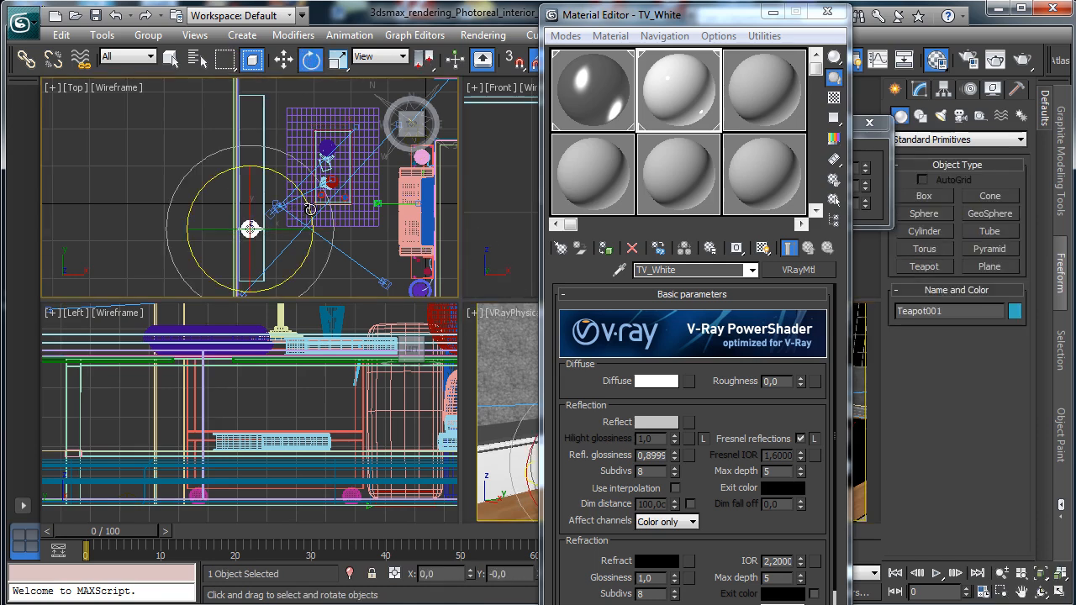
{"action": "left_click_drag", "start_coordinate": [311, 210], "coordinate": [299, 155]}
{"action": "left_click_drag", "start_coordinate": [680, 17], "coordinate": [899, 34]}
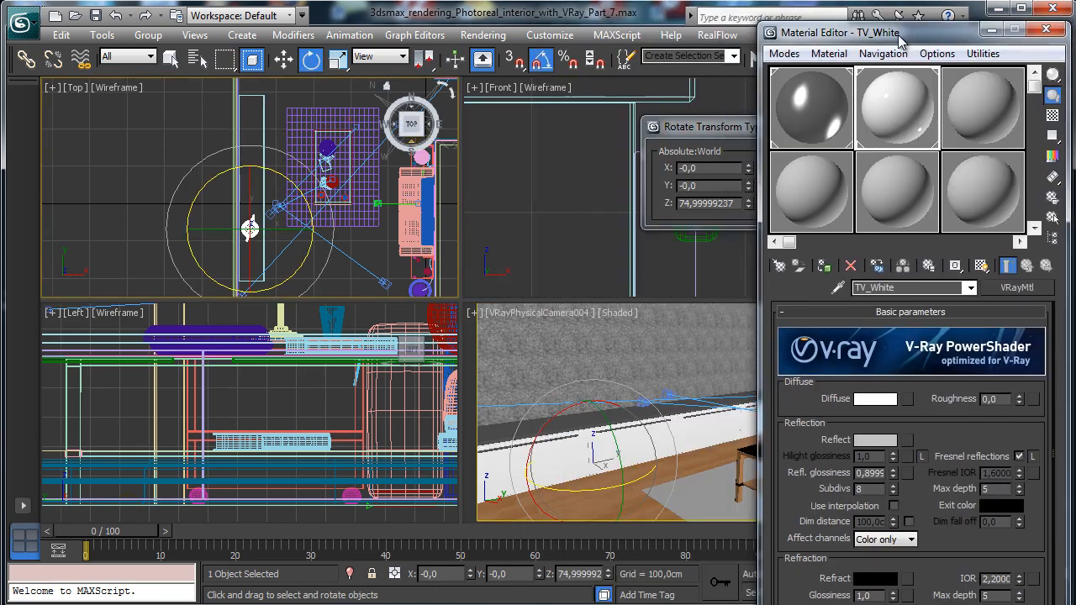
{"action": "left_click", "coordinate": [283, 58]}
{"action": "left_click", "coordinate": [596, 350]}
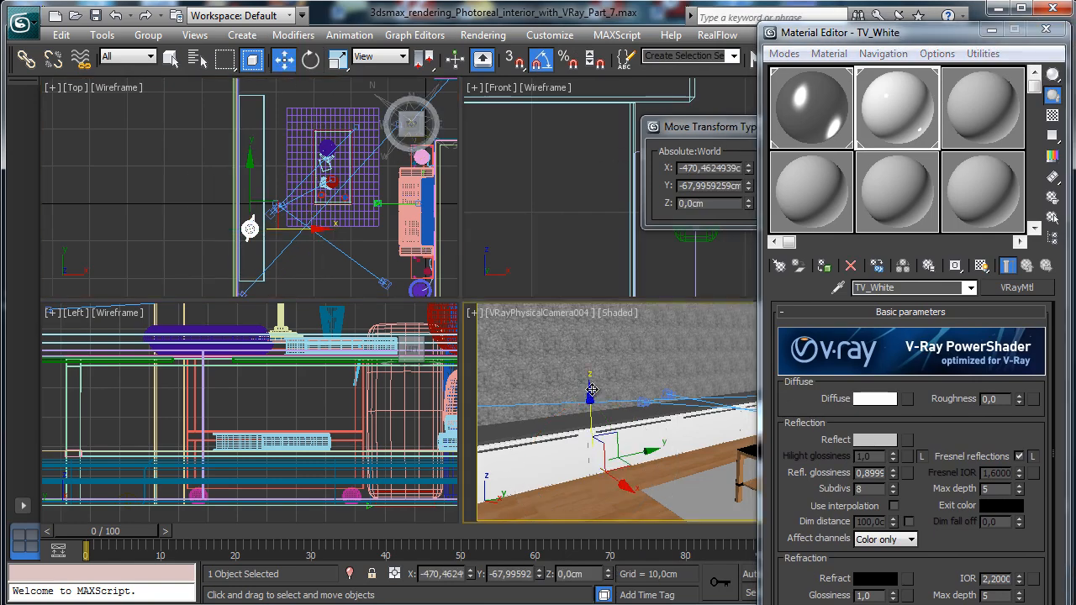
{"action": "left_click_drag", "start_coordinate": [597, 350], "coordinate": [597, 363]}
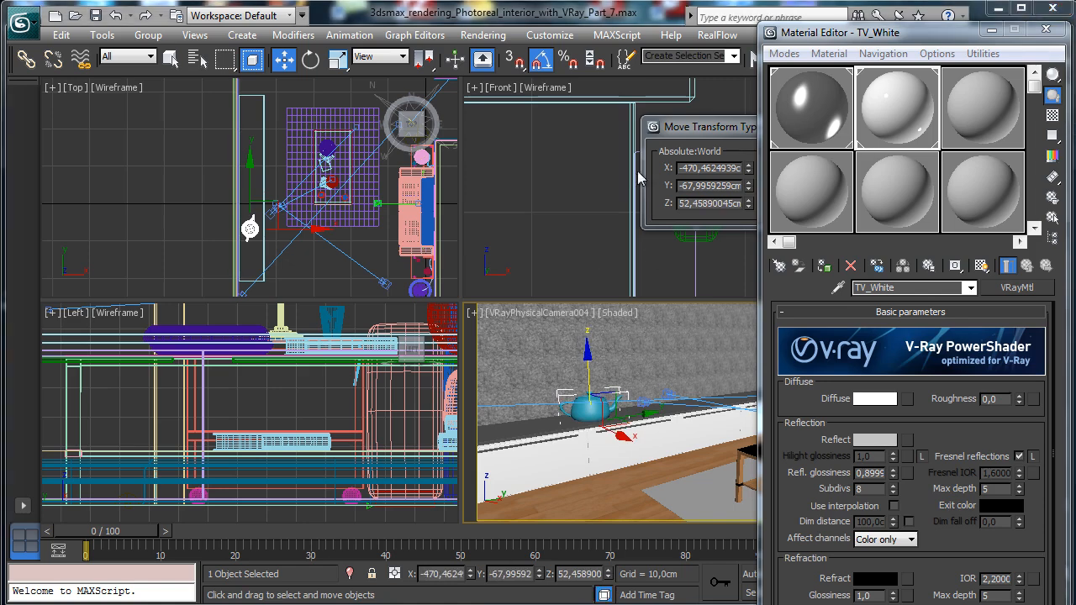
Render only a region around the teapot and the front part of the TV unit in the V-Ray frame buffer.
{"action": "key", "text": "shift+q"}
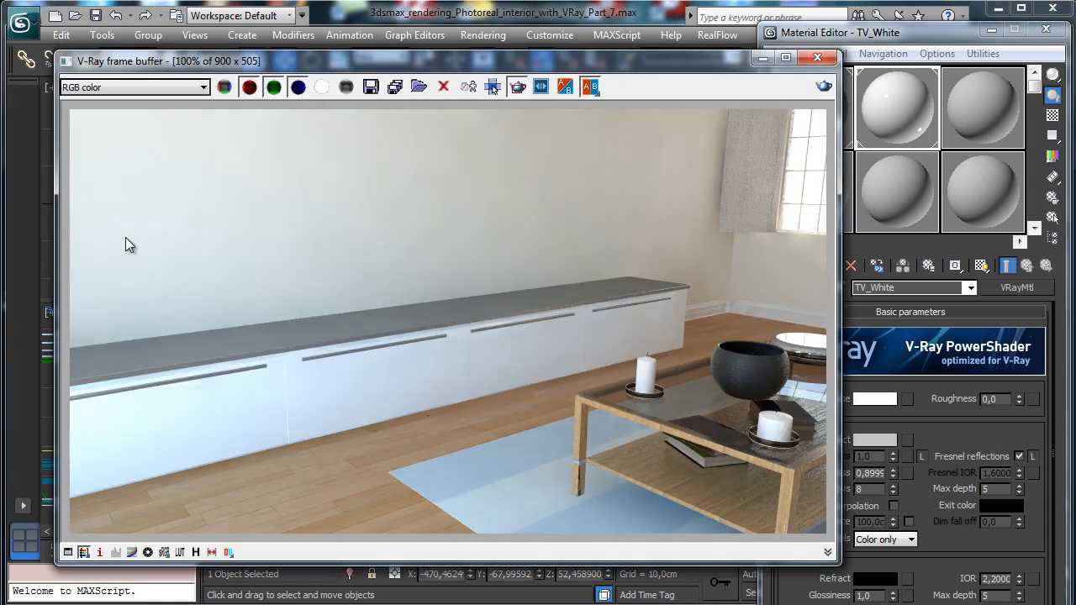
{"action": "left_click_drag", "start_coordinate": [125, 237], "coordinate": [419, 491]}
{"action": "left_click", "coordinate": [824, 87]}
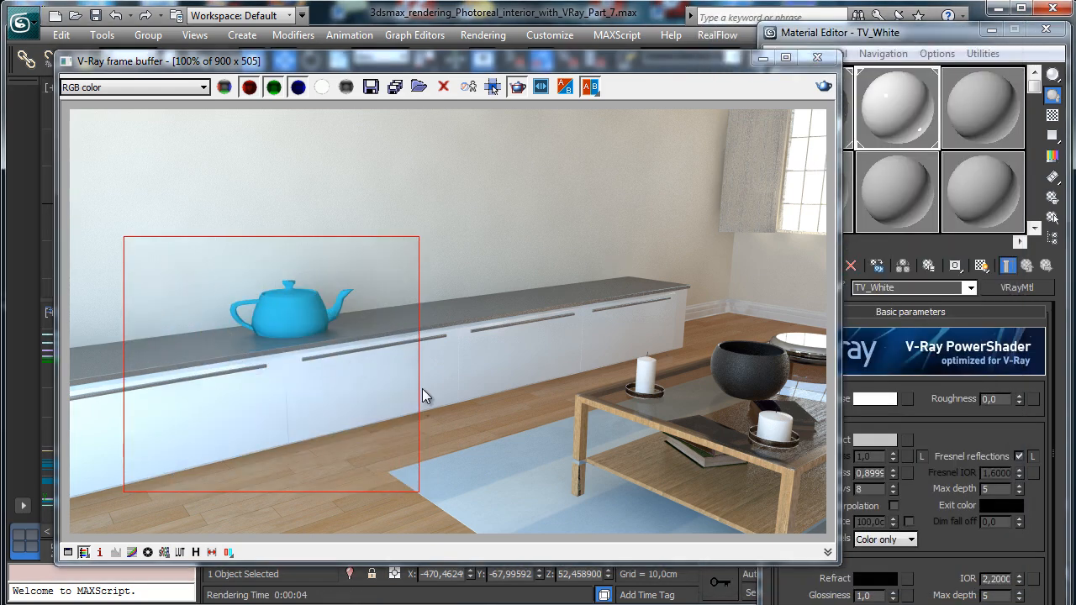
Brighten the reflection color of the TV_Furni_MetalGlossy material to a light grey above value 170.
{"action": "left_click_drag", "start_coordinate": [889, 32], "coordinate": [870, 20]}
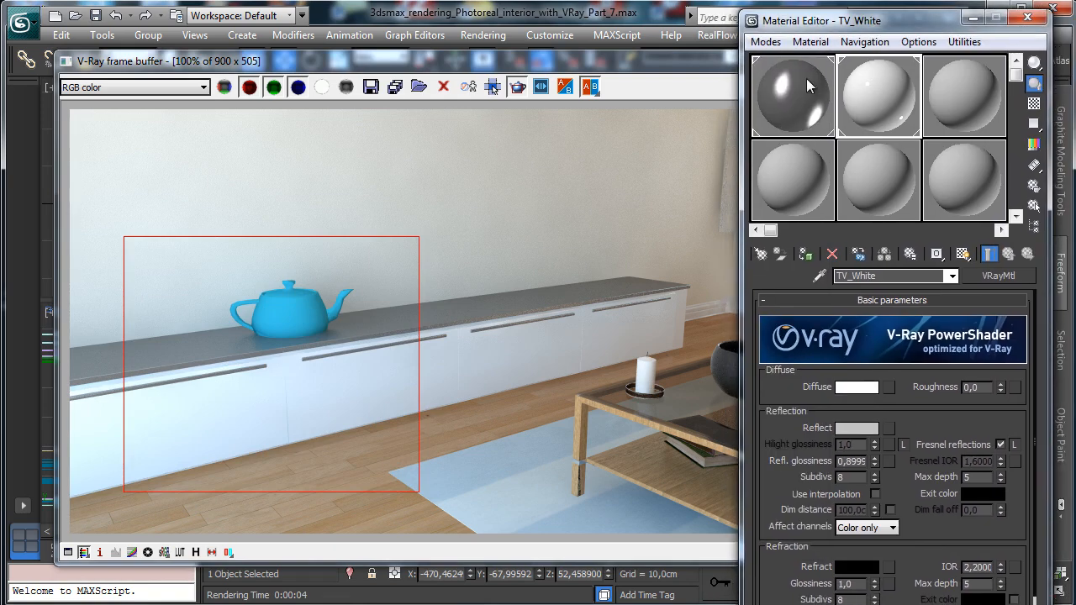
{"action": "left_click", "coordinate": [806, 78]}
{"action": "left_click", "coordinate": [859, 426]}
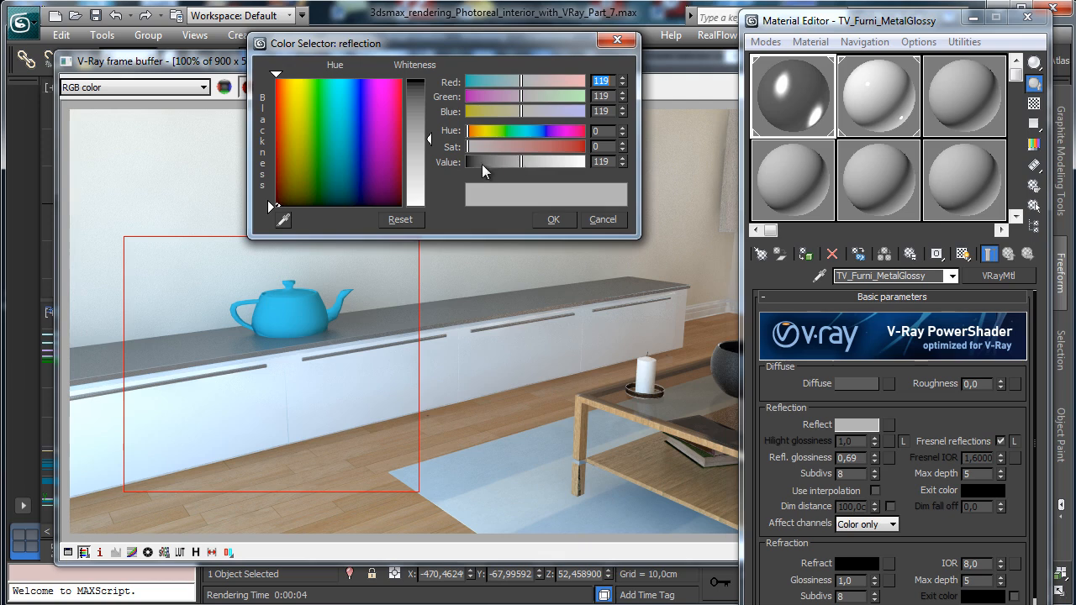
{"action": "left_click_drag", "start_coordinate": [543, 161], "coordinate": [562, 161]}
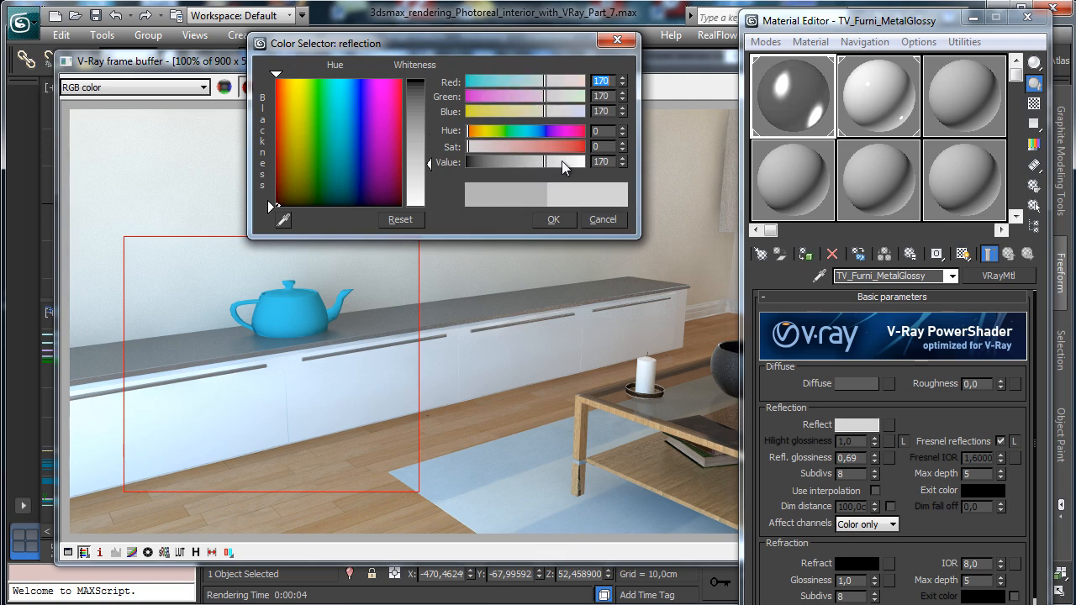
{"action": "left_click", "coordinate": [552, 219]}
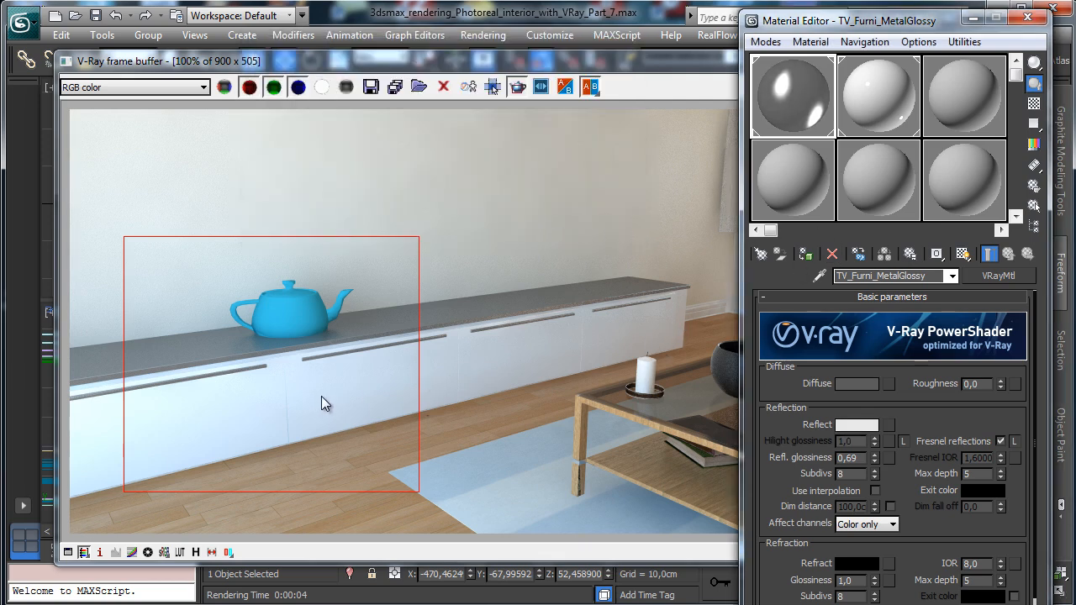
Brighten the reflection color of the TV_White material to a value of 209.
{"action": "left_click", "coordinate": [877, 97]}
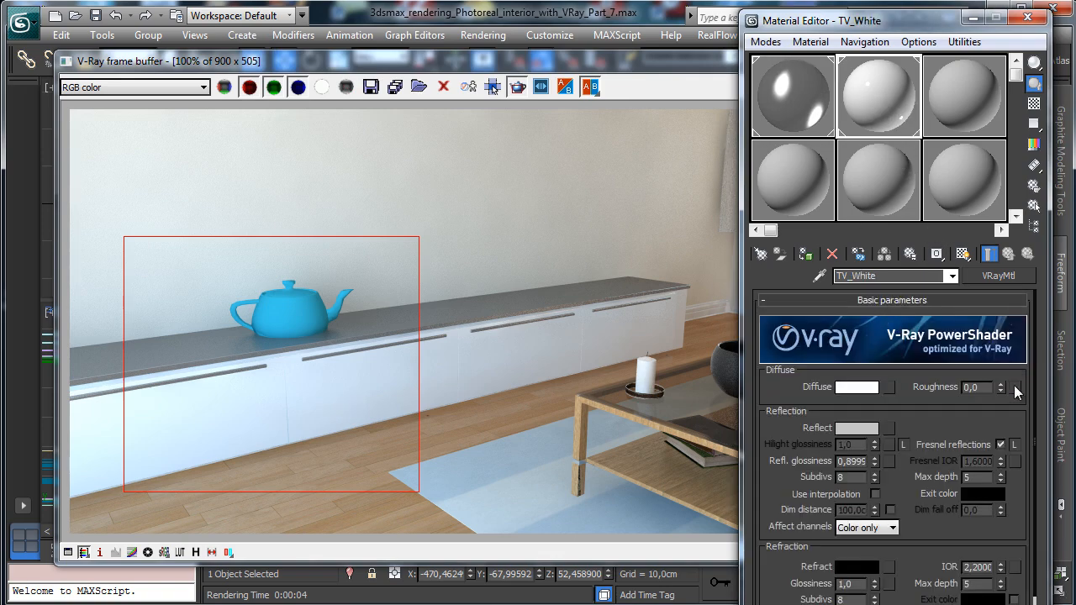
{"action": "scroll", "coordinate": [940, 401], "scroll_direction": "down", "scroll_amount": 2}
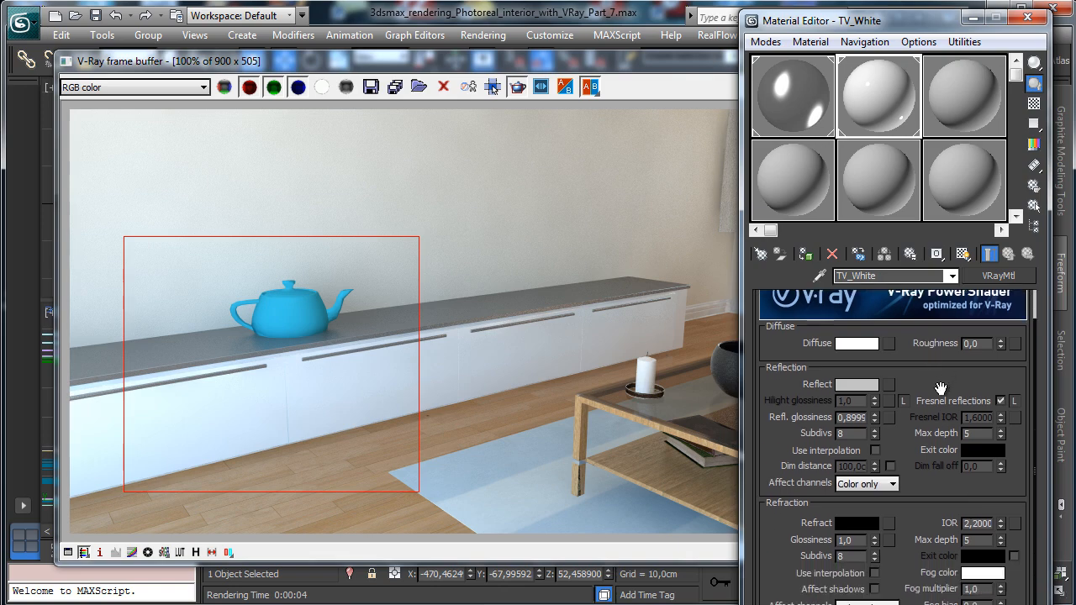
{"action": "left_click", "coordinate": [856, 384]}
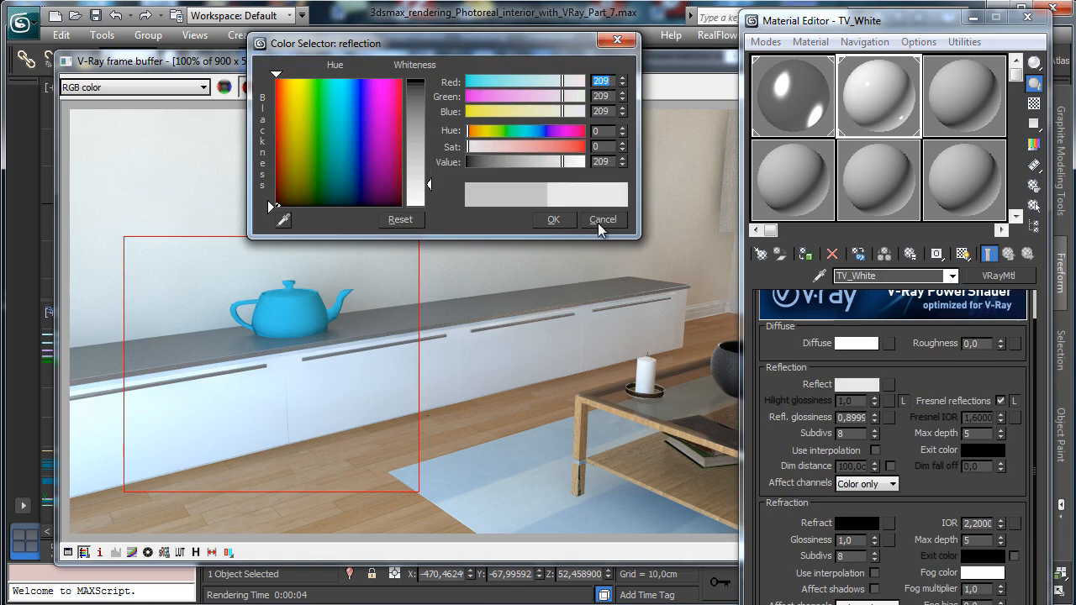
Accept the TV_White material's reflection colour and delete the blue teapot from the cabinet top.
{"action": "left_click", "coordinate": [557, 221]}
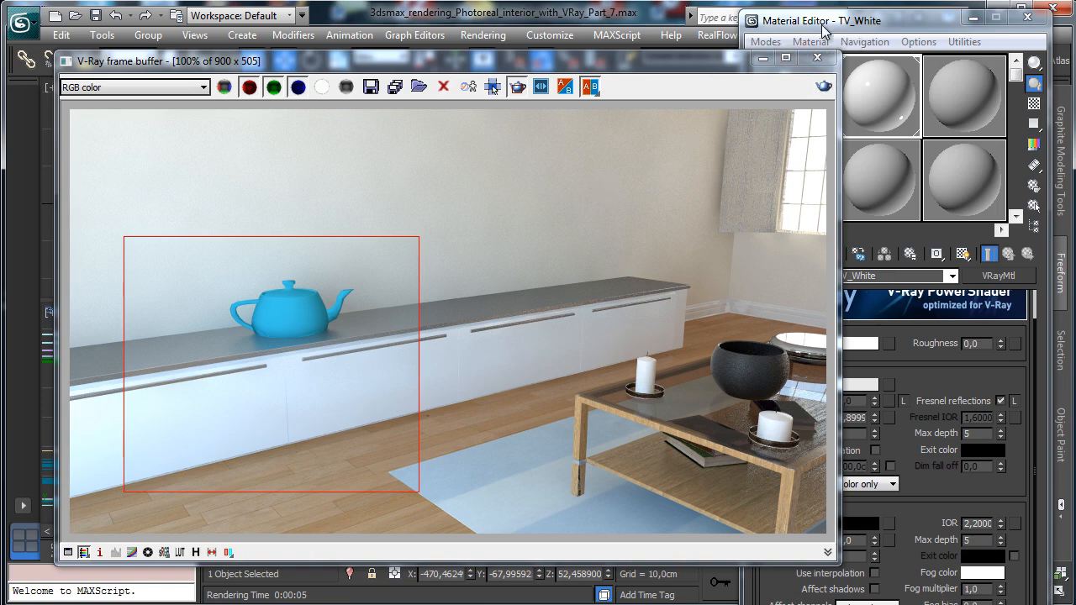
{"action": "left_click", "coordinate": [816, 57]}
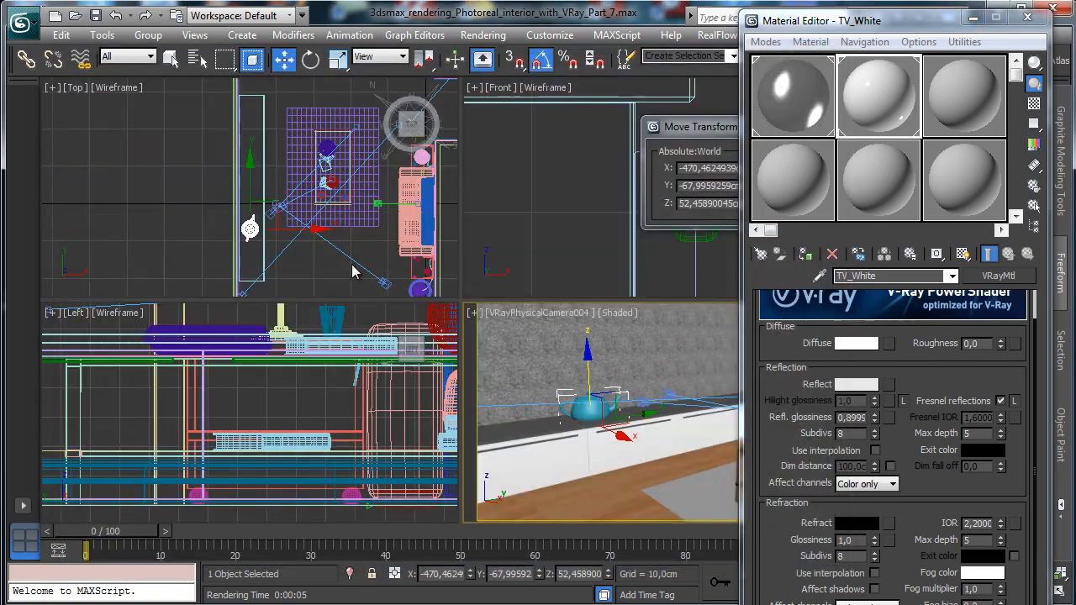
{"action": "key", "text": "Delete"}
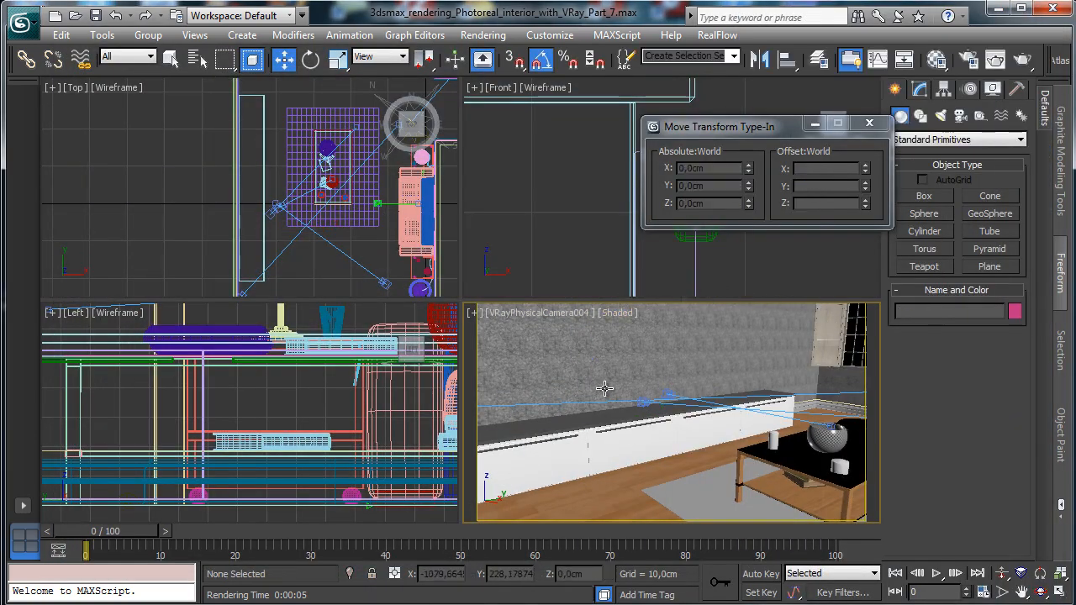
Switch the VRayPhysicalCamera004 viewport to Perspective and select the dark top of the TV cabinet.
{"action": "right_click", "coordinate": [577, 412]}
{"action": "left_click", "coordinate": [516, 437]}
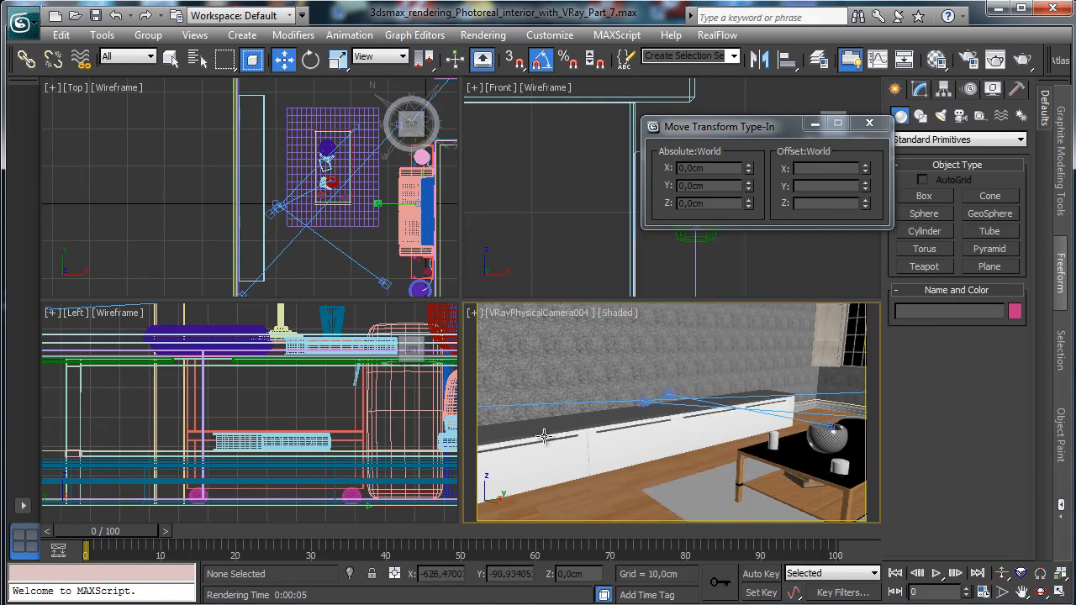
{"action": "left_click", "coordinate": [1063, 576]}
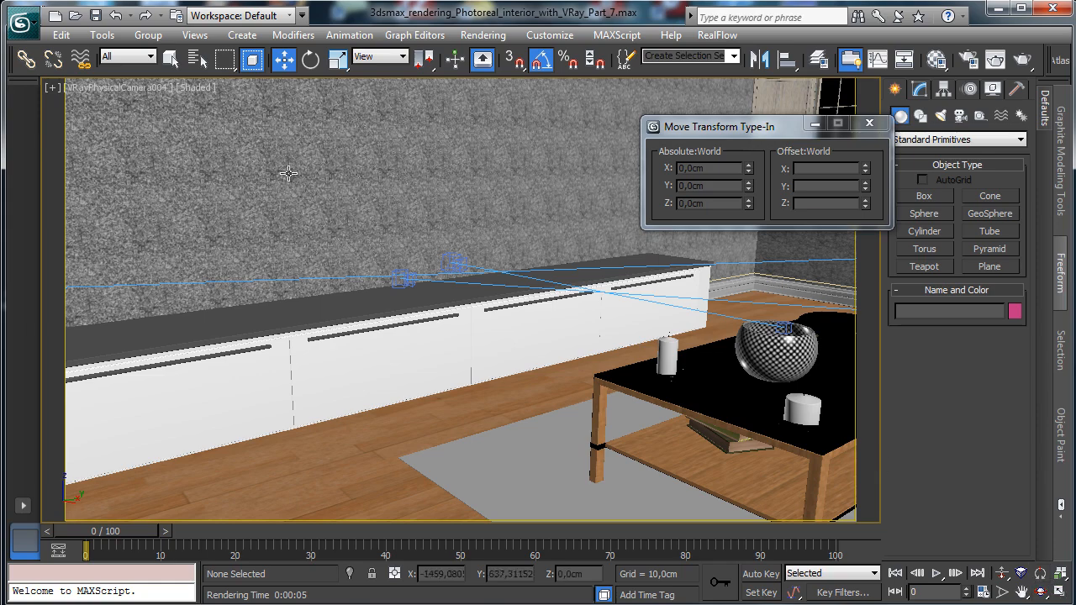
{"action": "left_click", "coordinate": [105, 89]}
{"action": "left_click", "coordinate": [154, 149]}
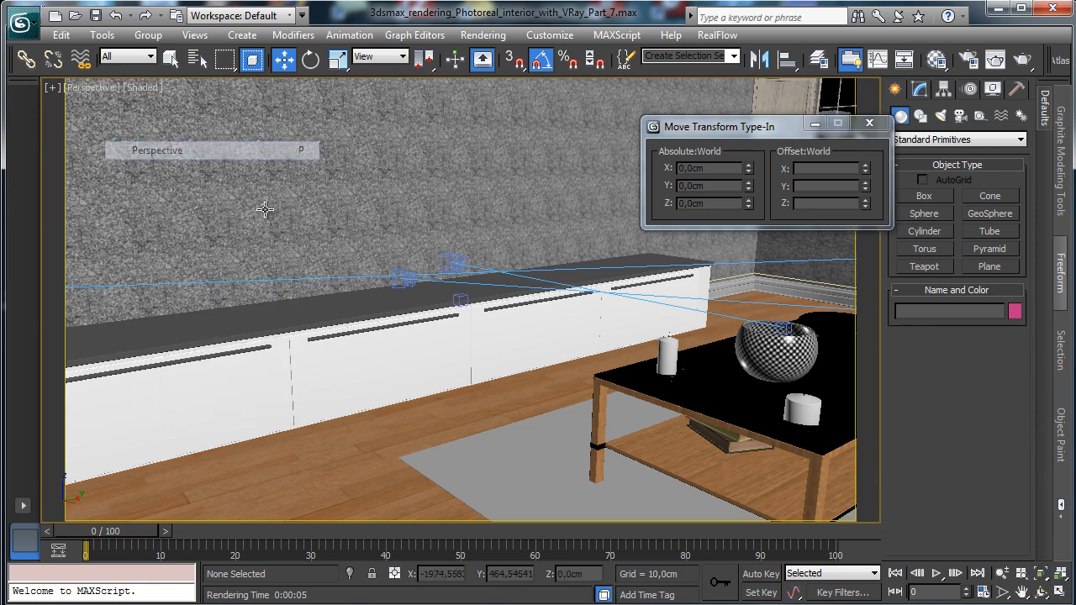
{"action": "left_click", "coordinate": [368, 304]}
{"action": "left_click", "coordinate": [1039, 593]}
{"action": "left_click_drag", "start_coordinate": [444, 324], "coordinate": [478, 331]}
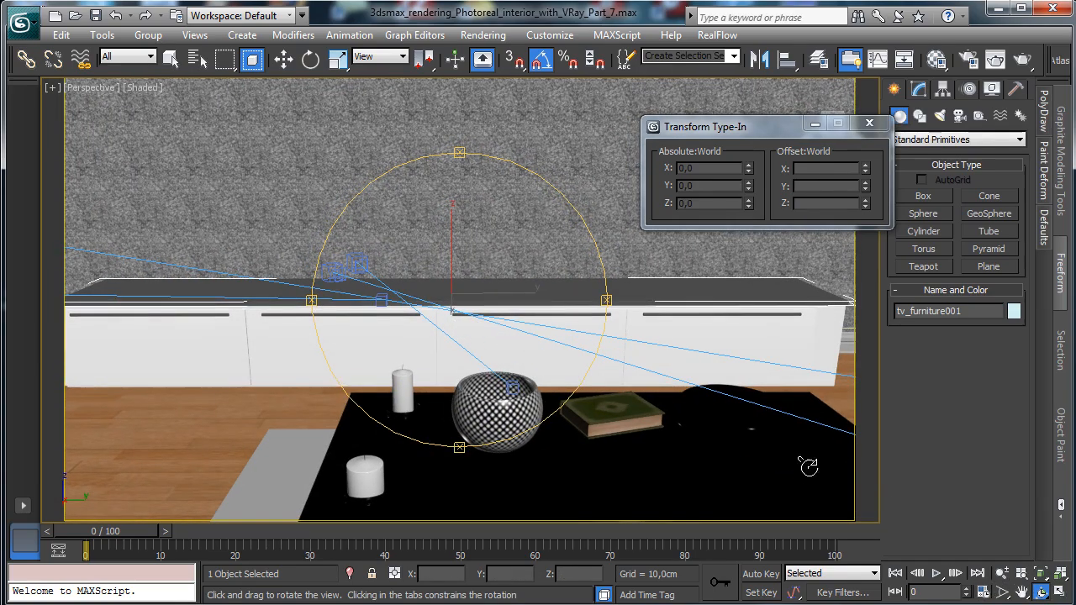
{"action": "left_click", "coordinate": [1001, 573]}
{"action": "left_click_drag", "start_coordinate": [310, 302], "coordinate": [393, 309]}
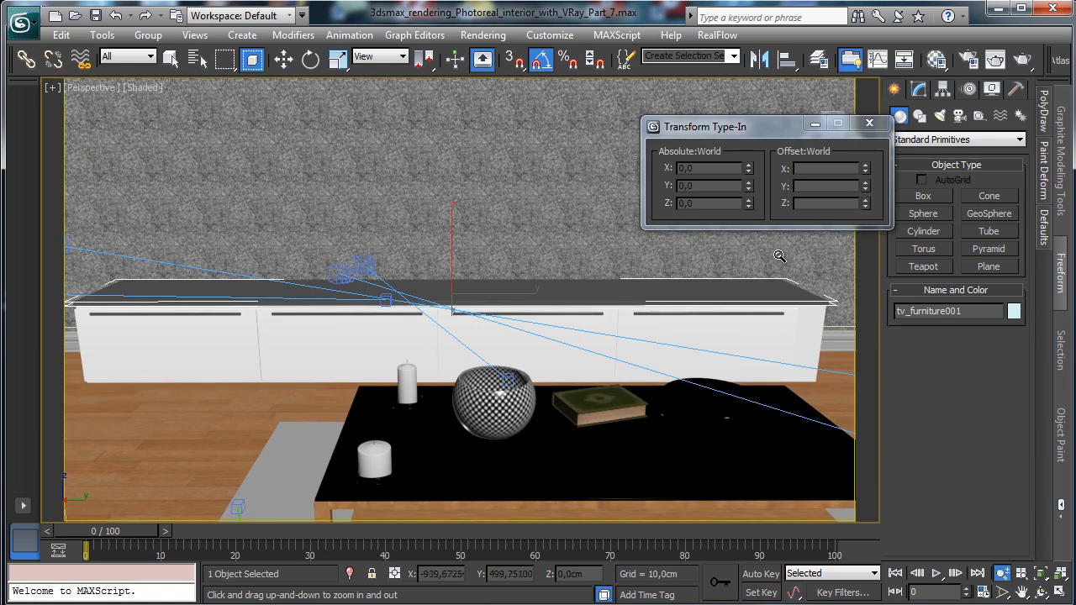
{"action": "left_click", "coordinate": [1060, 592]}
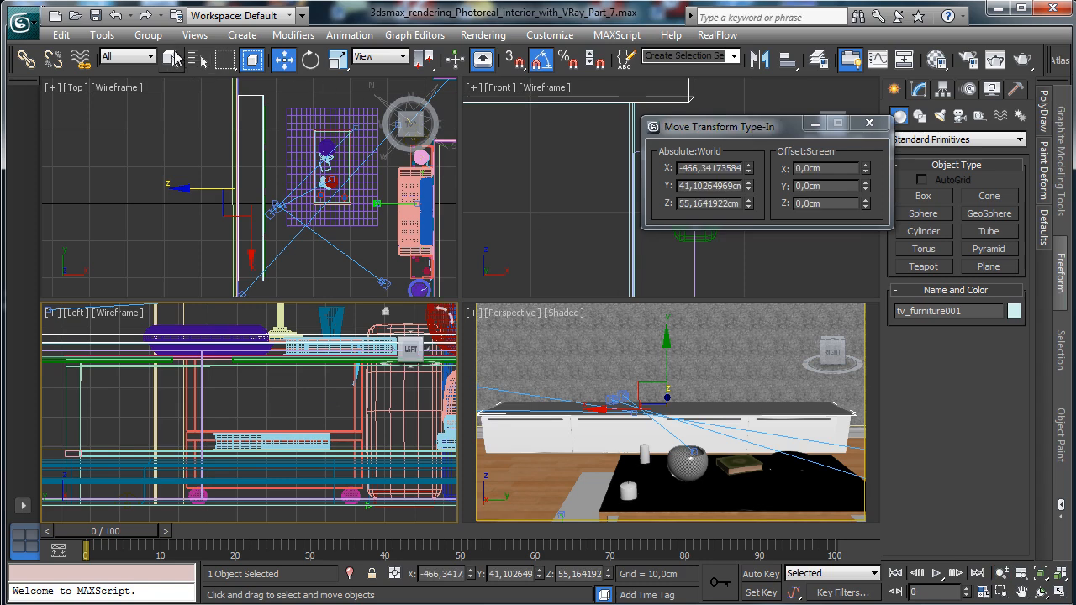
Add the four white drawer fronts to the cabinet top selection and isolate all five objects.
{"action": "left_click", "coordinate": [170, 57]}
{"action": "left_click", "coordinate": [701, 407]}
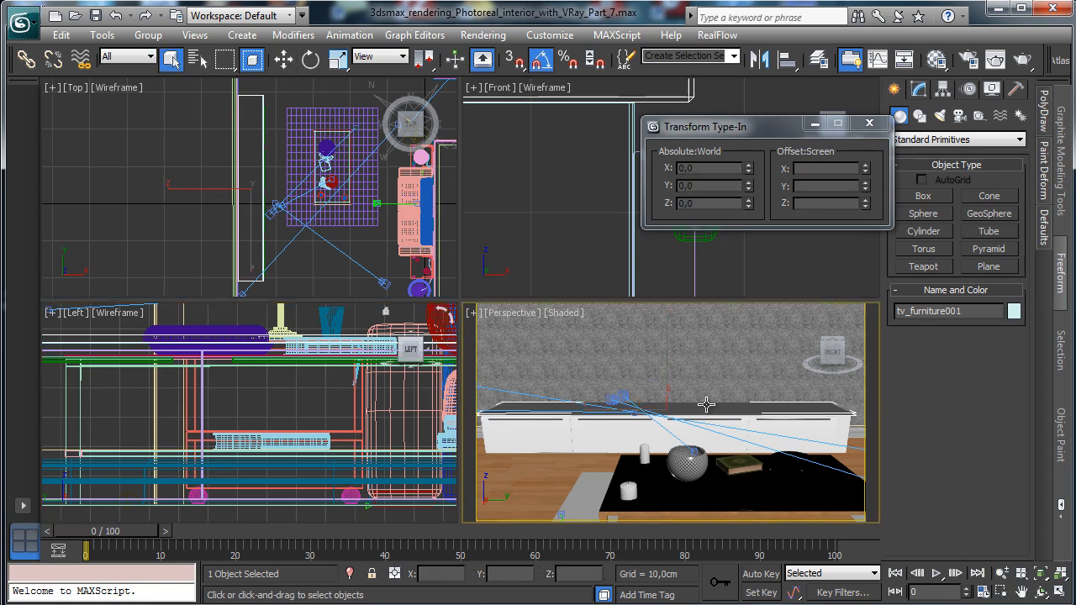
{"action": "left_click", "coordinate": [794, 427], "text": "ctrl"}
{"action": "left_click", "coordinate": [688, 430], "text": "ctrl"}
{"action": "left_click", "coordinate": [605, 432], "text": "ctrl"}
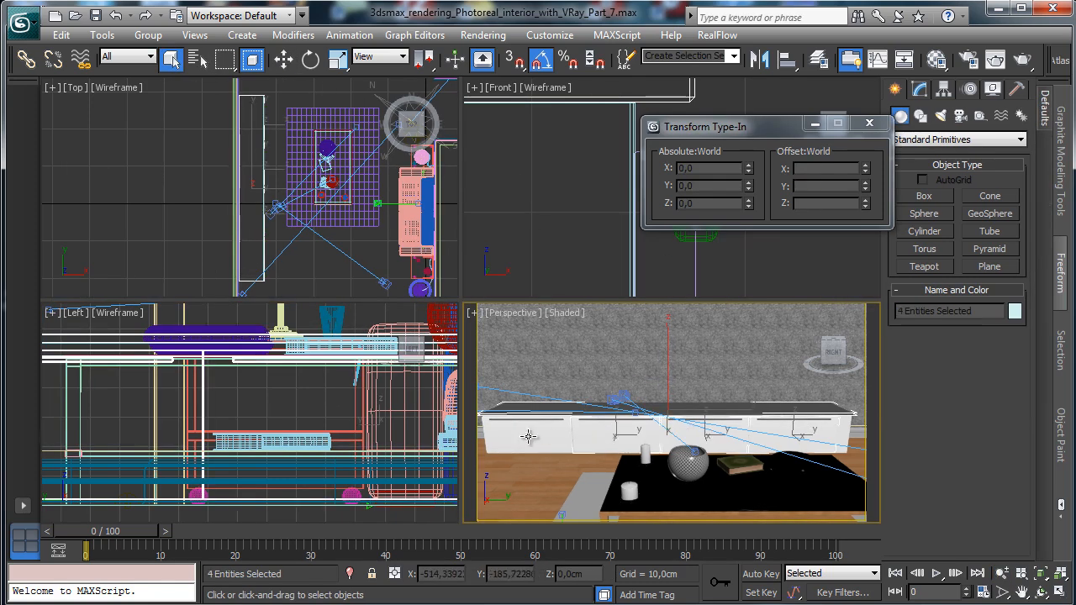
{"action": "left_click", "coordinate": [529, 433], "text": "ctrl"}
{"action": "left_click", "coordinate": [349, 574]}
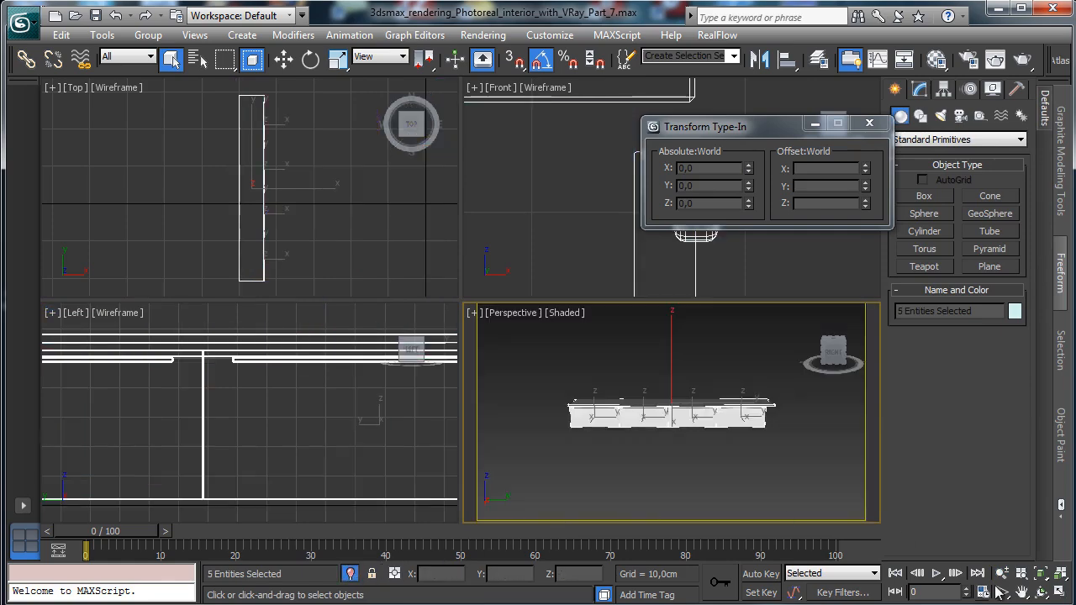
Draw a thin box alongside the cabinet in the Top view, about 234 cm long, 16 cm wide and 83 cm high.
{"action": "left_click", "coordinate": [1040, 590]}
{"action": "left_click_drag", "start_coordinate": [702, 433], "coordinate": [765, 437]}
{"action": "left_click", "coordinate": [1058, 591]}
{"action": "left_click", "coordinate": [1001, 572]}
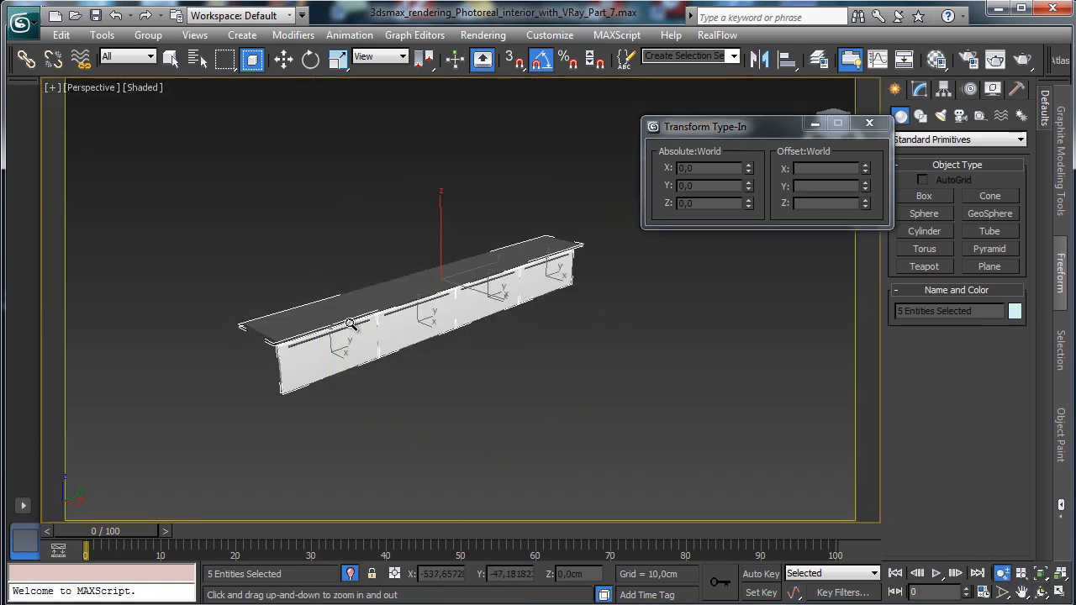
{"action": "left_click_drag", "start_coordinate": [353, 325], "coordinate": [399, 330]}
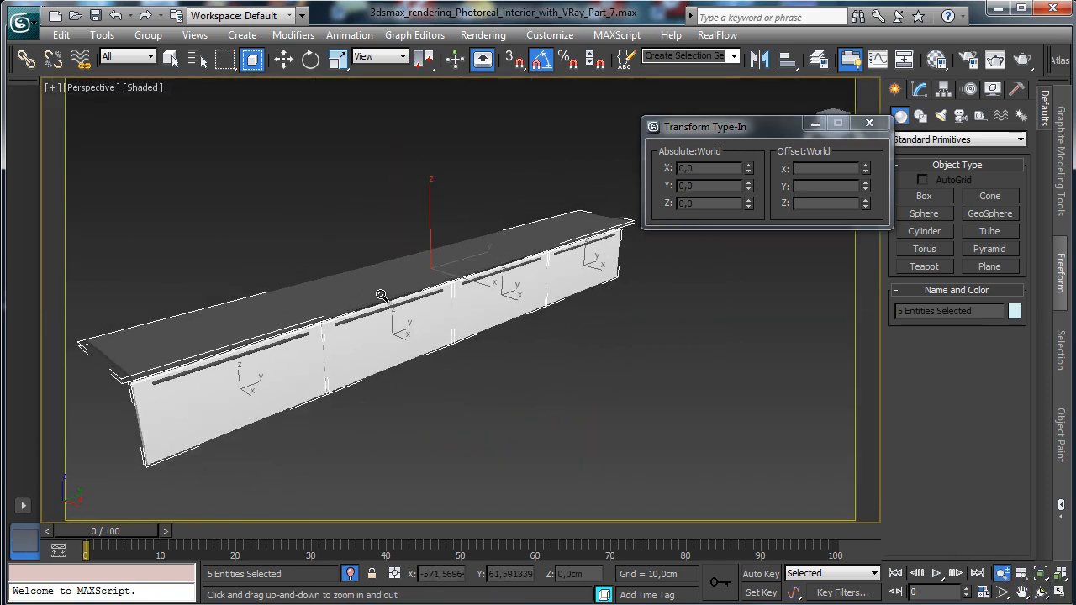
{"action": "left_click", "coordinate": [1057, 591]}
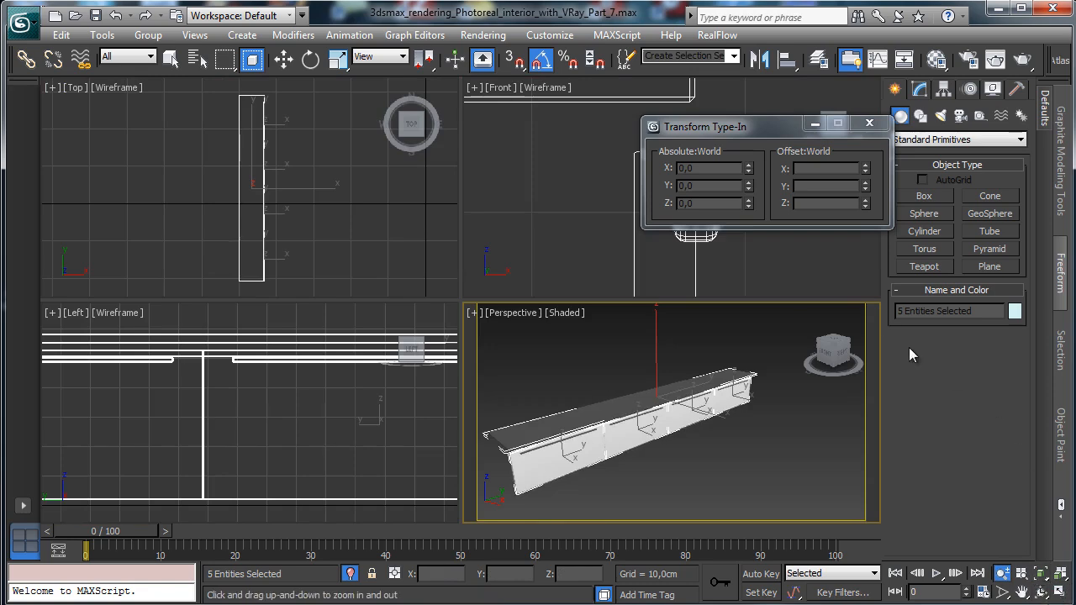
{"action": "right_click", "coordinate": [317, 190]}
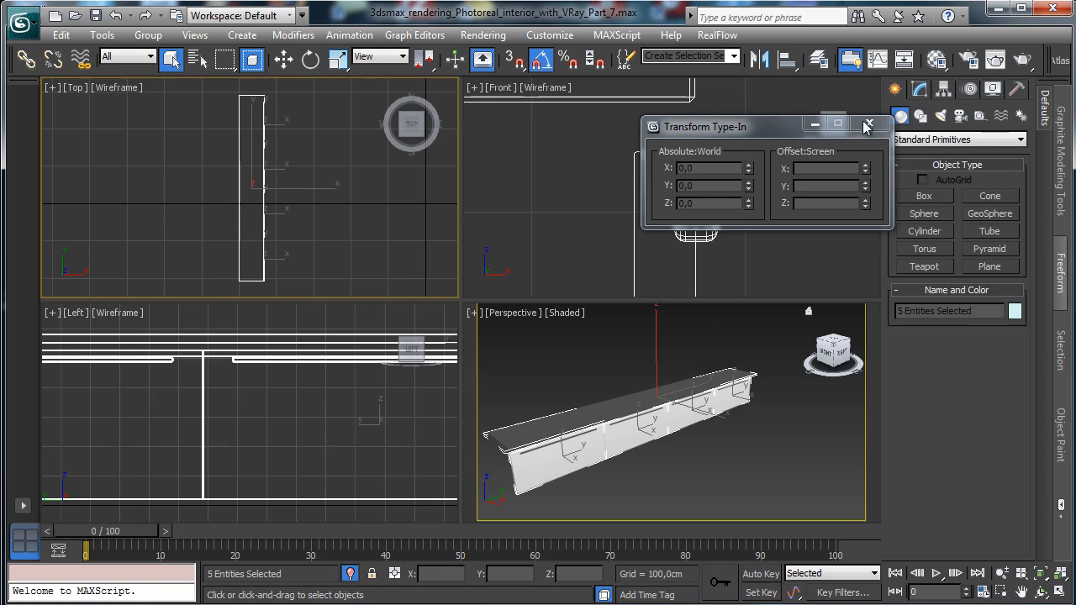
{"action": "left_click", "coordinate": [925, 196]}
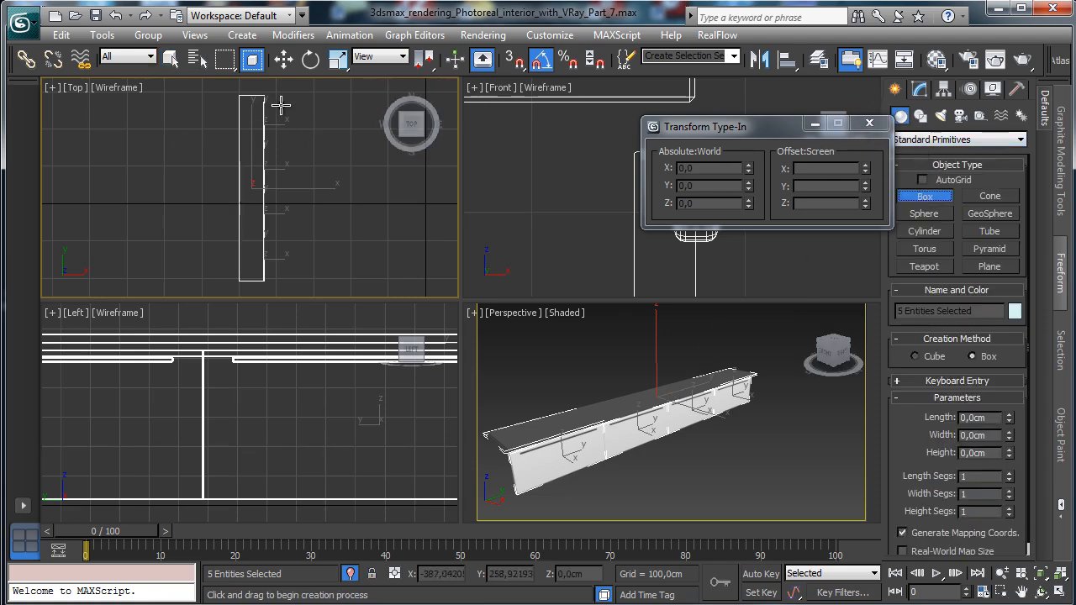
{"action": "left_click_drag", "start_coordinate": [278, 97], "coordinate": [283, 185]}
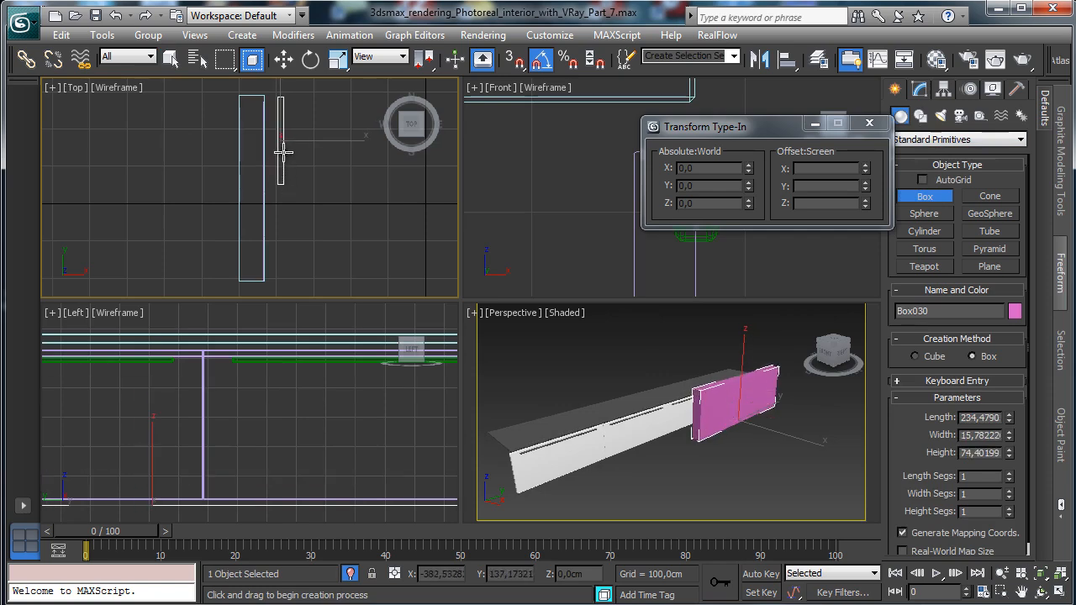
{"action": "left_click", "coordinate": [283, 151]}
Set the box's length to 200 cm, width to 5 cm and height to 45 cm.
{"action": "left_click", "coordinate": [918, 89]}
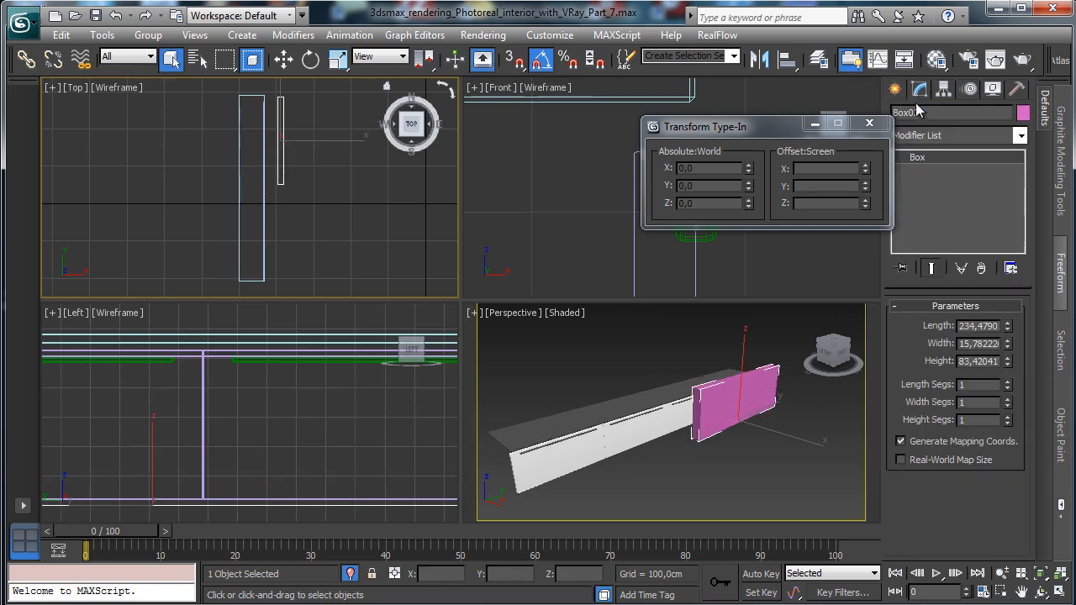
{"action": "double_click", "coordinate": [979, 325]}
{"action": "type", "text": "200"}
{"action": "key", "text": "Return"}
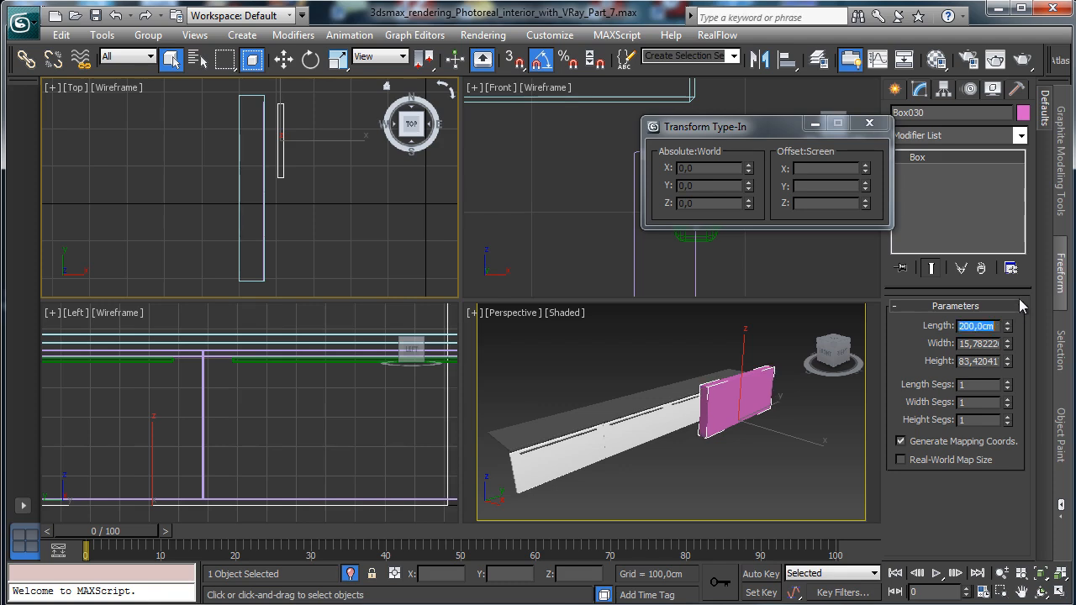
{"action": "key", "text": "Tab"}
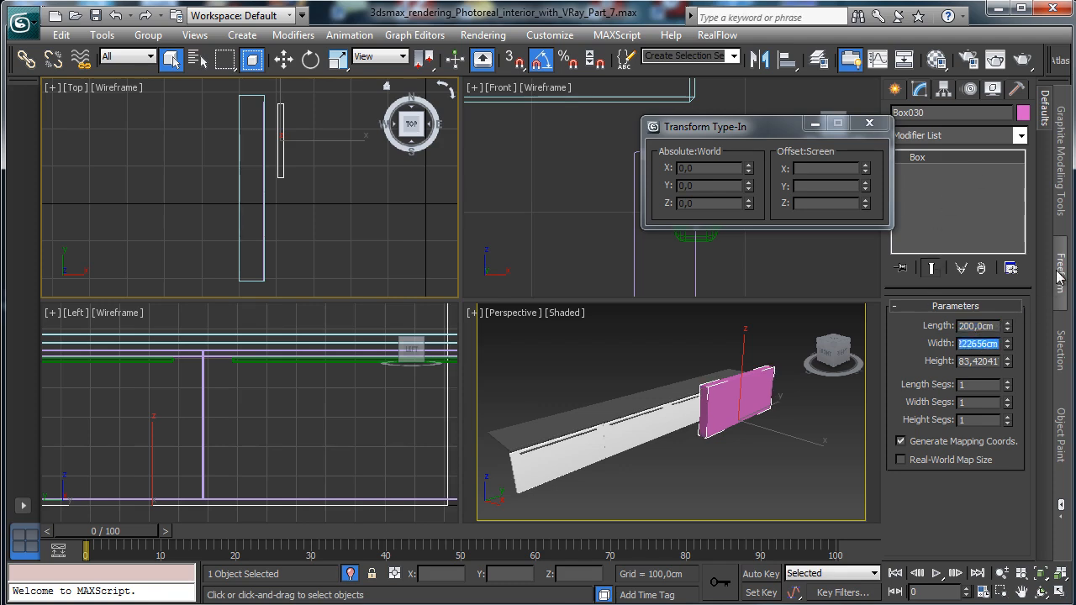
{"action": "type", "text": "5"}
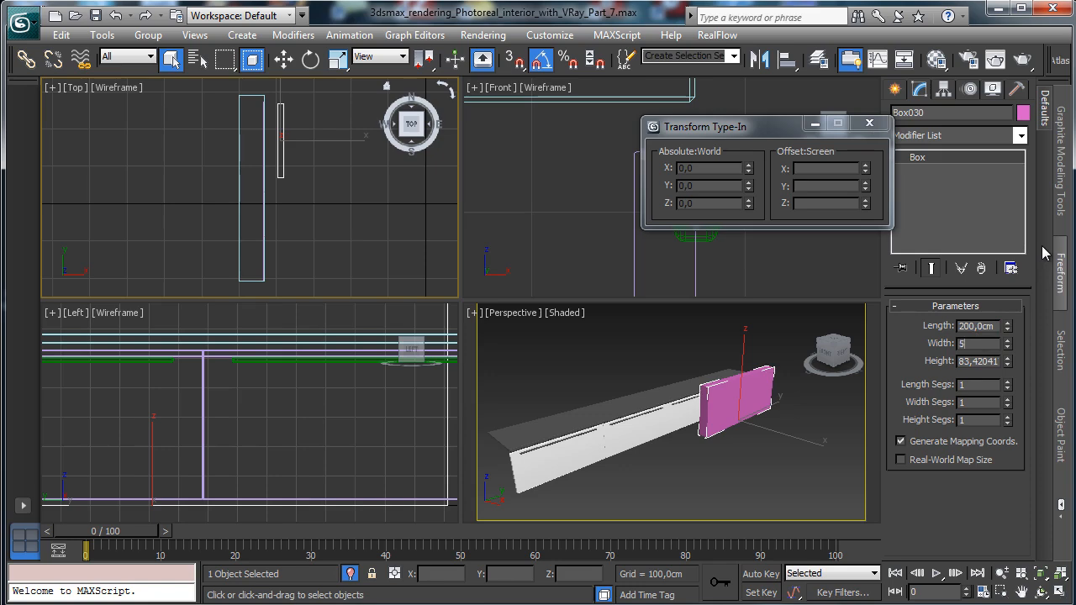
{"action": "key", "text": "Return"}
{"action": "key", "text": "Tab"}
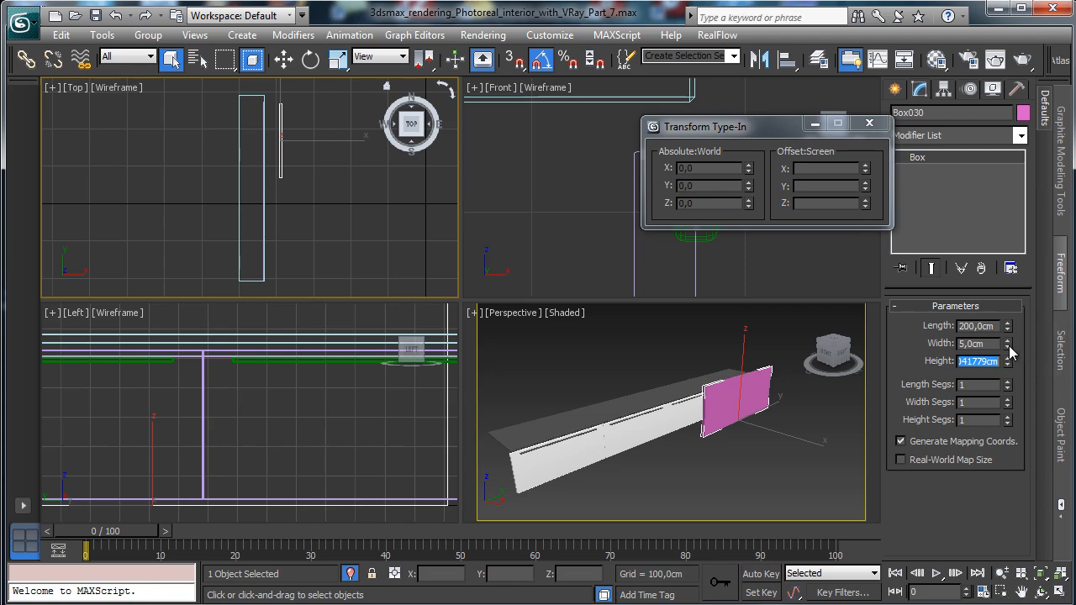
{"action": "type", "text": "45,0cm"}
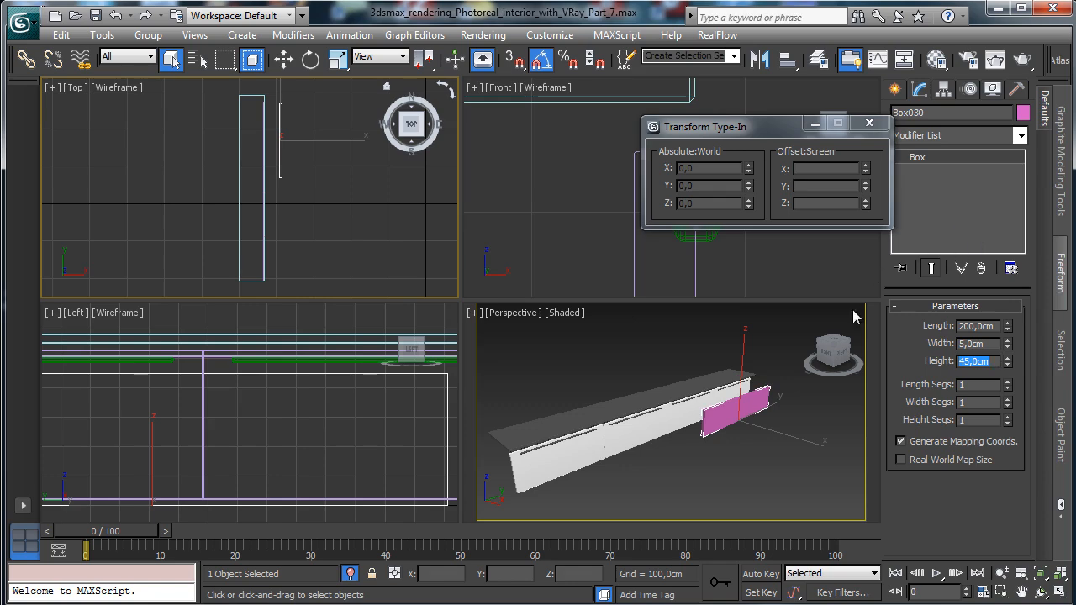
Move the box onto the rear of the cabinet top, at about X -494, Y 186 and Z 58.5 cm.
{"action": "right_click", "coordinate": [663, 370]}
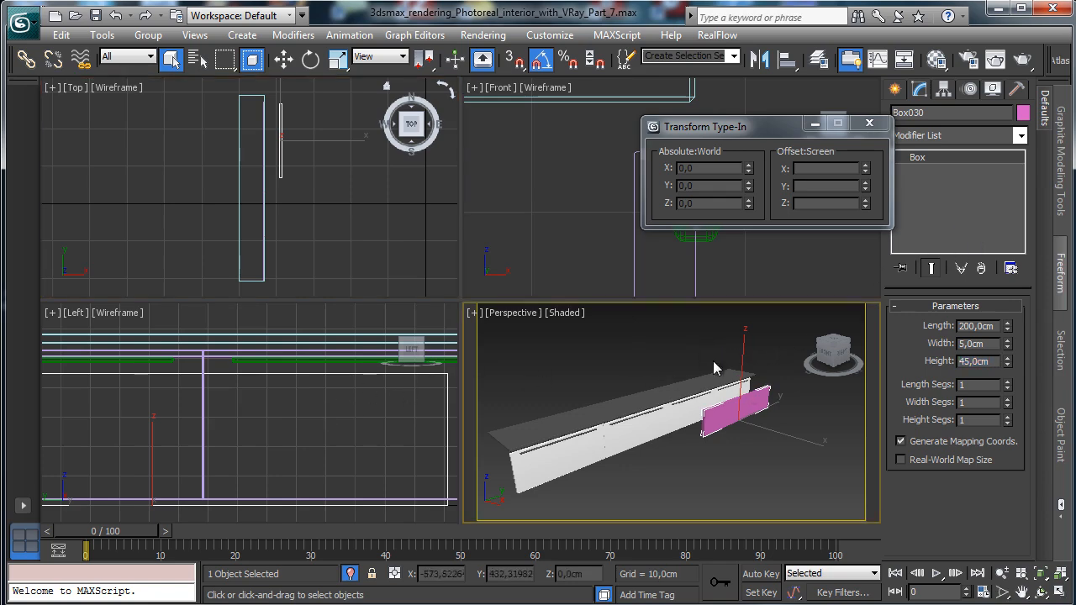
{"action": "left_click", "coordinate": [289, 59]}
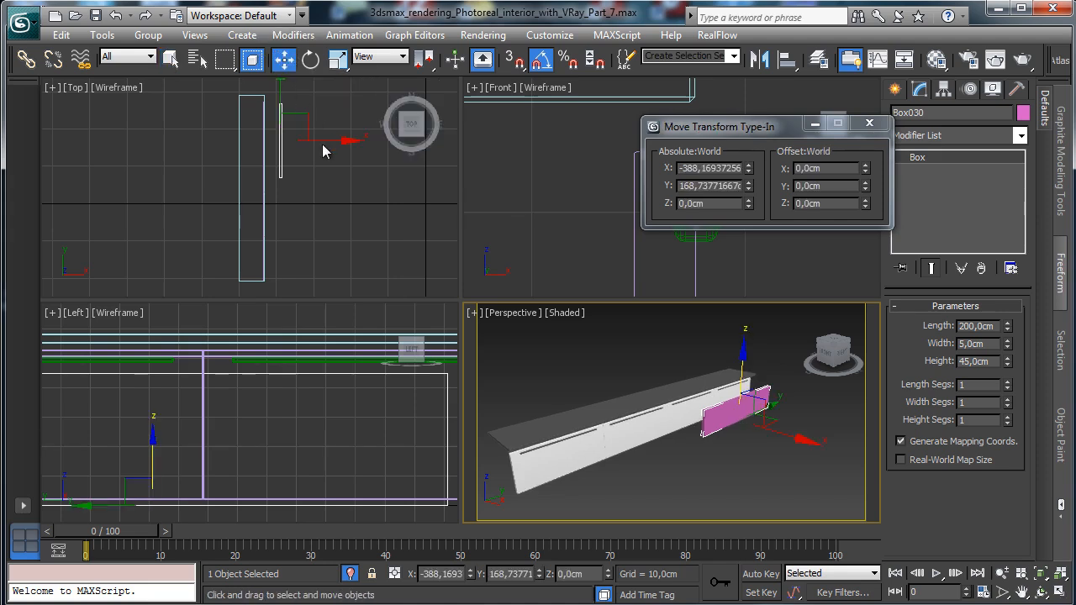
{"action": "right_click", "coordinate": [323, 143]}
{"action": "left_click_drag", "start_coordinate": [321, 141], "coordinate": [299, 138]}
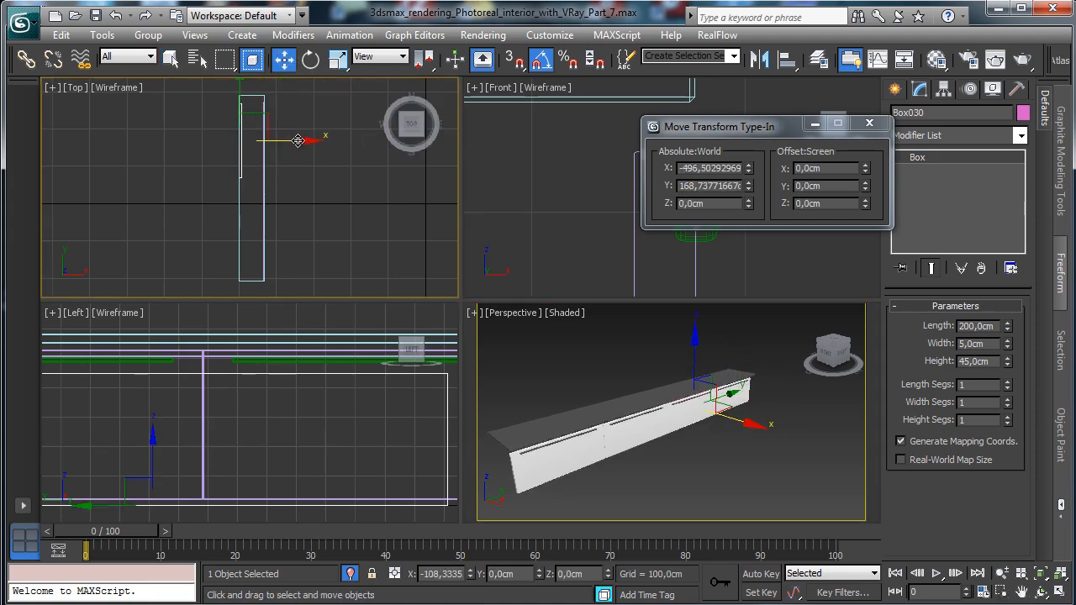
{"action": "right_click", "coordinate": [680, 324]}
{"action": "left_click_drag", "start_coordinate": [695, 350], "coordinate": [697, 323]}
{"action": "left_click", "coordinate": [1061, 592]}
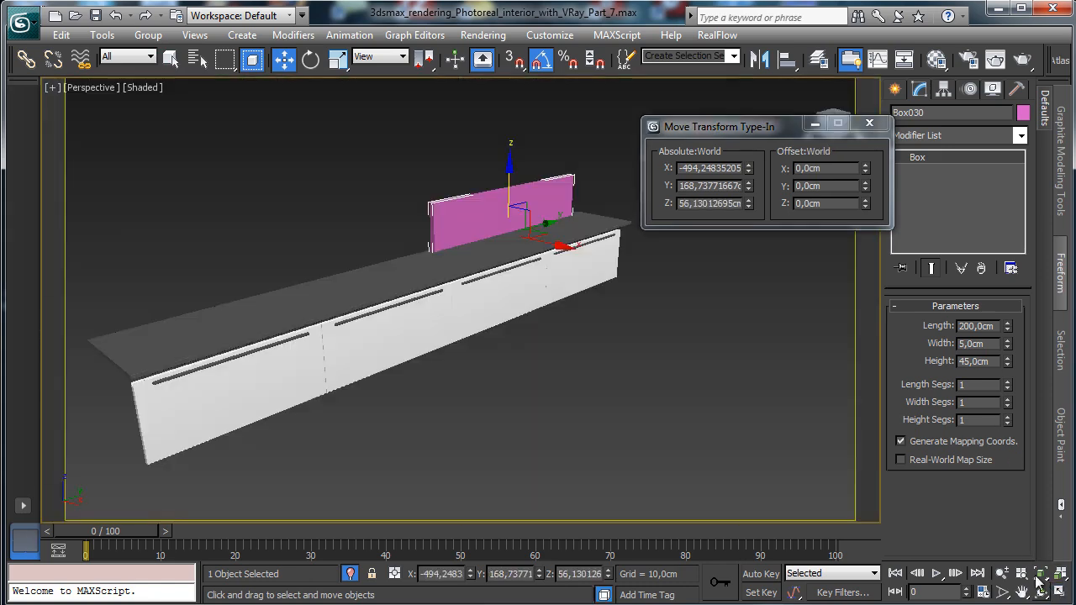
{"action": "left_click_drag", "start_coordinate": [507, 175], "coordinate": [509, 174]}
{"action": "left_click_drag", "start_coordinate": [556, 221], "coordinate": [569, 219]}
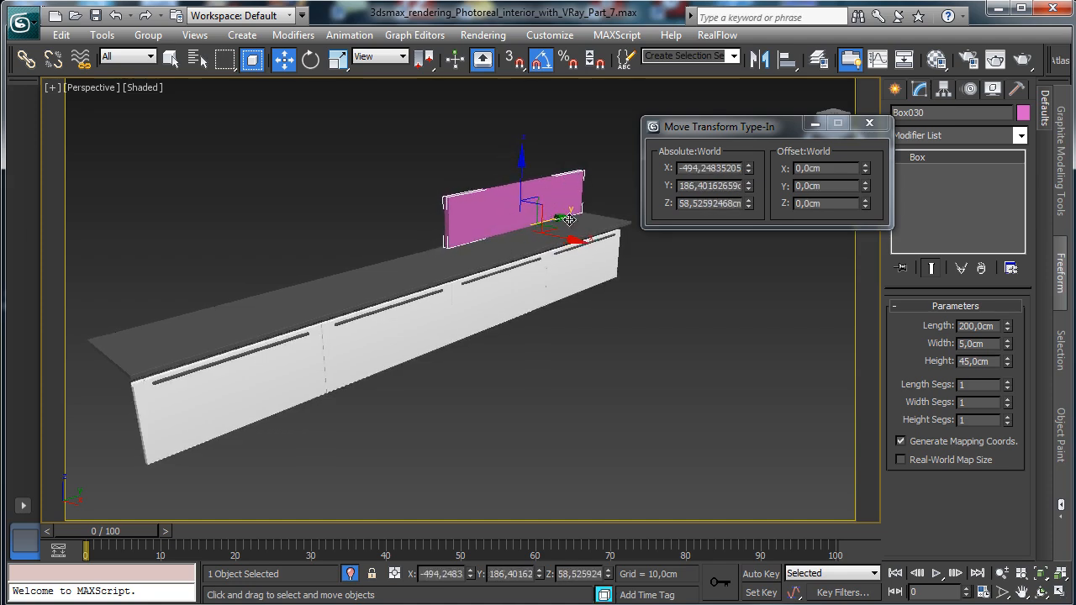
Align the box with the cabinet top's rear corner in the Top view, at about X -497.7 and Y 191.2 cm.
{"action": "key", "text": "alt+w"}
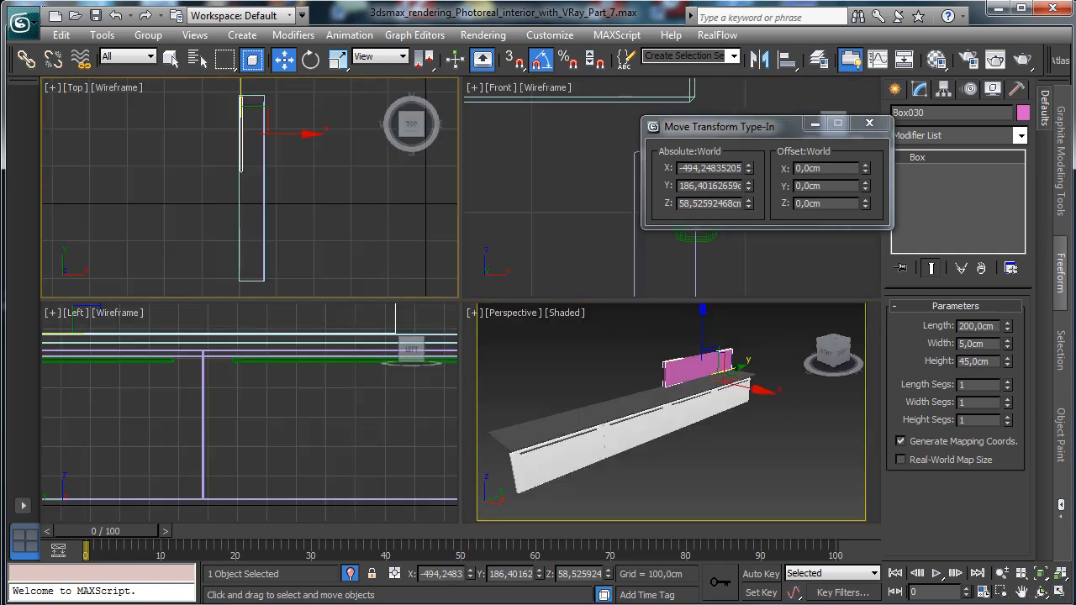
{"action": "key", "text": "alt+w"}
{"action": "key", "text": "ctrl+w"}
{"action": "left_click_drag", "start_coordinate": [432, 105], "coordinate": [466, 151]}
{"action": "left_click", "coordinate": [284, 59]}
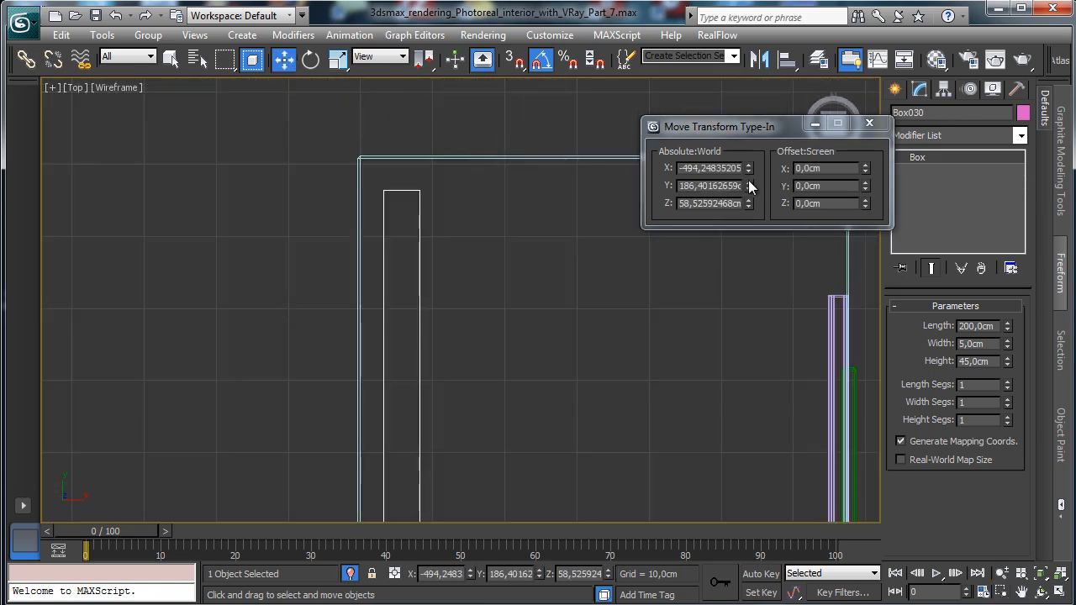
{"action": "left_click_drag", "start_coordinate": [749, 186], "coordinate": [747, 148]}
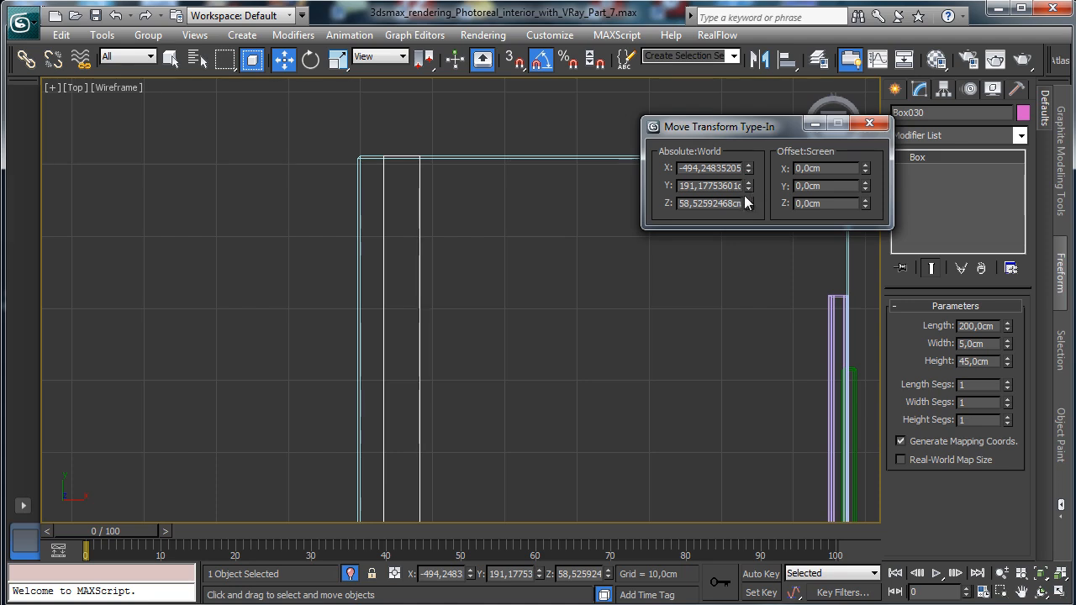
{"action": "left_click_drag", "start_coordinate": [748, 168], "coordinate": [740, 188]}
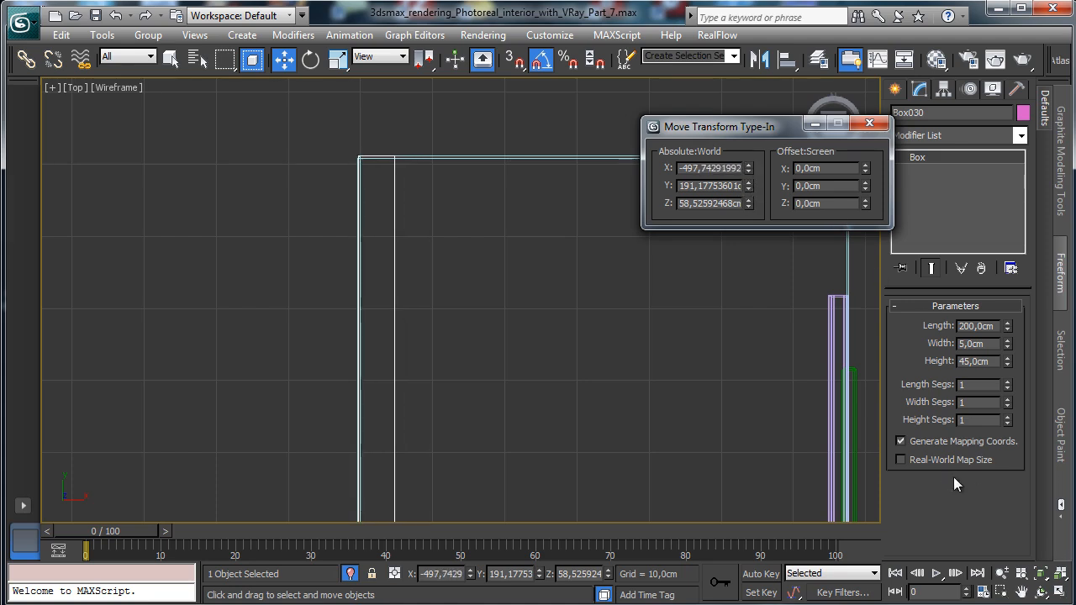
{"action": "left_click", "coordinate": [1061, 593]}
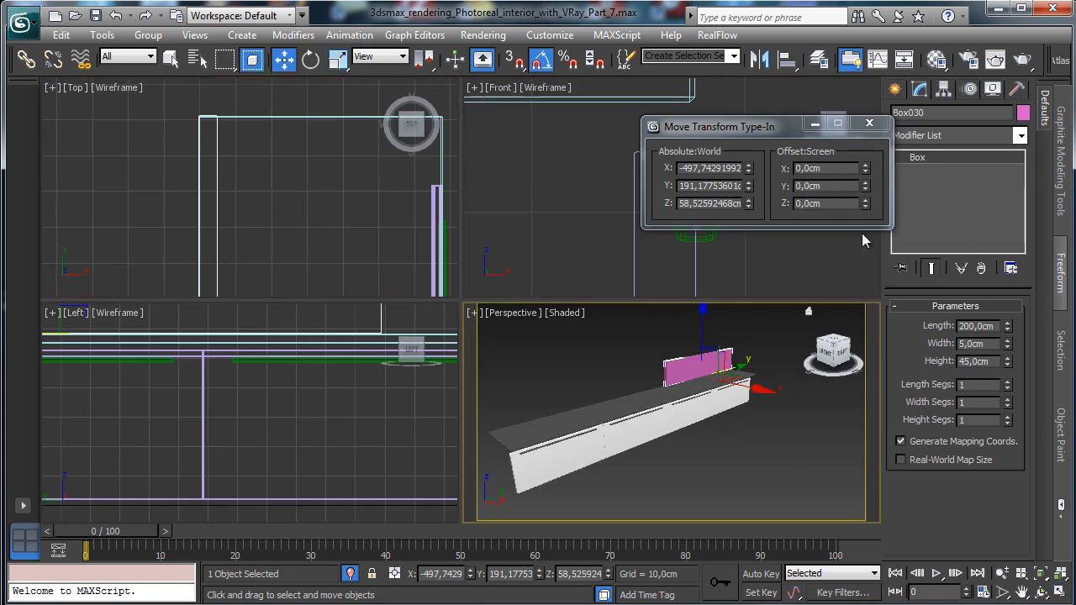
Set the upright panel box's length to 250 cm and shift it along the cabinet to about Y 165.9 cm.
{"action": "right_click", "coordinate": [862, 361]}
{"action": "mouse_move", "coordinate": [840, 514]}
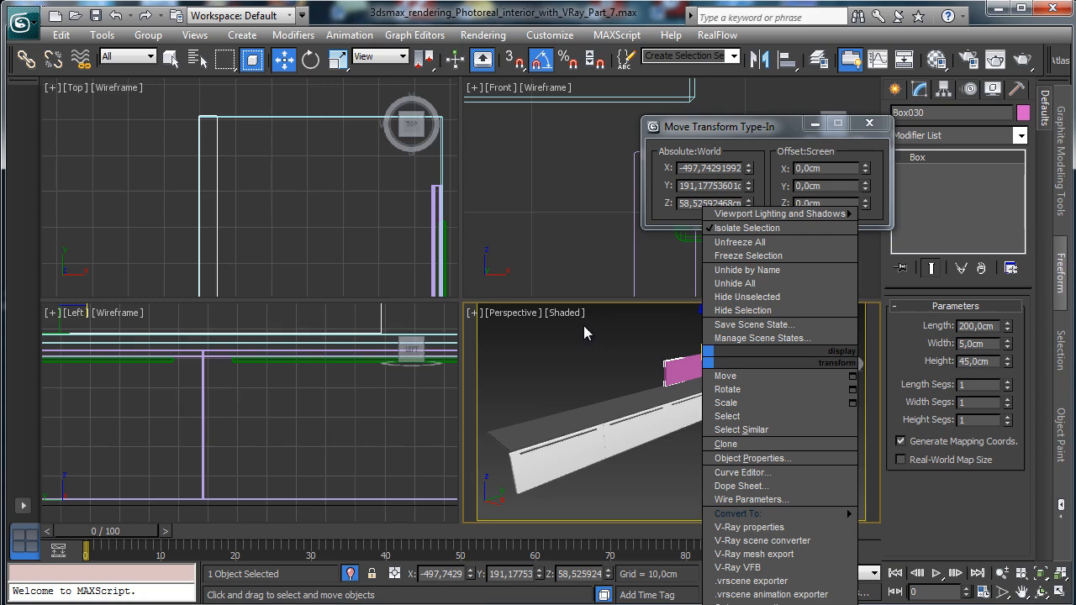
{"action": "left_click", "coordinate": [974, 330]}
{"action": "type", "text": "250"}
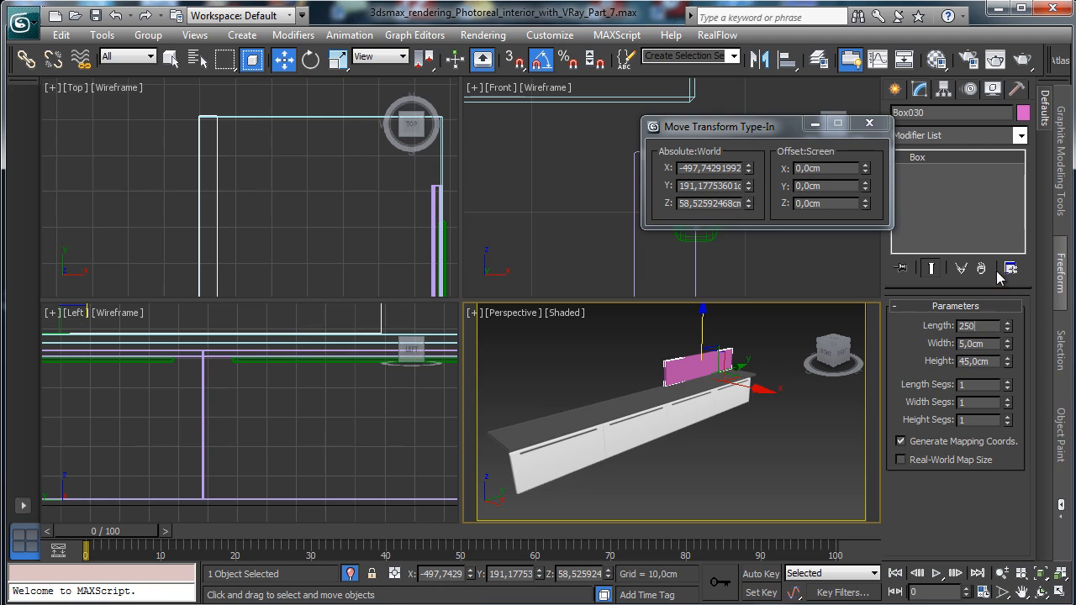
{"action": "key", "text": "Return"}
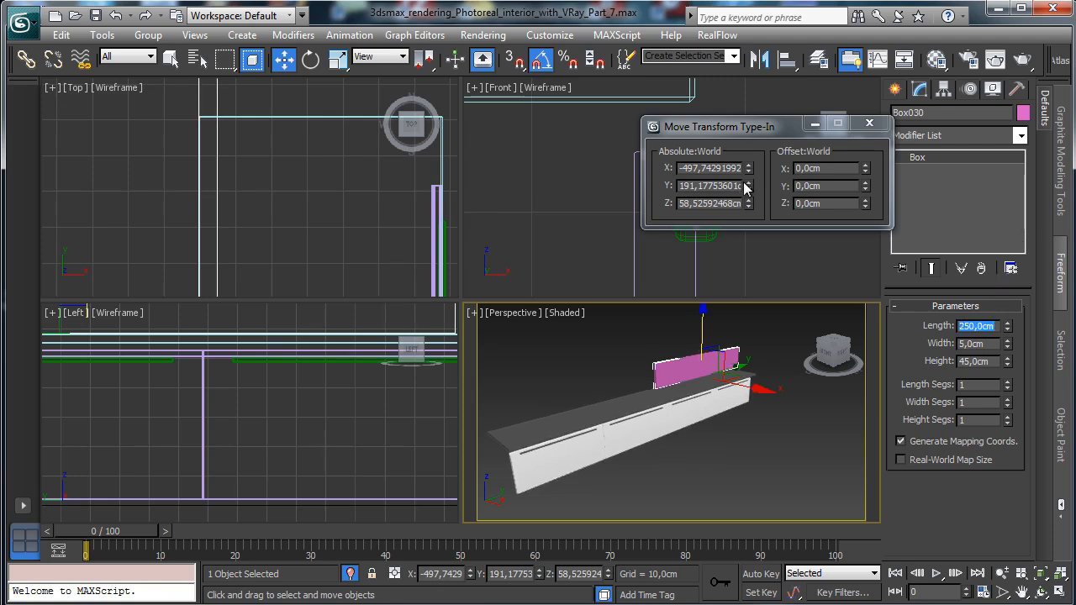
{"action": "left_click_drag", "start_coordinate": [750, 192], "coordinate": [744, 186]}
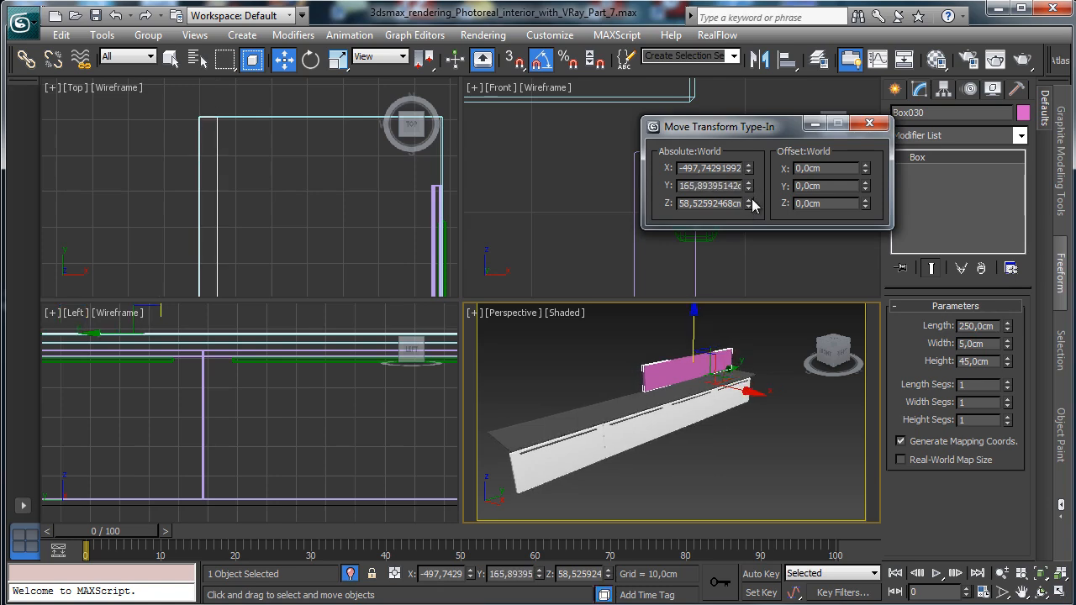
Convert the upright panel box to an Editable Poly.
{"action": "right_click", "coordinate": [672, 368]}
{"action": "mouse_move", "coordinate": [781, 521]}
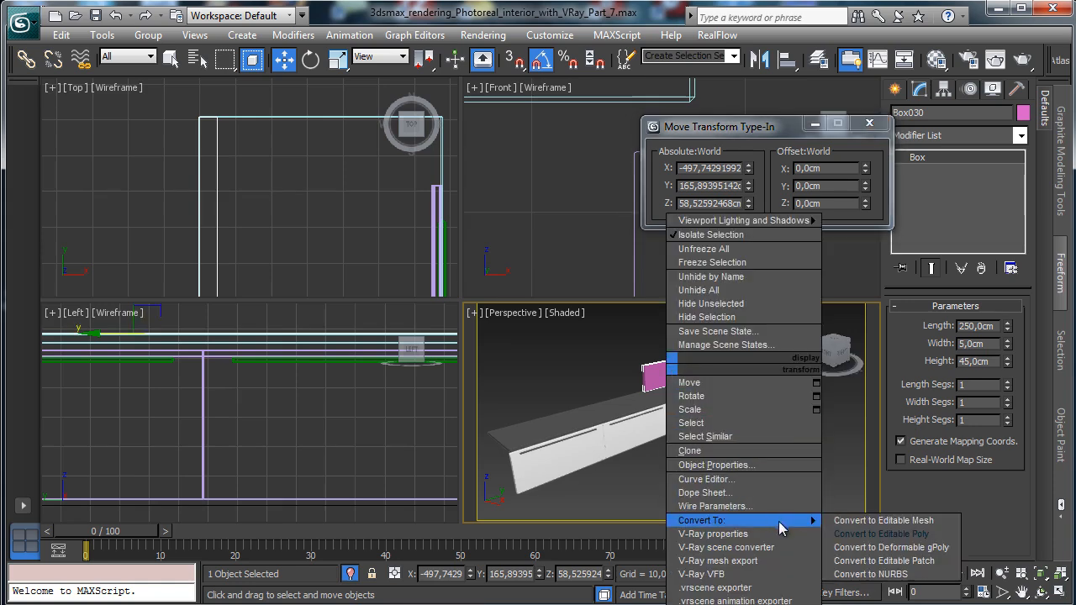
{"action": "left_click", "coordinate": [872, 535]}
Chamfer all edges of the upright panel by 0.25 cm and return to object level.
{"action": "key", "text": "2"}
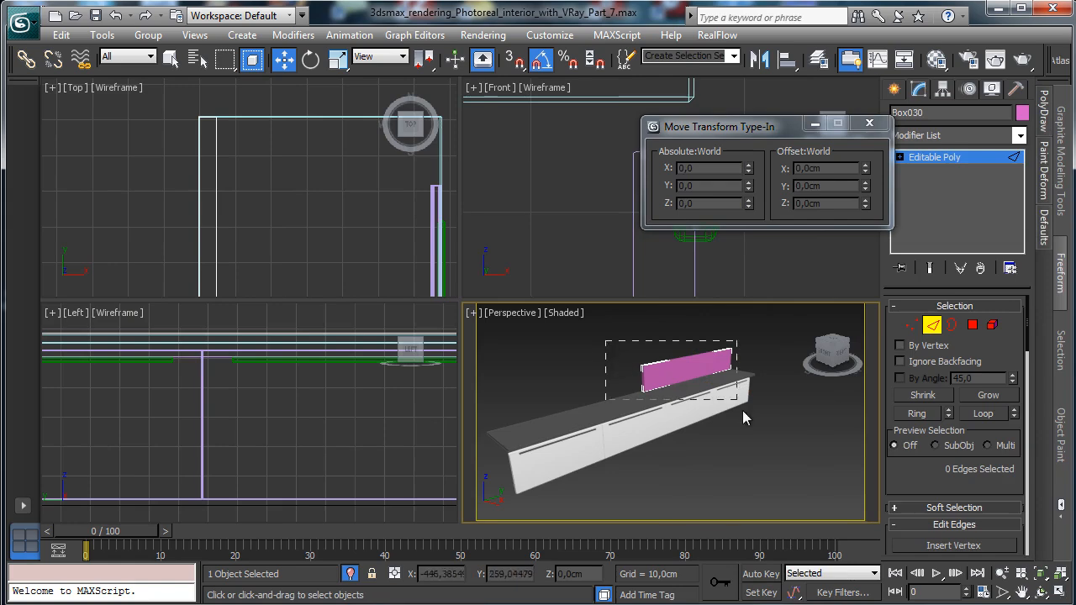
{"action": "key", "text": "ctrl+a"}
{"action": "scroll", "coordinate": [994, 444], "scroll_direction": "down", "scroll_amount": 5}
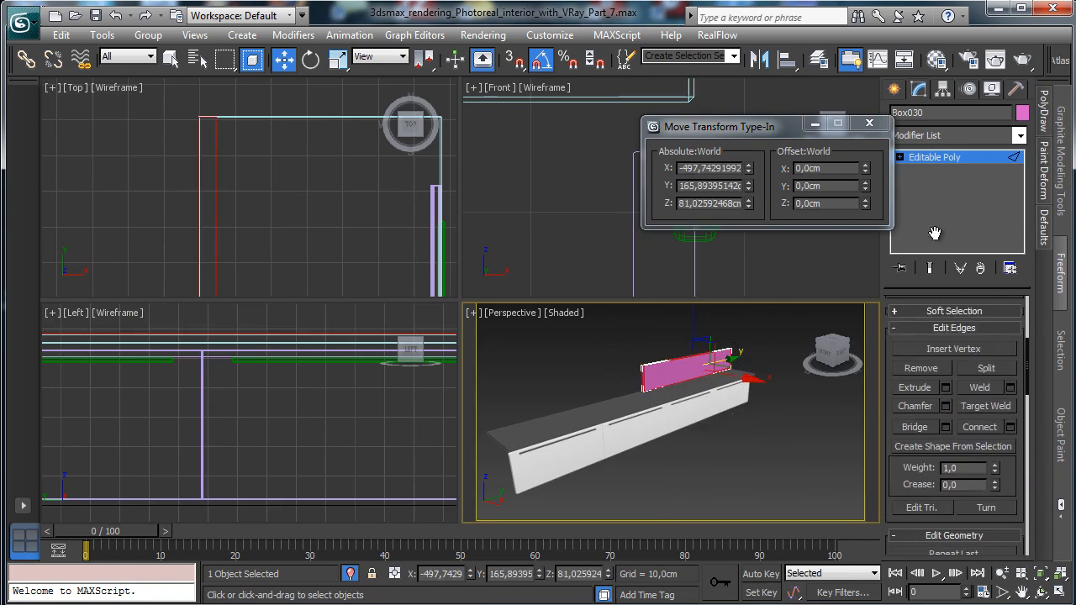
{"action": "left_click", "coordinate": [945, 404]}
{"action": "double_click", "coordinate": [692, 423]}
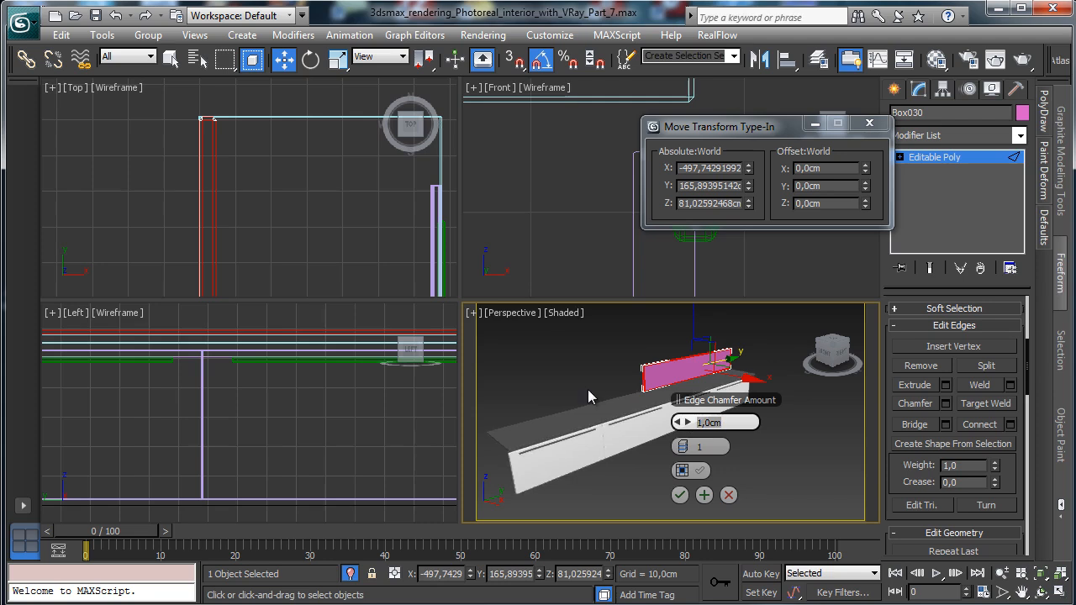
{"action": "type", "text": "0,25"}
{"action": "key", "text": "Return"}
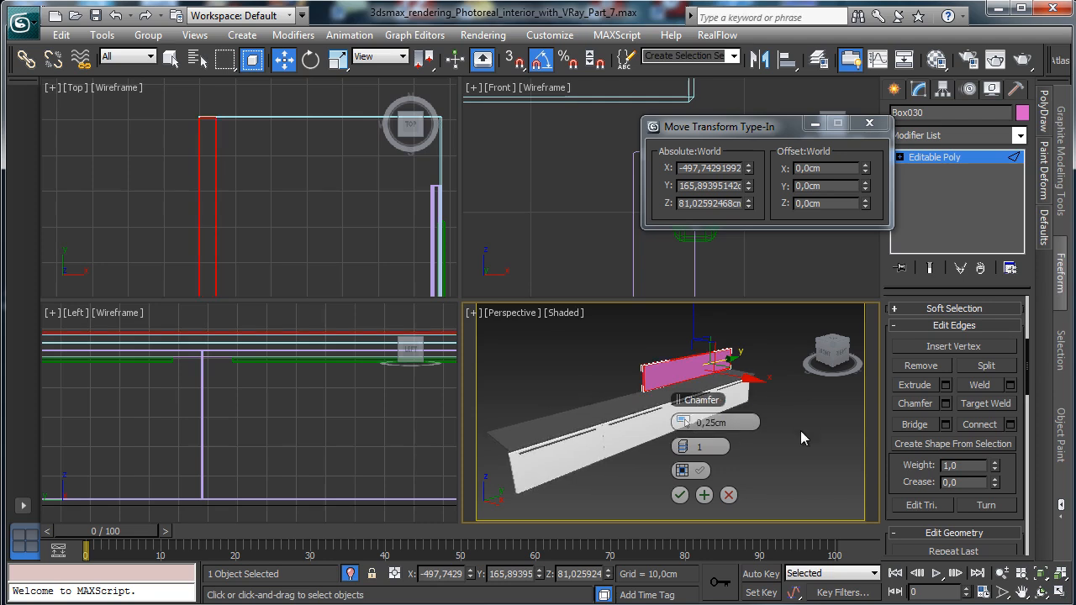
{"action": "left_click", "coordinate": [679, 495]}
{"action": "left_click", "coordinate": [967, 160]}
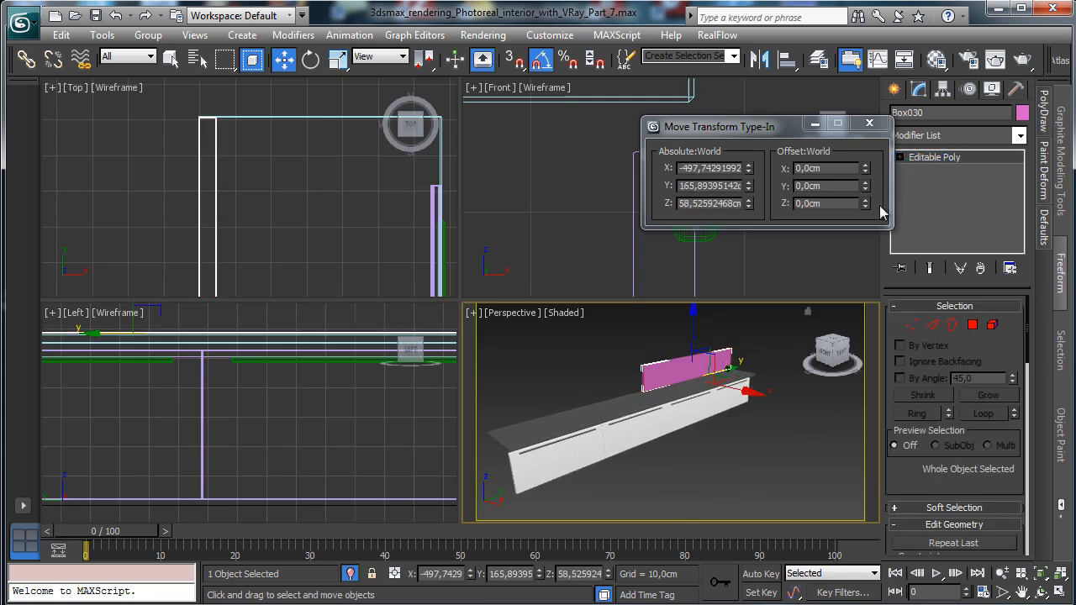
Draw a new box beside the panel in the Top view, about 36 cm long, 27 cm wide and 12 cm high.
{"action": "left_click", "coordinate": [310, 59]}
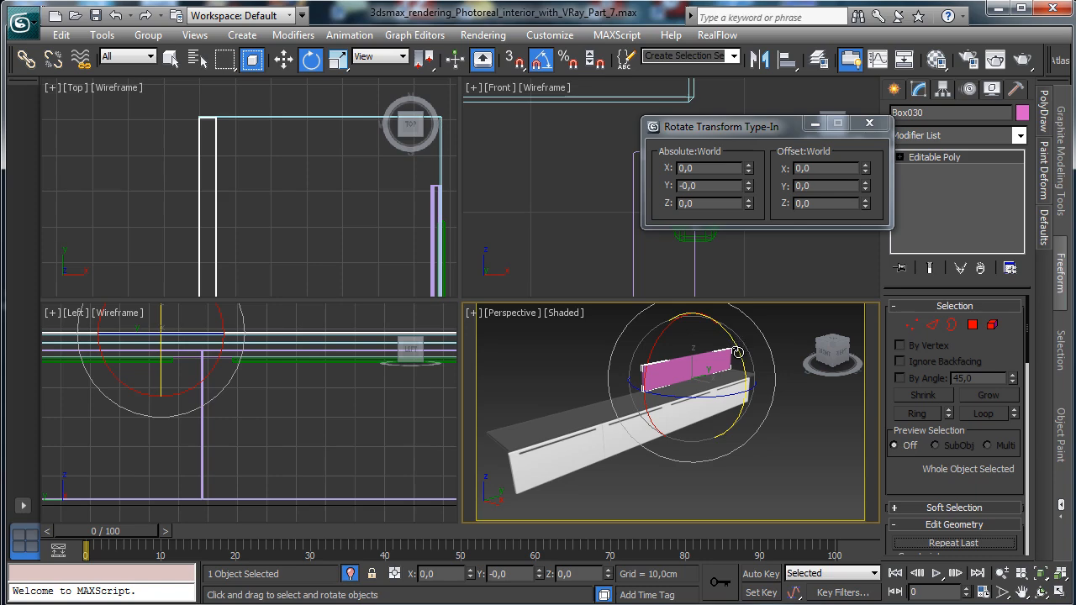
{"action": "left_click", "coordinate": [895, 90]}
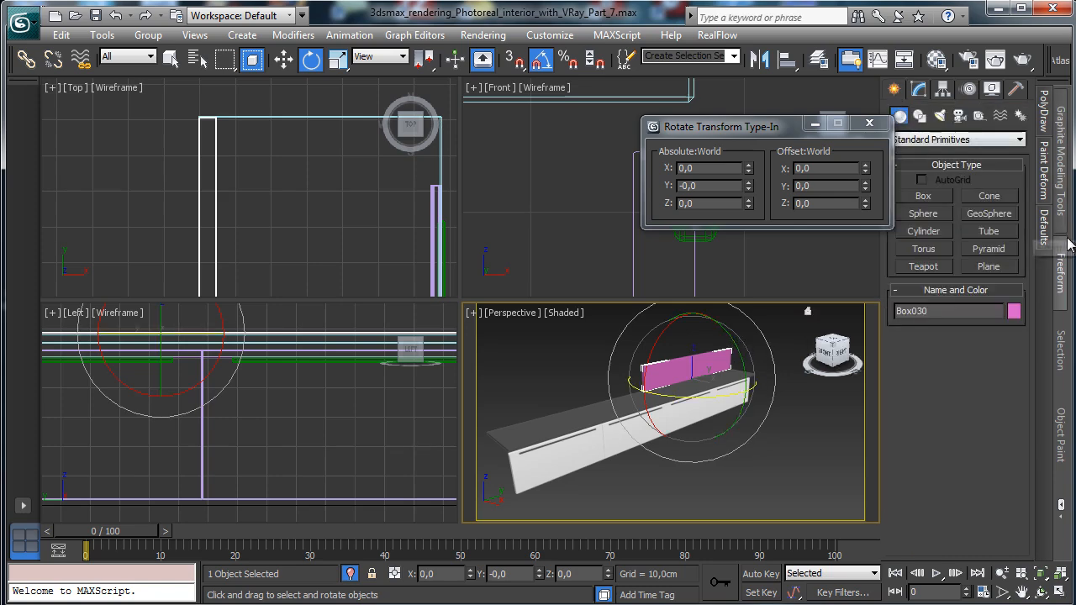
{"action": "left_click", "coordinate": [923, 196]}
{"action": "left_click_drag", "start_coordinate": [256, 139], "coordinate": [353, 268]}
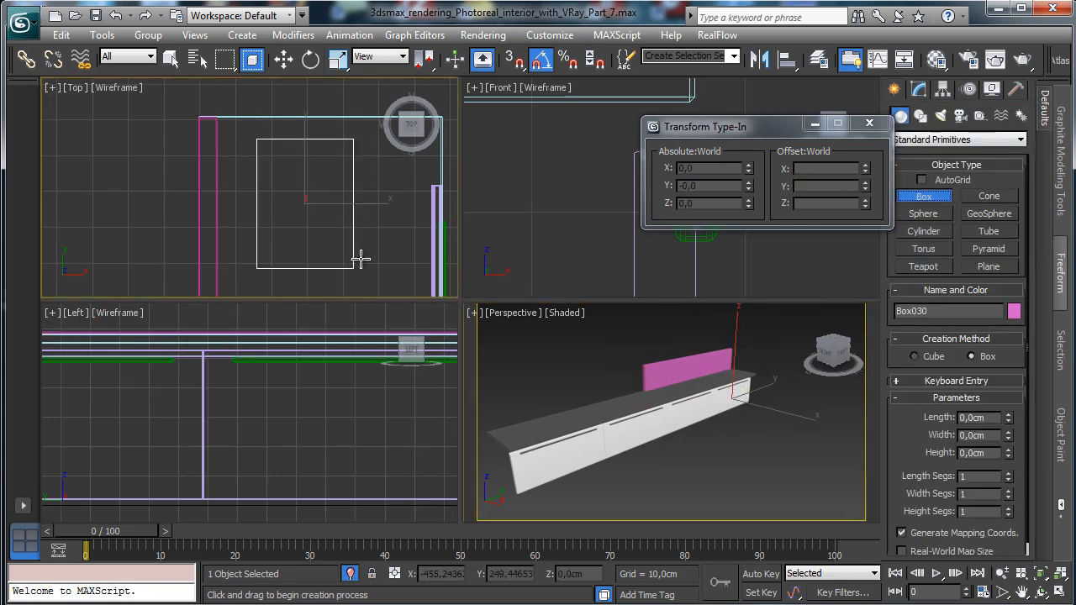
{"action": "left_click", "coordinate": [348, 226]}
{"action": "left_click", "coordinate": [918, 90]}
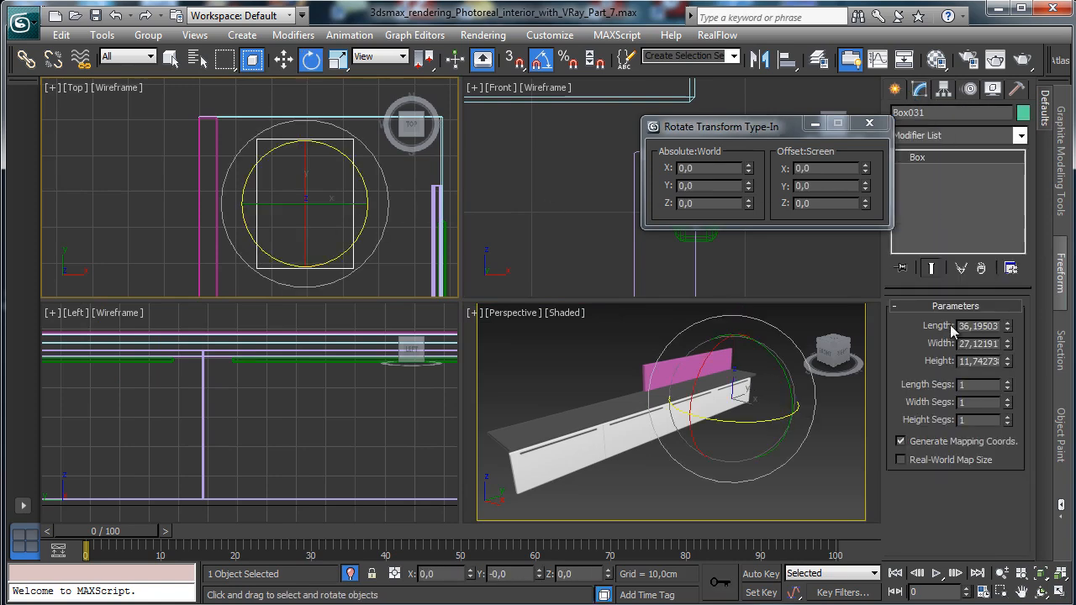
Set the new box's length to 250 cm, width to 35 cm and height to 7 cm.
{"action": "double_click", "coordinate": [971, 325]}
{"action": "type", "text": "250"}
{"action": "key", "text": "Return"}
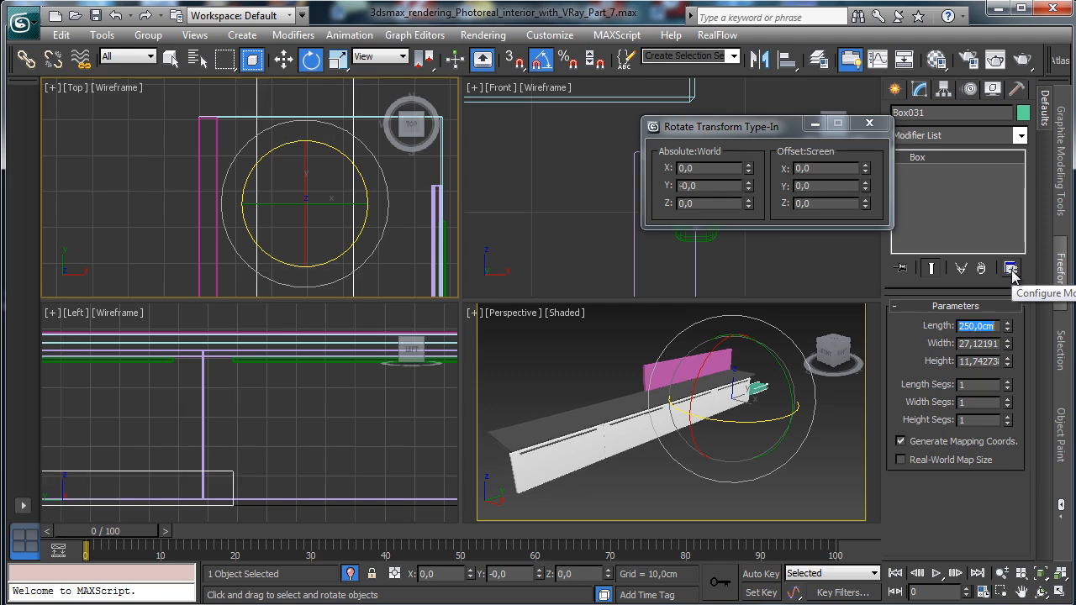
{"action": "double_click", "coordinate": [985, 343]}
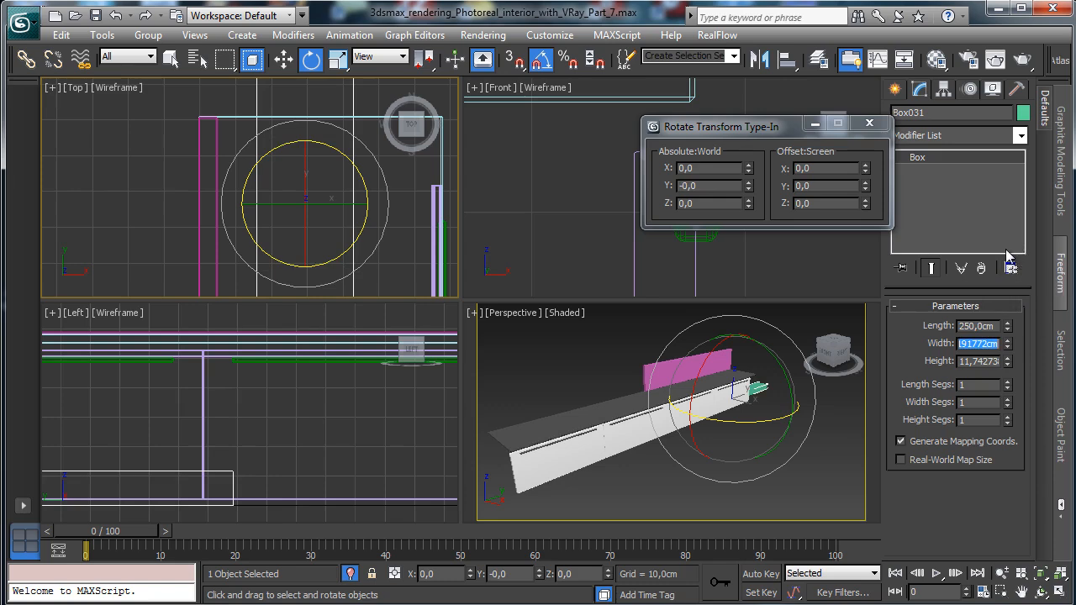
{"action": "type", "text": "25"}
{"action": "key", "text": "Return"}
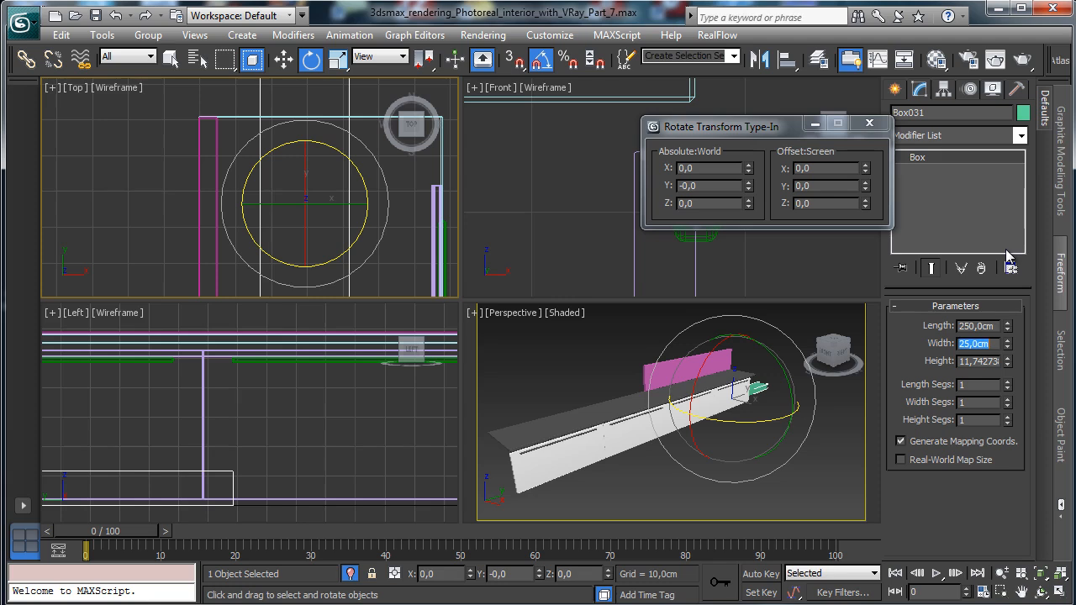
{"action": "type", "text": "30"}
{"action": "key", "text": "Return"}
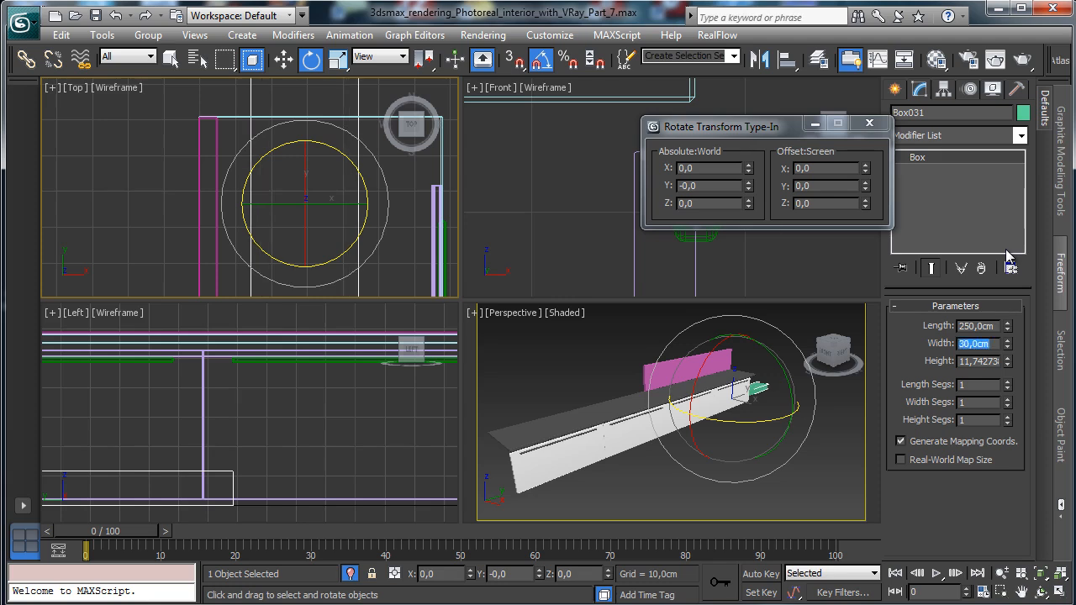
{"action": "type", "text": "35"}
{"action": "key", "text": "Return"}
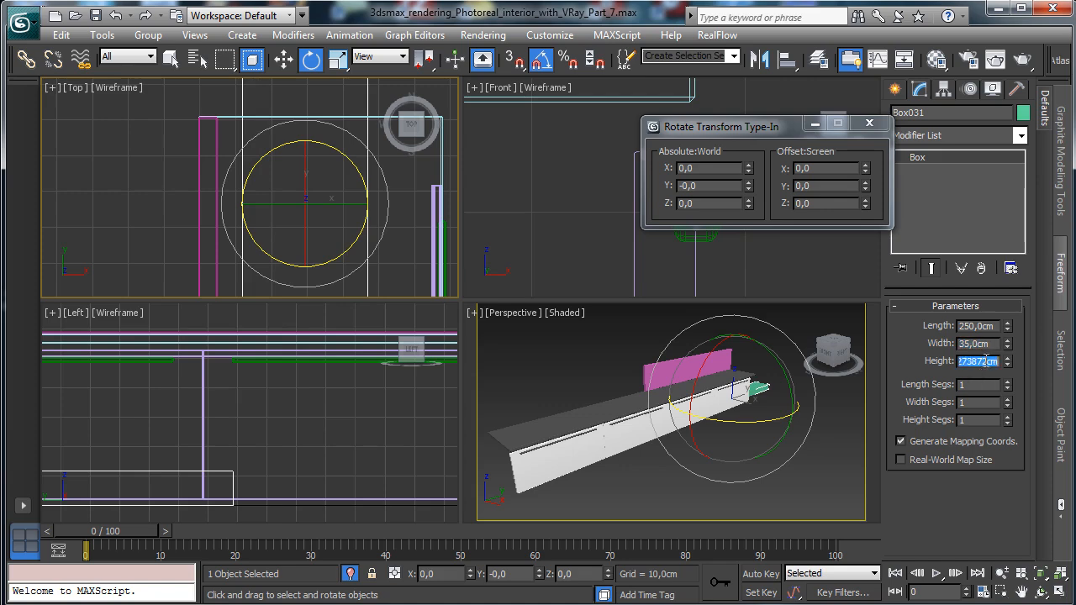
{"action": "type", "text": "7"}
{"action": "key", "text": "Return"}
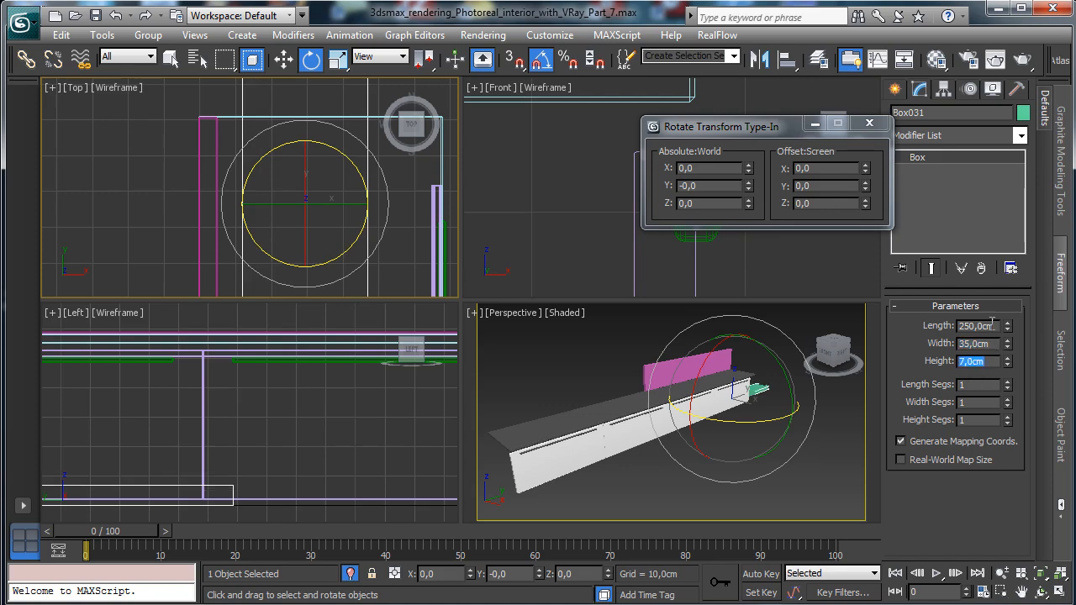
Align the new box to the upright panel, center to center on the X, Y and Z positions.
{"action": "right_click", "coordinate": [286, 402]}
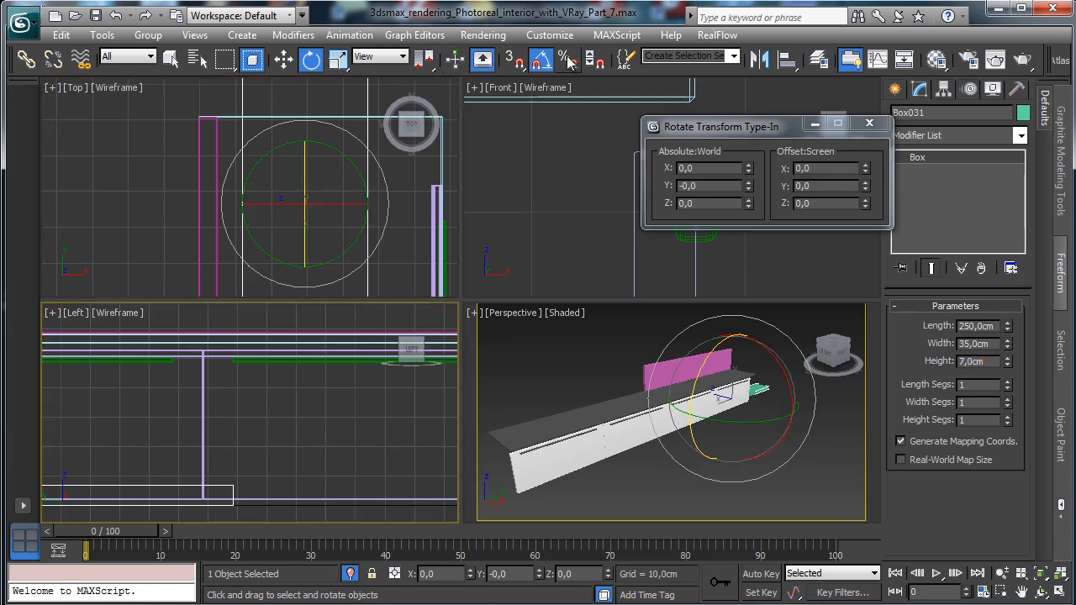
{"action": "left_click", "coordinate": [786, 58]}
{"action": "left_click", "coordinate": [677, 370]}
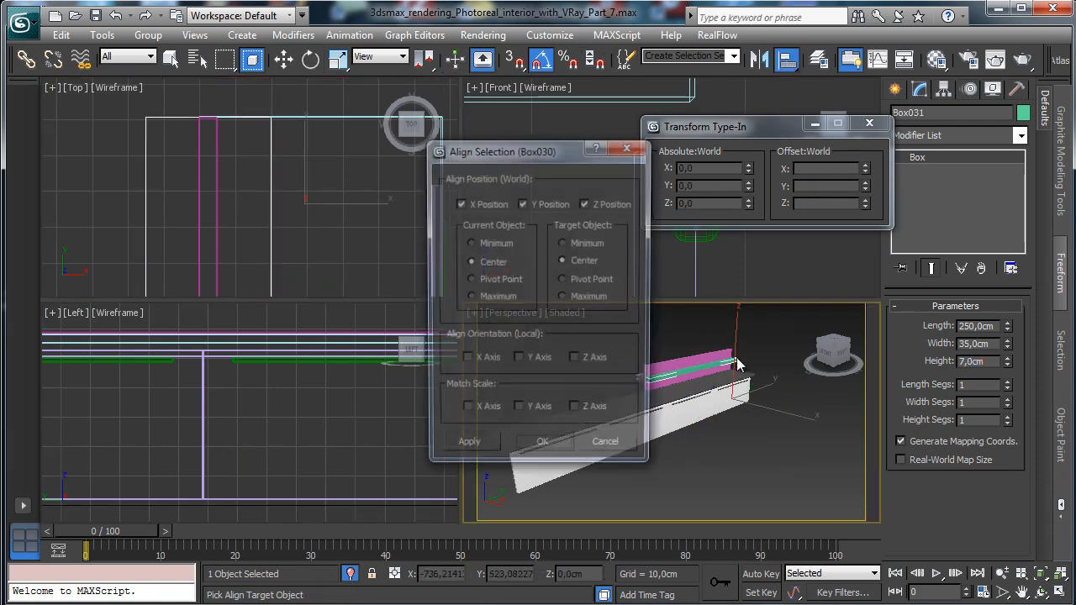
{"action": "left_click", "coordinate": [542, 451]}
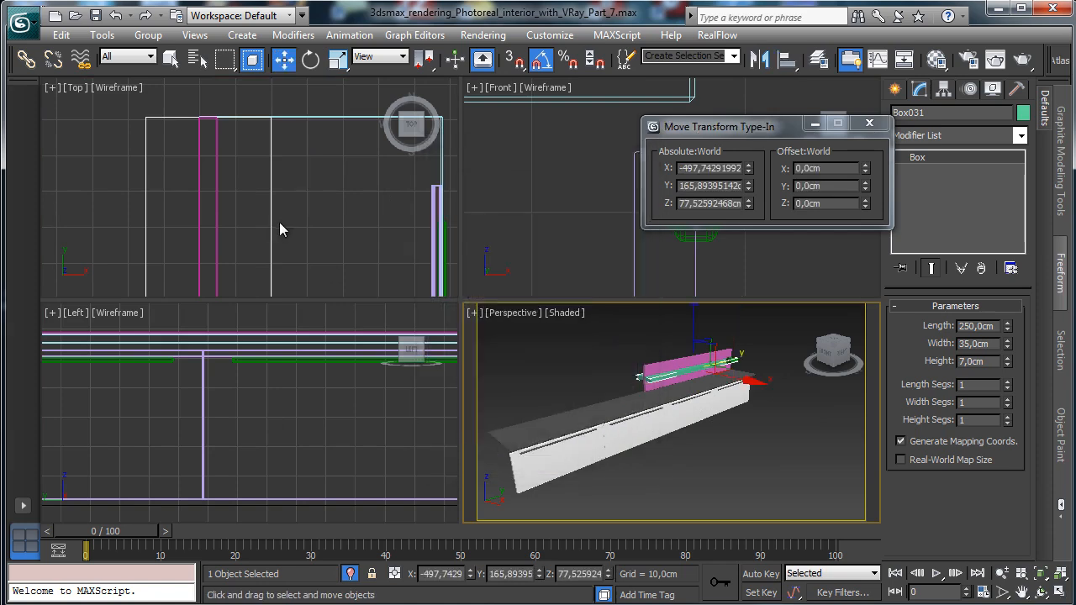
Convert the 35 cm wide shelf box to an Editable Poly.
{"action": "right_click", "coordinate": [281, 220]}
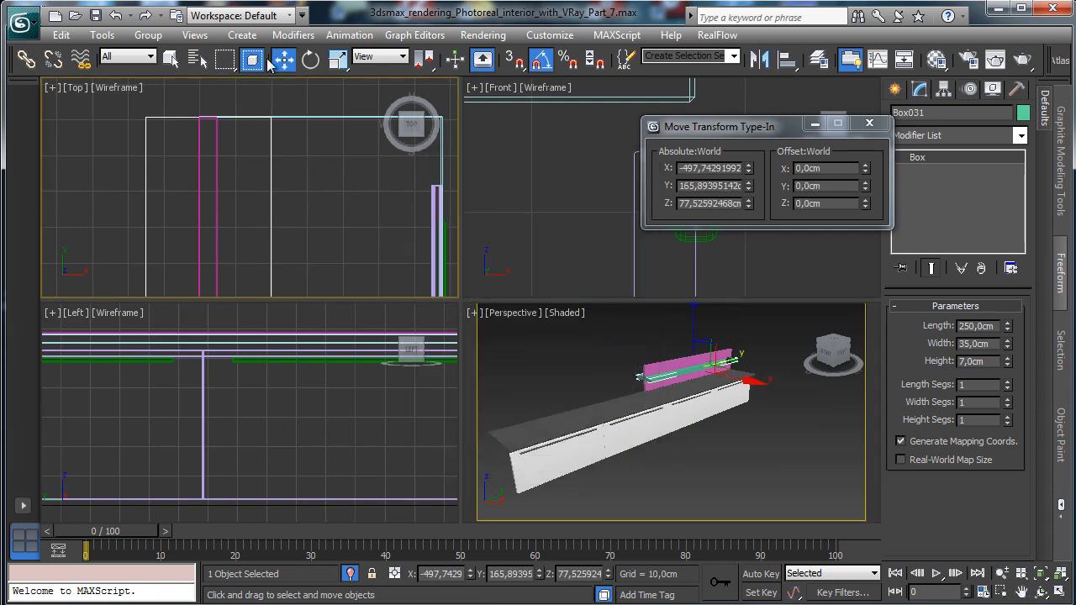
{"action": "right_click", "coordinate": [664, 377]}
{"action": "right_click", "coordinate": [681, 370]}
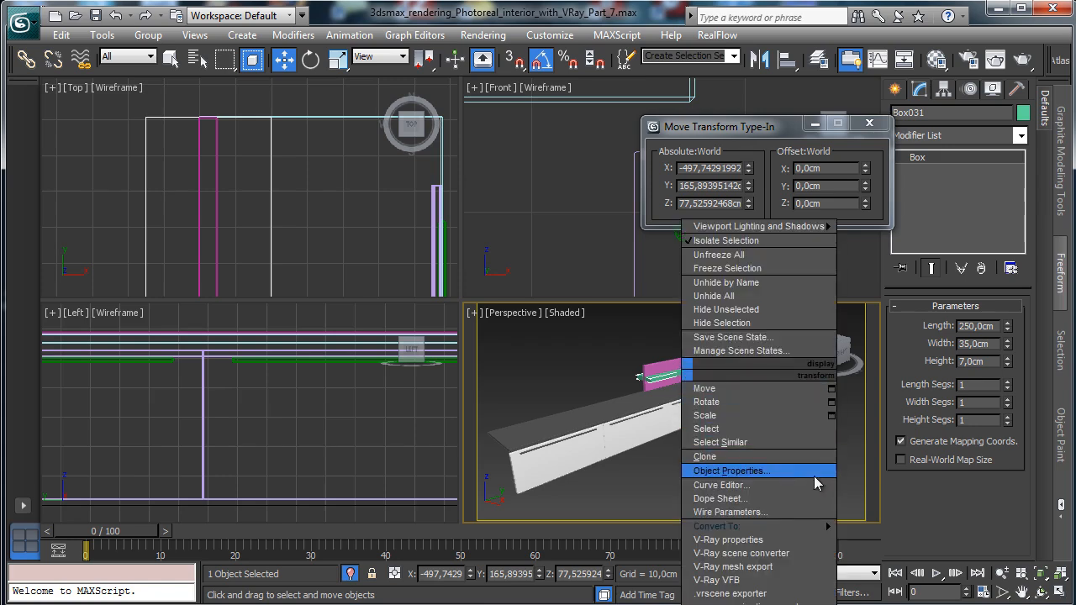
{"action": "mouse_move", "coordinate": [807, 526]}
{"action": "left_click", "coordinate": [892, 539]}
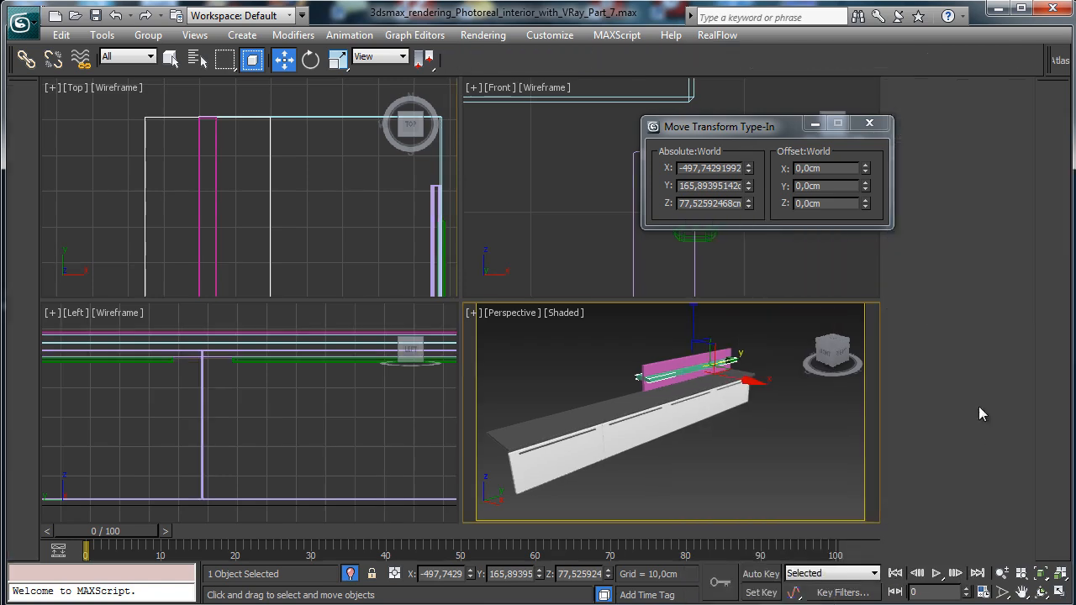
Chamfer all edges of the shelf box by 0.25 cm and return to object level.
{"action": "key", "text": "2"}
{"action": "left_click_drag", "start_coordinate": [568, 336], "coordinate": [778, 425]}
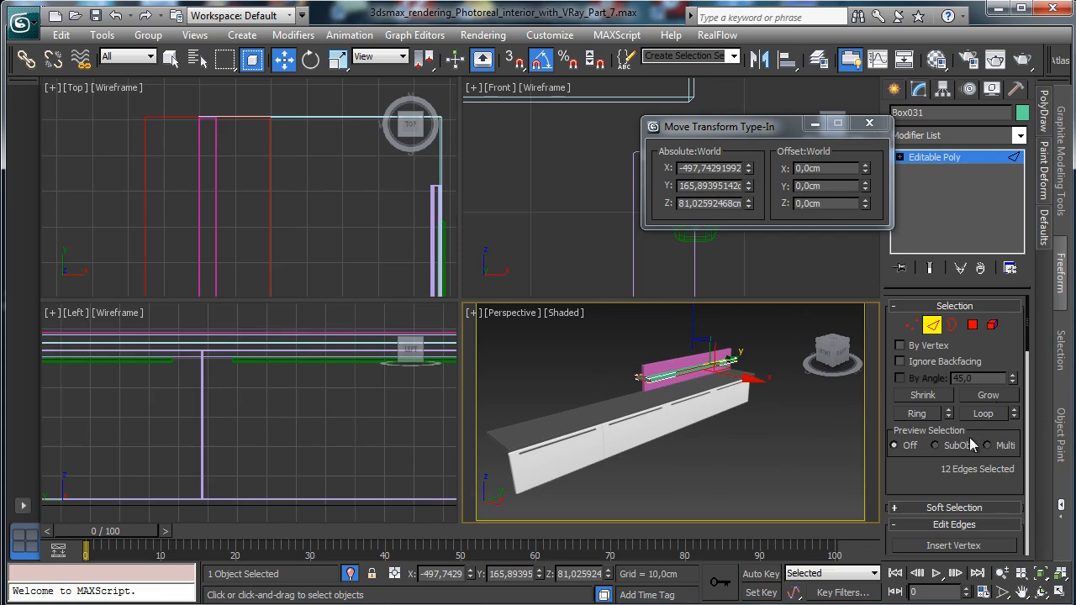
{"action": "scroll", "coordinate": [972, 445], "scroll_direction": "down", "scroll_amount": 5}
{"action": "left_click", "coordinate": [945, 384]}
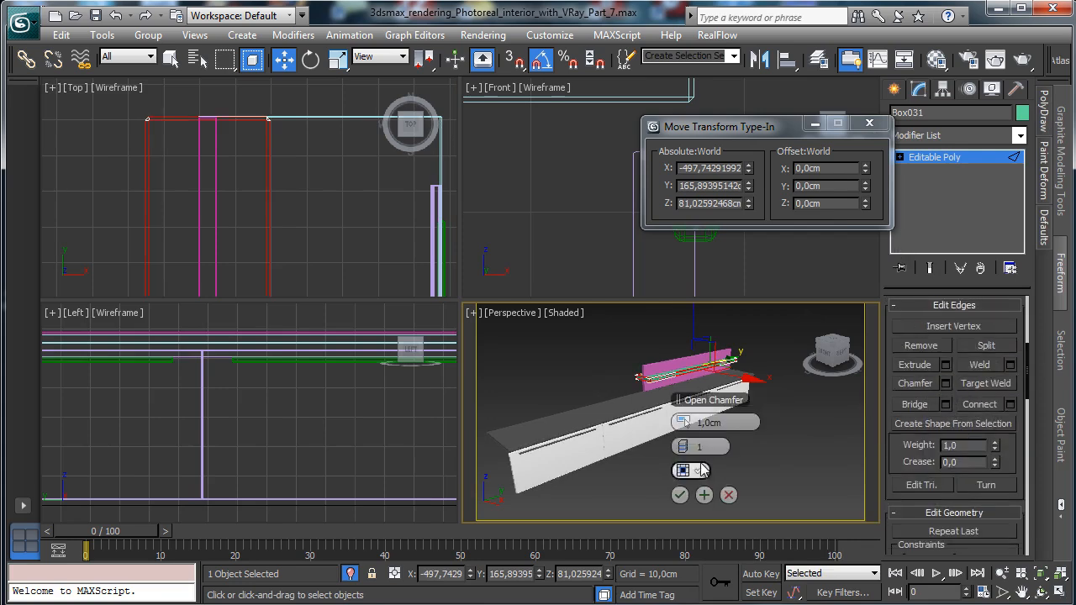
{"action": "type", "text": "0,25"}
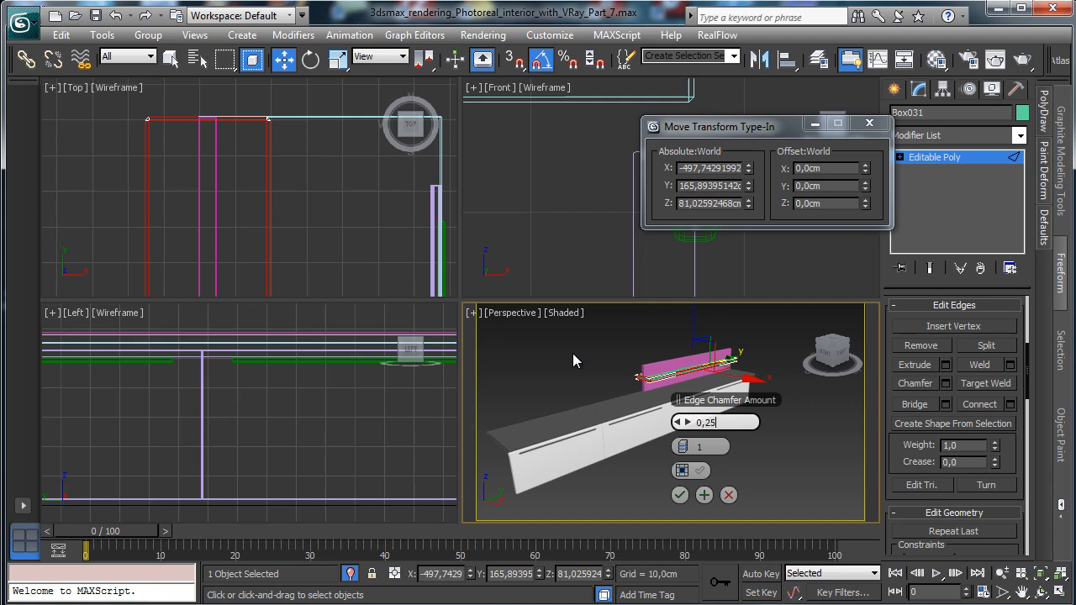
{"action": "key", "text": "Return"}
{"action": "left_click", "coordinate": [683, 497]}
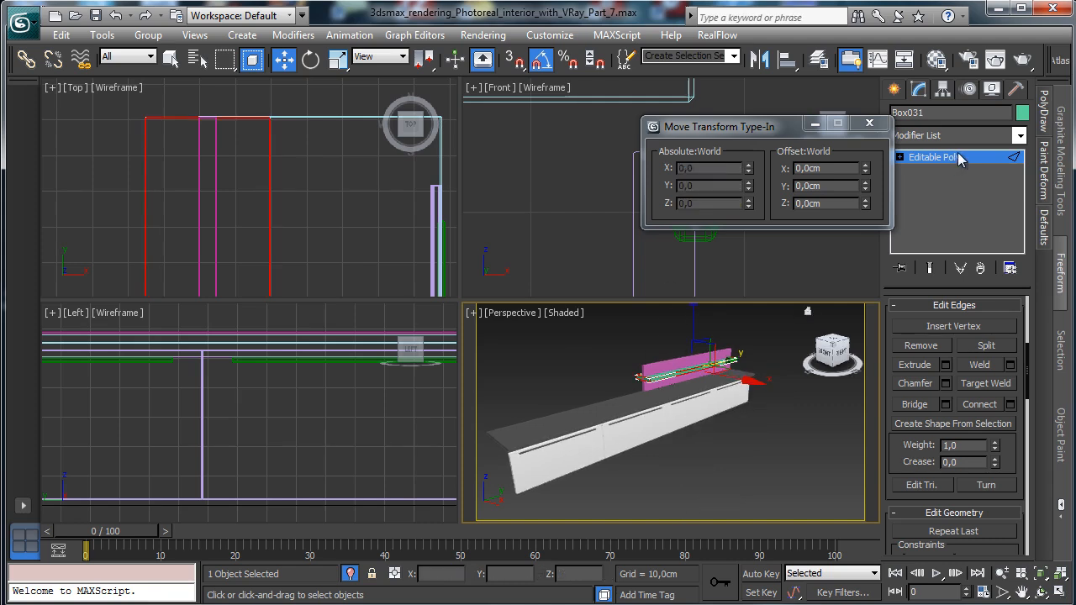
{"action": "left_click", "coordinate": [959, 157]}
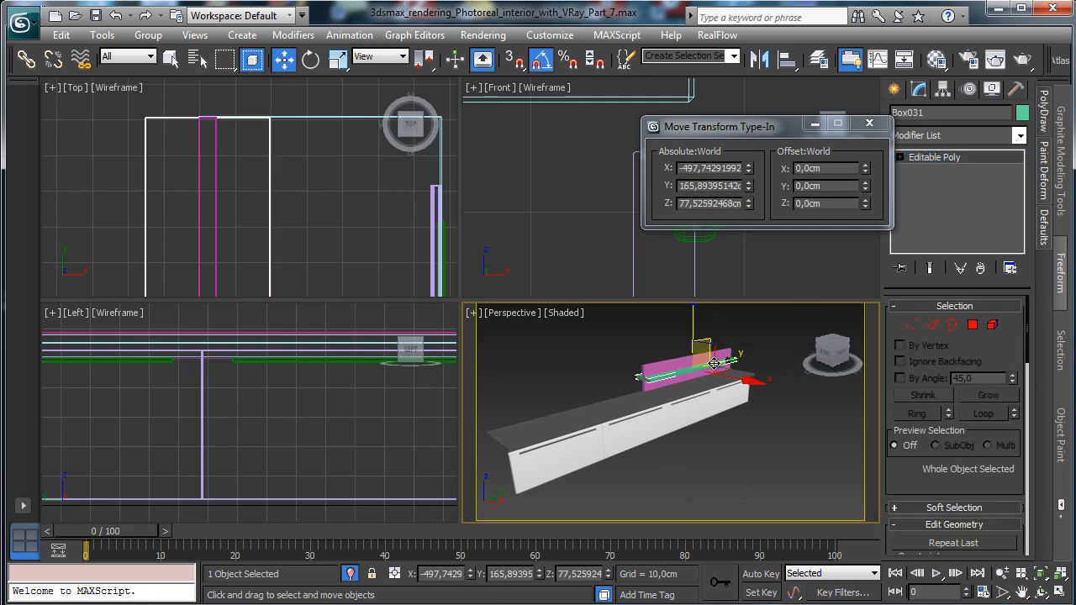
Move the shelf against the upright panel's front face and raise it, to about X -477.9 and Z 93.3 cm.
{"action": "left_click_drag", "start_coordinate": [747, 380], "coordinate": [757, 383]}
{"action": "right_click", "coordinate": [277, 211]}
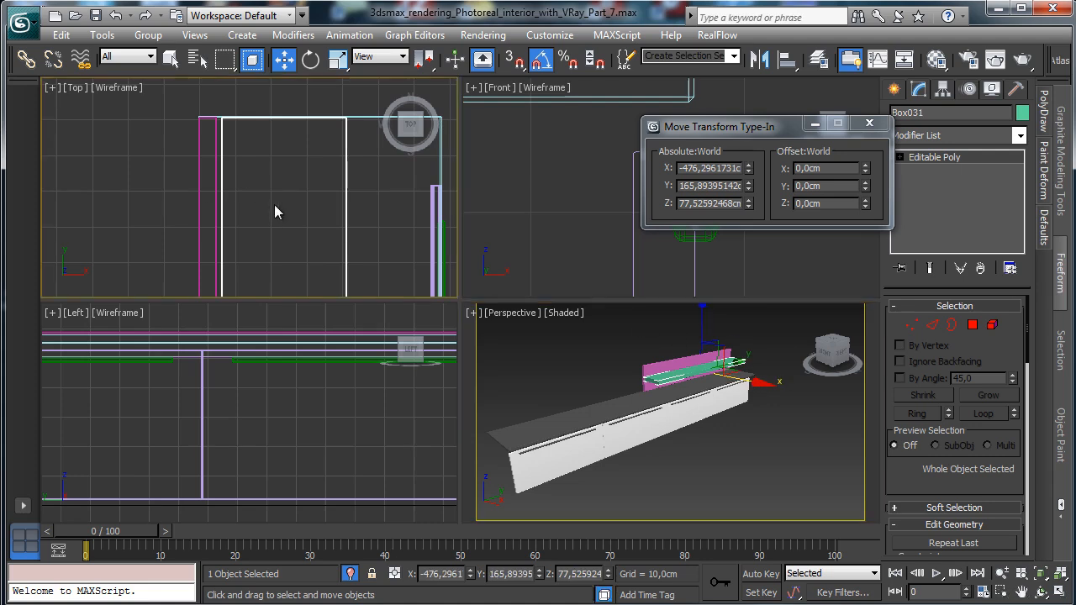
{"action": "left_click", "coordinate": [1058, 592]}
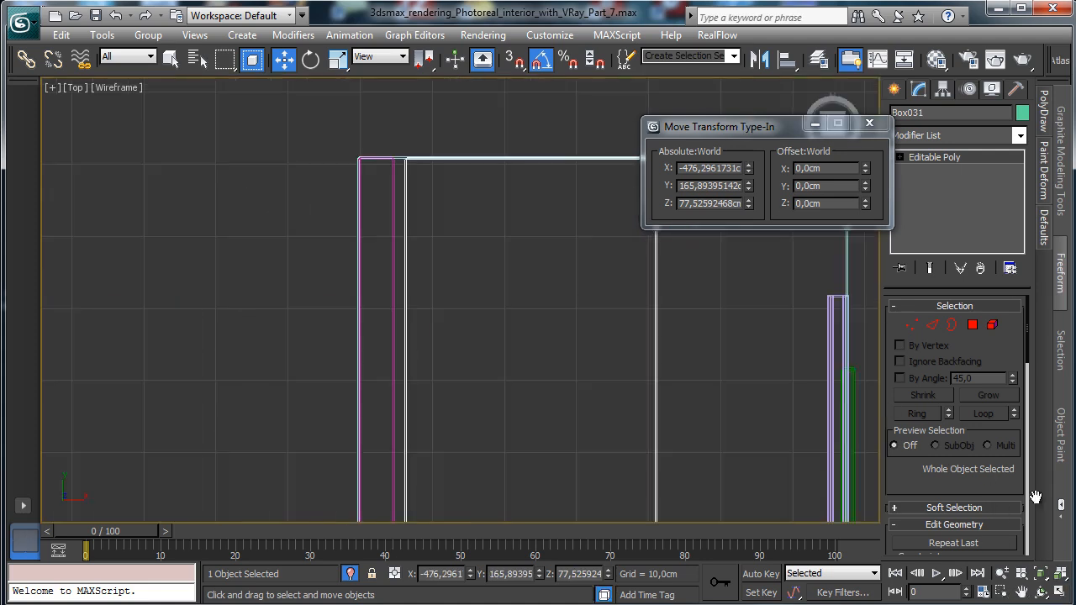
{"action": "left_click_drag", "start_coordinate": [751, 190], "coordinate": [752, 182]}
{"action": "left_click", "coordinate": [1059, 591]}
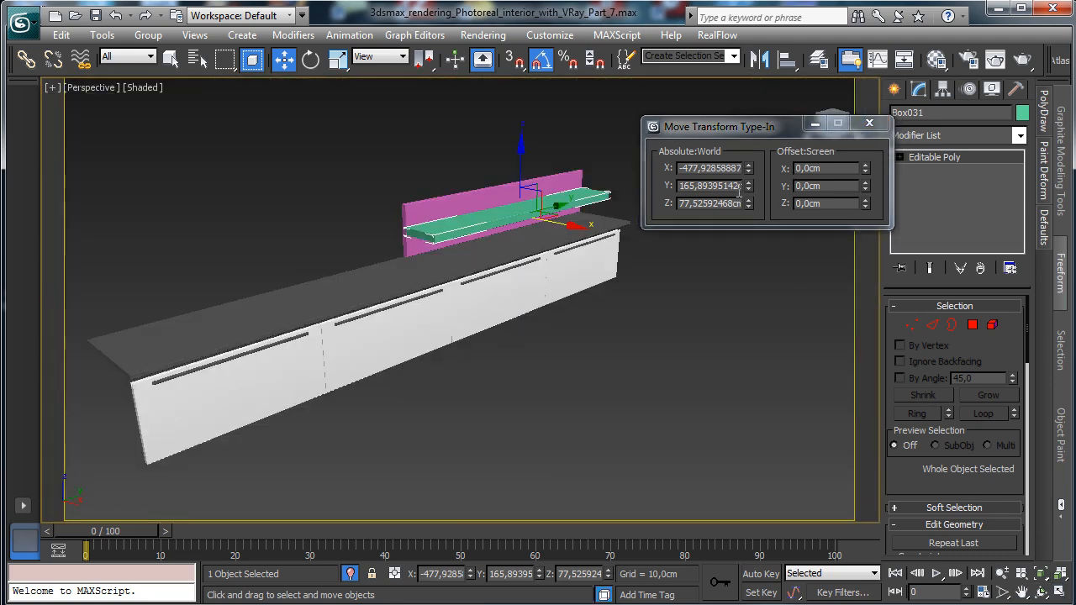
{"action": "left_click_drag", "start_coordinate": [749, 202], "coordinate": [747, 181]}
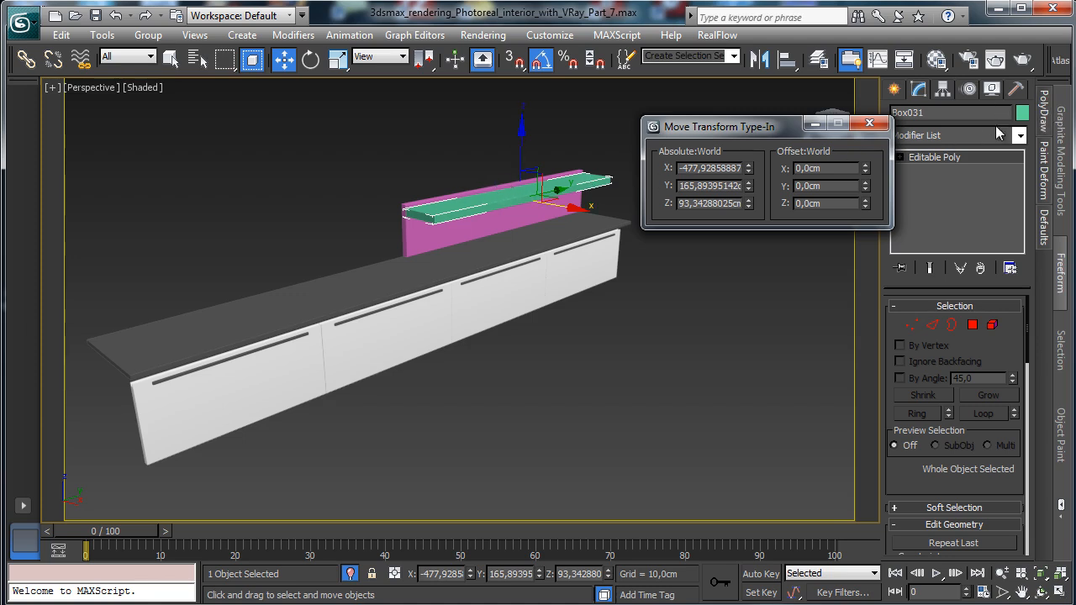
Name the third material slot TV Wood, assign it to the shelf board and back panel, and make it a VRayMtl.
{"action": "left_click", "coordinate": [411, 236], "text": "ctrl"}
{"action": "key", "text": "m"}
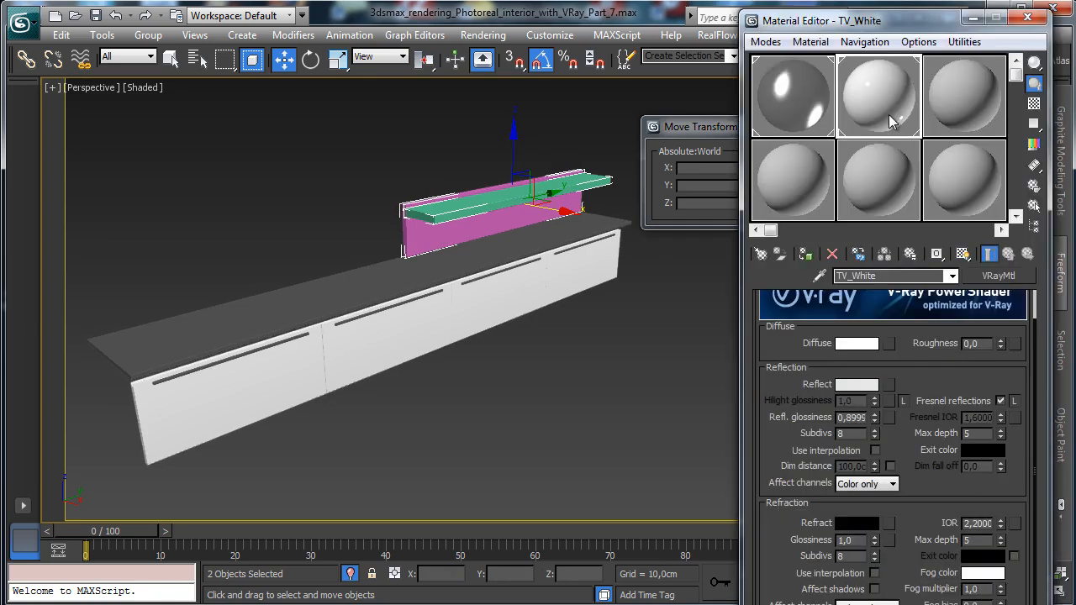
{"action": "left_click", "coordinate": [945, 137]}
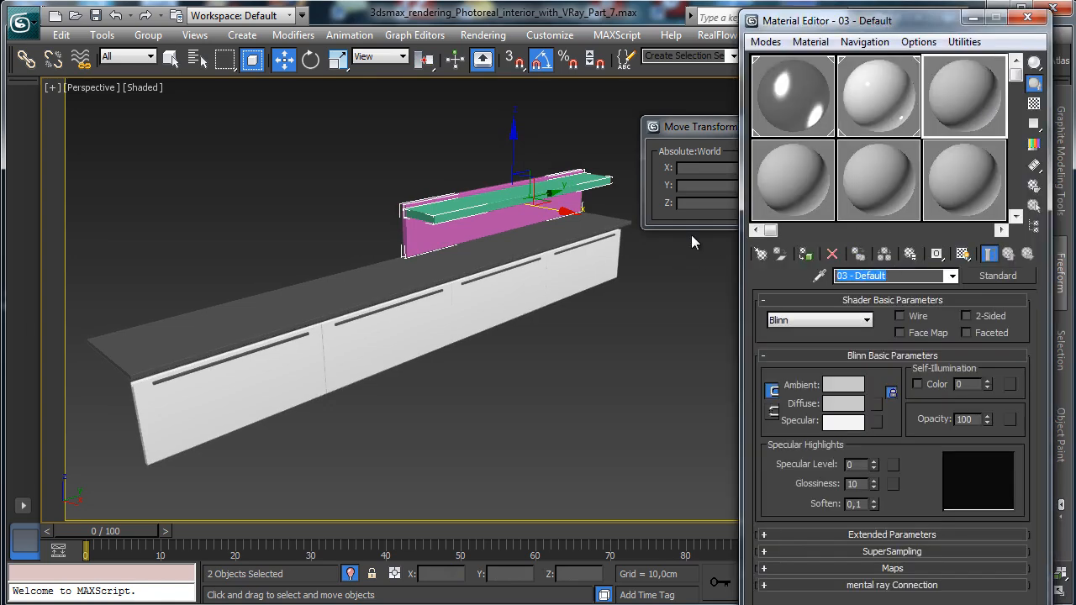
{"action": "type", "text": "TV Wood"}
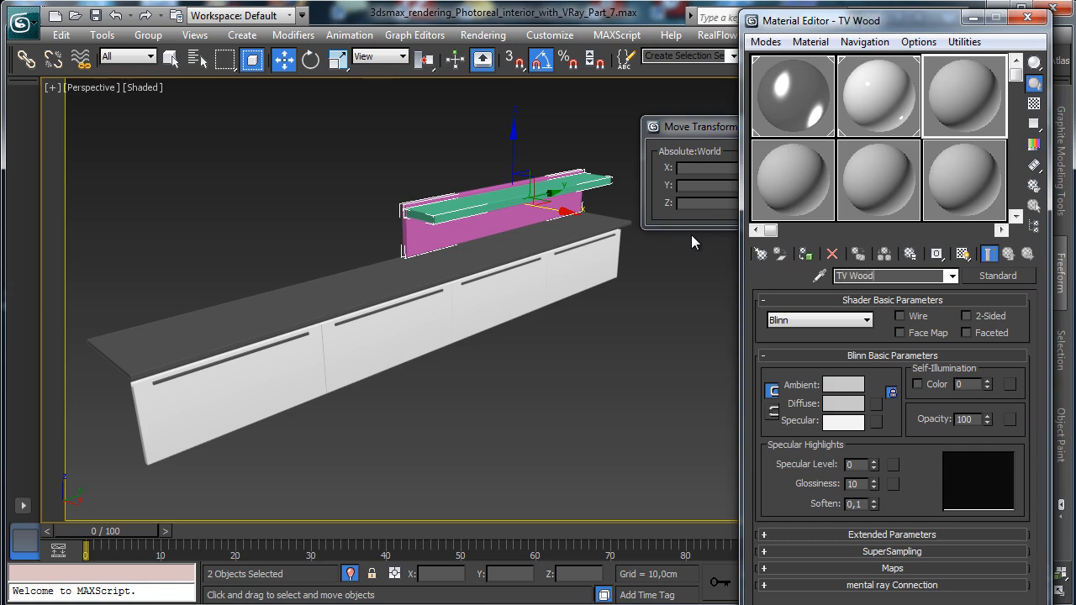
{"action": "left_click", "coordinate": [806, 253]}
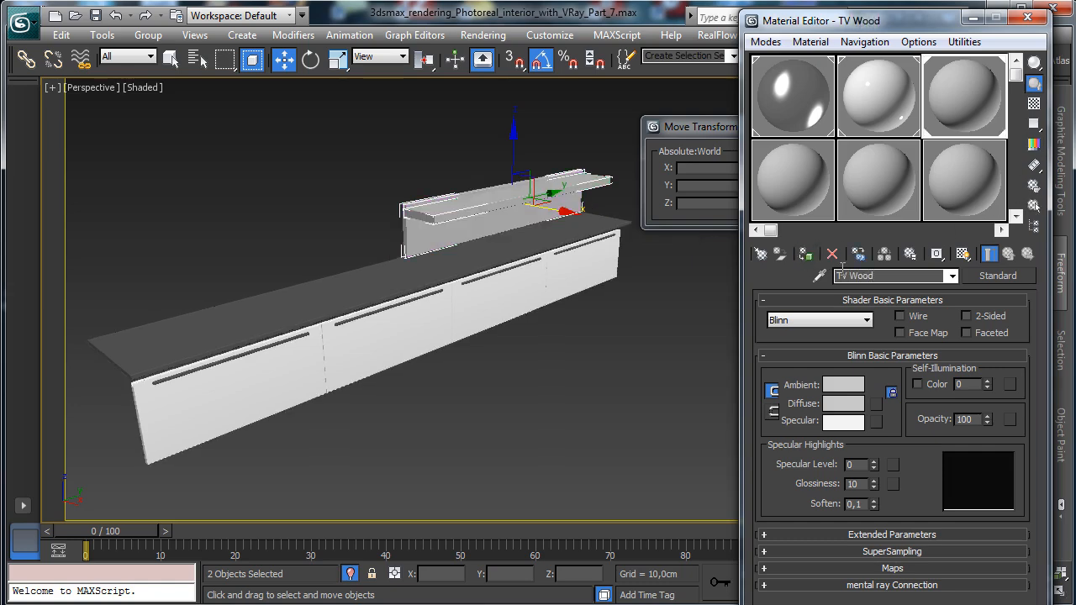
{"action": "left_click", "coordinate": [977, 277]}
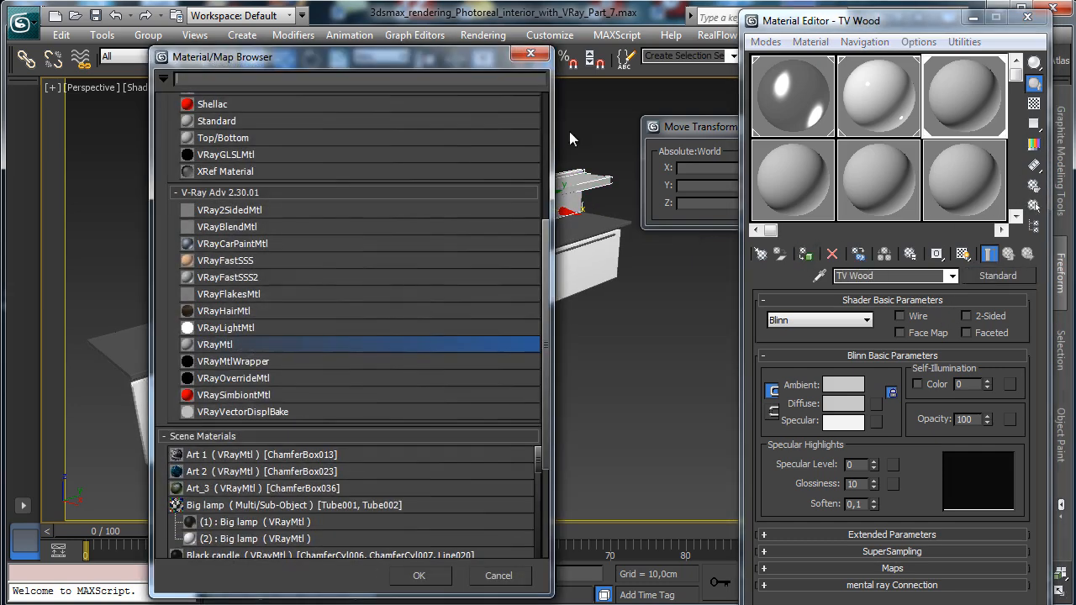
{"action": "double_click", "coordinate": [236, 344]}
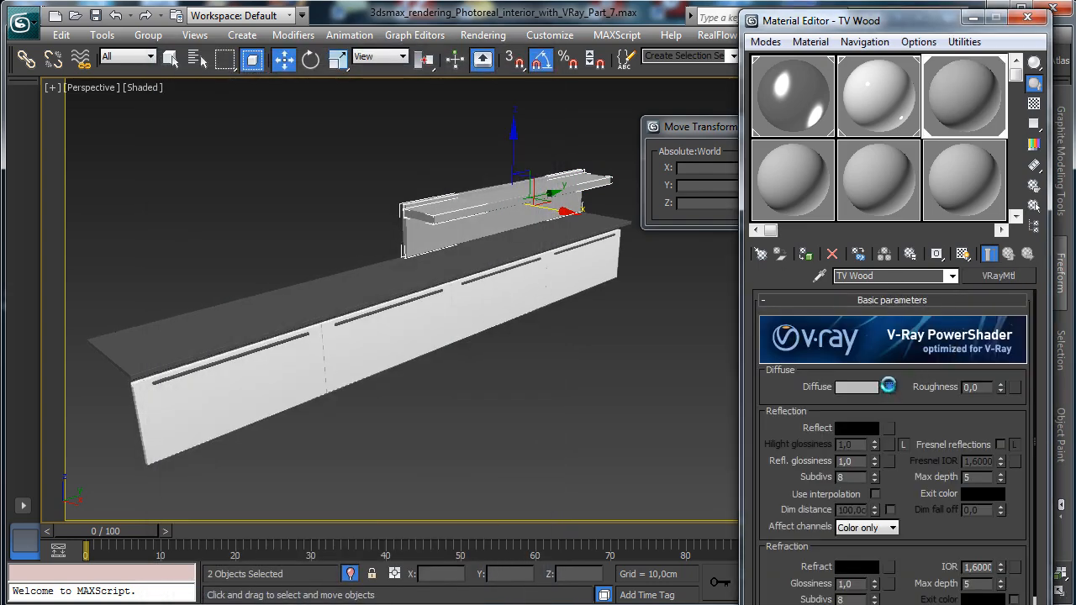
Add a Bitmap map to the TV Wood diffuse channel and browse to the Maps folder on drive E:.
{"action": "left_click", "coordinate": [887, 386]}
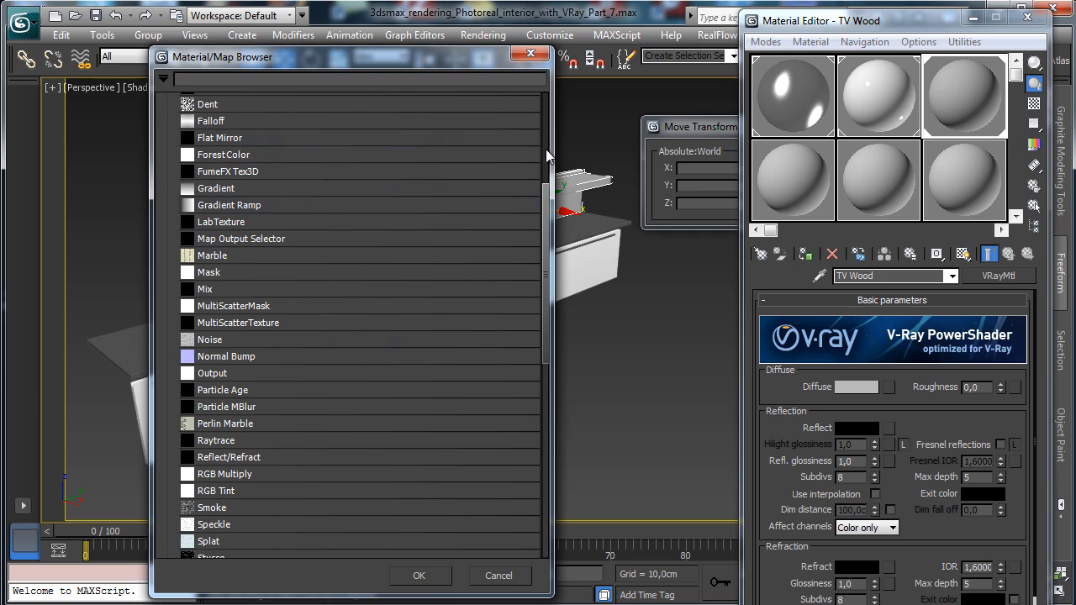
{"action": "double_click", "coordinate": [212, 223]}
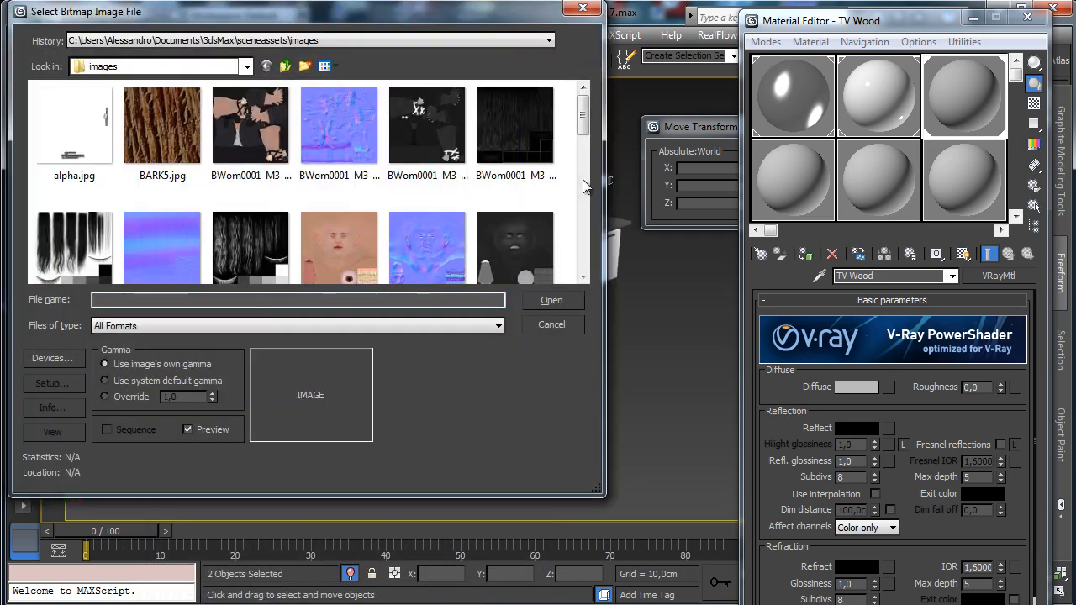
{"action": "left_click", "coordinate": [194, 67]}
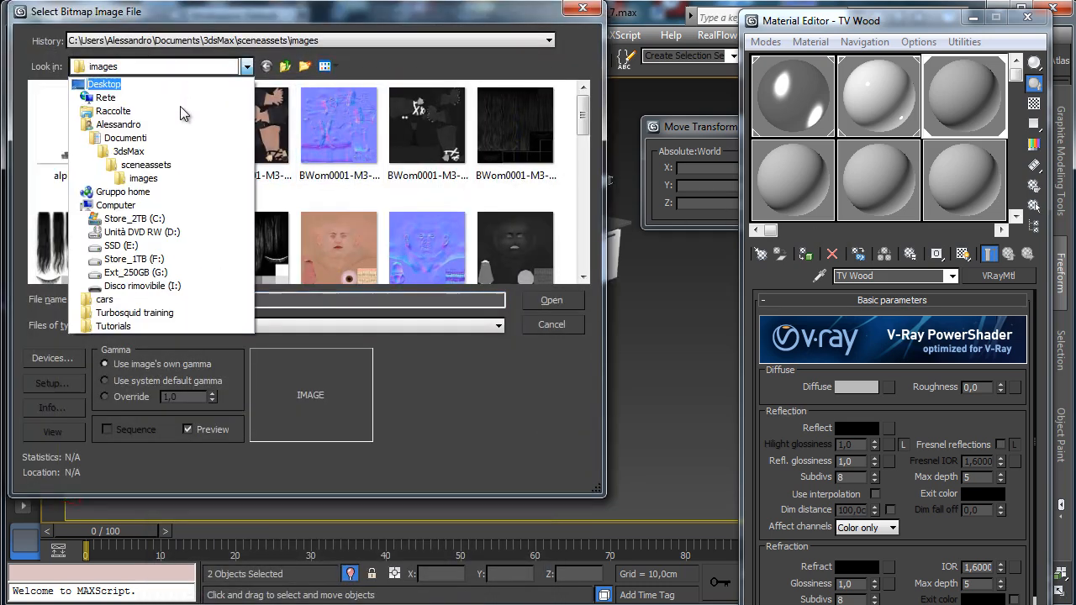
{"action": "left_click", "coordinate": [121, 246]}
{"action": "double_click", "coordinate": [82, 187]}
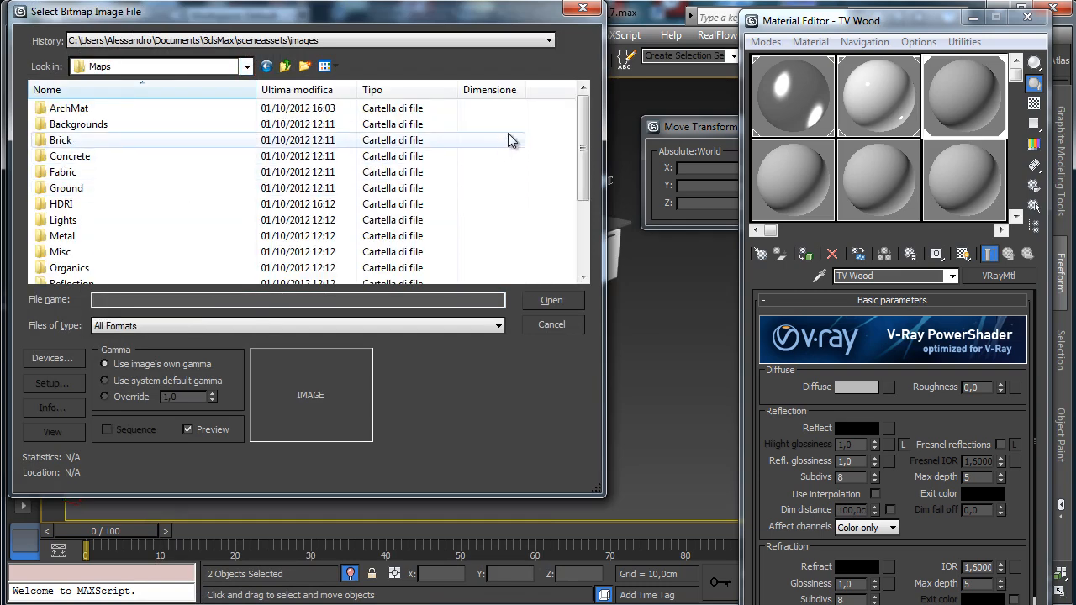
Preview BUBING_2.GIF in the Wood folder and return to the Maps folder.
{"action": "left_click_drag", "start_coordinate": [585, 126], "coordinate": [559, 223]}
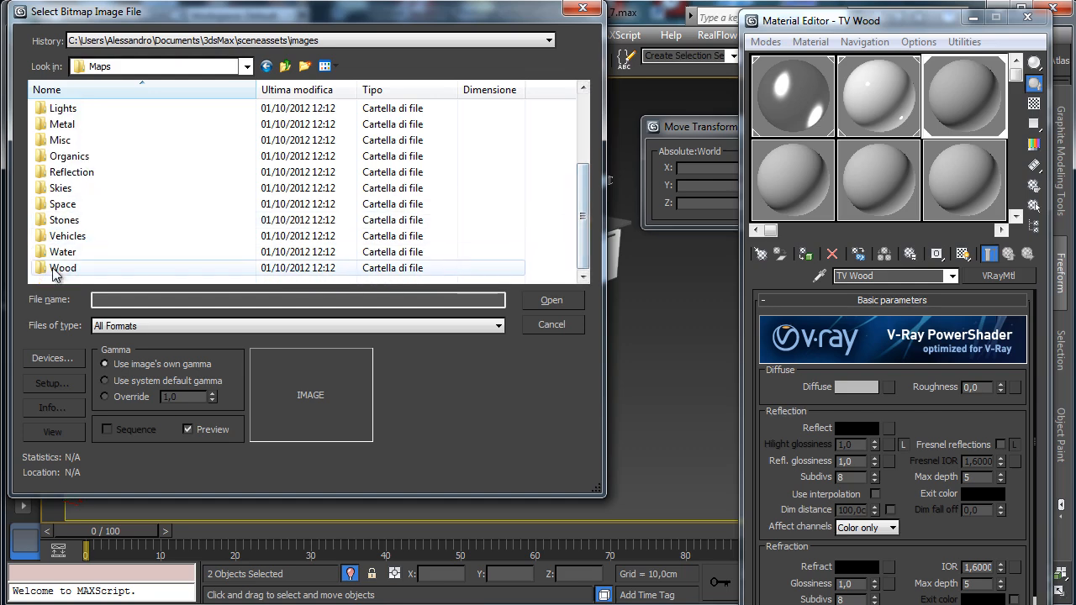
{"action": "double_click", "coordinate": [64, 273]}
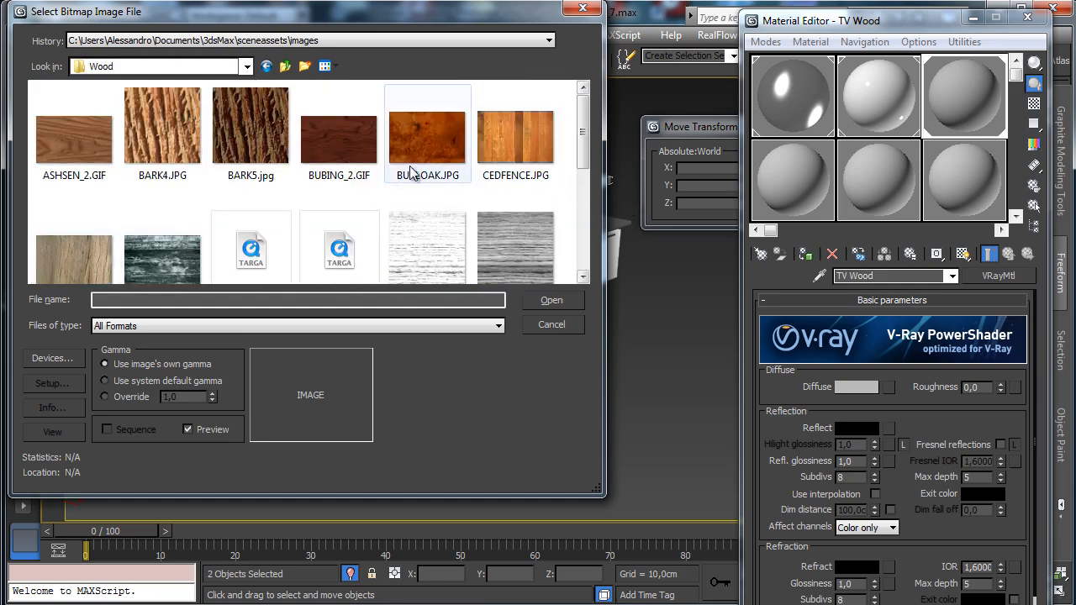
{"action": "left_click", "coordinate": [360, 157]}
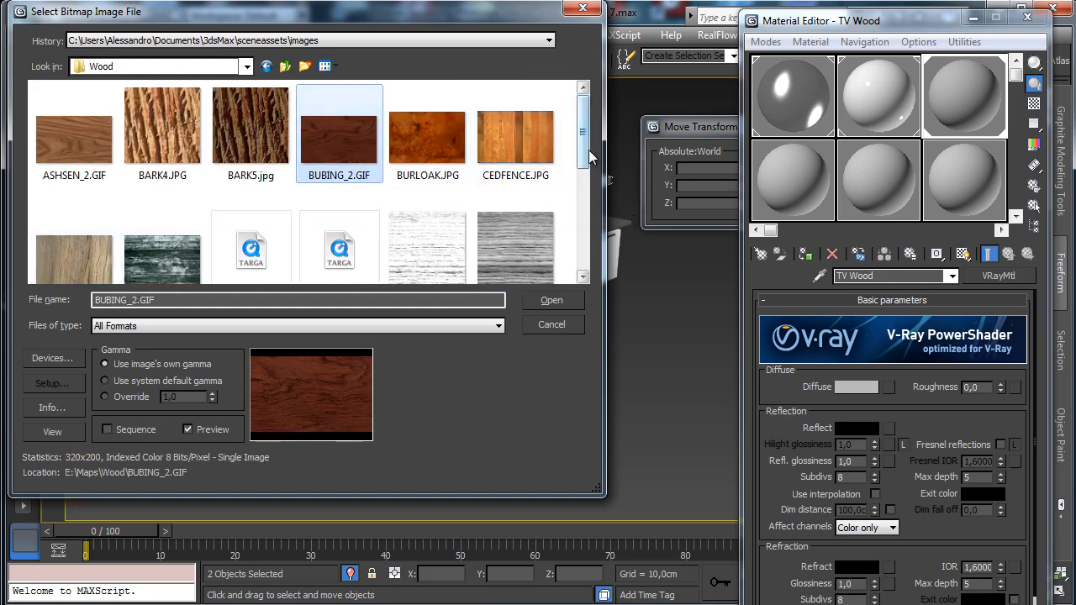
{"action": "mouse_move", "coordinate": [586, 144]}
{"action": "left_mouse_down"}
{"action": "mouse_move", "coordinate": [591, 238]}
{"action": "mouse_move", "coordinate": [590, 149]}
{"action": "left_mouse_up"}
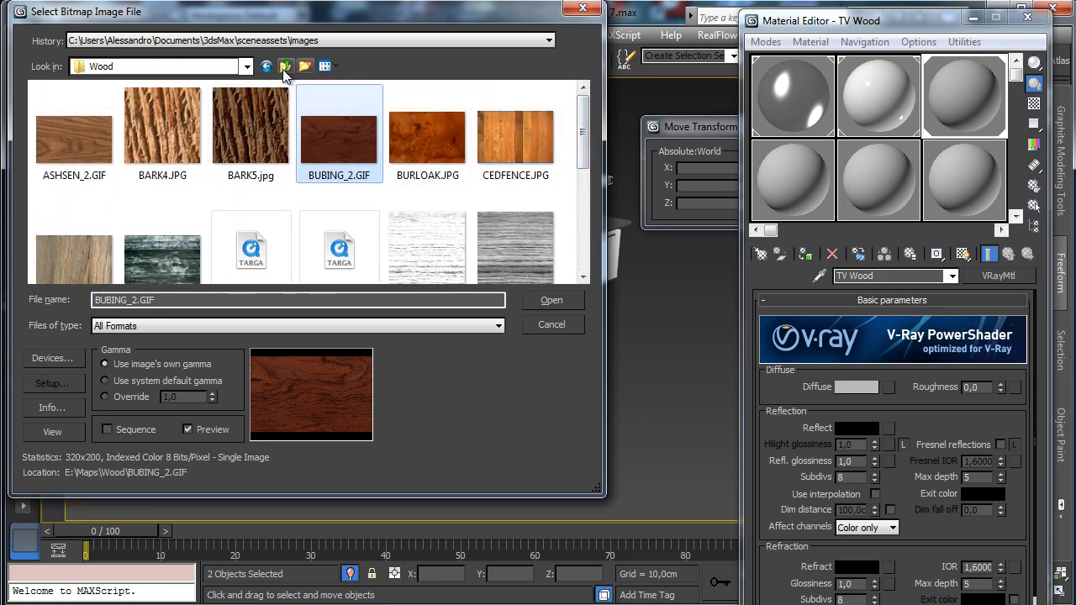
{"action": "left_click", "coordinate": [285, 66]}
{"action": "left_click", "coordinate": [585, 143]}
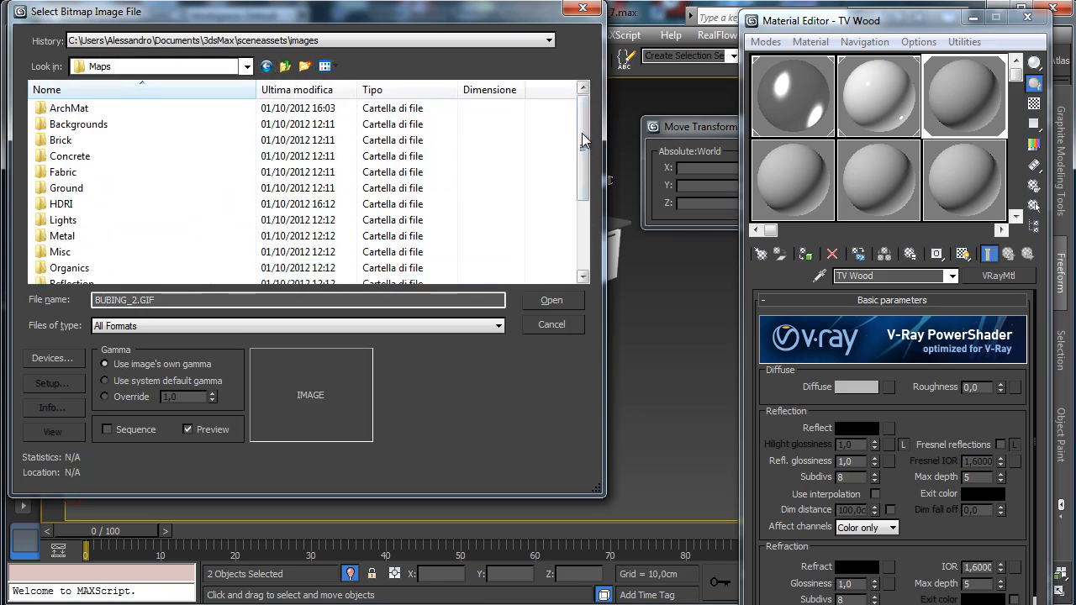
Load Woods&Plastics.FinishCarpentry.Wood.Cocobolo.jpg from the ArchMat folder as the diffuse bitmap and display it in the viewport.
{"action": "left_click", "coordinate": [81, 109]}
{"action": "double_click", "coordinate": [82, 109]}
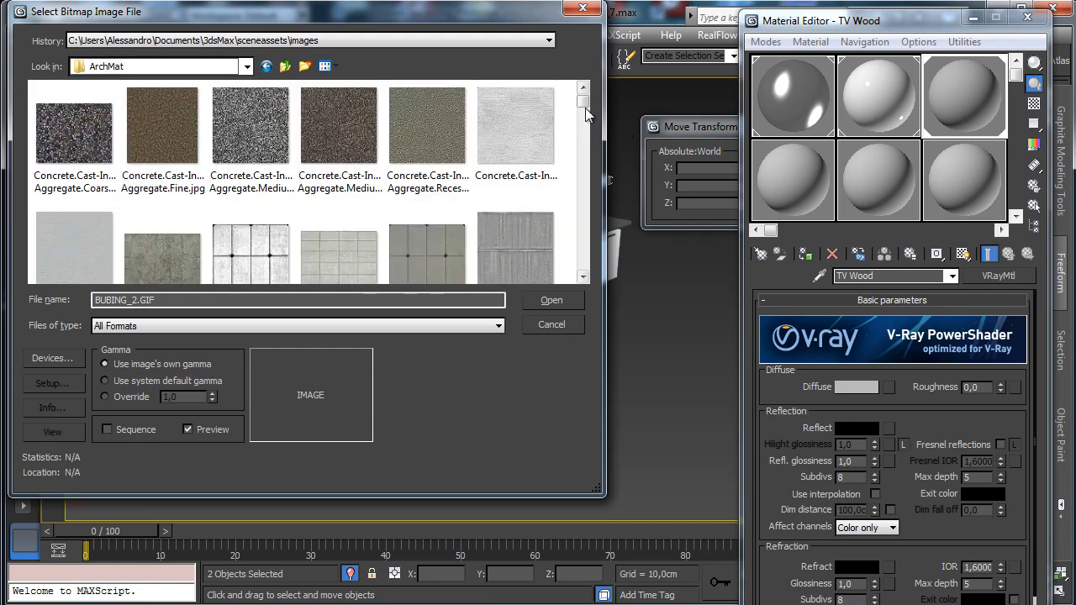
{"action": "left_click_drag", "start_coordinate": [583, 94], "coordinate": [600, 259]}
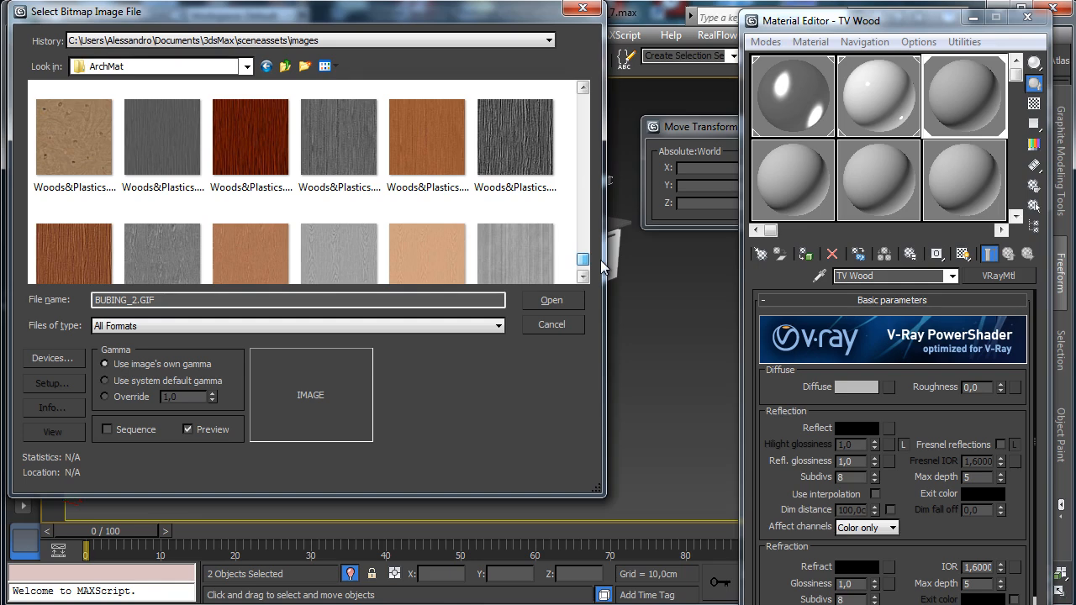
{"action": "left_click", "coordinate": [262, 154]}
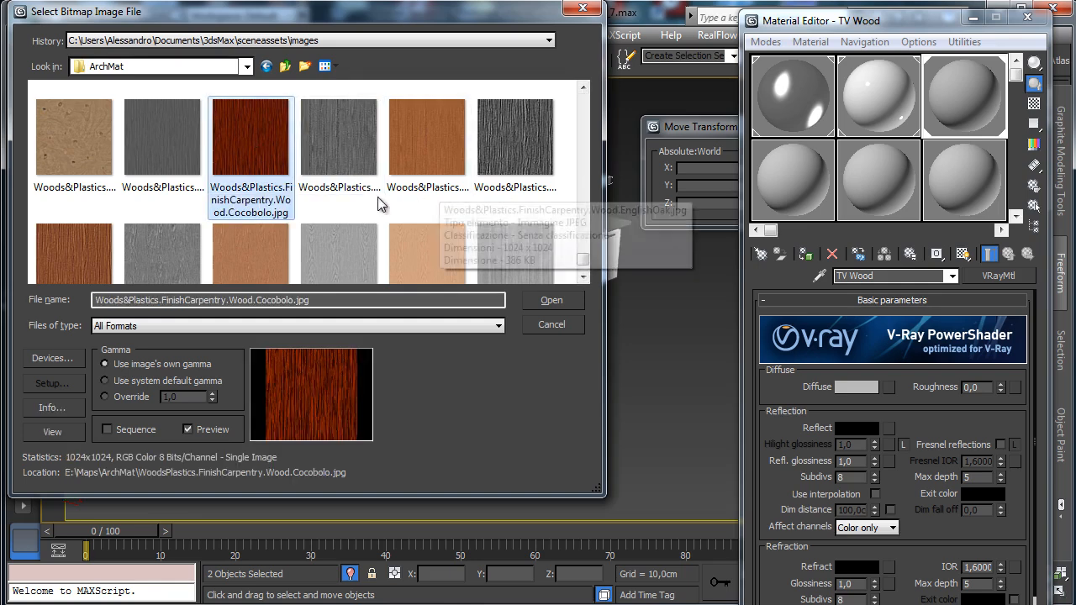
{"action": "right_click", "coordinate": [270, 159]}
{"action": "left_click", "coordinate": [319, 190]}
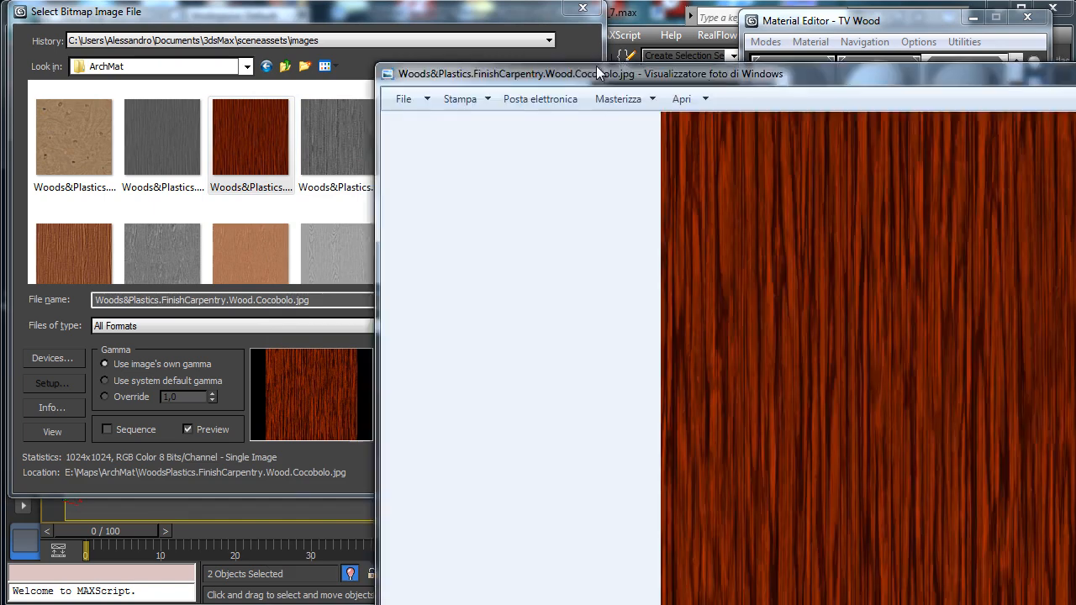
{"action": "key", "text": "alt+F4"}
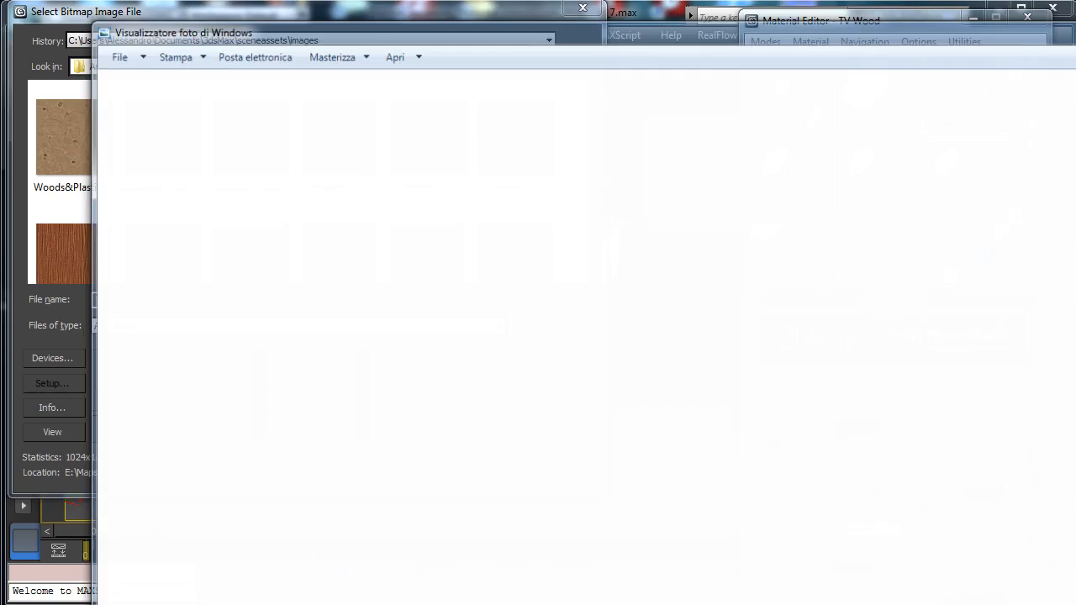
{"action": "left_click", "coordinate": [550, 301]}
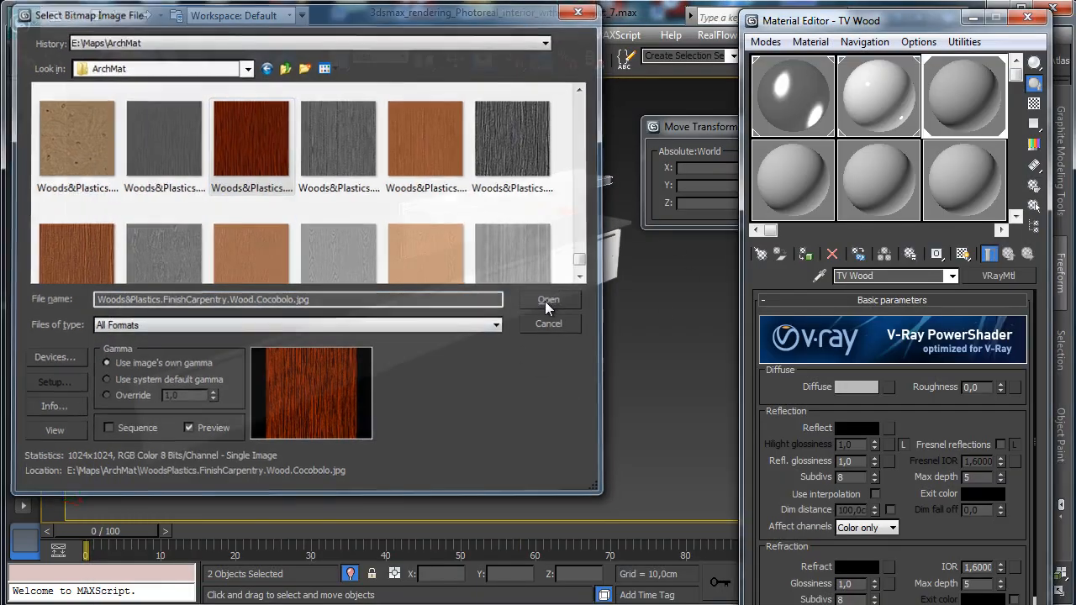
{"action": "left_click", "coordinate": [963, 255]}
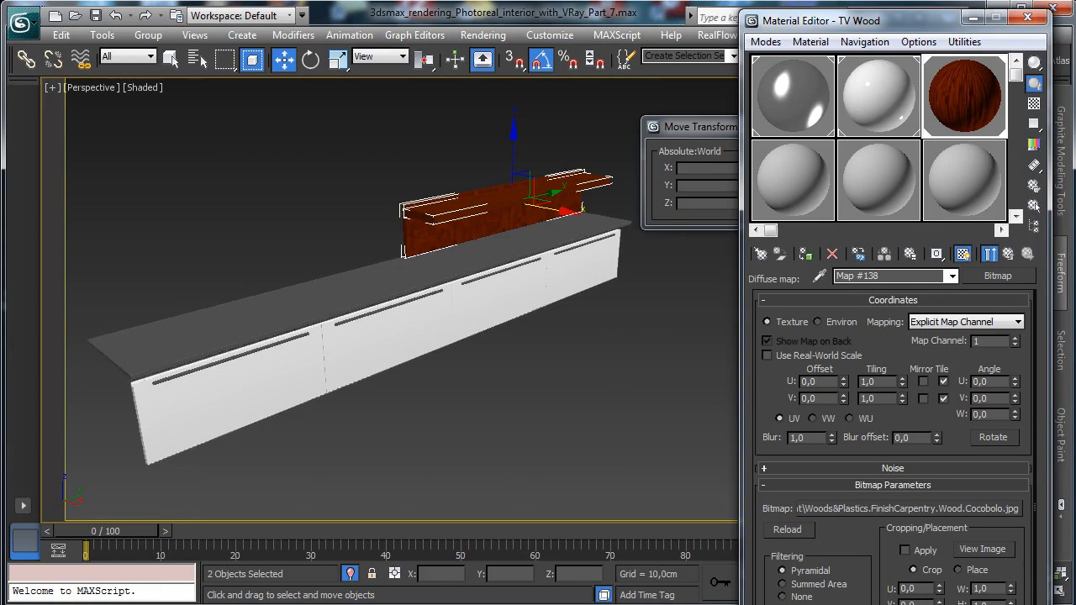
Set the Cocobolo bitmap's U and V tiling to 2,0, checking the wood grain on the shelf.
{"action": "left_click_drag", "start_coordinate": [895, 604], "coordinate": [895, 502]}
{"action": "left_click", "coordinate": [1040, 576]}
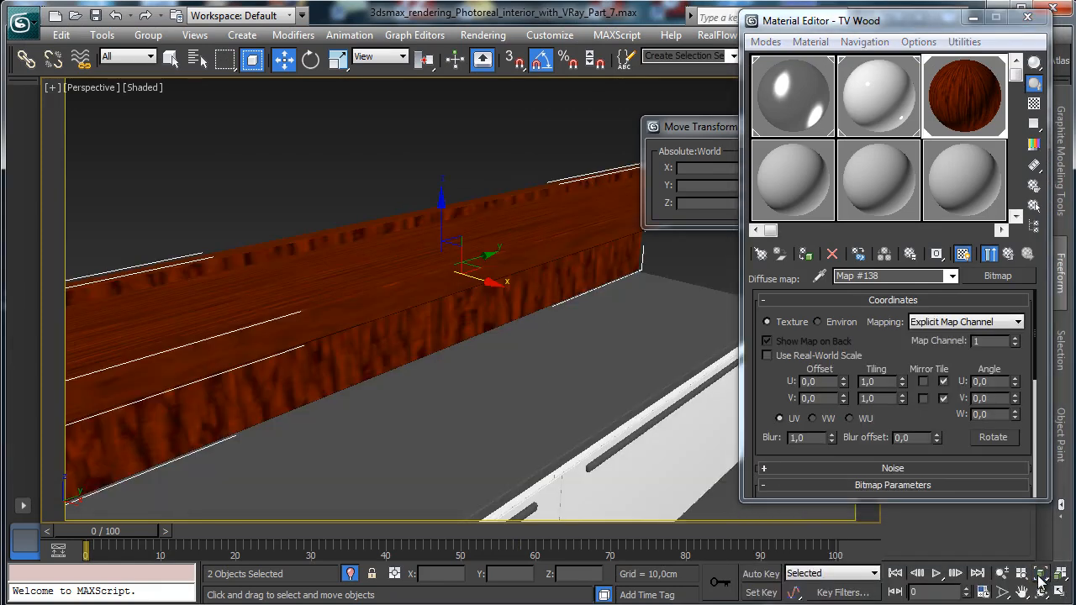
{"action": "left_click", "coordinate": [462, 132]}
{"action": "left_click", "coordinate": [568, 269]}
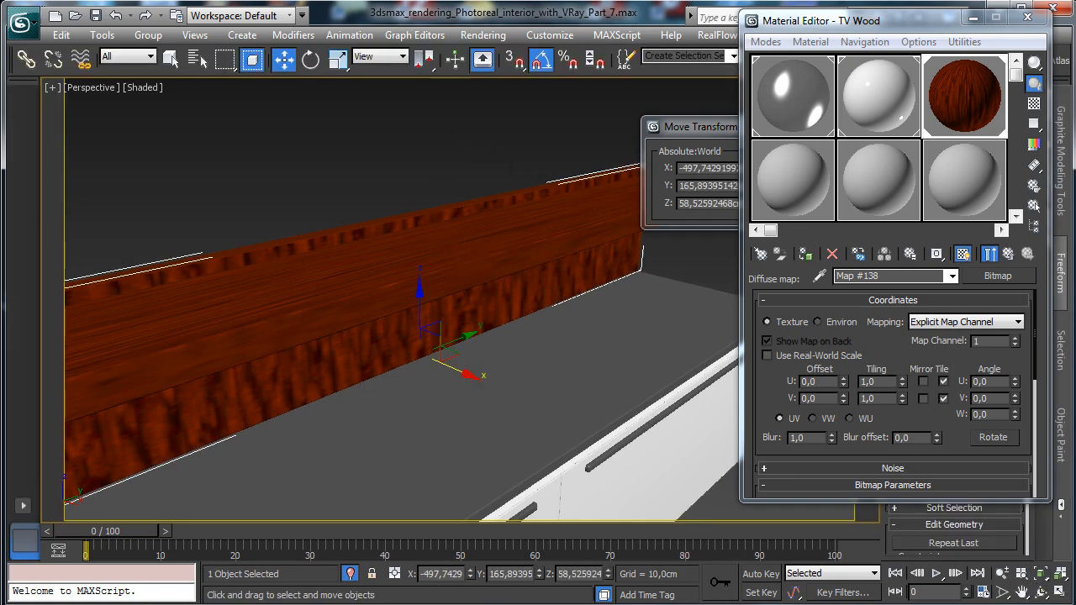
{"action": "left_click_drag", "start_coordinate": [966, 21], "coordinate": [801, 52]}
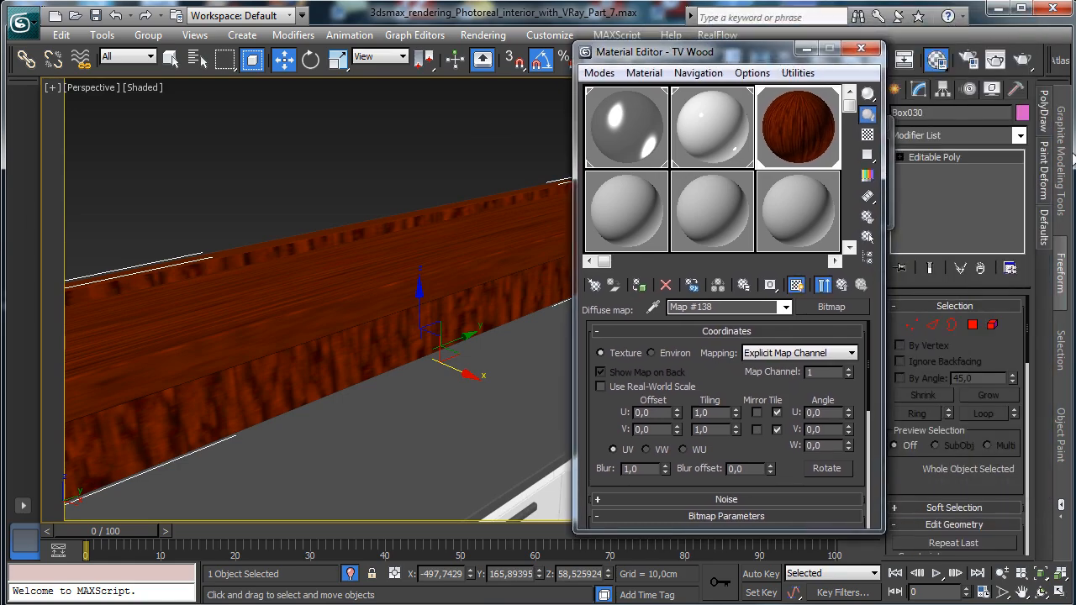
{"action": "left_click", "coordinate": [485, 241]}
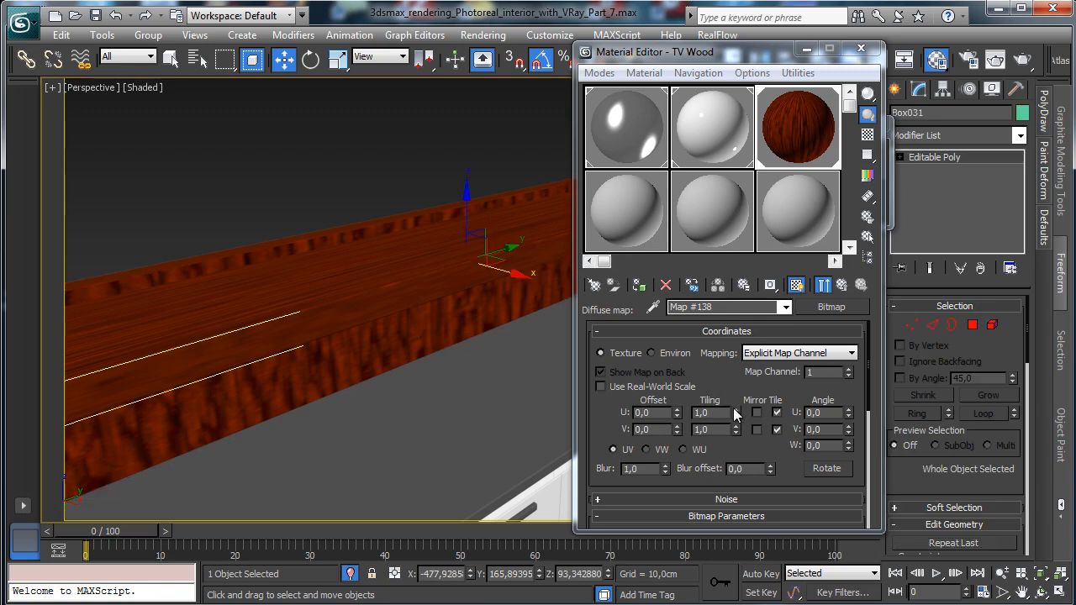
{"action": "mouse_move", "coordinate": [735, 413]}
{"action": "left_mouse_down"}
{"action": "mouse_move", "coordinate": [737, 392]}
{"action": "mouse_move", "coordinate": [727, 422]}
{"action": "left_mouse_up"}
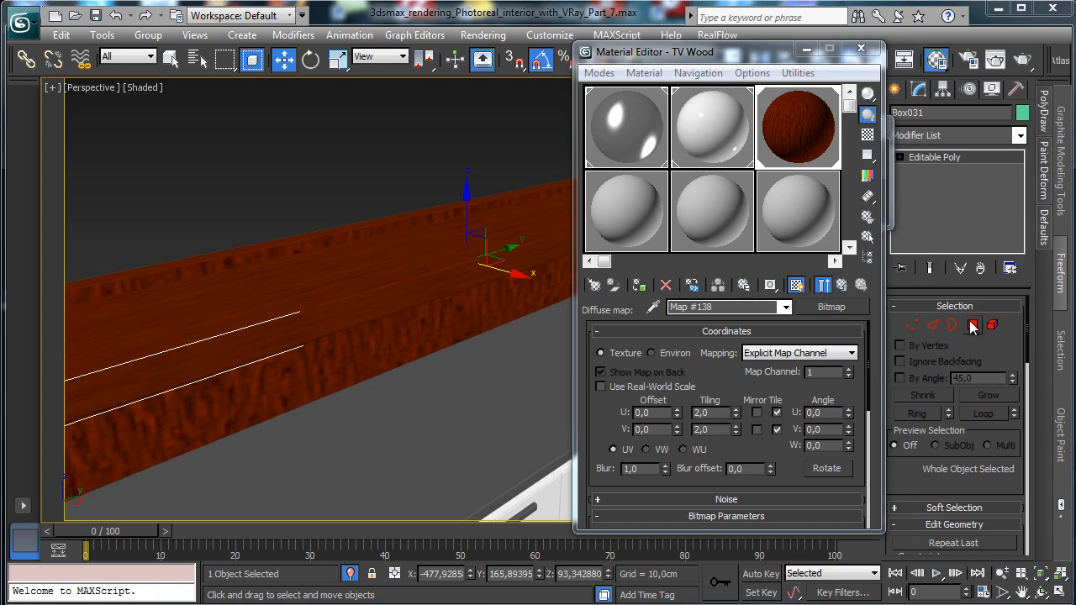
Select the shelf board's top and bottom polygons and apply a planar UVW Map modifier to them.
{"action": "left_click", "coordinate": [972, 325]}
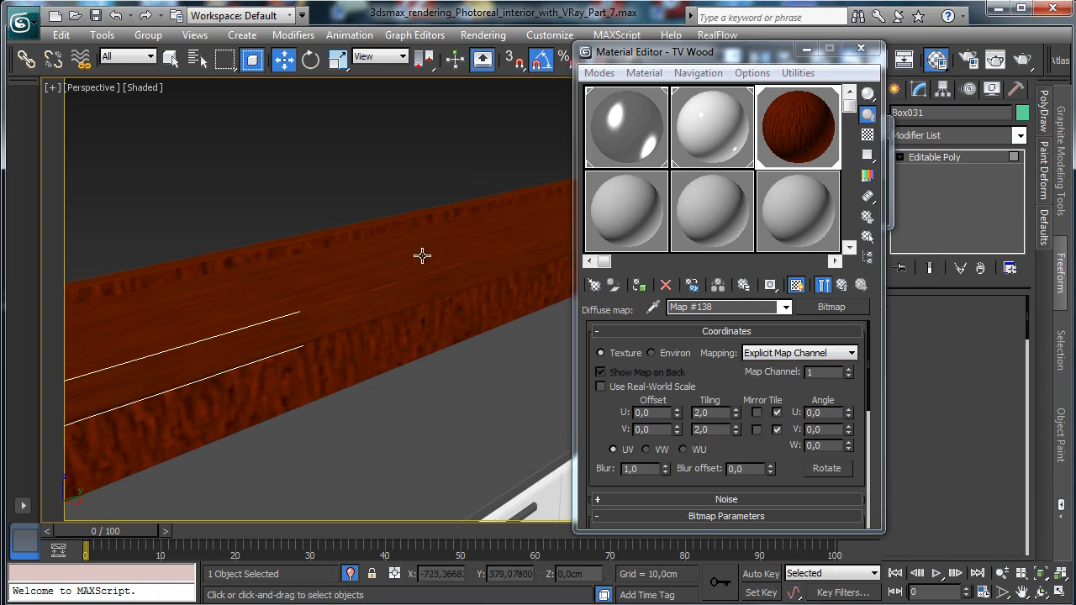
{"action": "left_click", "coordinate": [443, 272]}
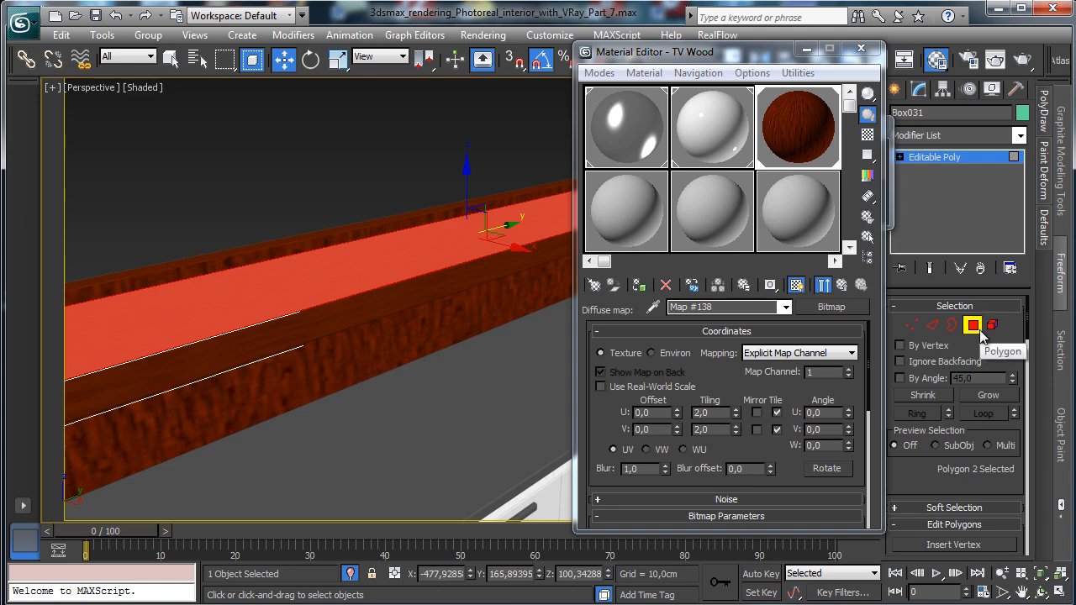
{"action": "left_click", "coordinate": [1040, 593]}
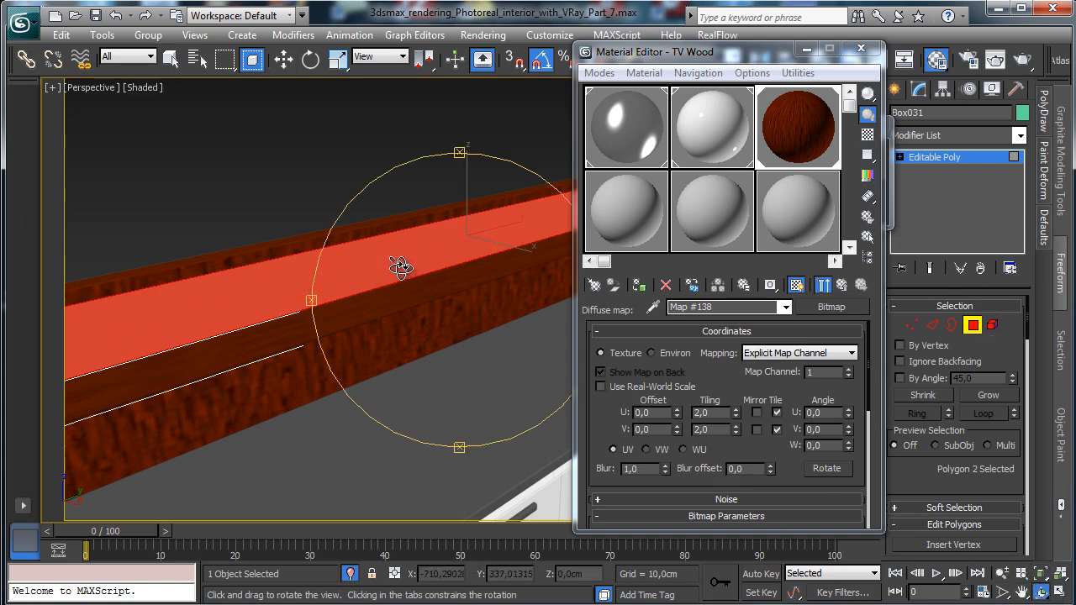
{"action": "left_click_drag", "start_coordinate": [402, 269], "coordinate": [377, 196]}
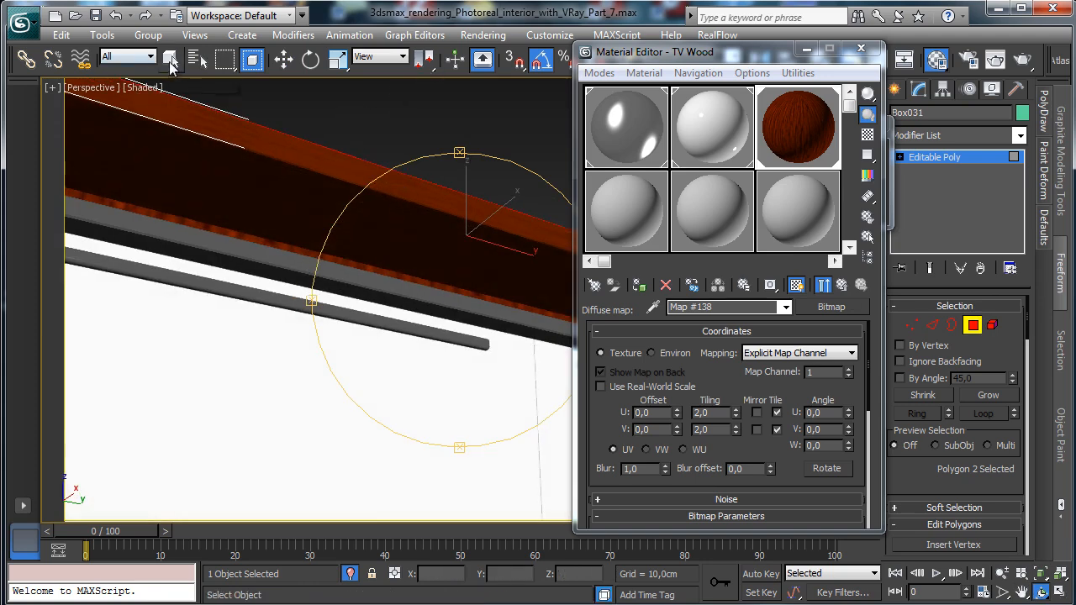
{"action": "left_click", "coordinate": [170, 58]}
{"action": "left_click", "coordinate": [433, 236]}
{"action": "left_click", "coordinate": [1019, 136]}
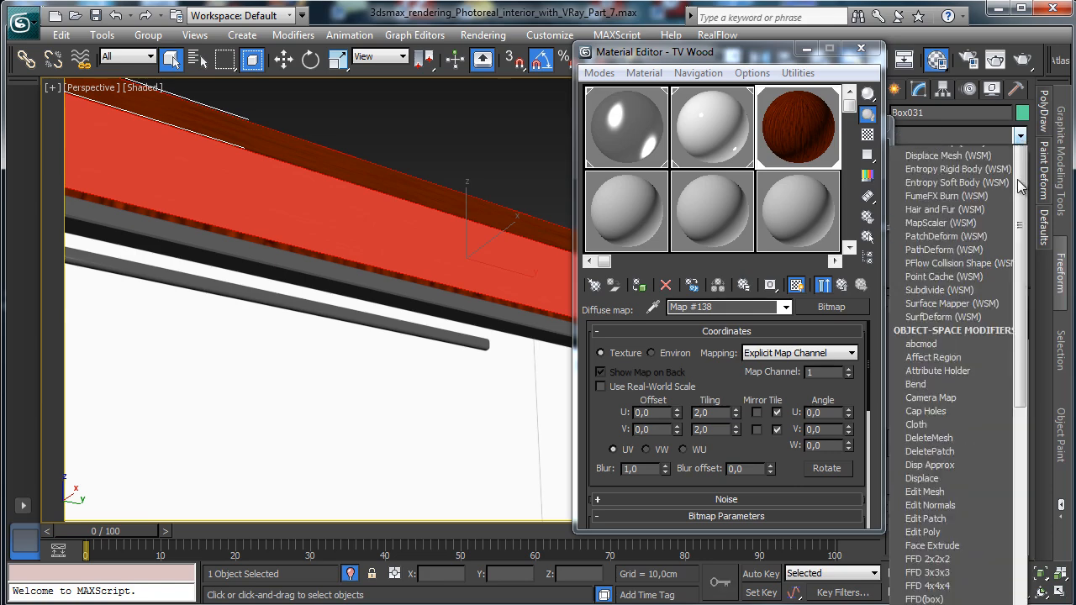
{"action": "scroll", "coordinate": [1036, 357], "scroll_direction": "down", "scroll_amount": 8}
{"action": "scroll", "coordinate": [1036, 357], "scroll_direction": "down", "scroll_amount": 10}
{"action": "left_click", "coordinate": [967, 536]}
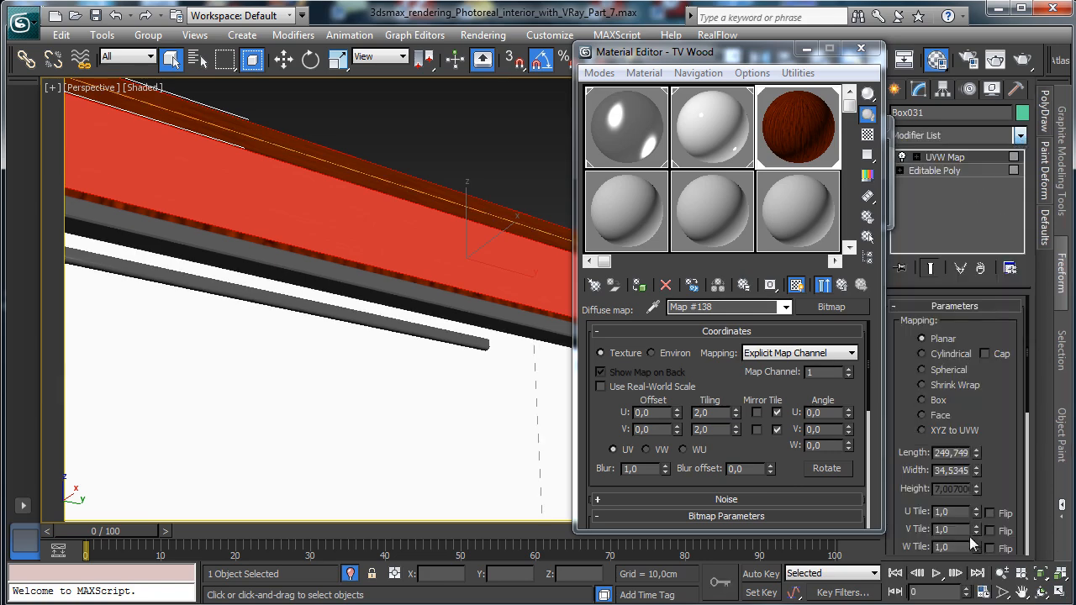
Add a Poly Select modifier to the shelf board and select its narrow front edge polygon.
{"action": "left_click", "coordinate": [1020, 136]}
{"action": "left_click", "coordinate": [925, 224]}
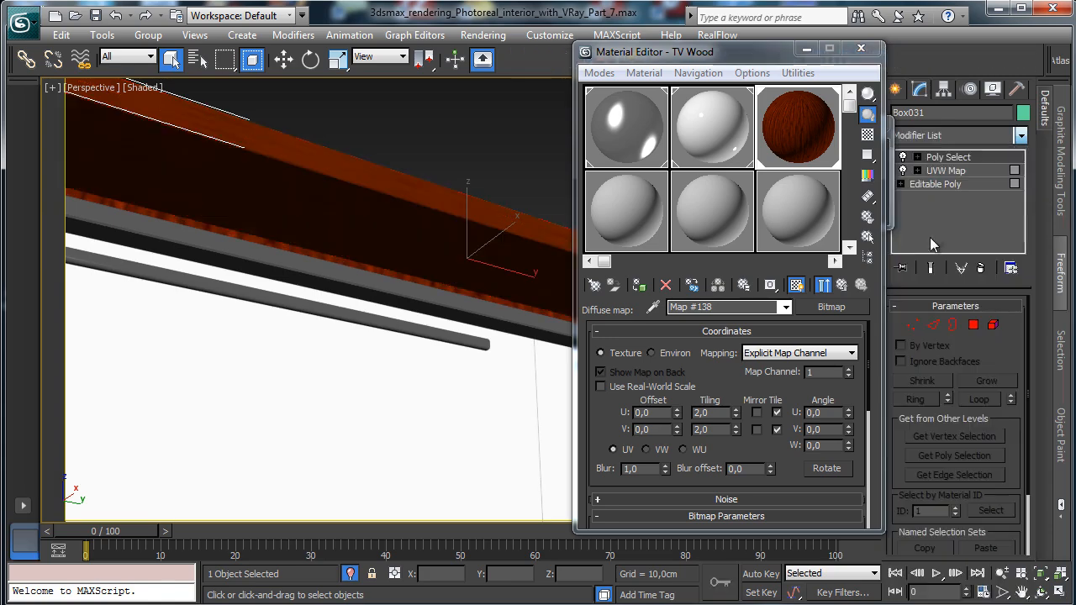
{"action": "left_click", "coordinate": [972, 326]}
{"action": "left_click", "coordinate": [458, 206]}
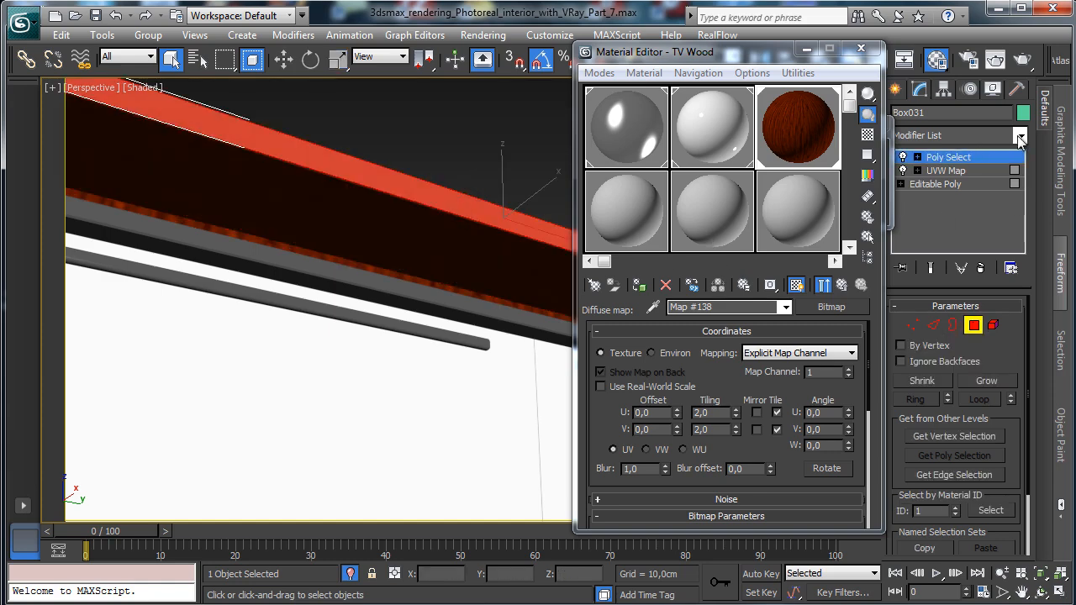
Apply a UVW Map modifier to the shelf's front edge polygon, aligned to X and fitted.
{"action": "left_click", "coordinate": [1020, 137]}
{"action": "scroll", "coordinate": [957, 370], "scroll_direction": "down", "scroll_amount": 15}
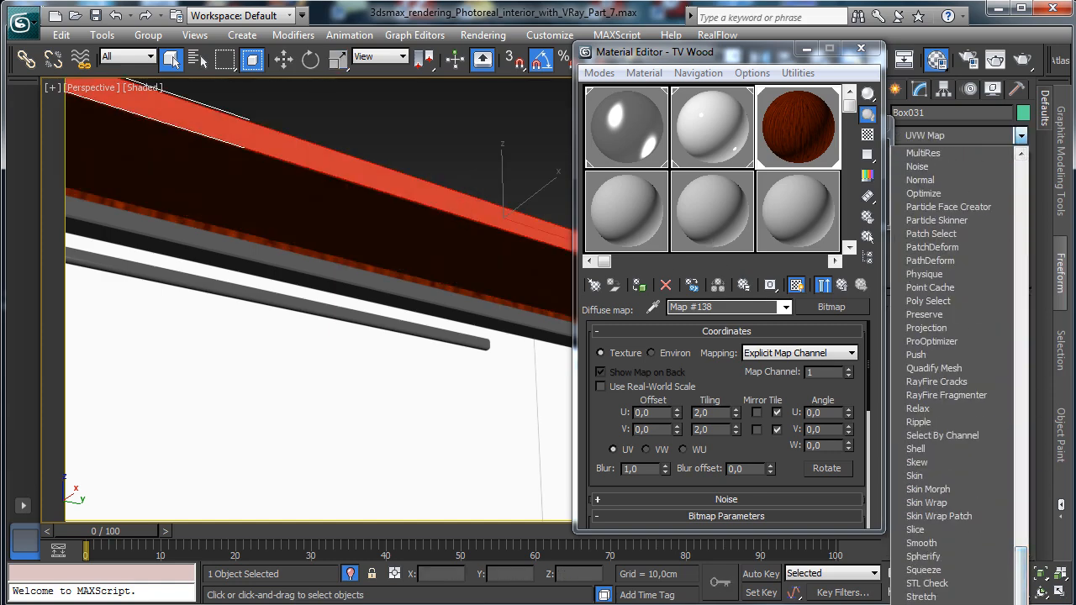
{"action": "key", "text": "Return"}
{"action": "scroll", "coordinate": [1008, 419], "scroll_direction": "down", "scroll_amount": 5}
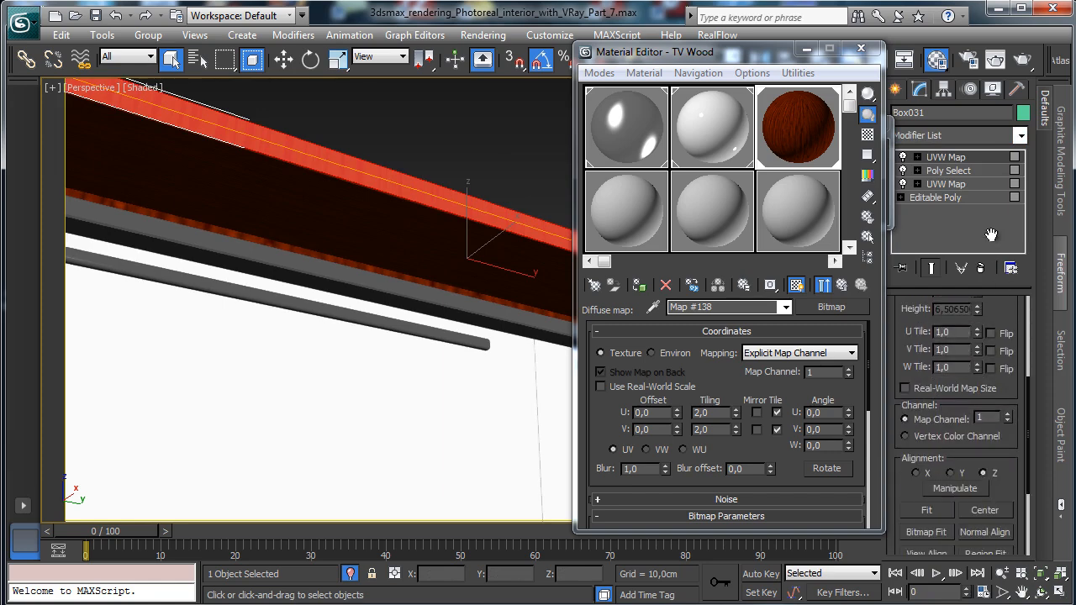
{"action": "left_click", "coordinate": [949, 468]}
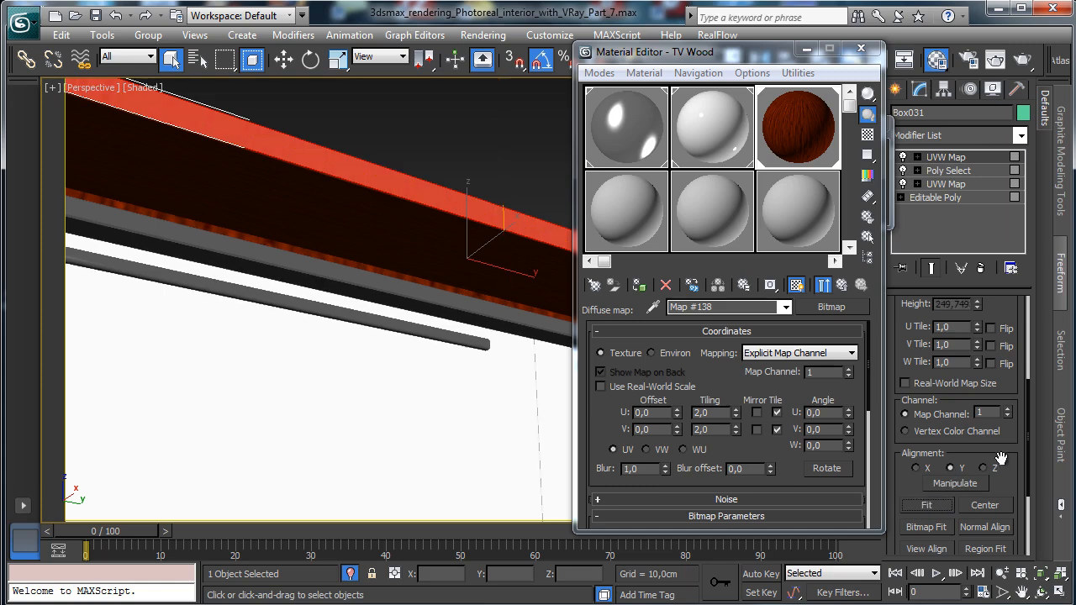
{"action": "left_click", "coordinate": [983, 469]}
{"action": "left_click", "coordinate": [927, 505]}
{"action": "left_click", "coordinate": [915, 468]}
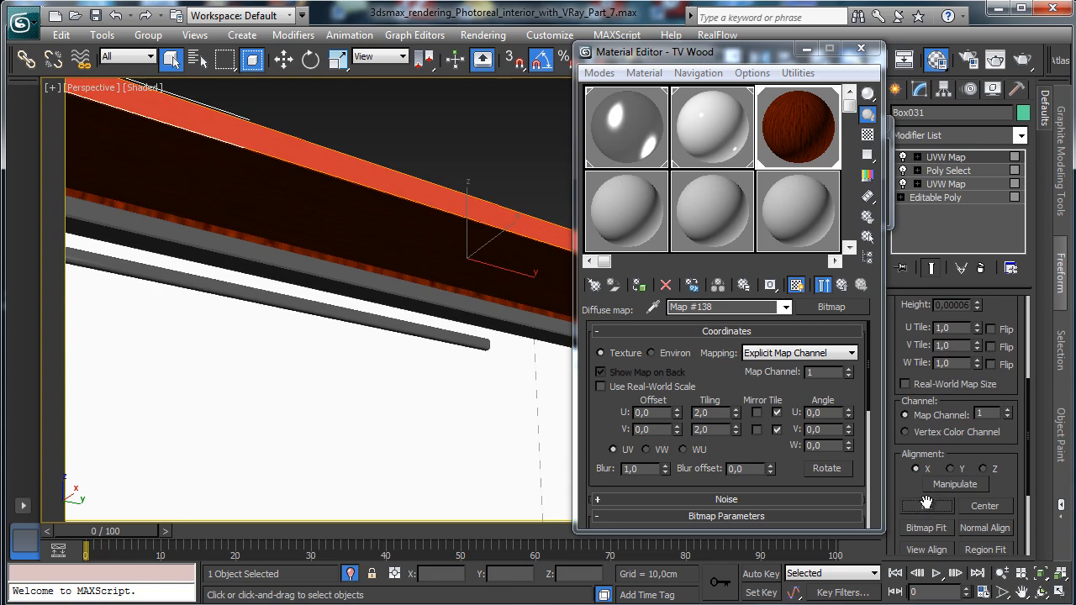
{"action": "left_click", "coordinate": [925, 504]}
Top the shelf board's modifier stack with a Poly Select modifier and check the mapping from the other side.
{"action": "left_click", "coordinate": [1020, 135]}
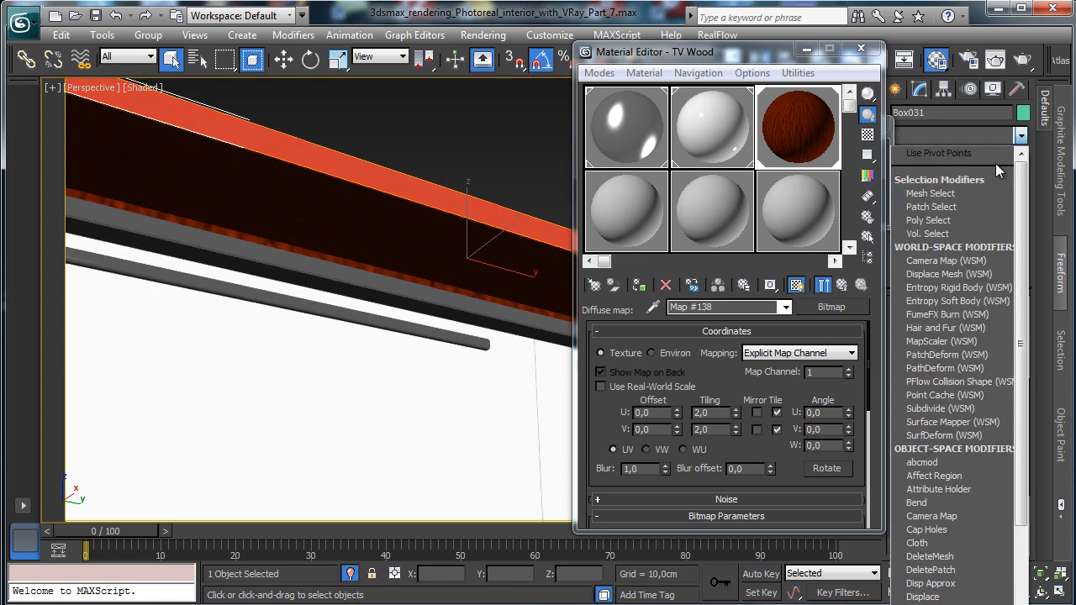
{"action": "left_click", "coordinate": [953, 219]}
{"action": "left_click", "coordinate": [1041, 595]}
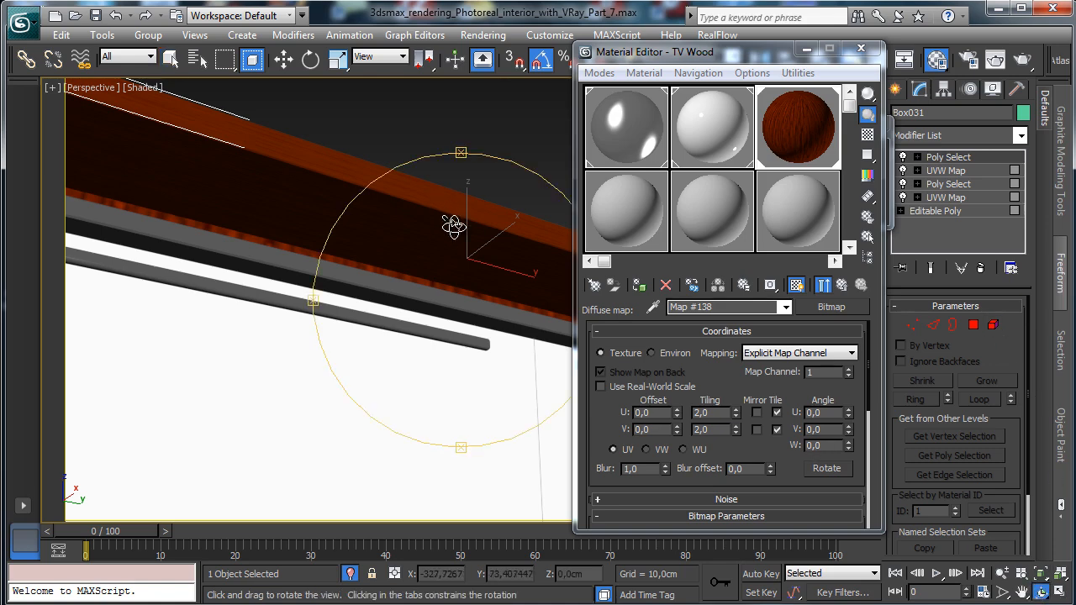
{"action": "left_click_drag", "start_coordinate": [451, 224], "coordinate": [470, 310]}
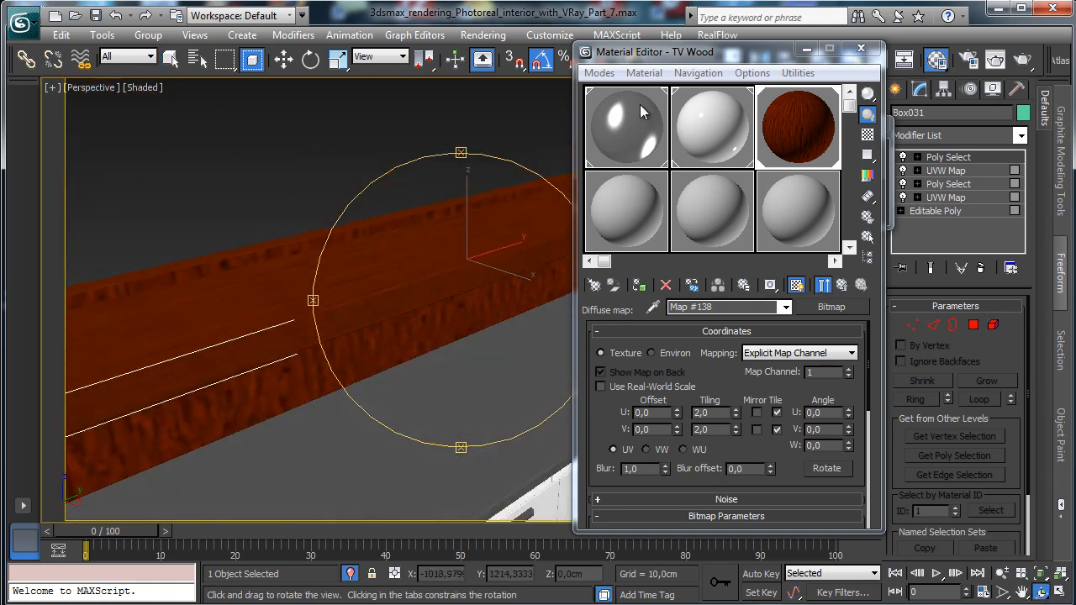
Set the Cocobolo bitmap's tiling to U 0,5 and V 9,5 and its blur to 0,01, and return to the TV Wood material.
{"action": "left_click_drag", "start_coordinate": [724, 53], "coordinate": [786, 50]}
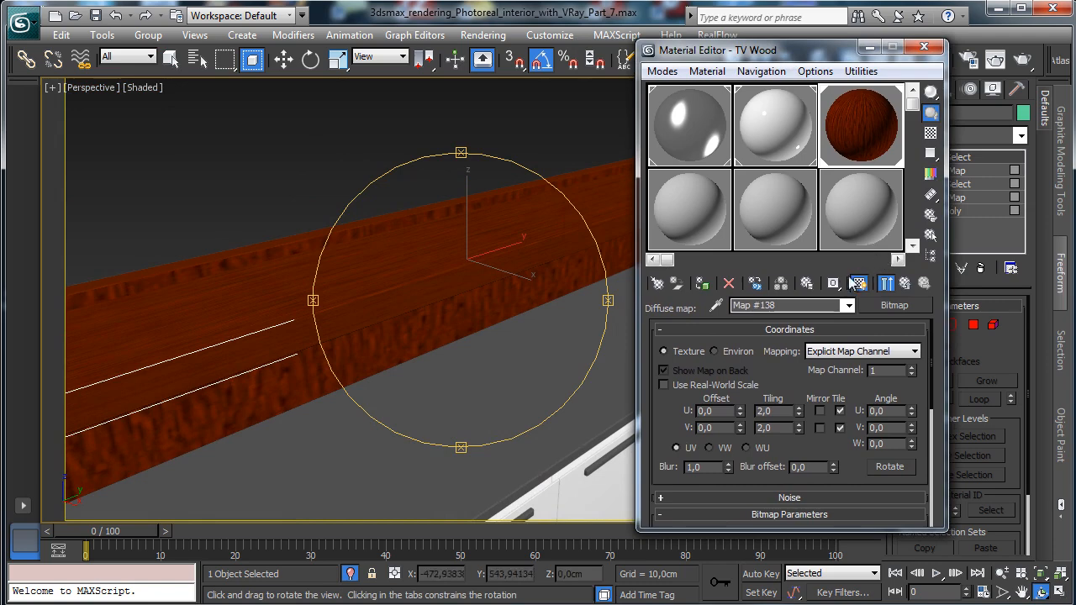
{"action": "left_click_drag", "start_coordinate": [800, 410], "coordinate": [814, 364]}
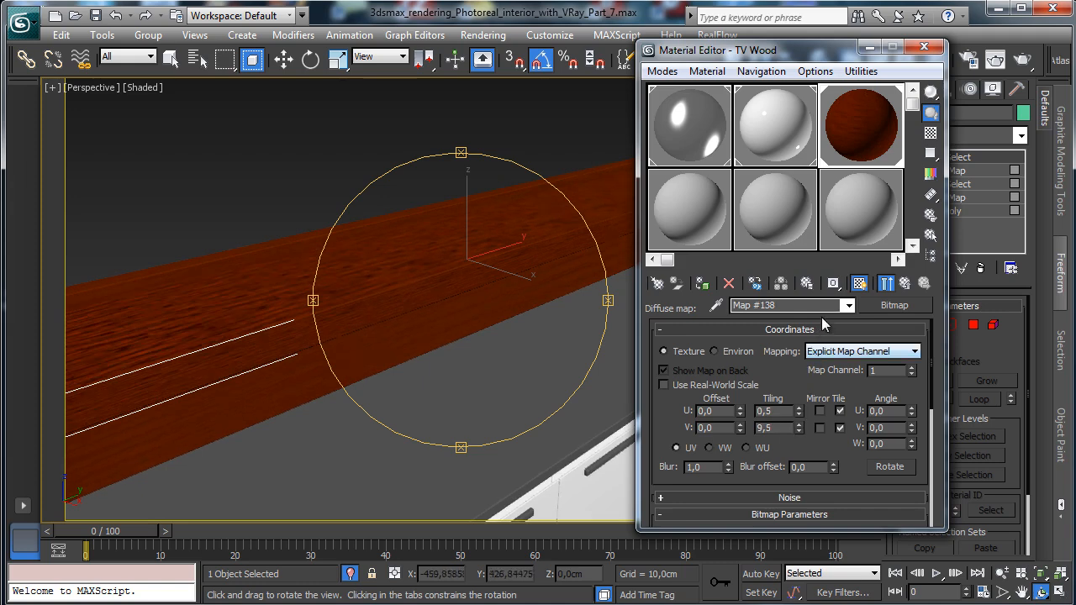
{"action": "left_click_drag", "start_coordinate": [727, 469], "coordinate": [728, 481]}
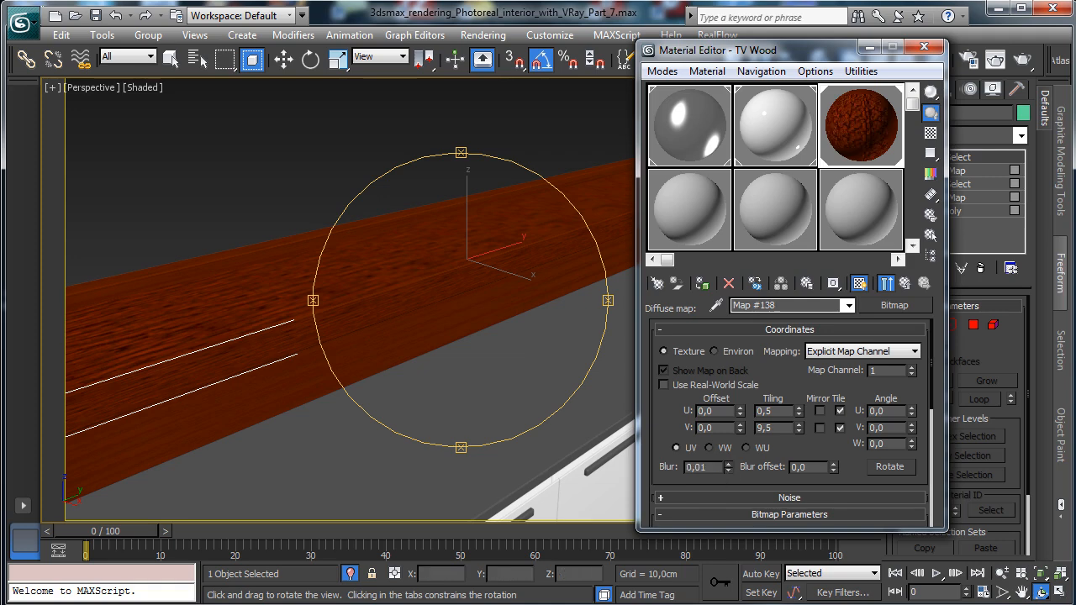
{"action": "left_click", "coordinate": [904, 286]}
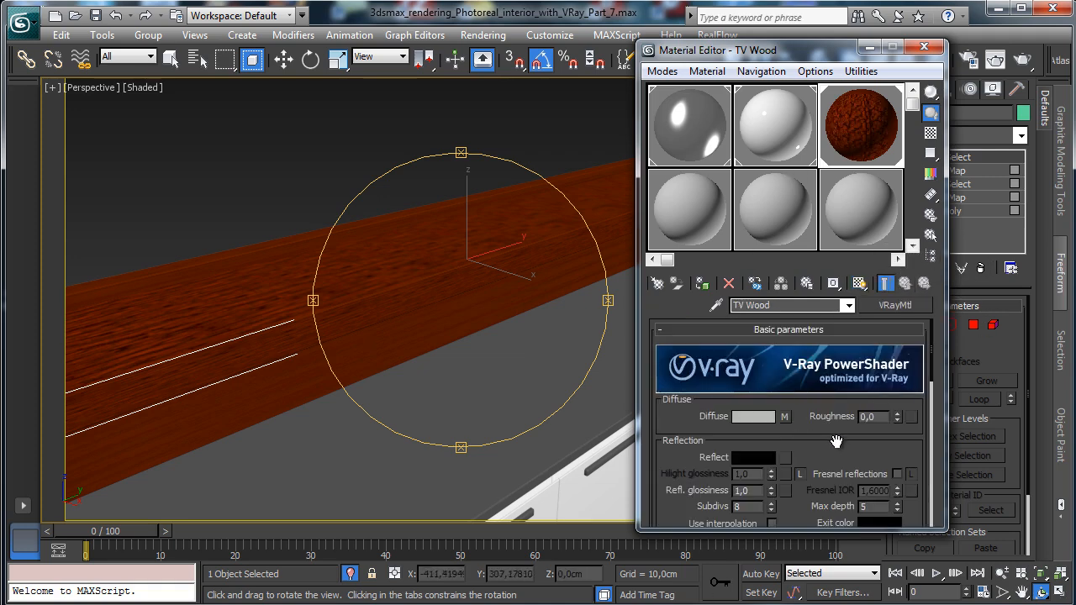
Select the large front and back polygons of the shelf's back panel and apply a UVW Map modifier to them.
{"action": "left_click", "coordinate": [153, 58]}
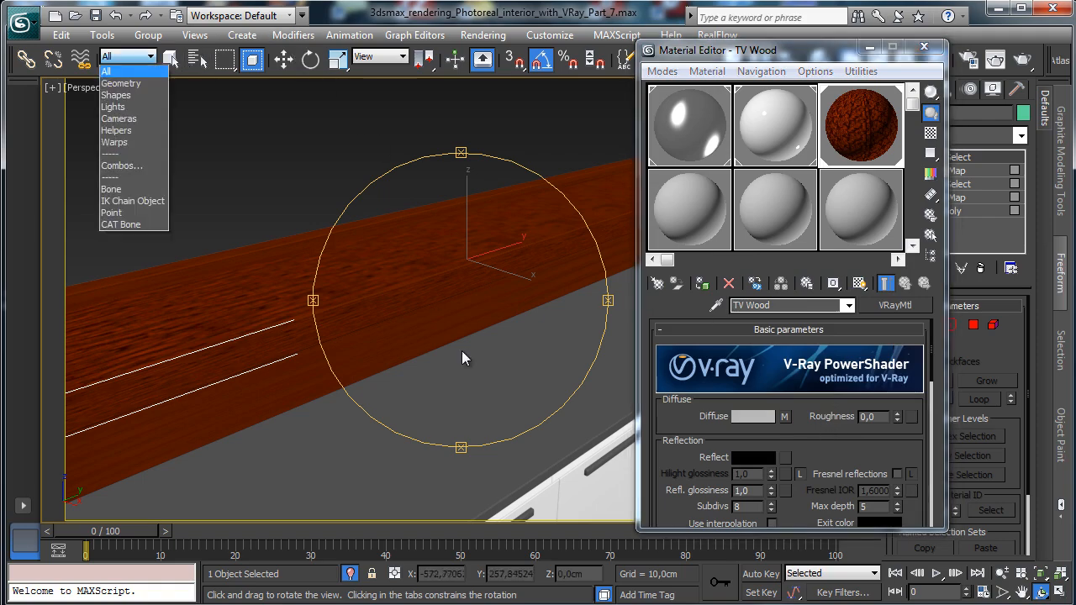
{"action": "left_click", "coordinate": [429, 336]}
{"action": "left_click", "coordinate": [171, 60]}
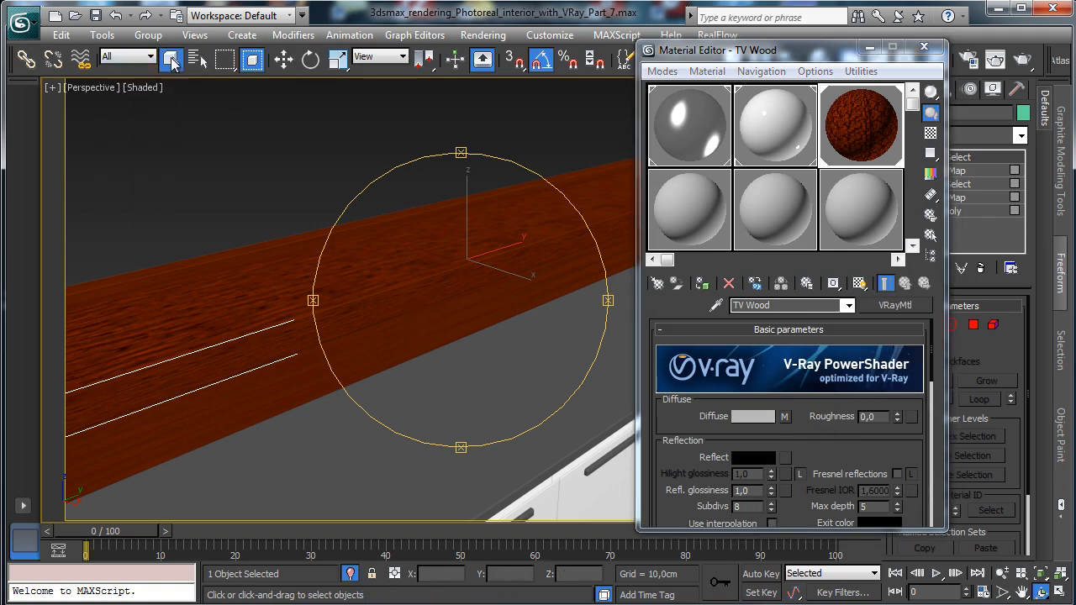
{"action": "left_click", "coordinate": [478, 320]}
{"action": "key", "text": "4"}
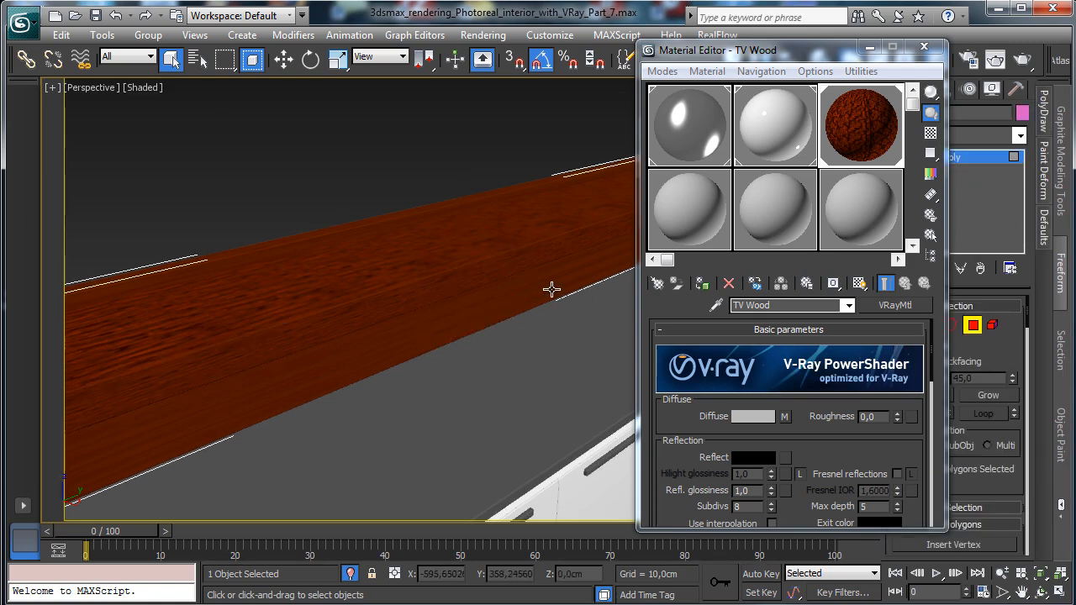
{"action": "left_click", "coordinate": [1021, 135]}
{"action": "left_click_drag", "start_coordinate": [1022, 242], "coordinate": [1023, 603]}
{"action": "left_click", "coordinate": [960, 604]}
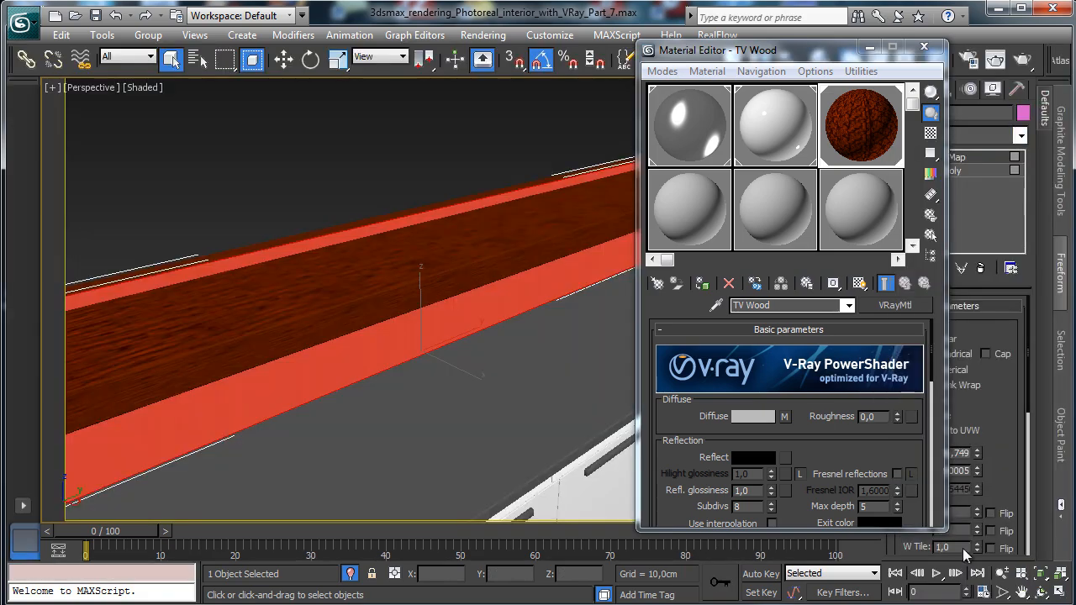
Align the back panel's UVW Map to X and fit it to the selected polygons.
{"action": "left_click_drag", "start_coordinate": [1009, 407], "coordinate": [999, 232]}
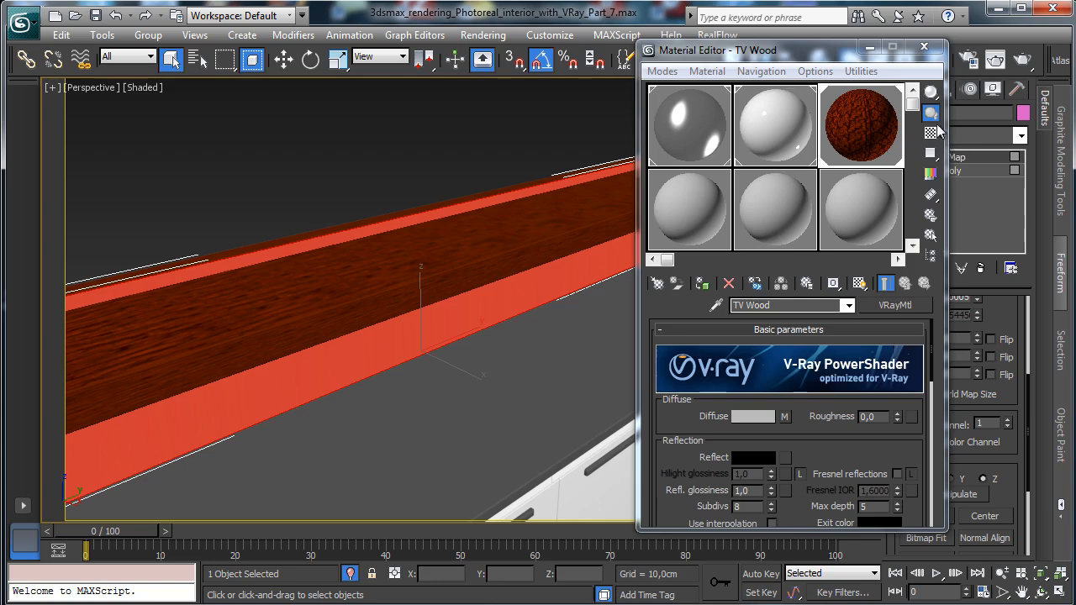
{"action": "left_click", "coordinate": [872, 49]}
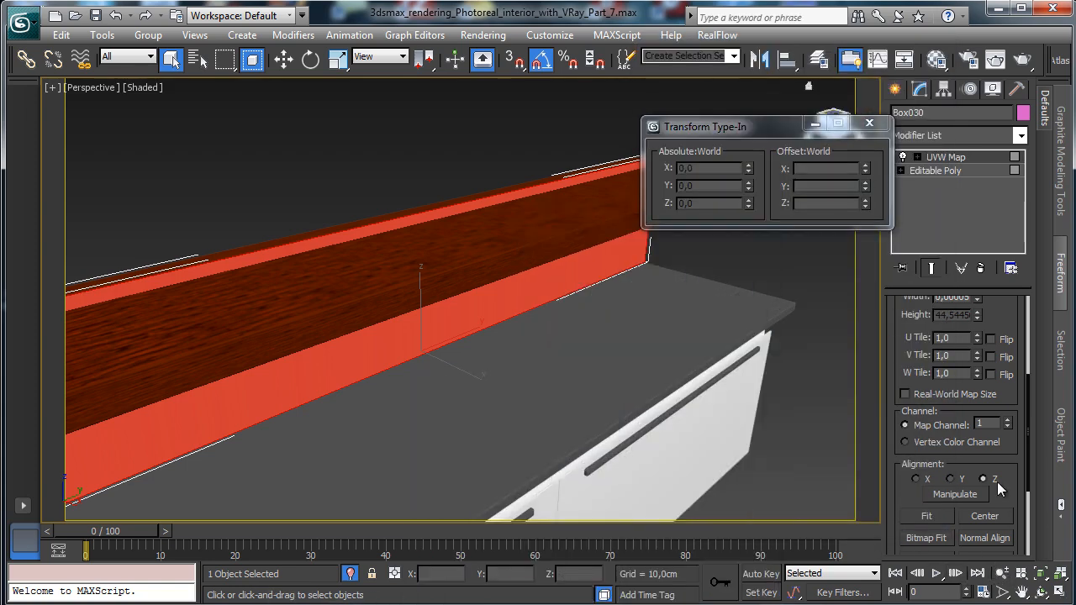
{"action": "left_click", "coordinate": [1021, 572]}
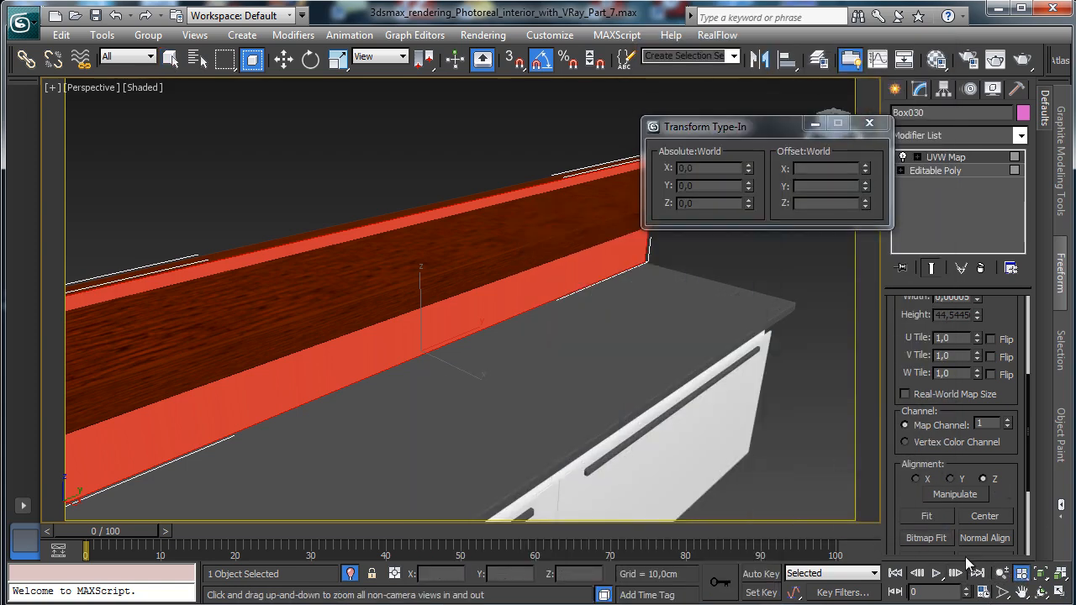
{"action": "left_click", "coordinate": [1002, 572]}
{"action": "left_click_drag", "start_coordinate": [545, 384], "coordinate": [504, 462]}
{"action": "scroll", "coordinate": [958, 436], "scroll_direction": "down", "scroll_amount": 2}
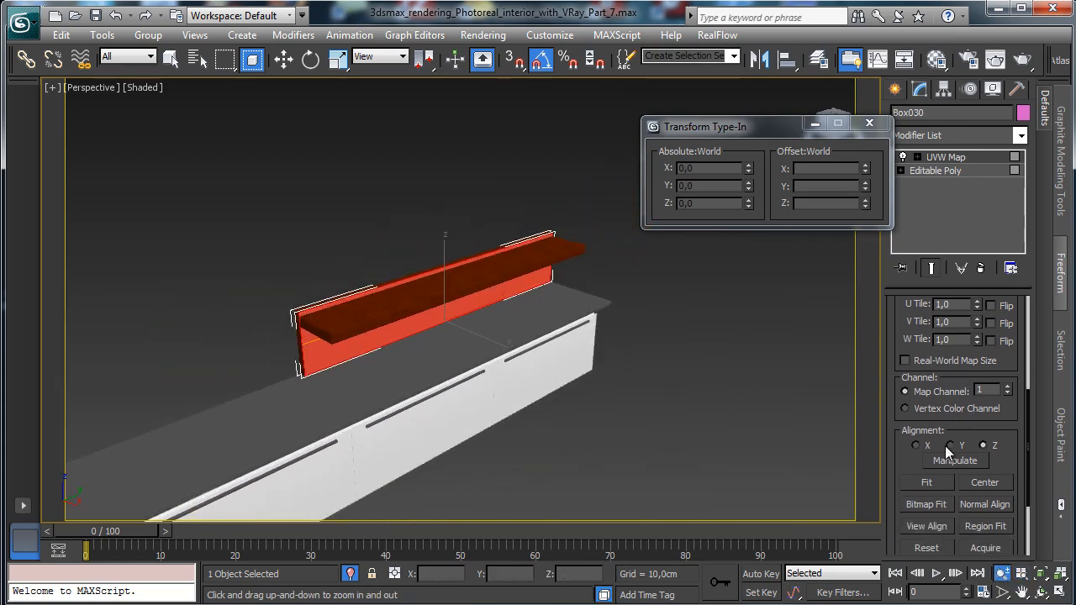
{"action": "left_click", "coordinate": [950, 446]}
{"action": "left_click", "coordinate": [924, 446]}
{"action": "left_click", "coordinate": [932, 481]}
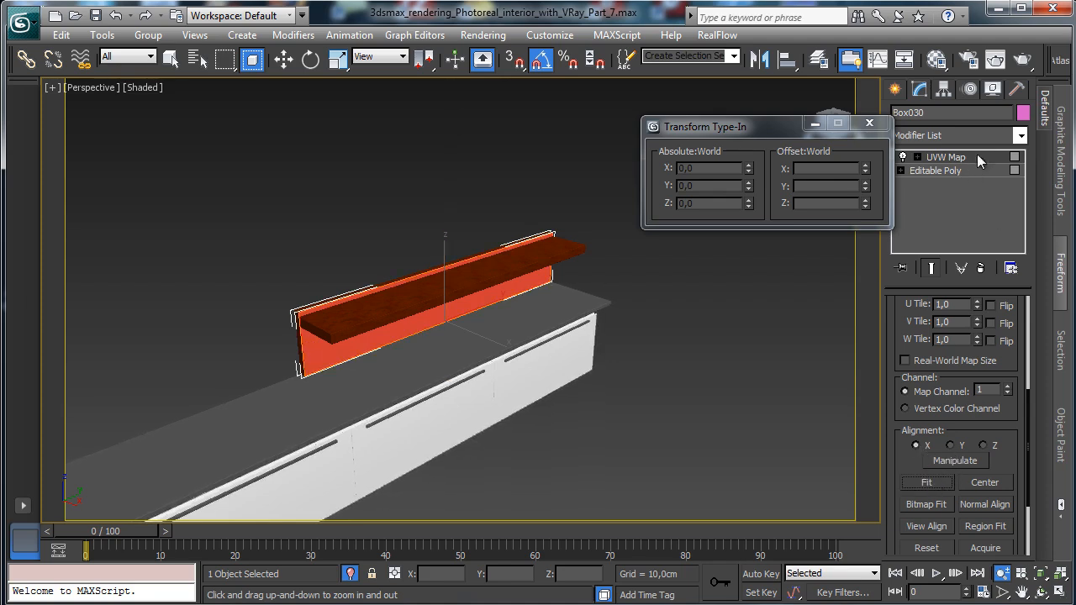
{"action": "left_click", "coordinate": [1020, 136]}
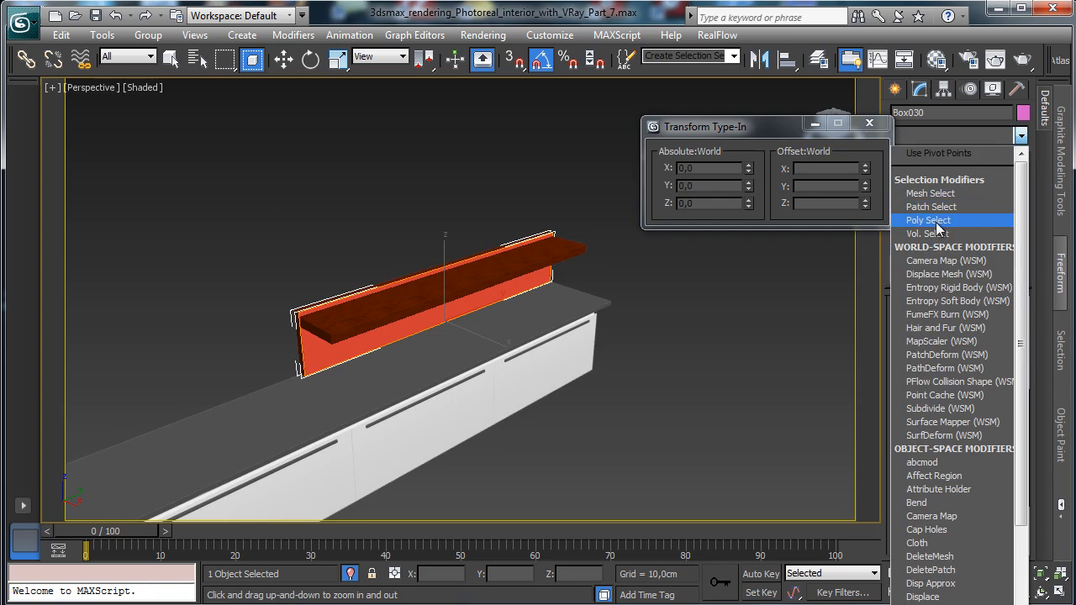
{"action": "left_click", "coordinate": [61, 35]}
{"action": "left_click", "coordinate": [61, 34]}
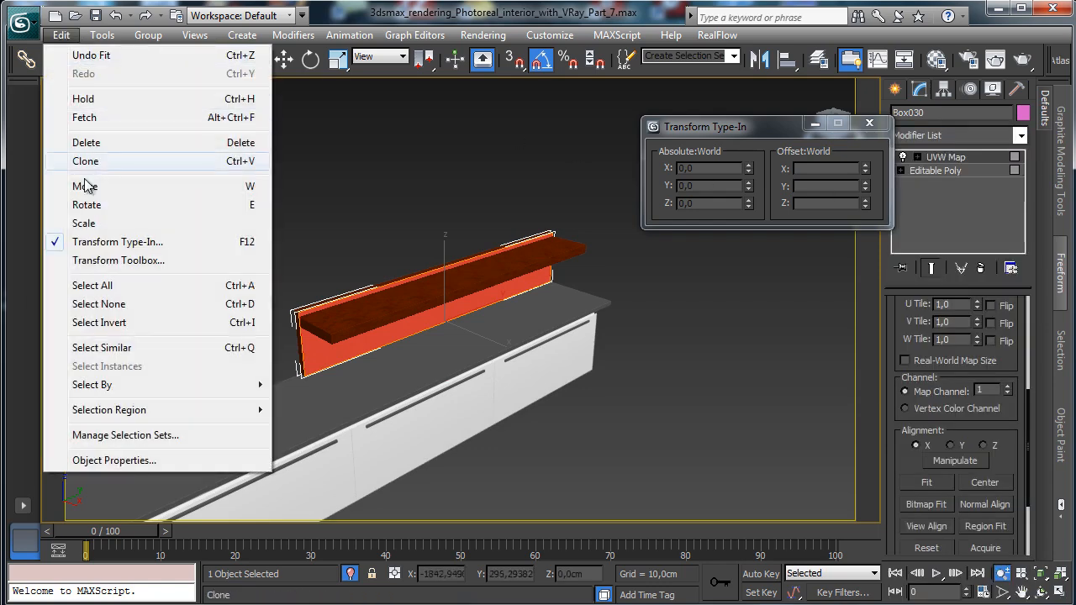
{"action": "left_click", "coordinate": [169, 320]}
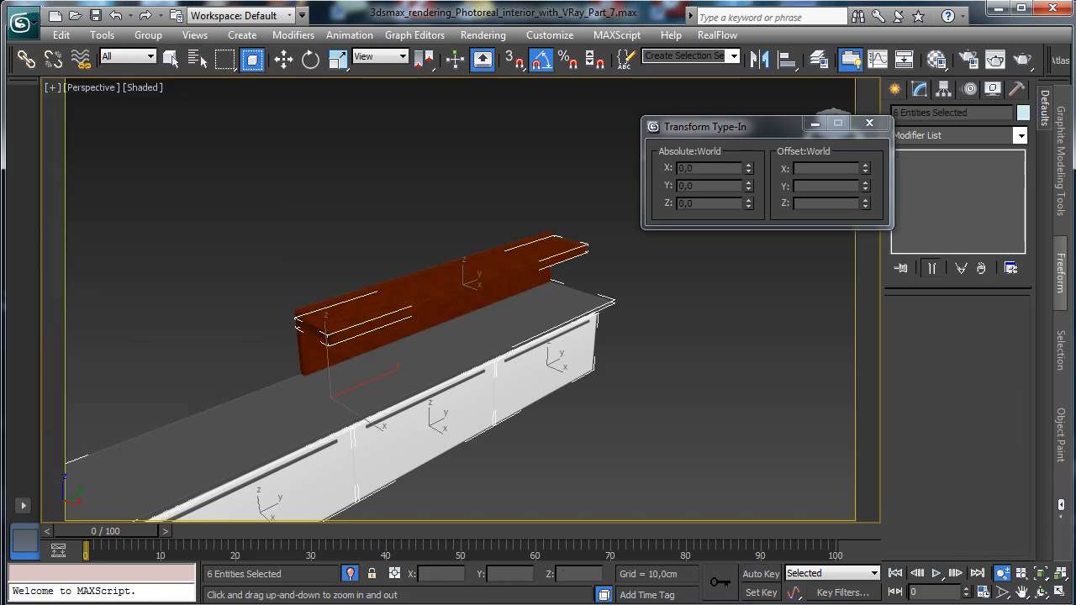
{"action": "key", "text": "q"}
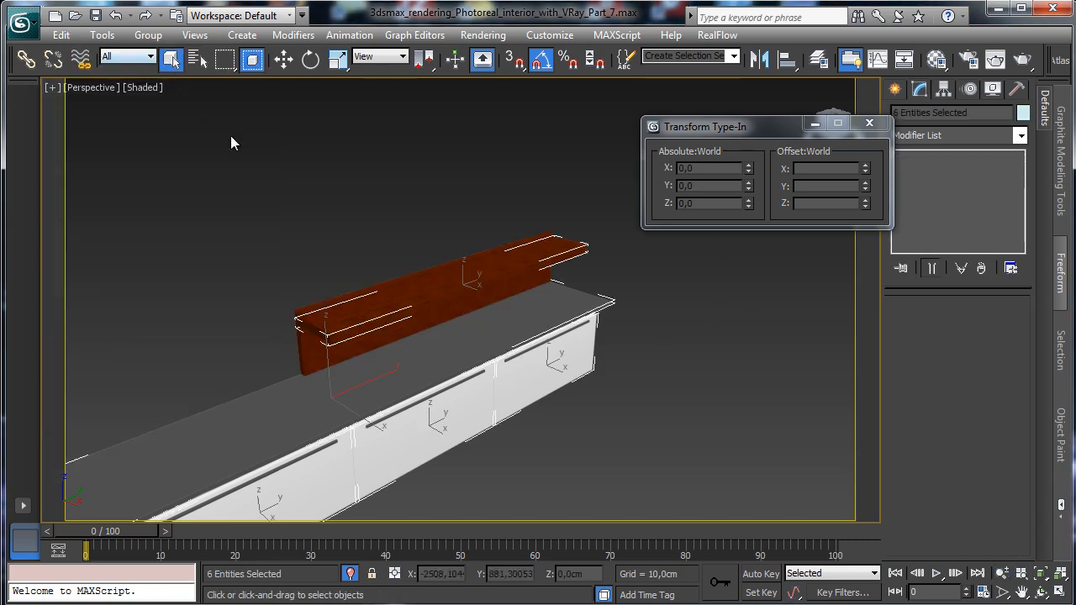
{"action": "left_click", "coordinate": [290, 356]}
{"action": "left_click", "coordinate": [312, 351]}
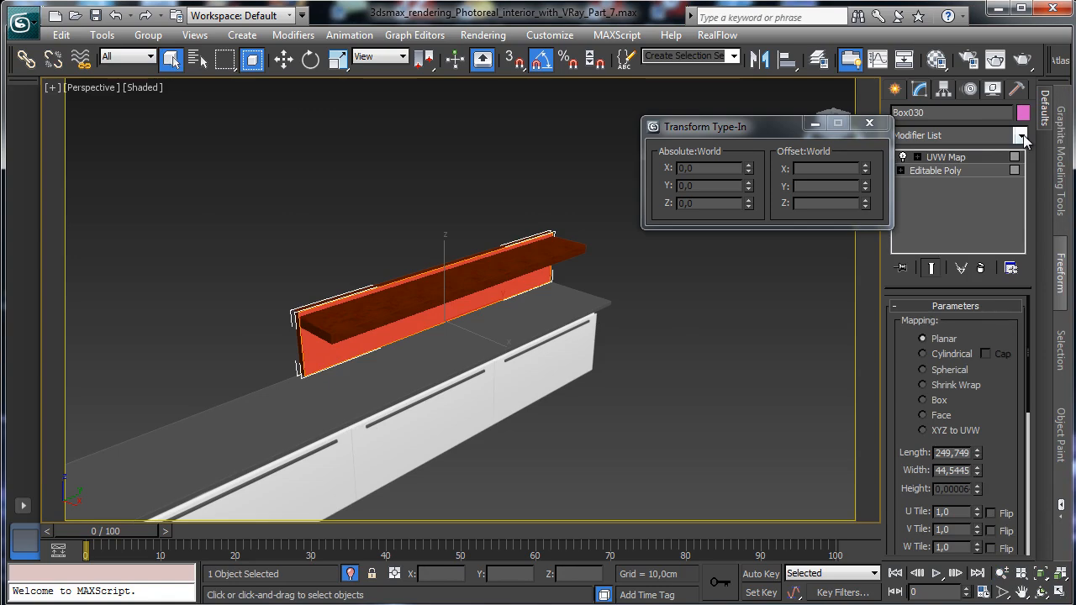
Add a Poly Select modifier to the back panel and invert its polygon selection to the narrow edge faces.
{"action": "left_click", "coordinate": [1023, 135]}
{"action": "left_click", "coordinate": [928, 215]}
{"action": "left_click", "coordinate": [917, 157]}
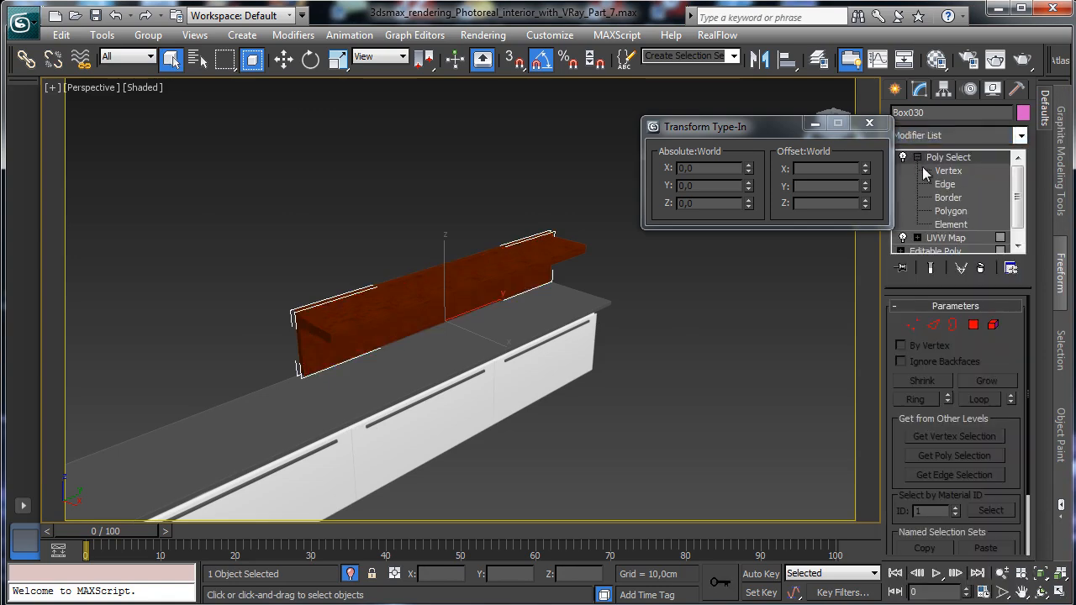
{"action": "left_click", "coordinate": [950, 214]}
{"action": "left_click", "coordinate": [61, 35]}
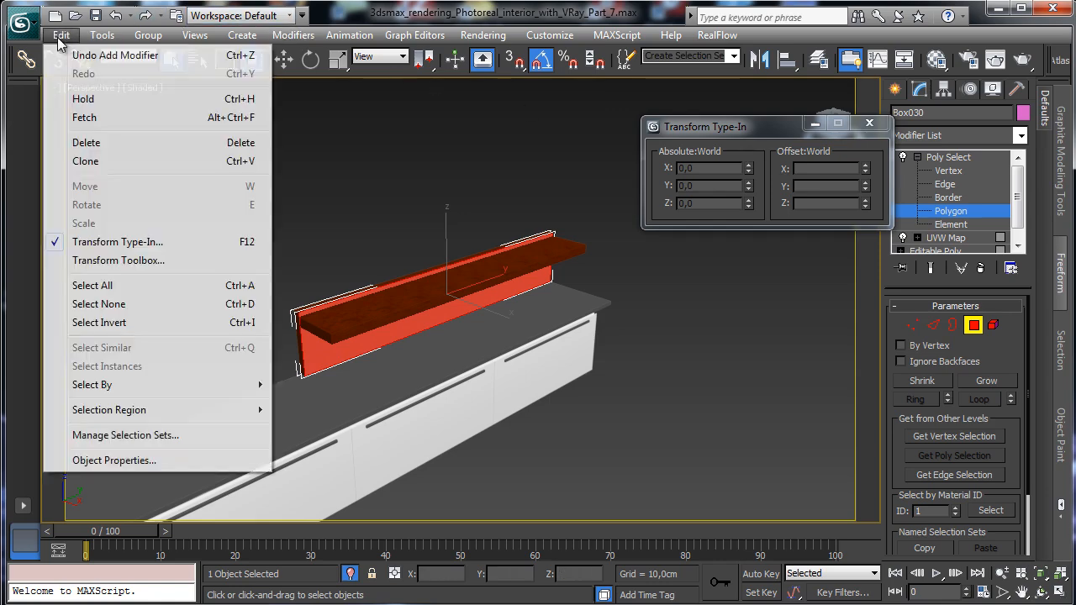
{"action": "left_click", "coordinate": [187, 322]}
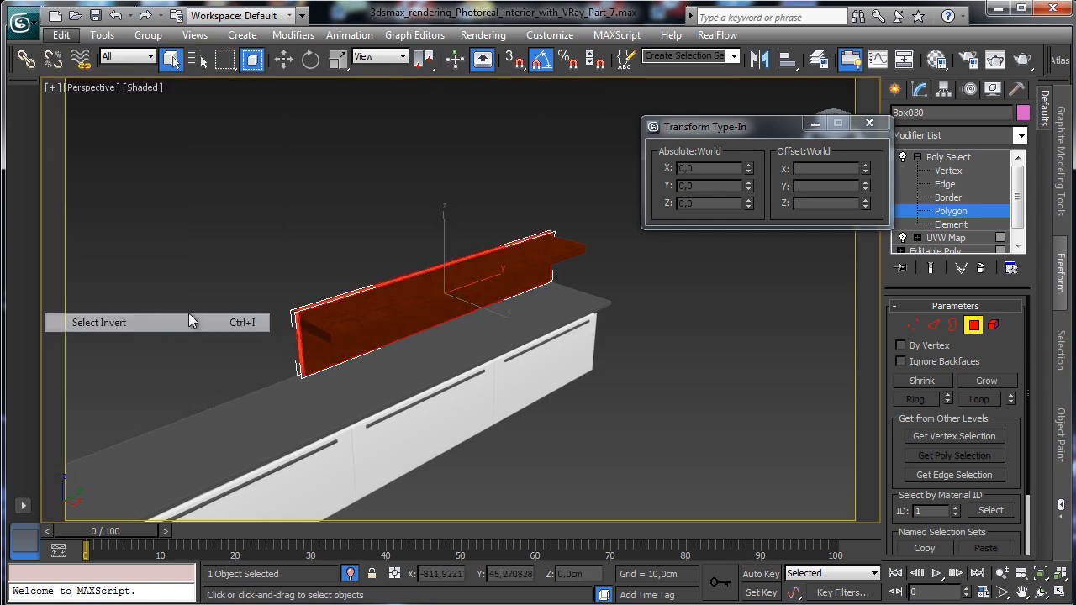
Apply a UVW Map modifier with Box mapping to the back panel's edge polygons.
{"action": "left_click", "coordinate": [1023, 137]}
{"action": "scroll", "coordinate": [948, 422], "scroll_direction": "down", "scroll_amount": 9}
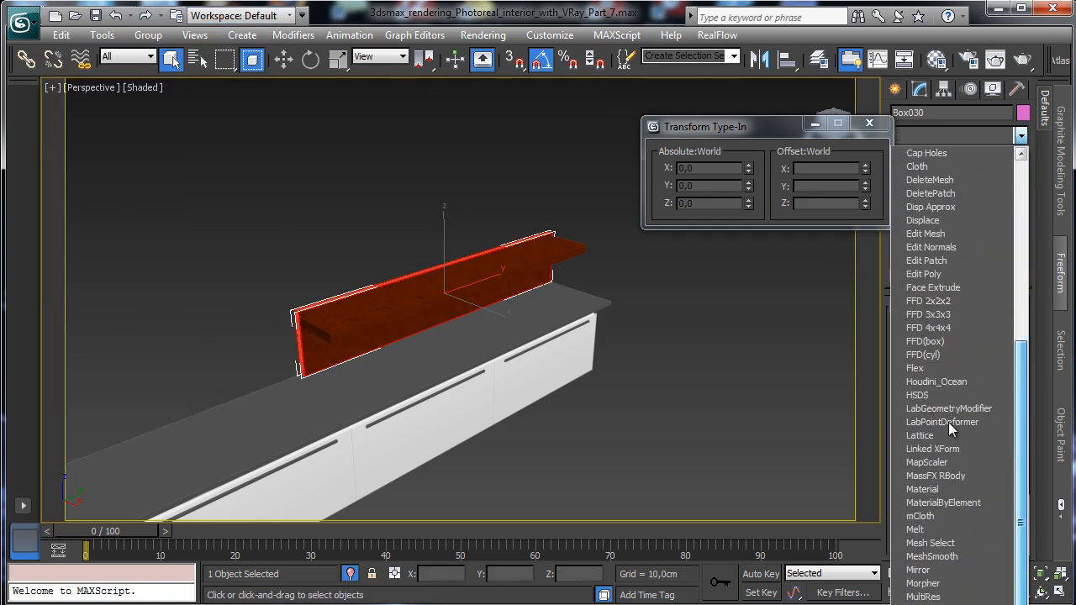
{"action": "scroll", "coordinate": [948, 422], "scroll_direction": "down", "scroll_amount": 5}
{"action": "scroll", "coordinate": [942, 507], "scroll_direction": "down", "scroll_amount": 3}
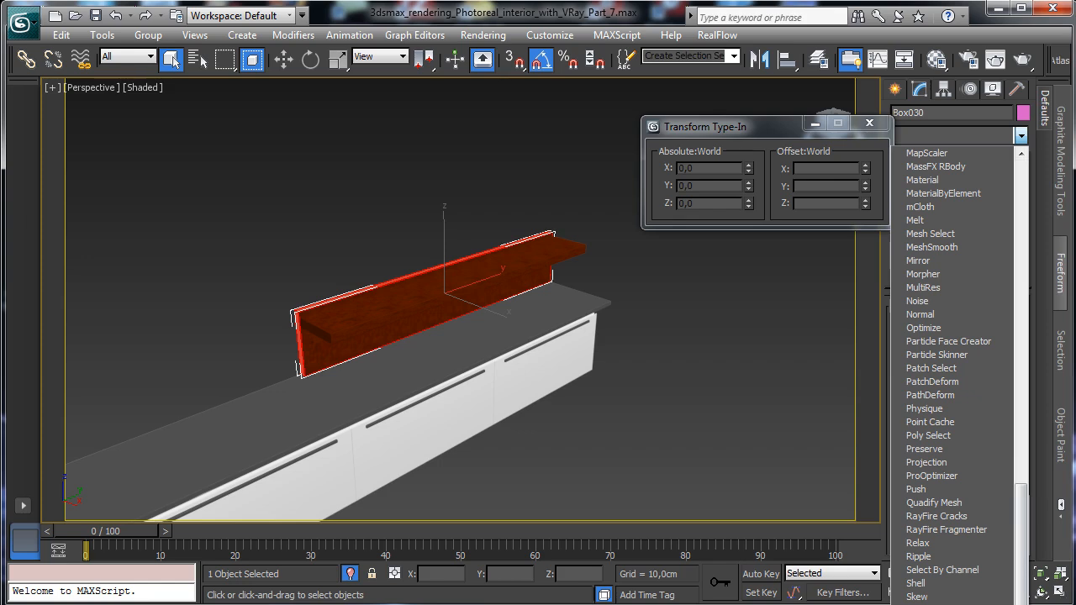
{"action": "scroll", "coordinate": [958, 374], "scroll_direction": "down", "scroll_amount": 3}
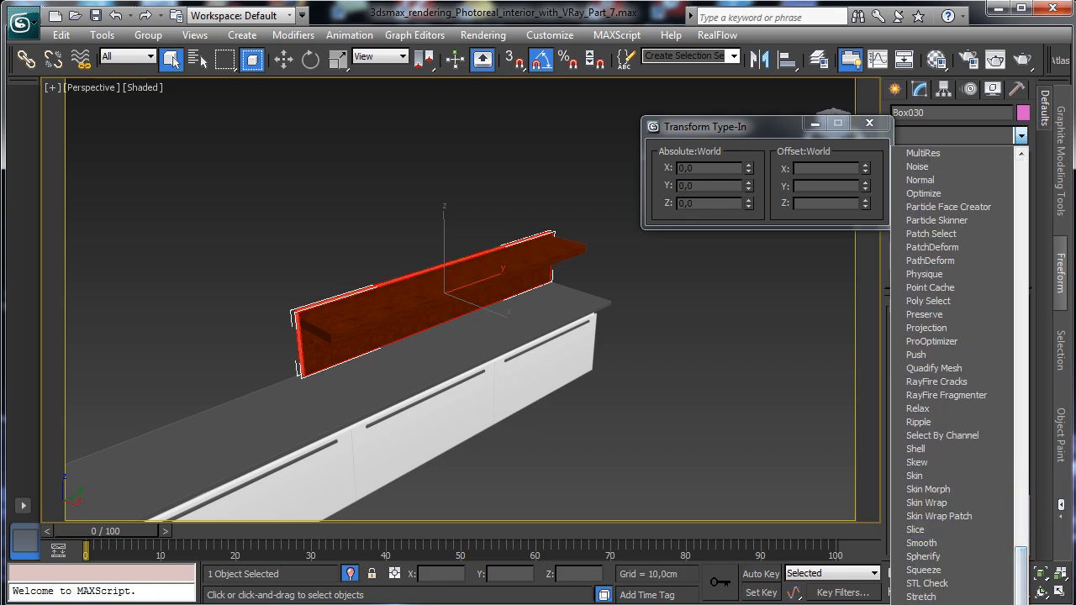
{"action": "left_click", "coordinate": [949, 603]}
{"action": "left_click", "coordinate": [939, 401]}
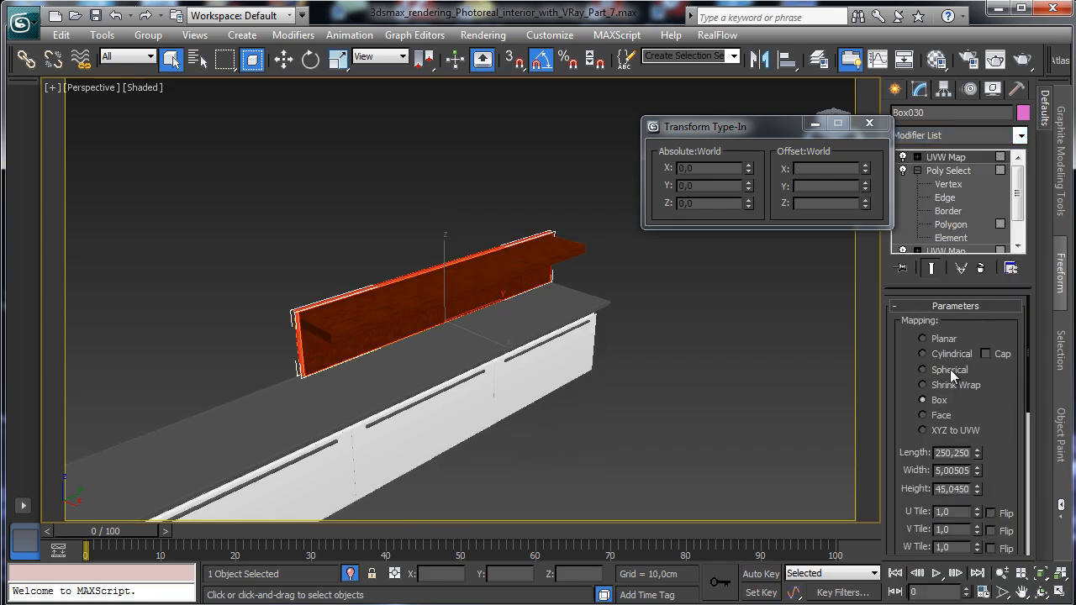
Add a Poly Select modifier above the Box-mapped UVW Map of the shelf's back panel.
{"action": "left_click", "coordinate": [1018, 136]}
{"action": "scroll", "coordinate": [950, 227], "scroll_direction": "up", "scroll_amount": 3}
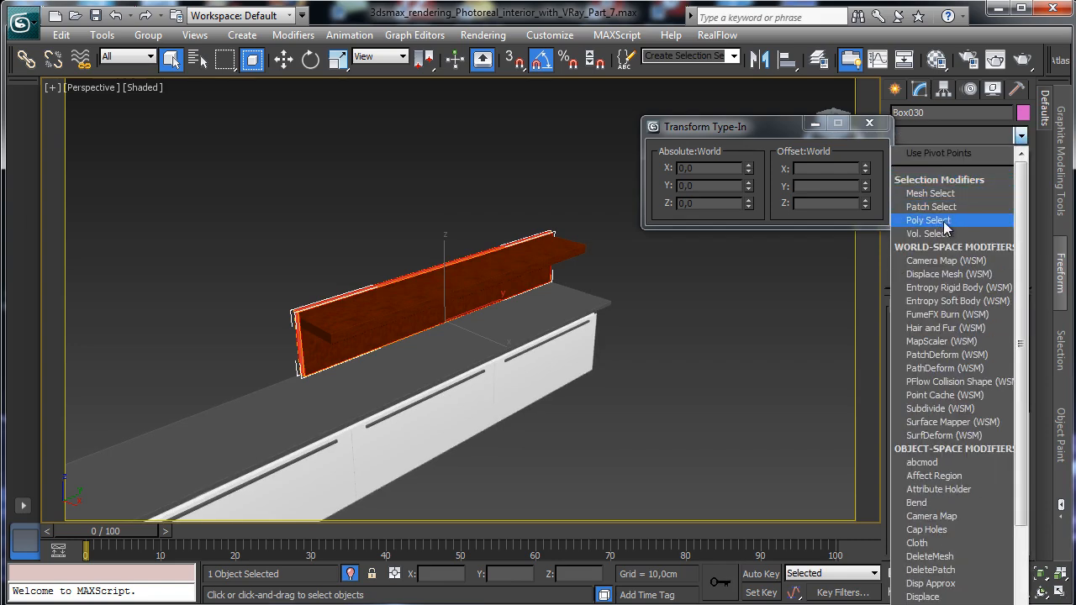
{"action": "left_click", "coordinate": [941, 224]}
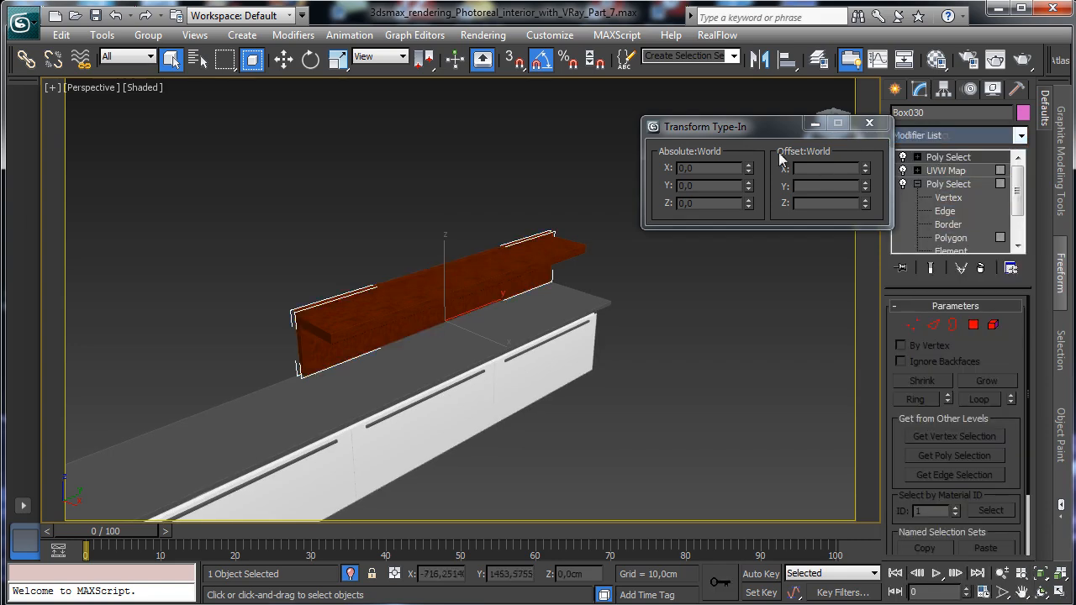
Inspect the textured shelf's wood grain through VRayPhysicalCamera004 and in the perspective view.
{"action": "left_click", "coordinate": [1002, 573]}
{"action": "mouse_move", "coordinate": [372, 320]}
{"action": "left_mouse_down"}
{"action": "mouse_move", "coordinate": [360, 269]}
{"action": "mouse_move", "coordinate": [377, 307]}
{"action": "left_mouse_up"}
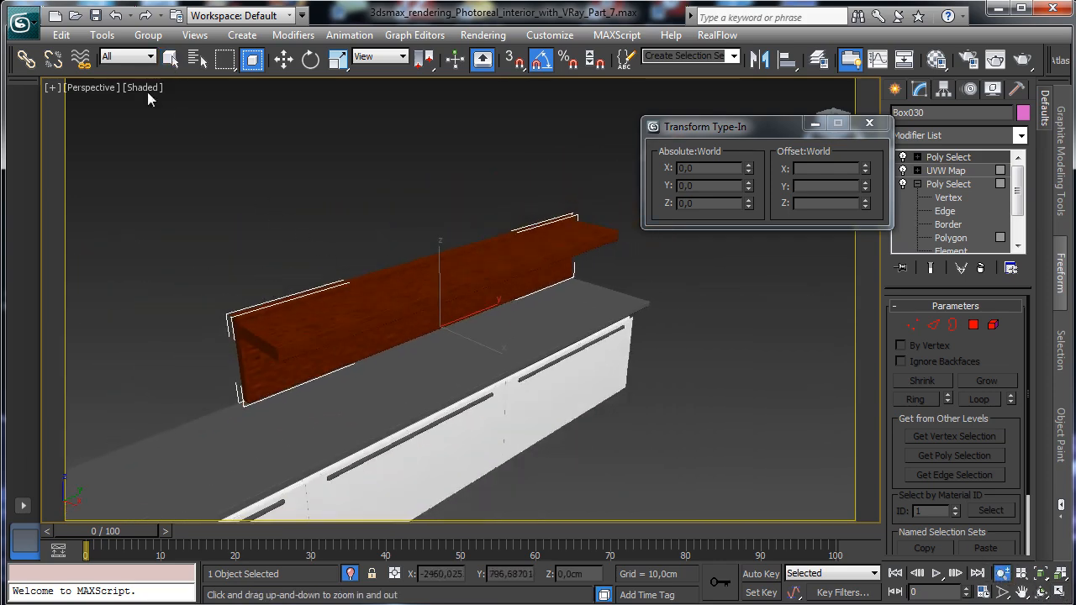
{"action": "left_click", "coordinate": [88, 88]}
{"action": "mouse_move", "coordinate": [135, 106]}
{"action": "left_click", "coordinate": [399, 159]}
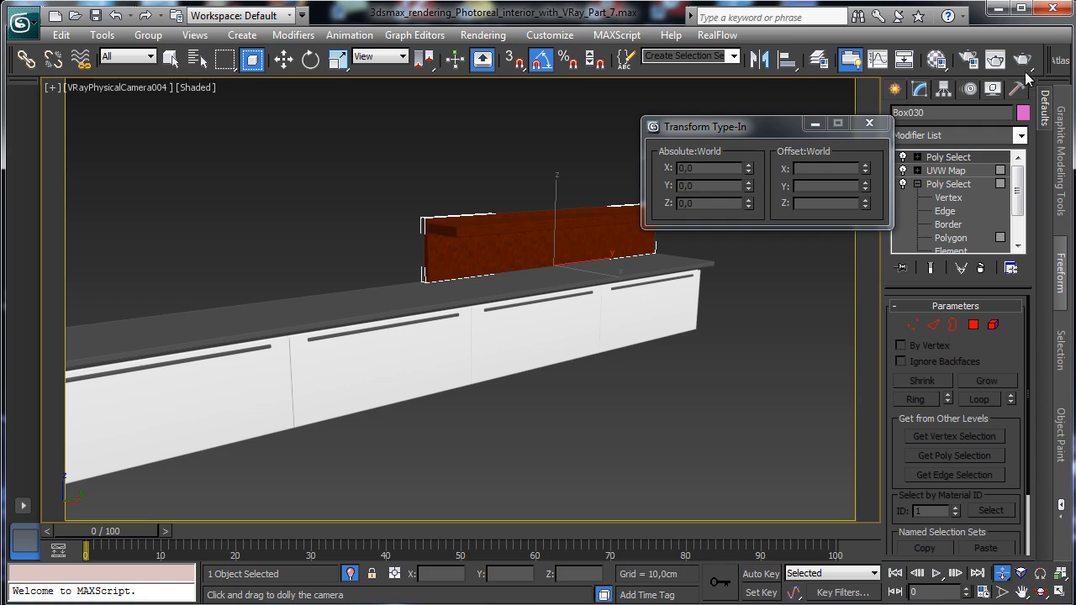
{"action": "left_click", "coordinate": [88, 88]}
{"action": "left_click", "coordinate": [160, 149]}
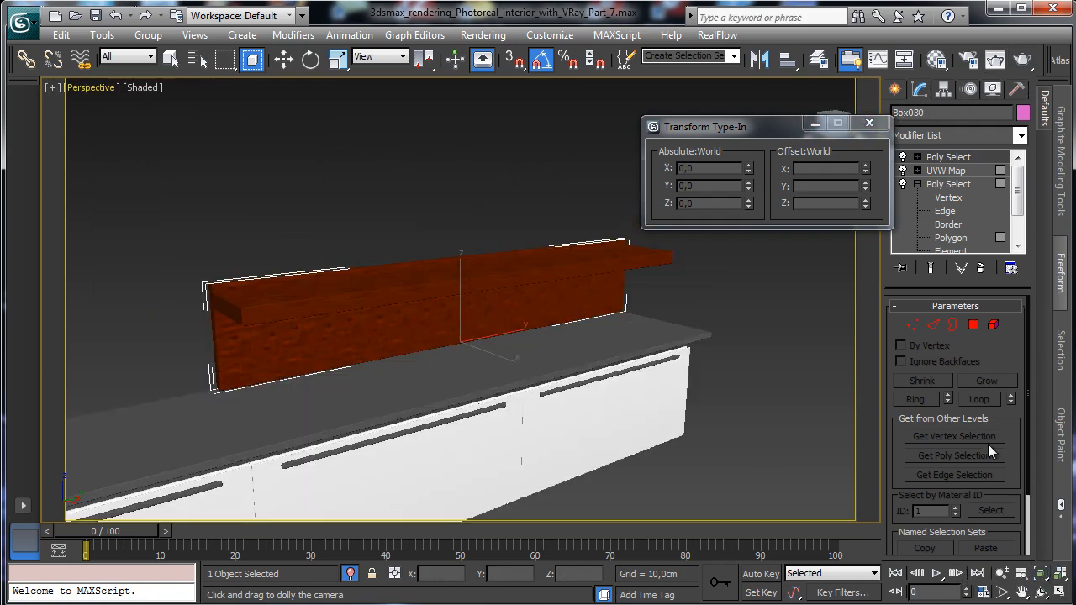
Replace the TV Wood material's diffuse bitmap with Woods & Plastics.Finish Carpentry.Wood.Paneling.1.jpg from the ArchMat folder.
{"action": "left_click", "coordinate": [925, 61]}
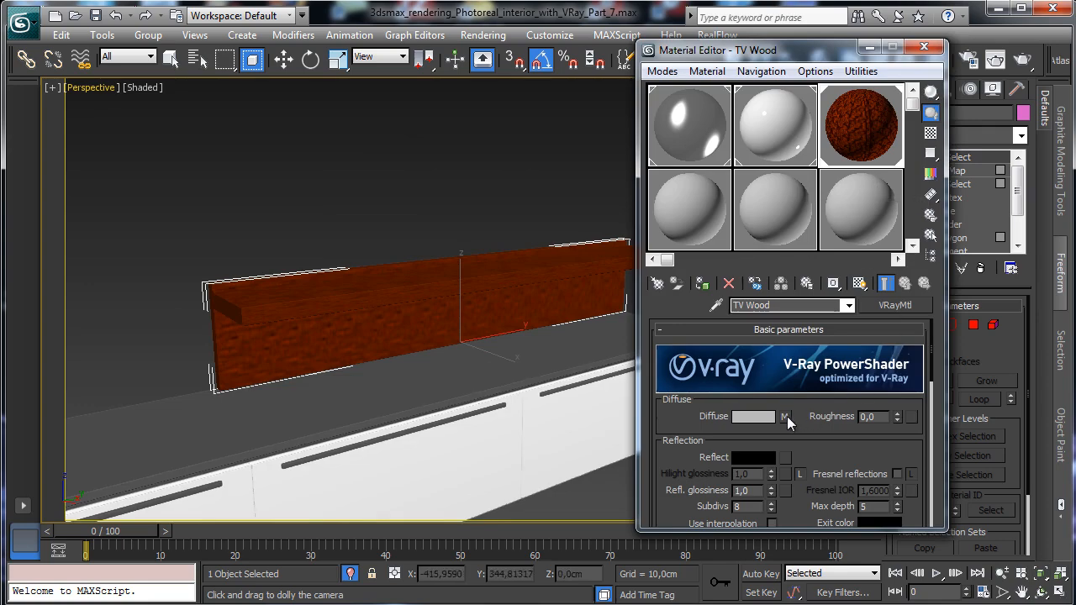
{"action": "left_click", "coordinate": [786, 416]}
{"action": "scroll", "coordinate": [796, 500], "scroll_direction": "down", "scroll_amount": 5}
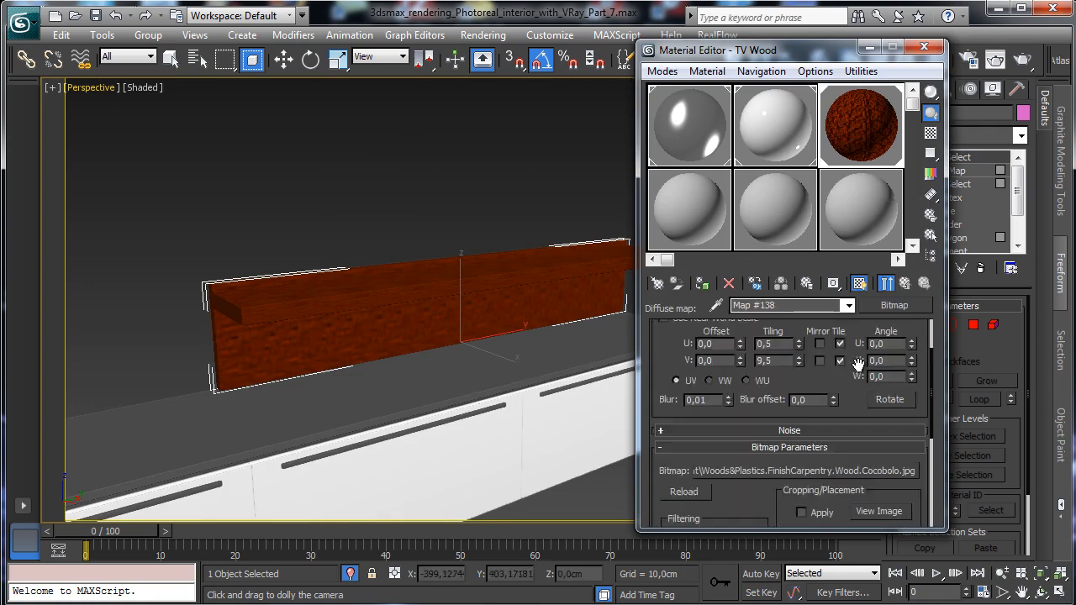
{"action": "left_click", "coordinate": [840, 320]}
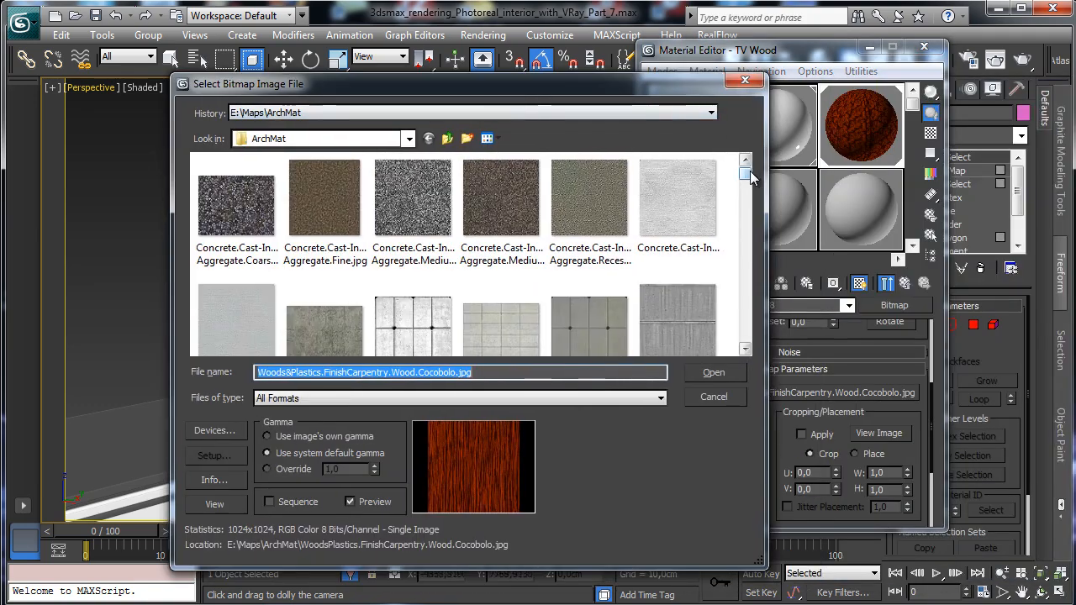
{"action": "left_click_drag", "start_coordinate": [744, 168], "coordinate": [758, 313]}
{"action": "left_click", "coordinate": [596, 290]}
{"action": "double_click", "coordinate": [596, 289]}
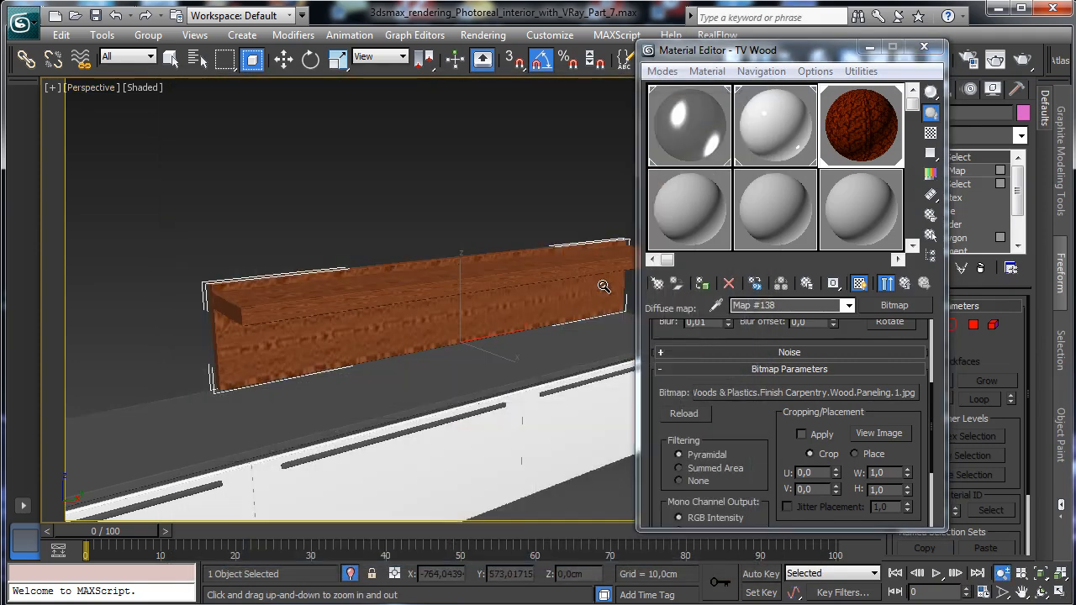
View the paneling bitmap's image to examine the direction and scale of its grain.
{"action": "left_click", "coordinate": [877, 433]}
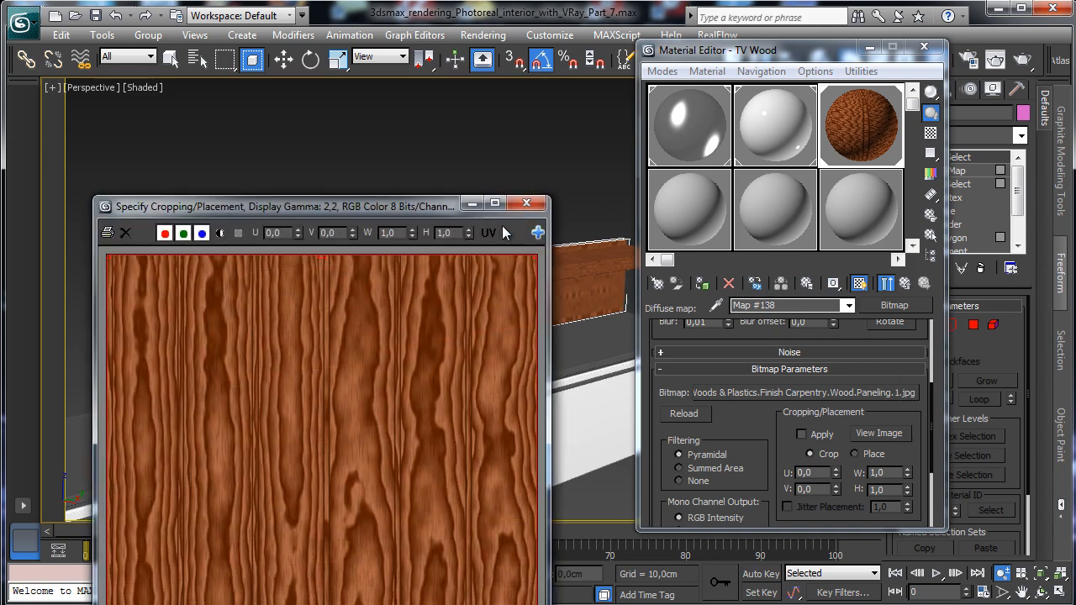
{"action": "left_click_drag", "start_coordinate": [434, 207], "coordinate": [499, 10]}
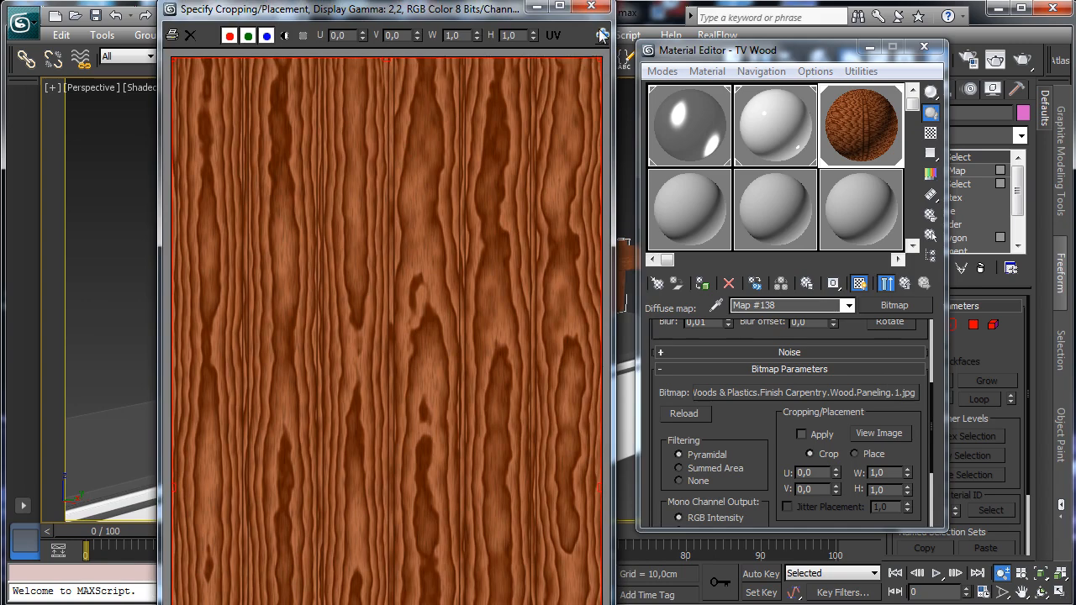
{"action": "left_click", "coordinate": [591, 7]}
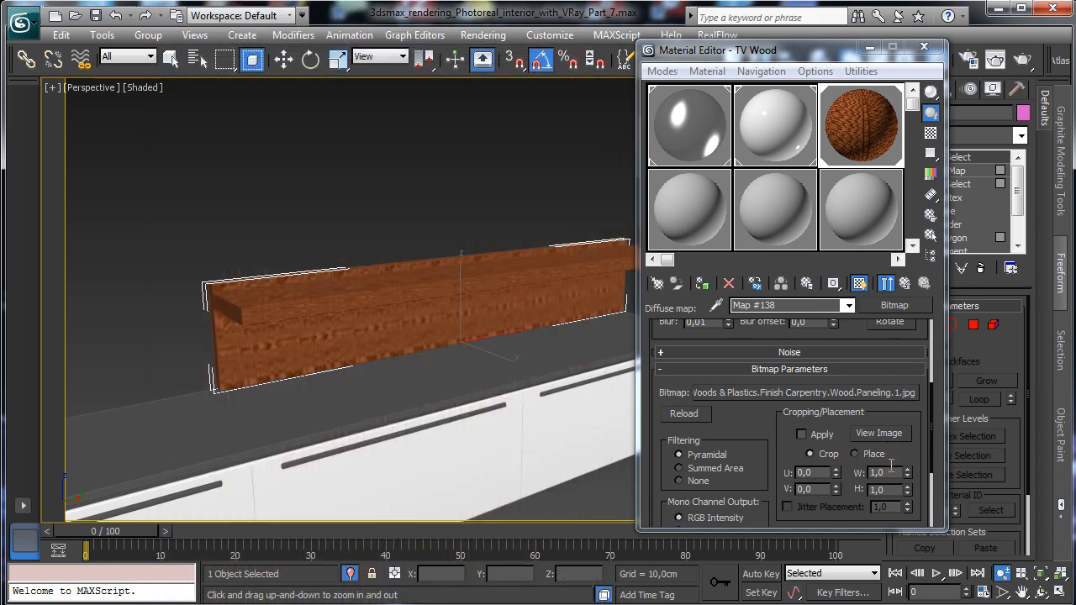
Try a W angle of 90 on the paneling bitmap with tiling of about 3.2 in U and 1.6 in V.
{"action": "left_click_drag", "start_coordinate": [857, 340], "coordinate": [853, 409]}
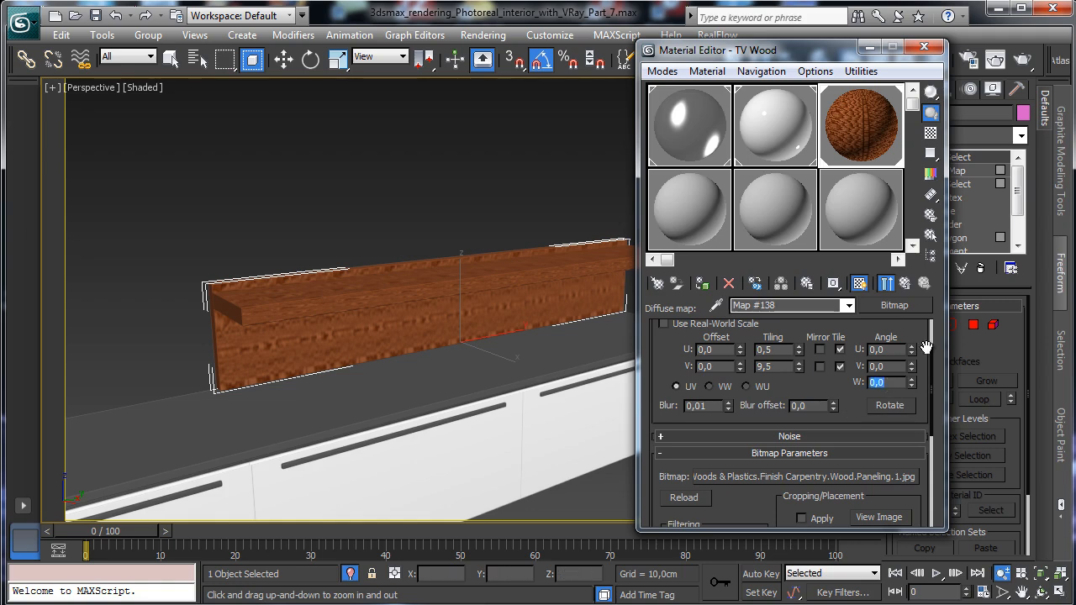
{"action": "type", "text": "0"}
{"action": "key", "text": "Return"}
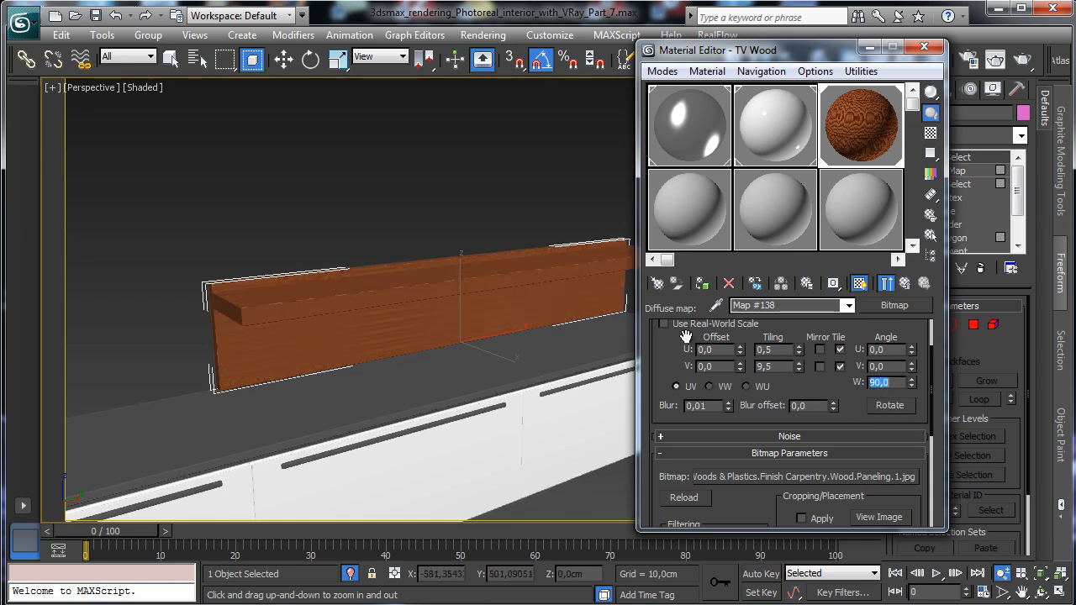
{"action": "left_click_drag", "start_coordinate": [798, 368], "coordinate": [786, 437]}
{"action": "left_click_drag", "start_coordinate": [803, 356], "coordinate": [801, 326]}
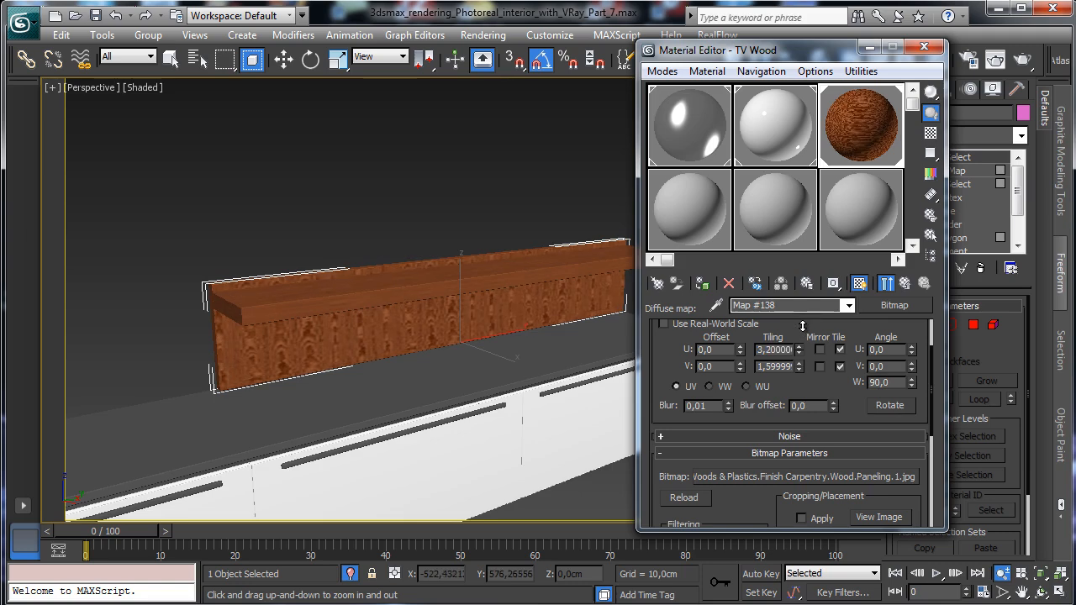
Set the paneling bitmap's W angle to 0 and its tiling to 1.7 in U and 4.3 in V.
{"action": "type", "text": "0"}
{"action": "key", "text": "Return"}
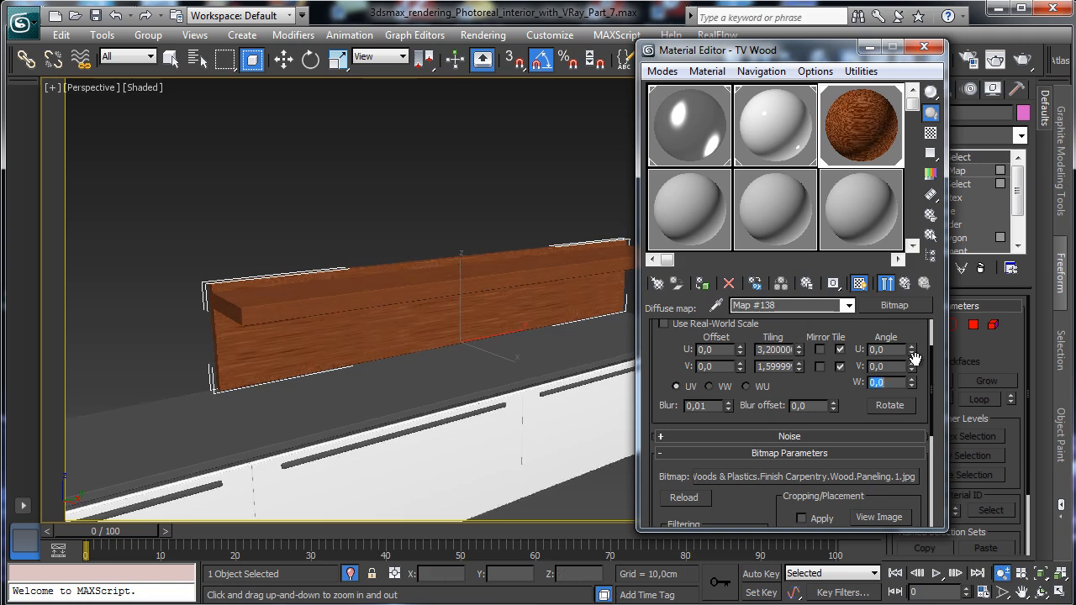
{"action": "mouse_move", "coordinate": [794, 357]}
{"action": "left_mouse_down"}
{"action": "mouse_move", "coordinate": [801, 367]}
{"action": "mouse_move", "coordinate": [807, 344]}
{"action": "left_mouse_up"}
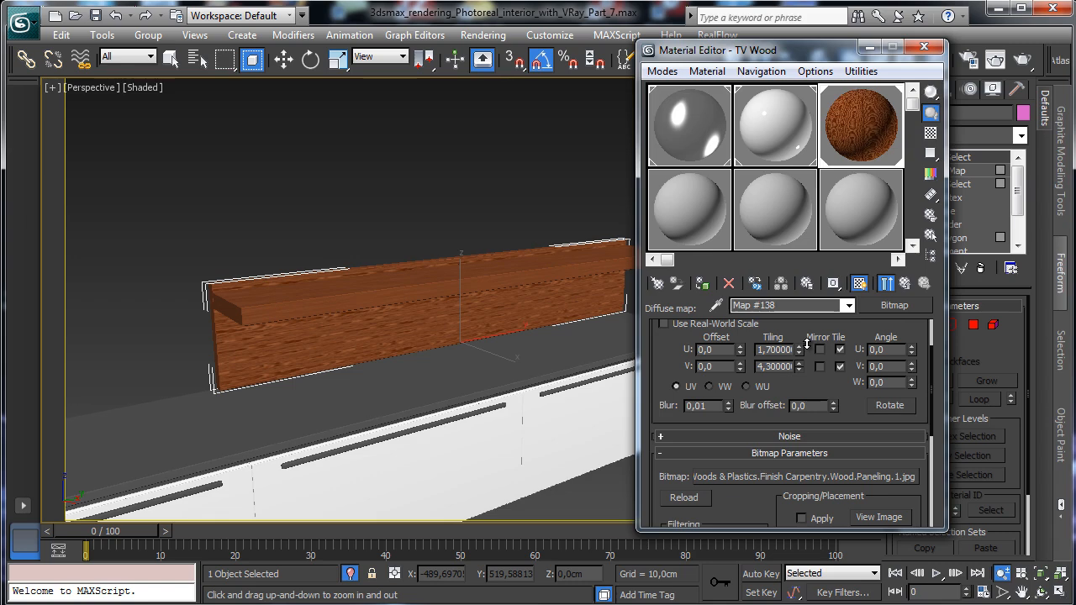
Switch the viewport to VRayPhysicalCamera004 and bring back the hidden objects of the interior scene.
{"action": "left_click", "coordinate": [1042, 594]}
{"action": "mouse_move", "coordinate": [458, 334]}
{"action": "left_mouse_down"}
{"action": "mouse_move", "coordinate": [473, 377]}
{"action": "mouse_move", "coordinate": [439, 332]}
{"action": "mouse_move", "coordinate": [449, 329]}
{"action": "left_mouse_up"}
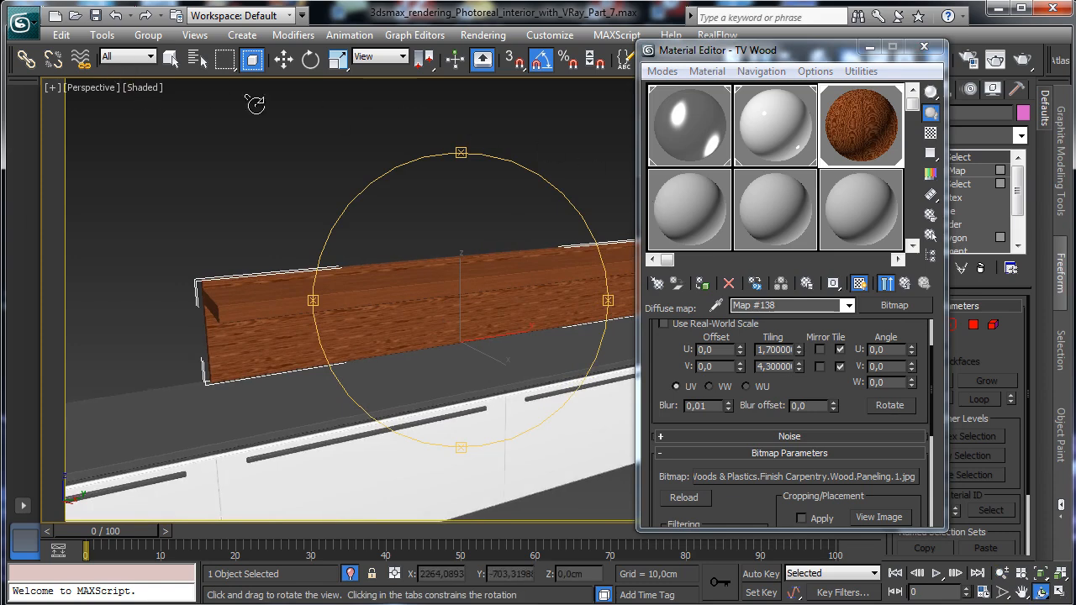
{"action": "left_click", "coordinate": [93, 88]}
{"action": "mouse_move", "coordinate": [134, 106]}
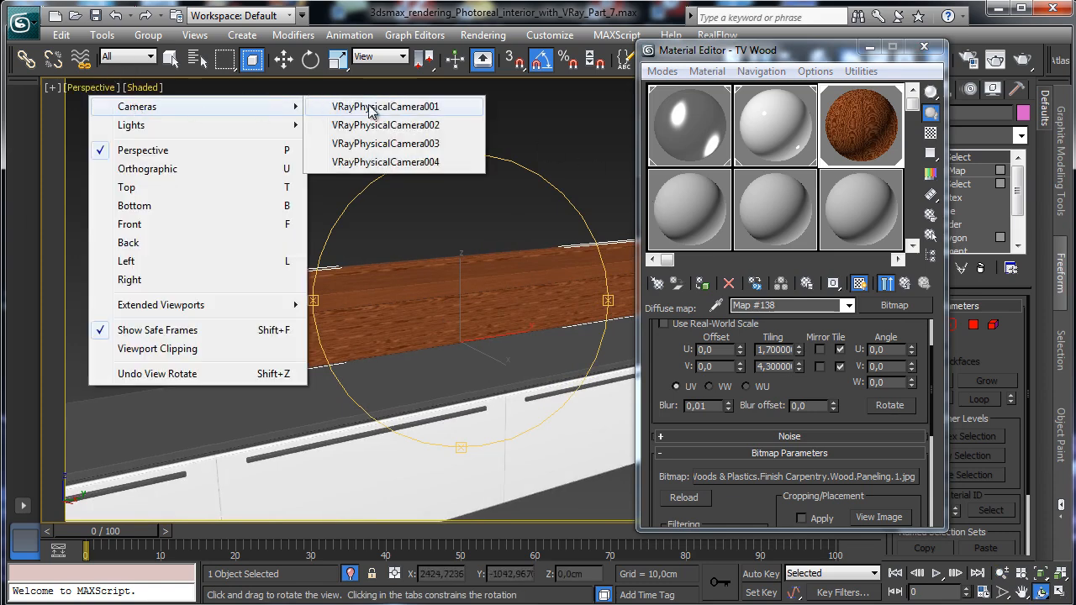
{"action": "left_click", "coordinate": [395, 166]}
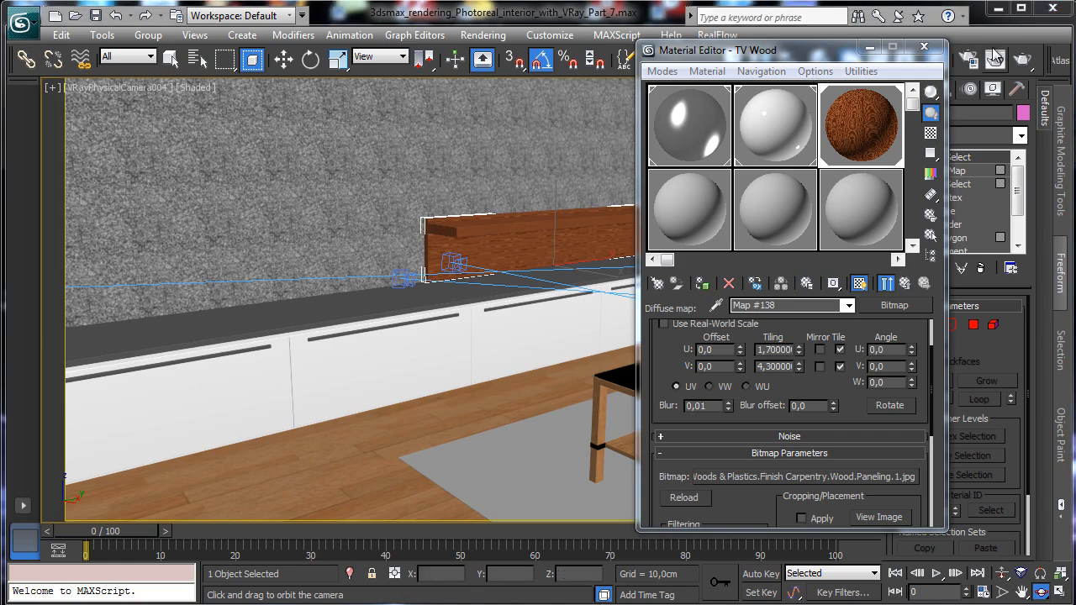
Render only a region around the shelf and the TV cabinet from VRayPhysicalCamera004.
{"action": "left_click", "coordinate": [968, 64]}
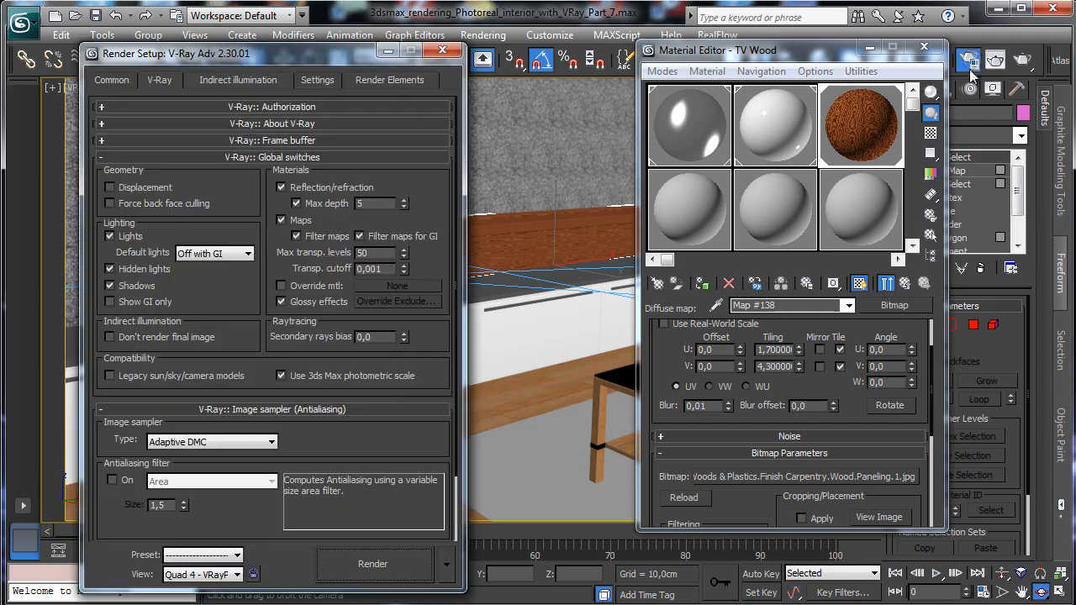
{"action": "left_click", "coordinate": [367, 575]}
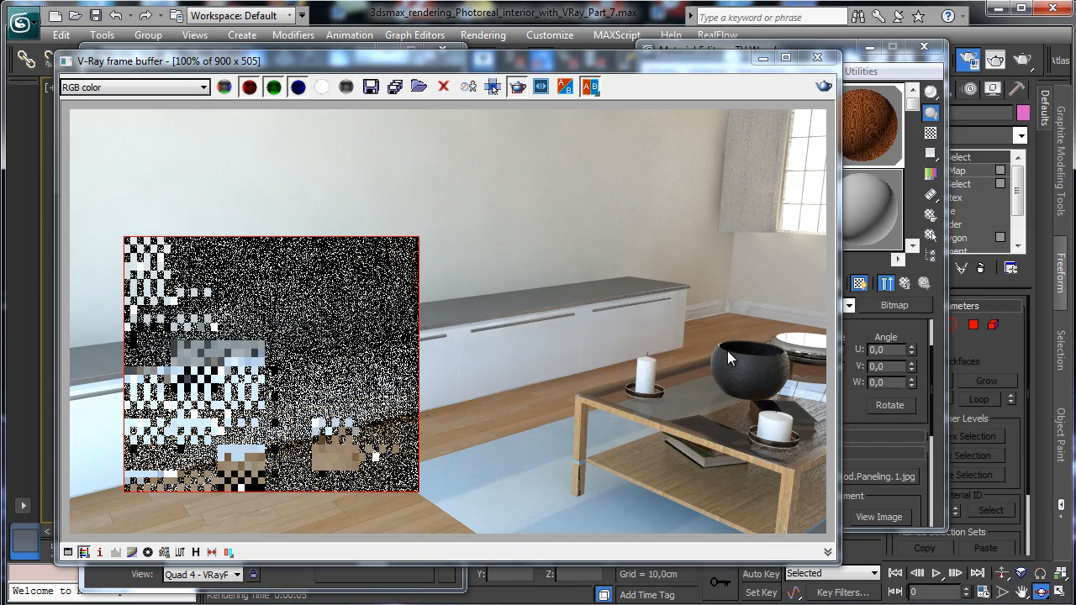
{"action": "left_click_drag", "start_coordinate": [306, 174], "coordinate": [730, 387]}
{"action": "left_click", "coordinate": [823, 88]}
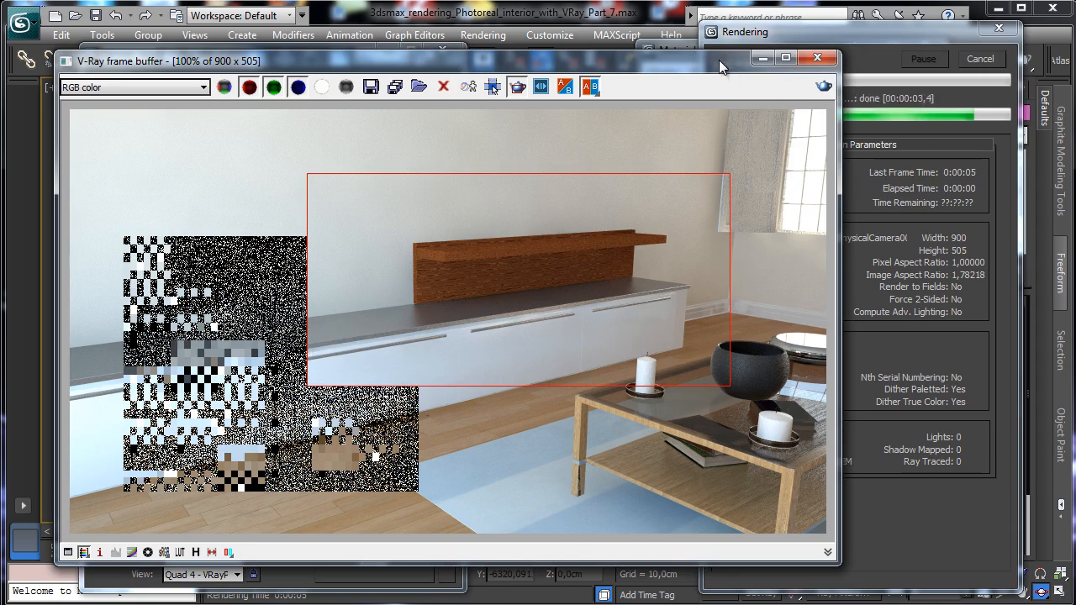
{"action": "left_click", "coordinate": [763, 59]}
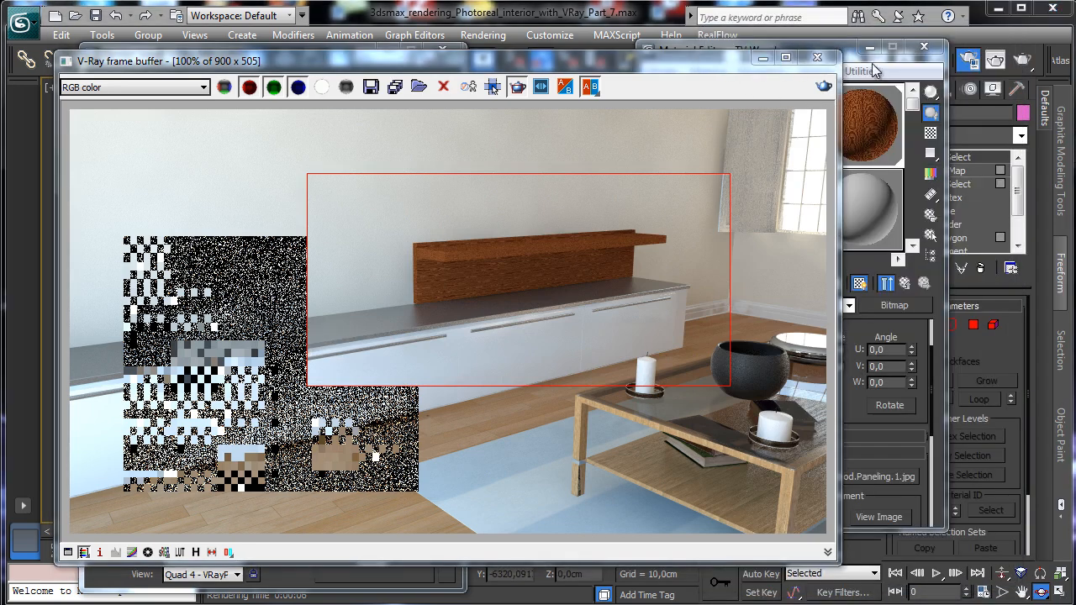
Browse the ArchMat folder's wood textures for a replacement for the TV Wood diffuse bitmap.
{"action": "left_click", "coordinate": [847, 476]}
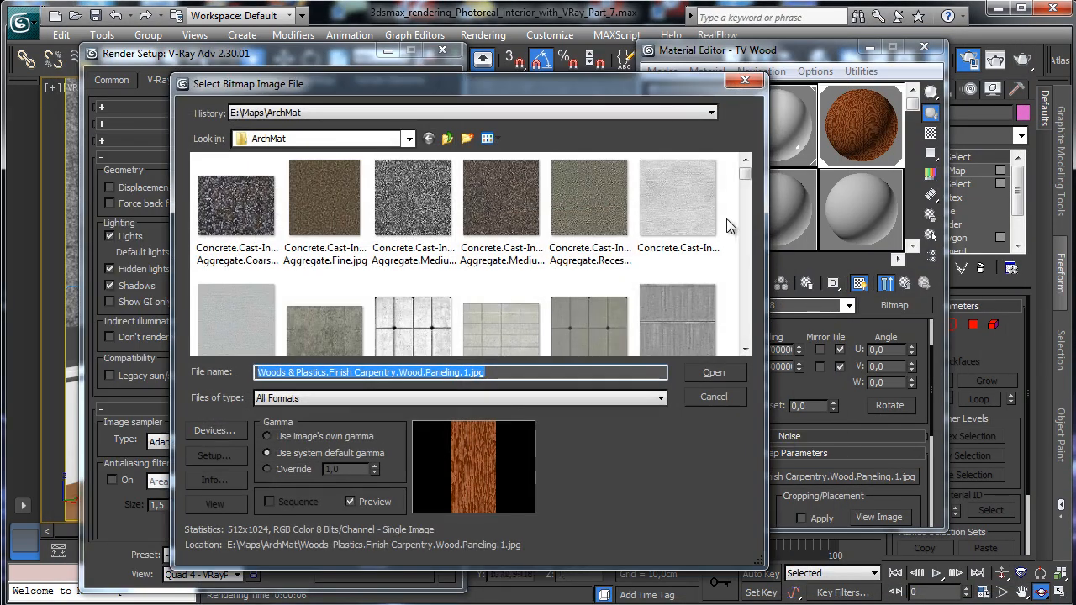
{"action": "left_click_drag", "start_coordinate": [747, 171], "coordinate": [746, 317]}
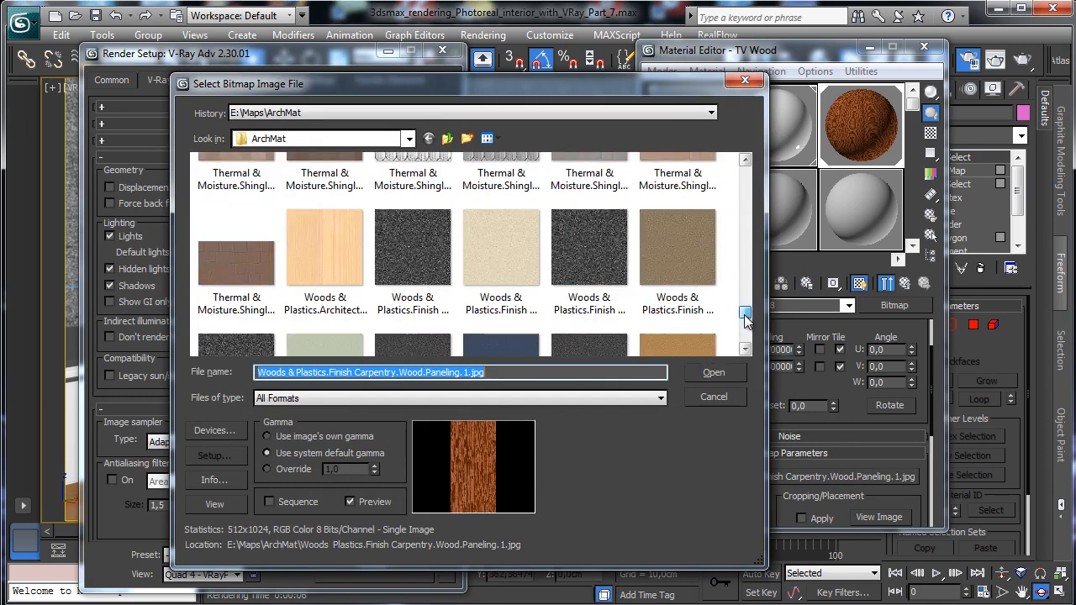
{"action": "scroll", "coordinate": [745, 317], "scroll_direction": "down", "scroll_amount": 1}
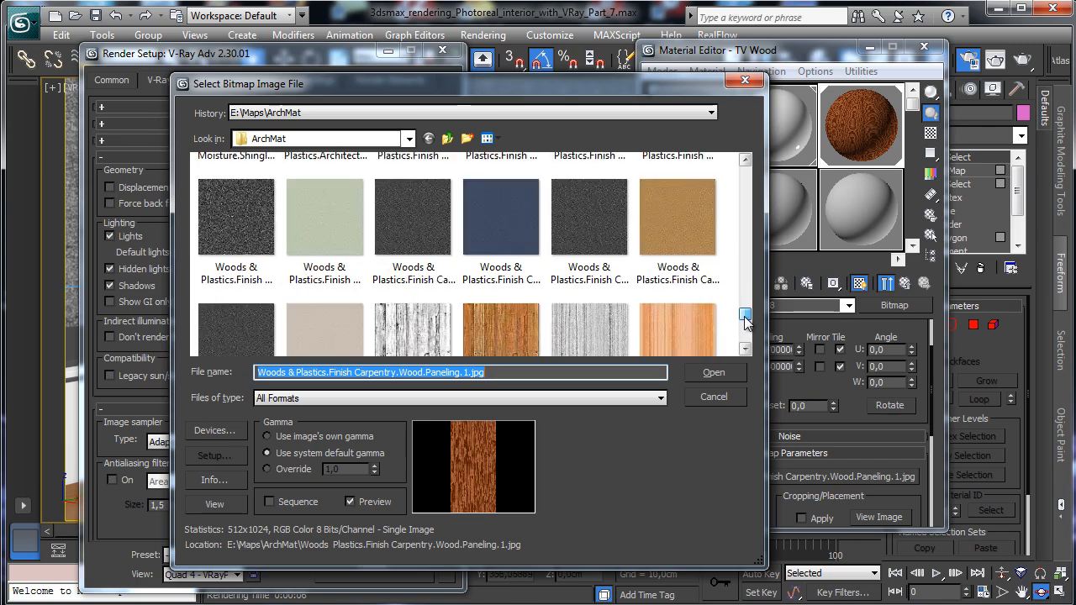
{"action": "scroll", "coordinate": [745, 319], "scroll_direction": "down", "scroll_amount": 2}
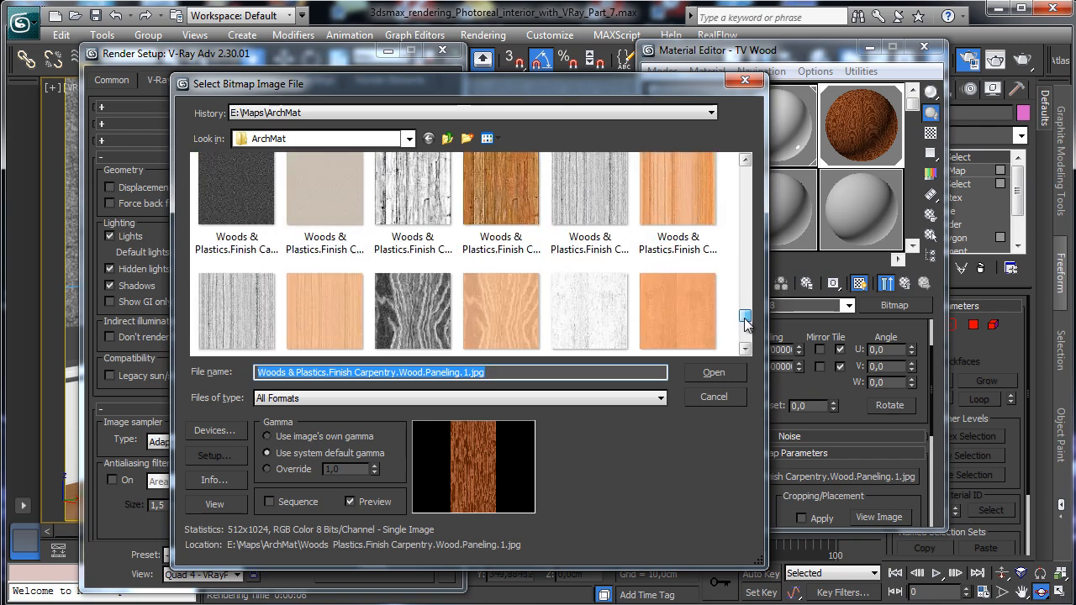
{"action": "scroll", "coordinate": [745, 321], "scroll_direction": "down", "scroll_amount": 1}
{"action": "scroll", "coordinate": [745, 324], "scroll_direction": "down", "scroll_amount": 1}
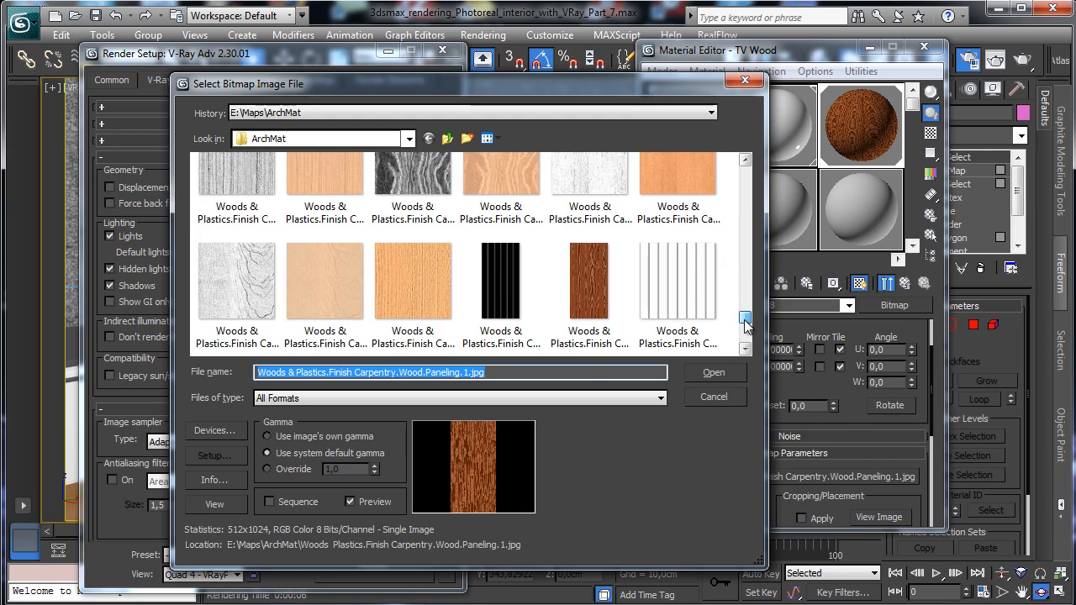
{"action": "scroll", "coordinate": [746, 320], "scroll_direction": "down", "scroll_amount": 4}
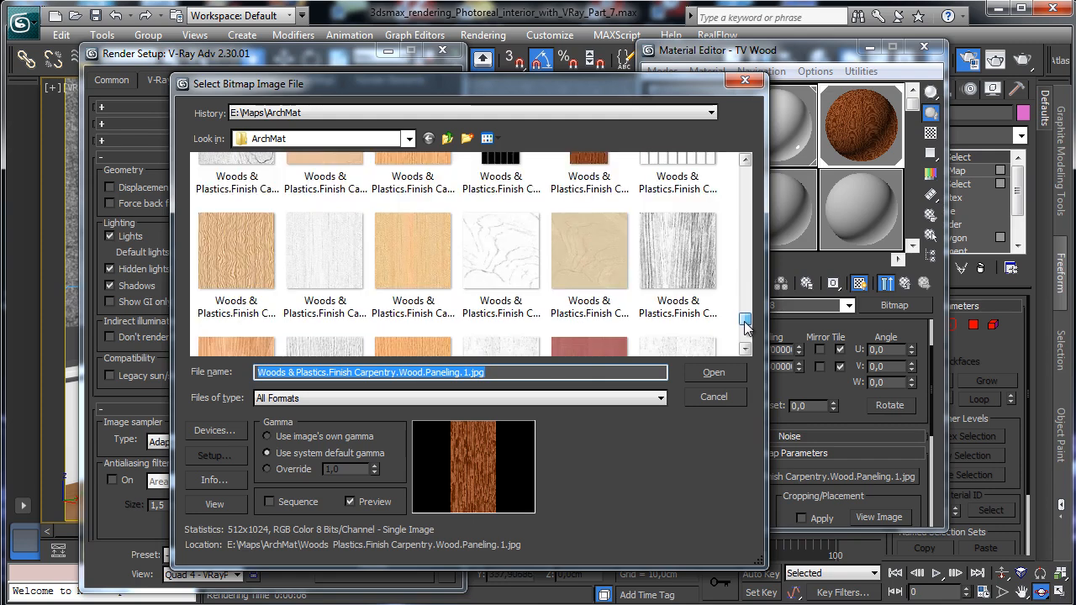
{"action": "scroll", "coordinate": [745, 323], "scroll_direction": "down", "scroll_amount": 3}
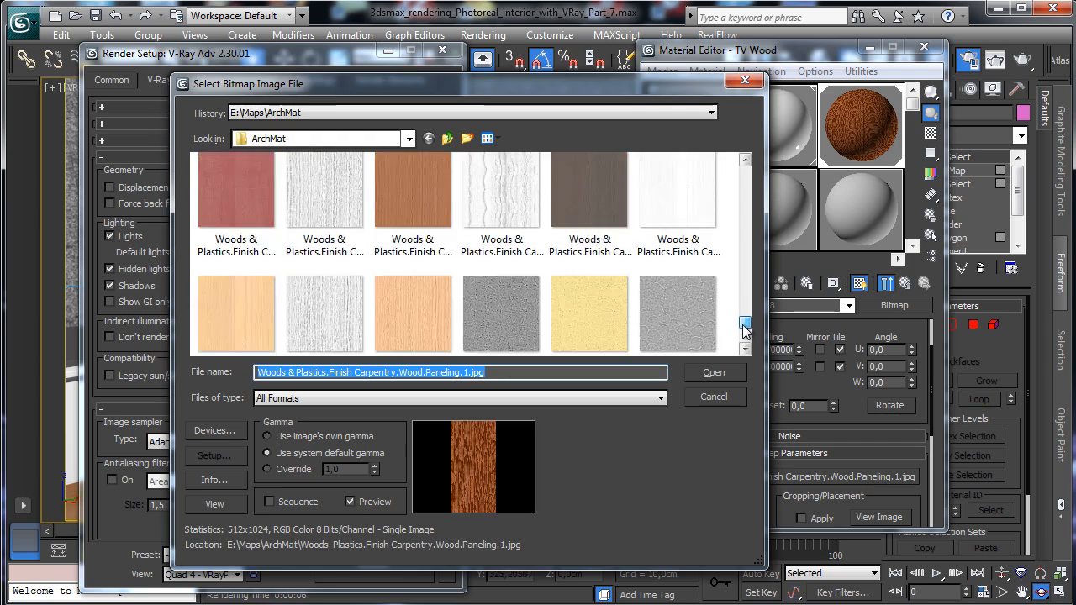
Preview the Woods & Plastics.Finish Carpentry.Wood.Walnut.jpg texture at full size.
{"action": "left_click", "coordinate": [598, 197]}
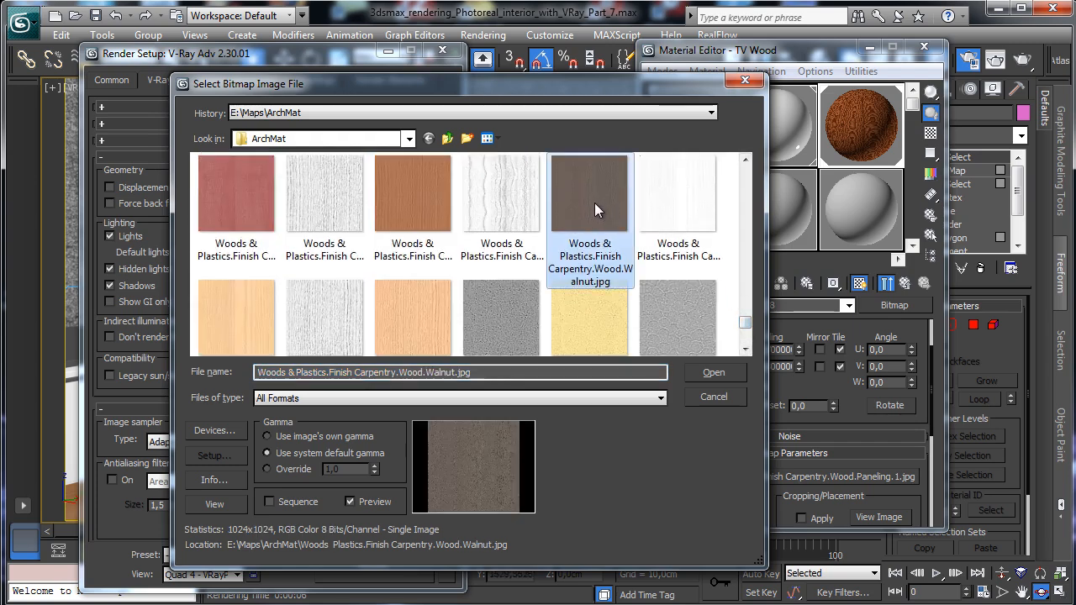
{"action": "right_click", "coordinate": [594, 203]}
{"action": "left_click", "coordinate": [643, 236]}
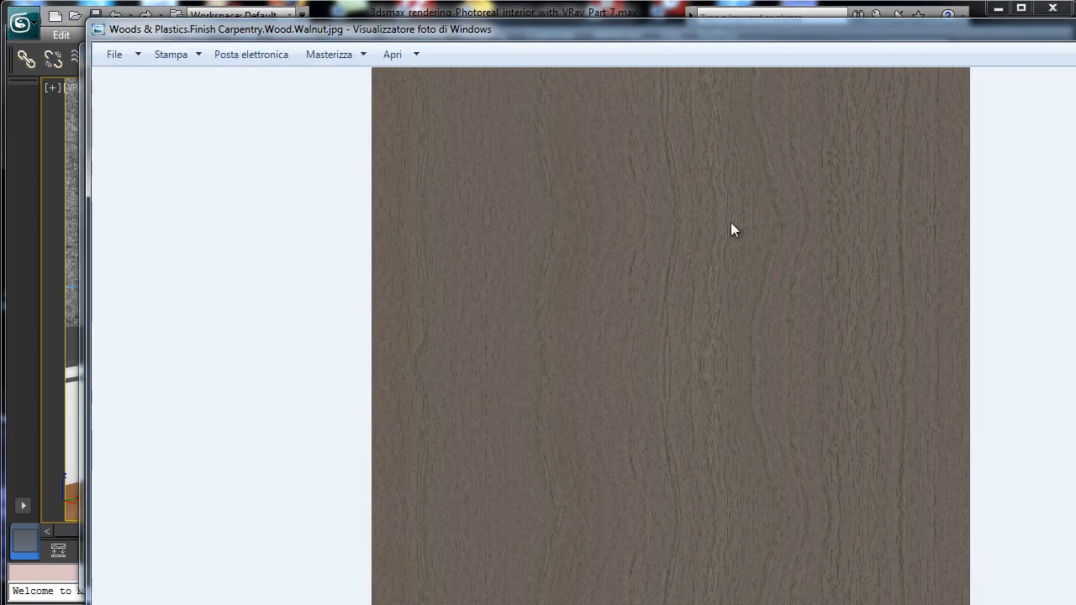
{"action": "key", "text": "alt+F4"}
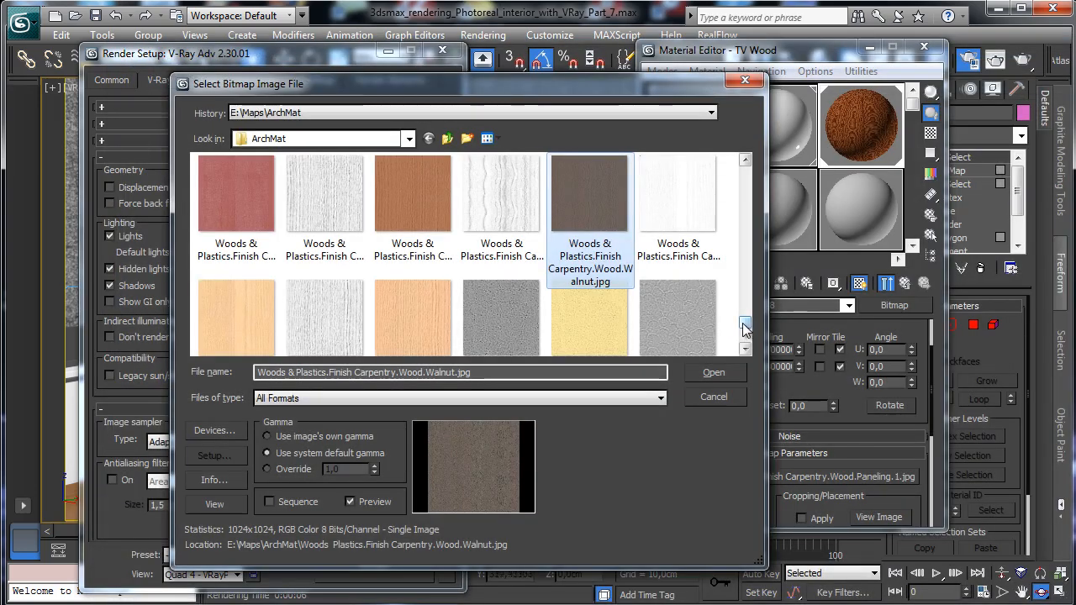
Preview Woods&Plastics.FinishCarpentry.Wood.EnglishOak.jpg at full size and load it as the TV Wood diffuse bitmap.
{"action": "left_click_drag", "start_coordinate": [746, 324], "coordinate": [748, 333]}
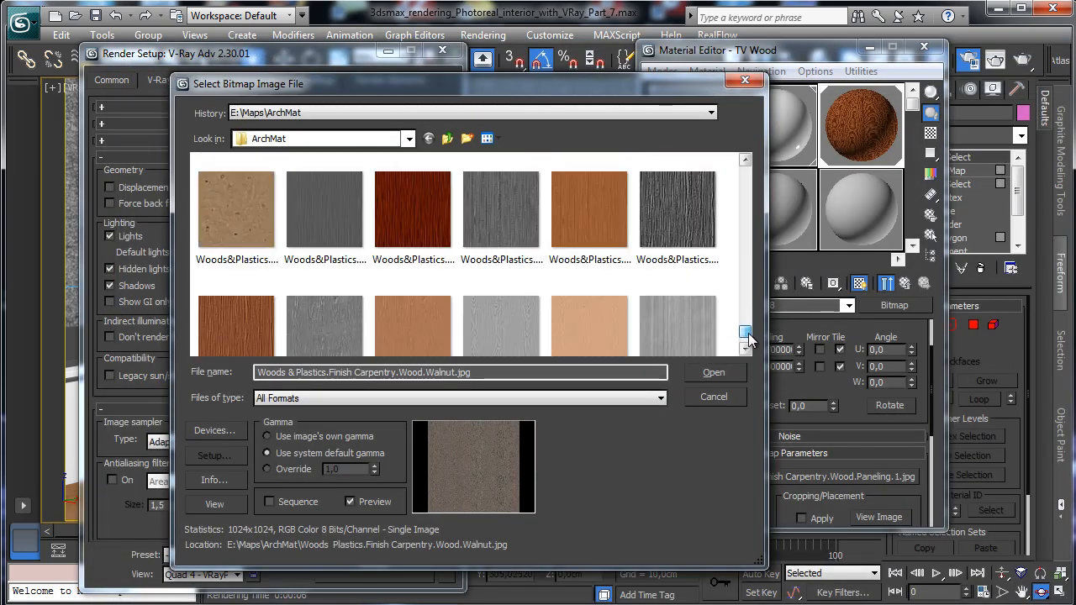
{"action": "scroll", "coordinate": [748, 338], "scroll_direction": "down", "scroll_amount": 1}
{"action": "left_click", "coordinate": [586, 185]}
{"action": "scroll", "coordinate": [577, 162], "scroll_direction": "up", "scroll_amount": 1}
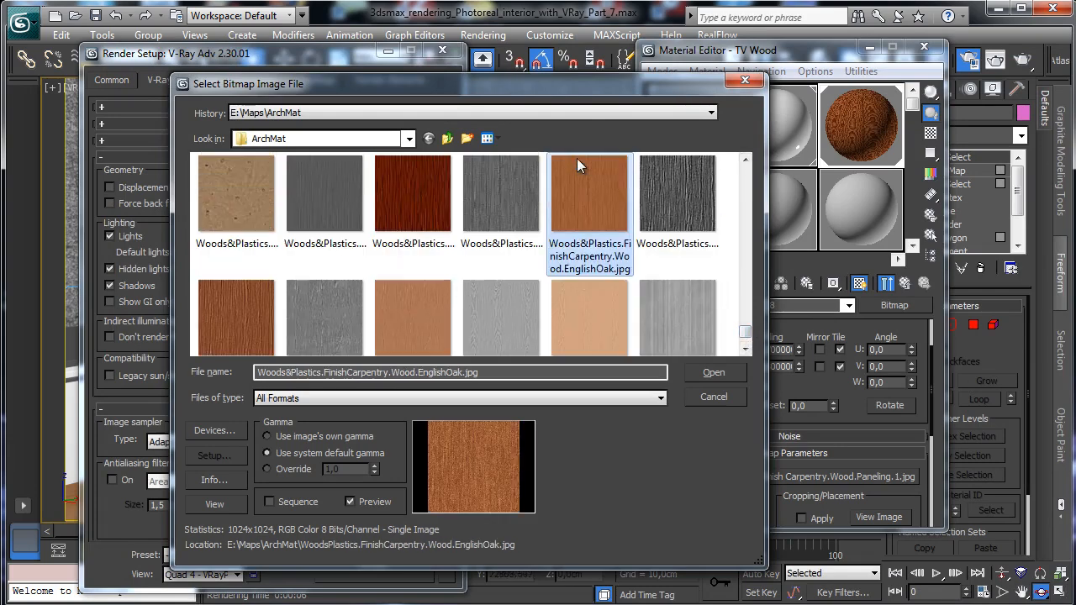
{"action": "right_click", "coordinate": [574, 161]}
{"action": "left_click", "coordinate": [626, 199]}
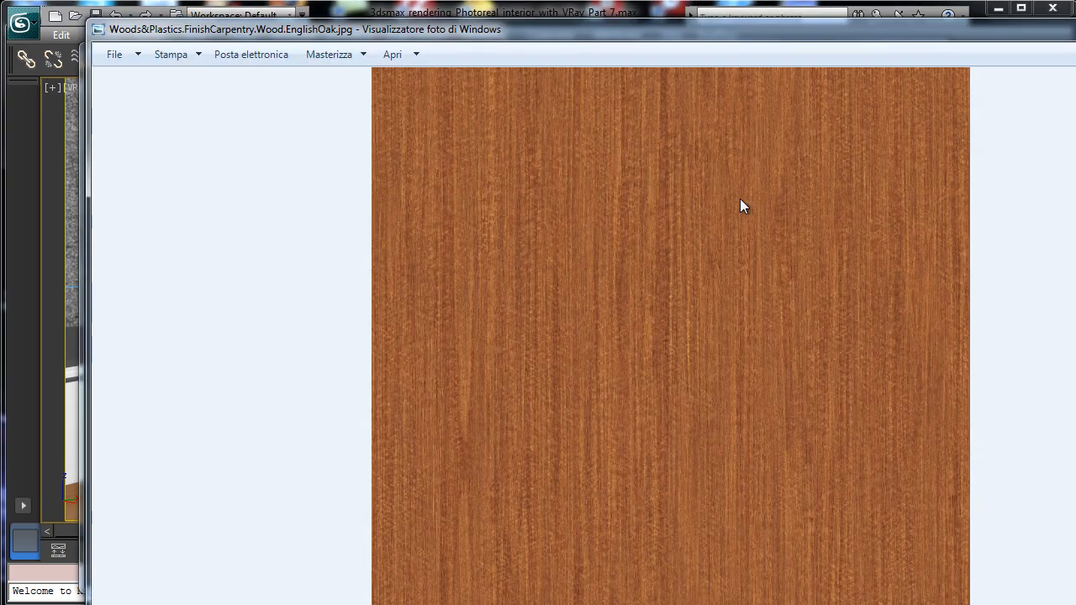
{"action": "key", "text": "alt+F4"}
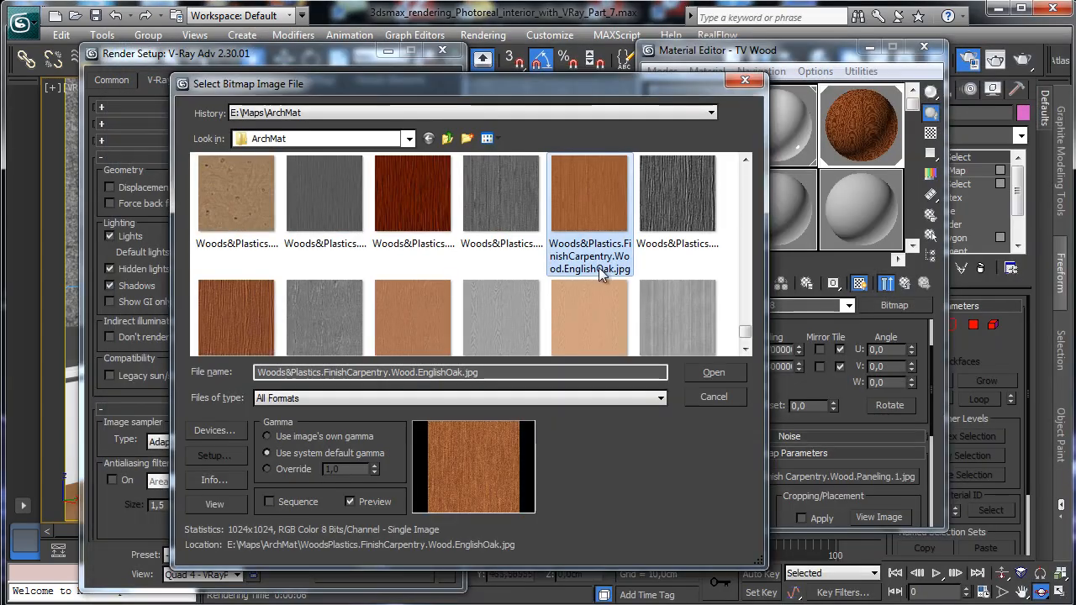
{"action": "left_click", "coordinate": [699, 371]}
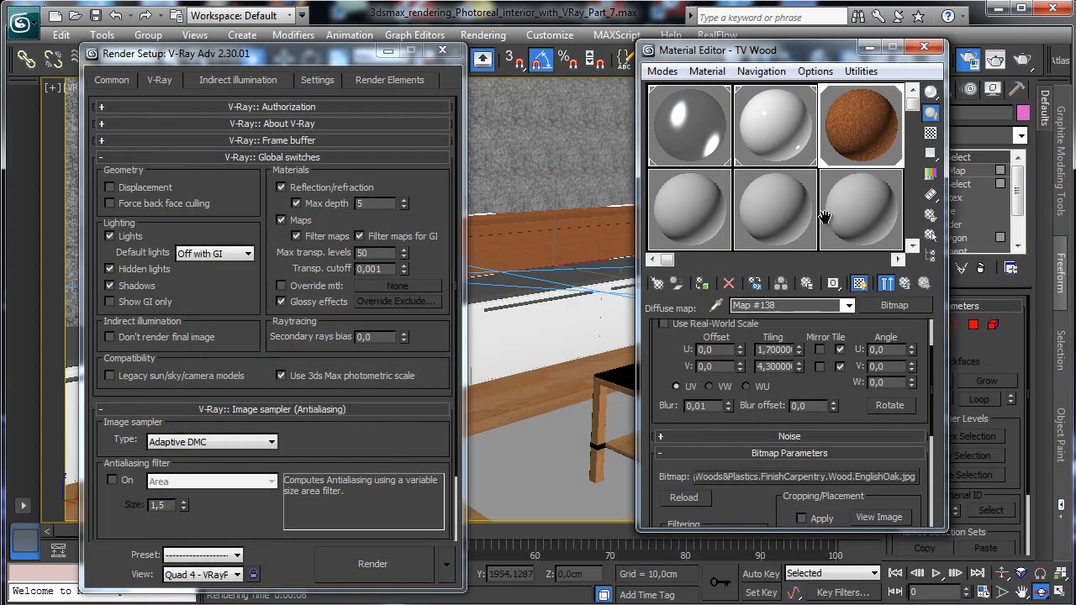
Return to the TV Wood base material and re-render the shelf region to check the English oak texture.
{"action": "left_click", "coordinate": [904, 283]}
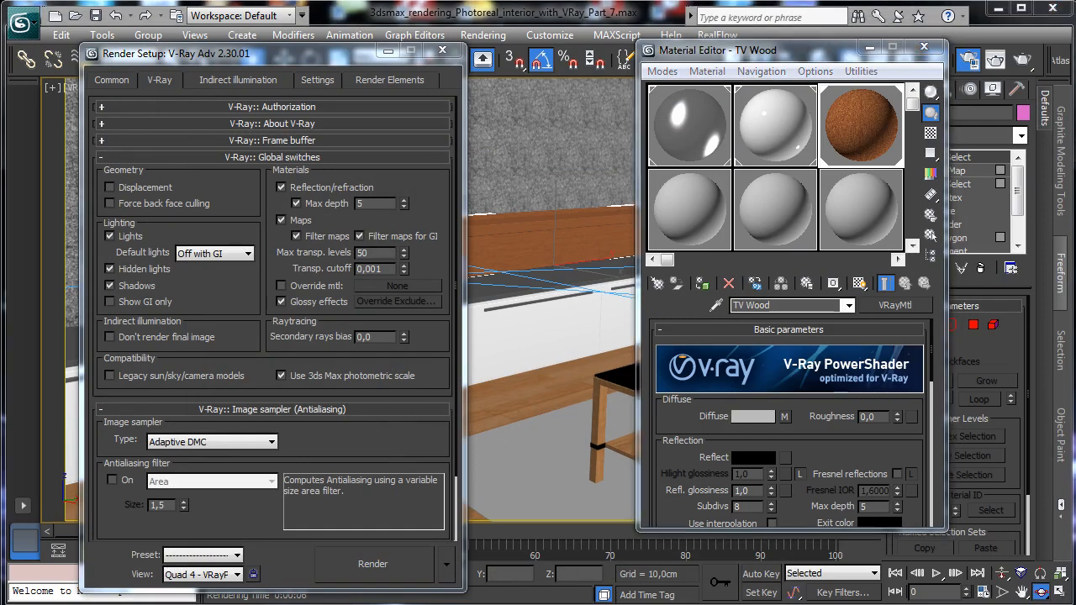
{"action": "left_click", "coordinate": [344, 599]}
{"action": "left_click", "coordinate": [828, 89]}
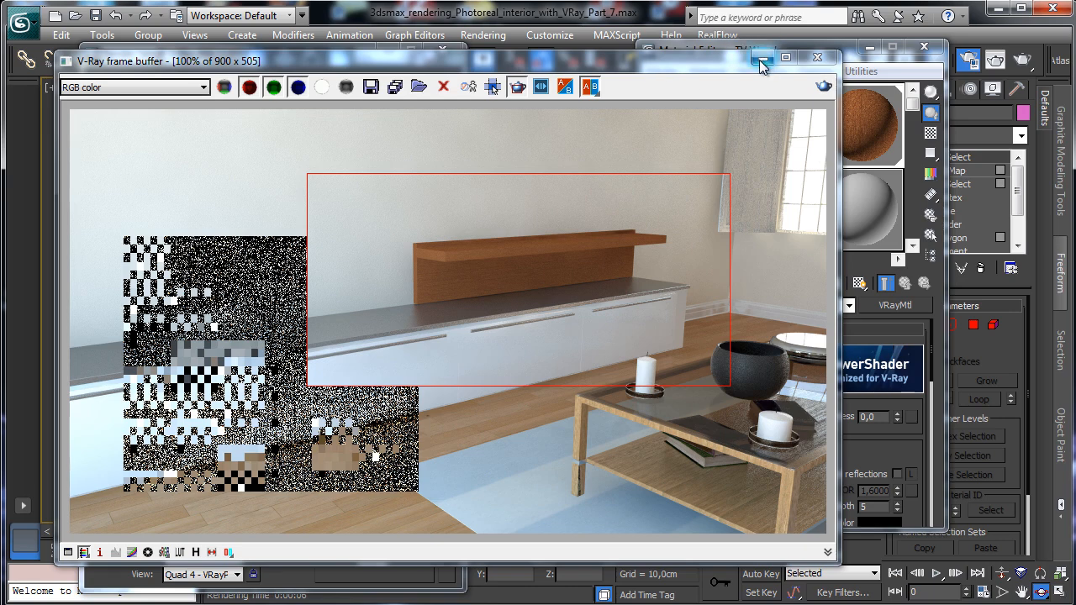
{"action": "left_click", "coordinate": [760, 57]}
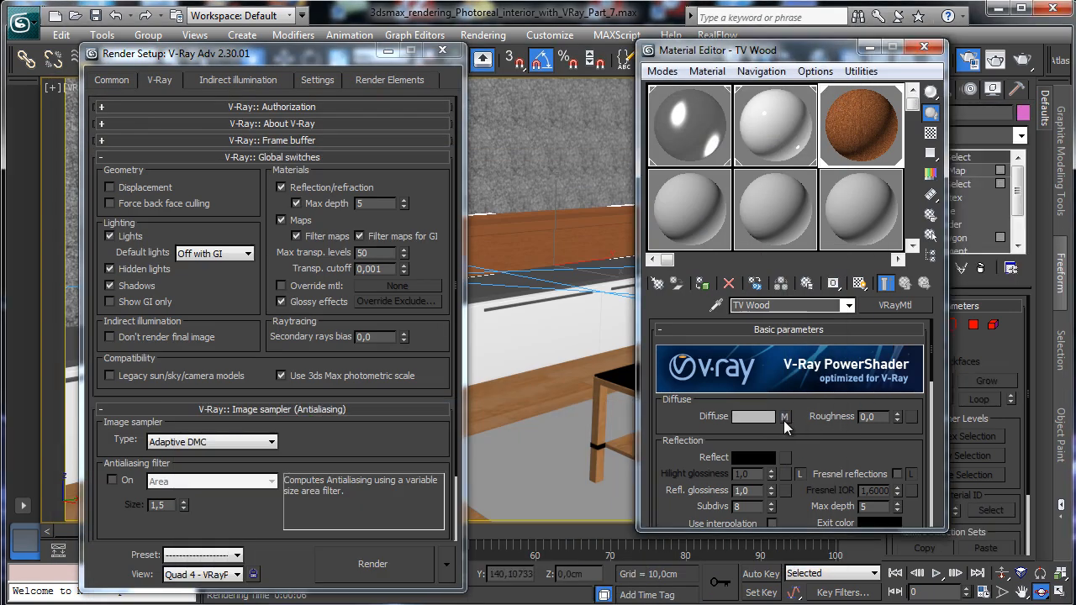
Replace the TV Wood diffuse bitmap with a Composite map, keeping the bitmap as sub-map, and add a second layer.
{"action": "left_click", "coordinate": [783, 420]}
{"action": "left_click", "coordinate": [893, 306]}
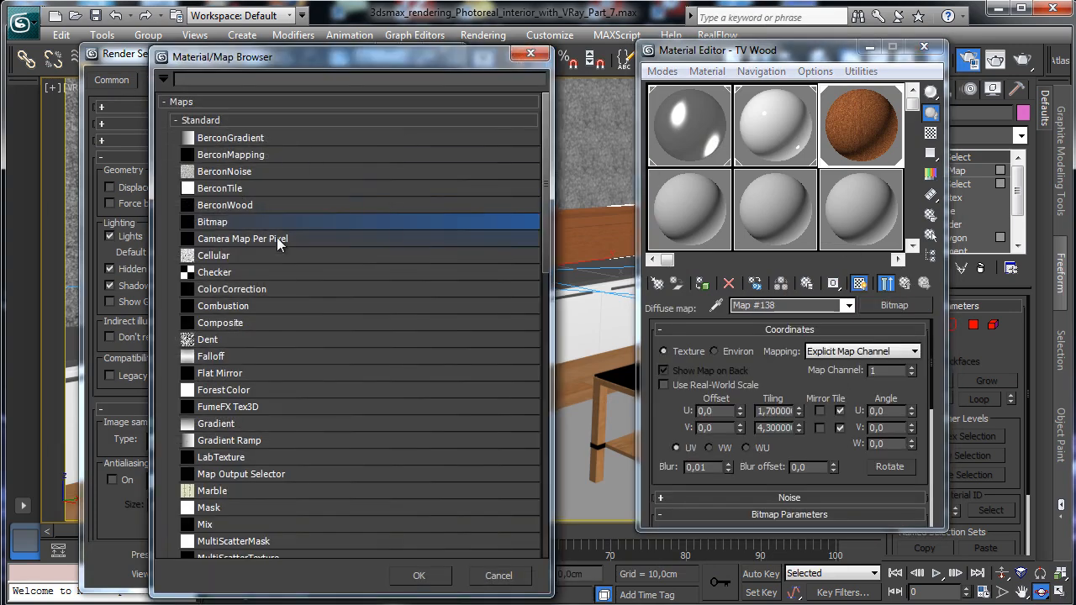
{"action": "double_click", "coordinate": [236, 323]}
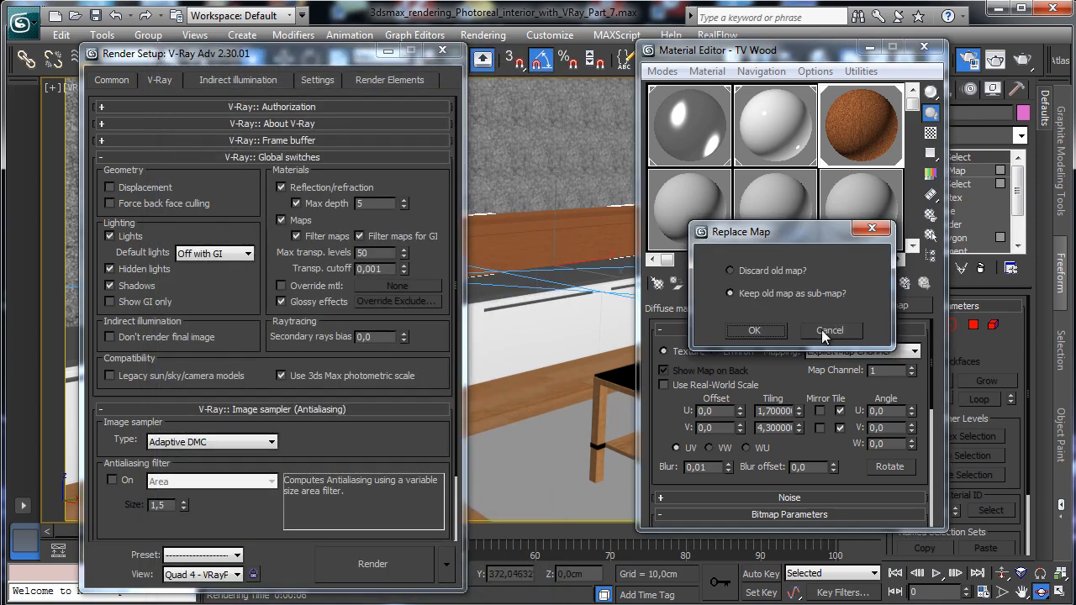
{"action": "left_click", "coordinate": [754, 330]}
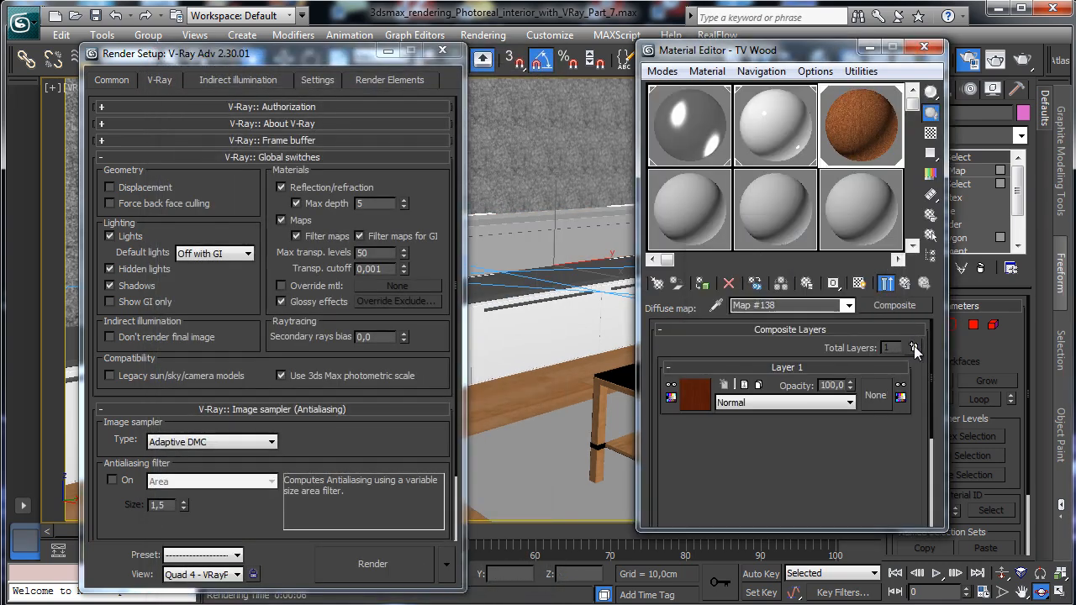
{"action": "left_click", "coordinate": [914, 347]}
Assign an RGB Tint map to composite Layer 2 and make its R, G and B colors all black.
{"action": "left_click", "coordinate": [691, 394]}
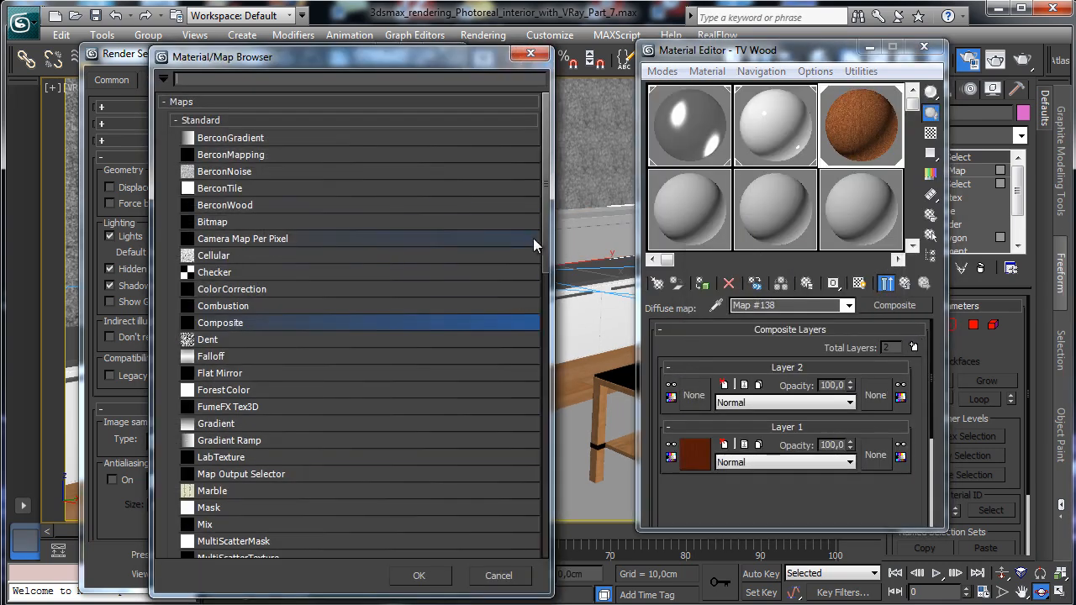
{"action": "scroll", "coordinate": [533, 238], "scroll_direction": "down", "scroll_amount": 9}
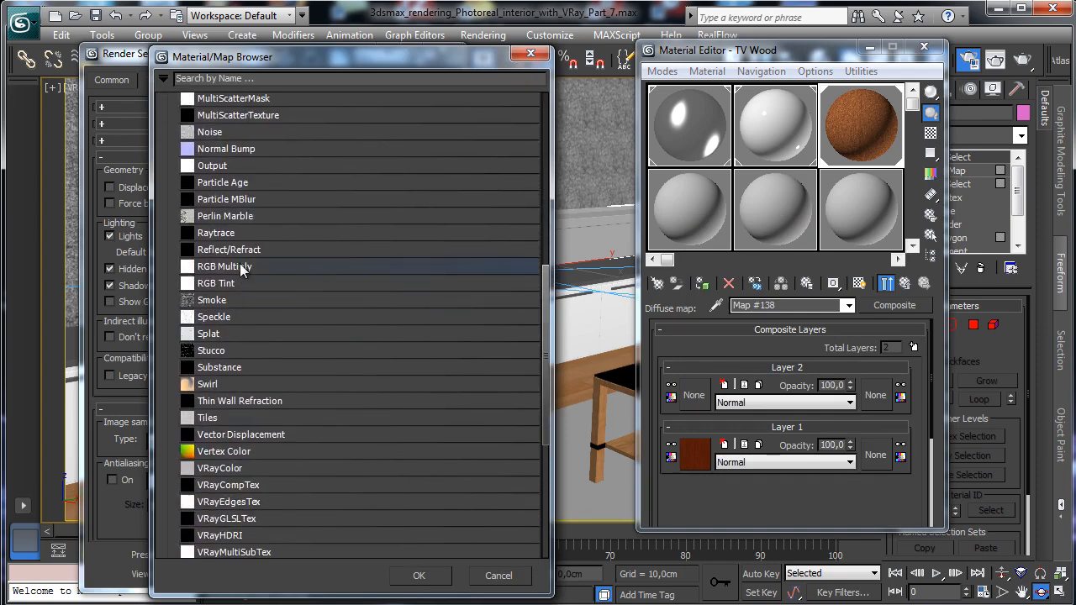
{"action": "double_click", "coordinate": [227, 284]}
{"action": "left_click", "coordinate": [717, 363]}
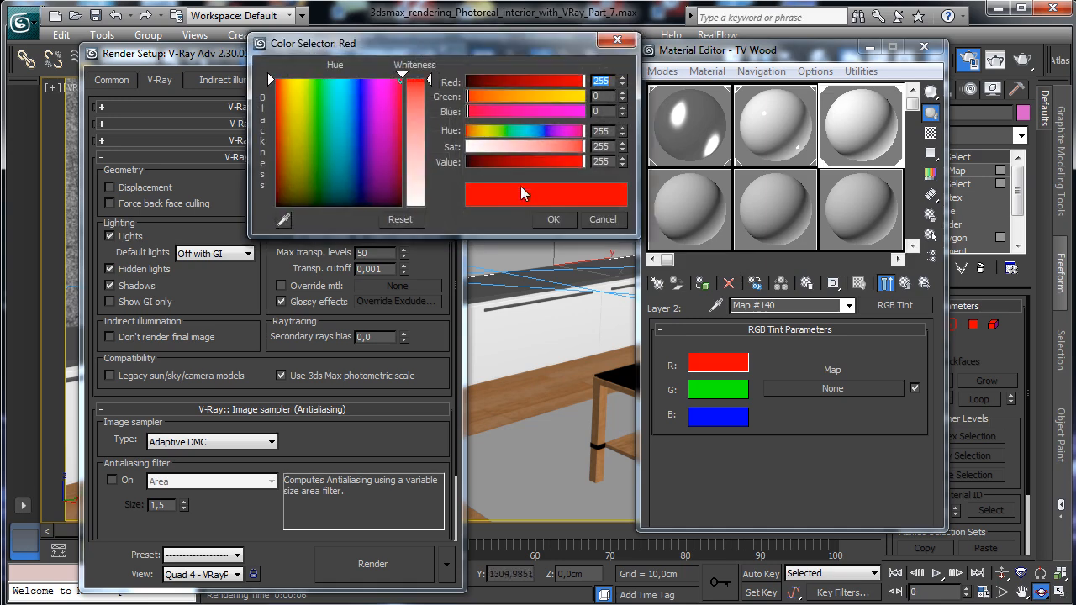
{"action": "left_click_drag", "start_coordinate": [583, 161], "coordinate": [396, 162]}
{"action": "left_click", "coordinate": [553, 219]}
{"action": "left_click_drag", "start_coordinate": [718, 363], "coordinate": [736, 411]}
{"action": "left_click", "coordinate": [782, 298]}
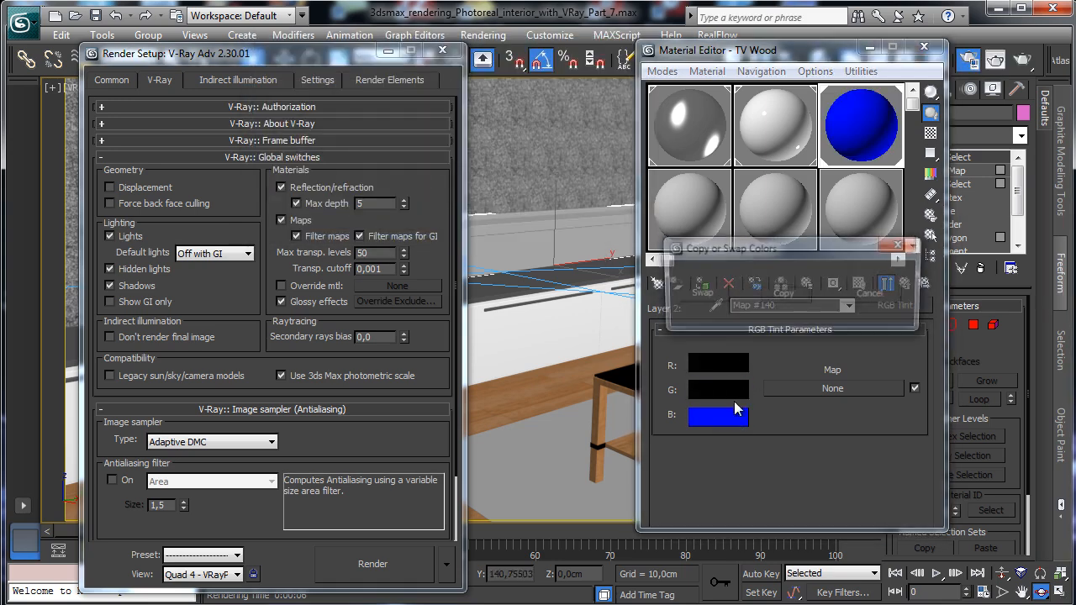
{"action": "left_click", "coordinate": [808, 298]}
{"action": "left_click", "coordinate": [905, 286]}
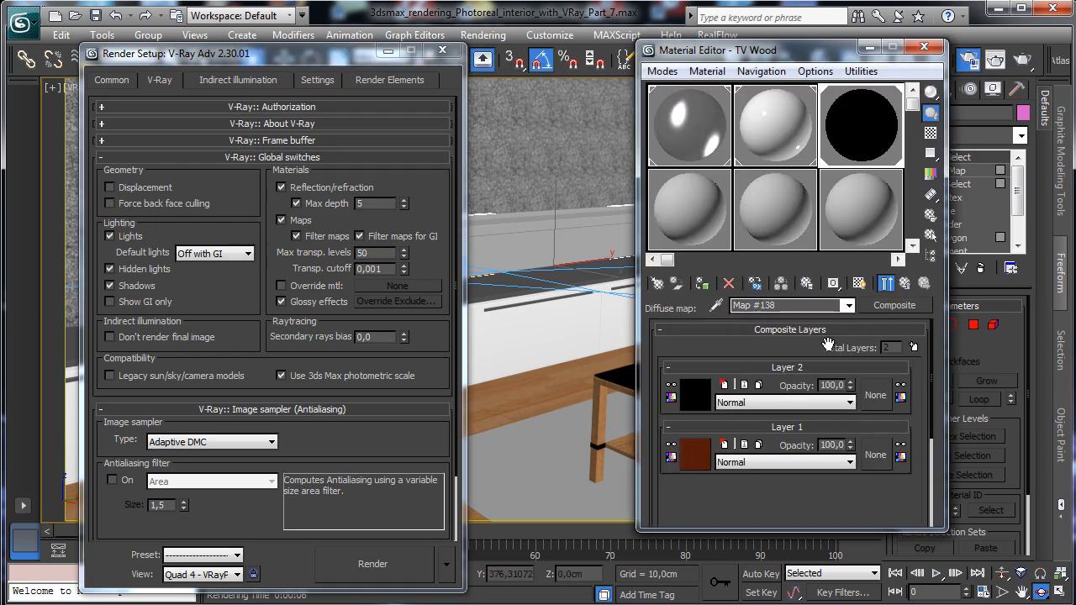
Set composite Layer 2 to Multiply blending with 84% opacity to darken the wood.
{"action": "left_click", "coordinate": [796, 402]}
{"action": "left_click", "coordinate": [780, 426]}
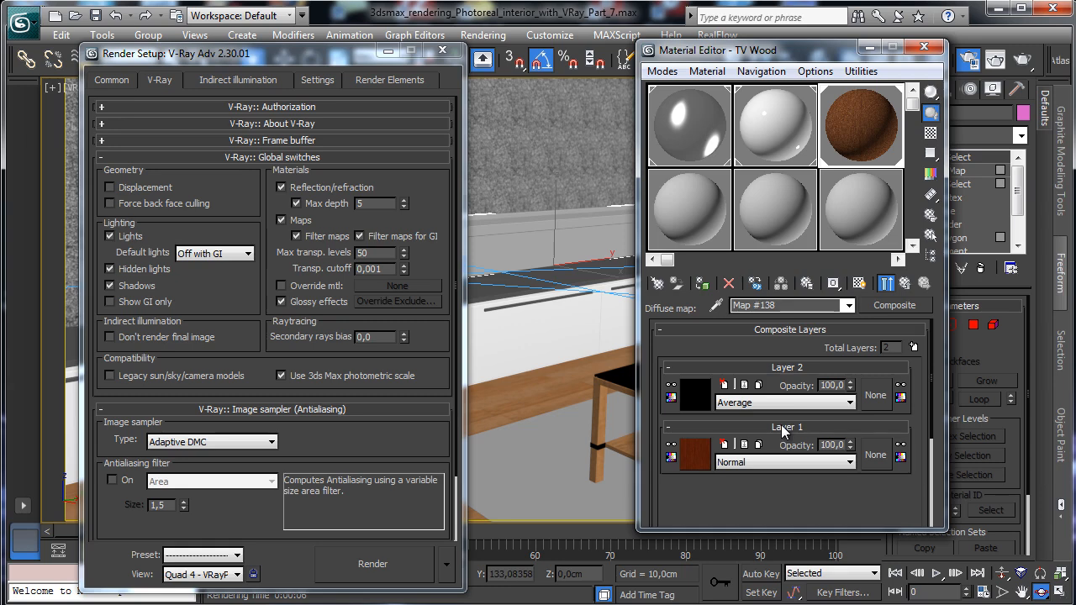
{"action": "left_click", "coordinate": [814, 402]}
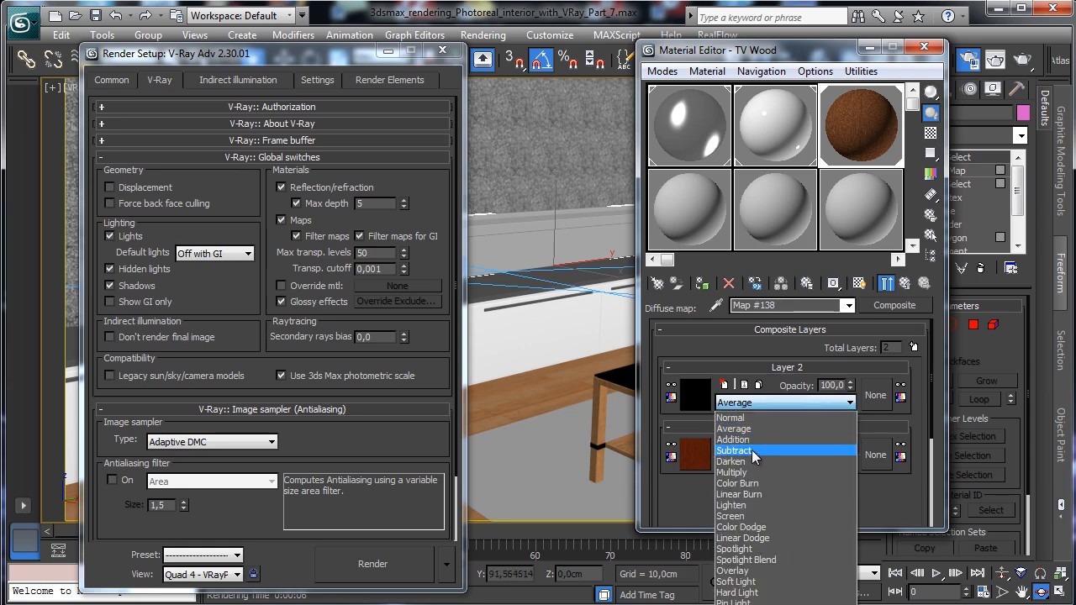
{"action": "left_click", "coordinate": [746, 465]}
{"action": "left_click_drag", "start_coordinate": [849, 385], "coordinate": [851, 409]}
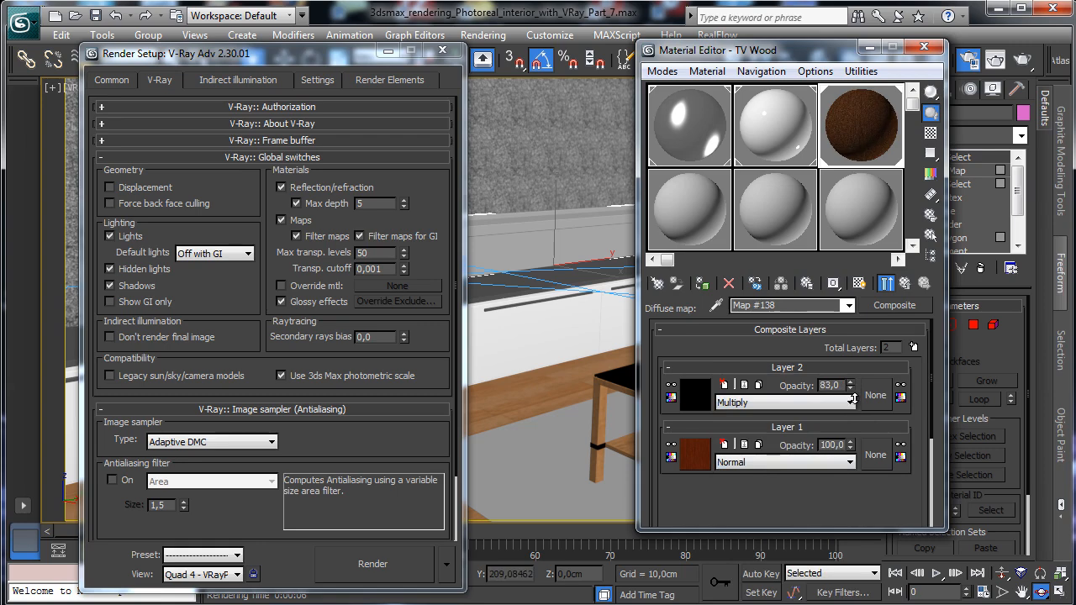
{"action": "left_click", "coordinate": [1022, 60]}
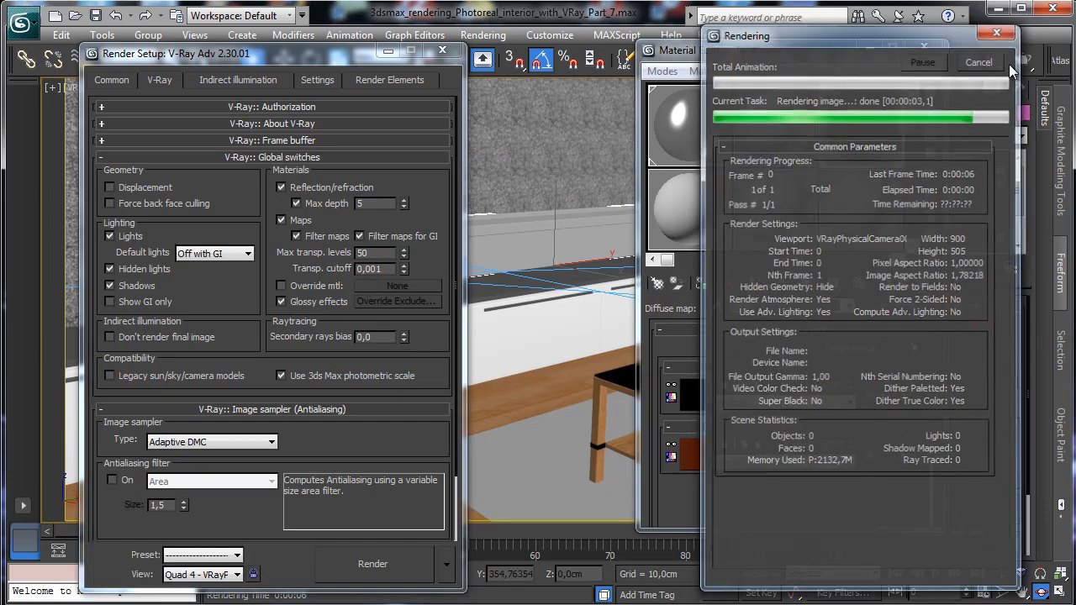
{"action": "left_click", "coordinate": [1009, 65]}
Enable Fresnel reflections on the TV Wood material, set its IOR to 1.85 and make the Reflect color pure white.
{"action": "left_click", "coordinate": [903, 284]}
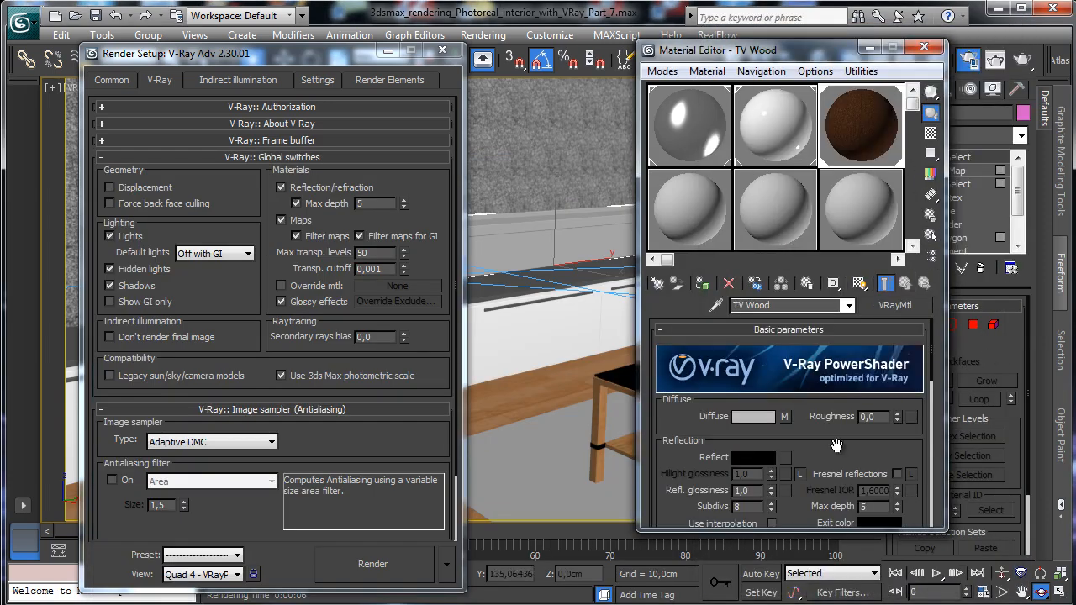
{"action": "scroll", "coordinate": [889, 429], "scroll_direction": "down", "scroll_amount": 1}
{"action": "scroll", "coordinate": [895, 450], "scroll_direction": "down", "scroll_amount": 2}
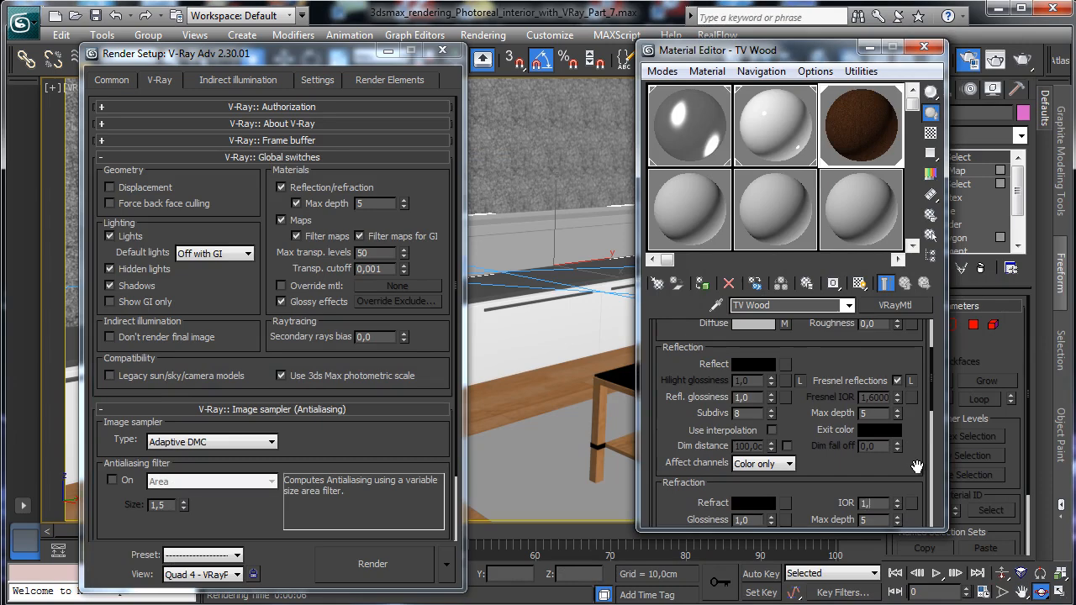
{"action": "left_click", "coordinate": [752, 363]}
{"action": "left_click_drag", "start_coordinate": [432, 141], "coordinate": [414, 234]}
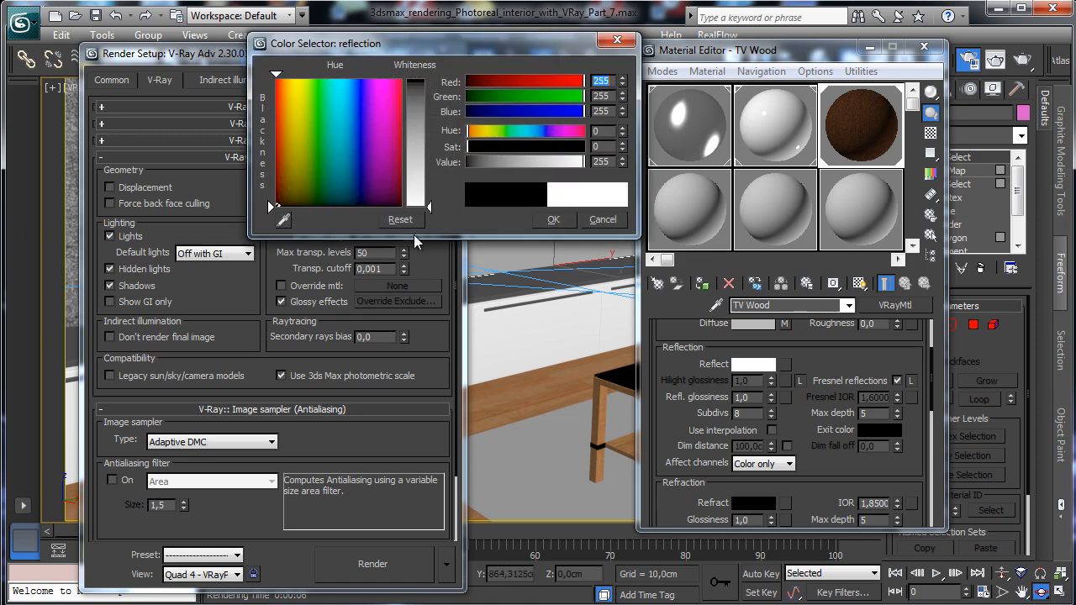
{"action": "left_click", "coordinate": [555, 220]}
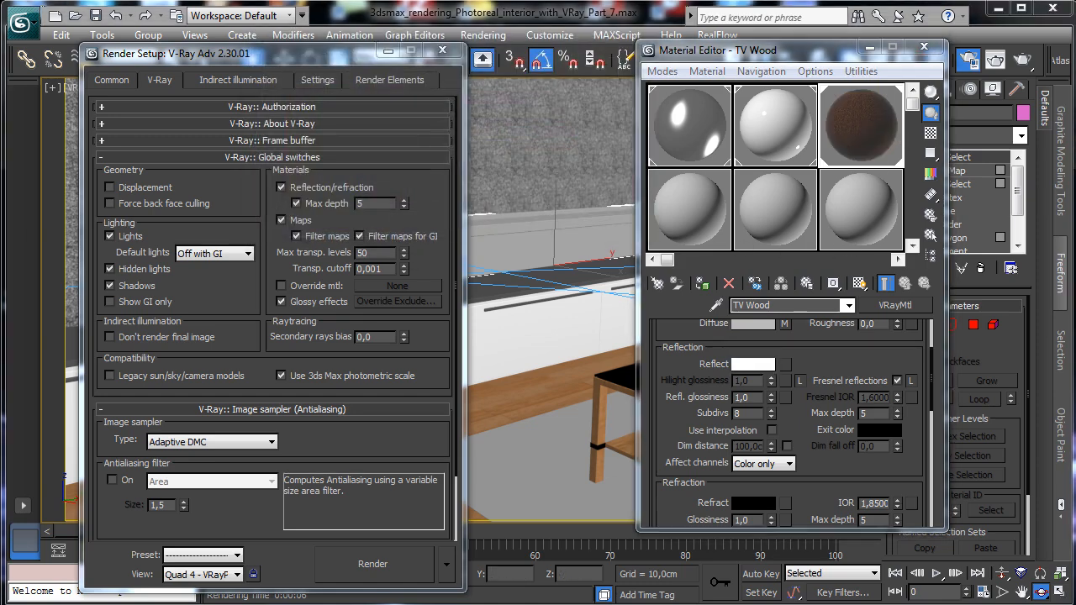
Re-render the shelf region to check the darkened, reflective wood.
{"action": "key", "text": "shift+q"}
{"action": "left_click", "coordinate": [823, 88]}
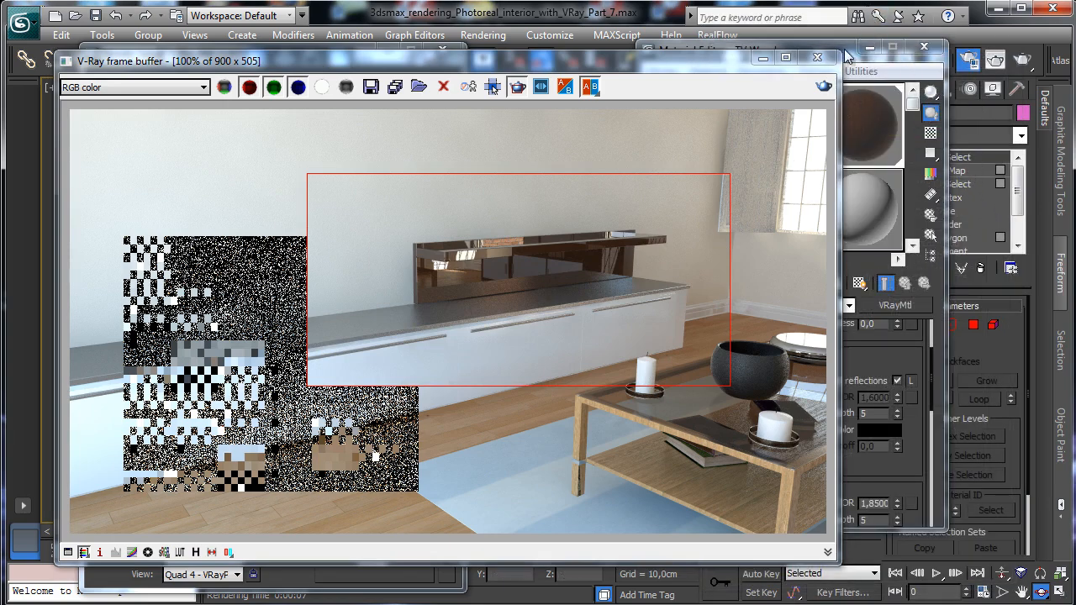
Copy the English oak bitmap from Layer 1 of the TV Wood diffuse Composite map and return to the base material.
{"action": "left_click", "coordinate": [912, 135]}
{"action": "left_click_drag", "start_coordinate": [856, 317], "coordinate": [822, 319]}
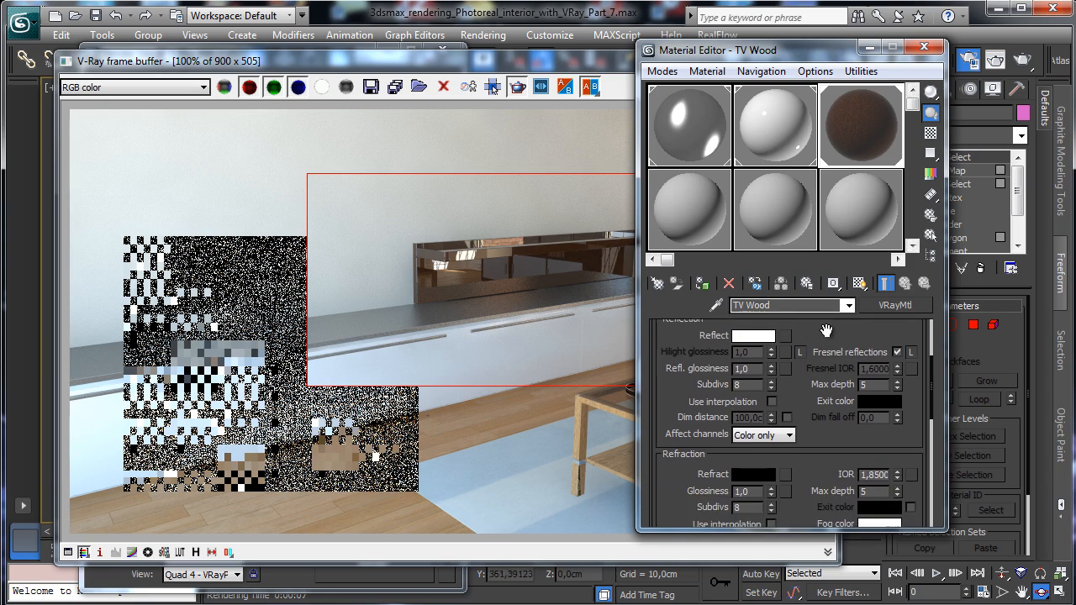
{"action": "scroll", "coordinate": [826, 331], "scroll_direction": "up", "scroll_amount": 2}
{"action": "left_click", "coordinate": [790, 343]}
{"action": "right_click", "coordinate": [693, 448]}
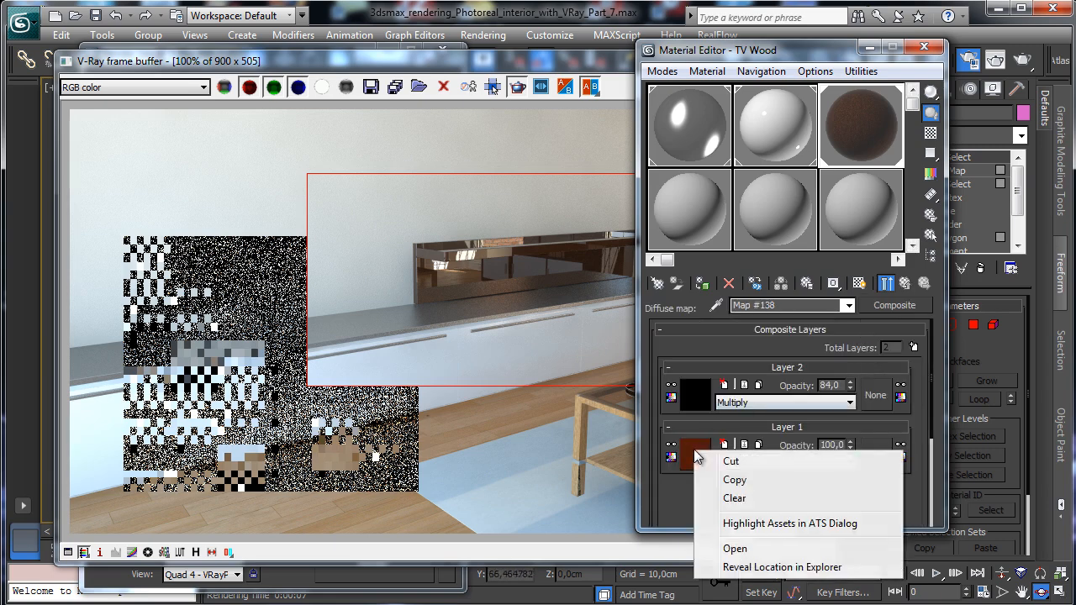
{"action": "left_click", "coordinate": [731, 480]}
{"action": "left_click", "coordinate": [904, 284]}
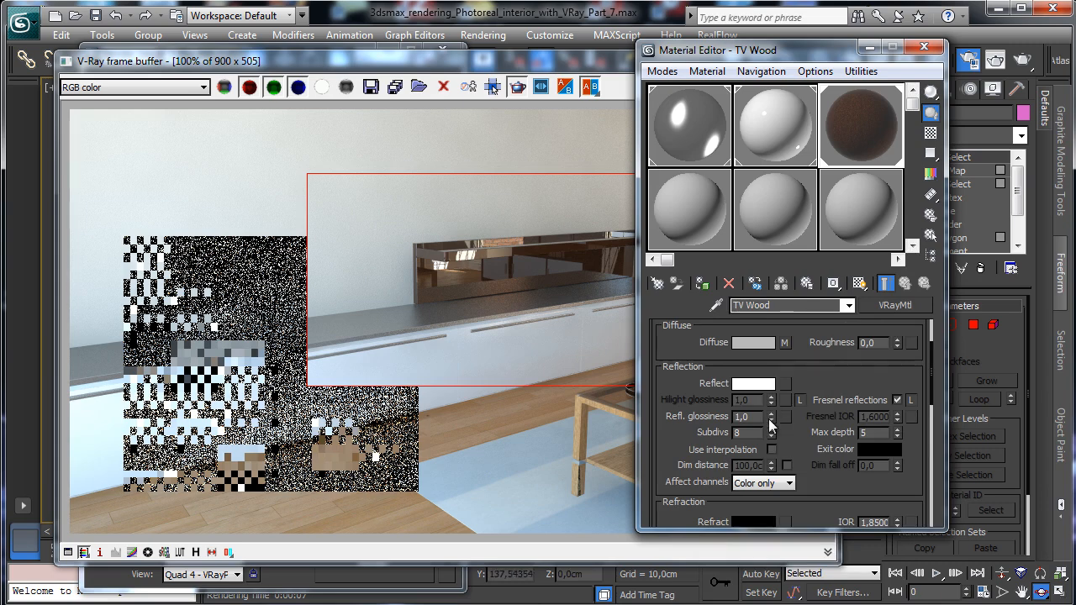
Assign a Color Correction map to the TV Wood Reflect slot.
{"action": "left_click", "coordinate": [785, 384]}
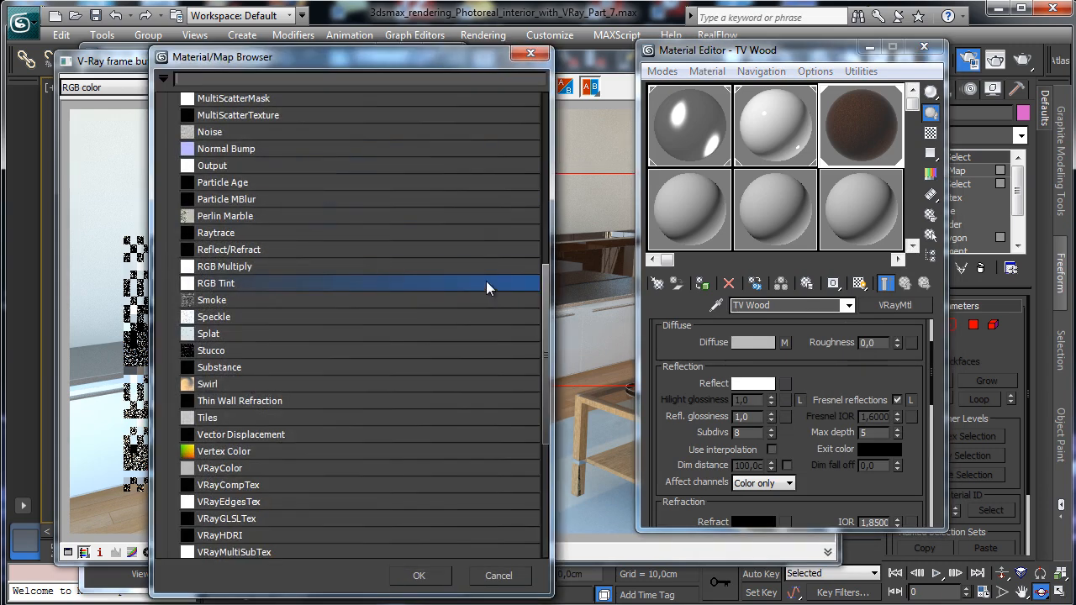
{"action": "left_click_drag", "start_coordinate": [545, 279], "coordinate": [542, 186]}
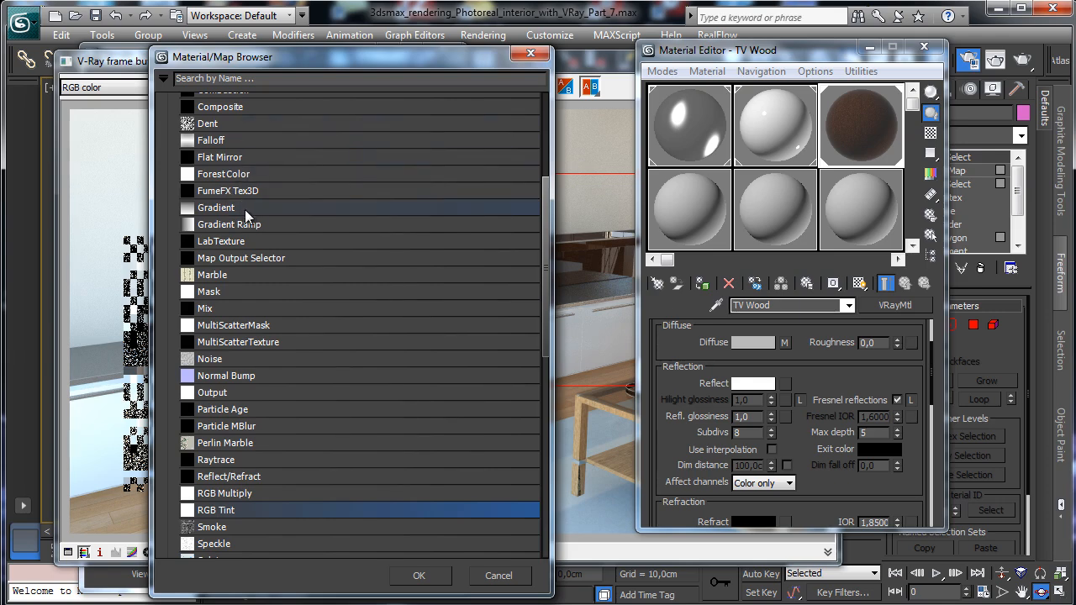
{"action": "scroll", "coordinate": [535, 172], "scroll_direction": "up", "scroll_amount": 4}
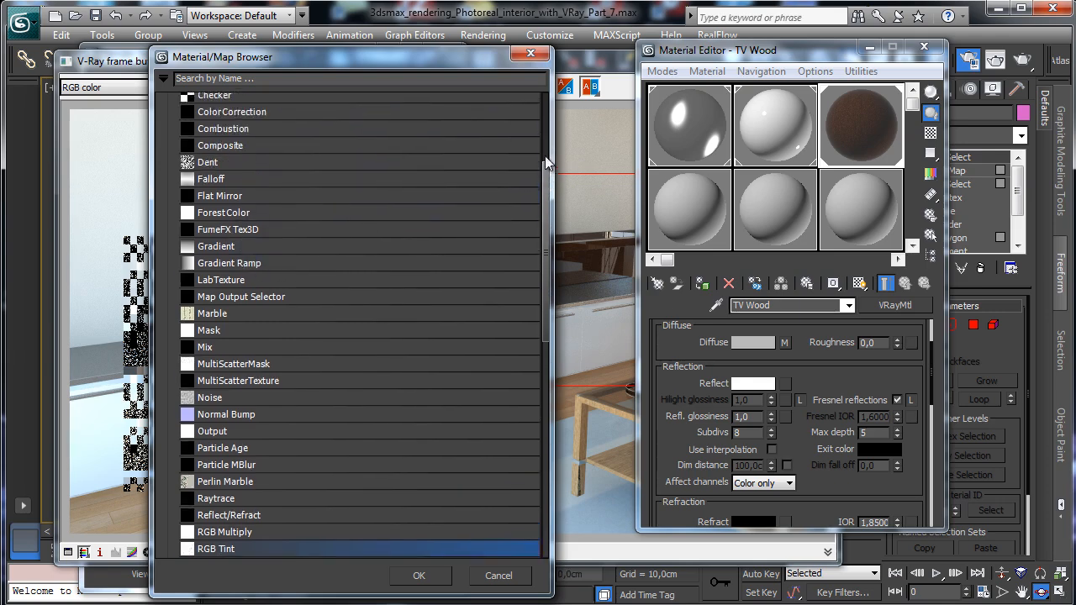
{"action": "double_click", "coordinate": [231, 240]}
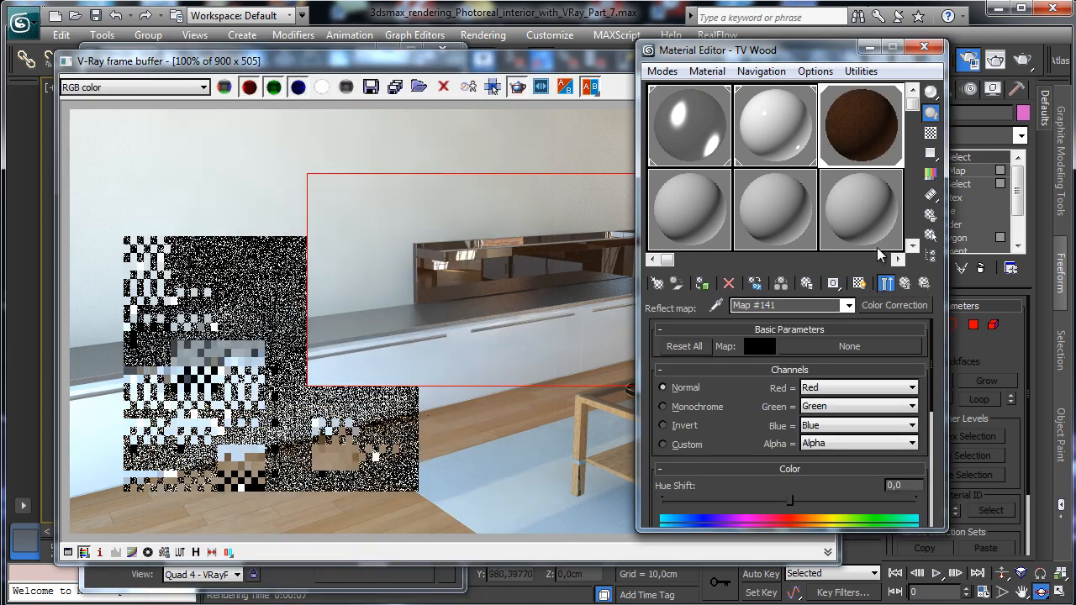
Paste the copied English oak bitmap into the Color Correction map, set Saturation to -100 and return to the TV Wood base material.
{"action": "right_click", "coordinate": [843, 344]}
{"action": "left_click", "coordinate": [891, 370]}
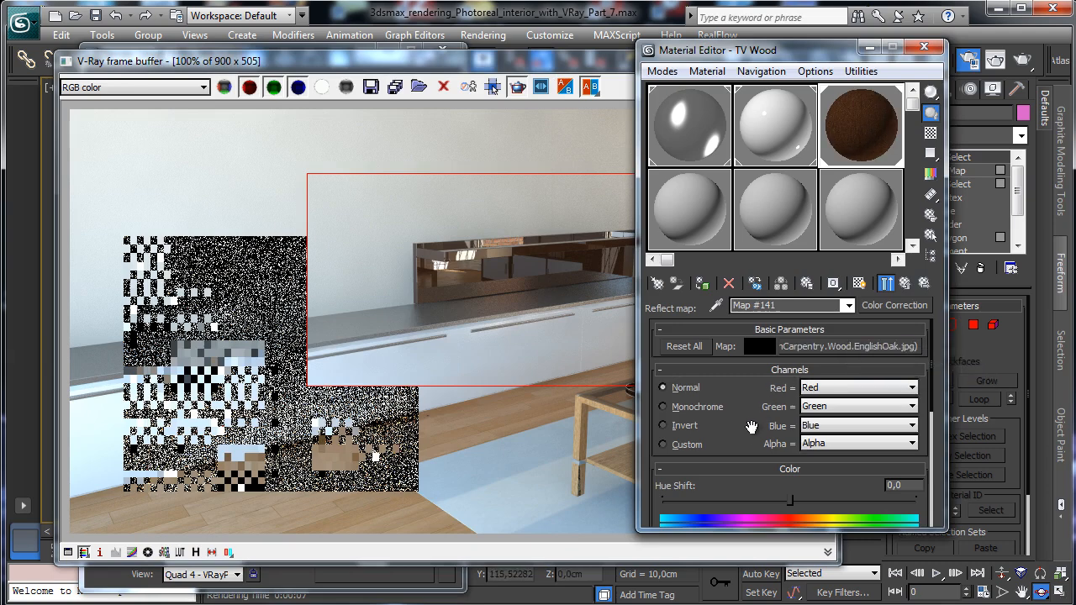
{"action": "left_click_drag", "start_coordinate": [752, 427], "coordinate": [750, 299]}
{"action": "left_click_drag", "start_coordinate": [790, 410], "coordinate": [536, 408]}
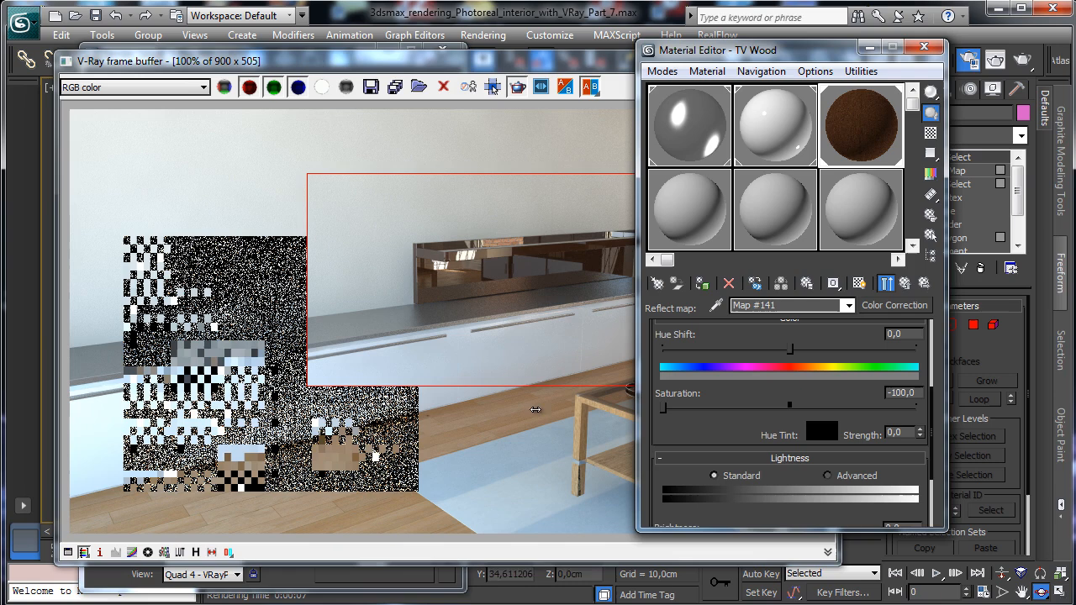
{"action": "left_click", "coordinate": [905, 284]}
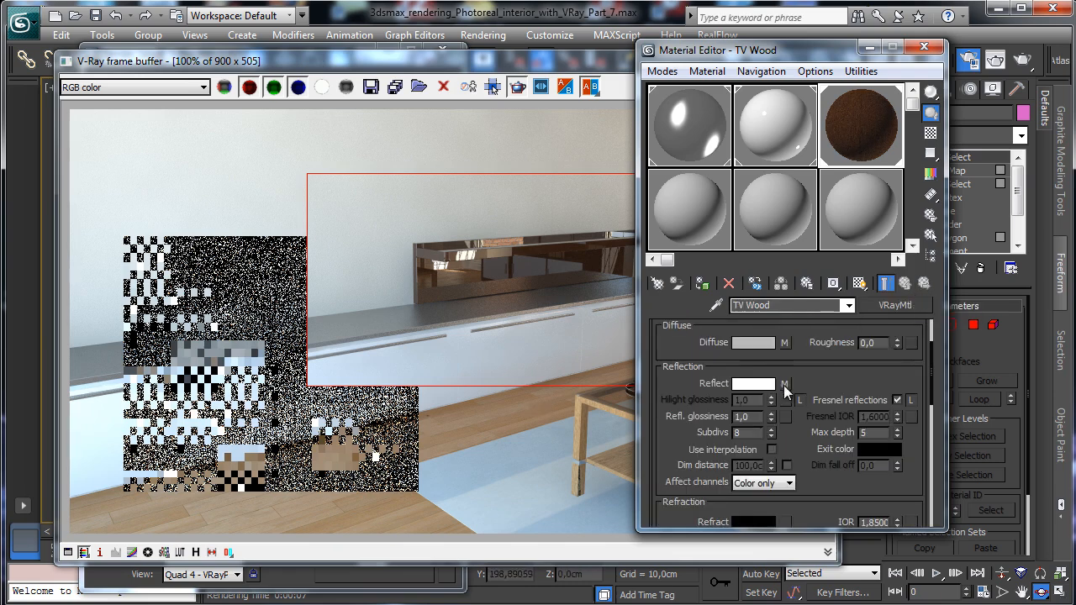
Review the Reflect slot's Color Correction map and re-render the shelf region to check the textured reflections.
{"action": "left_click", "coordinate": [784, 384]}
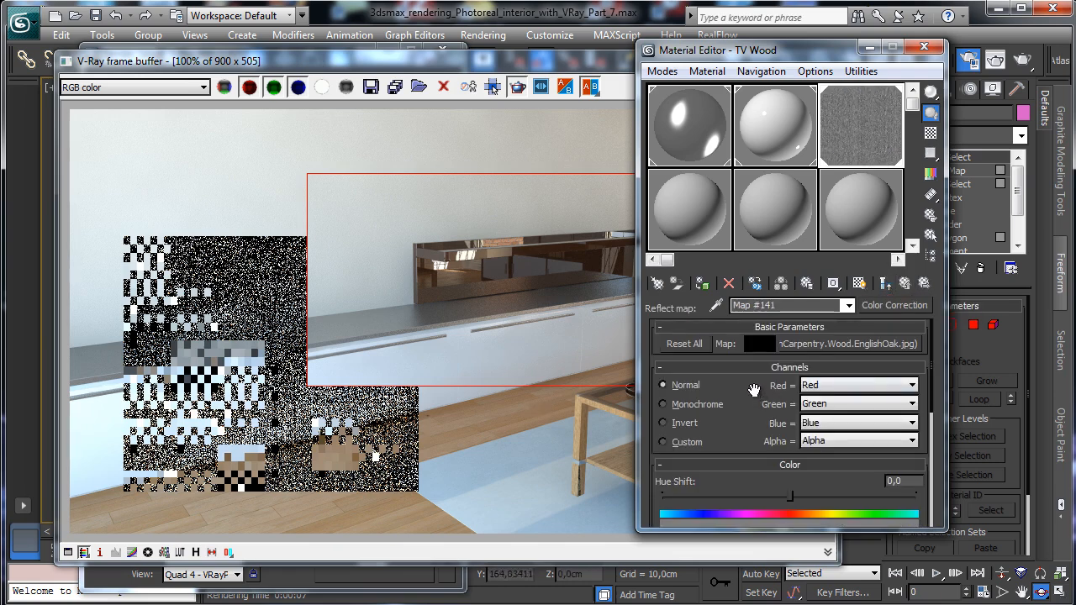
{"action": "left_click_drag", "start_coordinate": [754, 389], "coordinate": [737, 310]}
{"action": "left_click", "coordinate": [568, 62]}
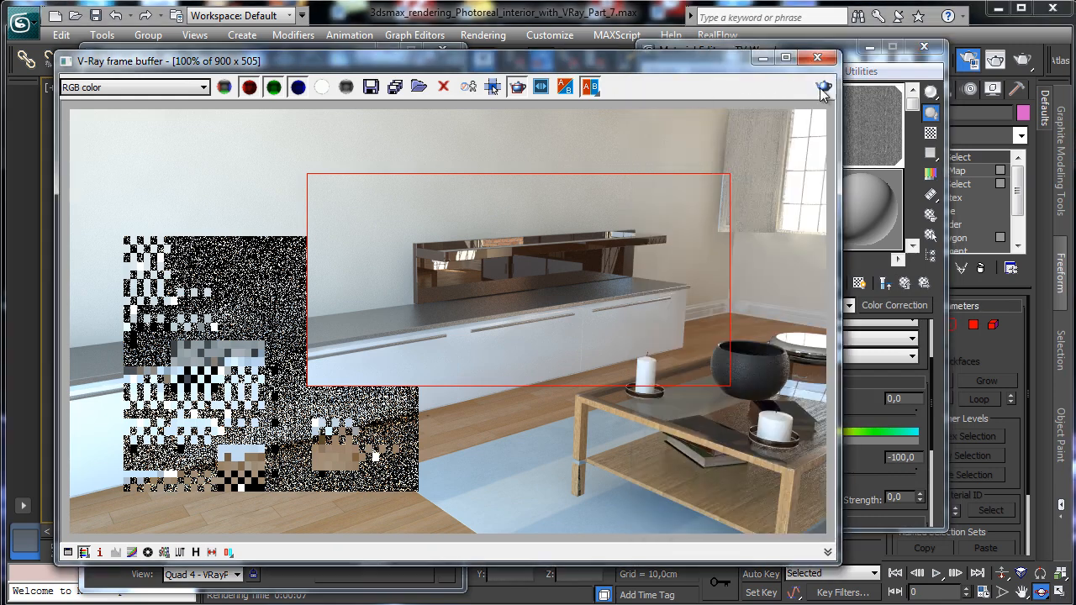
{"action": "left_click", "coordinate": [824, 88]}
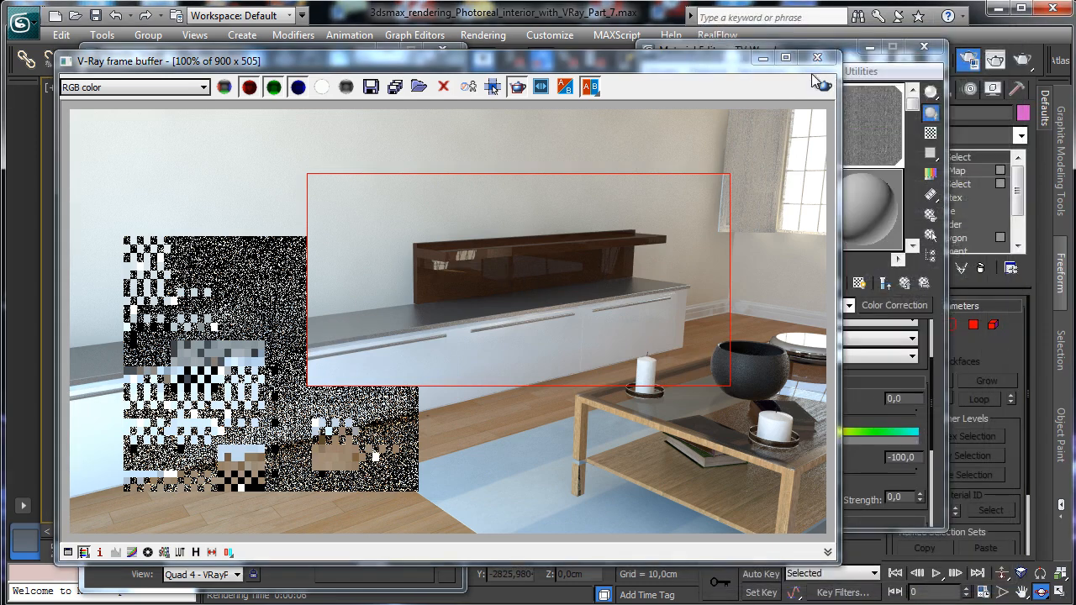
{"action": "left_click", "coordinate": [846, 50]}
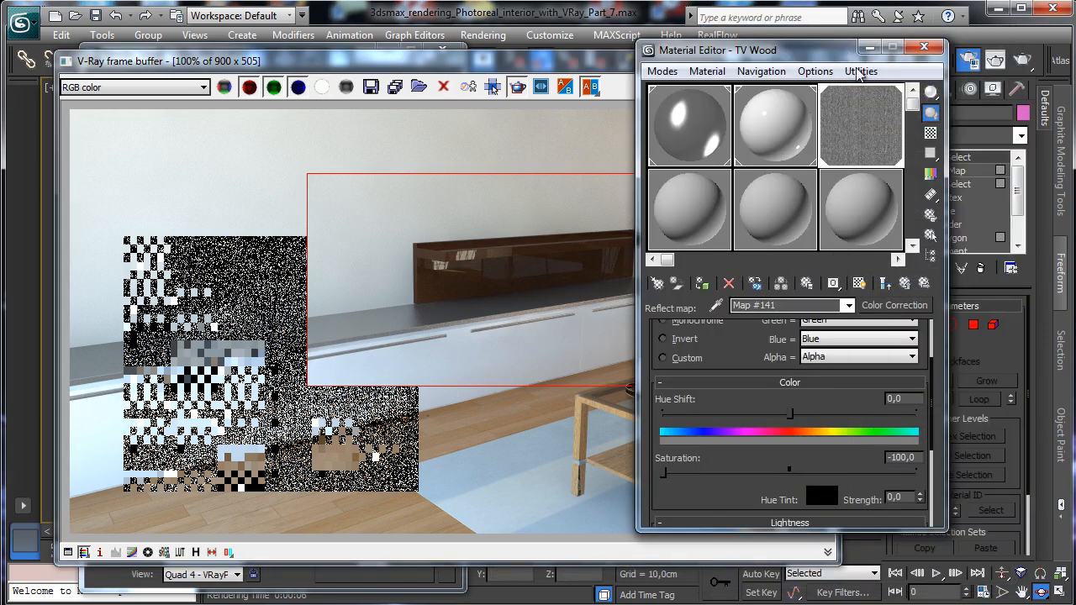
Copy the TV Wood Reflect map into the Refl. glossiness slot as an independent copy and open it.
{"action": "left_click", "coordinate": [905, 283]}
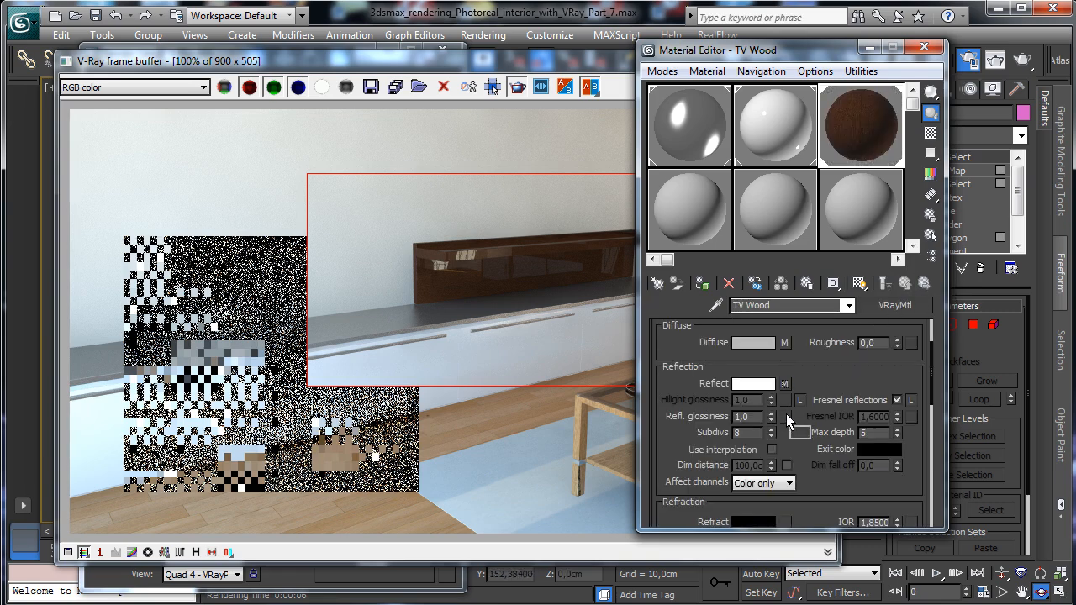
{"action": "left_click_drag", "start_coordinate": [786, 413], "coordinate": [784, 416]}
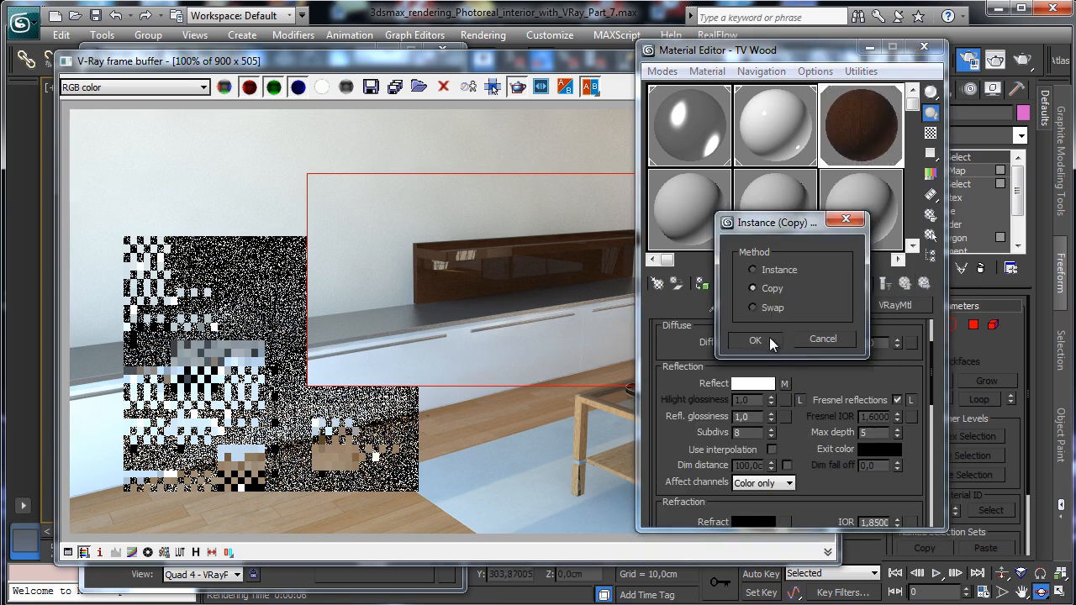
{"action": "left_click", "coordinate": [769, 337]}
{"action": "left_click", "coordinate": [785, 414]}
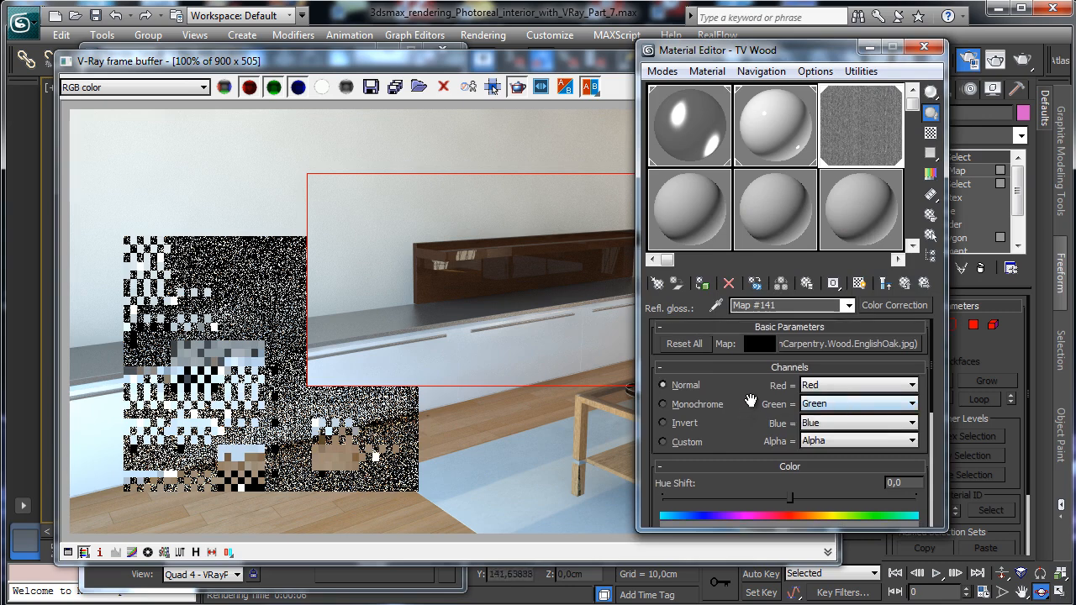
Set the glossiness Color Correction's Brightness to about 75 and Contrast to about 59.5, returning to the base material.
{"action": "scroll", "coordinate": [751, 402], "scroll_direction": "down", "scroll_amount": 5}
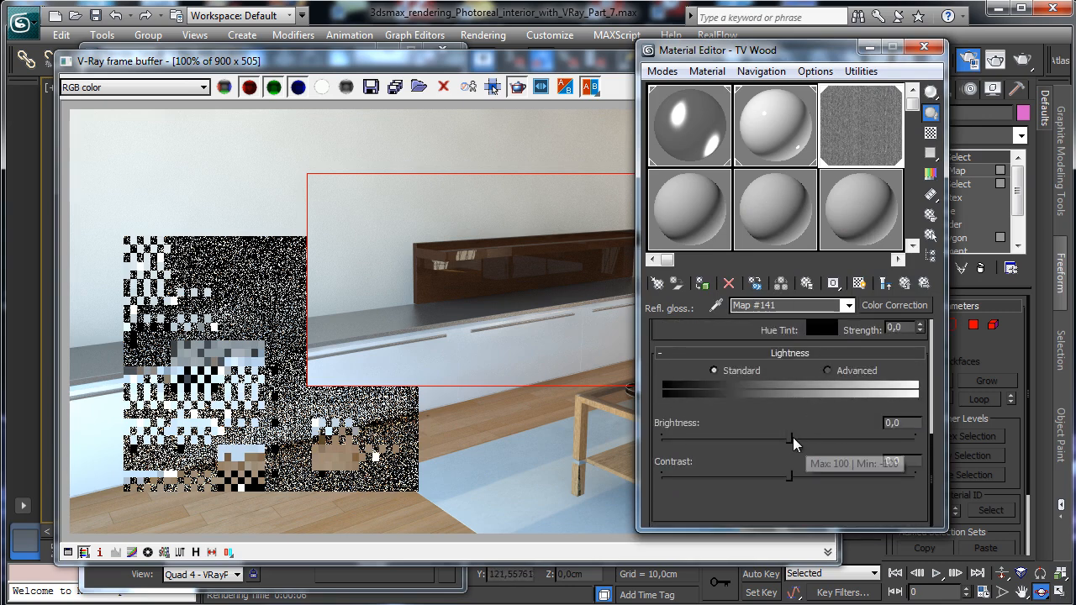
{"action": "left_click_drag", "start_coordinate": [793, 439], "coordinate": [863, 440]}
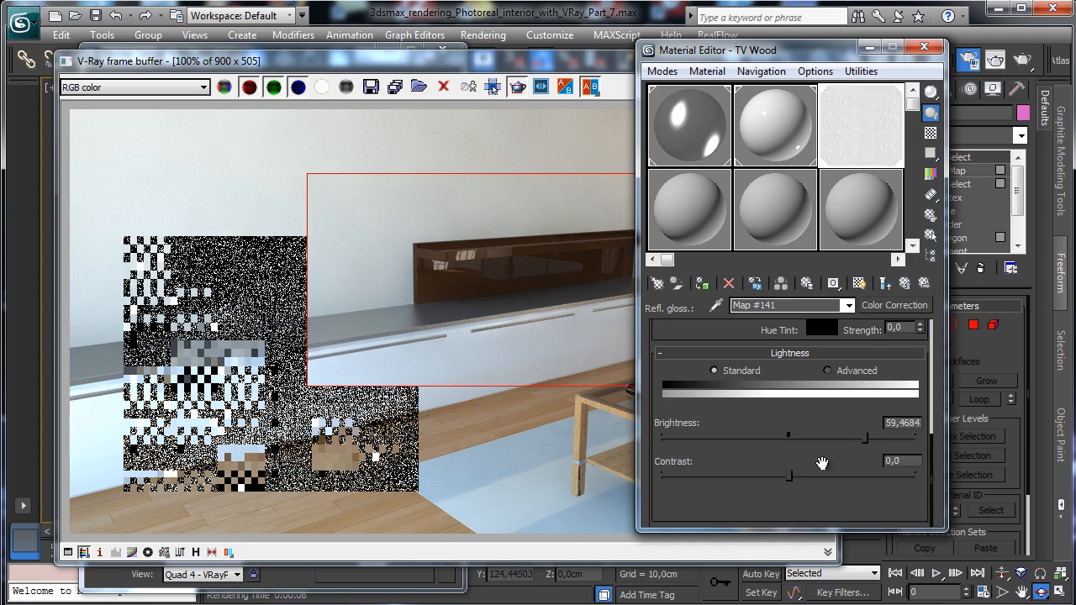
{"action": "left_click_drag", "start_coordinate": [788, 476], "coordinate": [884, 438]}
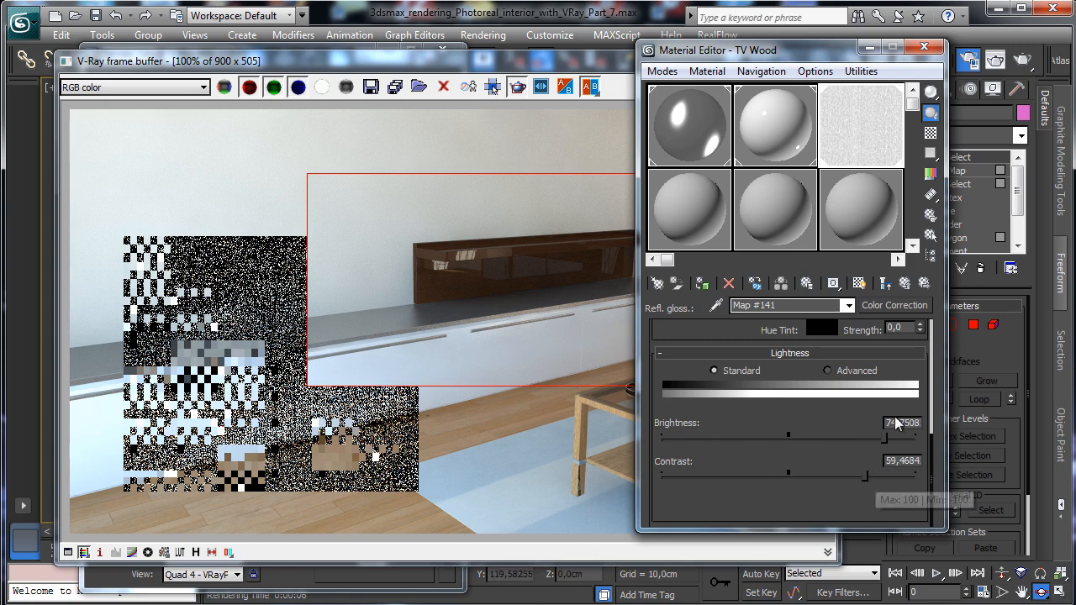
{"action": "left_click", "coordinate": [904, 284]}
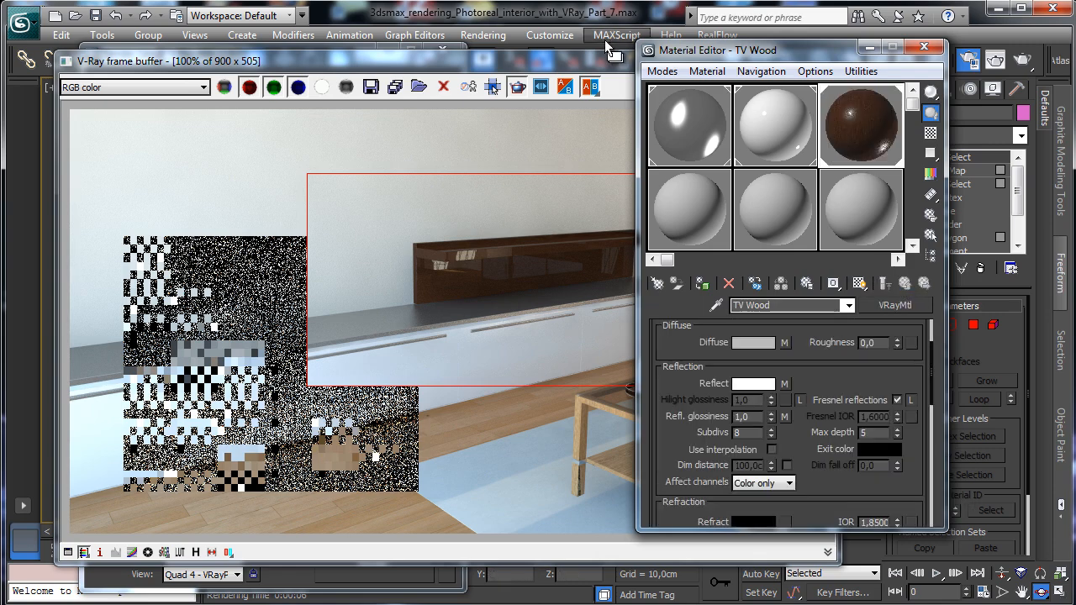
Re-render the shelf region to check the effect of the glossiness map on the wood.
{"action": "left_click", "coordinate": [604, 61]}
{"action": "left_click", "coordinate": [824, 86]}
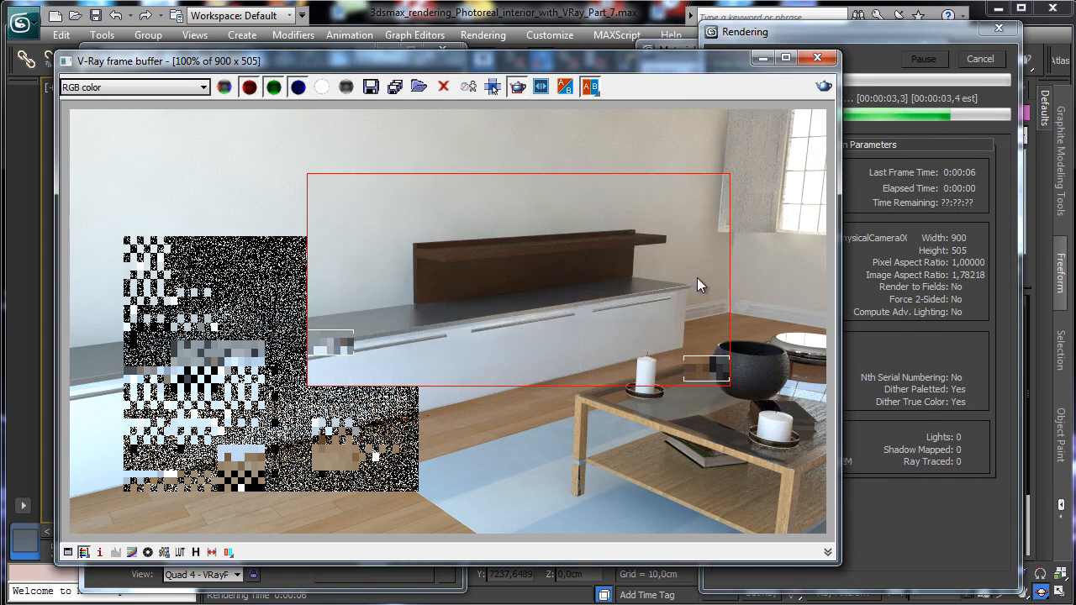
{"action": "left_click", "coordinate": [857, 52]}
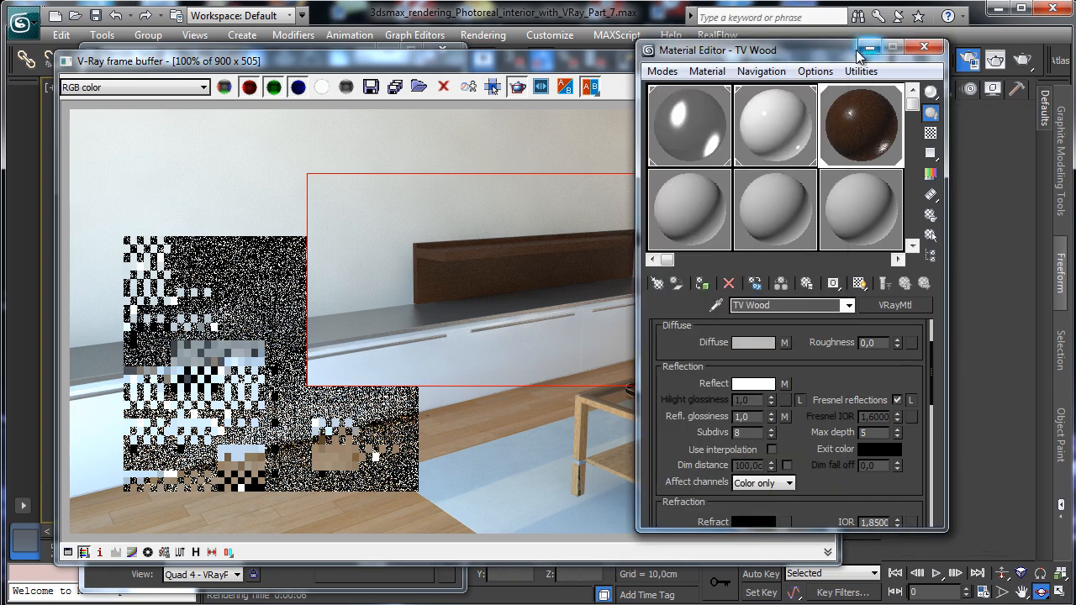
Reopen the Refl. glossiness Color Correction map and raise its Brightness to about 89.4.
{"action": "scroll", "coordinate": [842, 372], "scroll_direction": "down", "scroll_amount": 3}
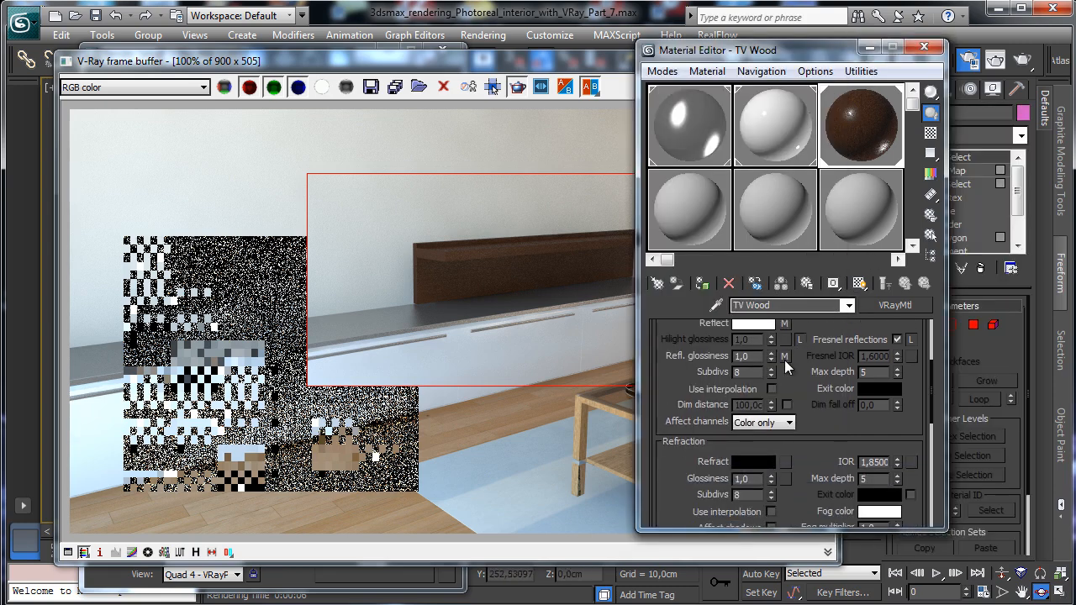
{"action": "left_click", "coordinate": [784, 356]}
{"action": "scroll", "coordinate": [806, 420], "scroll_direction": "down", "scroll_amount": 4}
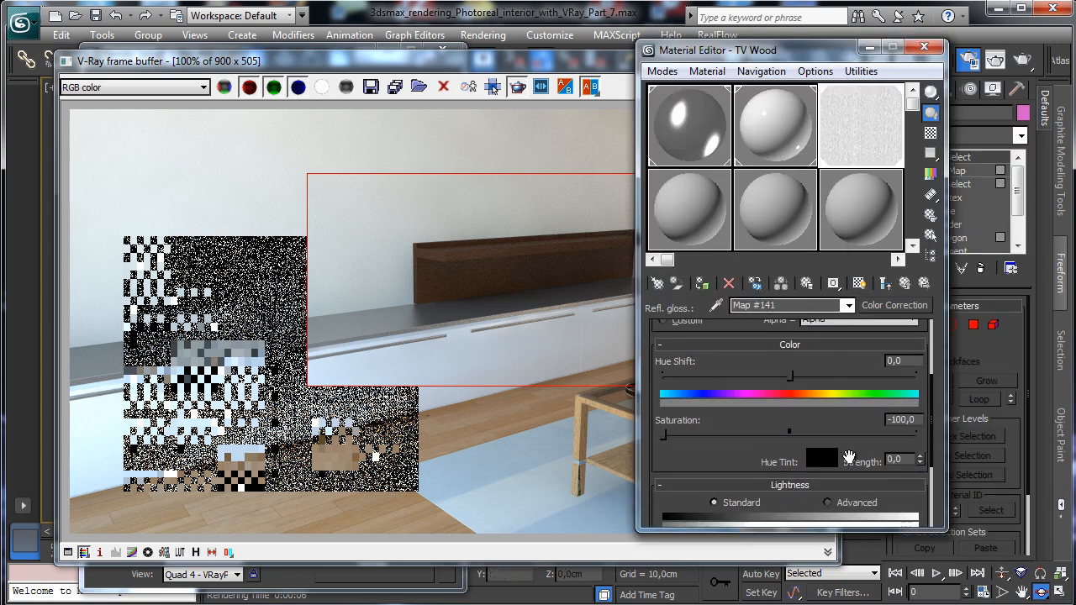
{"action": "scroll", "coordinate": [849, 456], "scroll_direction": "down", "scroll_amount": 5}
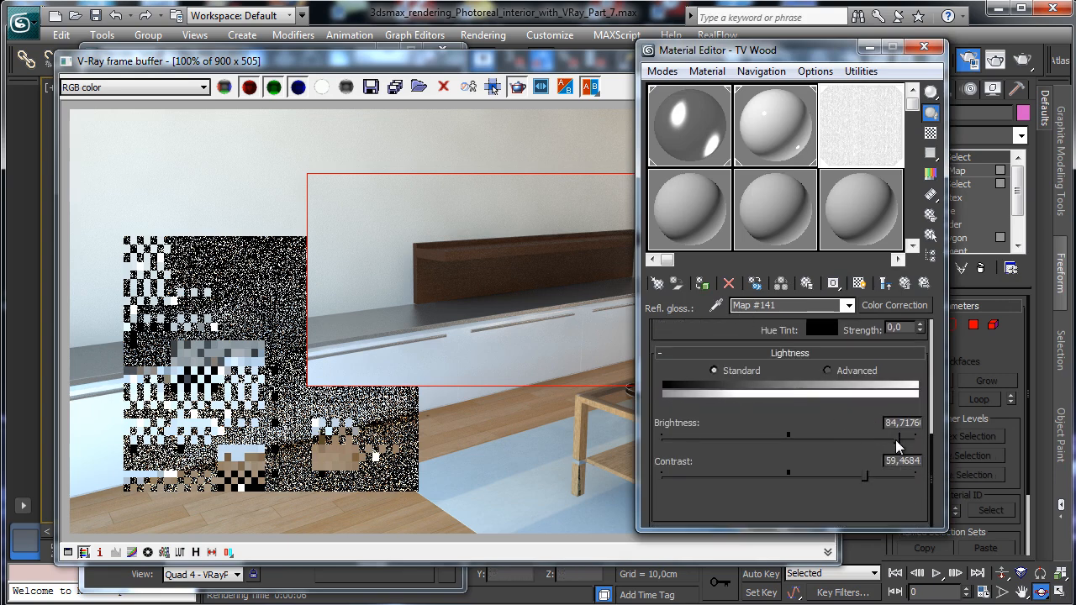
{"action": "left_click_drag", "start_coordinate": [900, 445], "coordinate": [904, 440]}
Re-render the shelf region to check the wood with the brighter glossiness map.
{"action": "left_click", "coordinate": [612, 93]}
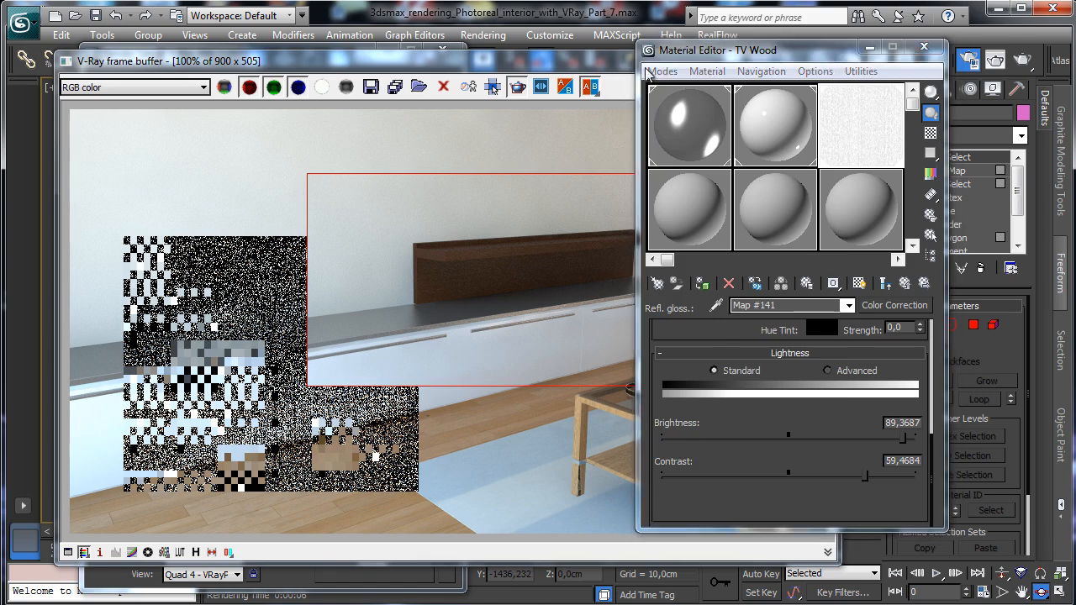
{"action": "left_click", "coordinate": [825, 87]}
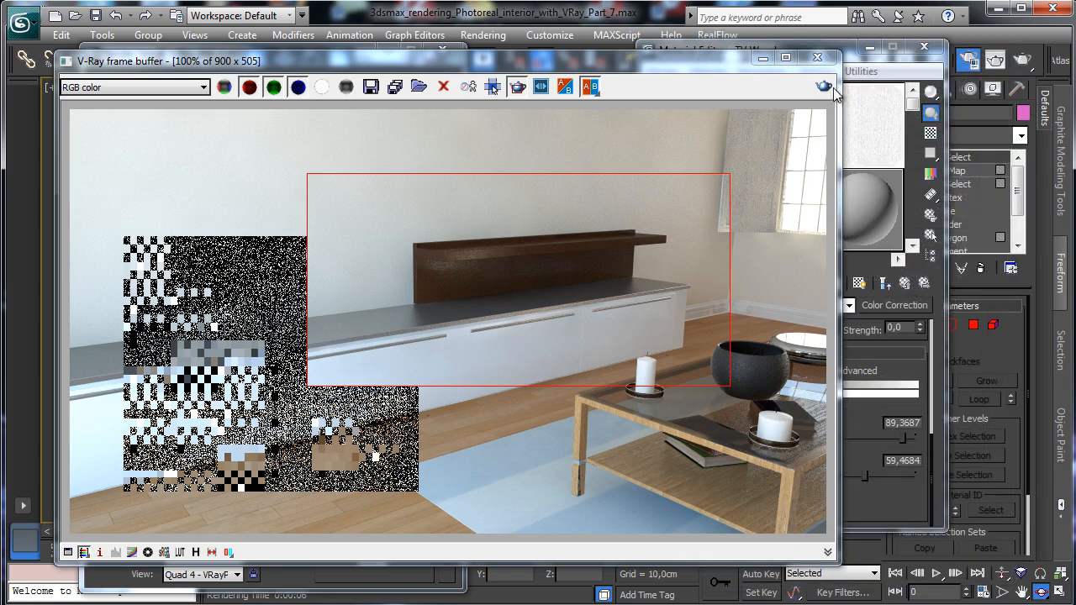
{"action": "left_click", "coordinate": [936, 267]}
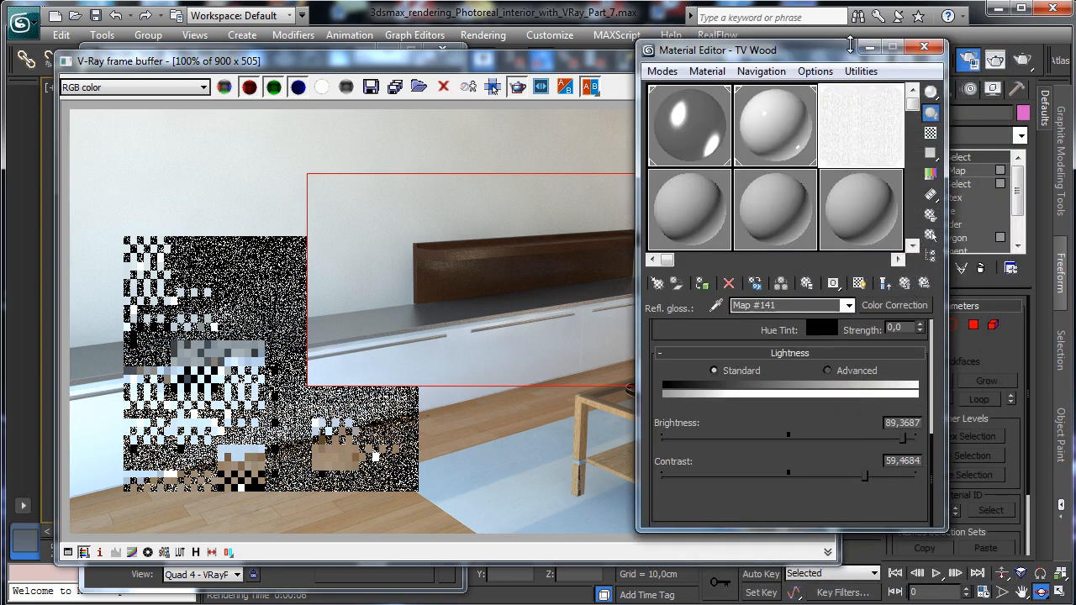
Copy the Refl. glossiness Color Correction map of TV Wood and paste it as an independent copy into the Bump slot.
{"action": "left_click", "coordinate": [903, 286]}
{"action": "right_click", "coordinate": [785, 358]}
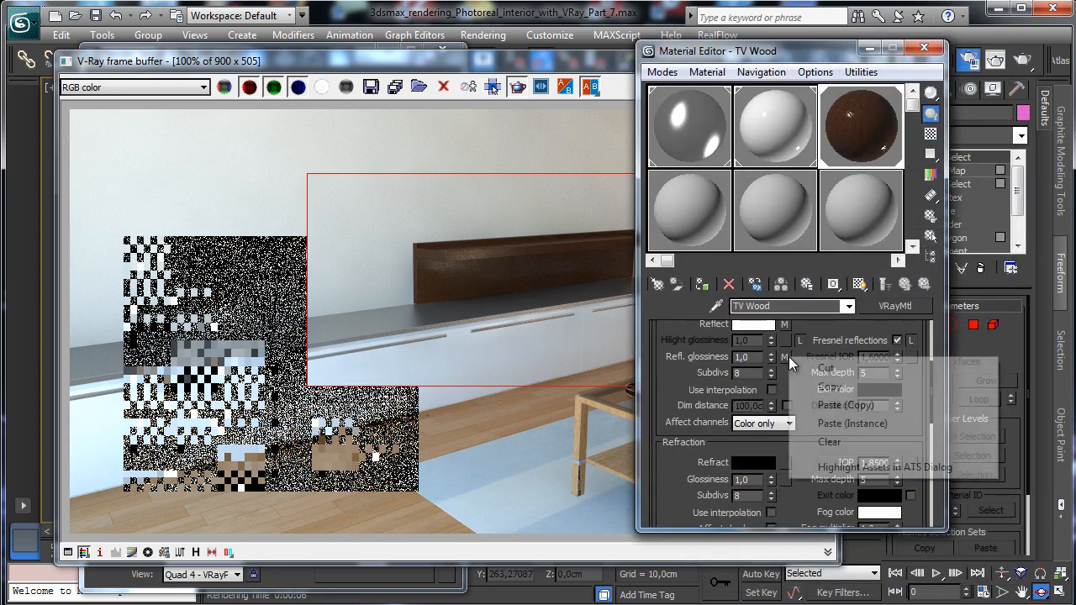
{"action": "left_click", "coordinate": [803, 378]}
{"action": "scroll", "coordinate": [799, 377], "scroll_direction": "down", "scroll_amount": 5}
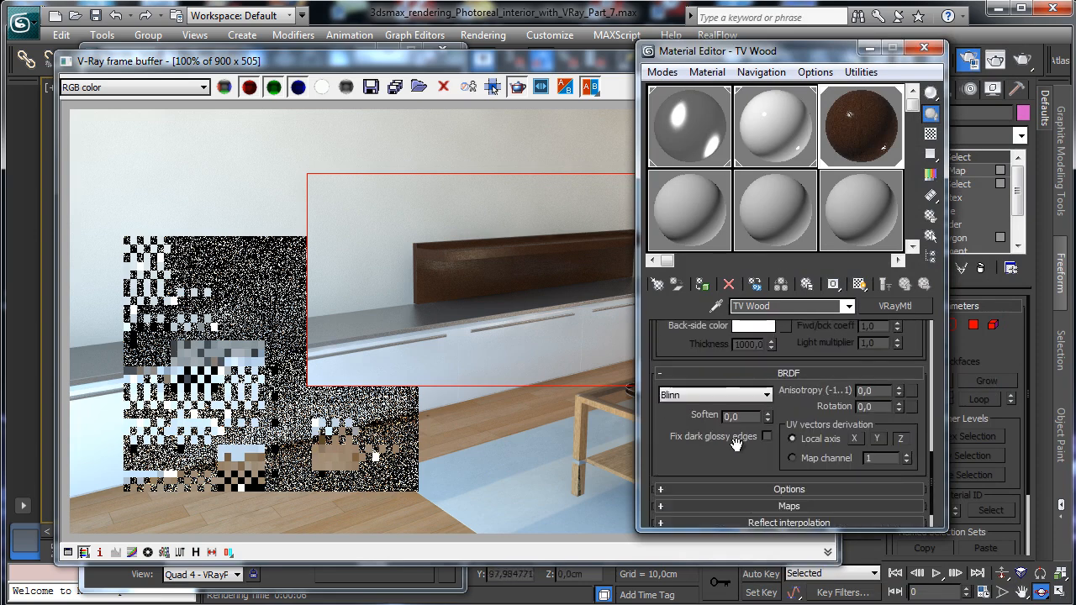
{"action": "scroll", "coordinate": [736, 444], "scroll_direction": "down", "scroll_amount": 1}
{"action": "left_click", "coordinate": [788, 467]}
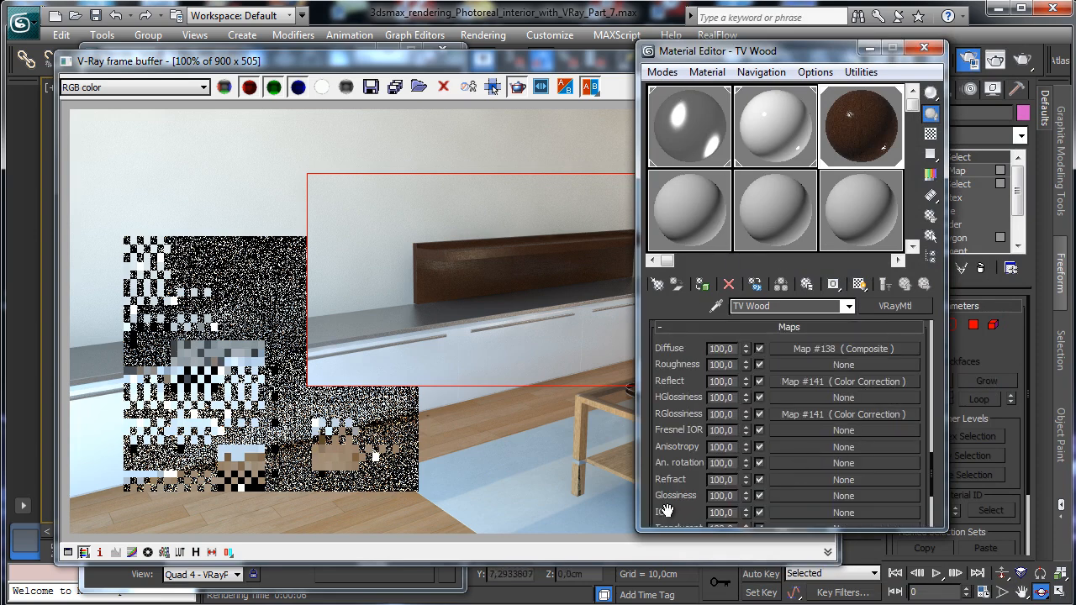
{"action": "left_click_drag", "start_coordinate": [666, 510], "coordinate": [710, 357]}
{"action": "right_click", "coordinate": [806, 411]}
{"action": "left_click", "coordinate": [857, 422]}
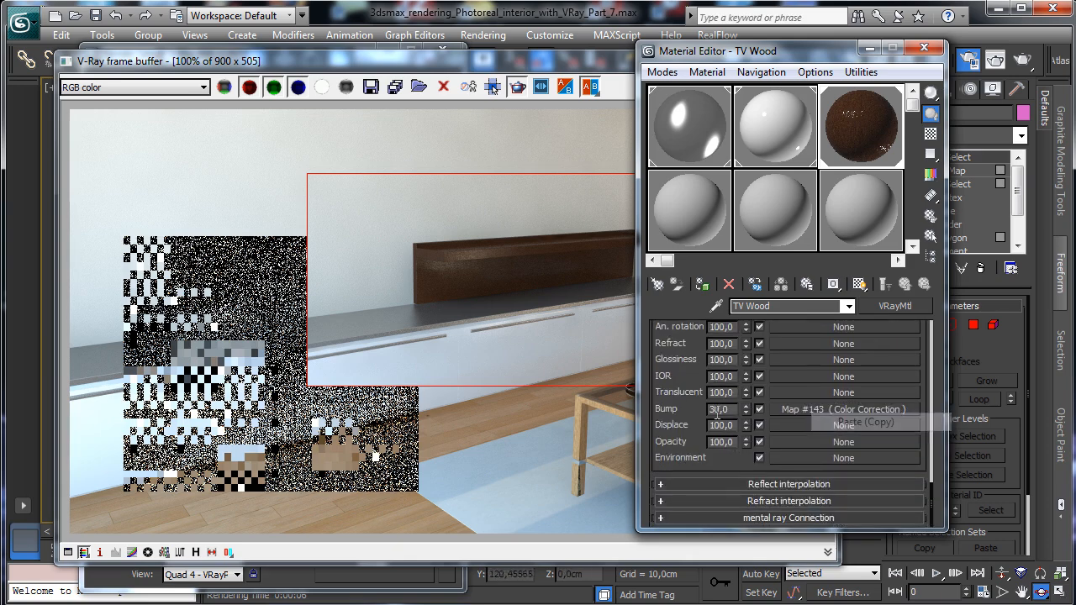
Set the TV Wood Bump amount to 5.
{"action": "left_click", "coordinate": [723, 408]}
{"action": "type", "text": "5"}
{"action": "key", "text": "Return"}
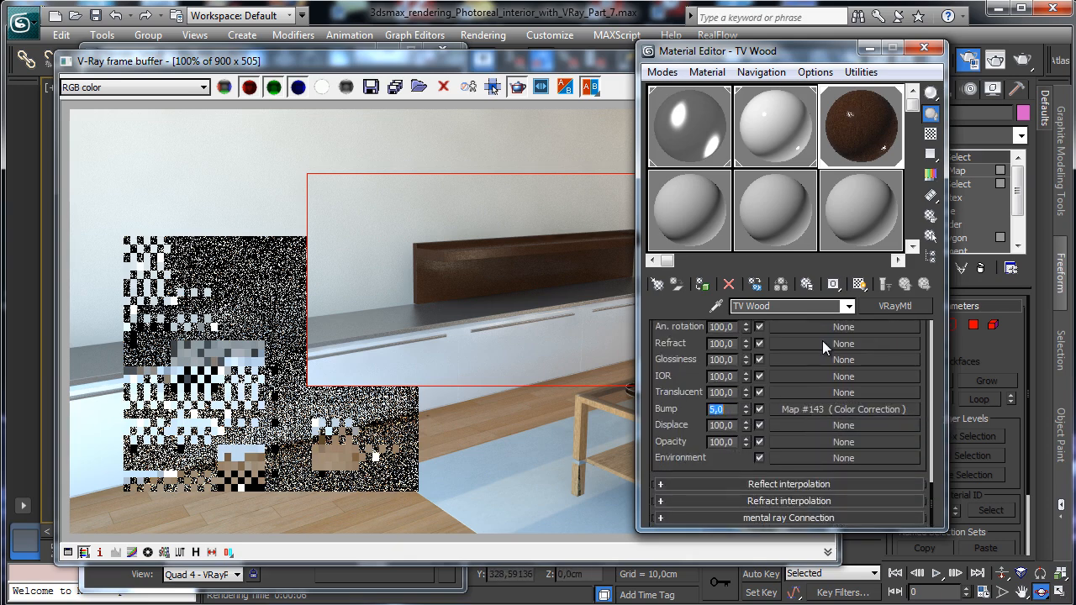
Set the Bump map's Color Correction Contrast to about 90 and Brightness to about 77, and return to the base material.
{"action": "scroll", "coordinate": [876, 410], "scroll_direction": "up", "scroll_amount": 1}
{"action": "left_click", "coordinate": [874, 426]}
{"action": "left_click", "coordinate": [853, 344]}
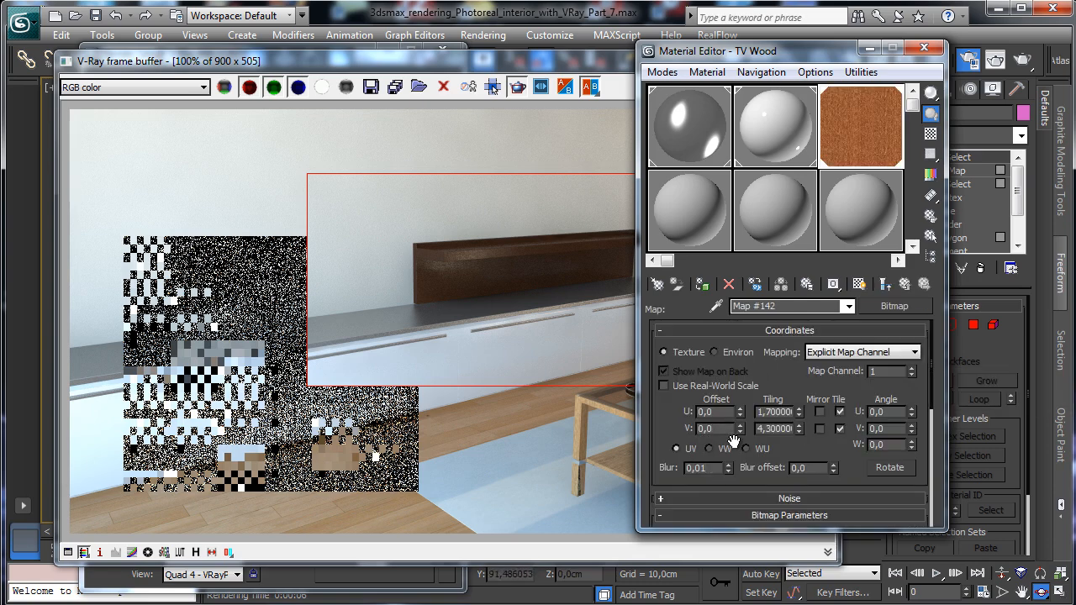
{"action": "left_click", "coordinate": [904, 284]}
{"action": "scroll", "coordinate": [759, 437], "scroll_direction": "down", "scroll_amount": 5}
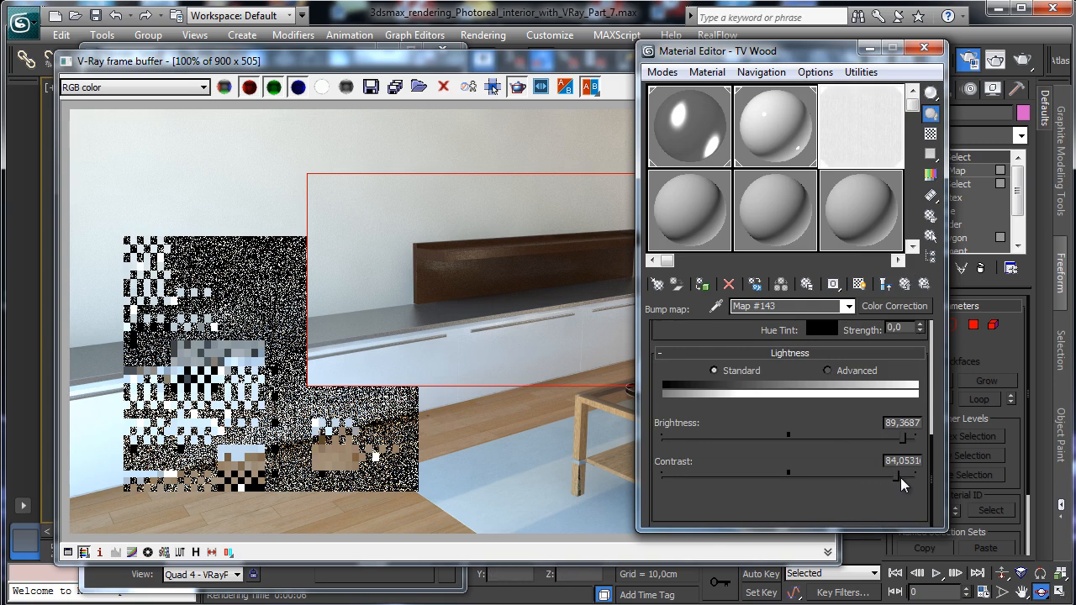
{"action": "left_click_drag", "start_coordinate": [900, 477], "coordinate": [903, 476]}
{"action": "left_click_drag", "start_coordinate": [903, 437], "coordinate": [885, 436]}
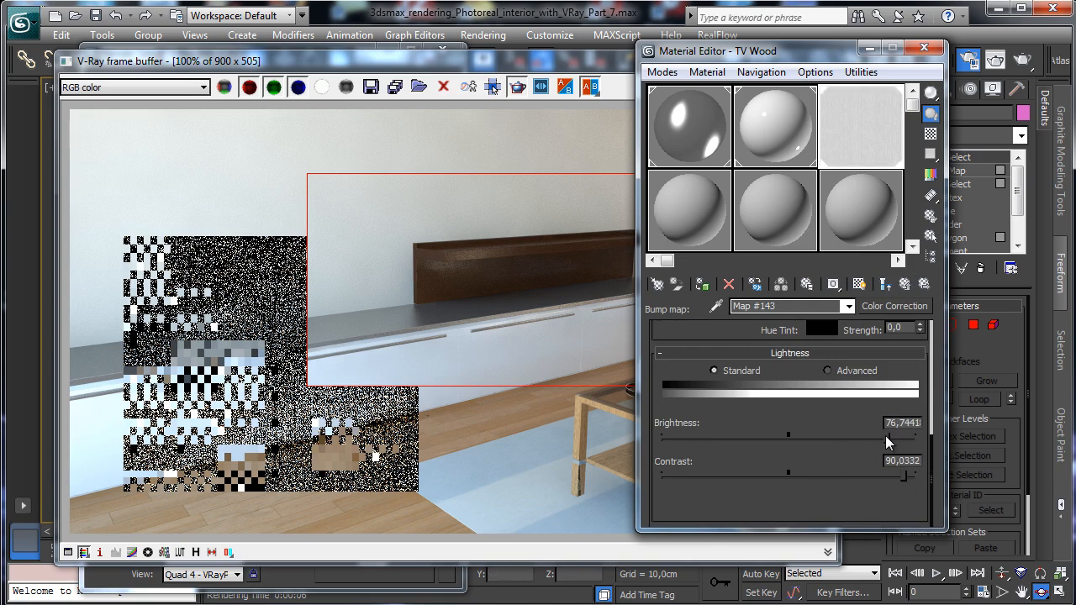
{"action": "left_click", "coordinate": [902, 285]}
Re-render the shelf region to check the bumped wood, then minimise the frame buffer and close Render Setup.
{"action": "left_click", "coordinate": [598, 62]}
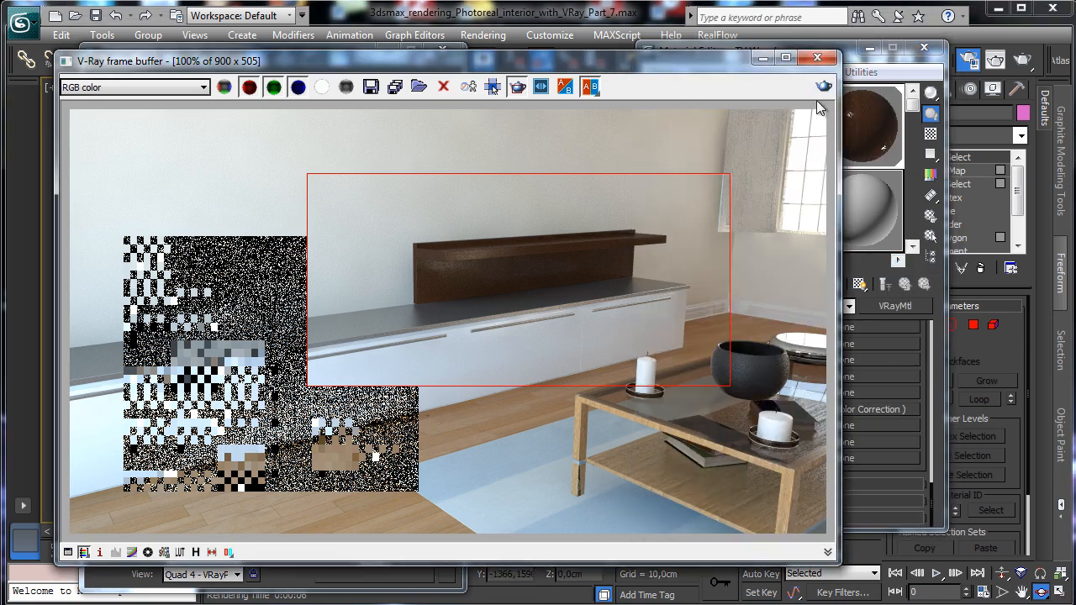
{"action": "left_click", "coordinate": [821, 89]}
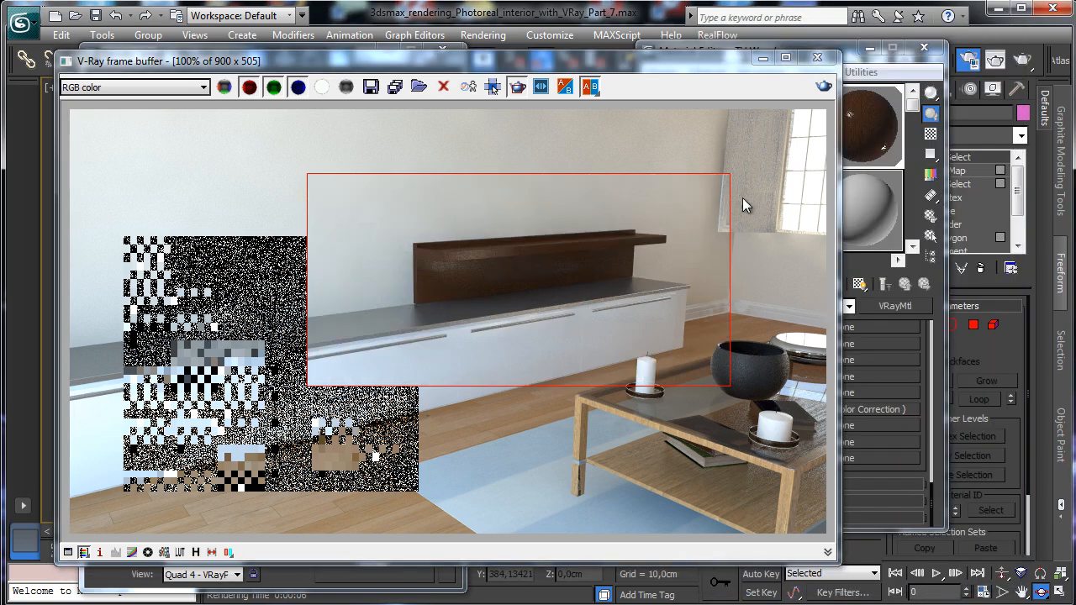
{"action": "left_click", "coordinate": [766, 59]}
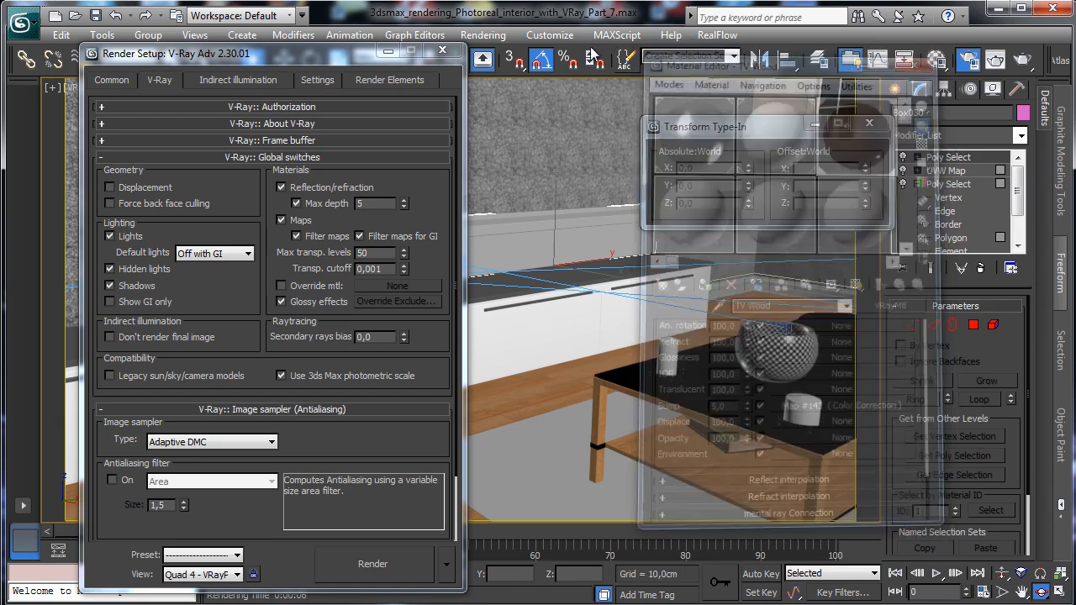
{"action": "left_click", "coordinate": [442, 51]}
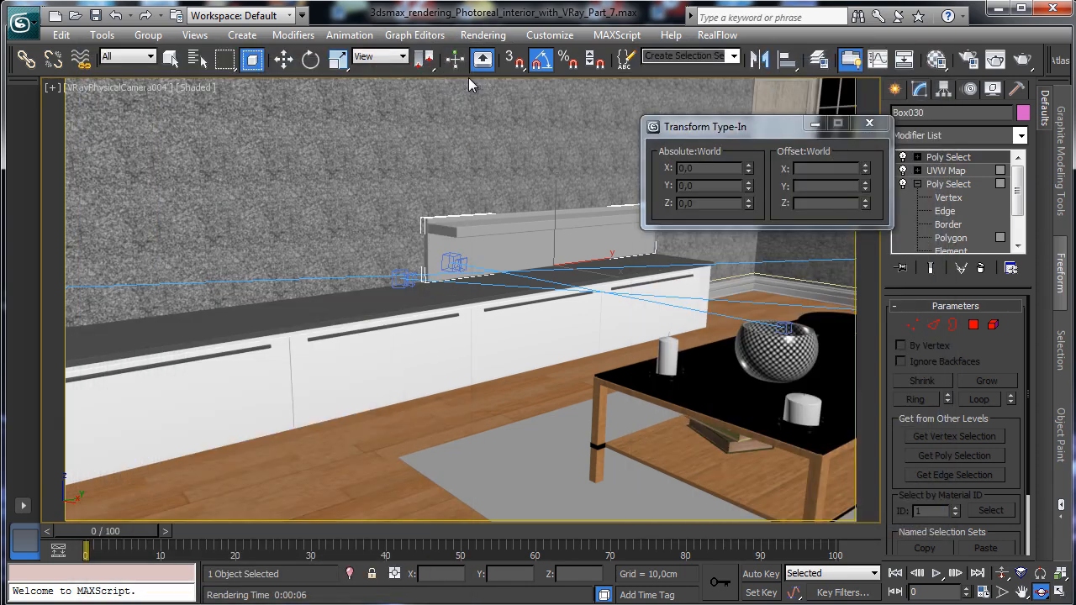
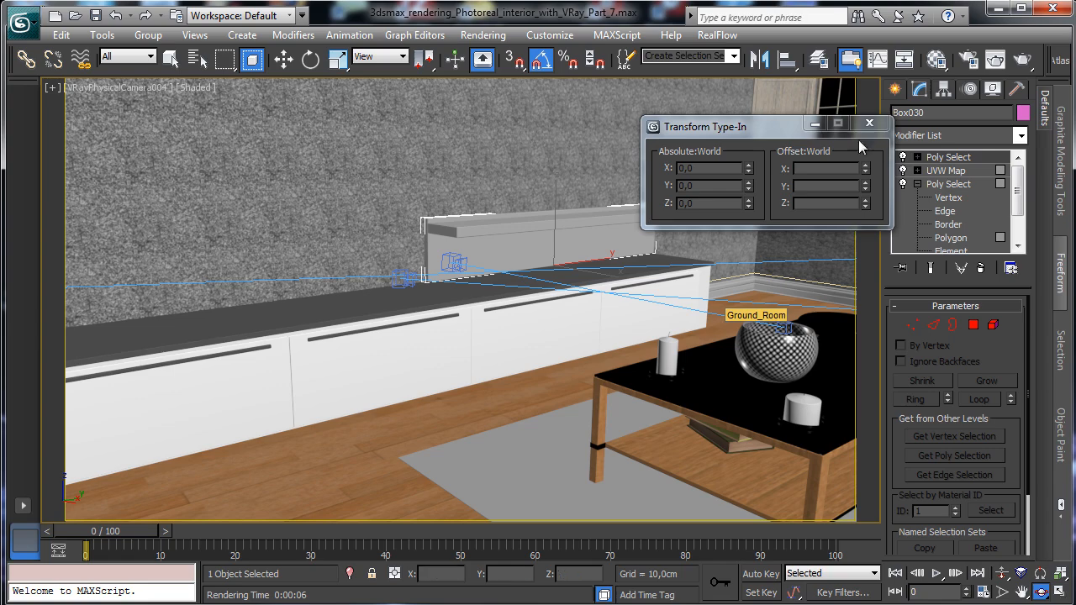
Show a checkered background behind the TV_White material sample and set its refraction IOR to 4.
{"action": "key", "text": "m"}
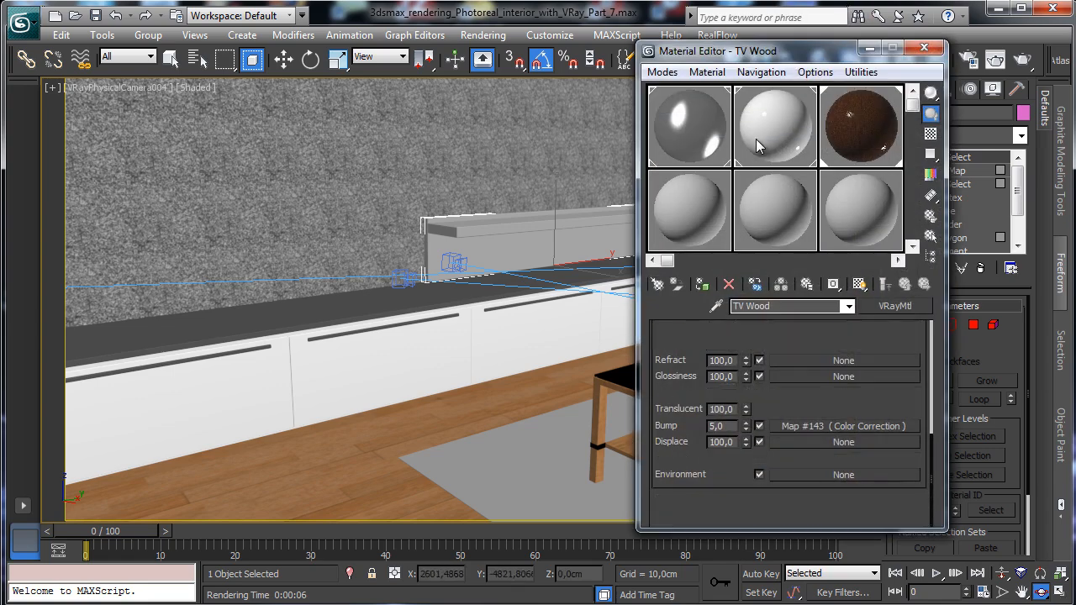
{"action": "left_click", "coordinate": [759, 143]}
{"action": "left_click", "coordinate": [930, 137]}
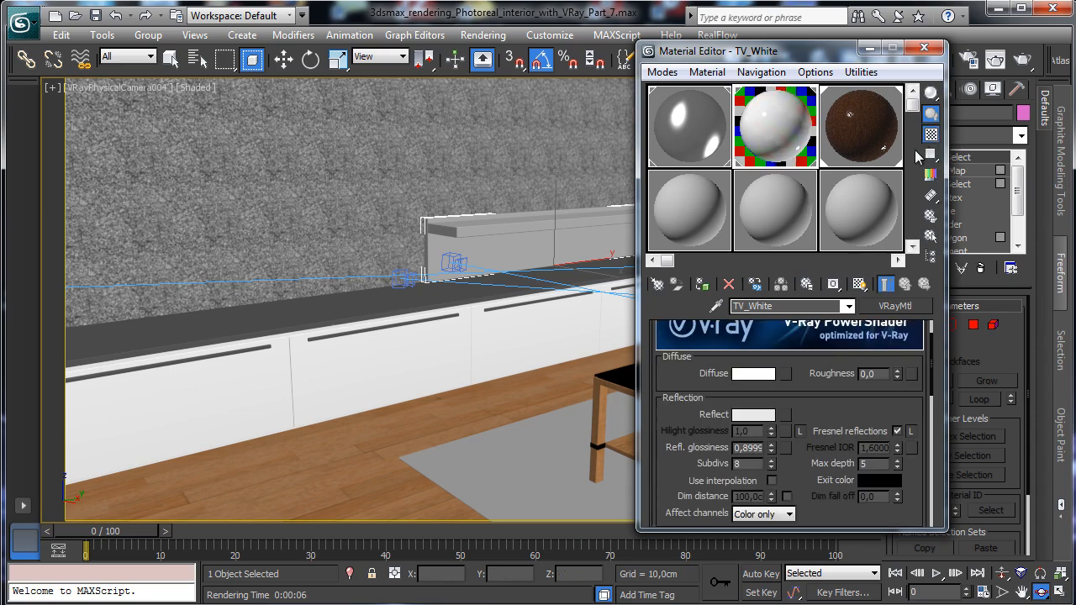
{"action": "left_click_drag", "start_coordinate": [832, 407], "coordinate": [831, 385]}
{"action": "scroll", "coordinate": [831, 385], "scroll_direction": "down", "scroll_amount": 3}
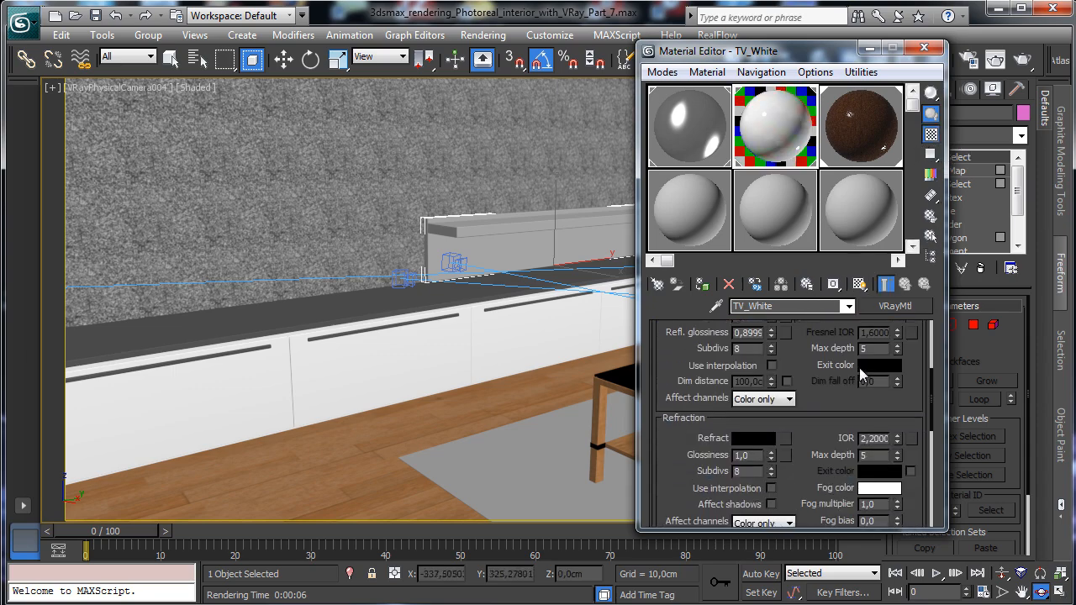
{"action": "double_click", "coordinate": [874, 438]}
{"action": "type", "text": "4"}
{"action": "key", "text": "Return"}
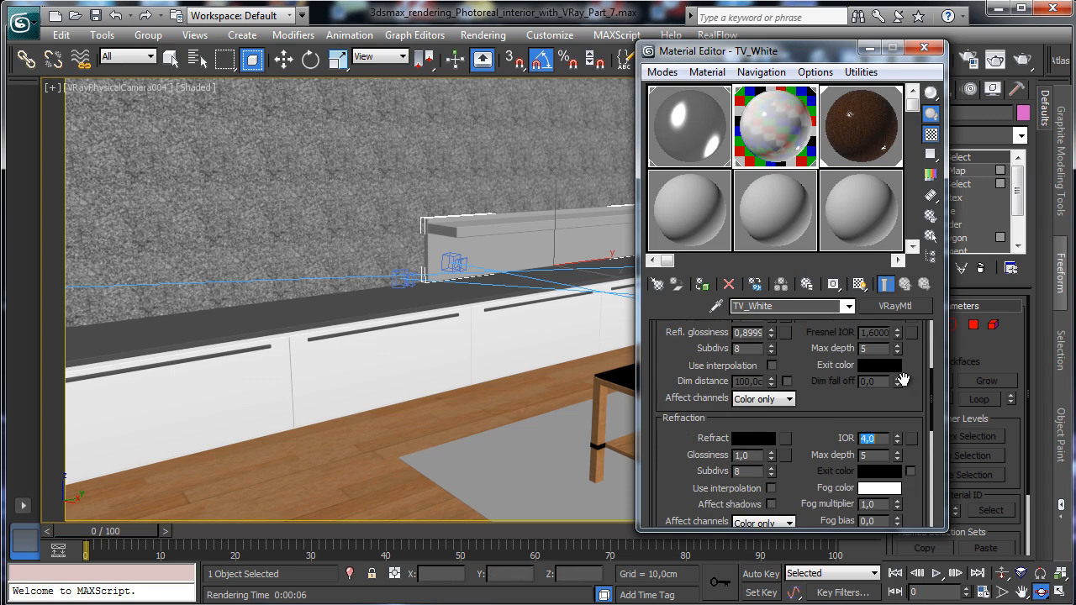
{"action": "scroll", "coordinate": [811, 466], "scroll_direction": "up", "scroll_amount": 4}
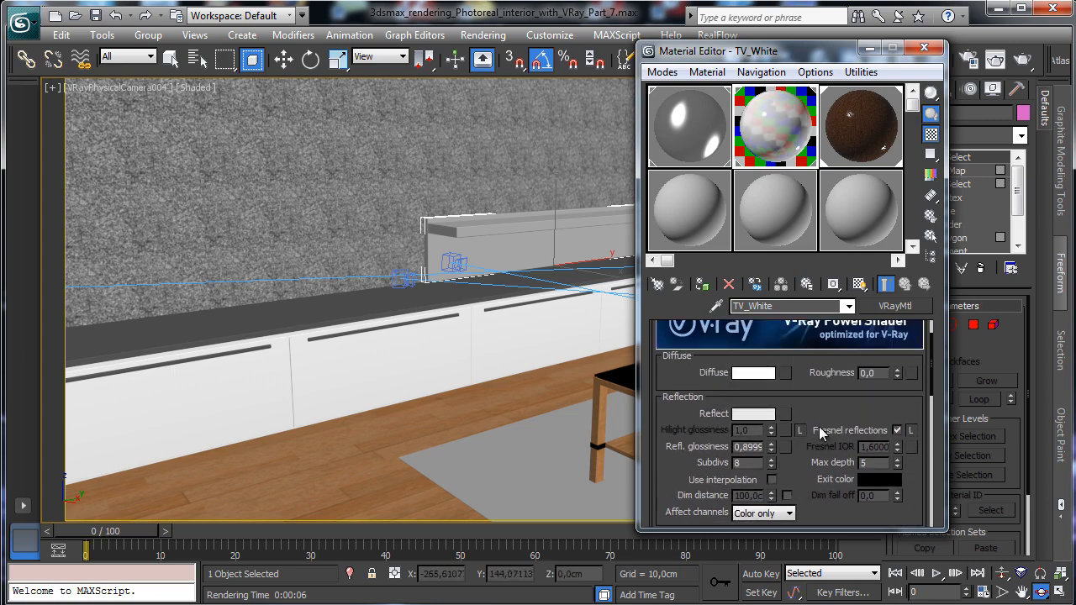
{"action": "scroll", "coordinate": [819, 396], "scroll_direction": "down", "scroll_amount": 1}
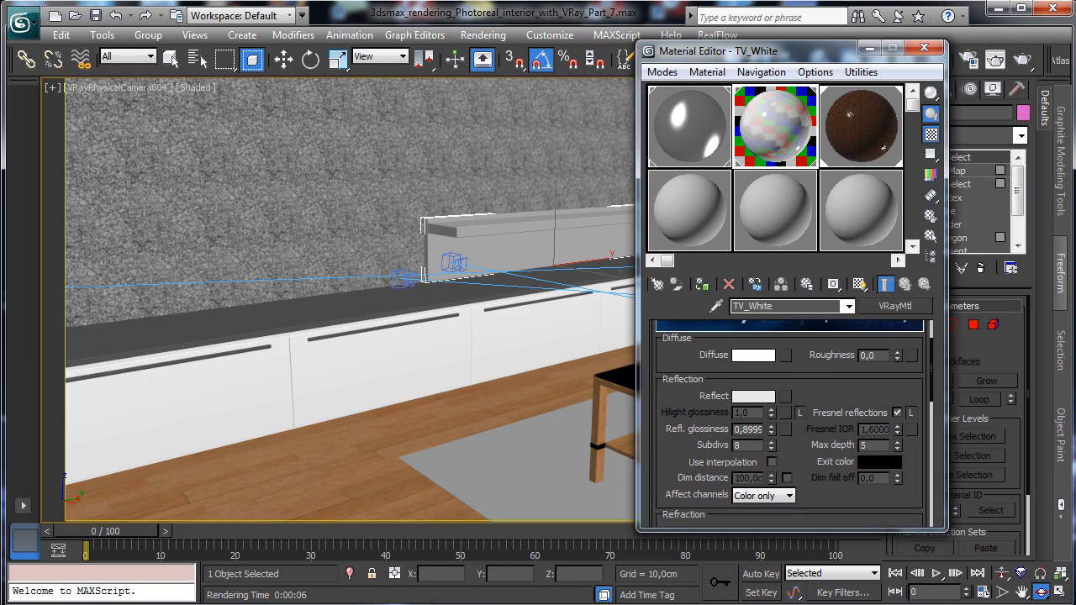
Set the render region over the white cabinet fronts and re-render it to check the stronger reflections, then minimise the frame buffer.
{"action": "left_click", "coordinate": [416, 603]}
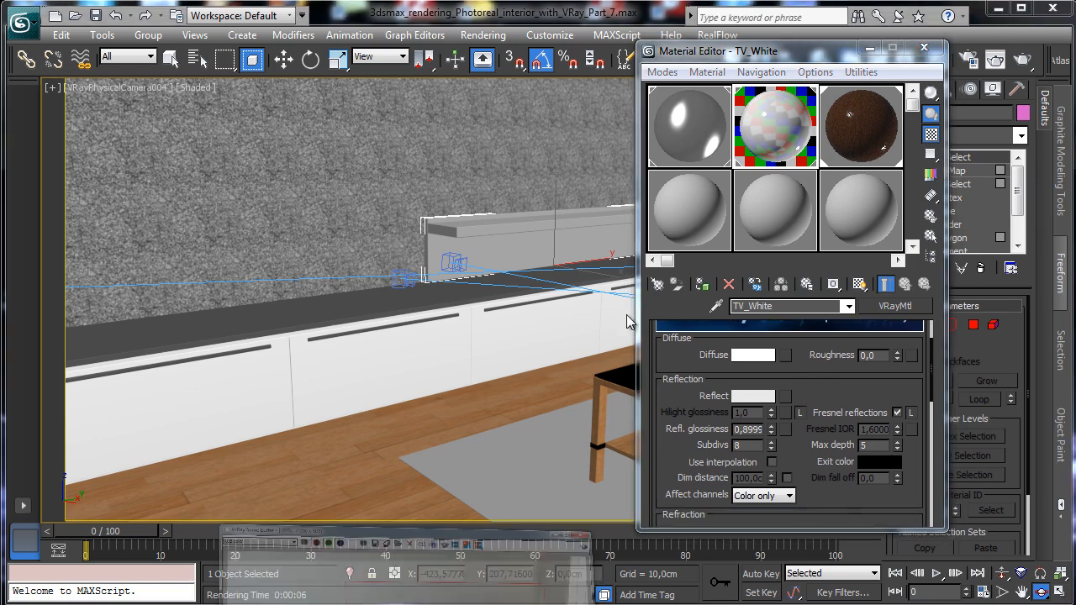
{"action": "left_click_drag", "start_coordinate": [382, 296], "coordinate": [732, 430]}
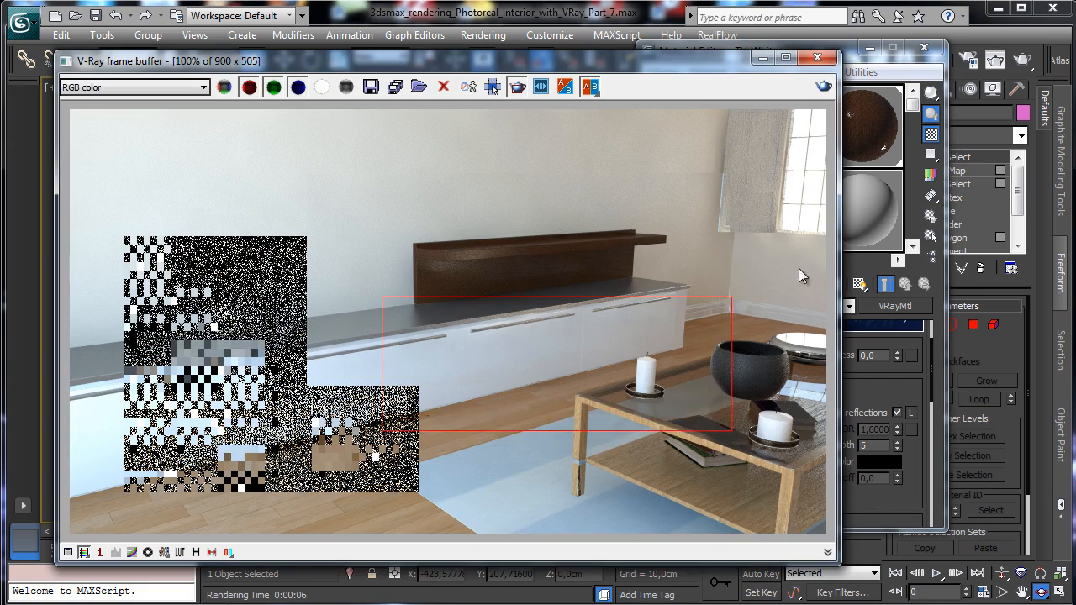
{"action": "left_click", "coordinate": [823, 87]}
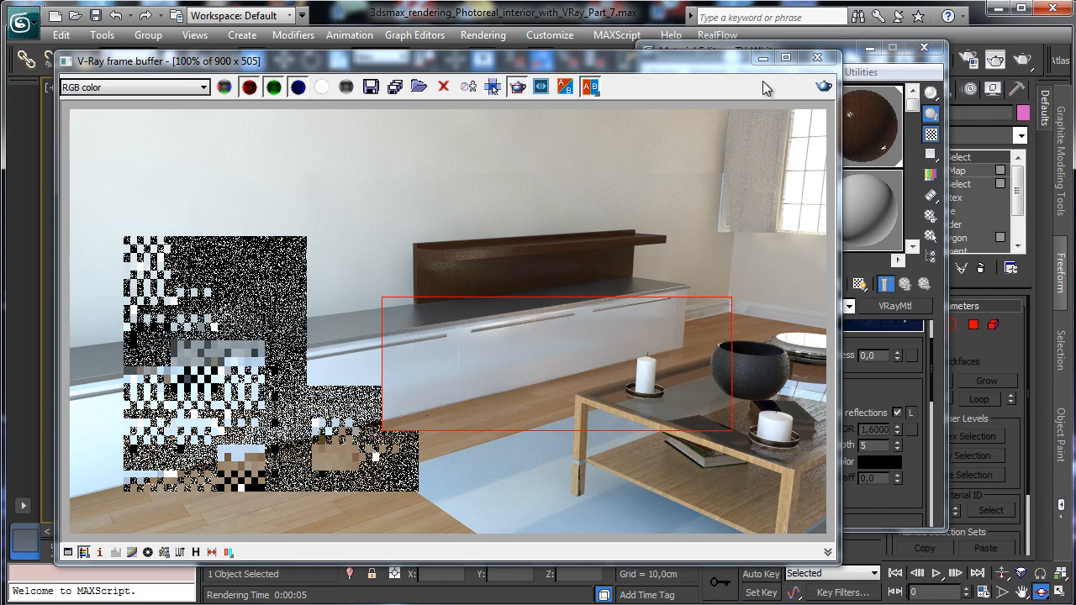
{"action": "left_click", "coordinate": [756, 59]}
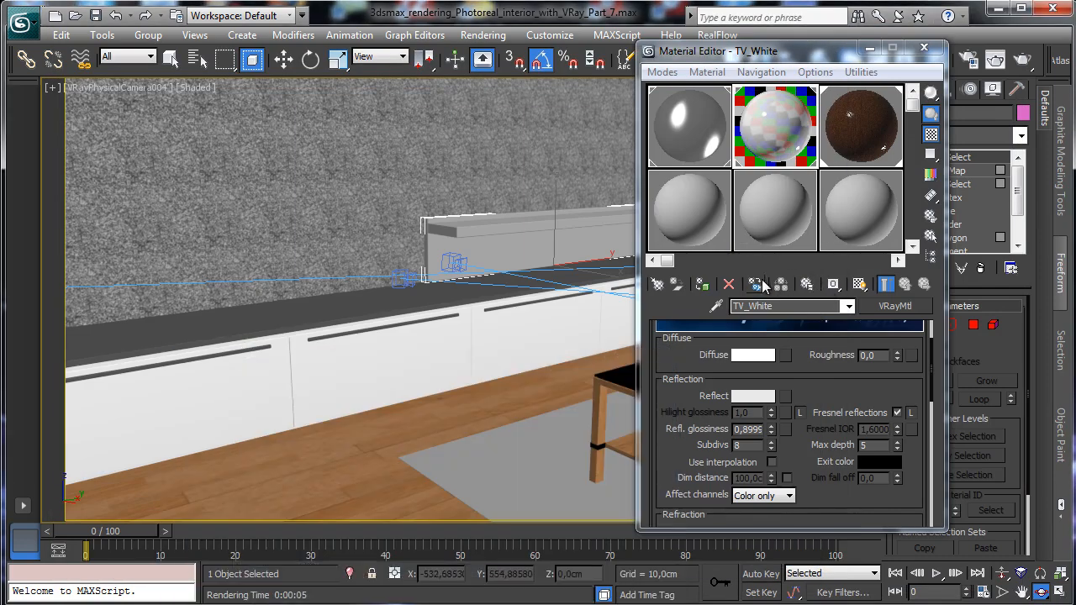
Save the scene, close the Material Editor and switch from the camera to a Perspective view facing the TV cabinet.
{"action": "left_click", "coordinate": [95, 16]}
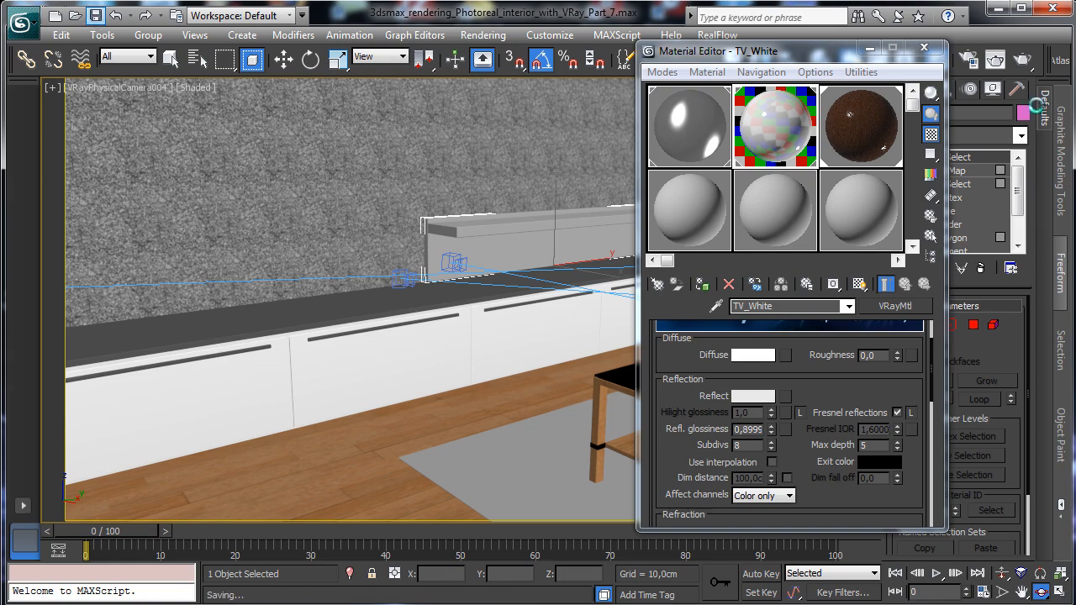
{"action": "left_click", "coordinate": [924, 48]}
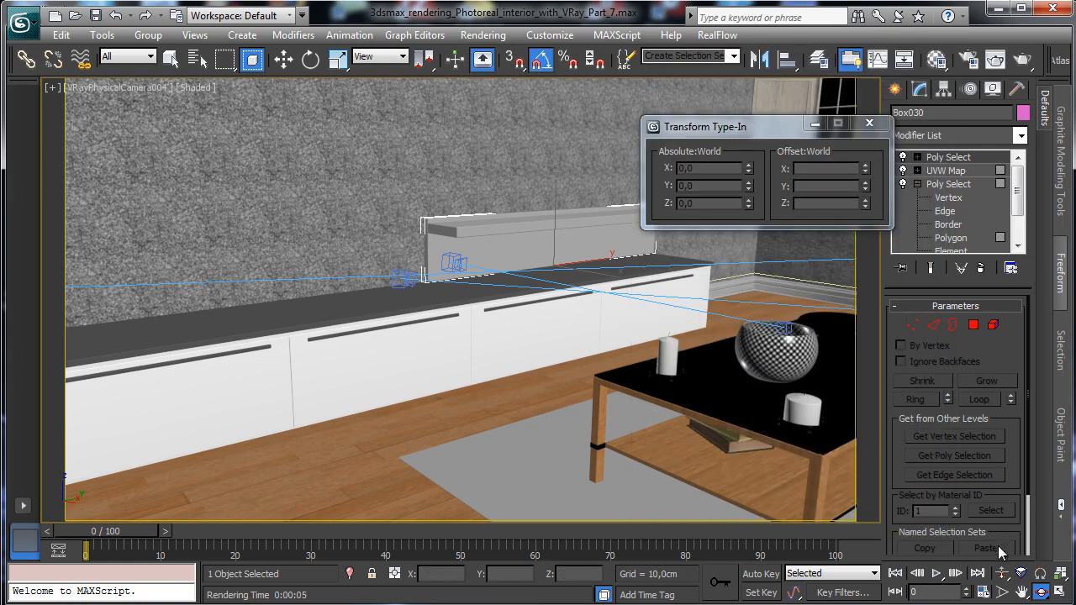
{"action": "left_click", "coordinate": [139, 88]}
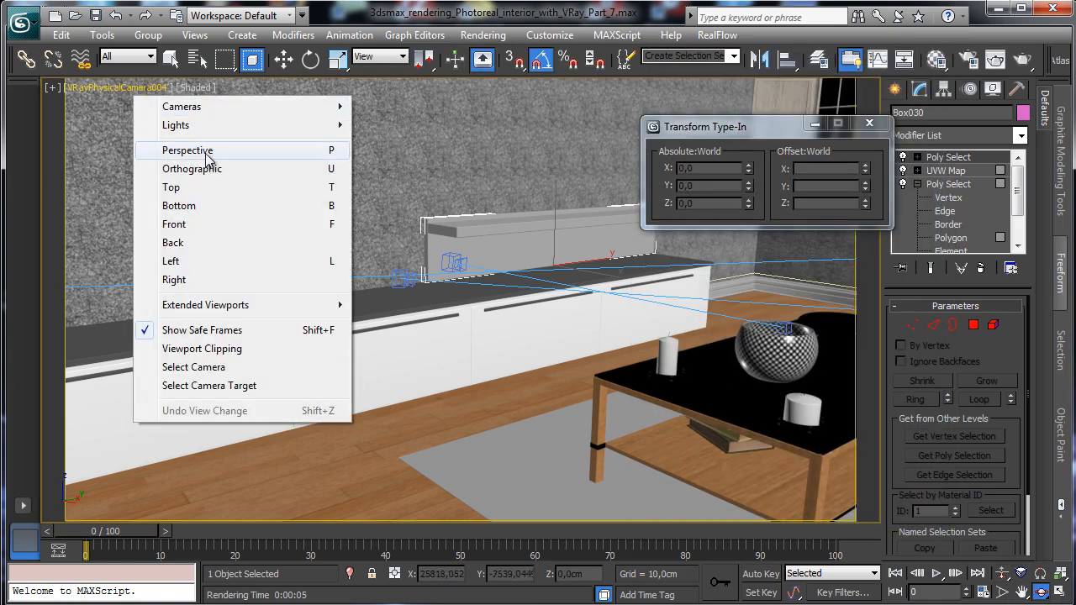
{"action": "left_click", "coordinate": [187, 151]}
{"action": "left_click", "coordinate": [1040, 593]}
{"action": "left_click_drag", "start_coordinate": [493, 356], "coordinate": [428, 359]}
{"action": "left_click", "coordinate": [1001, 573]}
{"action": "left_click_drag", "start_coordinate": [523, 326], "coordinate": [536, 329]}
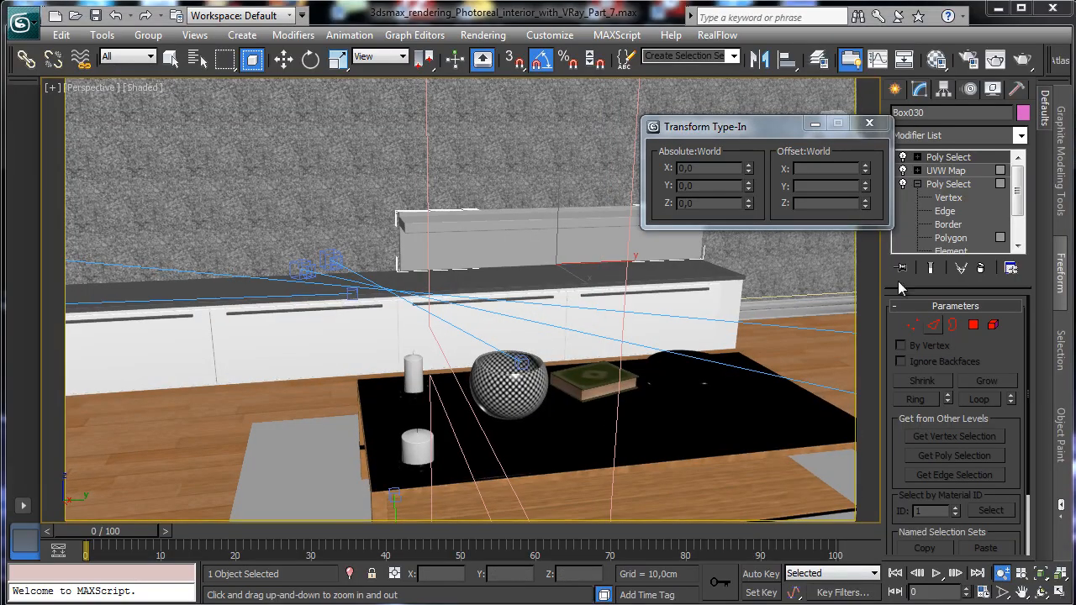
Switch to the four-viewport layout, fit the selected shelf in the Top view and close the Transform Type-In.
{"action": "left_click", "coordinate": [170, 58]}
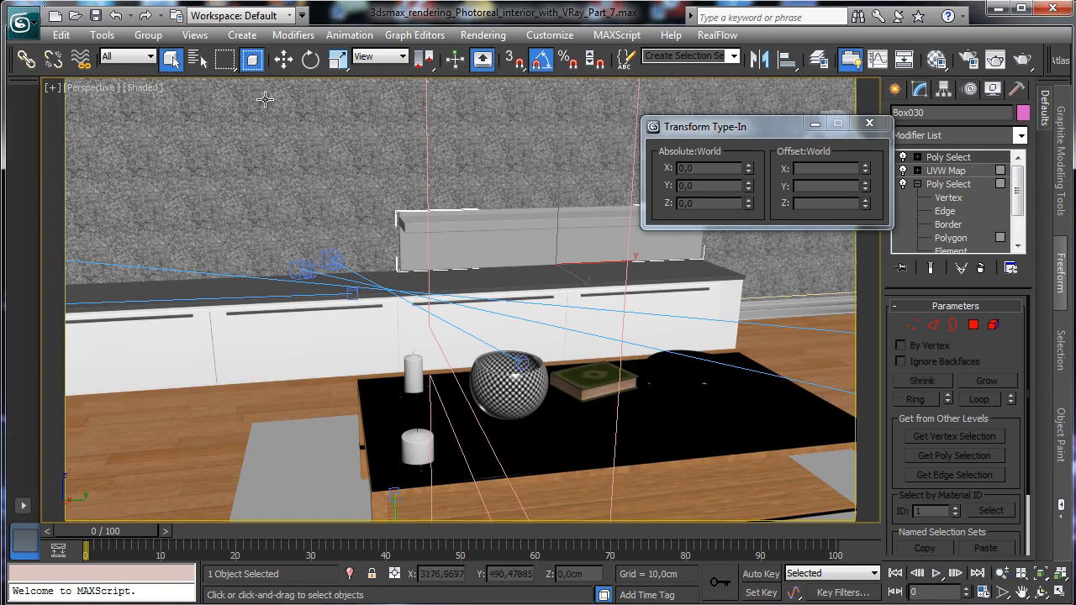
{"action": "key", "text": "alt+w"}
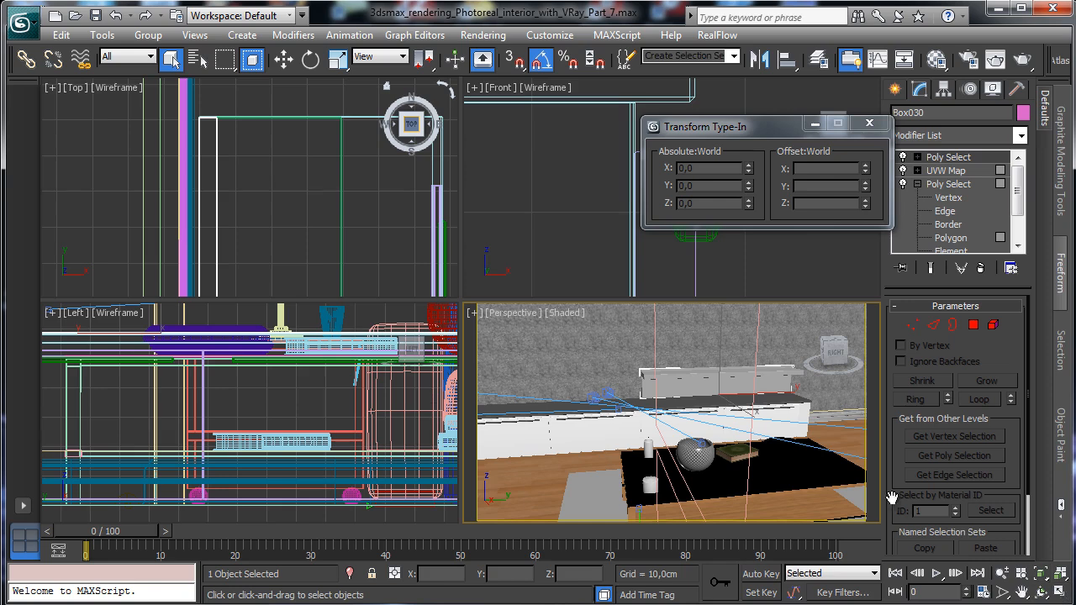
{"action": "left_click_drag", "start_coordinate": [739, 126], "coordinate": [374, 205]}
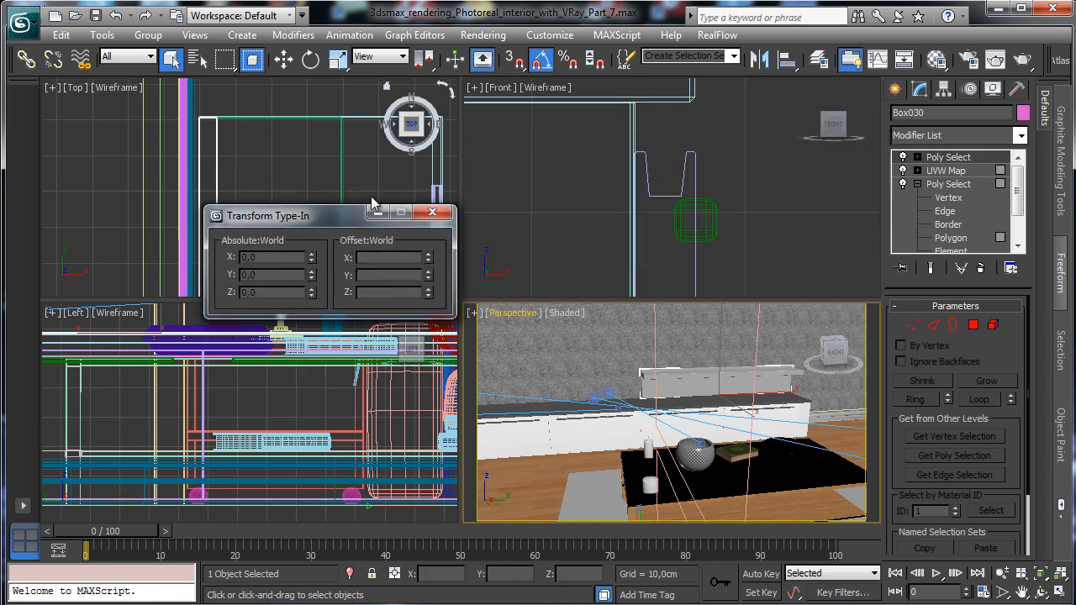
{"action": "right_click", "coordinate": [247, 436]}
{"action": "right_click", "coordinate": [258, 137]}
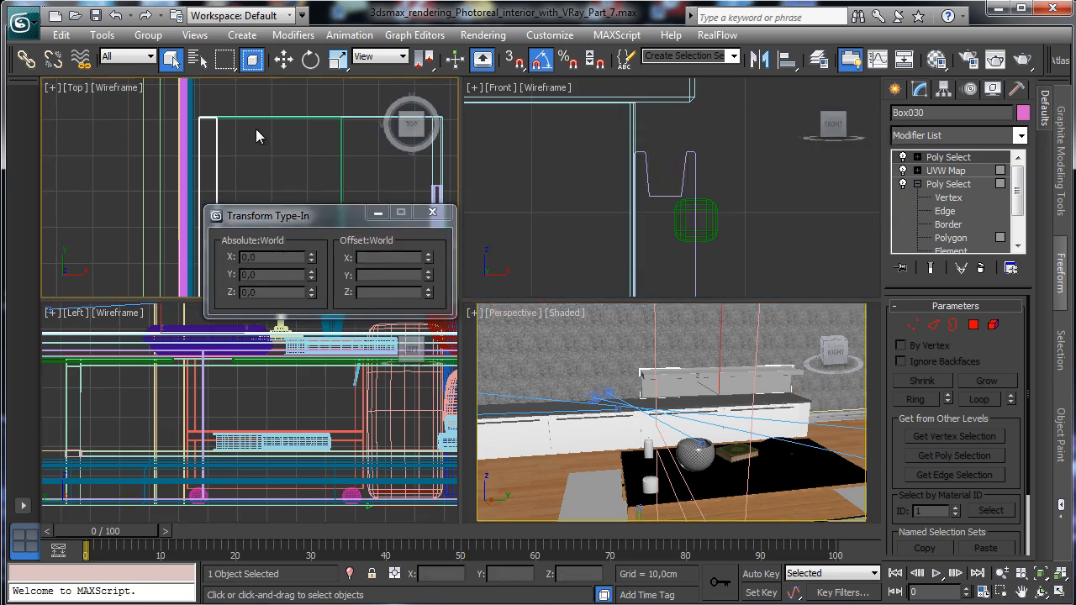
{"action": "left_click", "coordinate": [1040, 574]}
{"action": "left_click", "coordinate": [432, 211]}
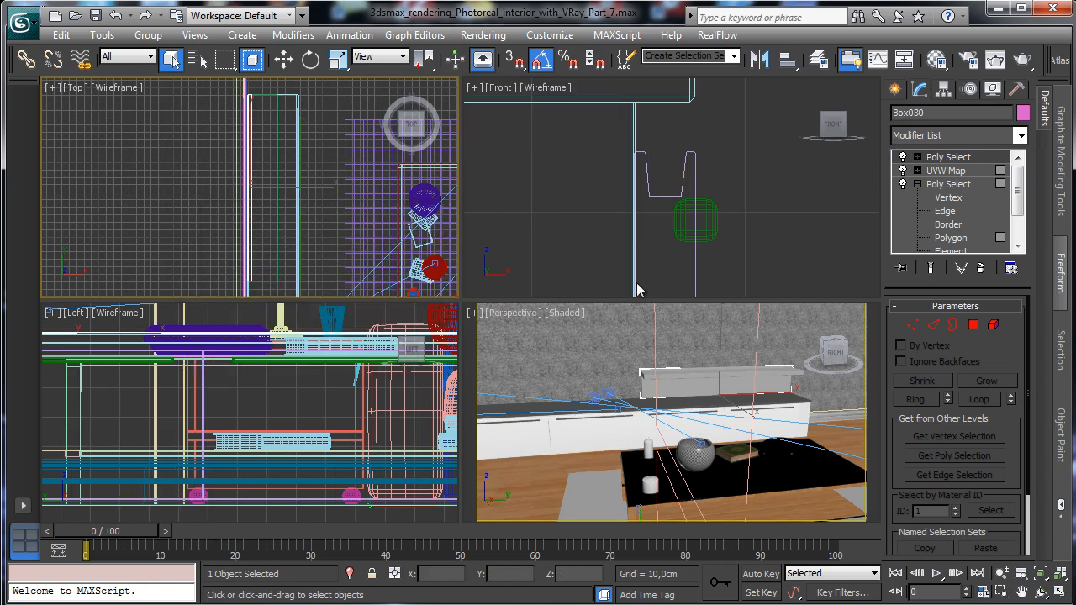
Select the dark top board of the TV cabinet and isolate it, fitted in all viewports.
{"action": "right_click", "coordinate": [530, 407]}
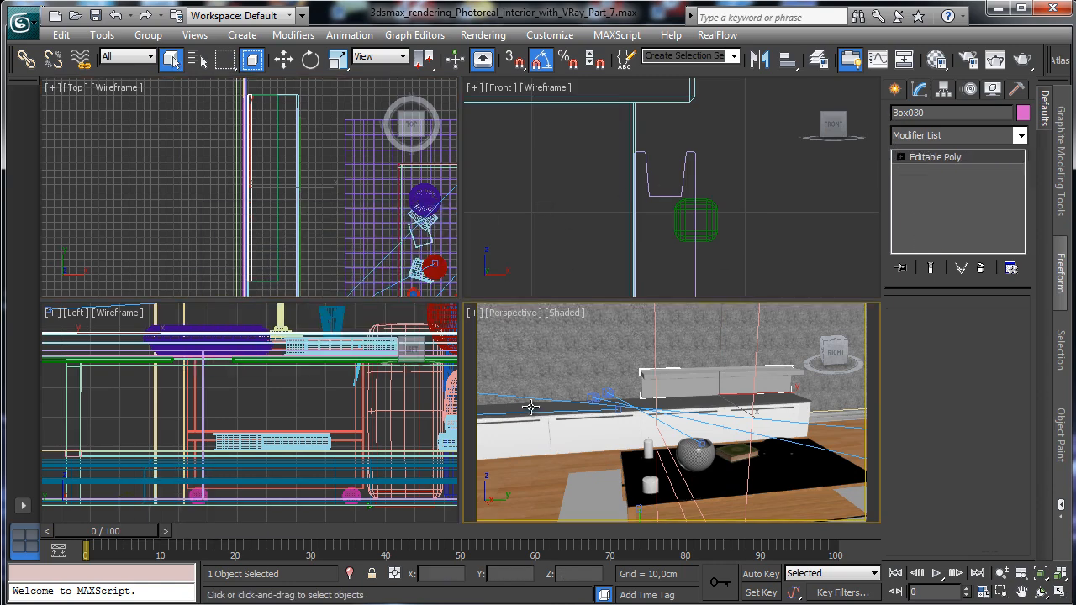
{"action": "left_click", "coordinate": [536, 408]}
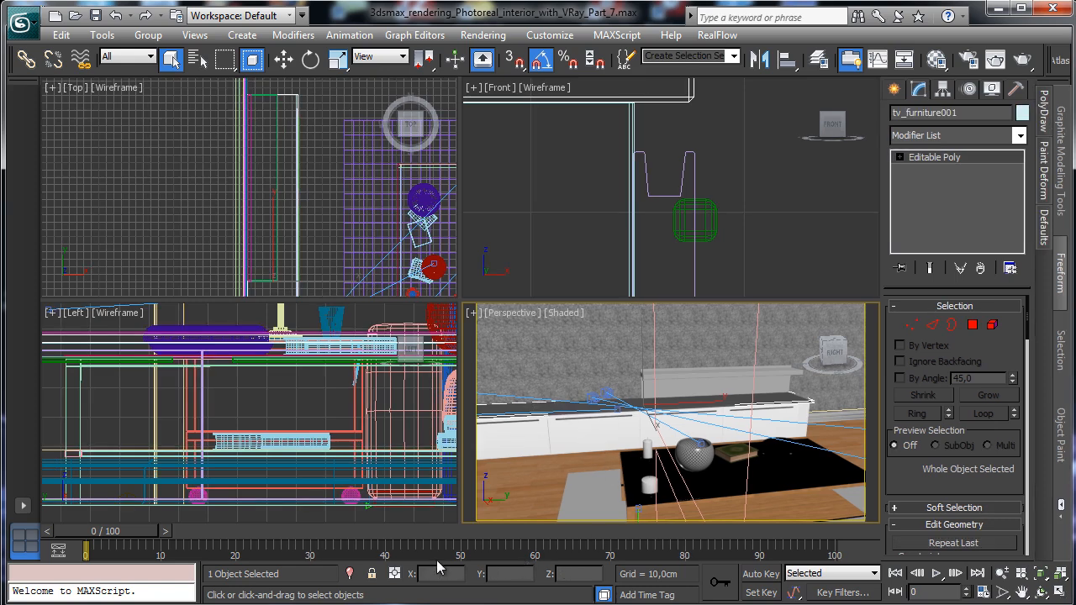
{"action": "left_click", "coordinate": [353, 575]}
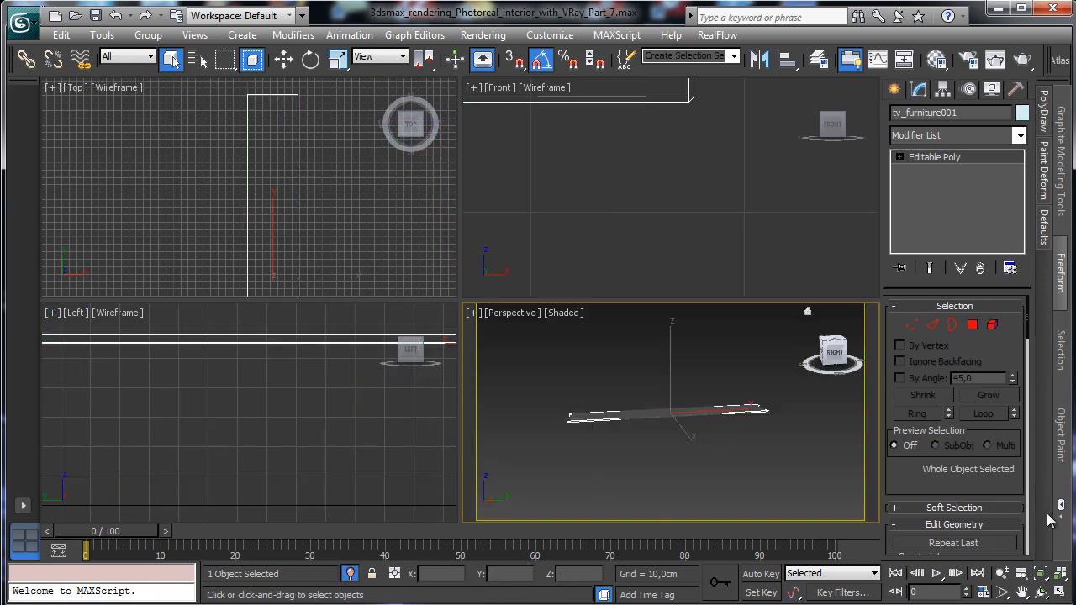
{"action": "left_click", "coordinate": [1061, 574]}
Create a box in the Left view about 96 cm long, 151 cm wide and 28.5 cm high, and show its parameters.
{"action": "left_click", "coordinate": [895, 89]}
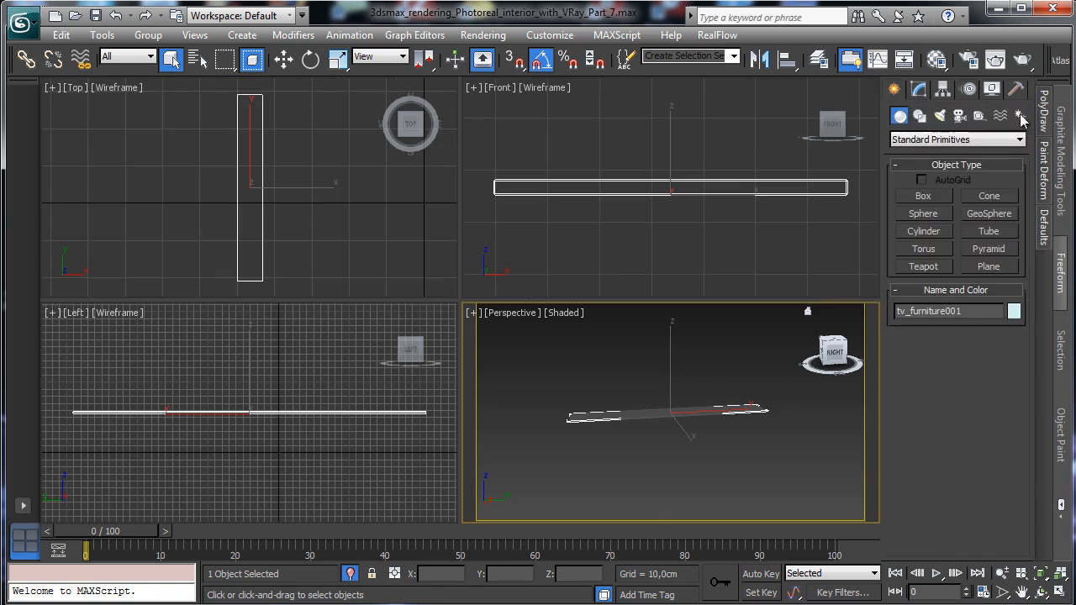
{"action": "left_click", "coordinate": [922, 195]}
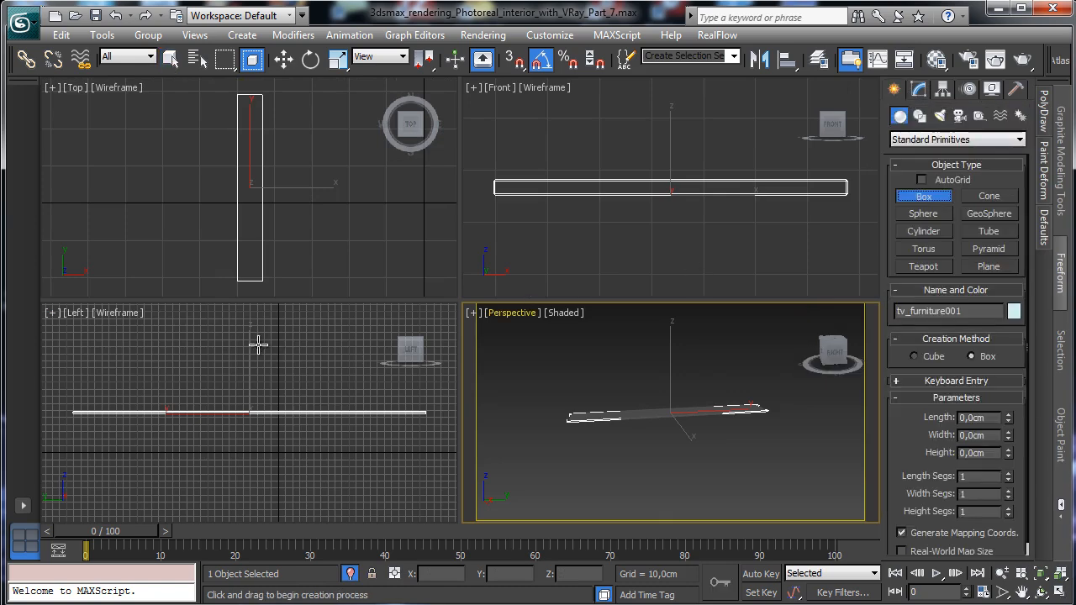
{"action": "left_click_drag", "start_coordinate": [262, 336], "coordinate": [369, 406]}
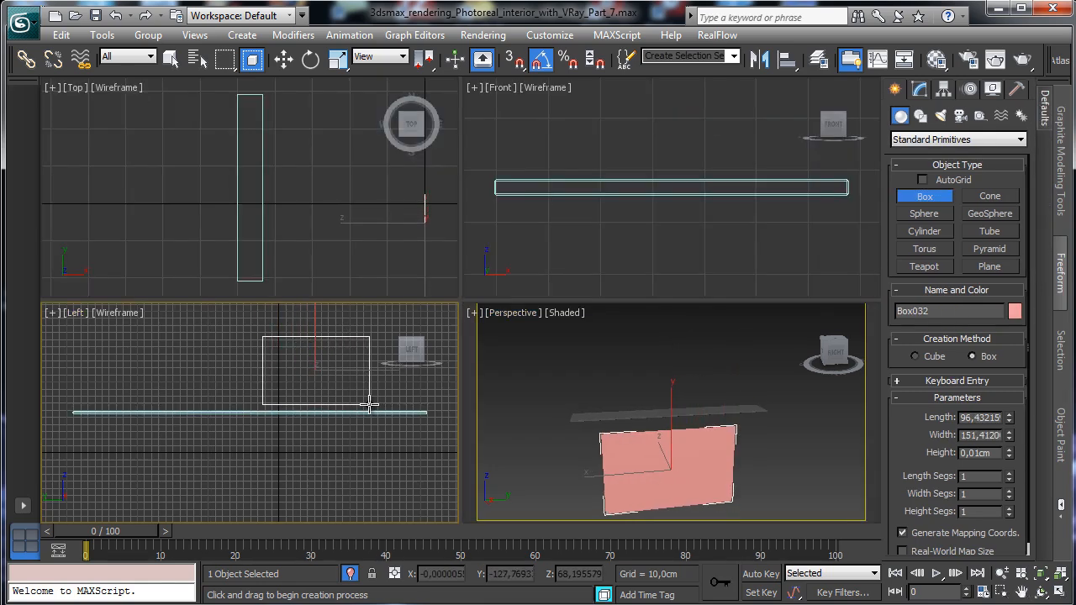
{"action": "left_click", "coordinate": [355, 384]}
{"action": "left_click", "coordinate": [918, 91]}
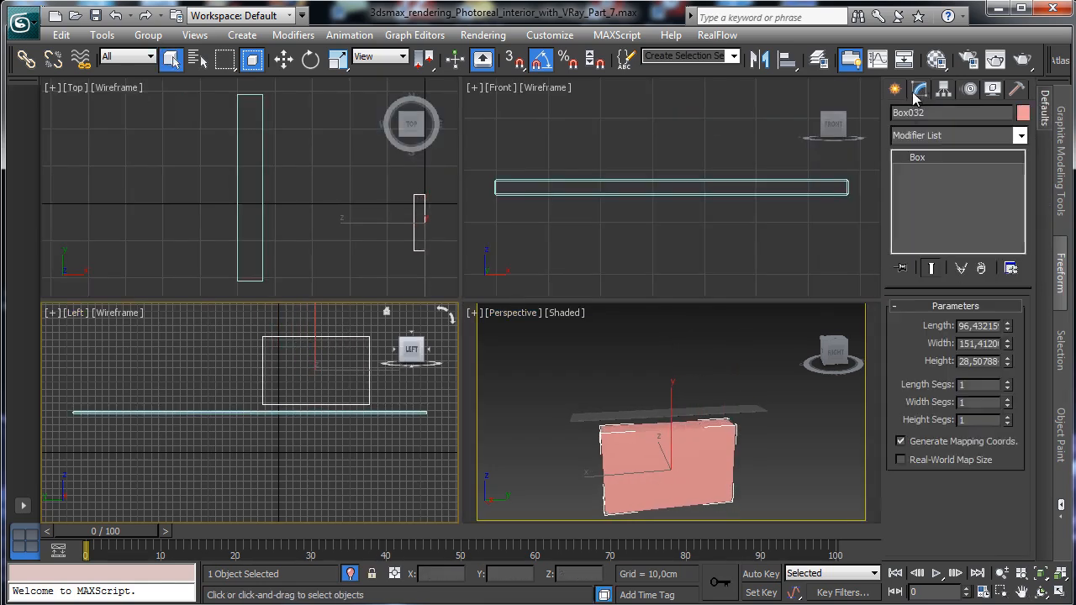
Set the new box's length to 250 cm.
{"action": "left_click", "coordinate": [985, 330]}
{"action": "type", "text": "200"}
{"action": "key", "text": "BackSpace"}
{"action": "key", "text": "BackSpace"}
{"action": "type", "text": "50"}
{"action": "key", "text": "Return"}
Move the box in the Top view onto the upper end of the cabinet board, along its wall-side edge.
{"action": "left_click", "coordinate": [284, 60]}
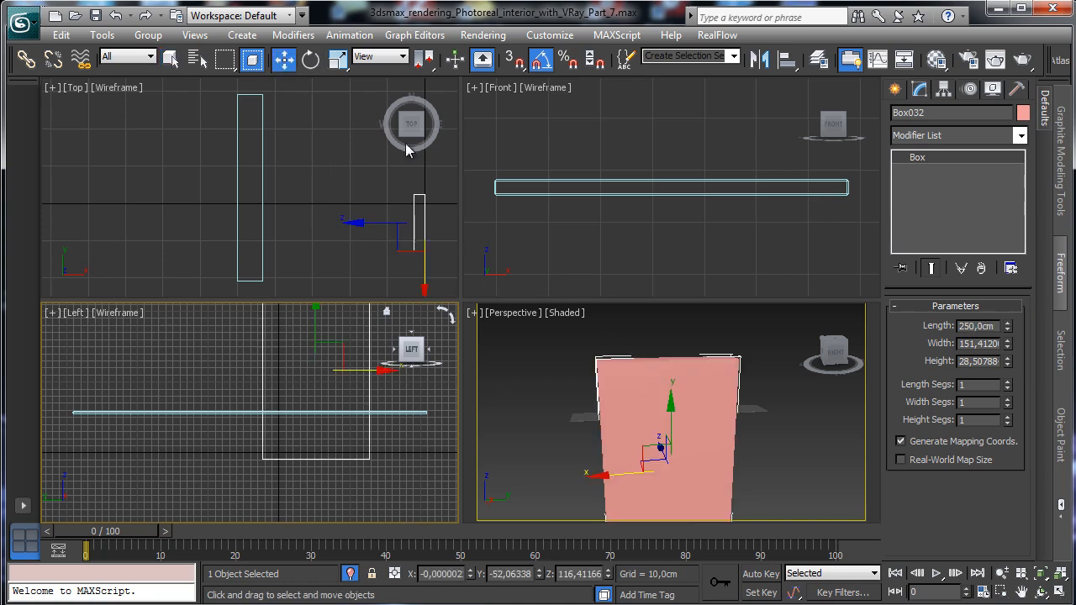
{"action": "right_click", "coordinate": [408, 232]}
{"action": "left_click_drag", "start_coordinate": [432, 204], "coordinate": [242, 91]}
Set the box's width to 250 cm and its length to 100 cm.
{"action": "double_click", "coordinate": [985, 346]}
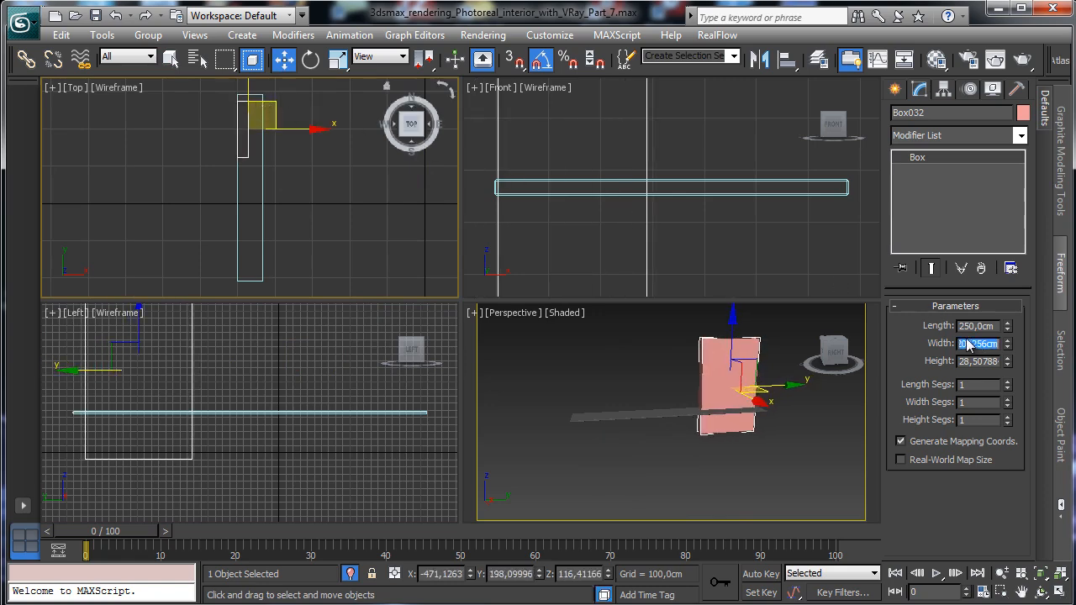
{"action": "type", "text": "25"}
{"action": "key", "text": "Return"}
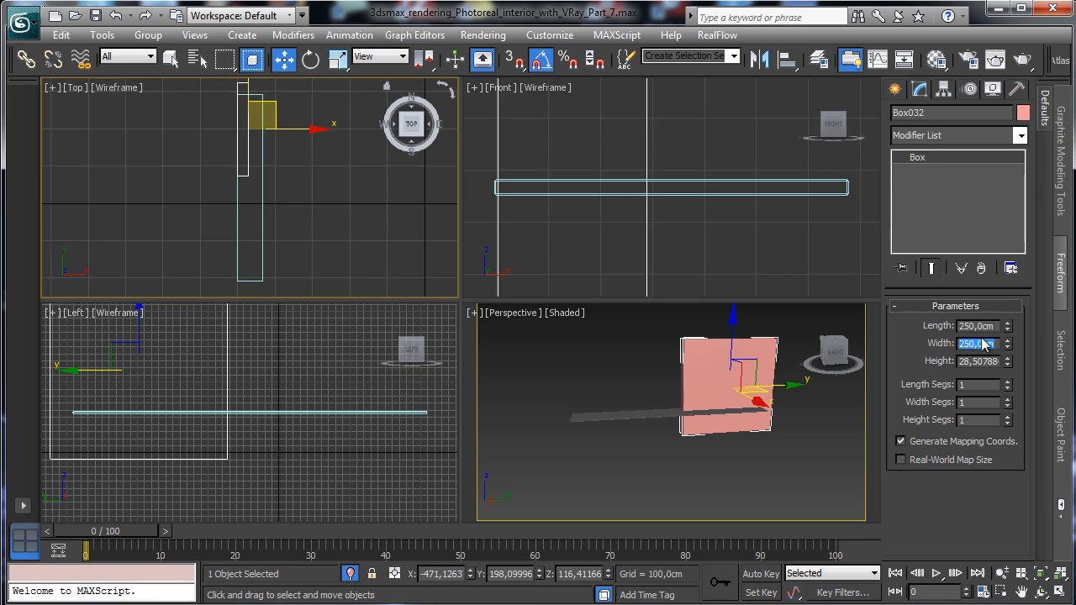
{"action": "double_click", "coordinate": [975, 326]}
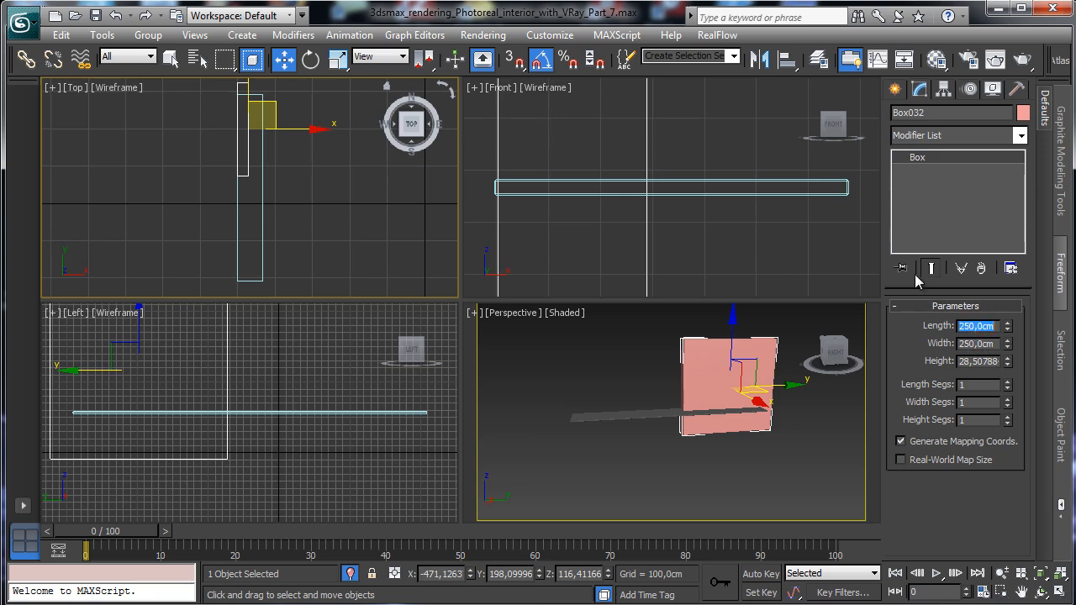
{"action": "type", "text": "100"}
{"action": "key", "text": "Return"}
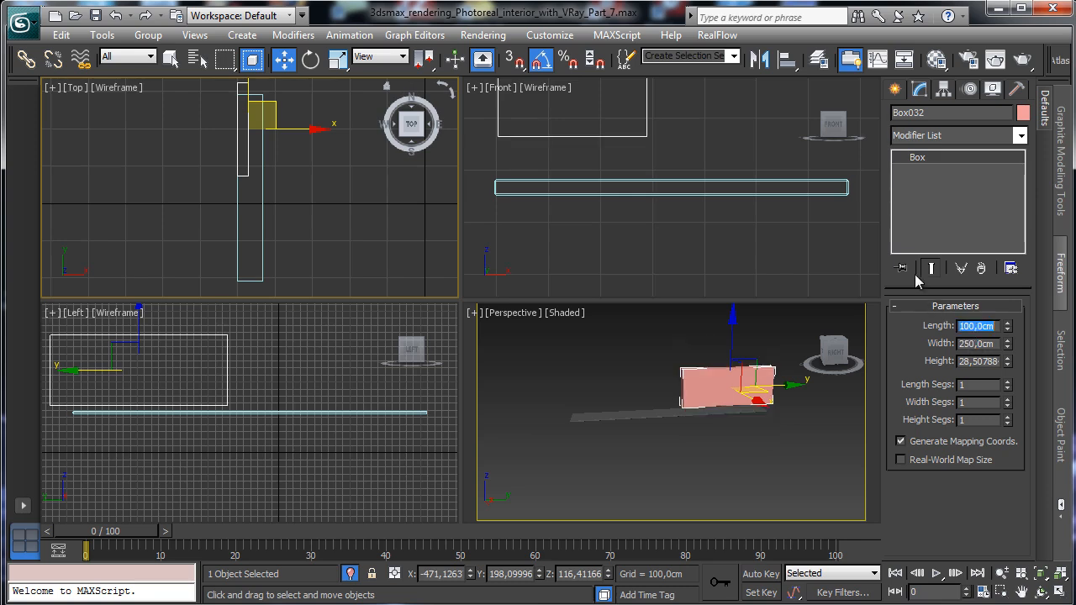
Set the pink box's length to 150 cm and raise it above the TV furniture, lined up with one end of it.
{"action": "type", "text": "150"}
{"action": "key", "text": "Return"}
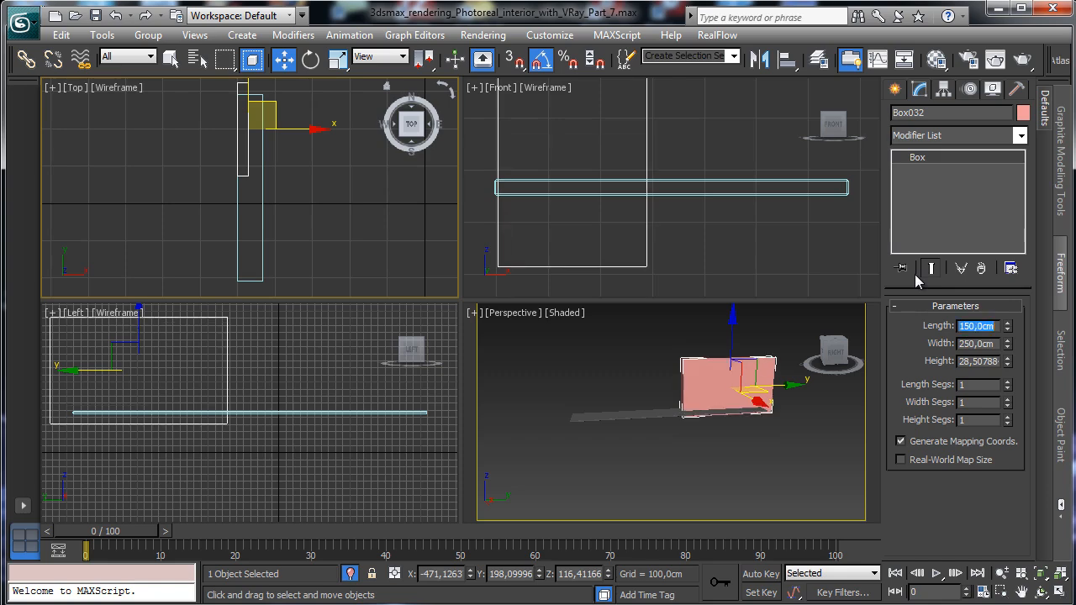
{"action": "right_click", "coordinate": [293, 339]}
{"action": "left_click_drag", "start_coordinate": [157, 345], "coordinate": [189, 180]}
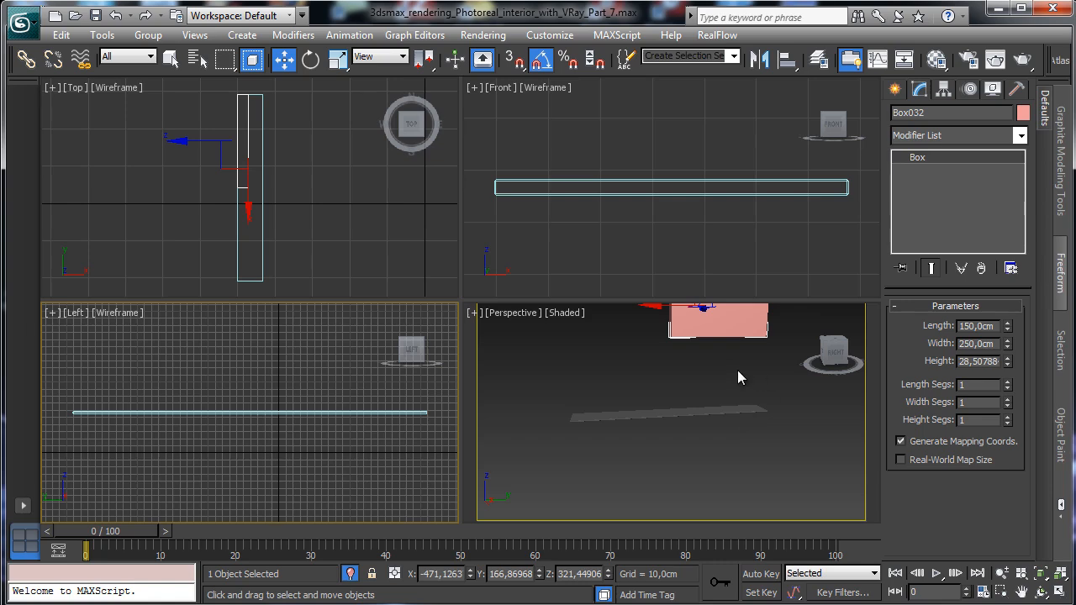
Reselect the raised box and set its height to 65 cm.
{"action": "left_click", "coordinate": [262, 183]}
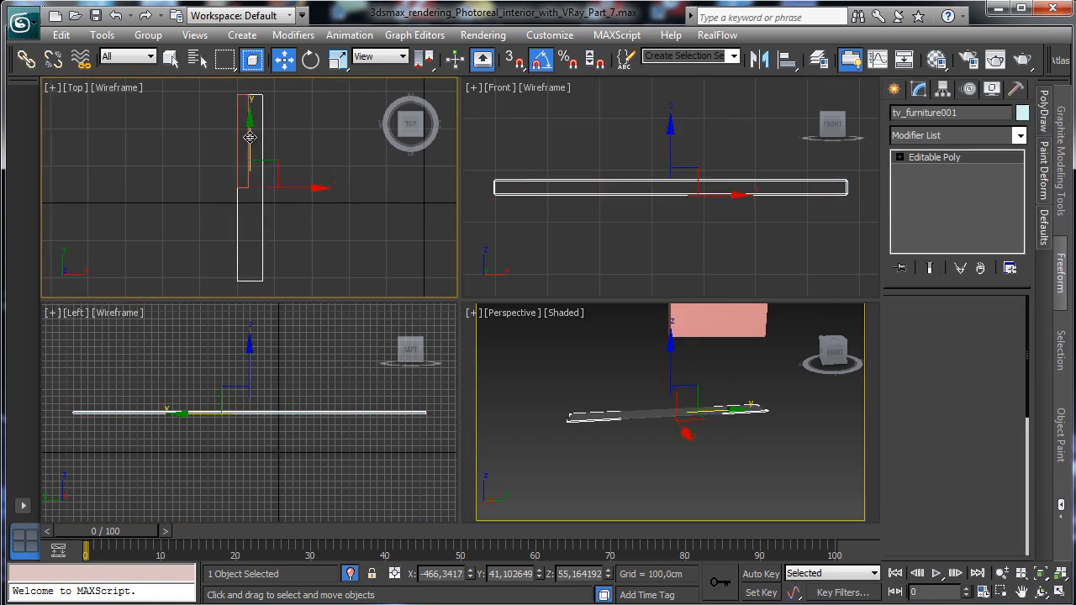
{"action": "left_click", "coordinate": [249, 136]}
{"action": "double_click", "coordinate": [993, 360]}
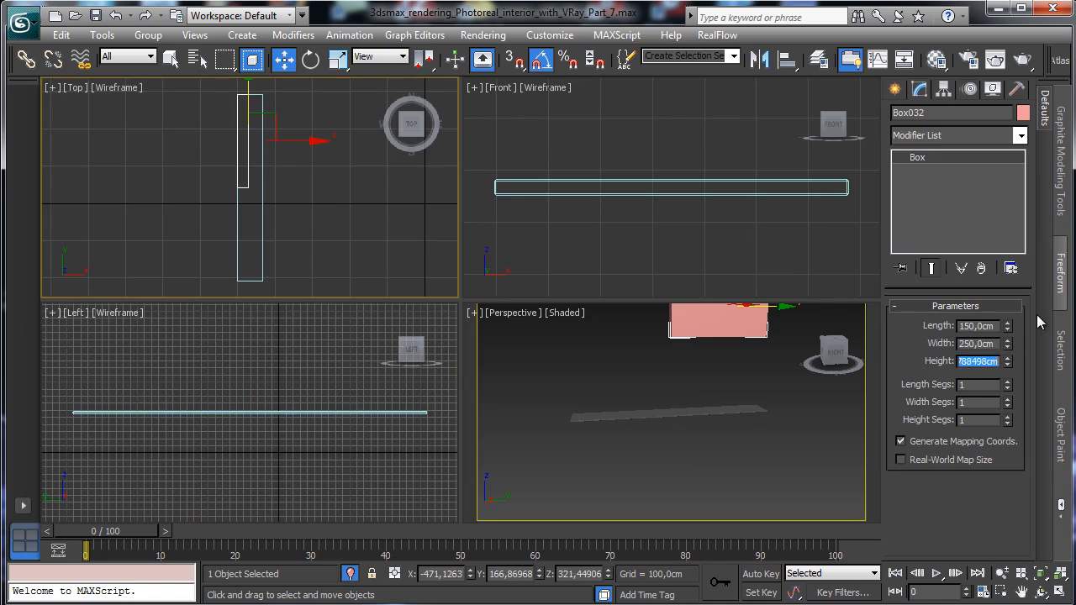
{"action": "type", "text": "60"}
{"action": "key", "text": "Return"}
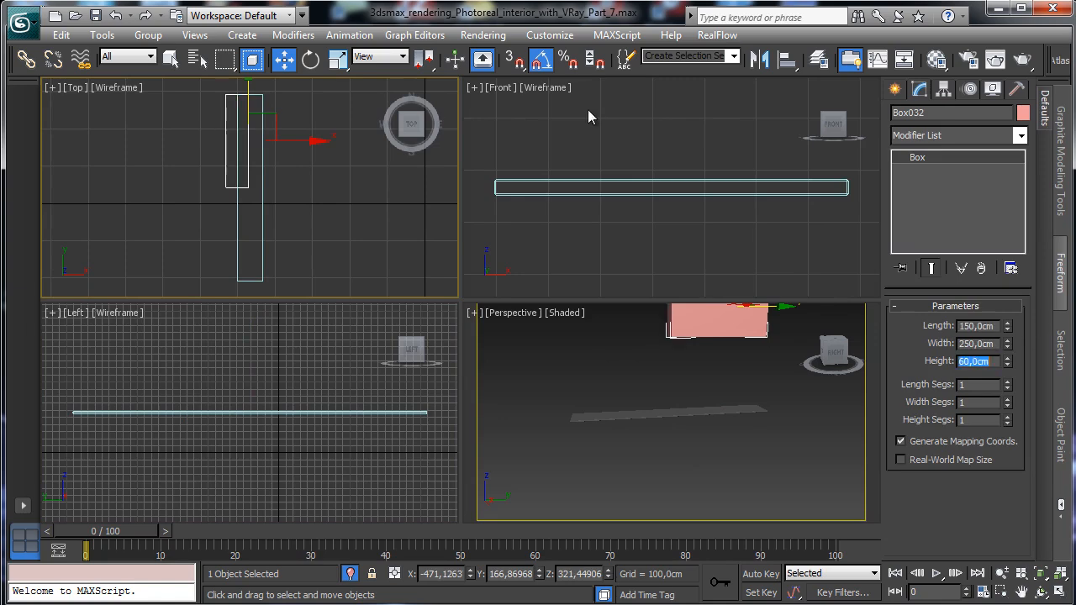
{"action": "type", "text": "65"}
{"action": "key", "text": "Return"}
Move the raised box in the Top view so its rear and end edges line up with the TV furniture's outline.
{"action": "right_click", "coordinate": [292, 159]}
{"action": "left_click", "coordinate": [303, 172]}
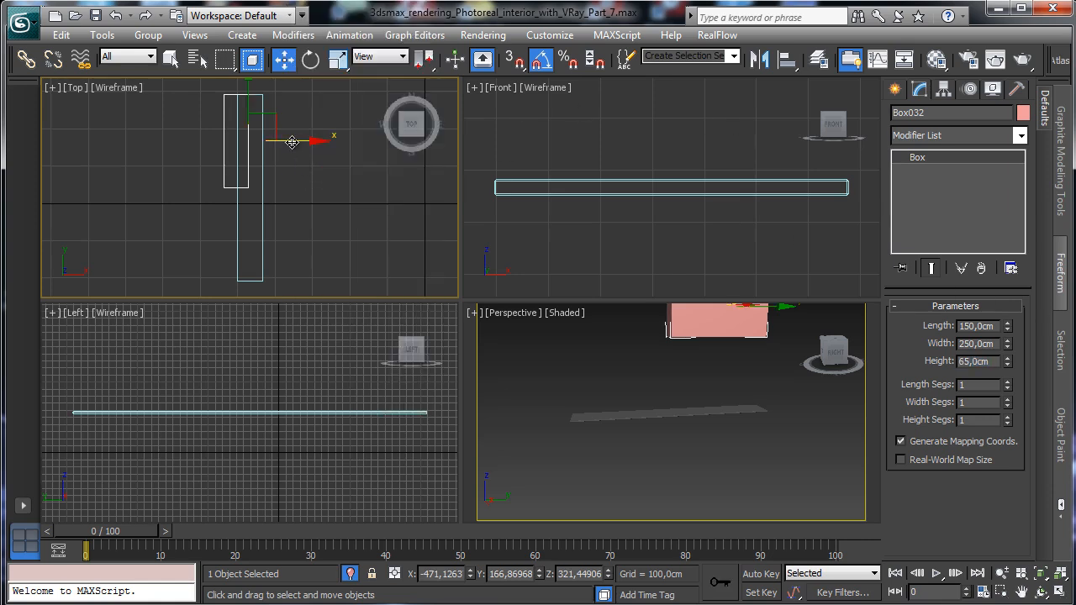
{"action": "left_click_drag", "start_coordinate": [291, 142], "coordinate": [307, 143]}
{"action": "left_click", "coordinate": [1002, 591]}
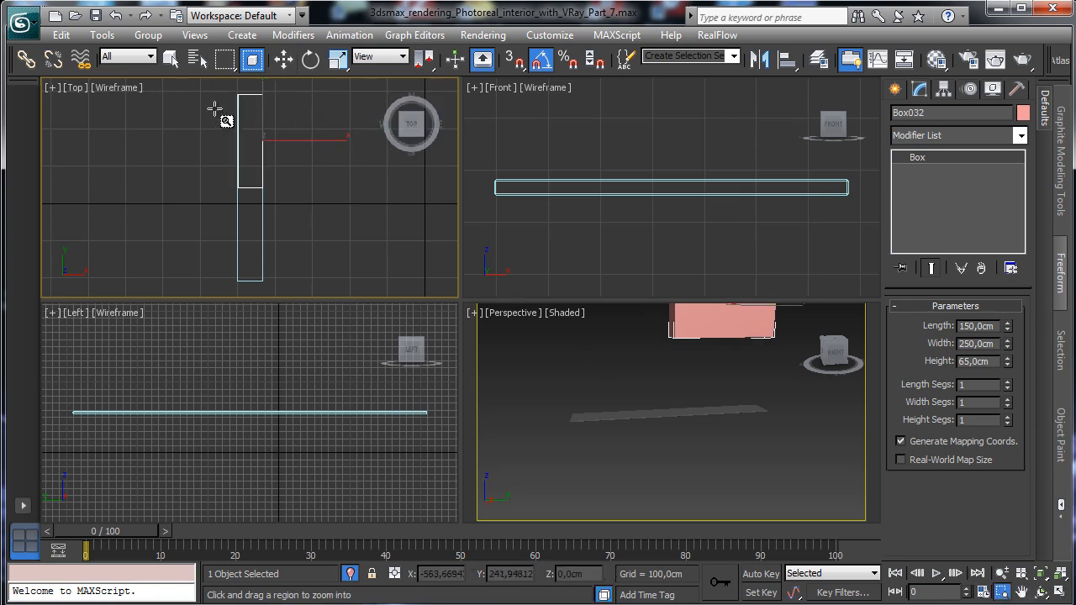
{"action": "left_click_drag", "start_coordinate": [234, 93], "coordinate": [296, 223]}
{"action": "left_click_drag", "start_coordinate": [205, 91], "coordinate": [315, 298]}
{"action": "left_click", "coordinate": [1061, 573]}
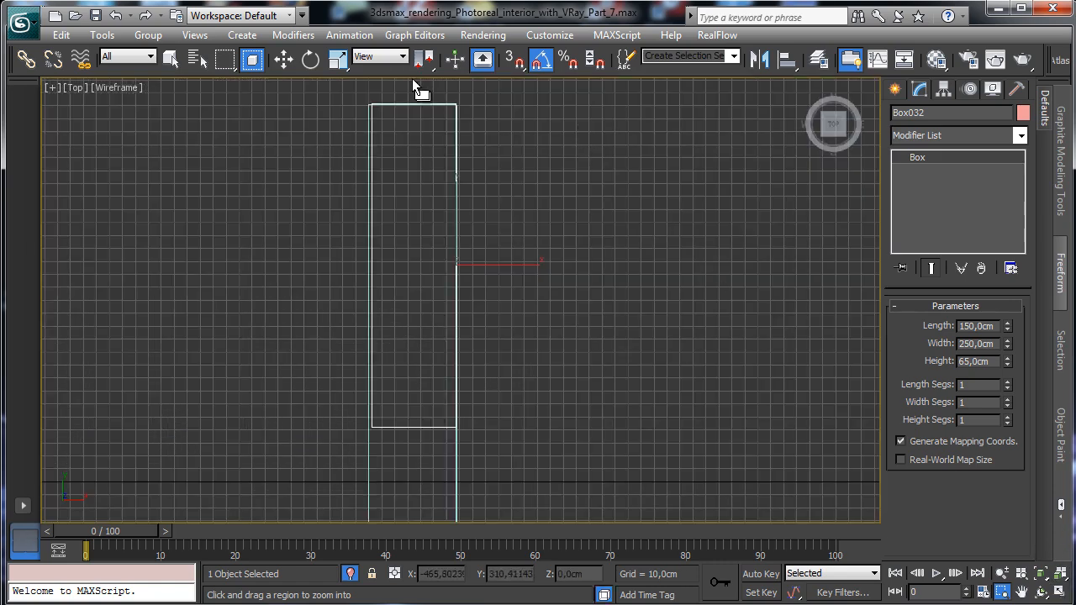
{"action": "left_click", "coordinate": [283, 59]}
{"action": "left_click_drag", "start_coordinate": [484, 259], "coordinate": [482, 277]}
{"action": "left_click_drag", "start_coordinate": [450, 212], "coordinate": [454, 213]}
Set the raised box's height to 63 cm and shift it along X until its rear edge is flush with the TV furniture.
{"action": "double_click", "coordinate": [990, 361]}
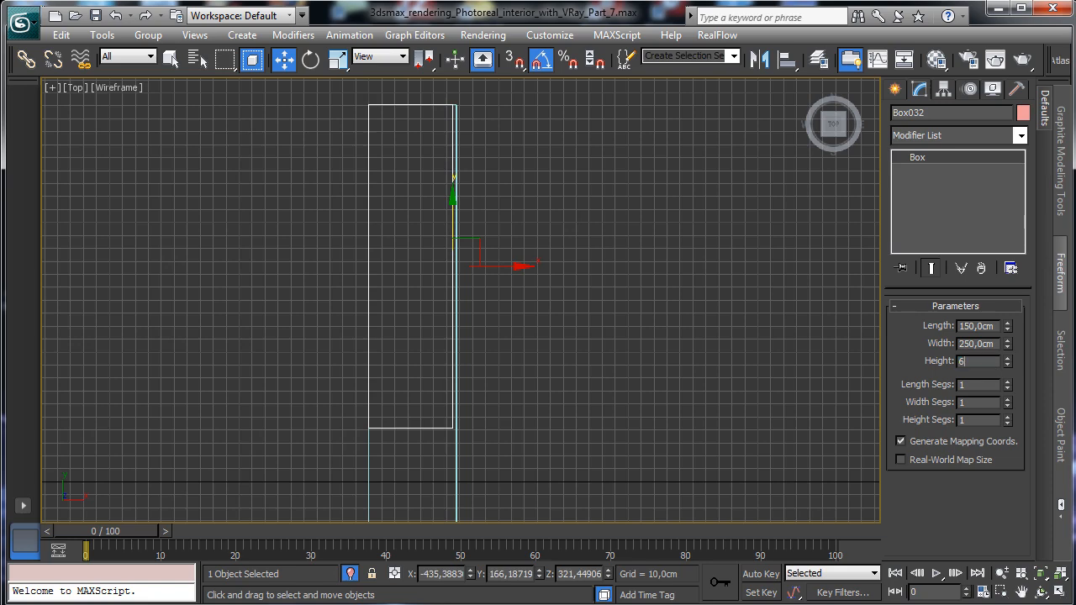
{"action": "type", "text": "63"}
{"action": "key", "text": "Return"}
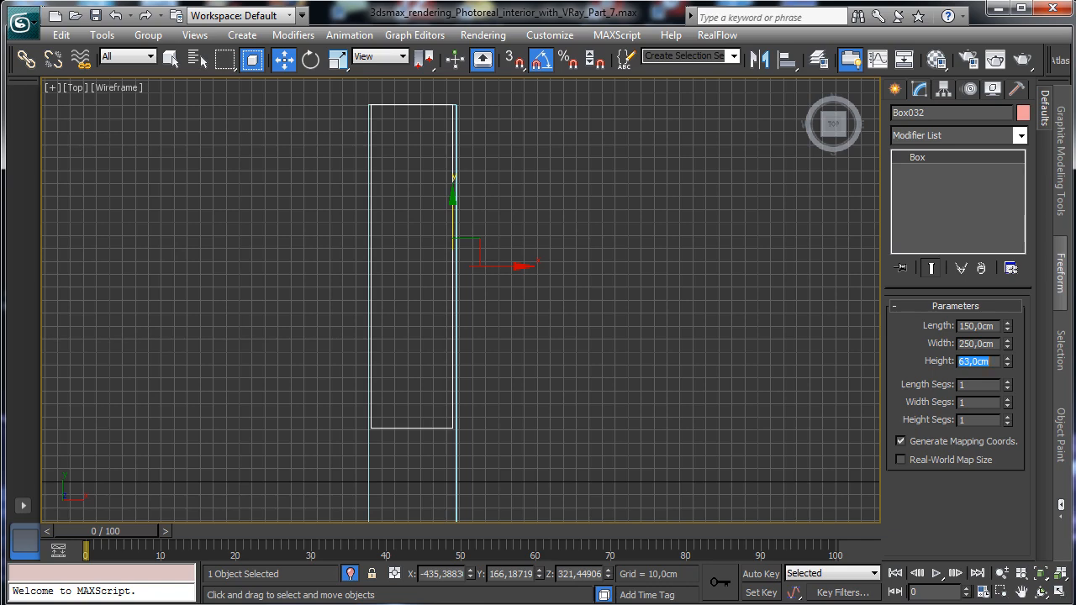
{"action": "mouse_move", "coordinate": [514, 267]}
{"action": "left_mouse_down"}
{"action": "mouse_move", "coordinate": [497, 263]}
{"action": "mouse_move", "coordinate": [512, 267]}
{"action": "left_mouse_up"}
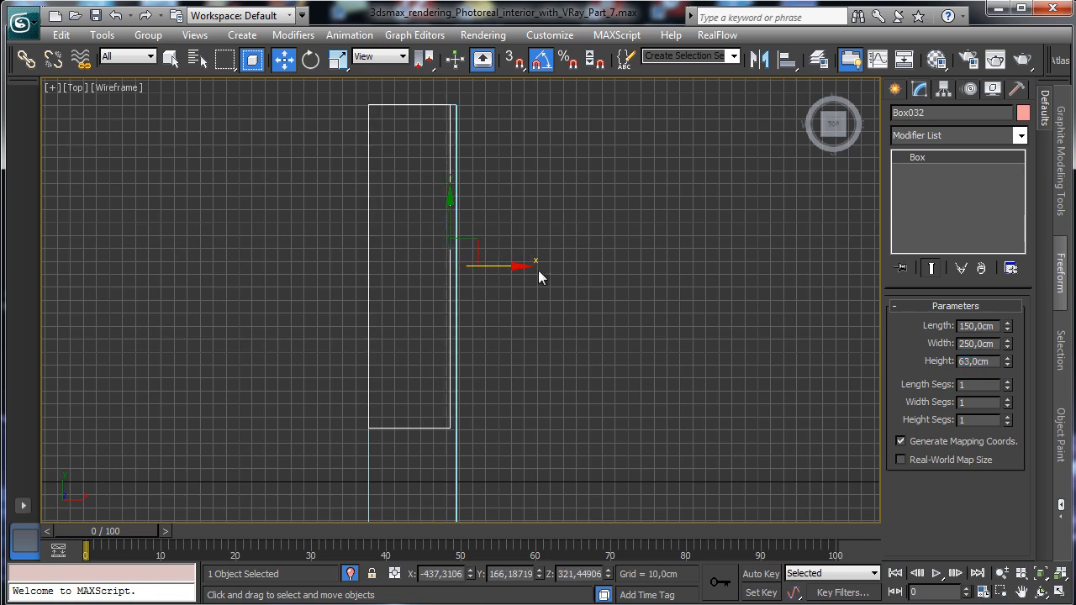
Convert the raised box to an Editable Poly.
{"action": "left_click", "coordinate": [1060, 592]}
{"action": "right_click", "coordinate": [716, 311]}
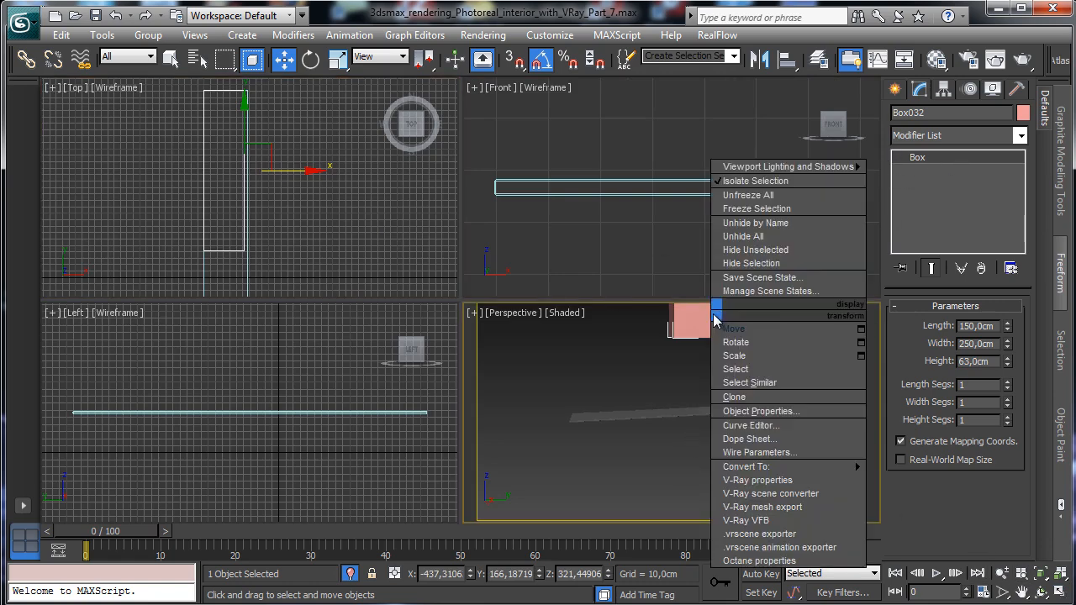
{"action": "mouse_move", "coordinate": [840, 468]}
{"action": "left_click", "coordinate": [939, 481]}
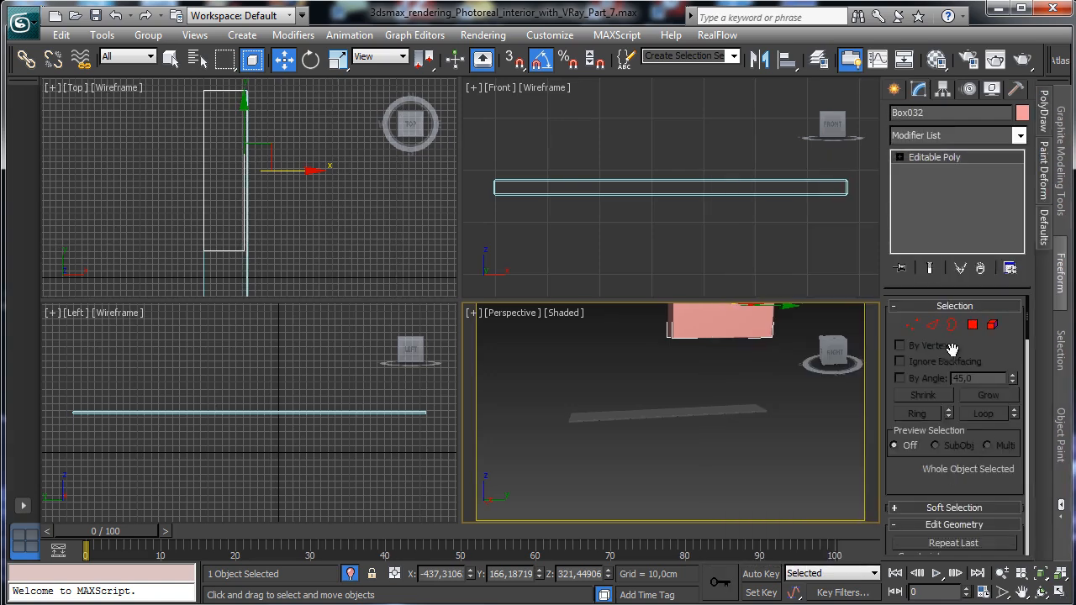
Chamfer all edges of the raised box by 0.25 cm and leave edge editing.
{"action": "left_click", "coordinate": [930, 325]}
{"action": "left_click_drag", "start_coordinate": [178, 93], "coordinate": [324, 330]}
{"action": "scroll", "coordinate": [946, 410], "scroll_direction": "down", "scroll_amount": 5}
{"action": "left_click", "coordinate": [944, 412]}
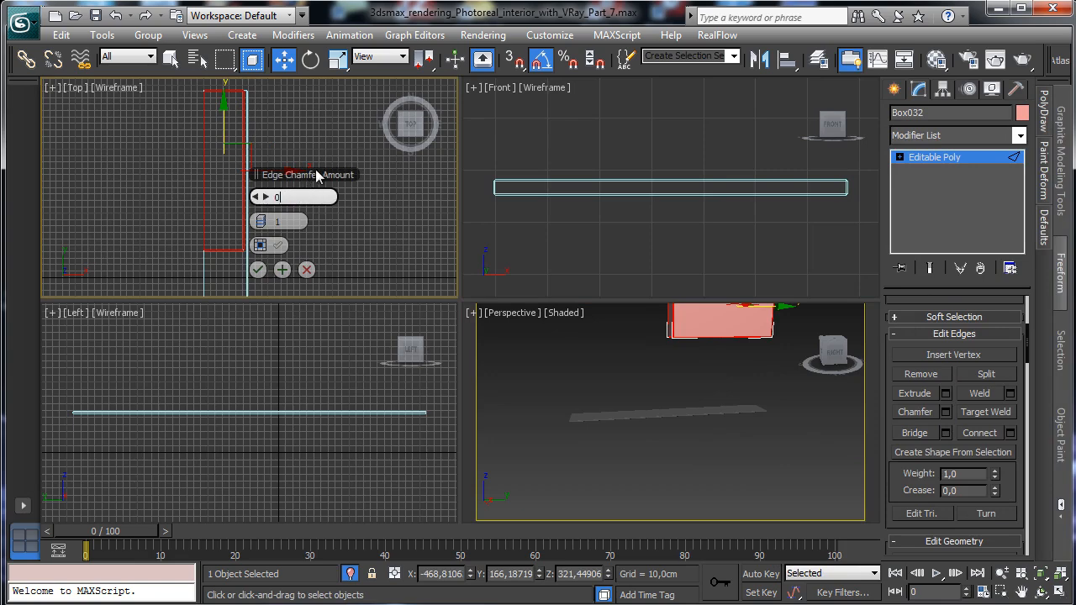
{"action": "key", "text": "Return"}
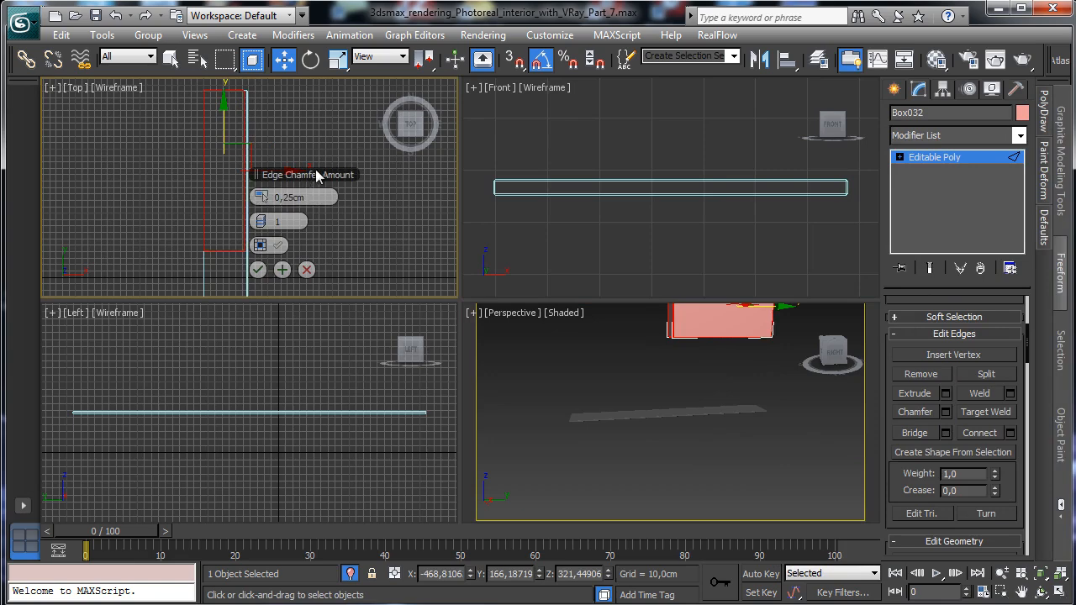
{"action": "left_click", "coordinate": [257, 269]}
{"action": "left_click", "coordinate": [950, 158]}
Fine-tune the box's absolute Y position to about 166.09 cm so its end lines up exactly with the TV furniture's edge.
{"action": "left_click", "coordinate": [1001, 591]}
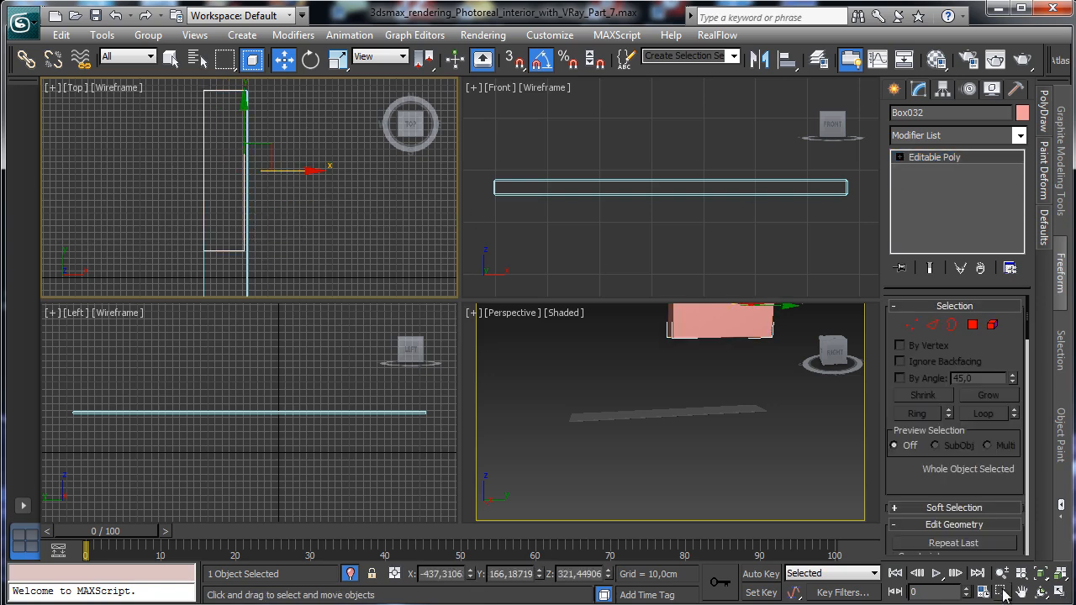
{"action": "left_click_drag", "start_coordinate": [207, 96], "coordinate": [247, 113]}
{"action": "left_click_drag", "start_coordinate": [149, 101], "coordinate": [220, 156]}
{"action": "left_click", "coordinate": [173, 63]}
{"action": "left_click", "coordinate": [285, 64]}
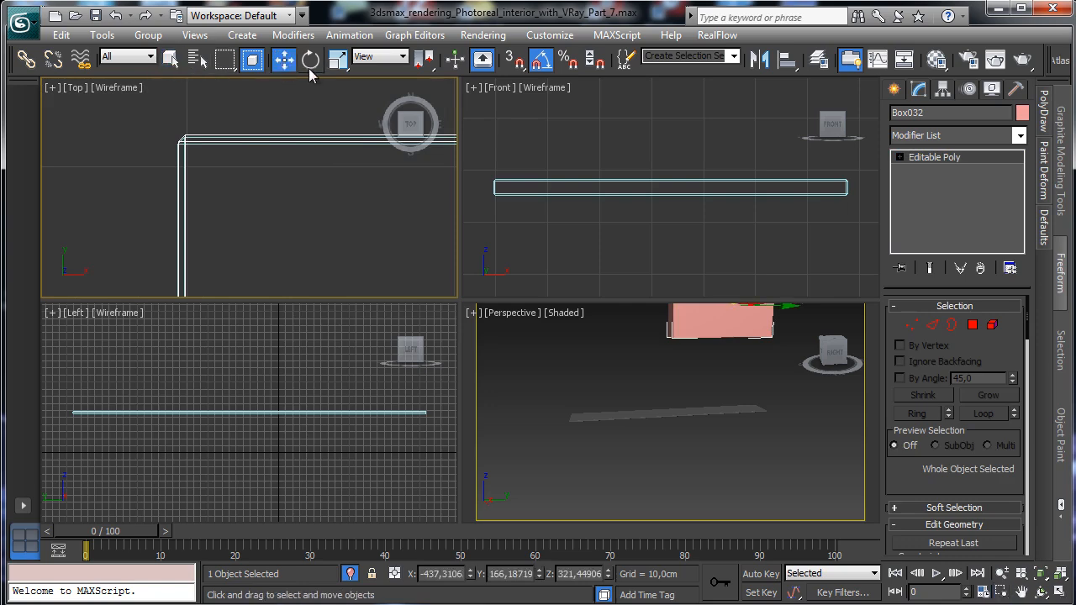
{"action": "right_click", "coordinate": [285, 64]}
{"action": "left_click_drag", "start_coordinate": [361, 209], "coordinate": [542, 207]}
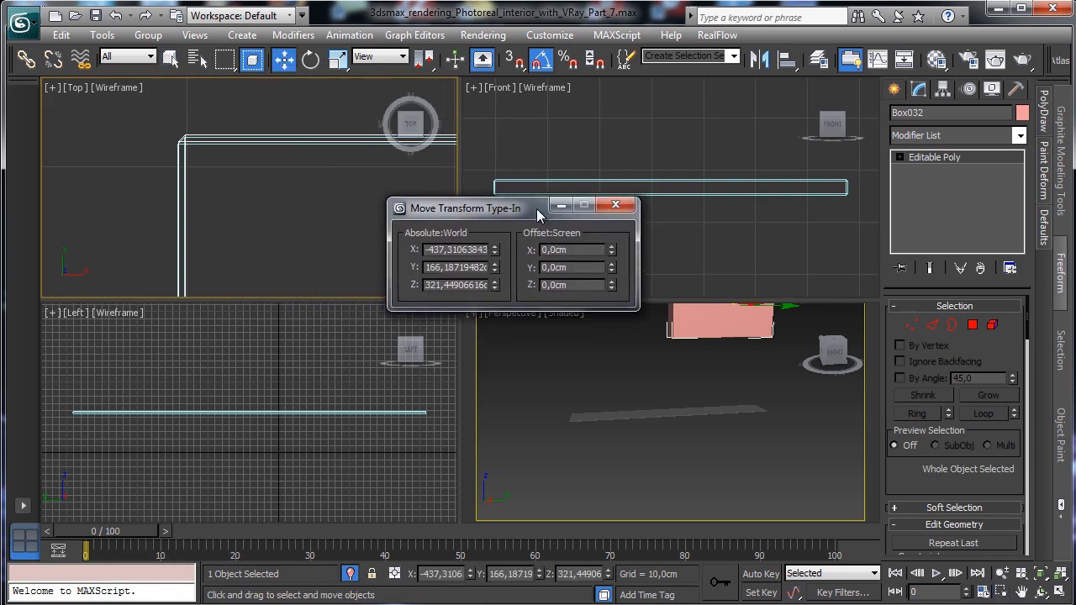
{"action": "left_click_drag", "start_coordinate": [497, 264], "coordinate": [495, 271]}
{"action": "left_click", "coordinate": [620, 205]}
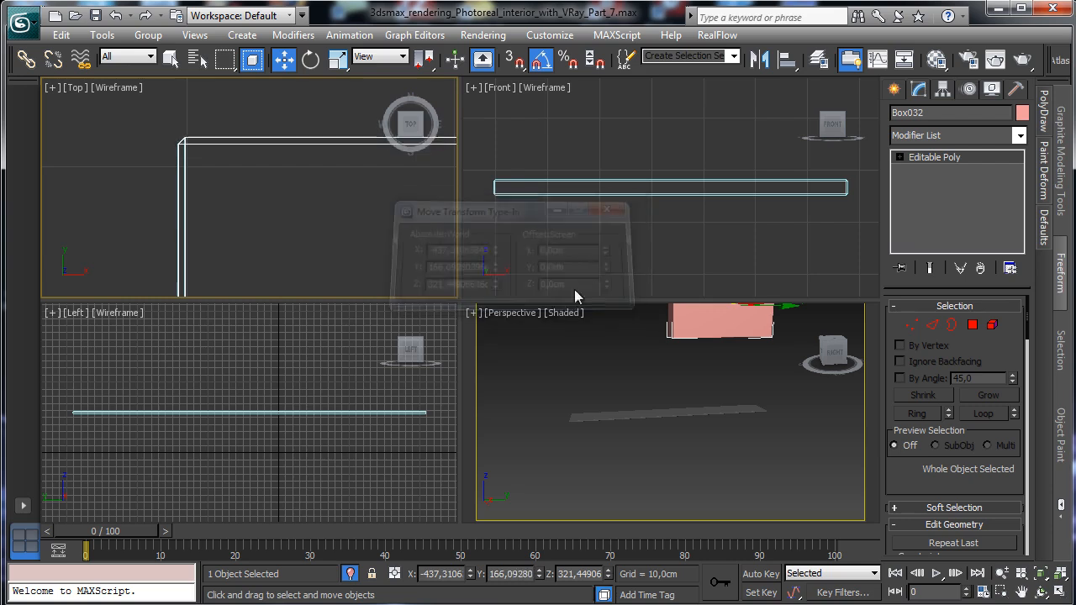
Create a box in the Left view over half of the raised box's face, about 150 by 124 cm and 12 cm thick.
{"action": "left_click", "coordinate": [893, 89]}
{"action": "left_click", "coordinate": [925, 197]}
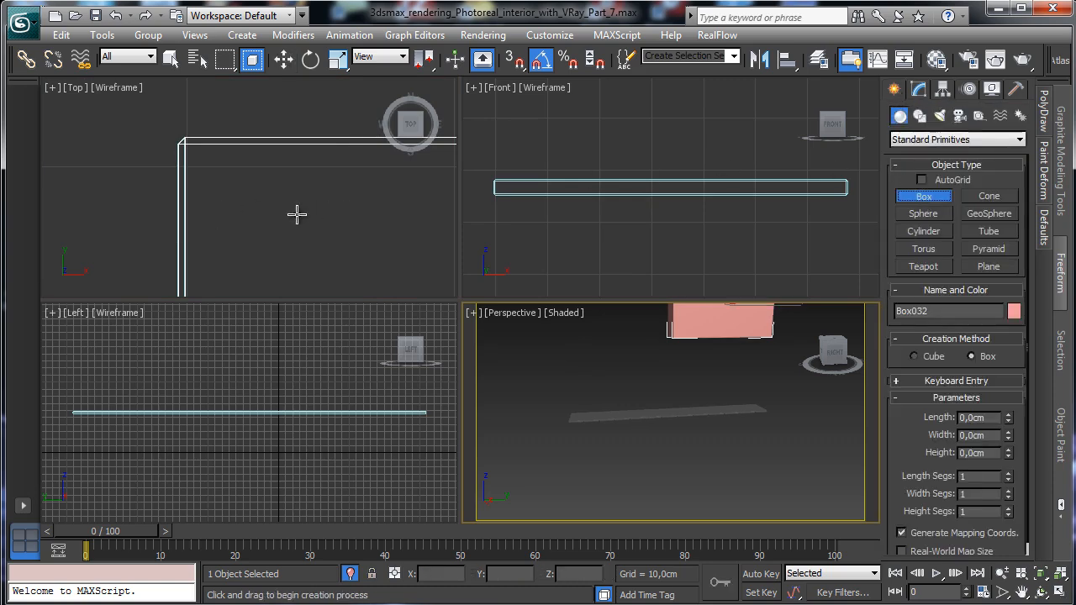
{"action": "right_click", "coordinate": [702, 259]}
{"action": "right_click", "coordinate": [358, 512]}
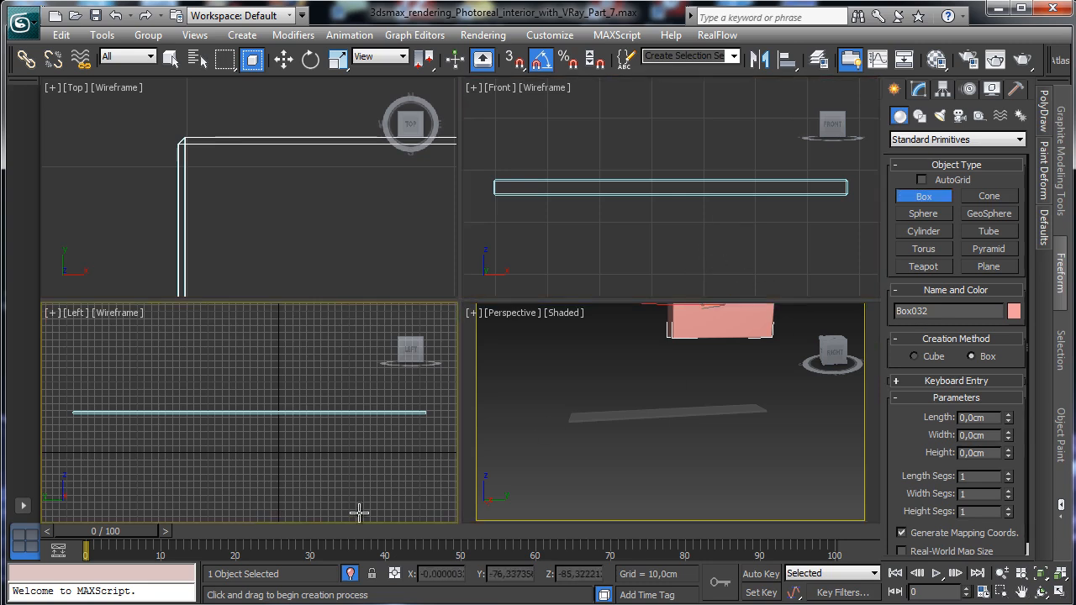
{"action": "left_click", "coordinate": [1056, 580]}
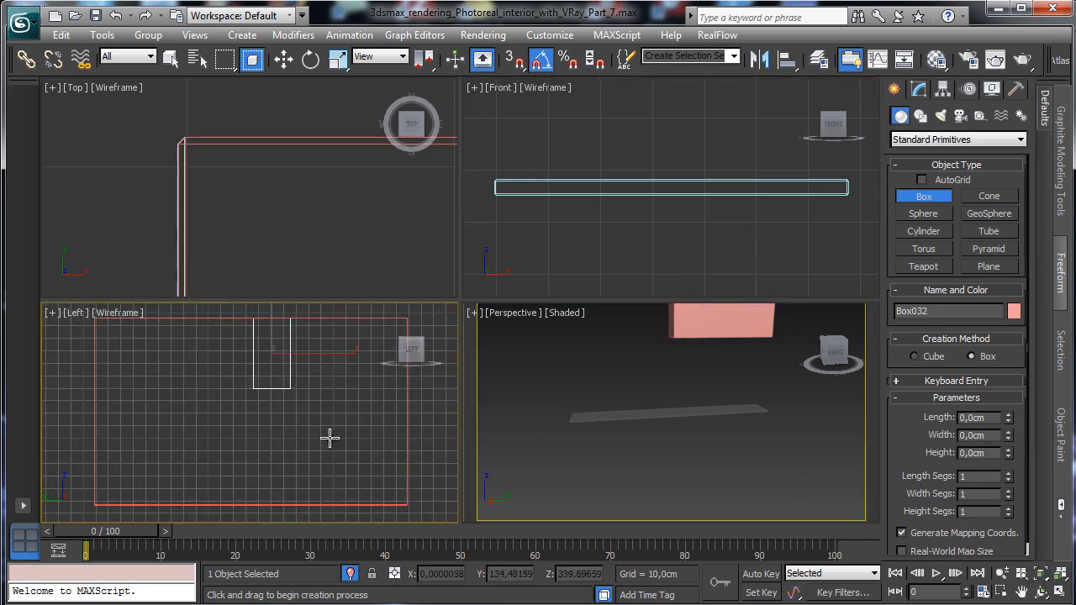
{"action": "left_click_drag", "start_coordinate": [329, 437], "coordinate": [411, 504]}
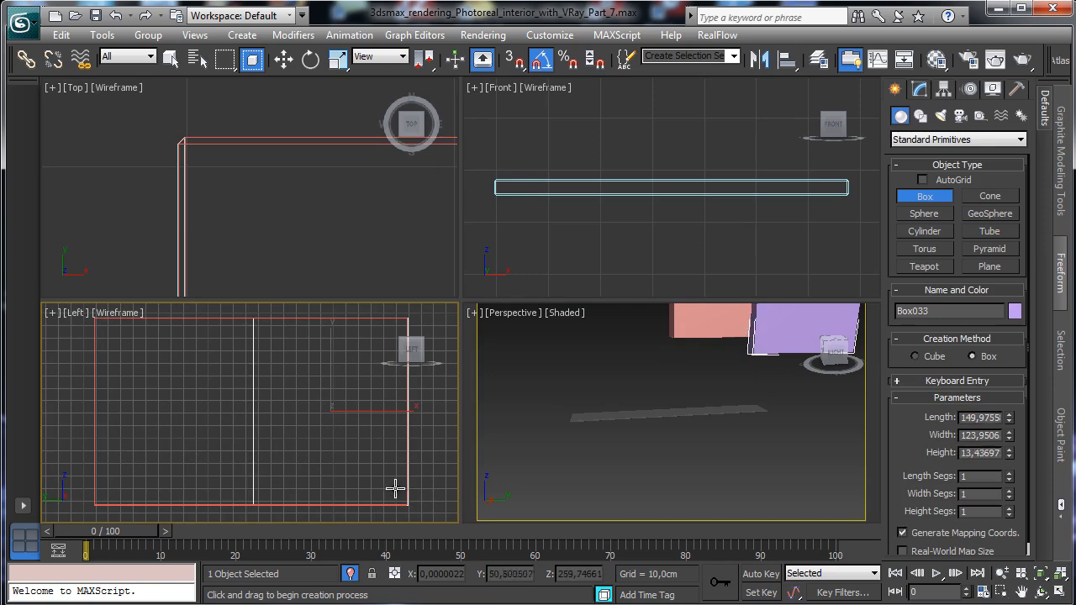
Set the new box's length to 150 cm, width to 125 cm and height to 2.5 cm.
{"action": "left_click", "coordinate": [920, 89]}
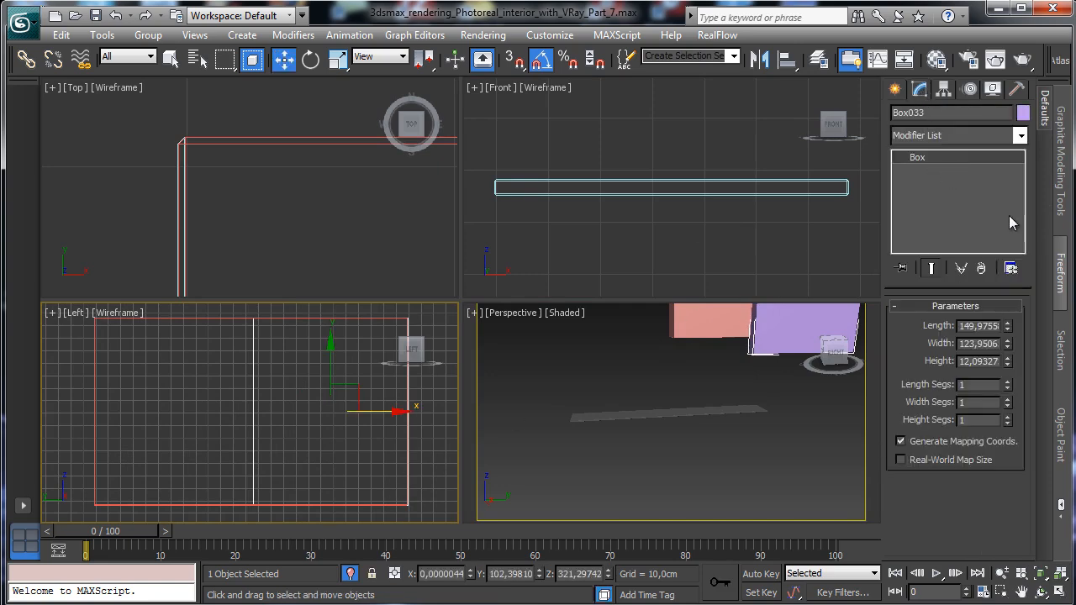
{"action": "double_click", "coordinate": [979, 326]}
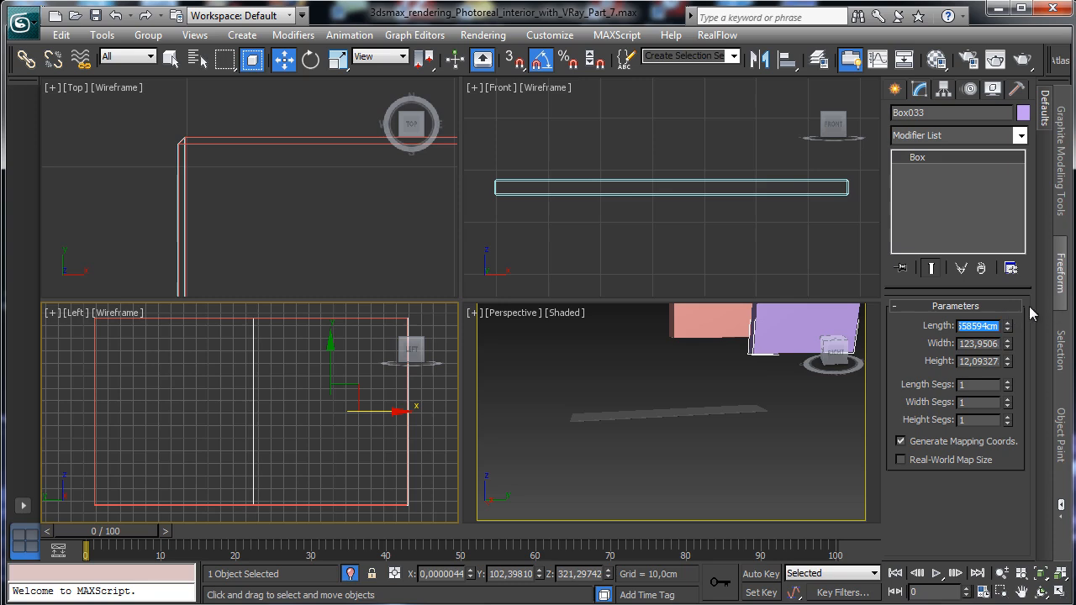
{"action": "key", "text": "Tab"}
{"action": "type", "text": "125"}
{"action": "key", "text": "Return"}
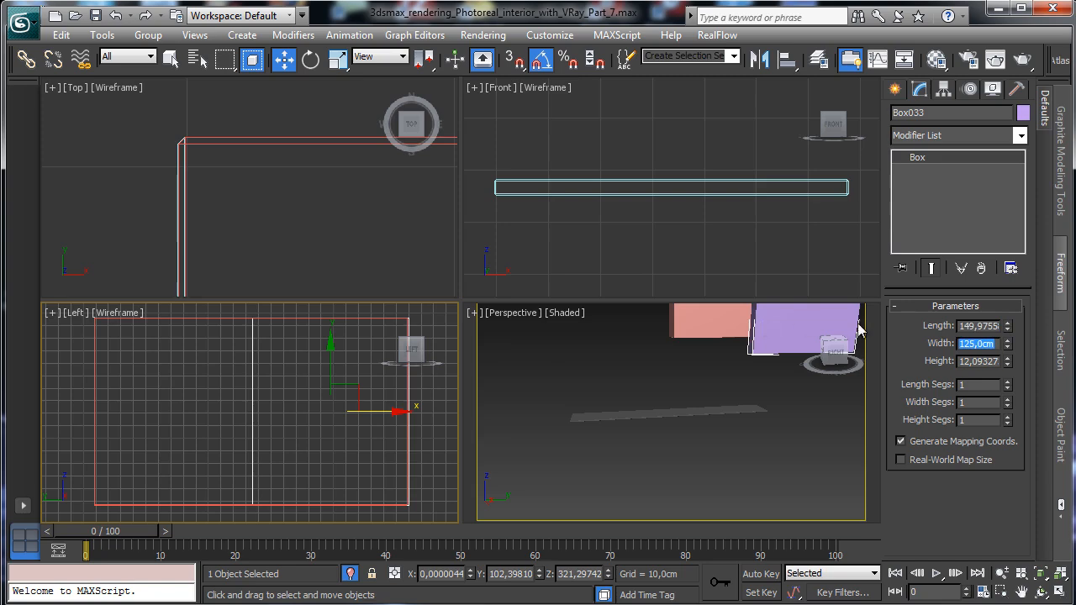
{"action": "double_click", "coordinate": [981, 325]}
{"action": "type", "text": "150"}
{"action": "key", "text": "Return"}
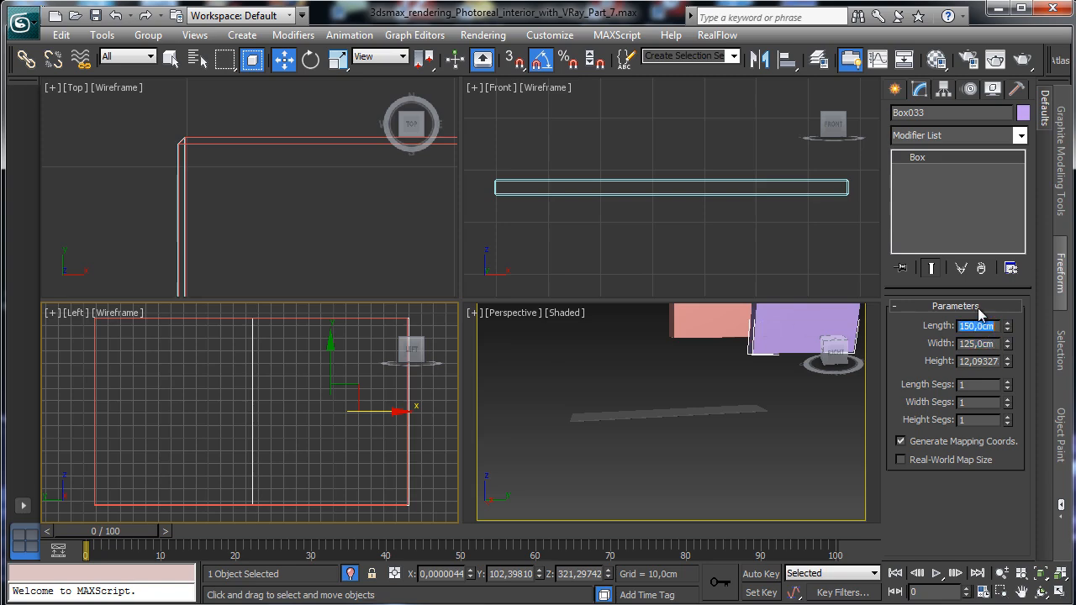
{"action": "double_click", "coordinate": [972, 362]}
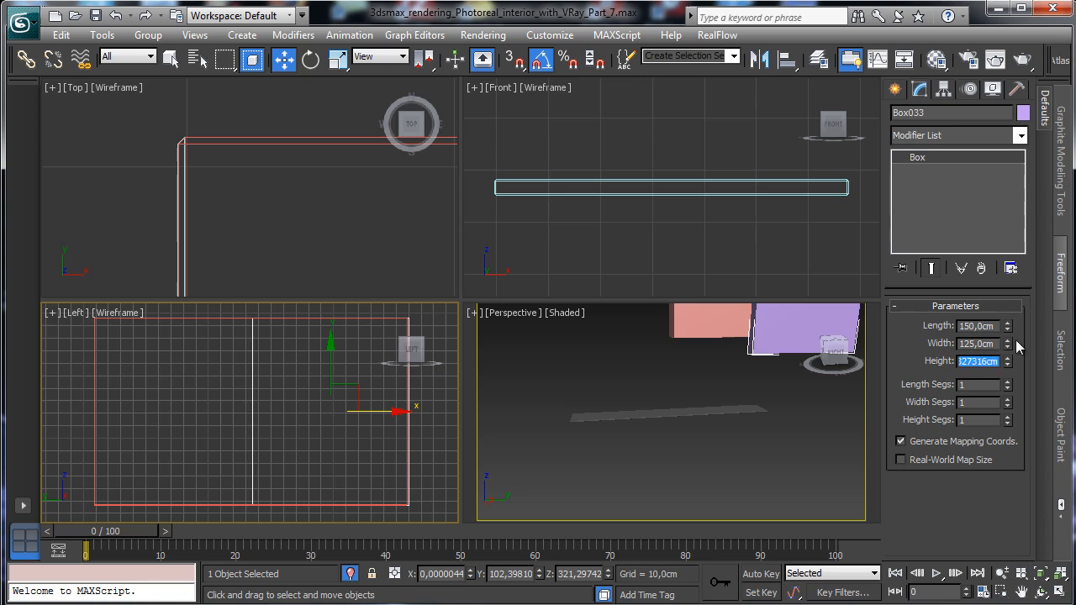
{"action": "type", "text": "2,5"}
{"action": "key", "text": "Return"}
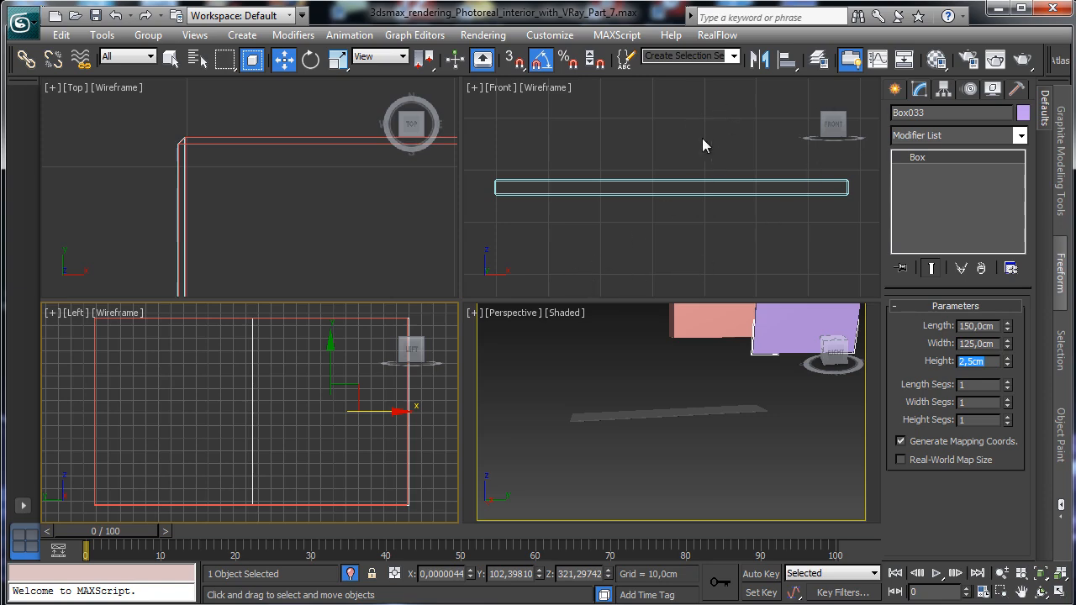
Move the thin panel in front of the raised box, over one half of its face, at about X -427 and Y 229 cm.
{"action": "right_click", "coordinate": [647, 223]}
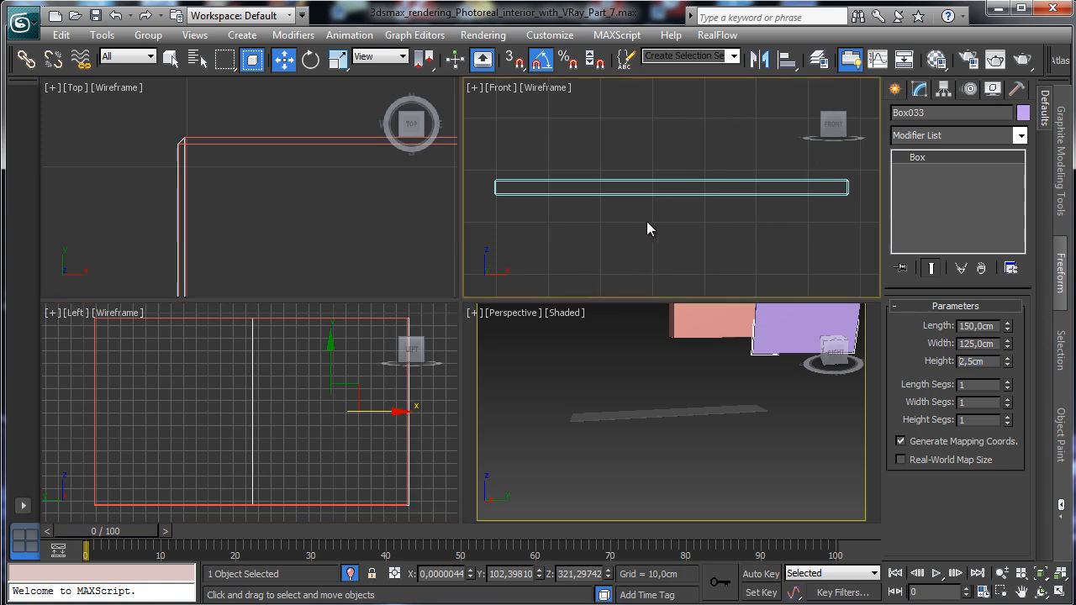
{"action": "left_click", "coordinate": [1040, 574]}
{"action": "right_click", "coordinate": [333, 248]}
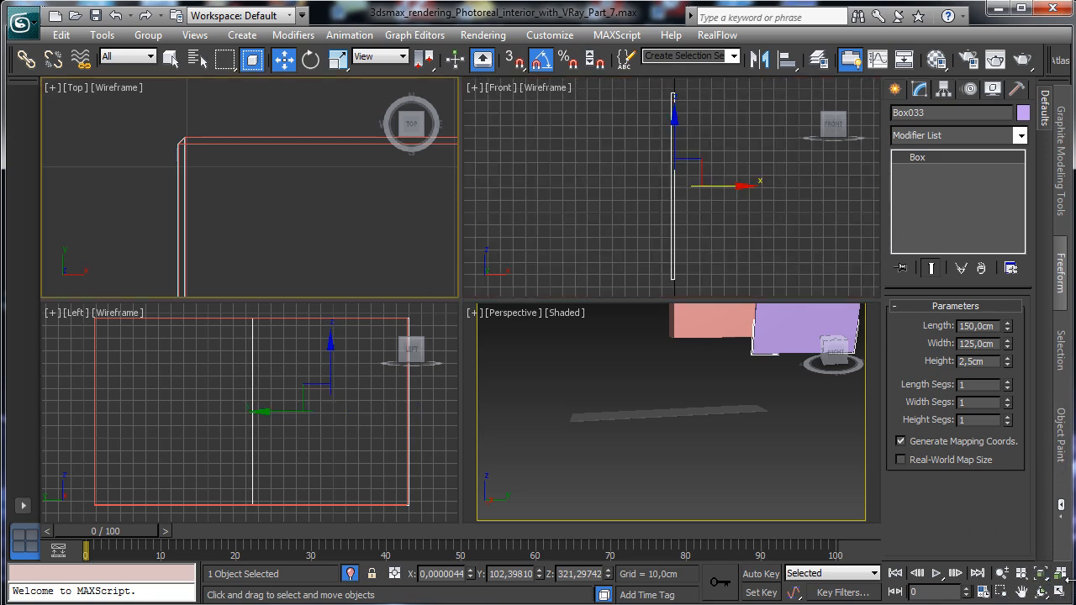
{"action": "left_click", "coordinate": [1039, 574]}
{"action": "left_click_drag", "start_coordinate": [302, 187], "coordinate": [115, 193]}
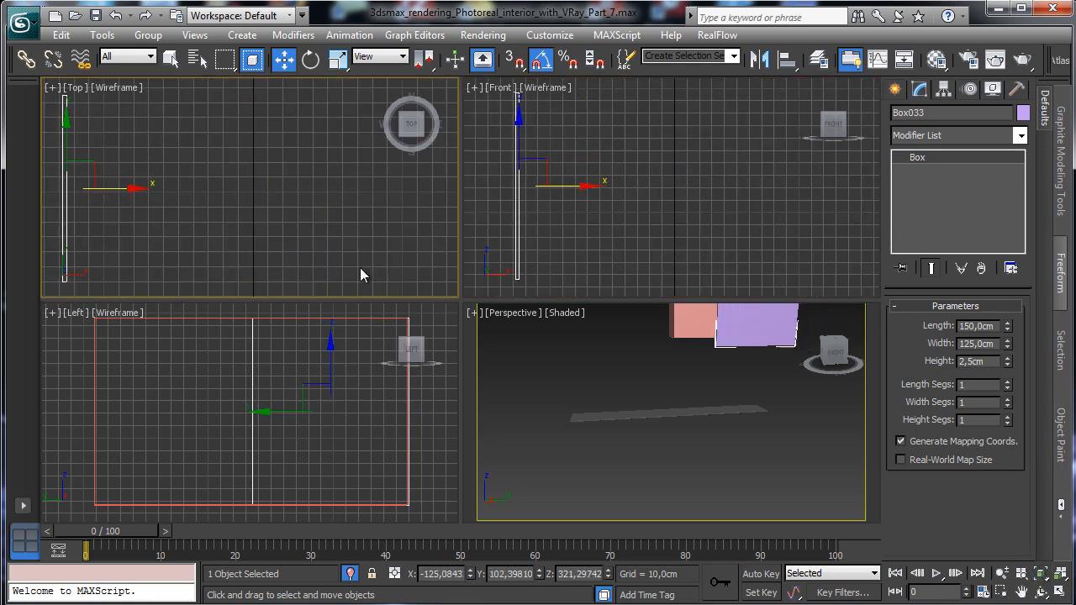
{"action": "left_click", "coordinate": [1040, 574]}
{"action": "left_click", "coordinate": [1002, 572]}
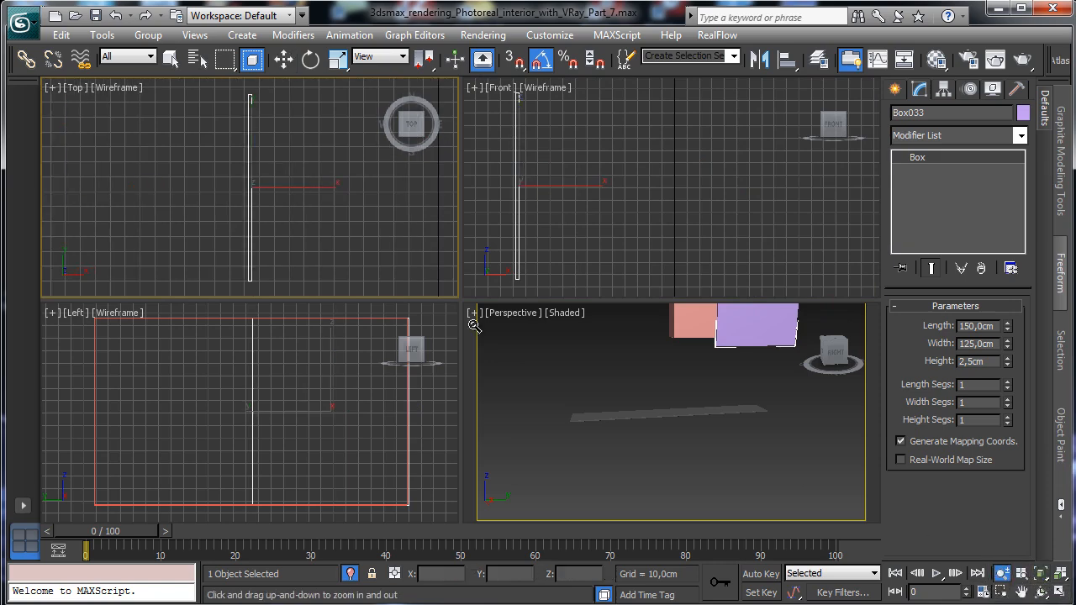
{"action": "left_click_drag", "start_coordinate": [313, 211], "coordinate": [327, 310]}
{"action": "left_click", "coordinate": [283, 61]}
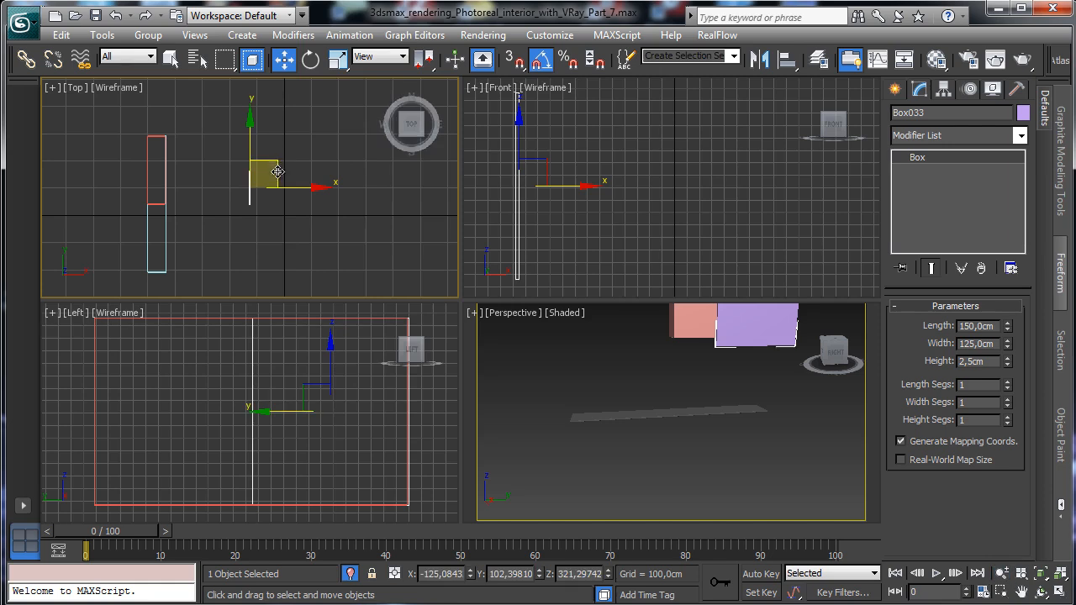
{"action": "right_click", "coordinate": [276, 165]}
{"action": "left_click", "coordinate": [276, 165]}
{"action": "left_click_drag", "start_coordinate": [276, 165], "coordinate": [191, 136]}
{"action": "right_click", "coordinate": [314, 407]}
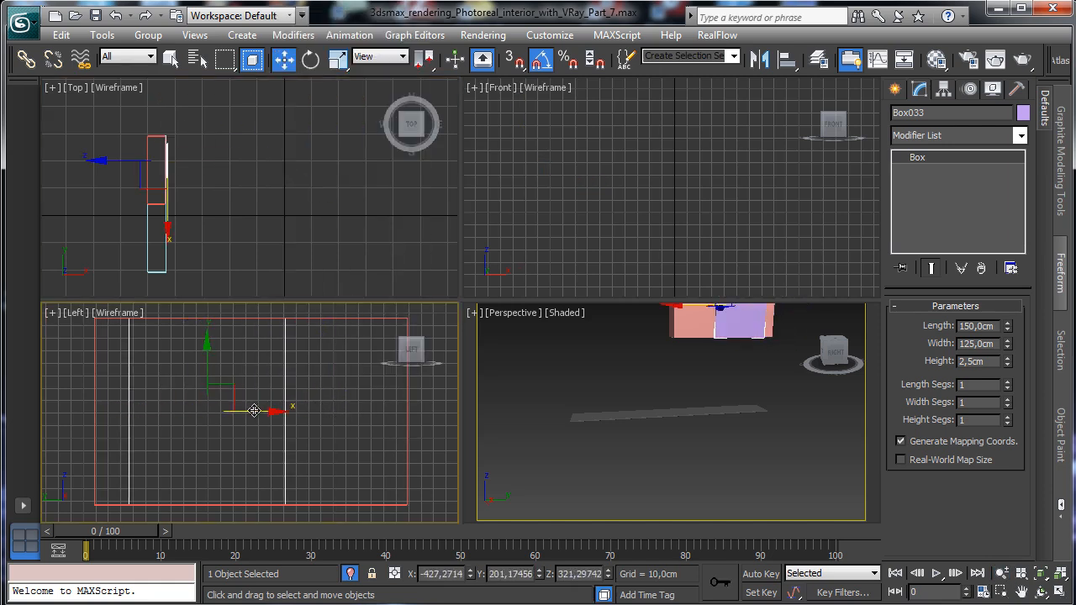
{"action": "left_click_drag", "start_coordinate": [252, 409], "coordinate": [218, 410]}
Examine the panel edge-on against the box in the Perspective view and set its height to 3 cm.
{"action": "right_click", "coordinate": [758, 442]}
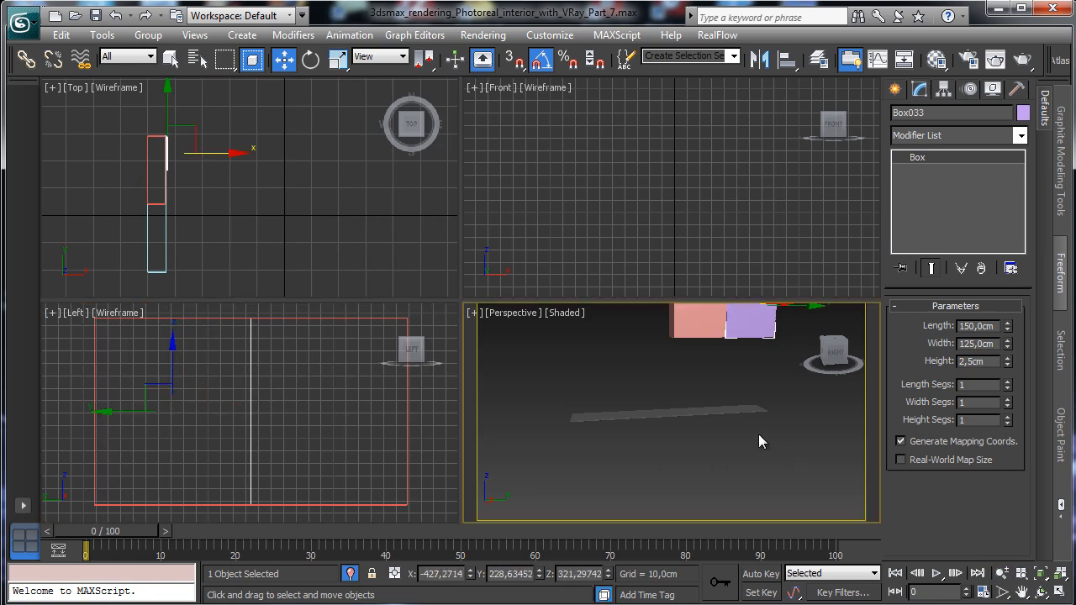
{"action": "left_click", "coordinate": [1039, 574]}
{"action": "left_click", "coordinate": [1041, 592]}
{"action": "left_click_drag", "start_coordinate": [631, 428], "coordinate": [749, 449]}
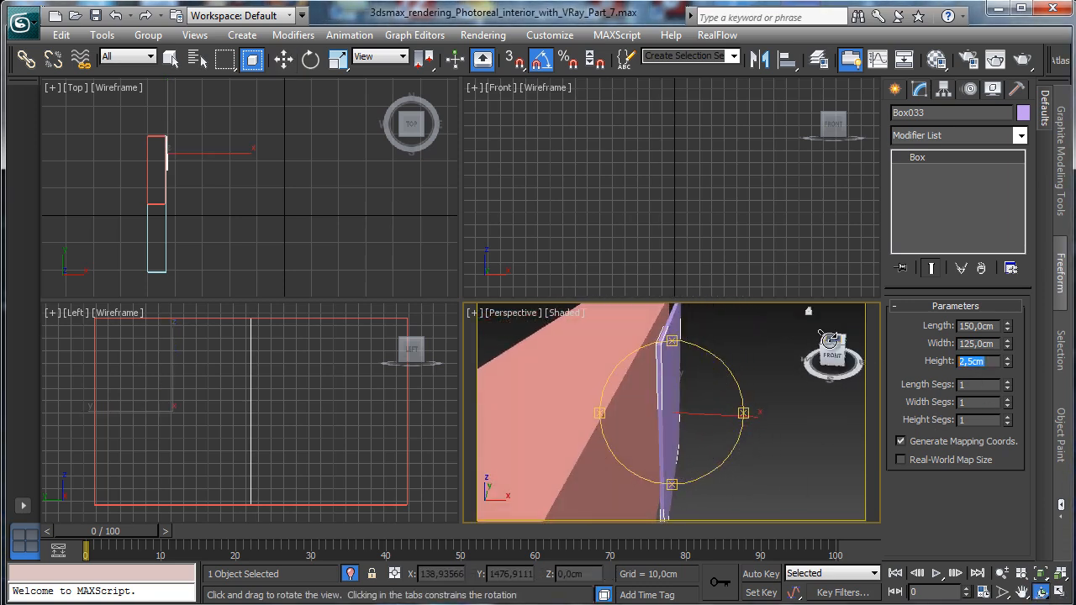
{"action": "type", "text": "3"}
{"action": "key", "text": "Return"}
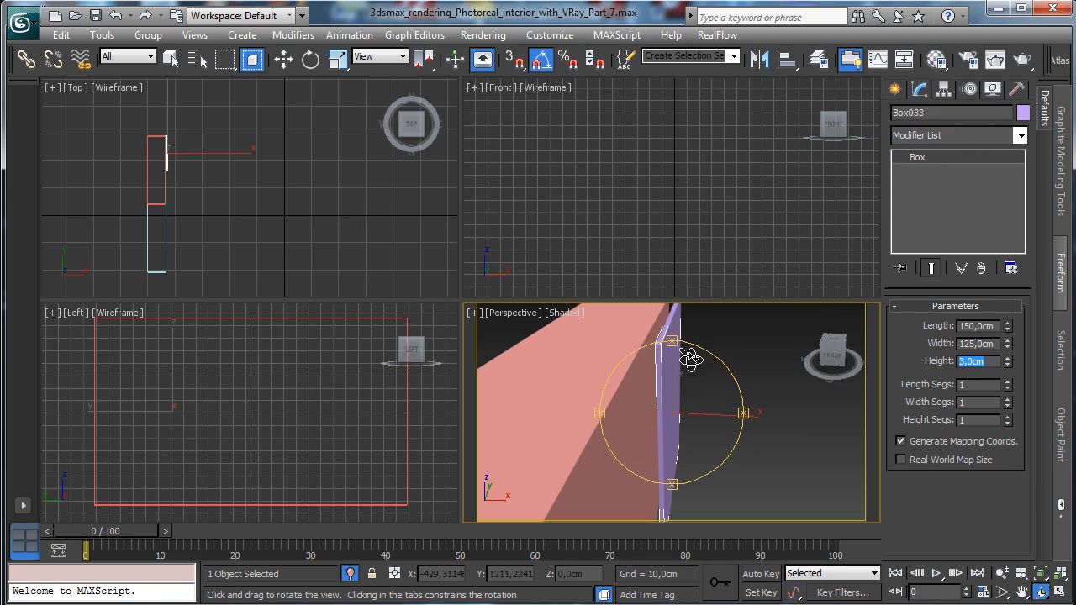
Convert the thin door panel to an Editable Poly.
{"action": "key", "text": "w"}
{"action": "right_click", "coordinate": [663, 397]}
{"action": "mouse_move", "coordinate": [777, 546]}
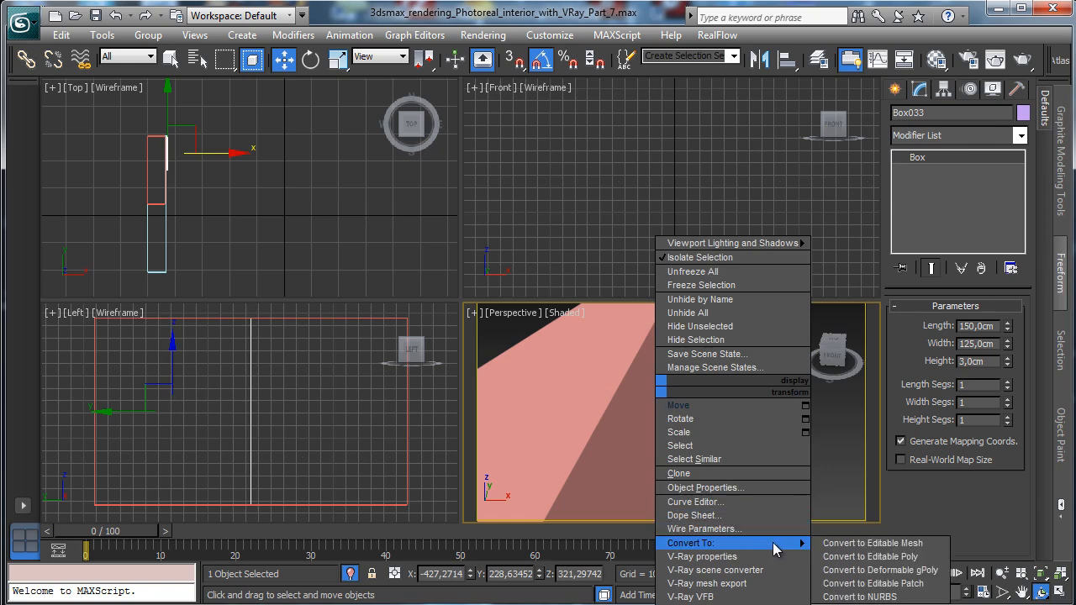
{"action": "left_click", "coordinate": [914, 546]}
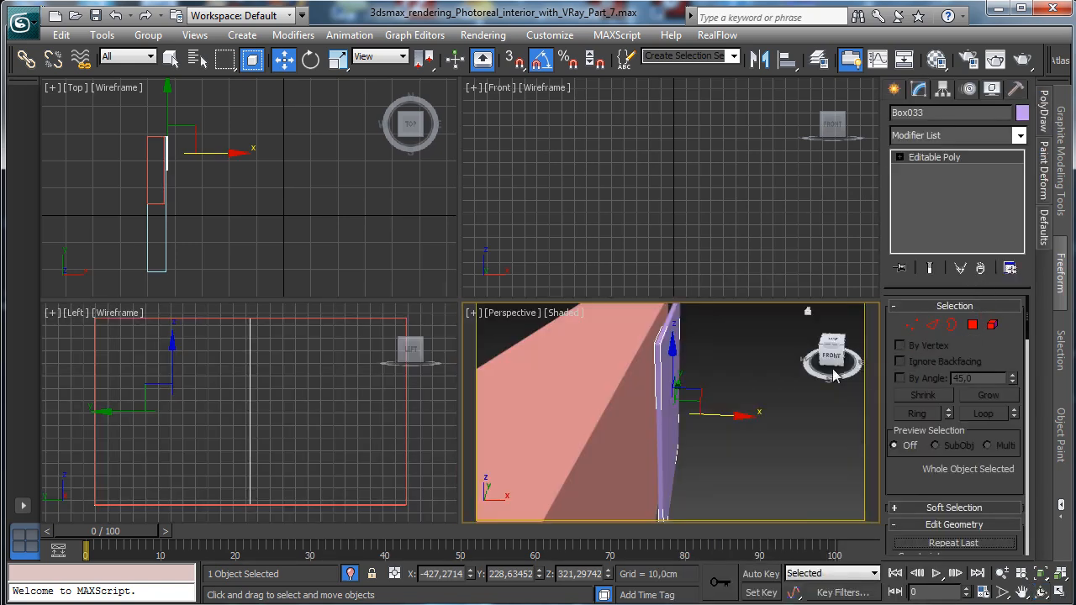
Chamfer all edges of the door panel by 0.25 cm and leave edge editing.
{"action": "left_click", "coordinate": [932, 326]}
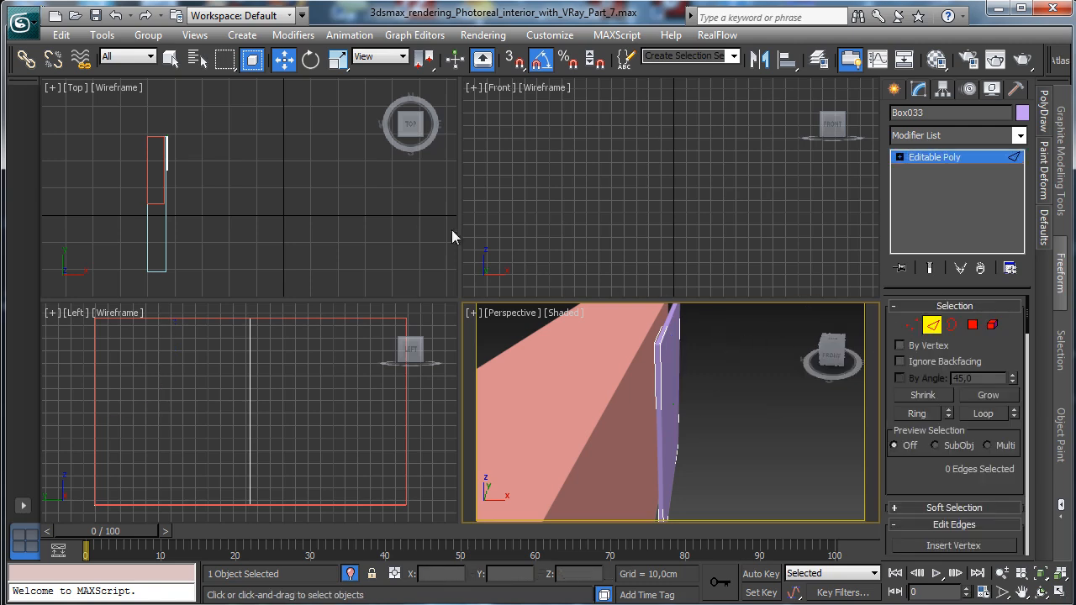
{"action": "left_click_drag", "start_coordinate": [128, 118], "coordinate": [205, 193]}
{"action": "scroll", "coordinate": [937, 402], "scroll_direction": "down", "scroll_amount": 4}
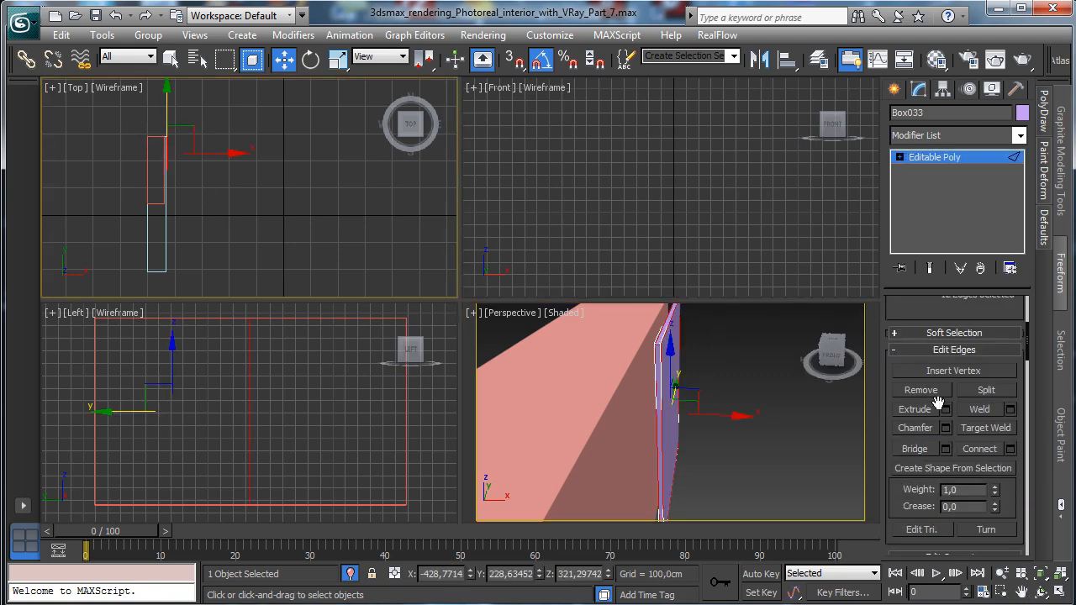
{"action": "left_click", "coordinate": [944, 428]}
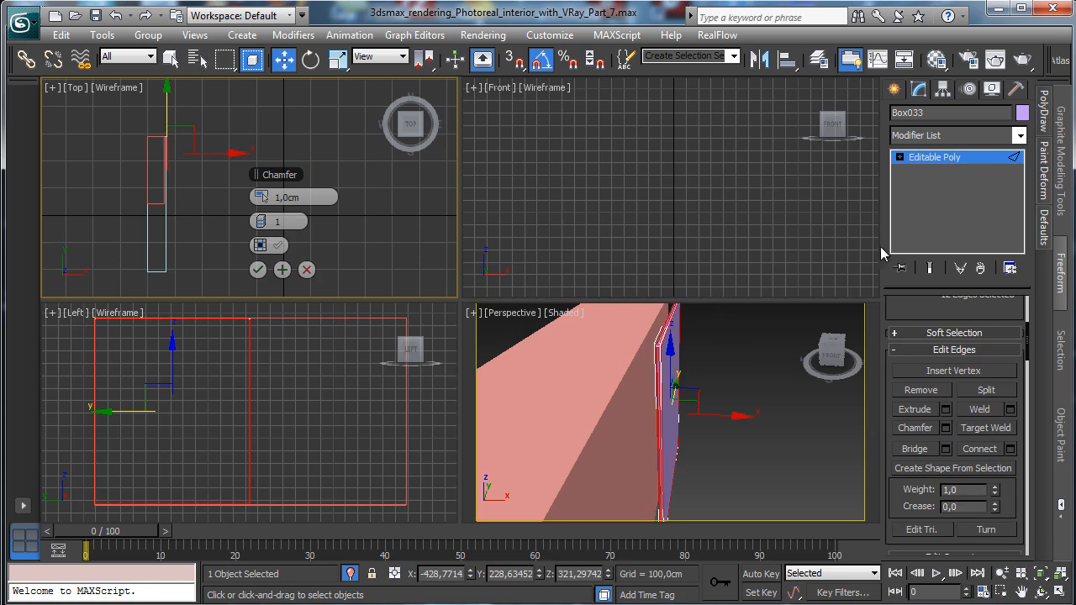
{"action": "type", "text": "0,"}
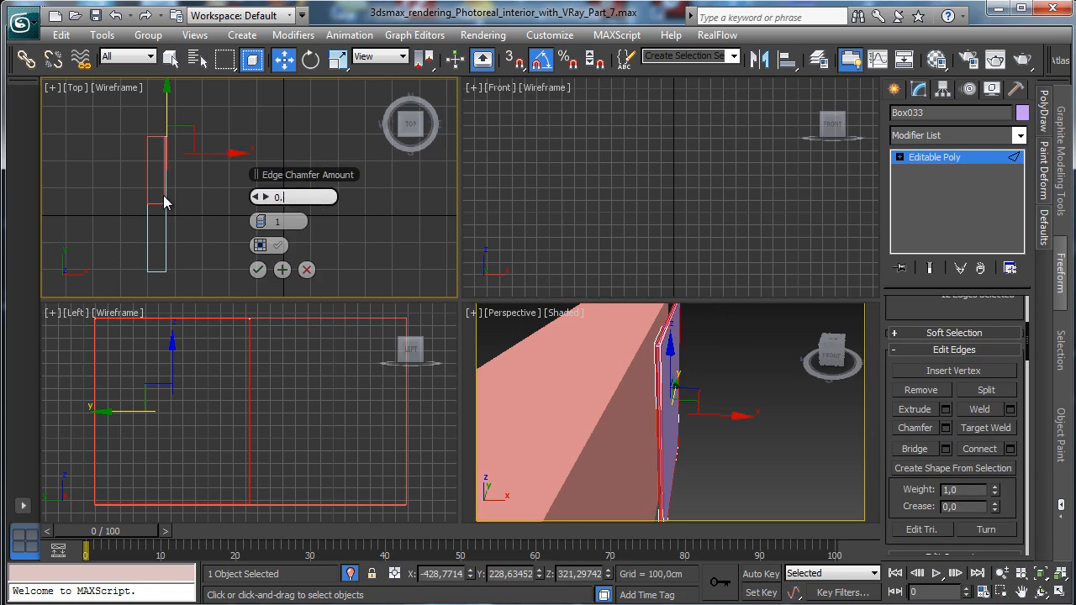
{"action": "type", "text": "25"}
{"action": "key", "text": "Return"}
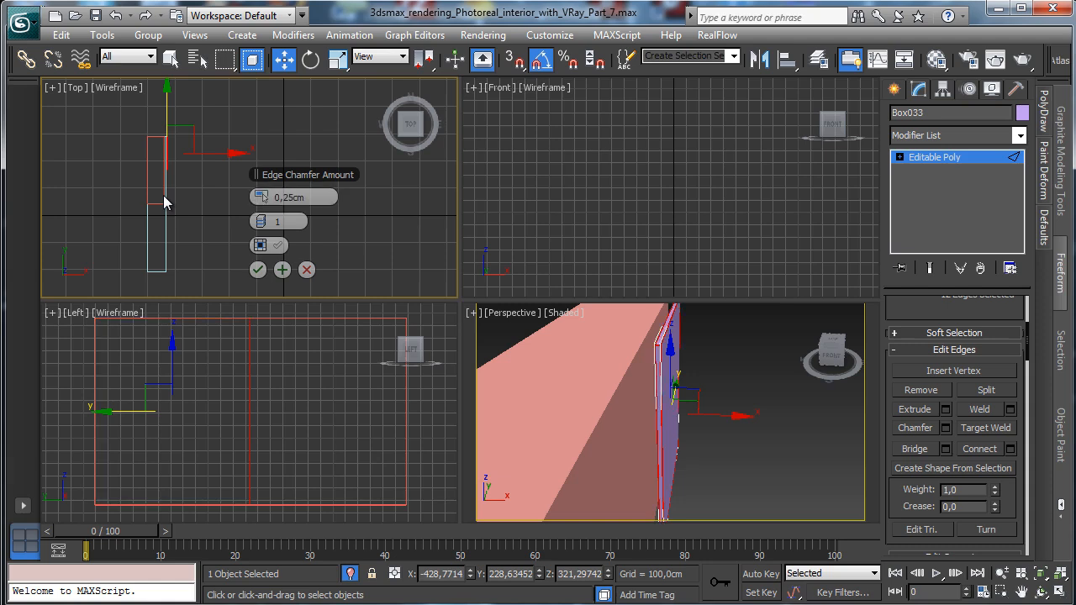
{"action": "left_click", "coordinate": [258, 270]}
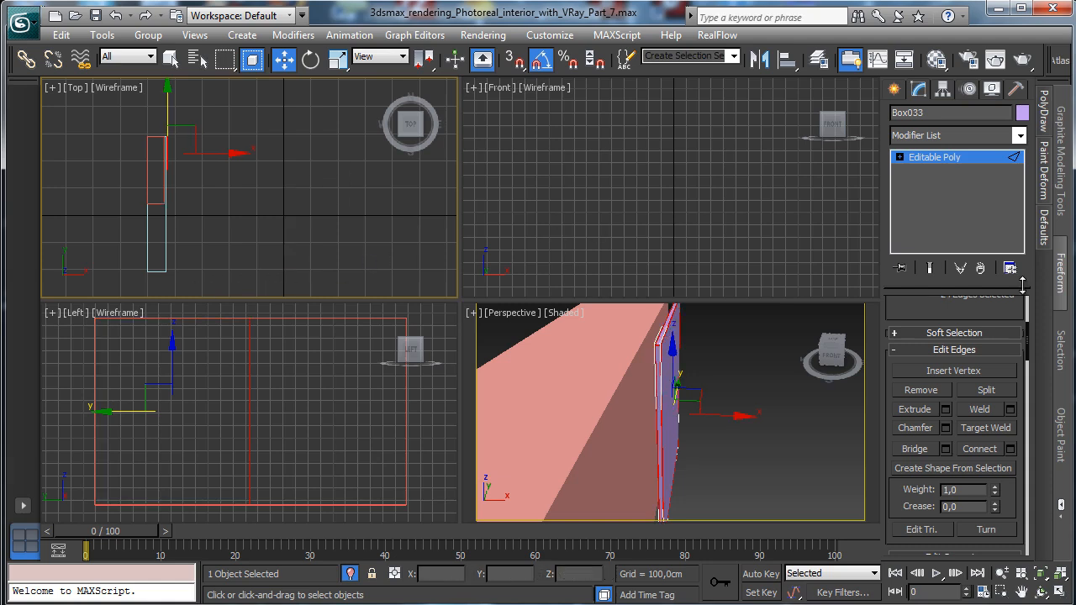
{"action": "left_click", "coordinate": [926, 158]}
Delete the front polygon of the cabinet body behind the door panel and leave polygon editing.
{"action": "left_click", "coordinate": [636, 397]}
{"action": "left_click", "coordinate": [974, 326]}
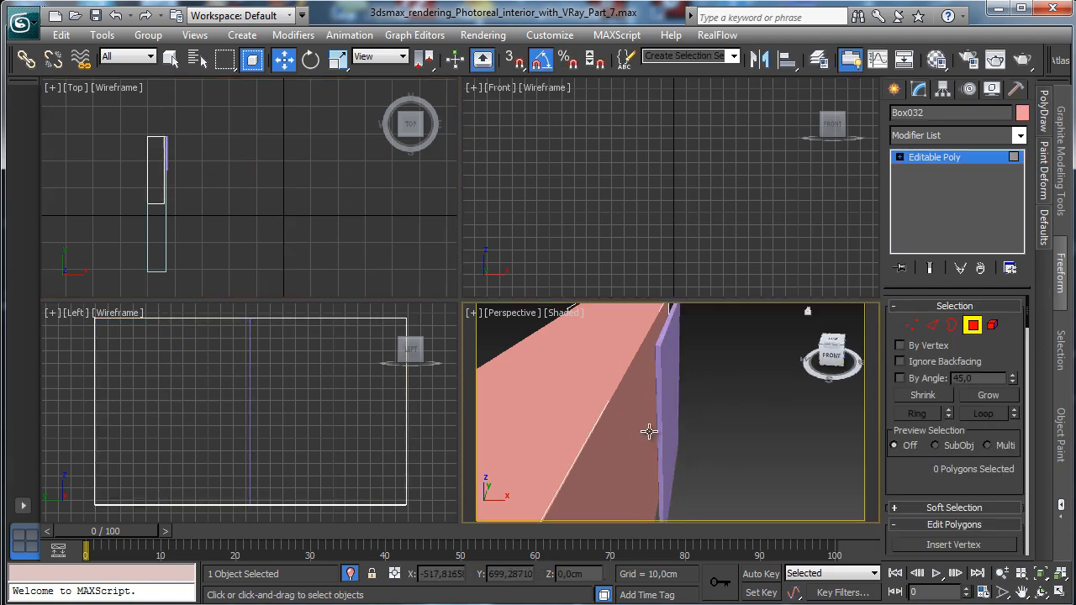
{"action": "left_click", "coordinate": [649, 432]}
{"action": "key", "text": "Delete"}
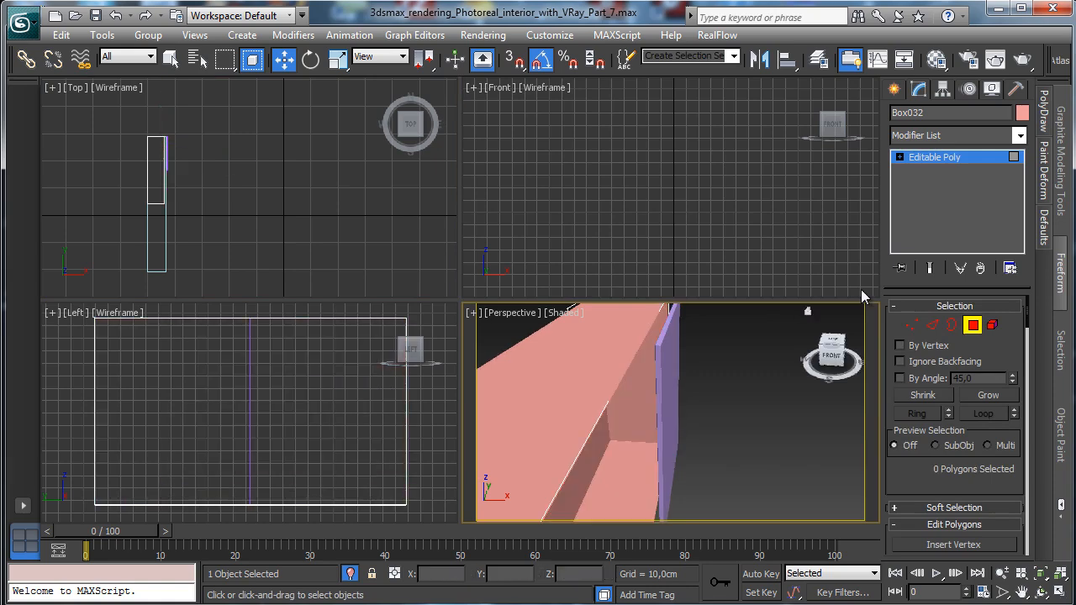
{"action": "left_click", "coordinate": [972, 327]}
Add a Shell modifier to the cabinet body with an inner amount of 2 cm and an outer amount of 0 cm.
{"action": "left_click", "coordinate": [1019, 136]}
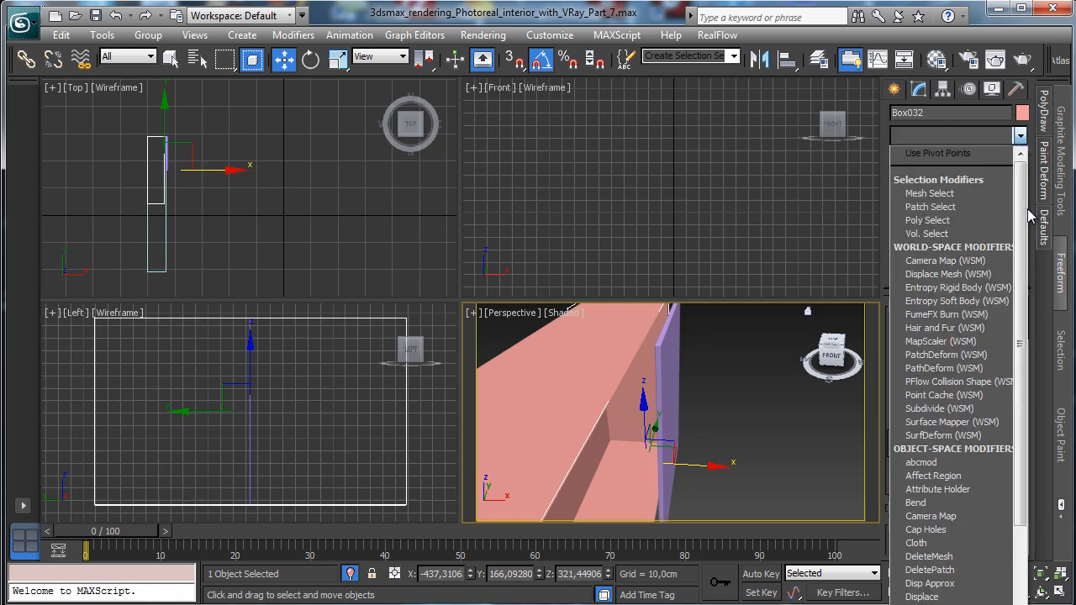
{"action": "scroll", "coordinate": [949, 353], "scroll_direction": "down", "scroll_amount": 10}
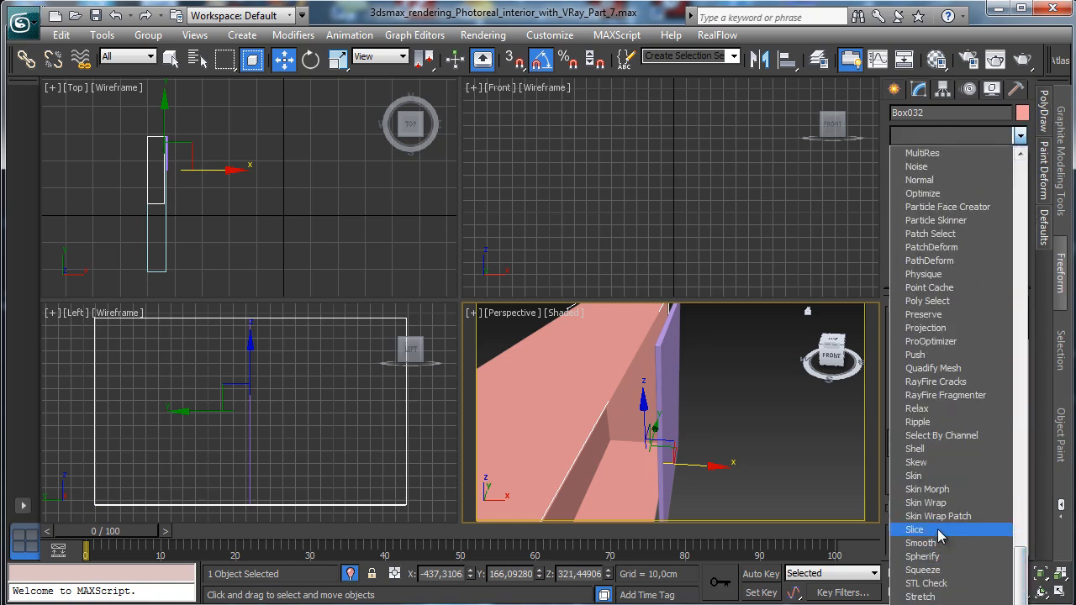
{"action": "left_click", "coordinate": [937, 449]}
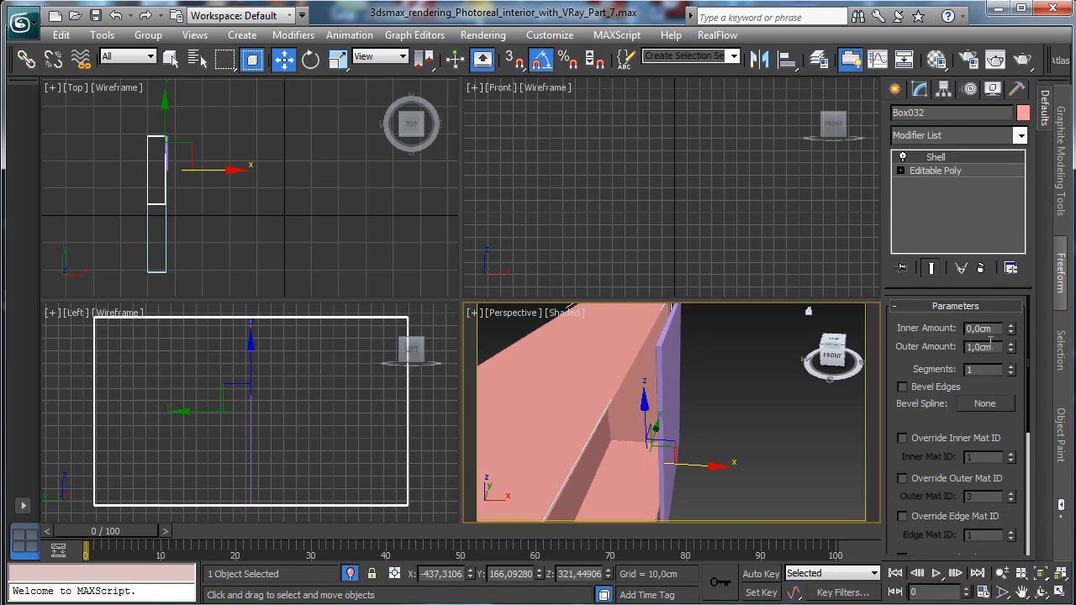
{"action": "left_click_drag", "start_coordinate": [983, 330], "coordinate": [959, 326]}
{"action": "key", "text": "Return"}
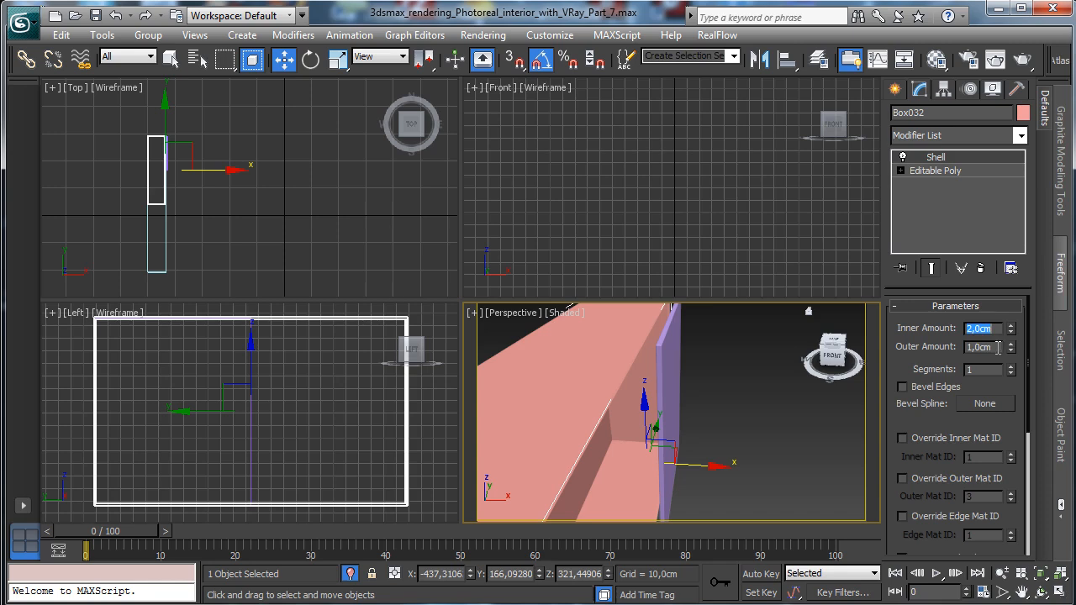
{"action": "double_click", "coordinate": [997, 347]}
{"action": "type", "text": "0"}
{"action": "key", "text": "Return"}
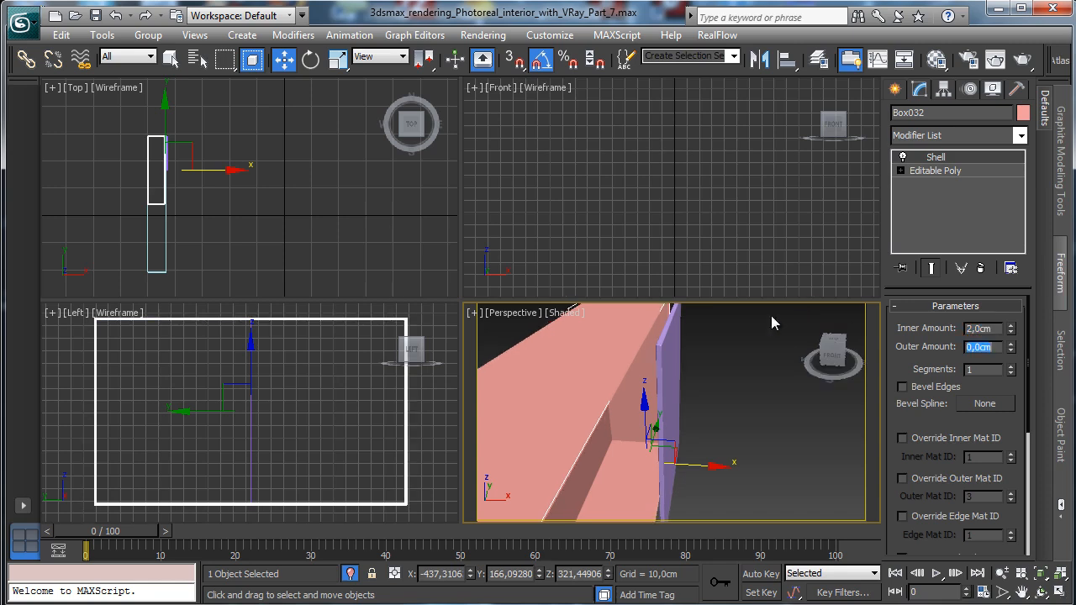
Move the door panel about 6.84 cm back along X in the Top view so it sits against the cabinet body's front edge.
{"action": "left_click", "coordinate": [667, 353]}
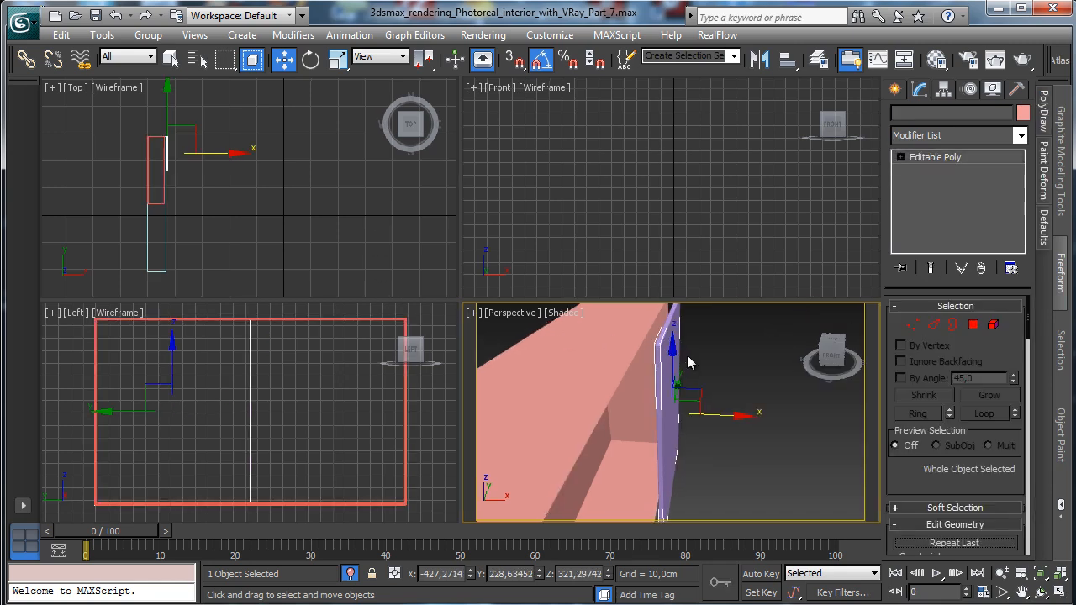
{"action": "right_click", "coordinate": [211, 217]}
{"action": "left_click", "coordinate": [1003, 593]}
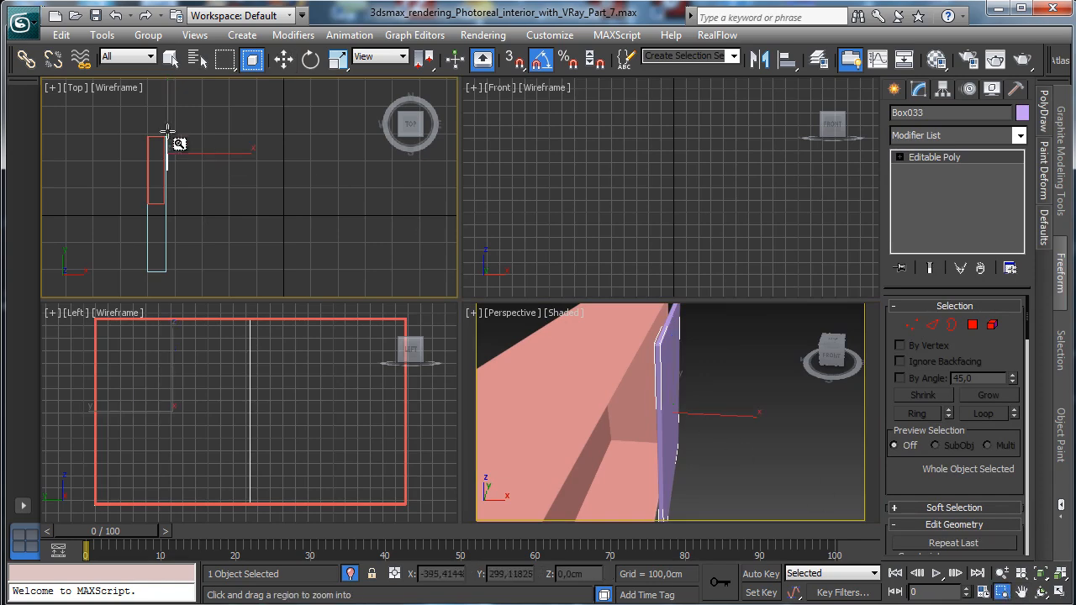
{"action": "left_click_drag", "start_coordinate": [167, 131], "coordinate": [198, 190]}
{"action": "left_click_drag", "start_coordinate": [253, 144], "coordinate": [304, 246]}
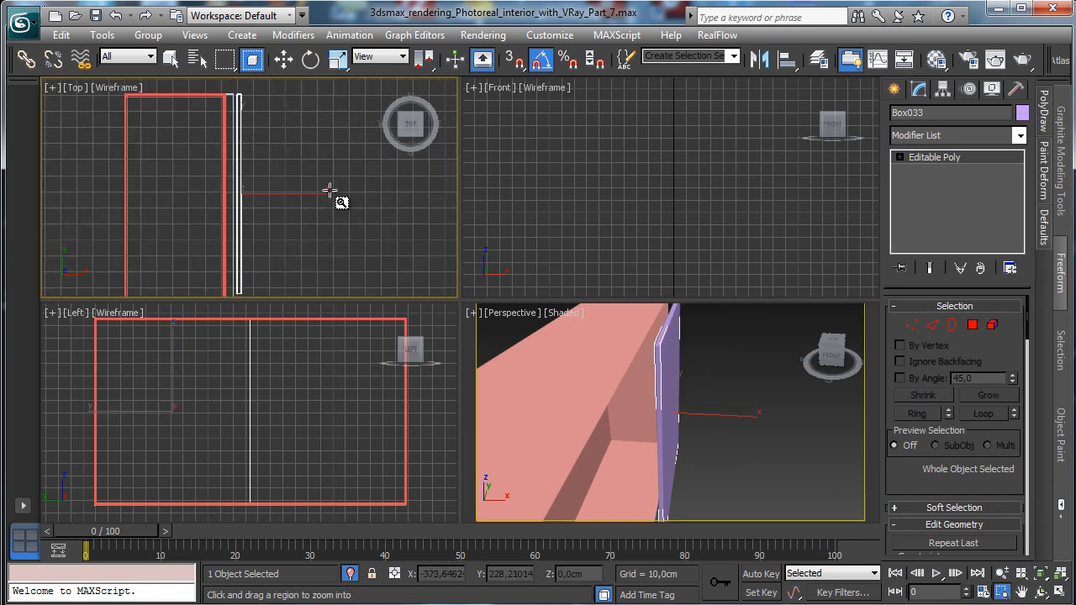
{"action": "left_click_drag", "start_coordinate": [213, 85], "coordinate": [319, 180]}
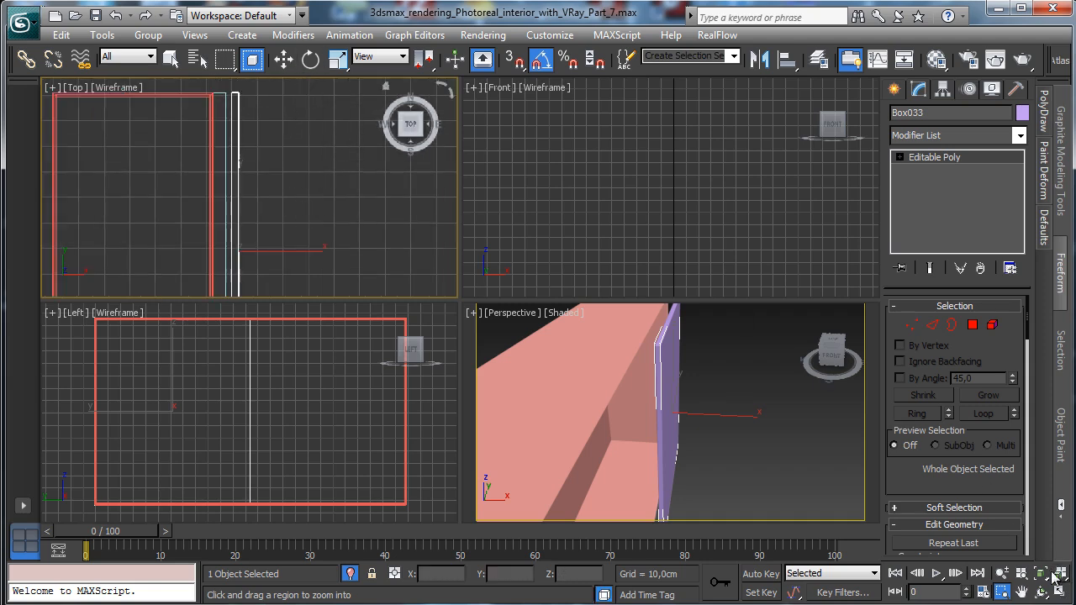
{"action": "key", "text": "alt+w"}
{"action": "key", "text": "w"}
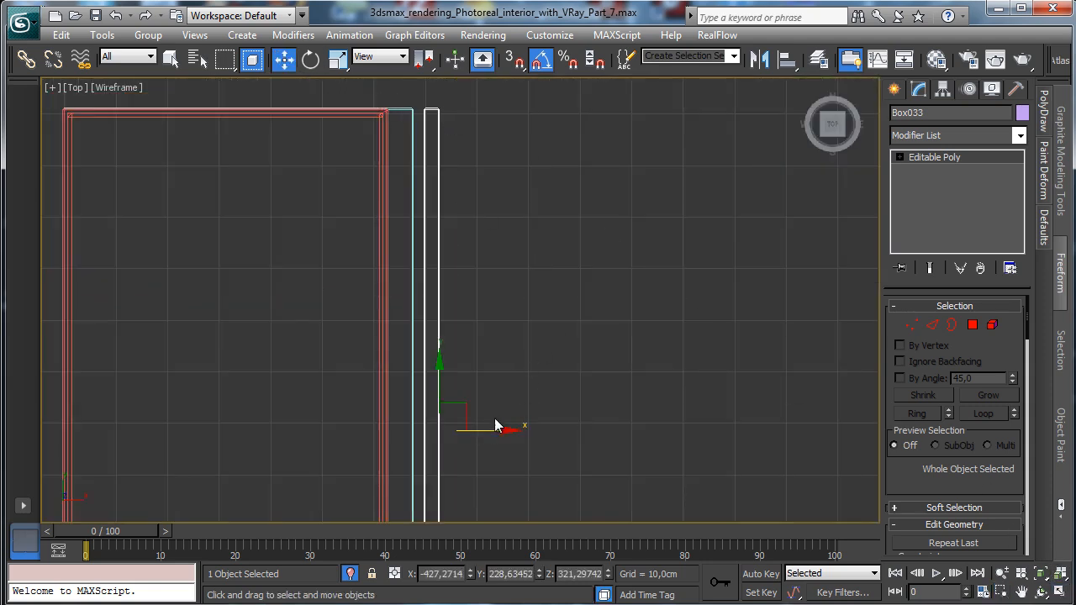
{"action": "left_click_drag", "start_coordinate": [495, 426], "coordinate": [454, 428]}
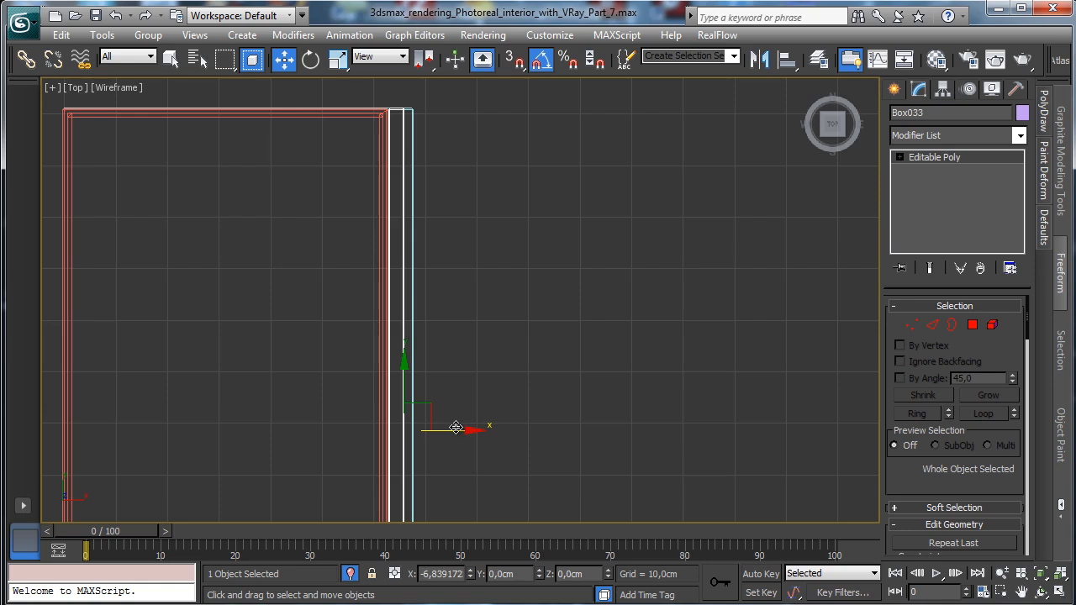
{"action": "left_click", "coordinate": [1058, 594]}
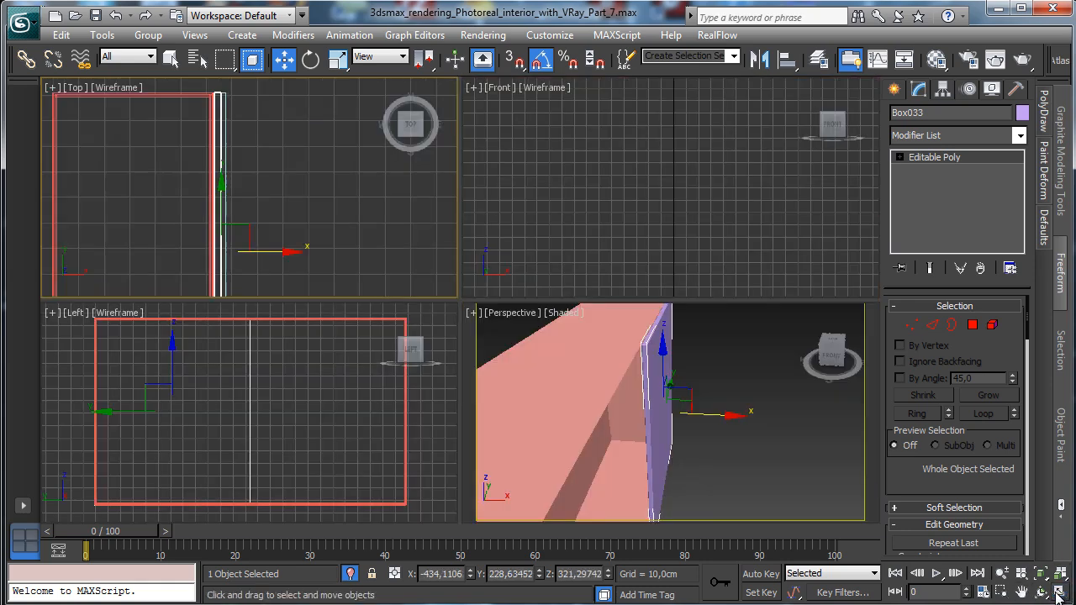
Clone the door panel as one instance in the Left view and place it over the cabinet's other half, at about Y 103.95 cm.
{"action": "left_click", "coordinate": [652, 411]}
{"action": "left_click", "coordinate": [1040, 593]}
{"action": "left_click_drag", "start_coordinate": [676, 413], "coordinate": [620, 402]}
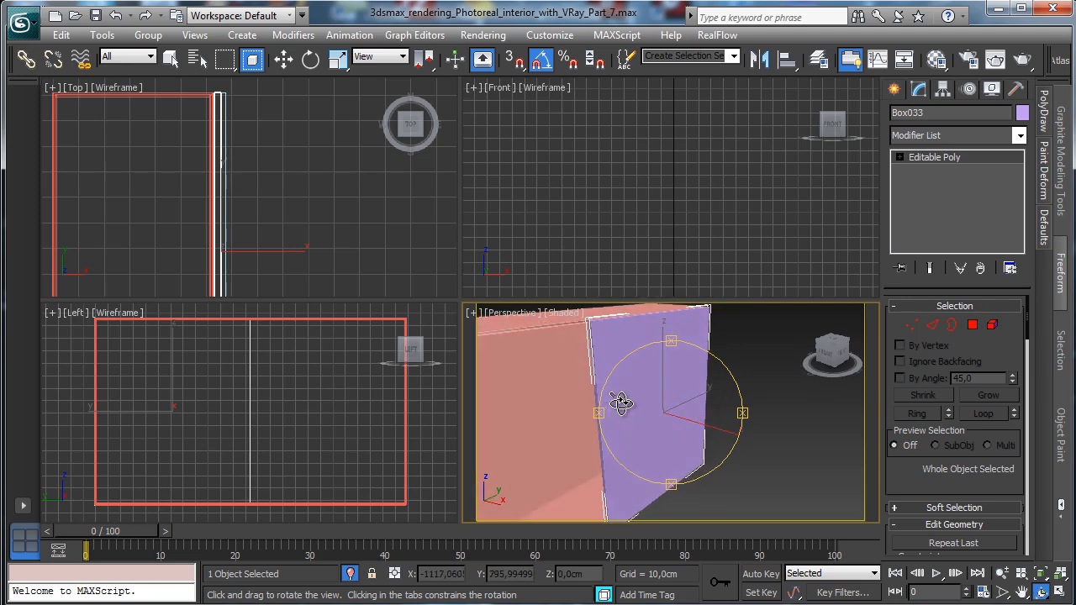
{"action": "left_click", "coordinate": [284, 59]}
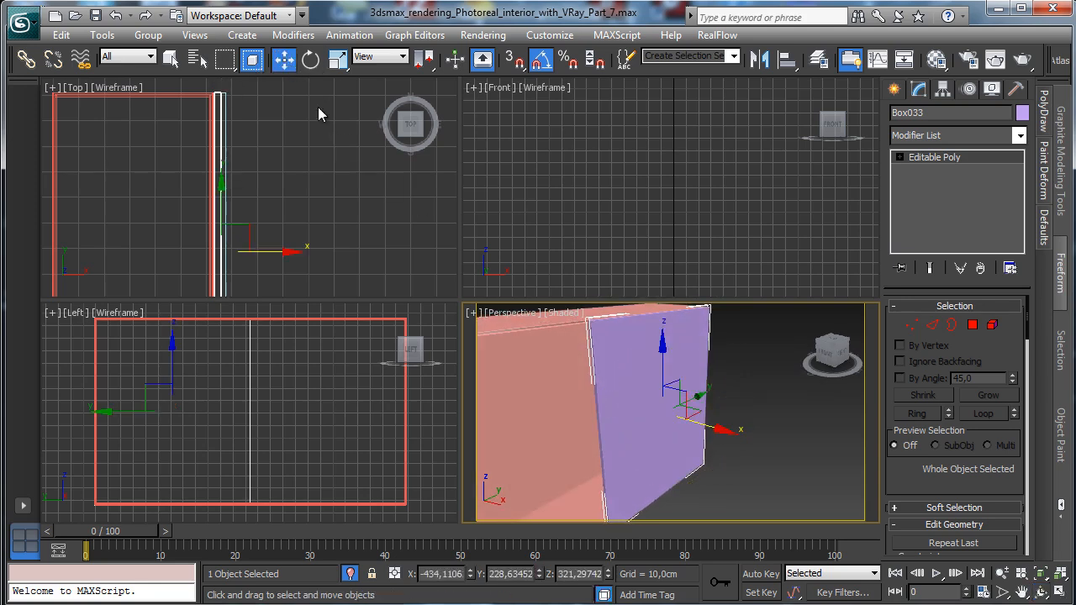
{"action": "left_click", "coordinate": [288, 322]}
{"action": "left_click_drag", "start_coordinate": [222, 410], "coordinate": [383, 412], "text": "shift"}
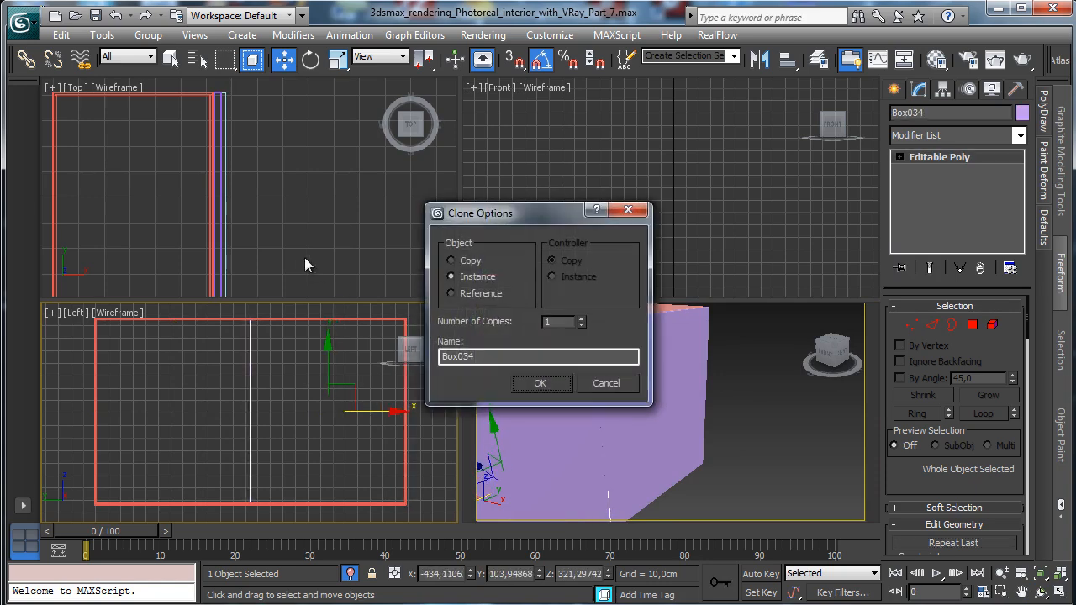
{"action": "key", "text": "Return"}
{"action": "right_click", "coordinate": [272, 255]}
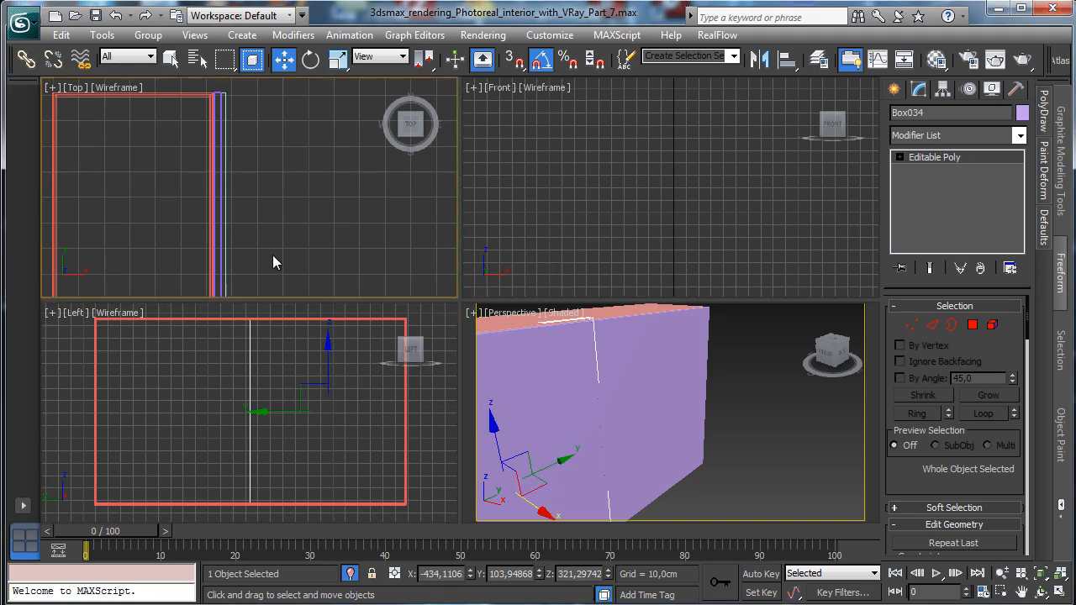
Move the cloned door along Y to about 103.64 cm with exact transform entry, lining up its end with the cabinet body's corner.
{"action": "left_click", "coordinate": [1039, 574]}
{"action": "left_click", "coordinate": [1003, 591]}
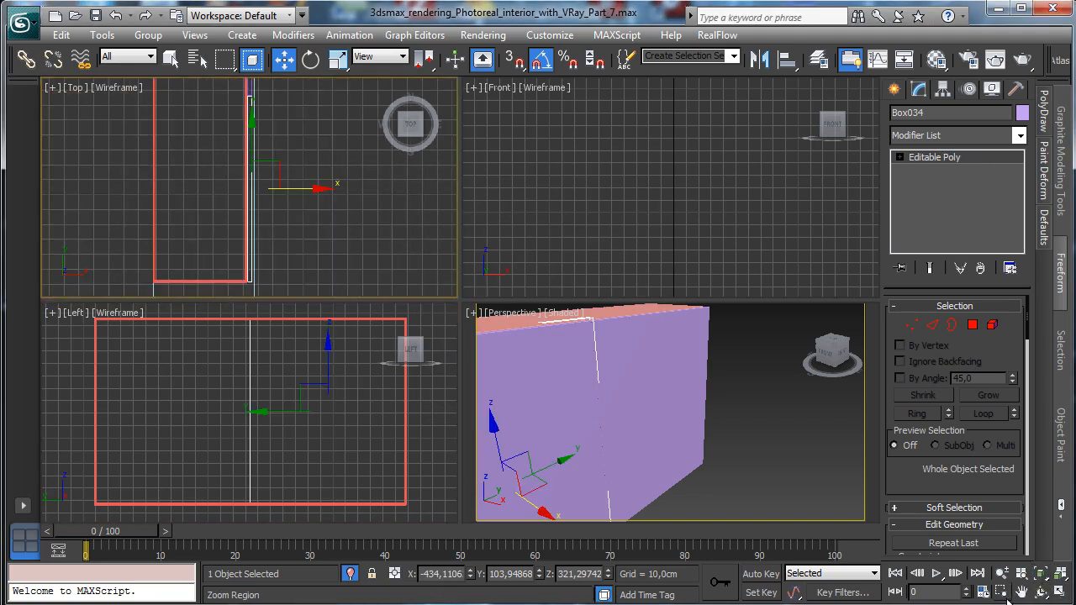
{"action": "left_click_drag", "start_coordinate": [237, 266], "coordinate": [273, 300]}
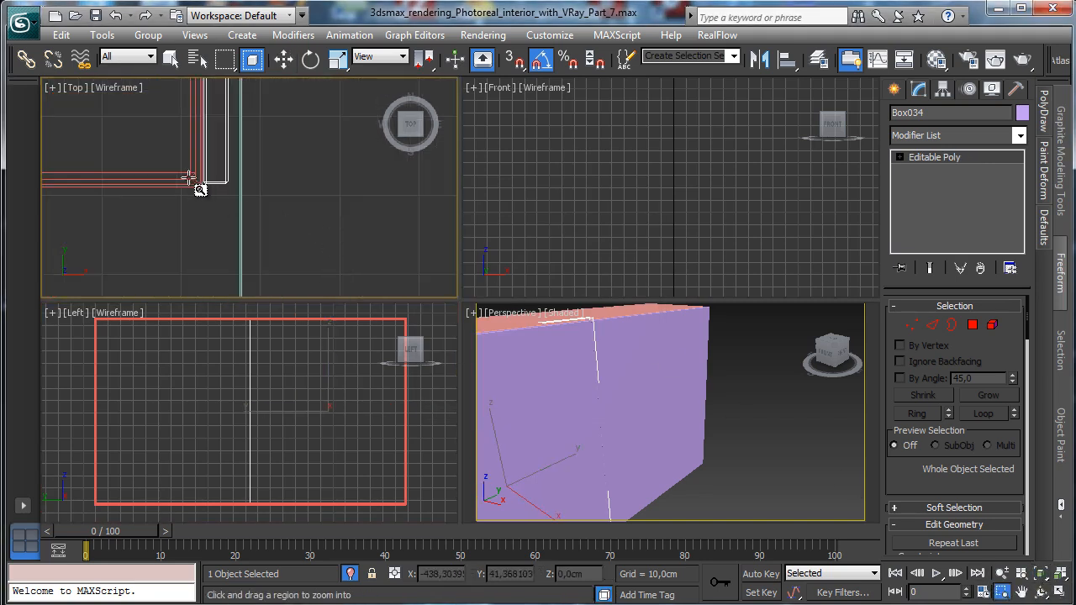
{"action": "left_click_drag", "start_coordinate": [159, 153], "coordinate": [267, 225]}
{"action": "left_click", "coordinate": [283, 58]}
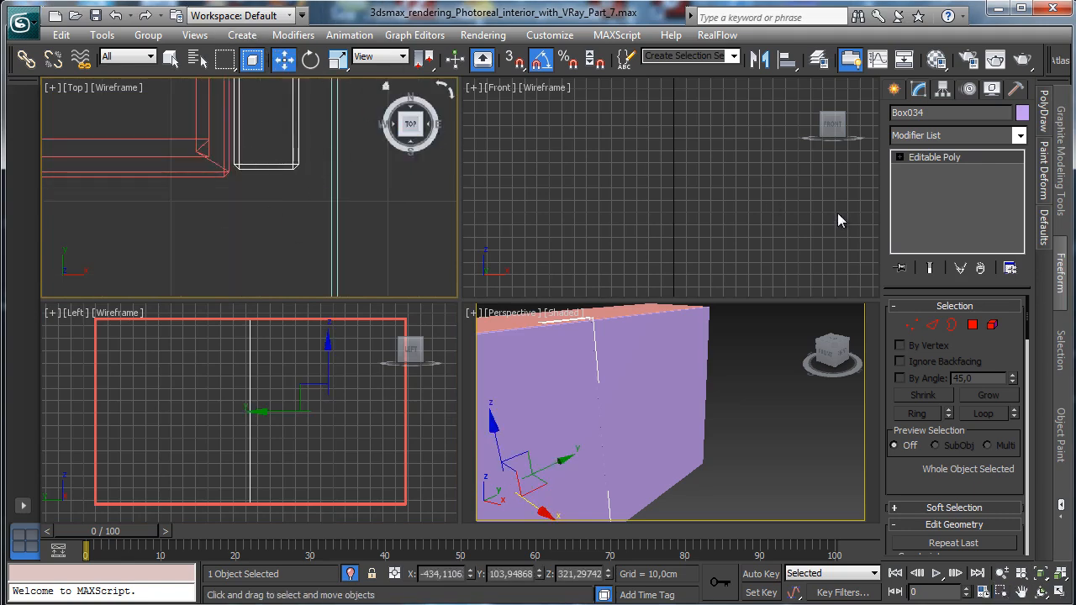
{"action": "right_click", "coordinate": [285, 59]}
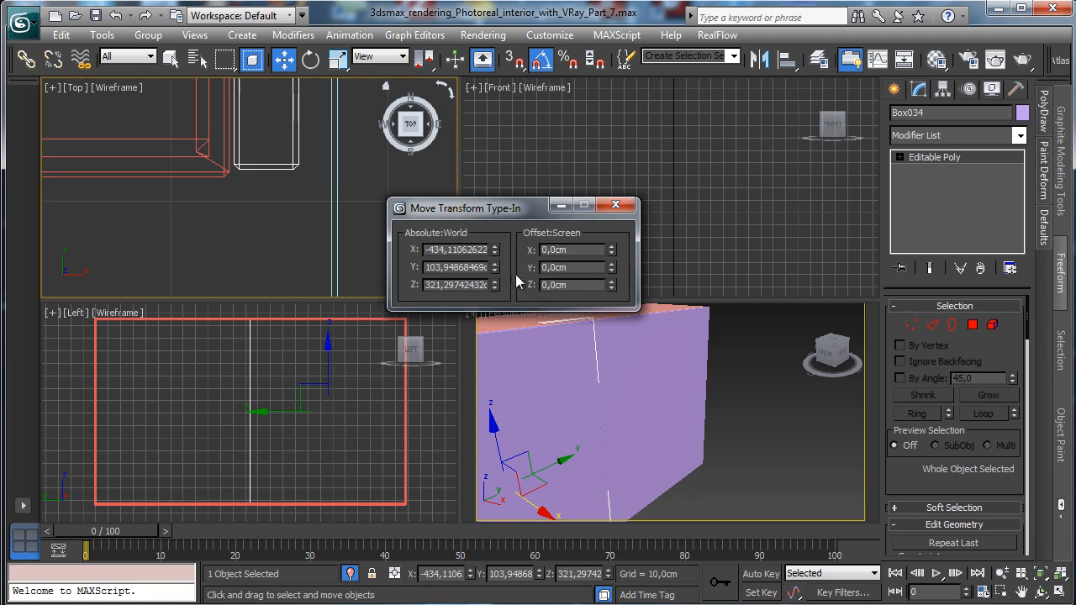
{"action": "left_click_drag", "start_coordinate": [493, 271], "coordinate": [495, 269]}
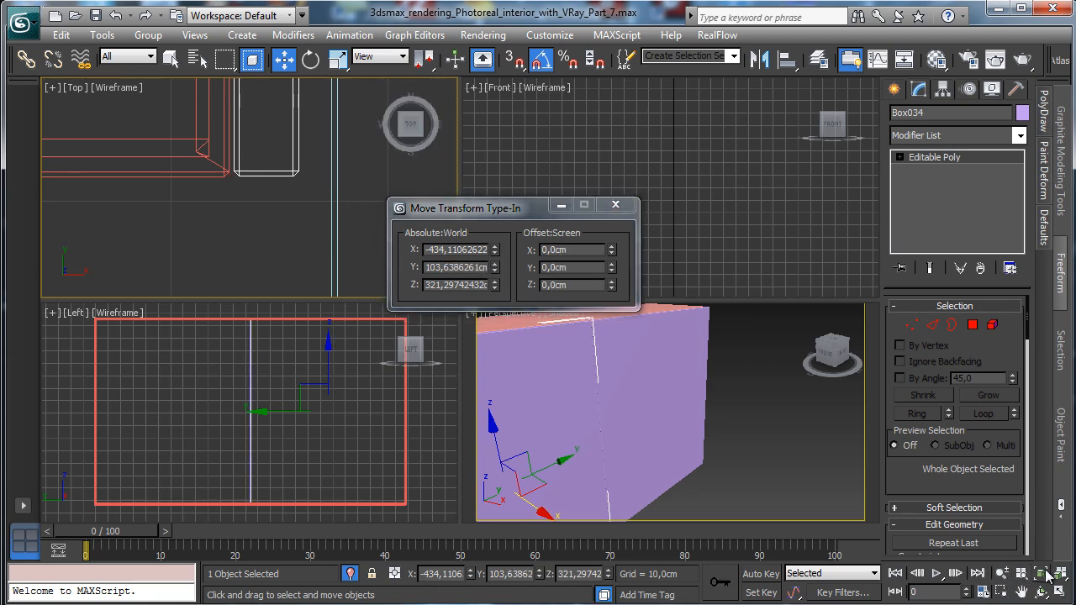
Pull the cloned door's end vertices at the joint between the doors slightly back along Y in the Top view, and leave vertex editing.
{"action": "left_click", "coordinate": [1000, 573]}
{"action": "left_click", "coordinate": [1002, 592]}
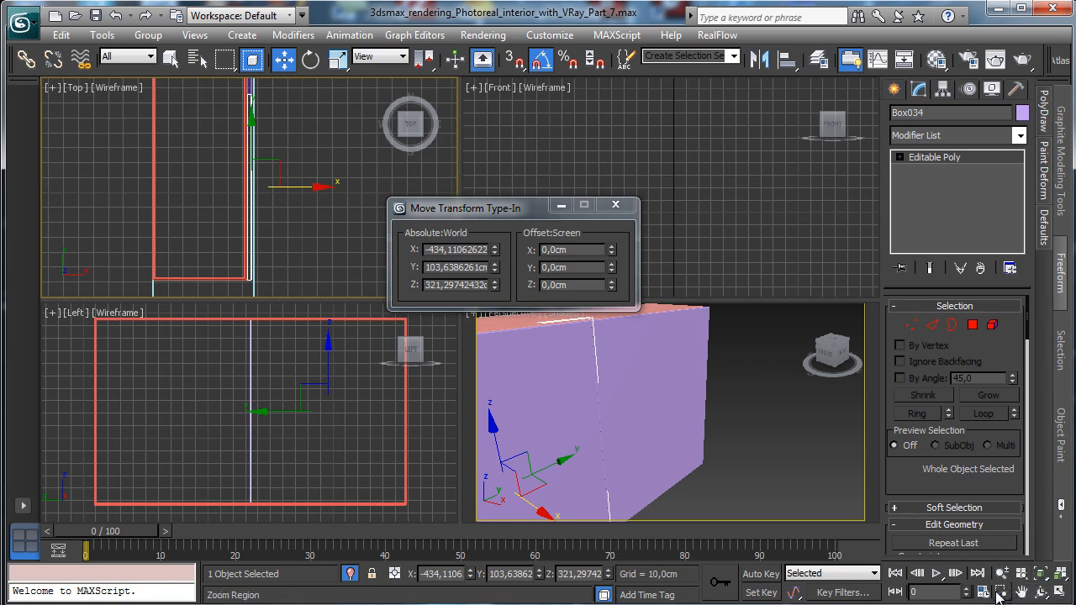
{"action": "left_click_drag", "start_coordinate": [241, 89], "coordinate": [276, 116]}
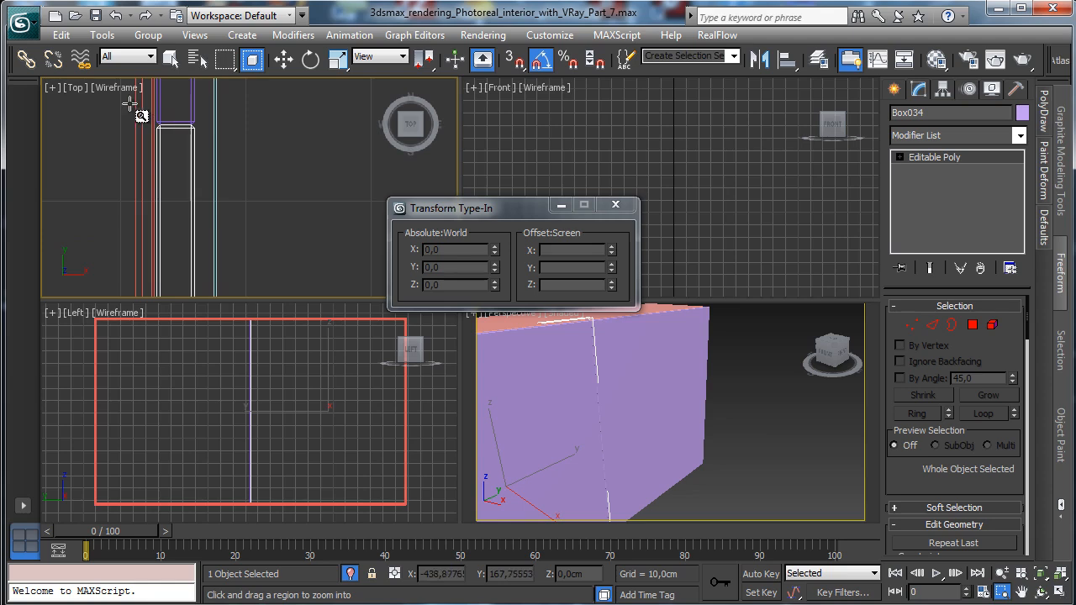
{"action": "left_click_drag", "start_coordinate": [137, 113], "coordinate": [305, 192]}
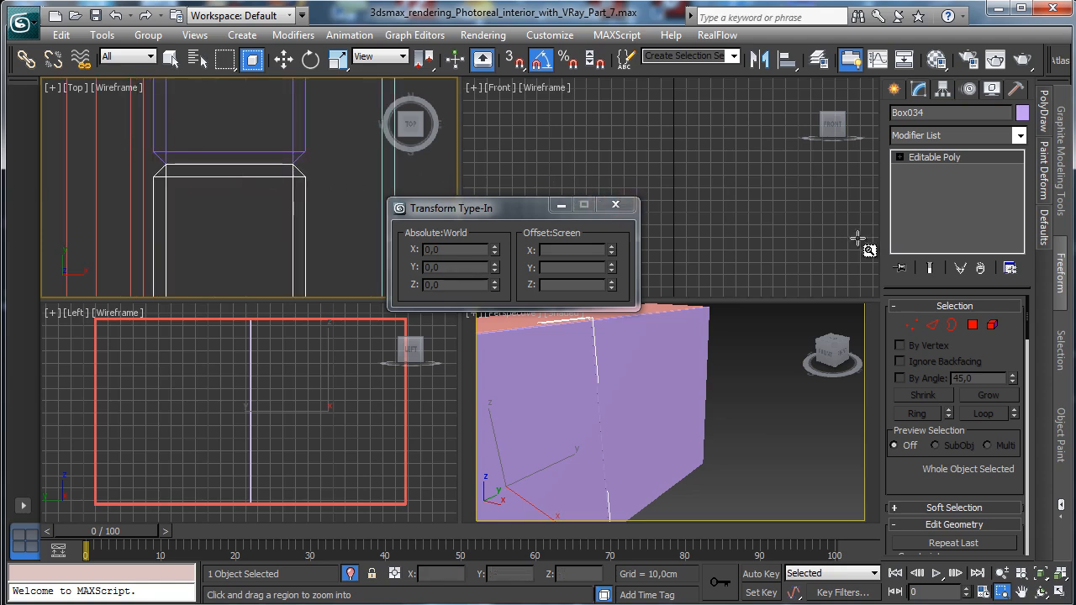
{"action": "left_click", "coordinate": [912, 325]}
{"action": "left_click_drag", "start_coordinate": [145, 143], "coordinate": [353, 216]}
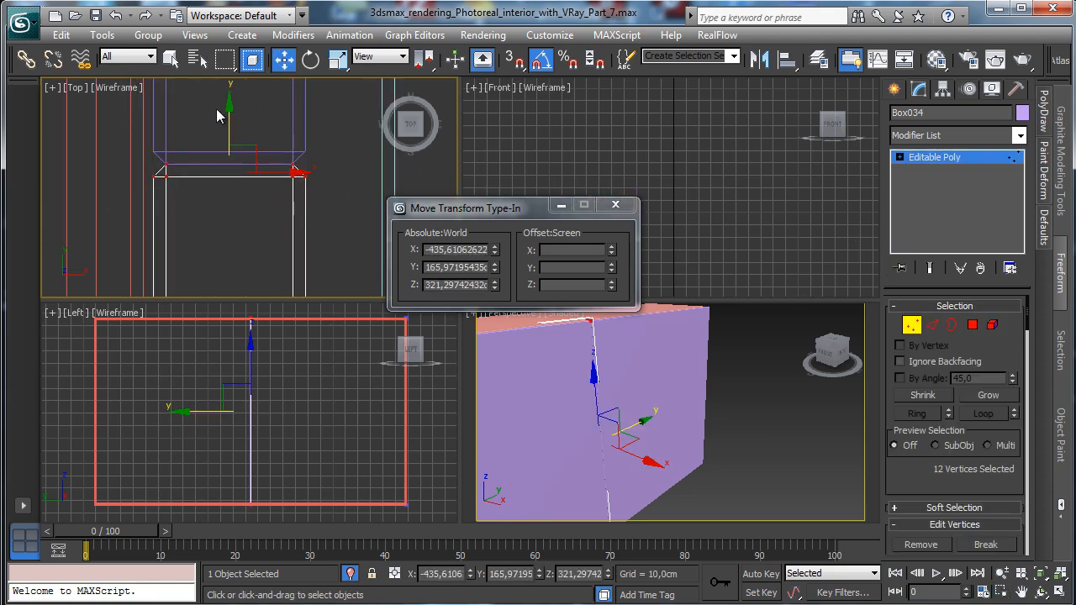
{"action": "left_click_drag", "start_coordinate": [227, 115], "coordinate": [228, 119]}
{"action": "left_click", "coordinate": [908, 327]}
Pull the original door's vertices at the joint slightly away from the other door to widen the gap, and put the transform window away.
{"action": "left_click", "coordinate": [281, 152]}
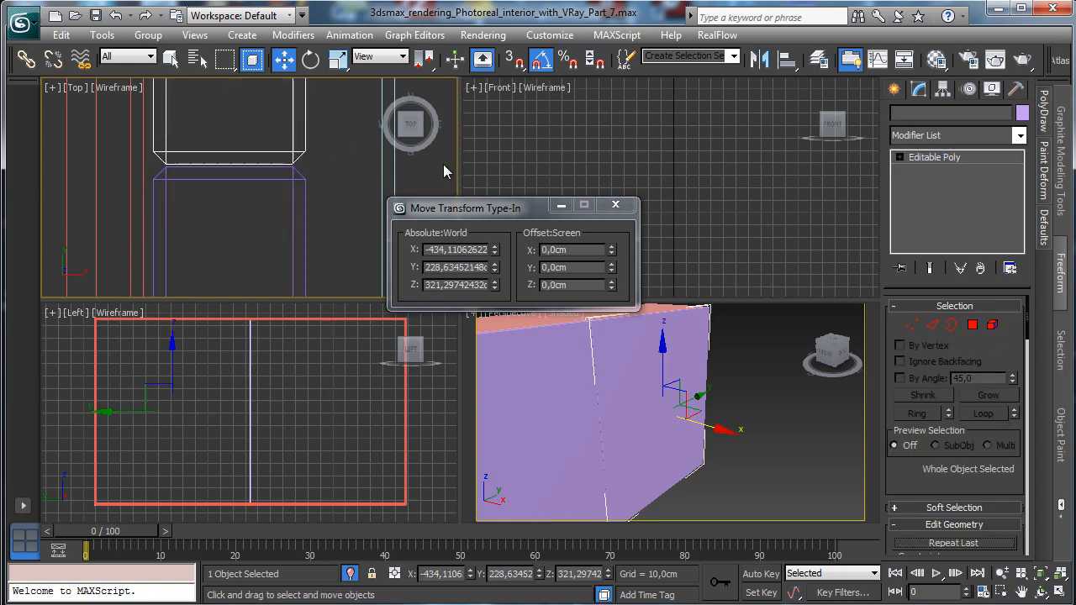
{"action": "left_click", "coordinate": [910, 325]}
{"action": "left_click_drag", "start_coordinate": [138, 130], "coordinate": [350, 170]}
{"action": "left_click_drag", "start_coordinate": [228, 111], "coordinate": [227, 109]}
{"action": "left_click", "coordinate": [918, 329]}
{"action": "left_click", "coordinate": [631, 361]}
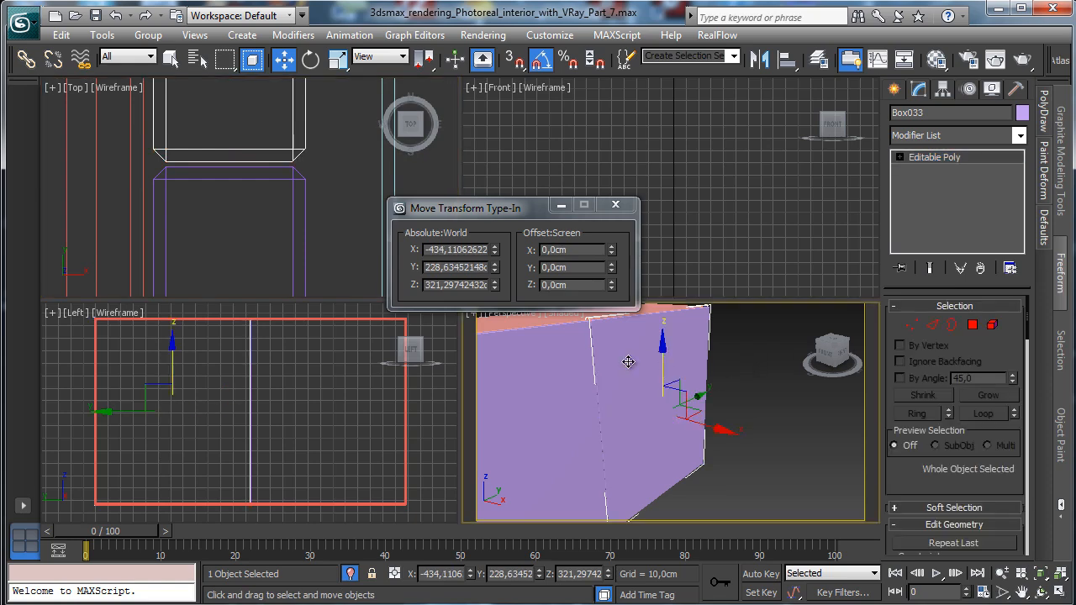
{"action": "left_click", "coordinate": [560, 206]}
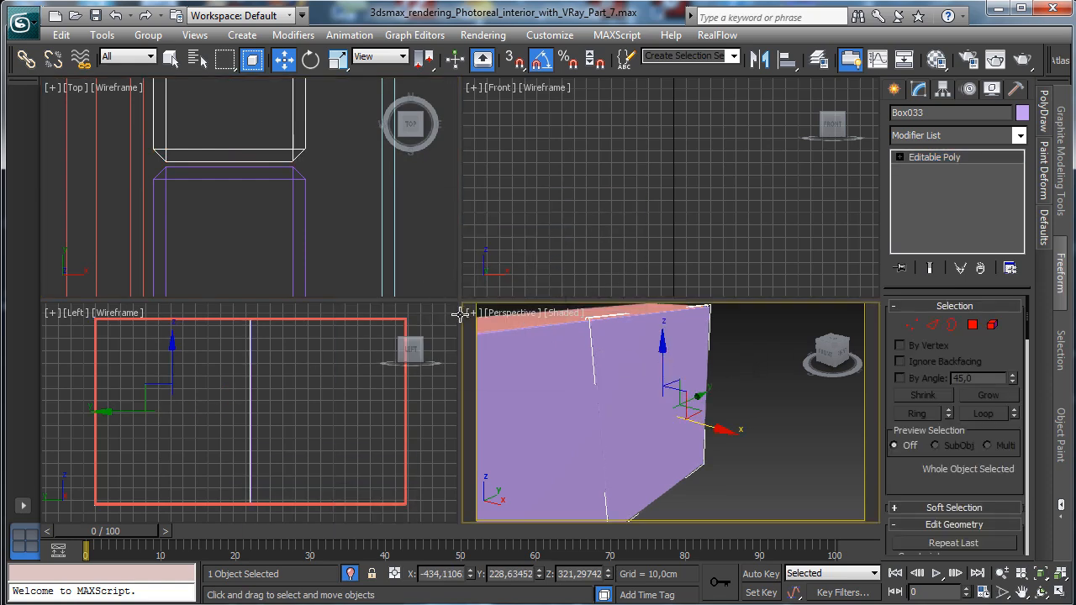
Switch the Perspective view to VRayPhysicalCamera004.
{"action": "left_click", "coordinate": [506, 315]}
{"action": "mouse_move", "coordinate": [630, 334]}
{"action": "left_click", "coordinate": [802, 385]}
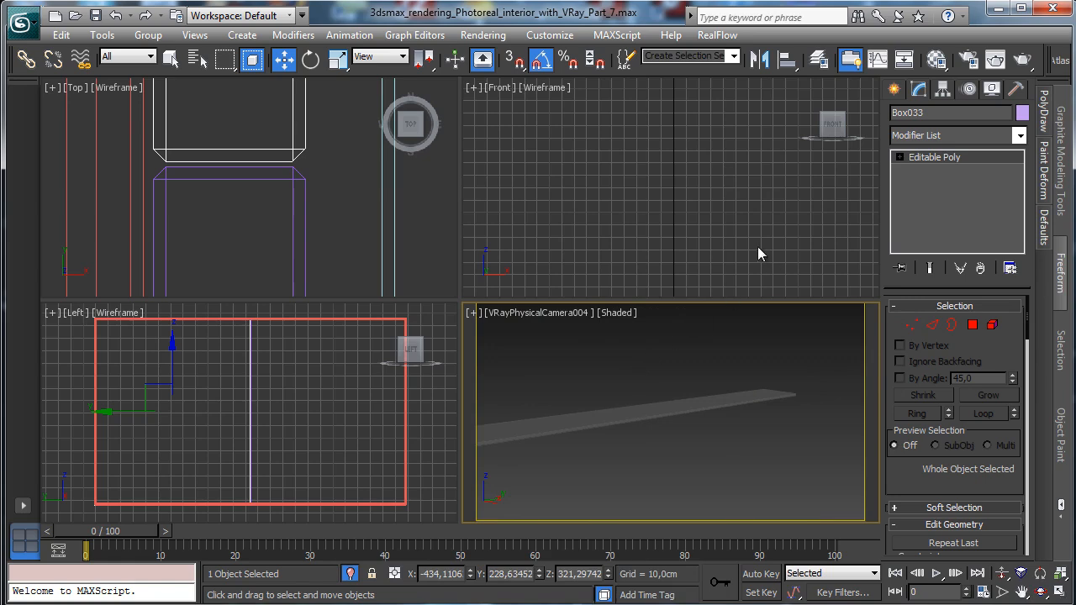
Assign the TV_White material to the cabinet body and both doors together.
{"action": "left_click", "coordinate": [1060, 574]}
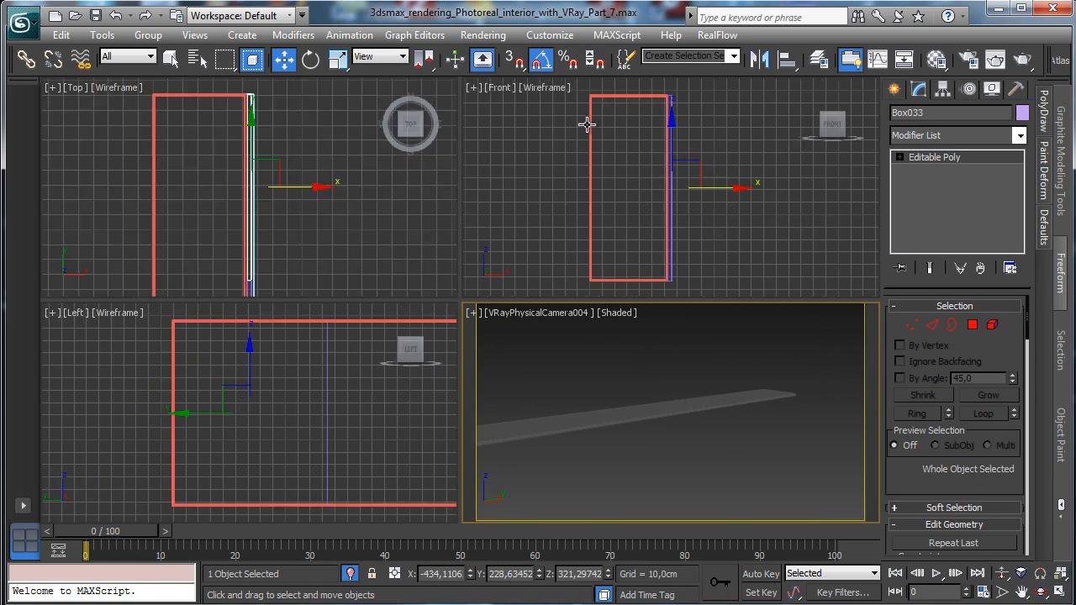
{"action": "left_click", "coordinate": [308, 336]}
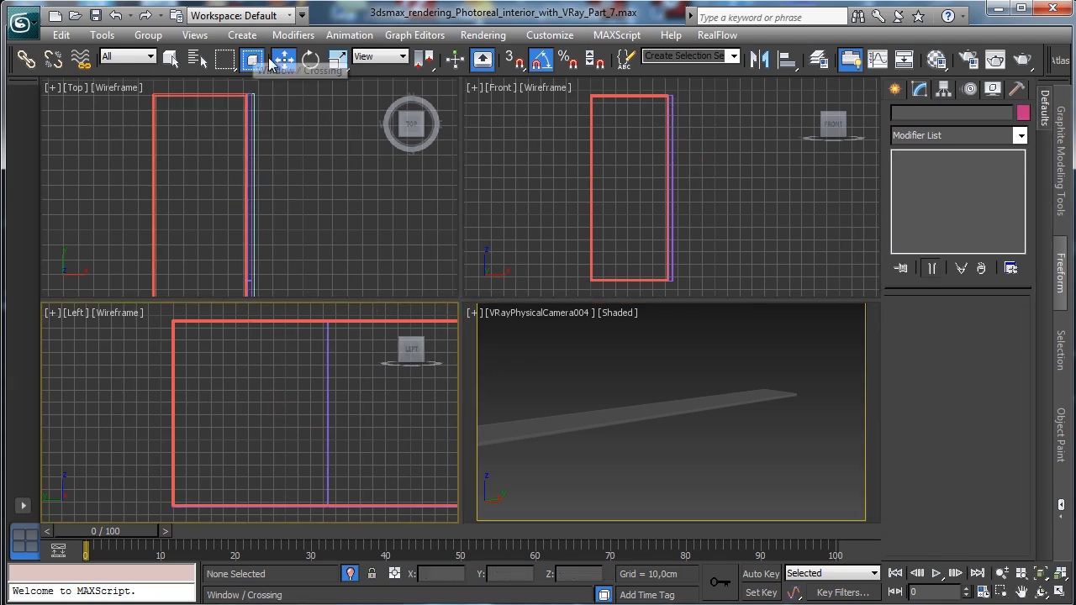
{"action": "left_click_drag", "start_coordinate": [320, 310], "coordinate": [374, 331]}
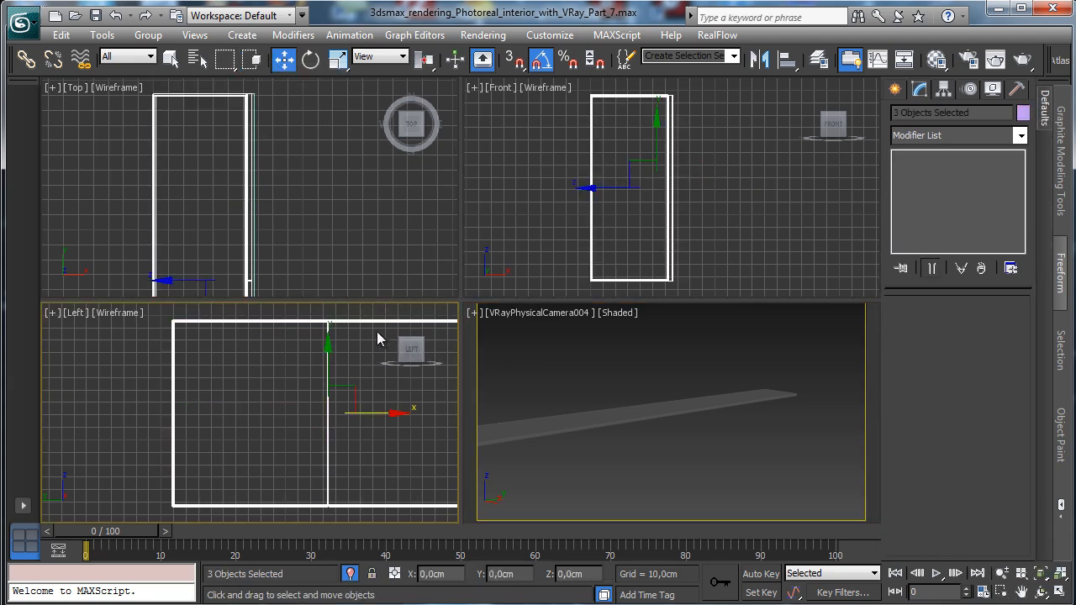
{"action": "left_click", "coordinate": [930, 65]}
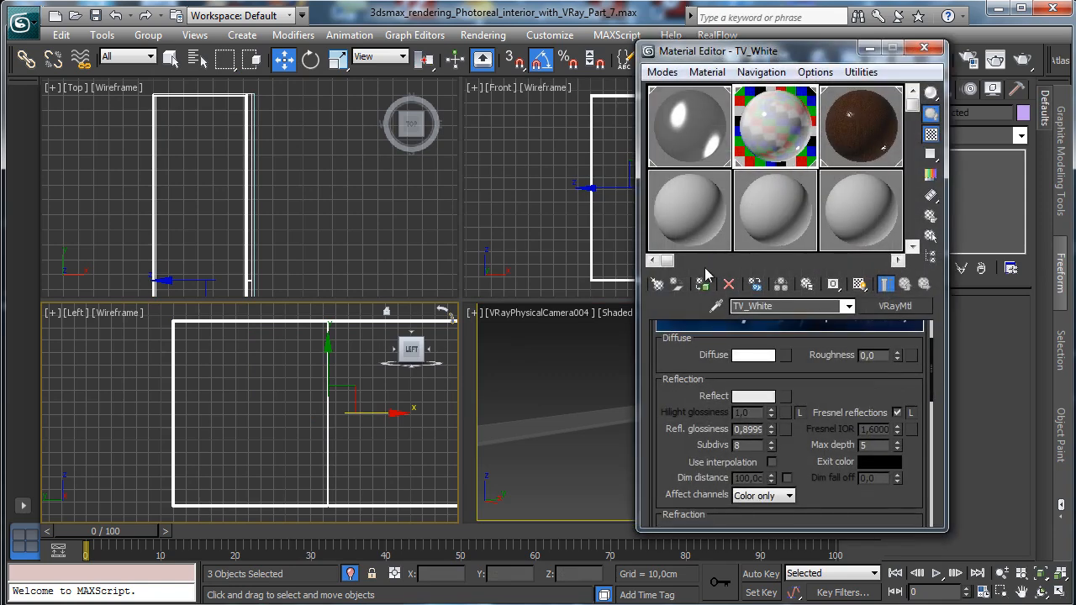
{"action": "left_click", "coordinate": [924, 48]}
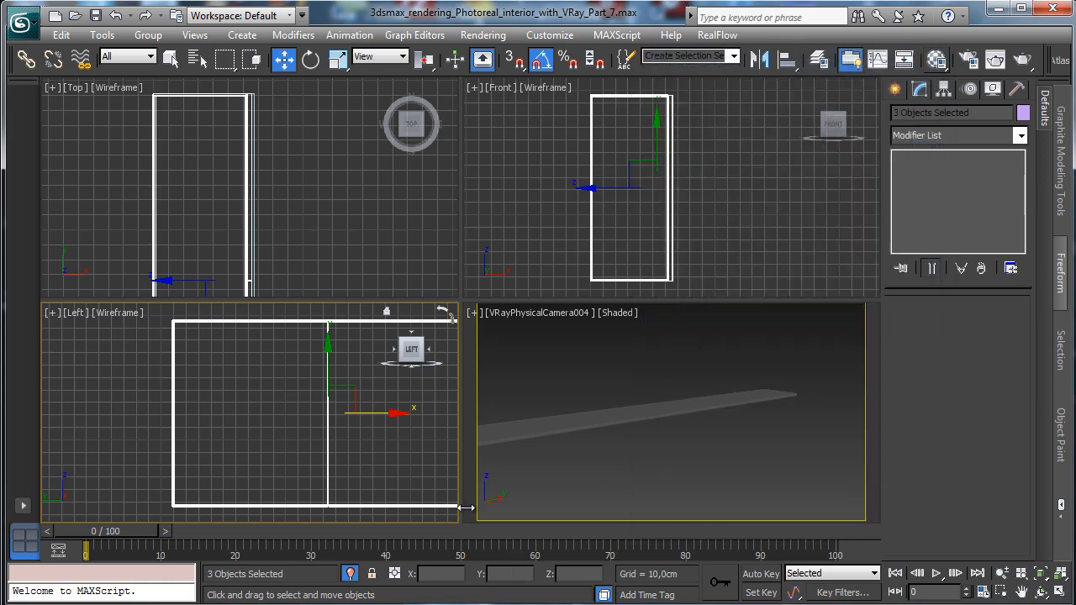
Exit isolation mode, then orbit and truck VRayPhysicalCamera004 until the wall cabinet is framed above the TV furniture.
{"action": "left_click", "coordinate": [349, 574]}
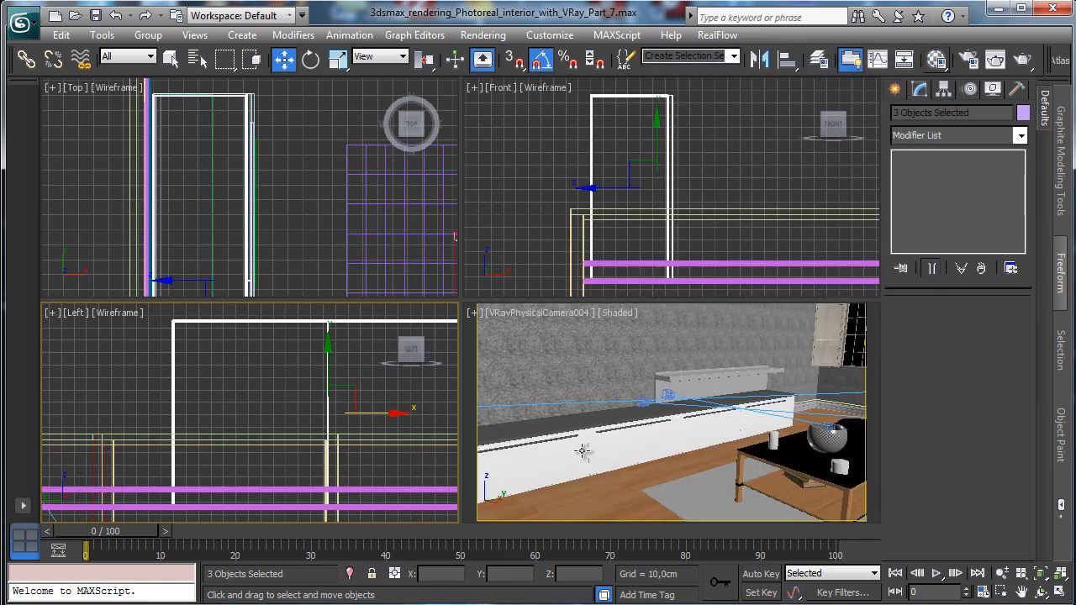
{"action": "left_click", "coordinate": [1040, 592]}
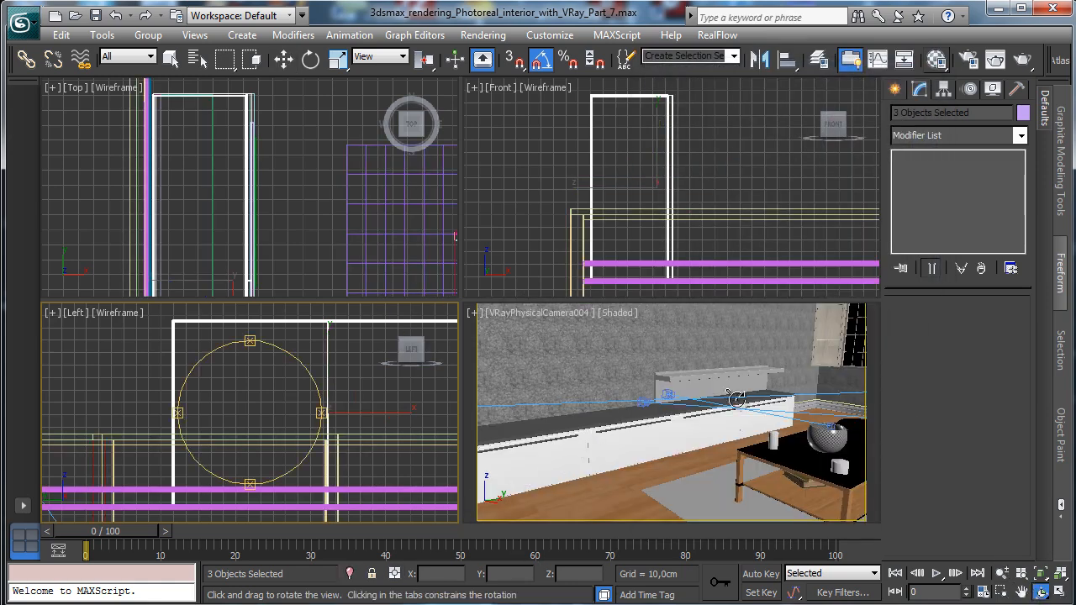
{"action": "left_click", "coordinate": [622, 378]}
{"action": "left_click_drag", "start_coordinate": [621, 378], "coordinate": [694, 384]}
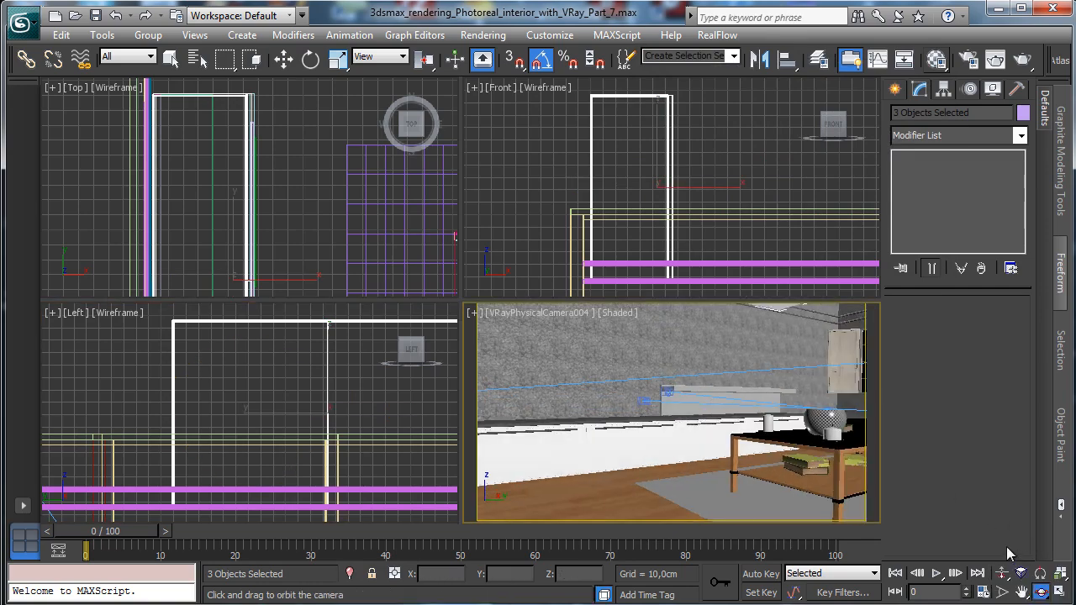
{"action": "left_click", "coordinate": [1022, 591]}
{"action": "left_click_drag", "start_coordinate": [783, 383], "coordinate": [809, 404]}
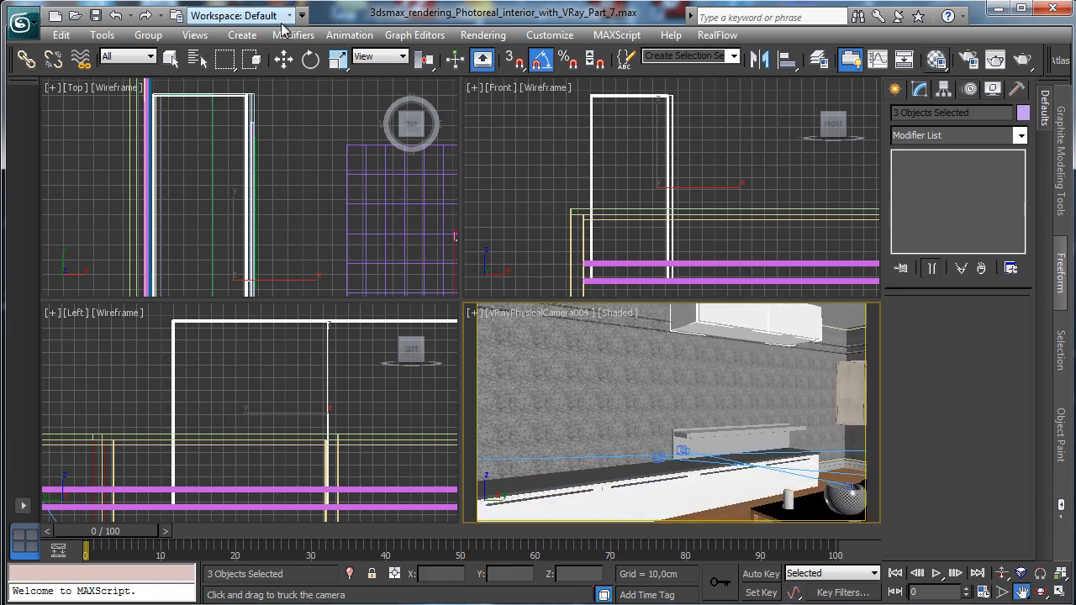
Move the whole wall cabinet down from the ceiling in the Front view.
{"action": "left_click", "coordinate": [284, 58]}
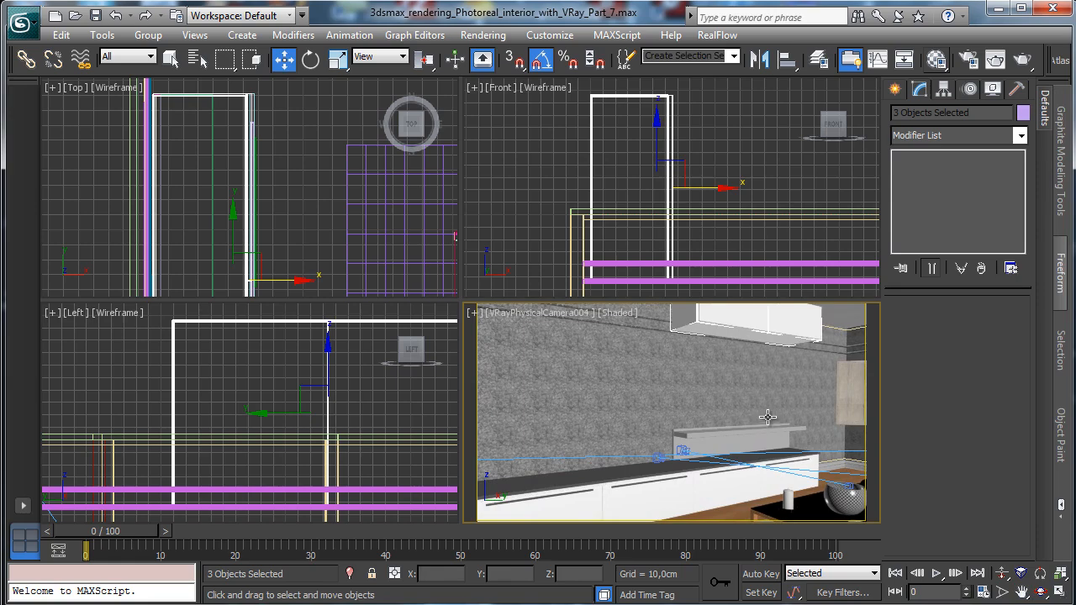
{"action": "left_click_drag", "start_coordinate": [338, 57], "coordinate": [343, 119]}
{"action": "left_click_drag", "start_coordinate": [663, 100], "coordinate": [628, 262]}
{"action": "left_click", "coordinate": [284, 58]}
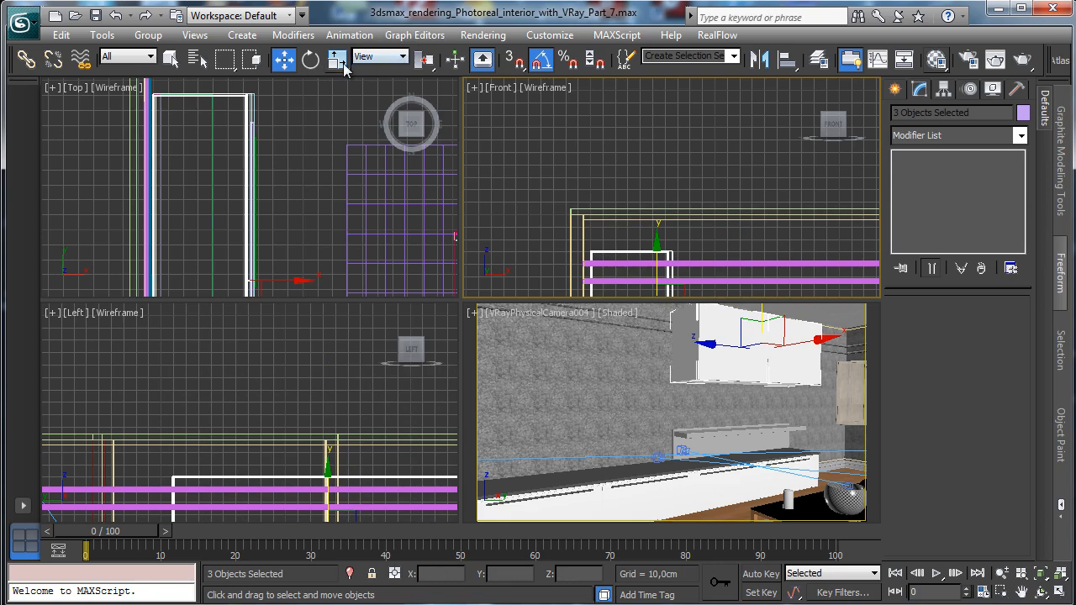
Scale the wall cabinet non-uniformly along its vertical axis to make it slightly lower in height.
{"action": "left_click_drag", "start_coordinate": [344, 66], "coordinate": [348, 116]}
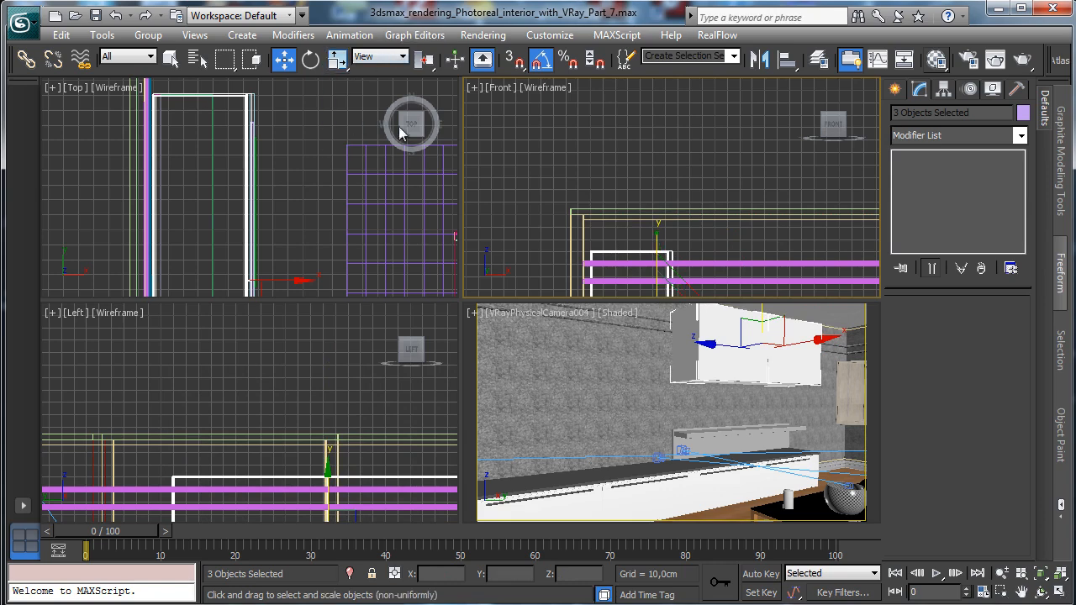
{"action": "left_click_drag", "start_coordinate": [657, 245], "coordinate": [657, 259]}
{"action": "key", "text": "w"}
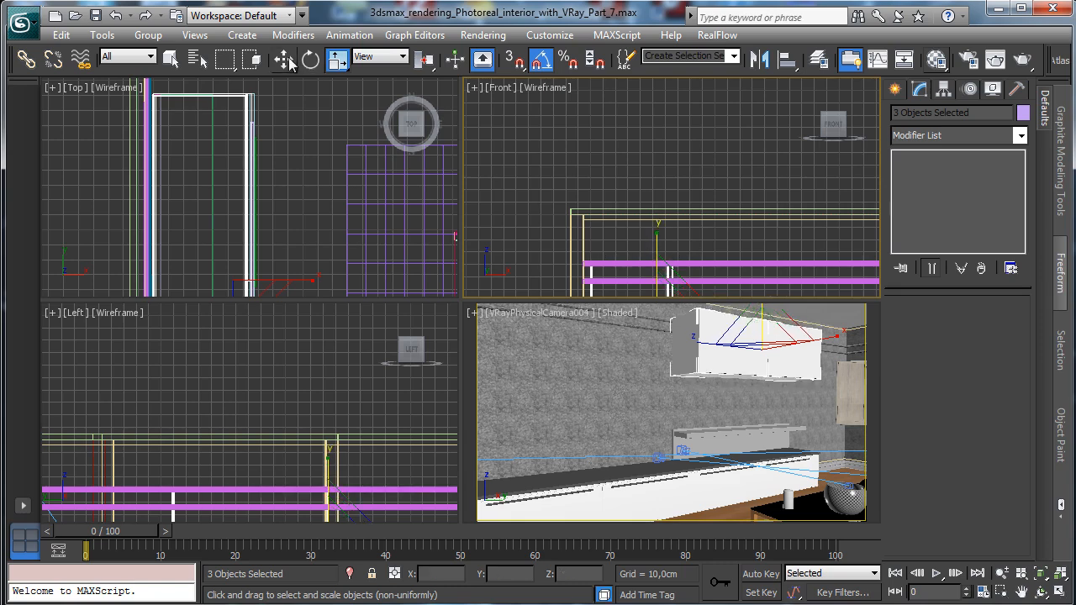
Move the wall cabinet back along X in the Front view until its rear side meets the wall.
{"action": "right_click", "coordinate": [728, 267]}
{"action": "left_click", "coordinate": [1038, 574]}
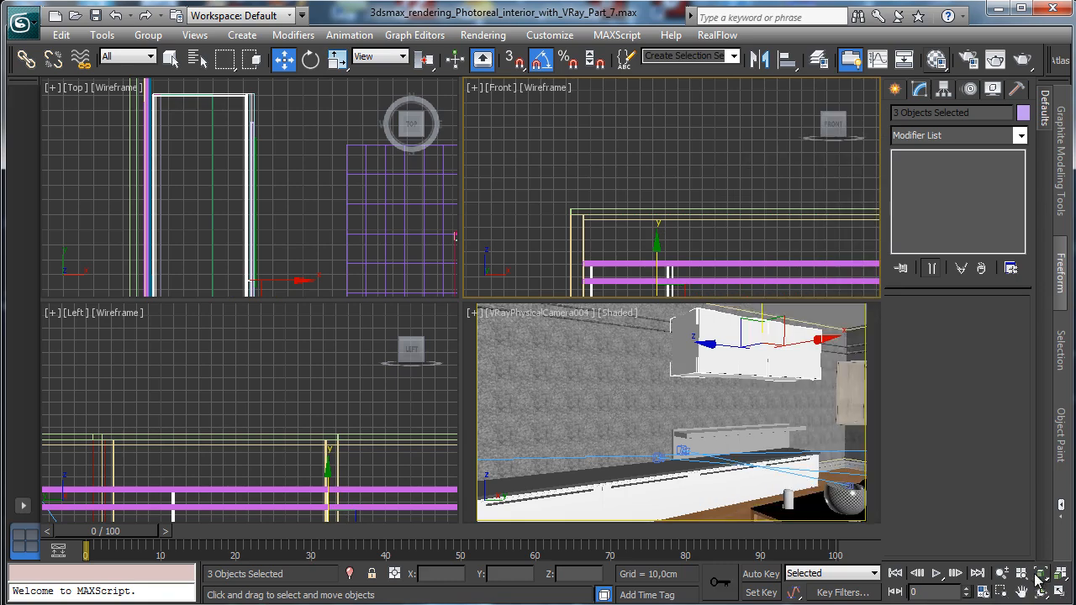
{"action": "left_click", "coordinate": [1039, 574]}
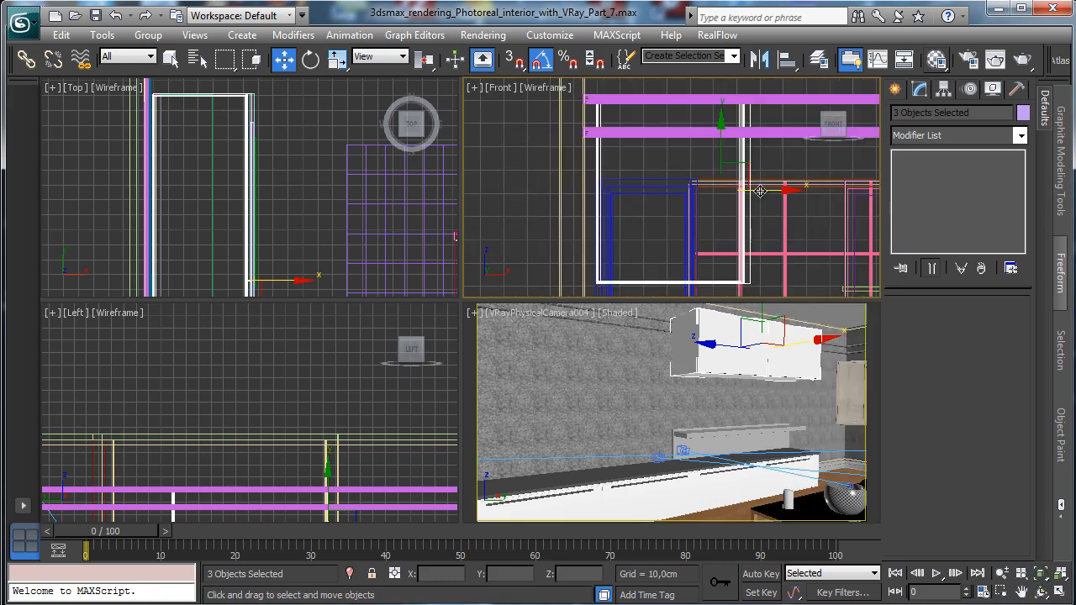
{"action": "left_click_drag", "start_coordinate": [759, 191], "coordinate": [747, 191]}
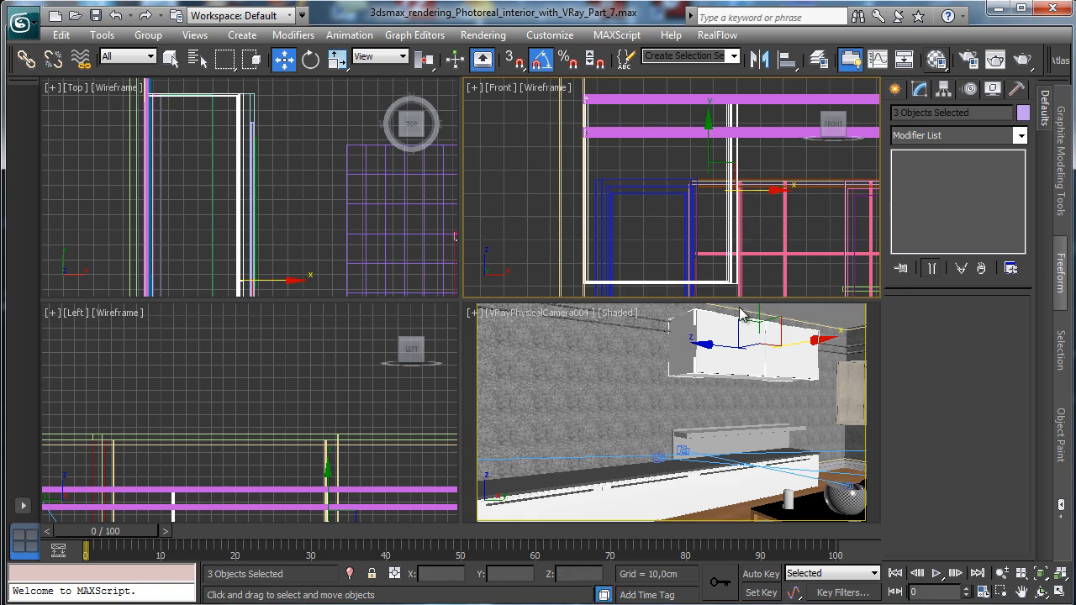
Orbit VRayPhysicalCamera004 to look up at the wall cabinet from below and maximize the camera viewport.
{"action": "right_click", "coordinate": [649, 396]}
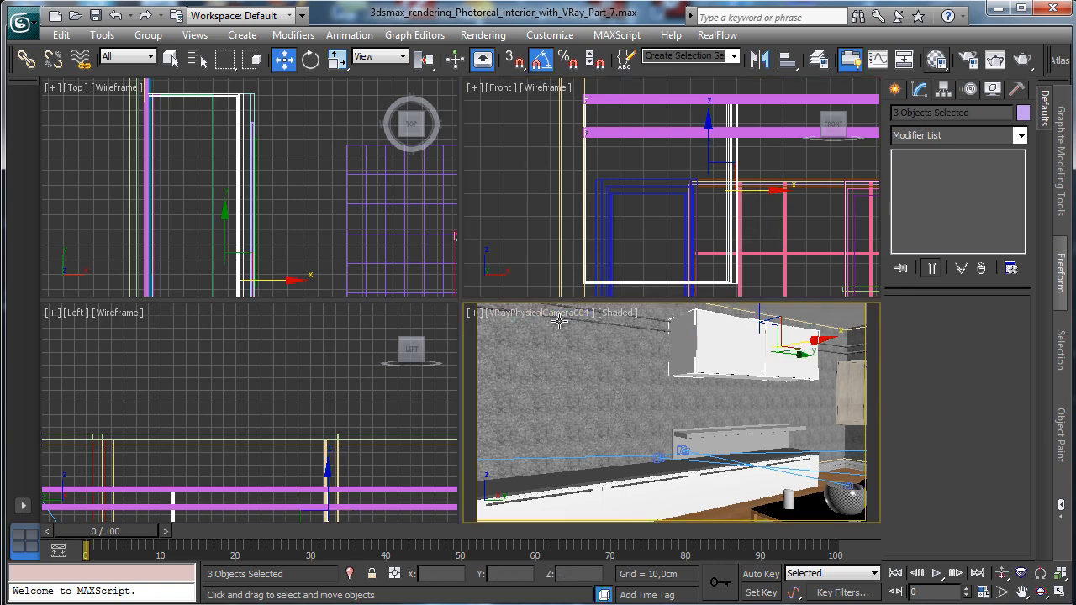
{"action": "left_click", "coordinate": [1039, 591]}
{"action": "left_click_drag", "start_coordinate": [638, 401], "coordinate": [670, 392]}
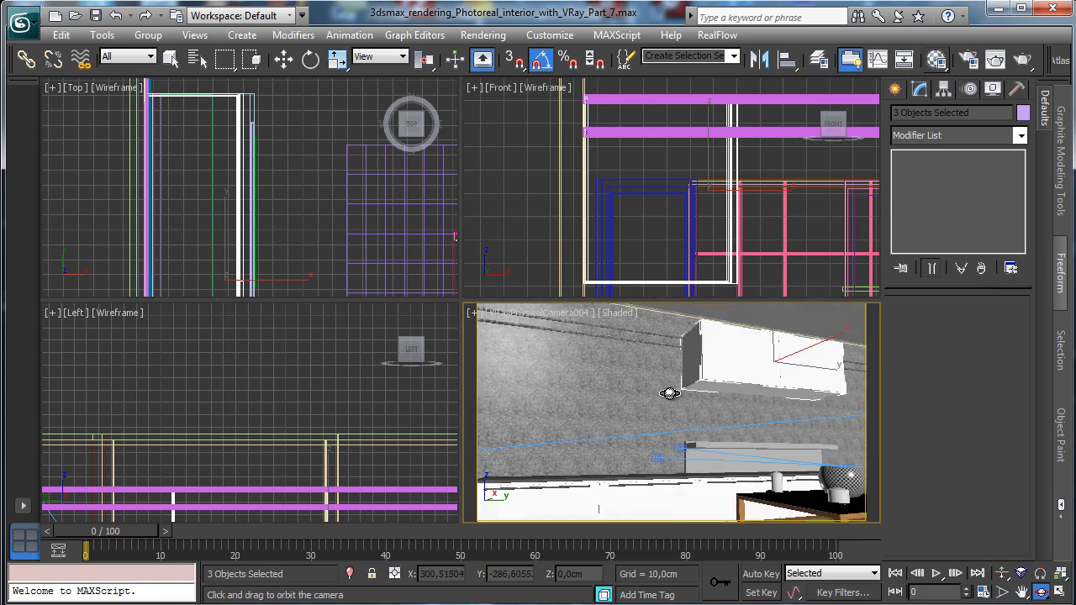
{"action": "right_click", "coordinate": [540, 218]}
{"action": "right_click", "coordinate": [588, 382]}
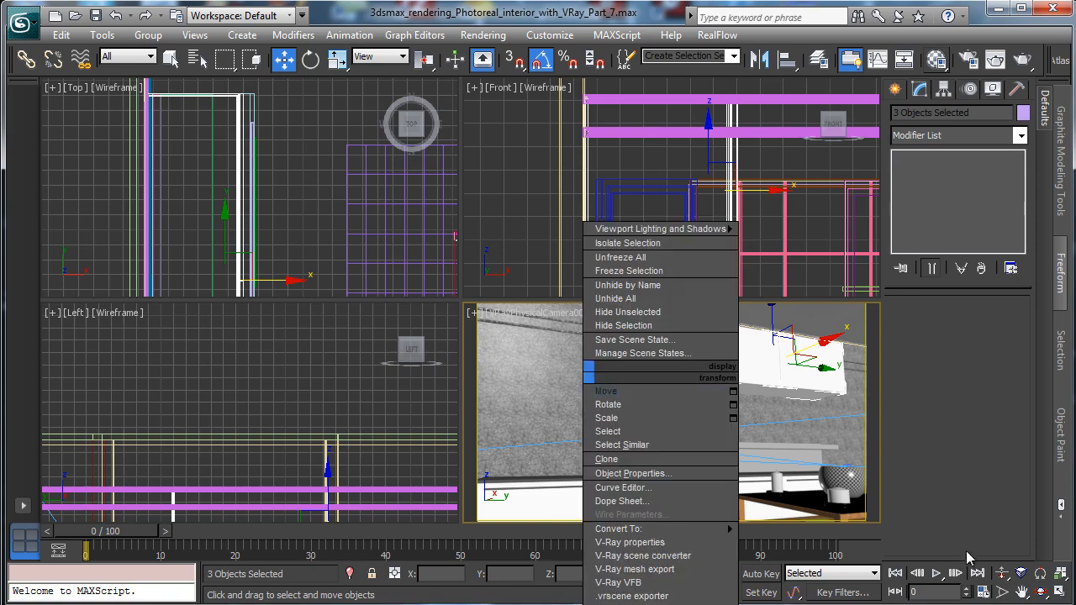
{"action": "left_click", "coordinate": [1055, 586]}
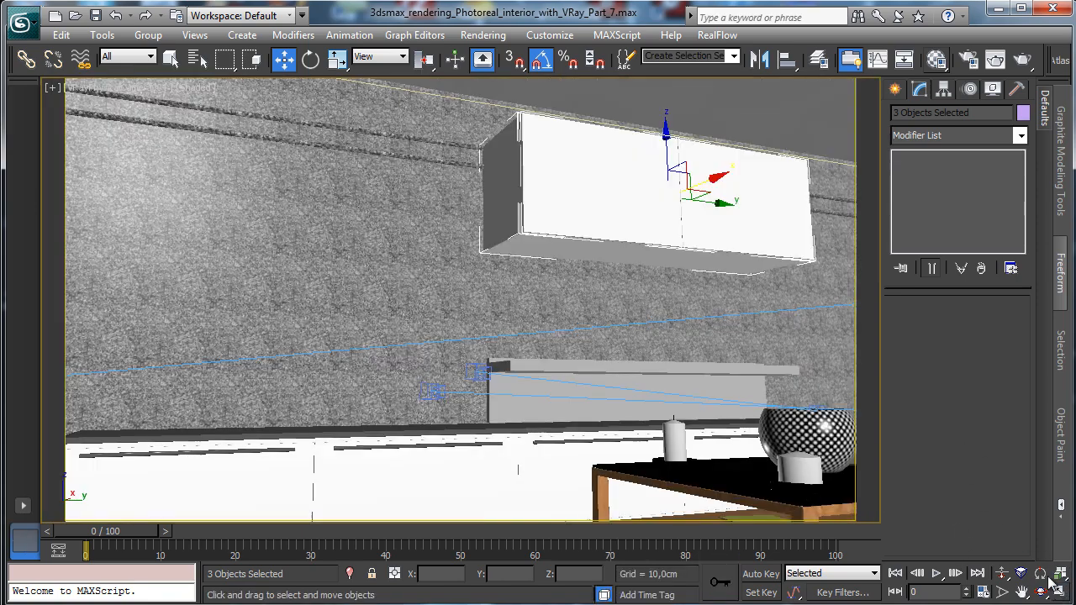
Fine-tune the cabinet's position along X against the wall and start a V-Ray render of the camera view.
{"action": "left_click_drag", "start_coordinate": [712, 179], "coordinate": [713, 179]}
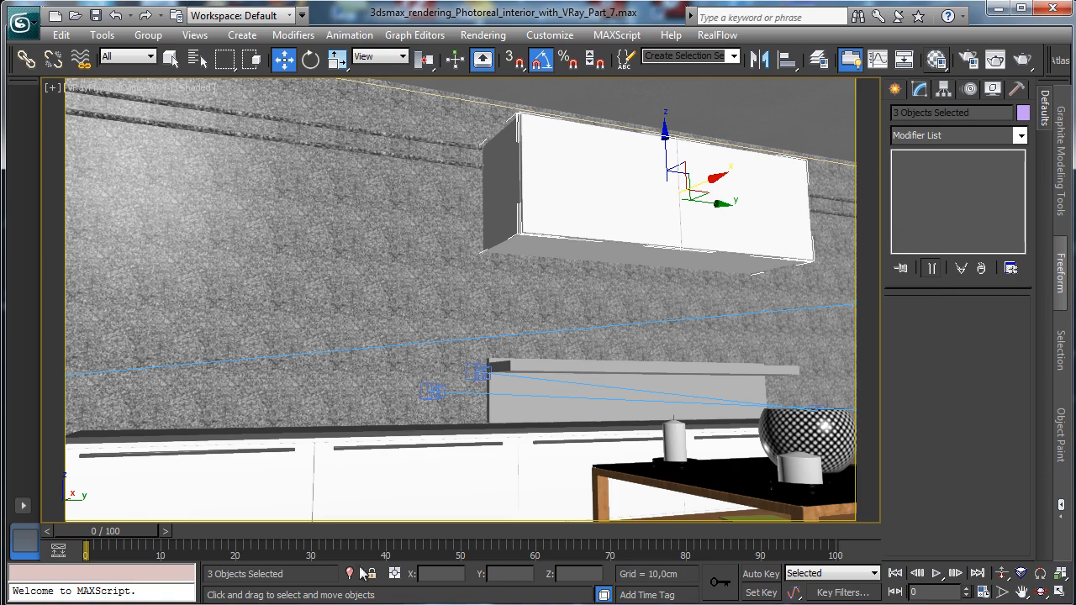
{"action": "key", "text": "shift+q"}
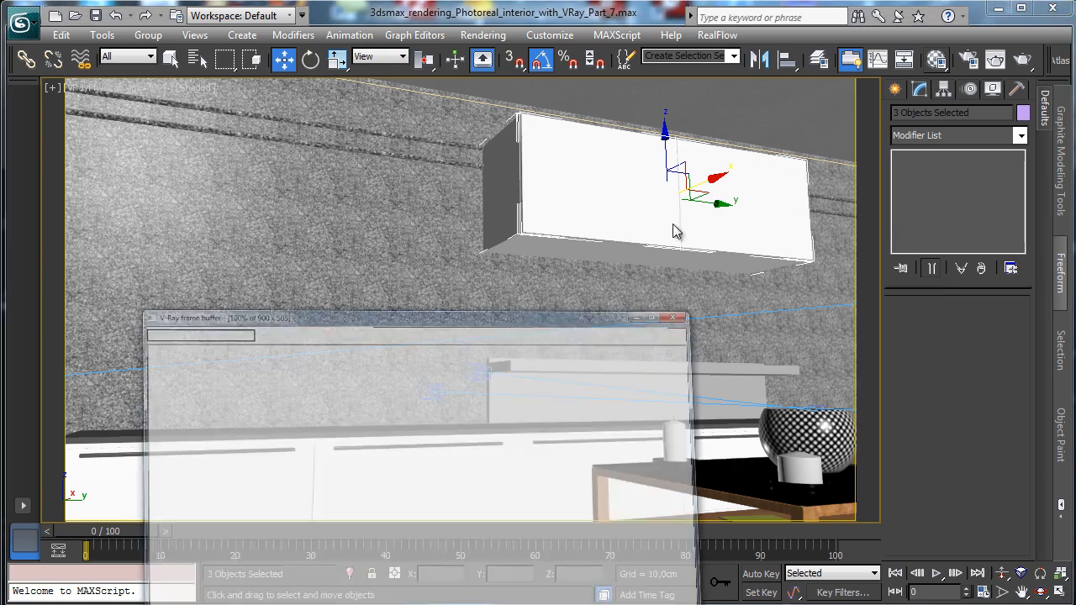
Define a render region around the wall cabinet in the V-Ray frame buffer, render it and close the buffer after inspection.
{"action": "left_click_drag", "start_coordinate": [358, 423], "coordinate": [725, 107]}
{"action": "left_click", "coordinate": [823, 86]}
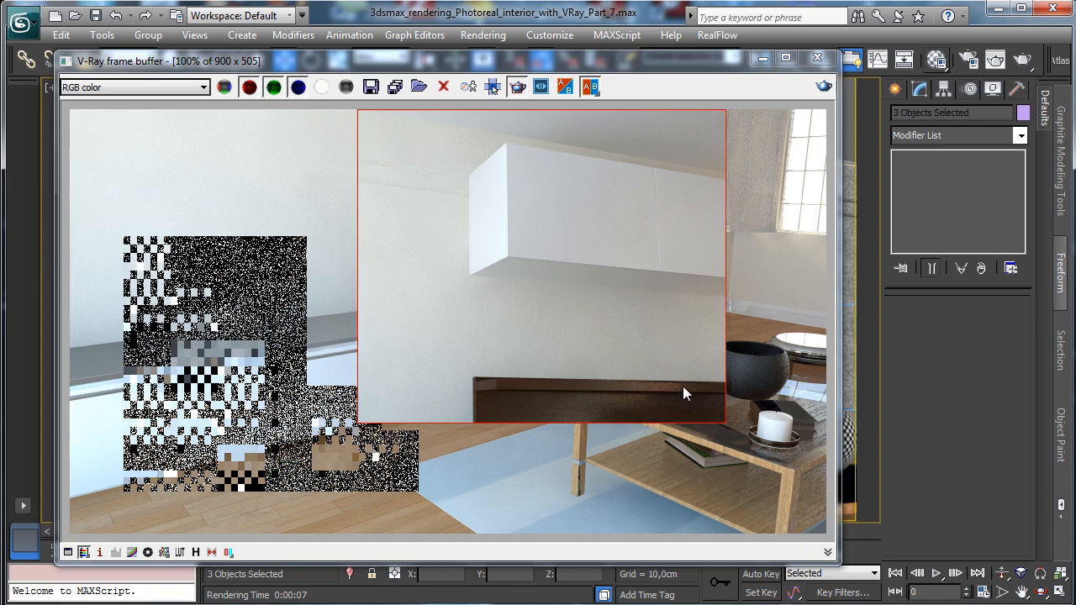
{"action": "left_click", "coordinate": [817, 57]}
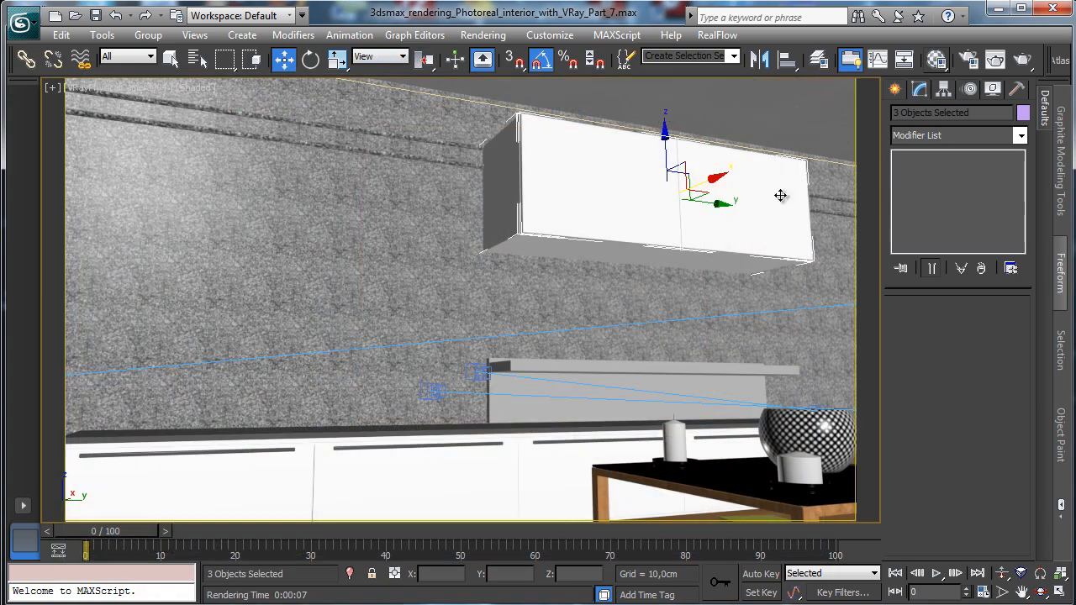
Move the wall cabinet about 265 cm in the negative Y direction along the wall and restore the four-viewport layout.
{"action": "left_click_drag", "start_coordinate": [721, 203], "coordinate": [352, 199]}
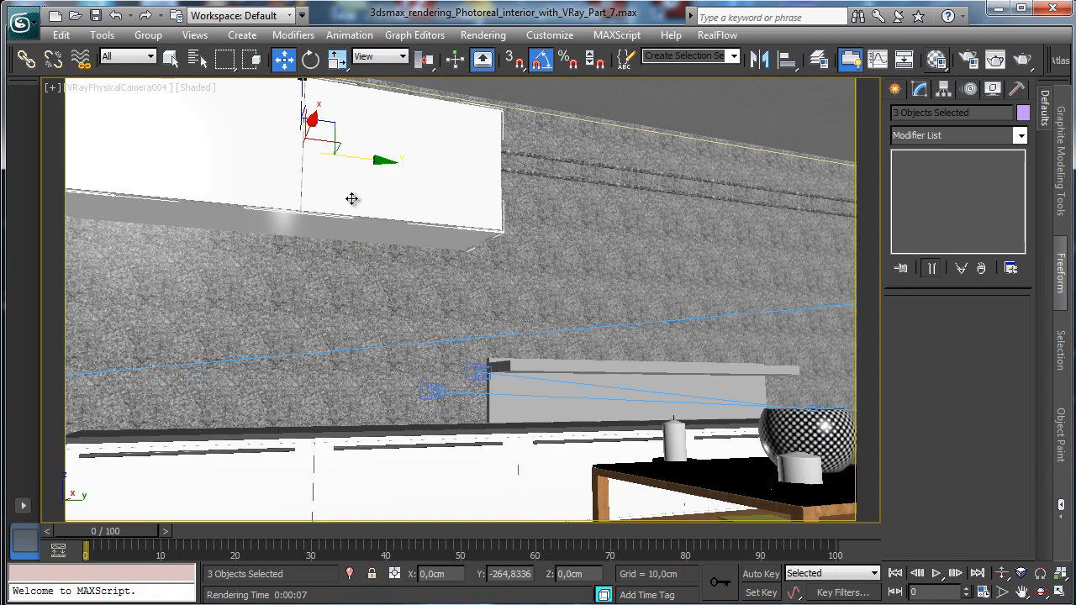
{"action": "left_click", "coordinate": [1060, 574]}
{"action": "right_click", "coordinate": [782, 224]}
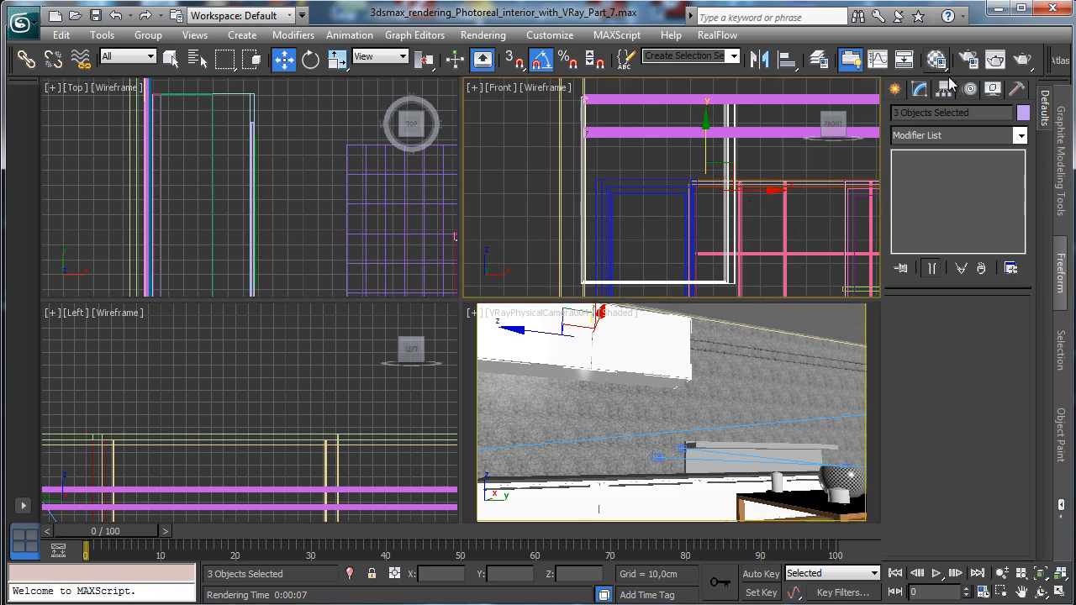
Create a box in the Left view below the wall cabinet, about 86 cm long, 148 cm wide and 11 cm high.
{"action": "left_click", "coordinate": [894, 88]}
{"action": "left_click", "coordinate": [929, 195]}
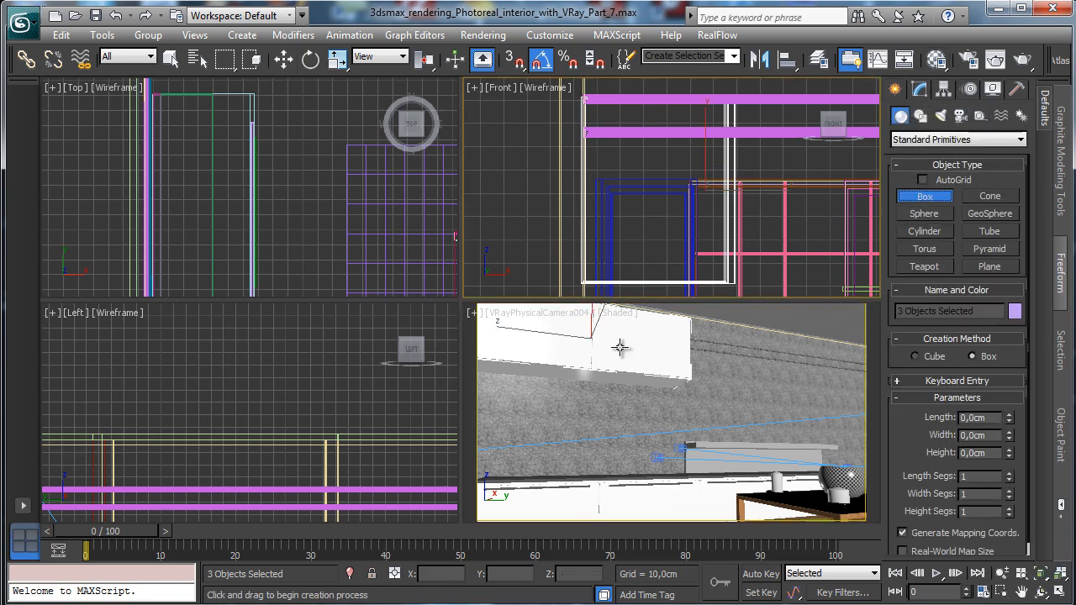
{"action": "right_click", "coordinate": [272, 423]}
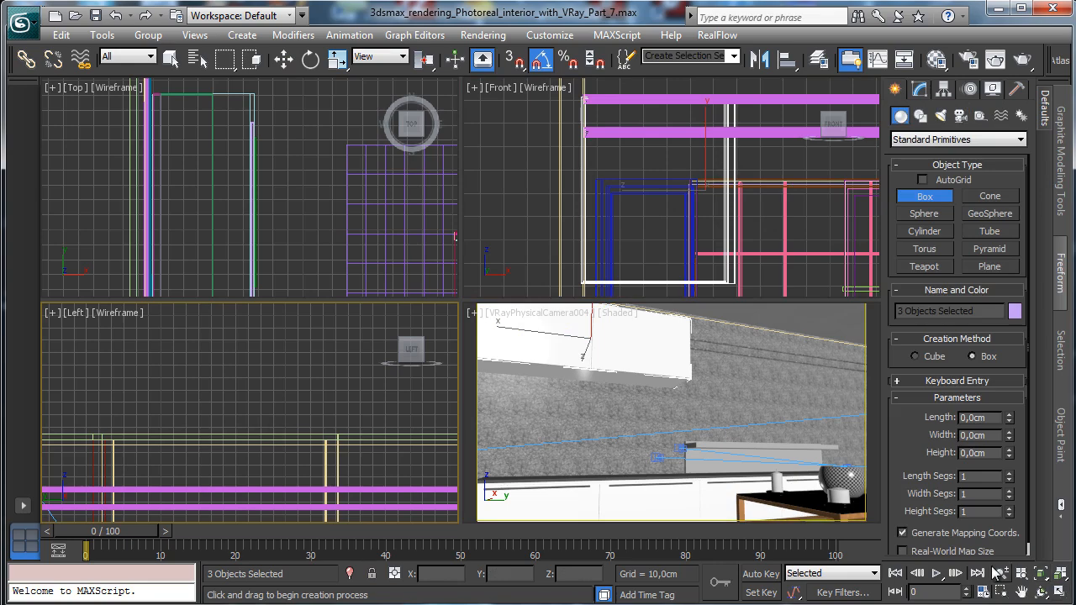
{"action": "left_click", "coordinate": [1040, 573]}
{"action": "left_click", "coordinate": [1002, 572]}
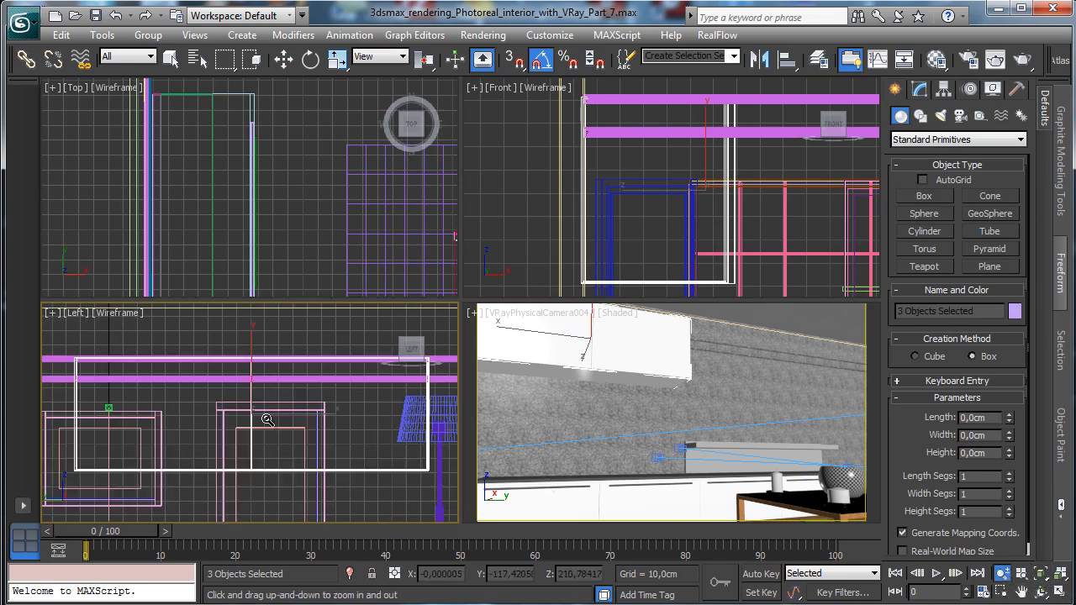
{"action": "left_click_drag", "start_coordinate": [267, 420], "coordinate": [267, 470]}
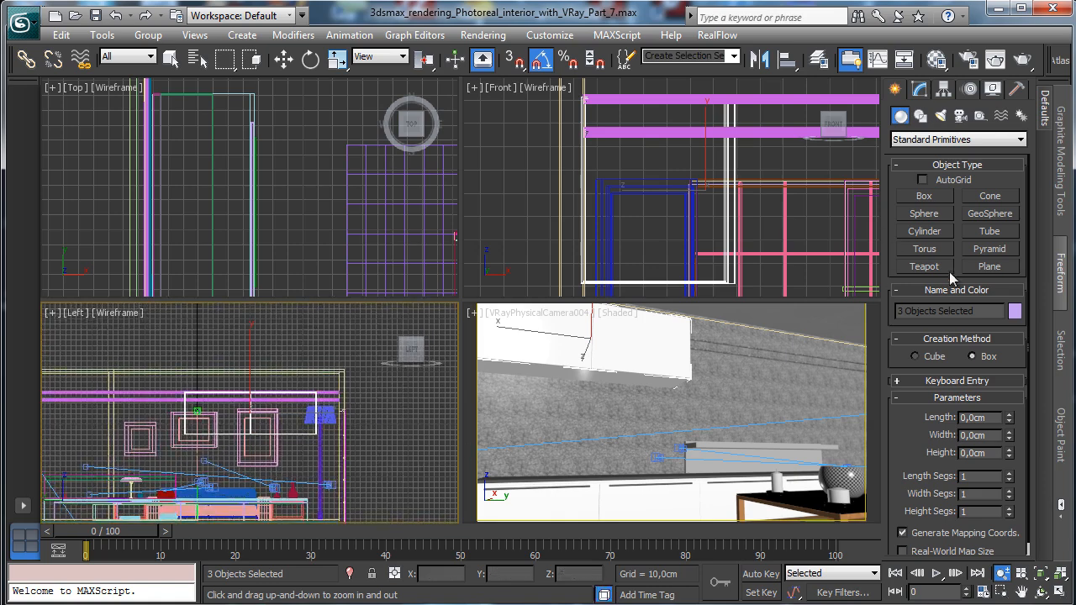
{"action": "left_click", "coordinate": [939, 198]}
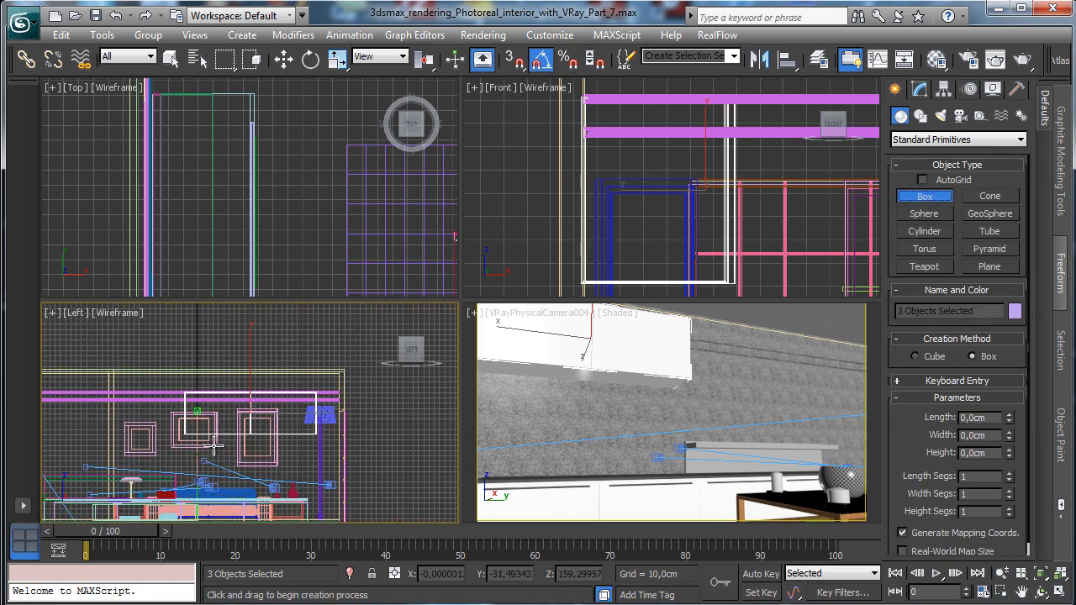
{"action": "left_click_drag", "start_coordinate": [214, 446], "coordinate": [290, 485]}
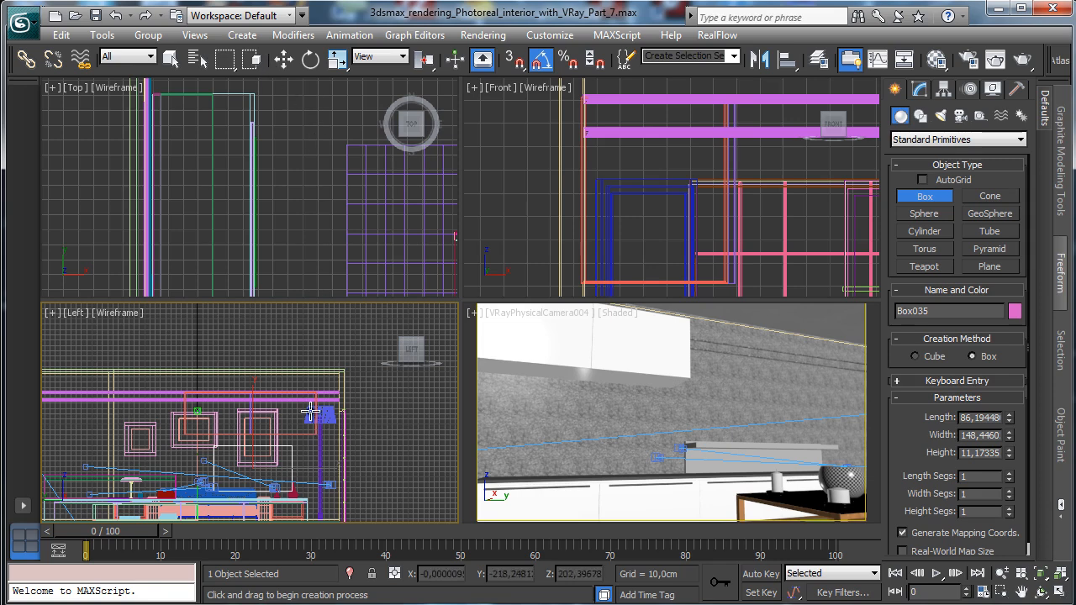
Move the new box beneath the wall cabinet near the wall, to about X -465 cm and Y -106 cm.
{"action": "key", "text": "w"}
{"action": "left_click_drag", "start_coordinate": [265, 468], "coordinate": [252, 468]}
{"action": "right_click", "coordinate": [406, 200]}
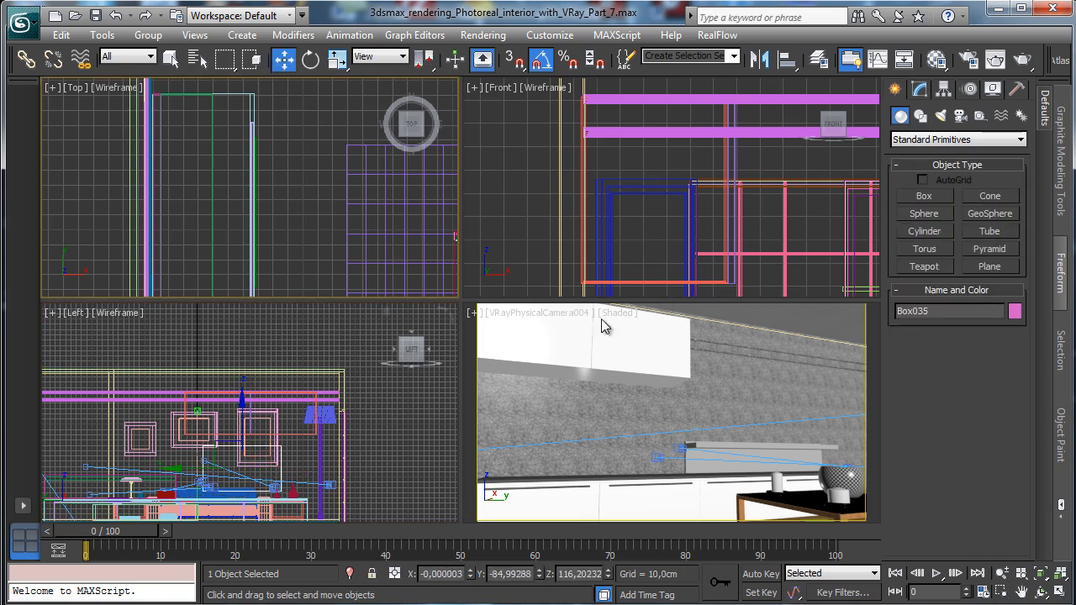
{"action": "left_click", "coordinate": [1002, 572]}
{"action": "left_click_drag", "start_coordinate": [435, 243], "coordinate": [313, 395]}
{"action": "key", "text": "w"}
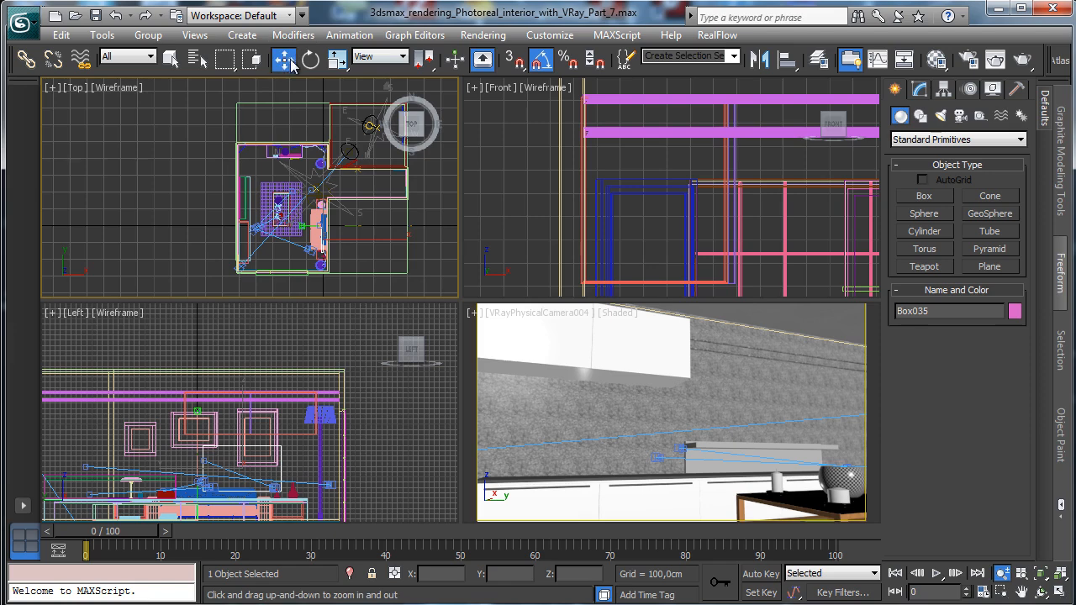
{"action": "left_click_drag", "start_coordinate": [380, 237], "coordinate": [301, 245]}
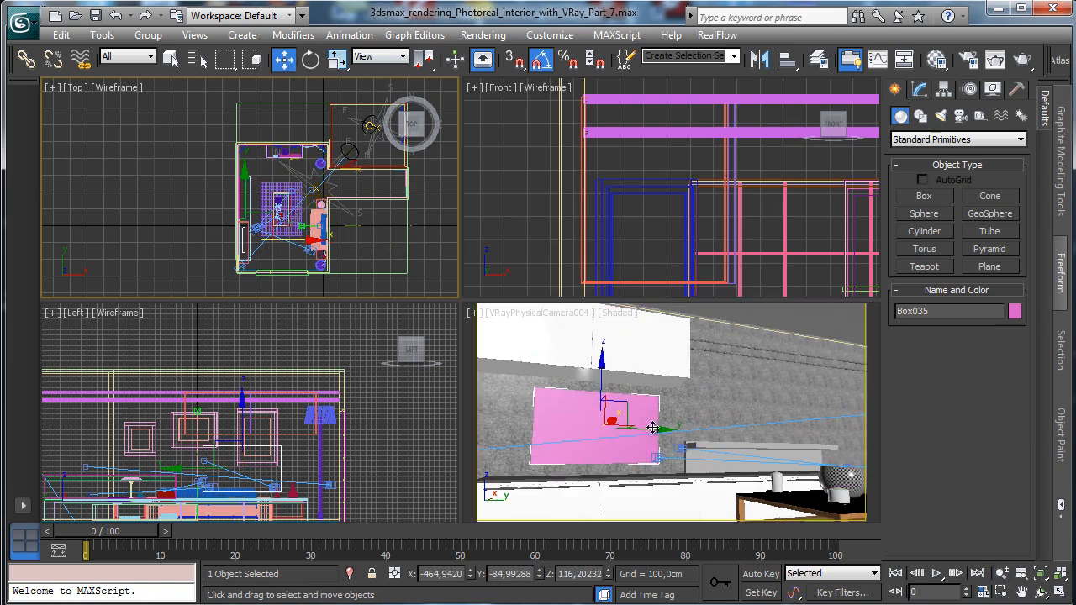
{"action": "left_click_drag", "start_coordinate": [652, 428], "coordinate": [627, 428]}
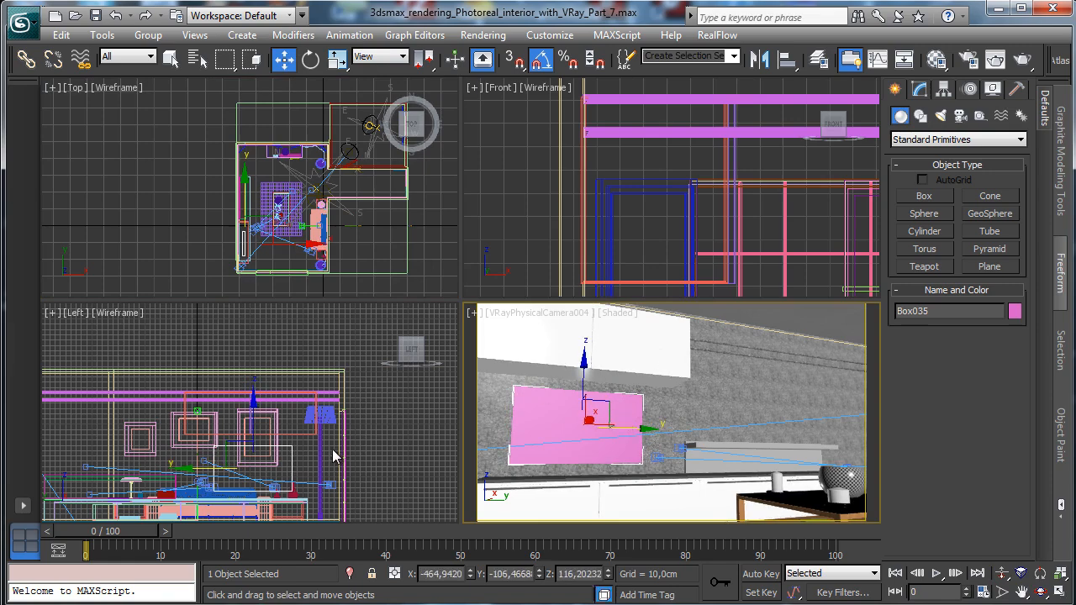
Shift the wall cabinet along Y in the Top view with Move Transform Type-In until its end lines up with the lower furniture's end.
{"action": "left_click", "coordinate": [629, 343]}
{"action": "left_click", "coordinate": [547, 344], "text": "ctrl"}
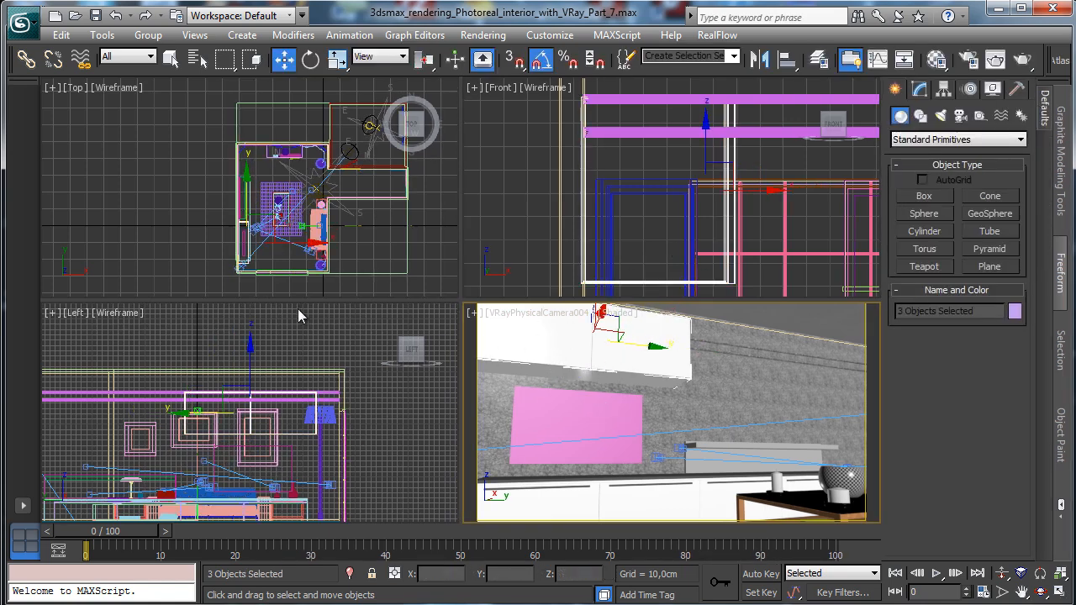
{"action": "right_click", "coordinate": [371, 332]}
{"action": "left_click", "coordinate": [1058, 592]}
{"action": "left_click", "coordinate": [1001, 592]}
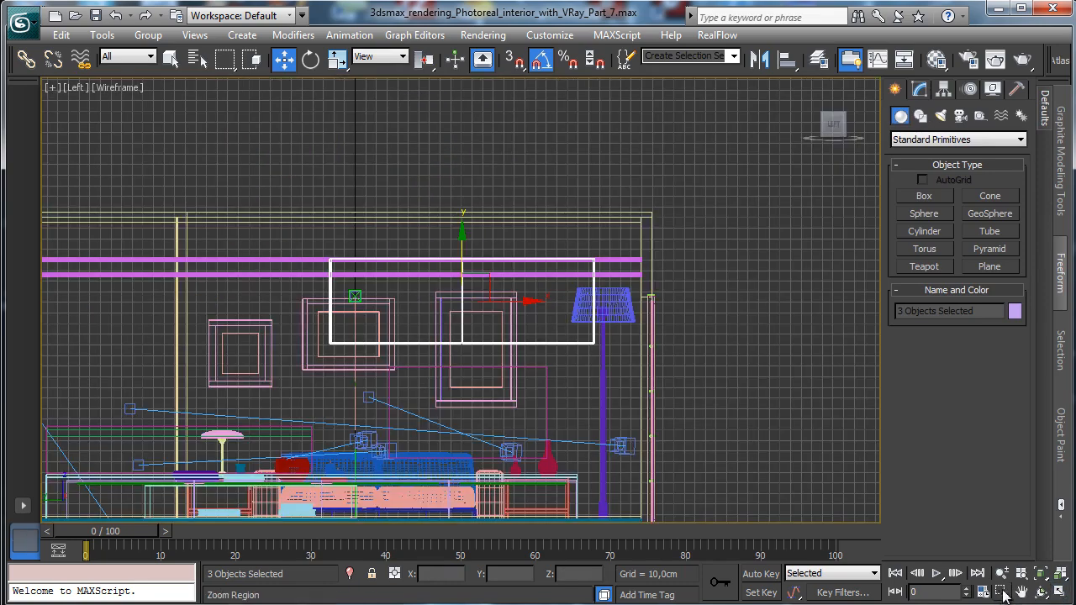
{"action": "left_click", "coordinate": [1060, 573]}
{"action": "key", "text": "w"}
{"action": "left_click", "coordinate": [1001, 592]}
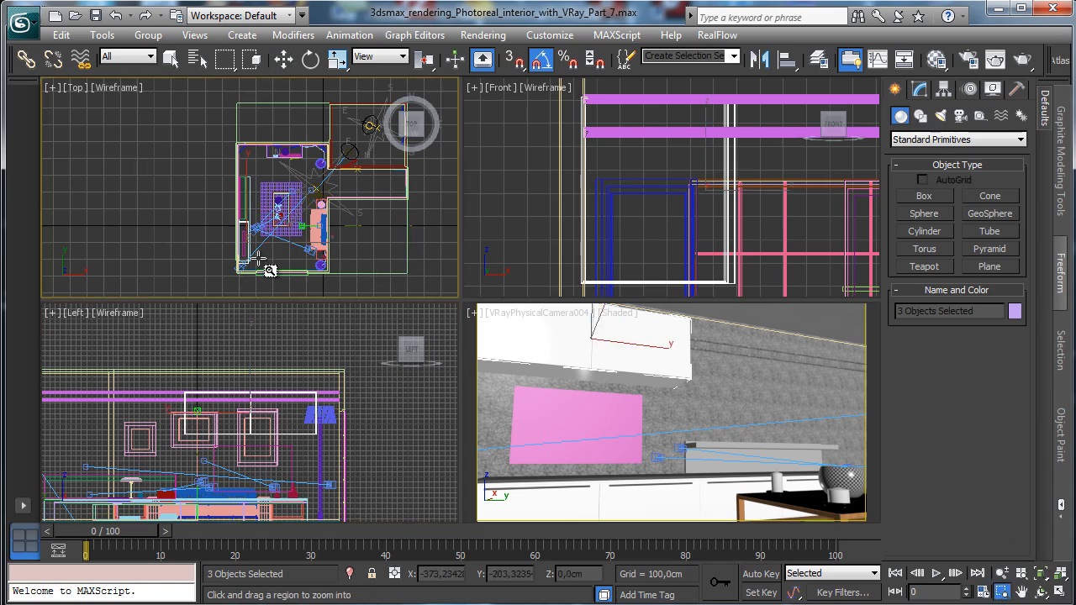
{"action": "left_click_drag", "start_coordinate": [225, 240], "coordinate": [287, 288]}
{"action": "key", "text": "alt+w"}
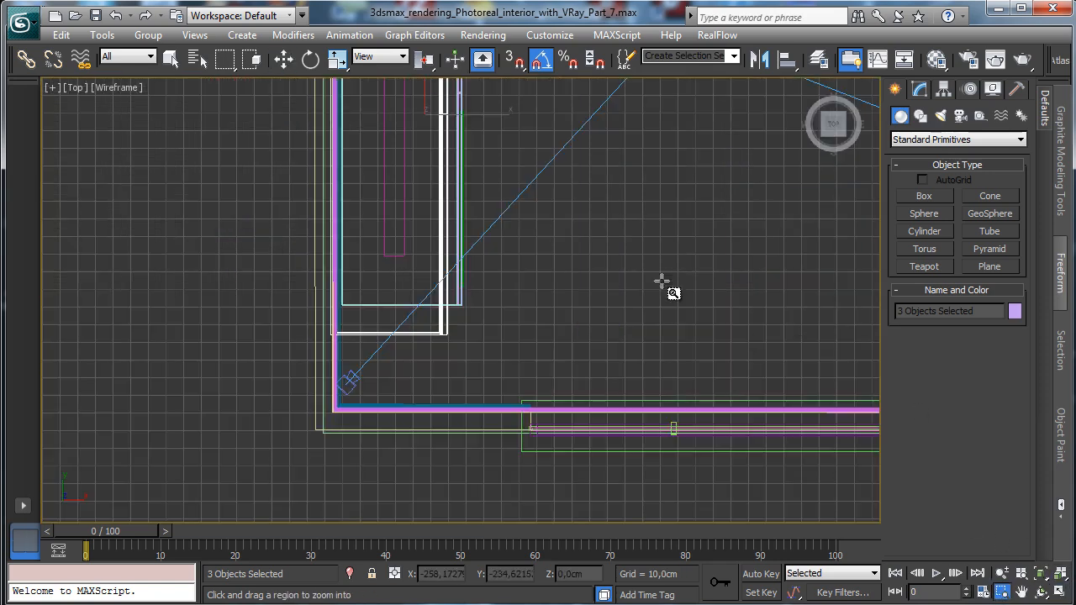
{"action": "left_click", "coordinate": [283, 59]}
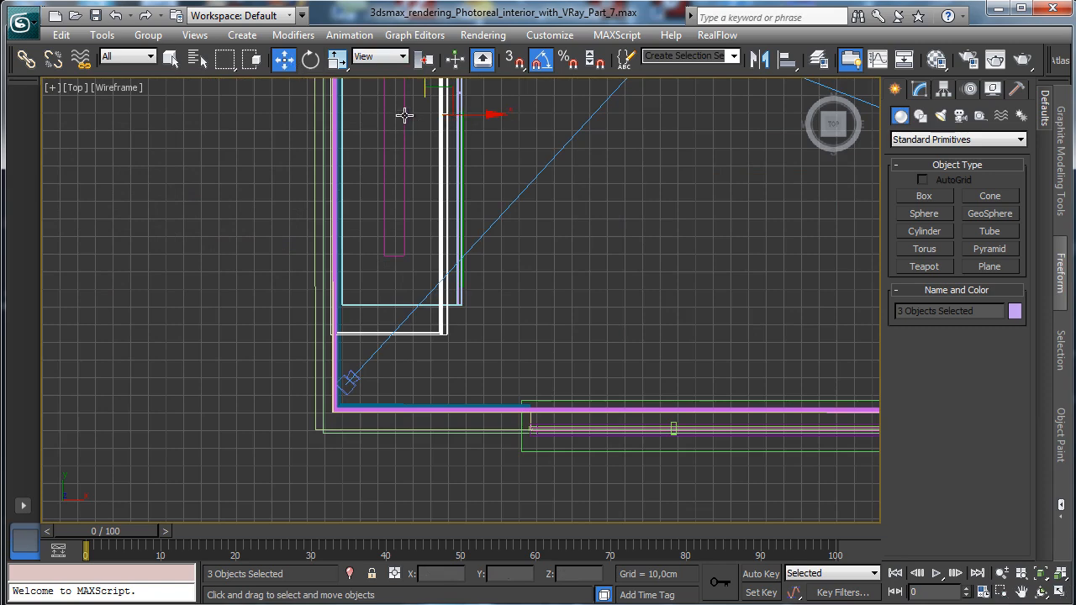
{"action": "right_click", "coordinate": [293, 61]}
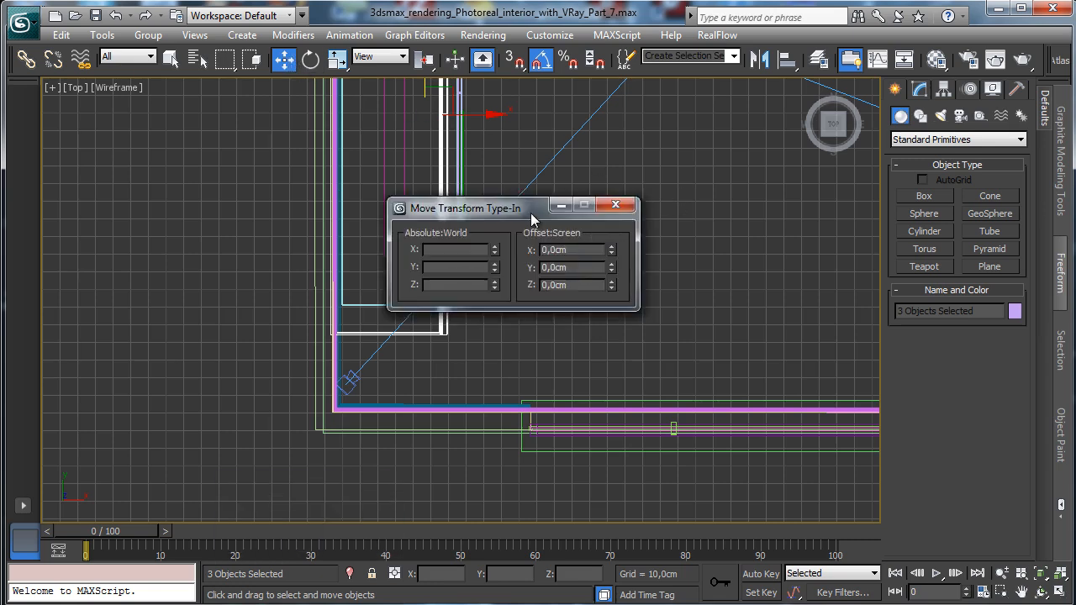
{"action": "left_click_drag", "start_coordinate": [531, 217], "coordinate": [696, 188]}
{"action": "left_click_drag", "start_coordinate": [775, 242], "coordinate": [773, 198]}
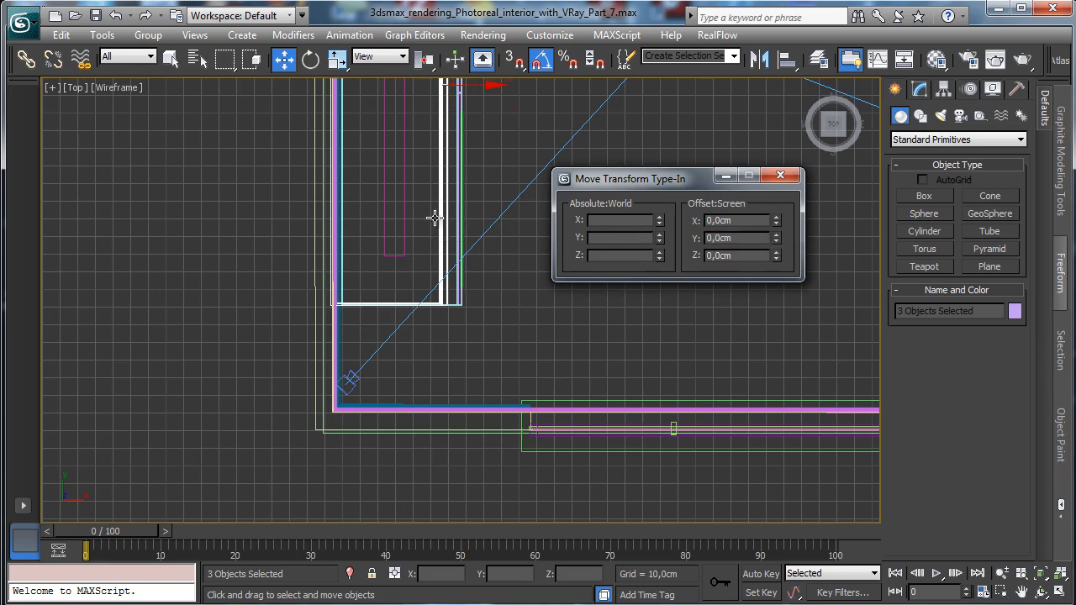
Move the pink box along X to about -480 cm, closer to the wall.
{"action": "left_click", "coordinate": [405, 228]}
{"action": "left_click_drag", "start_coordinate": [445, 125], "coordinate": [420, 125]}
{"action": "left_click", "coordinate": [1059, 593]}
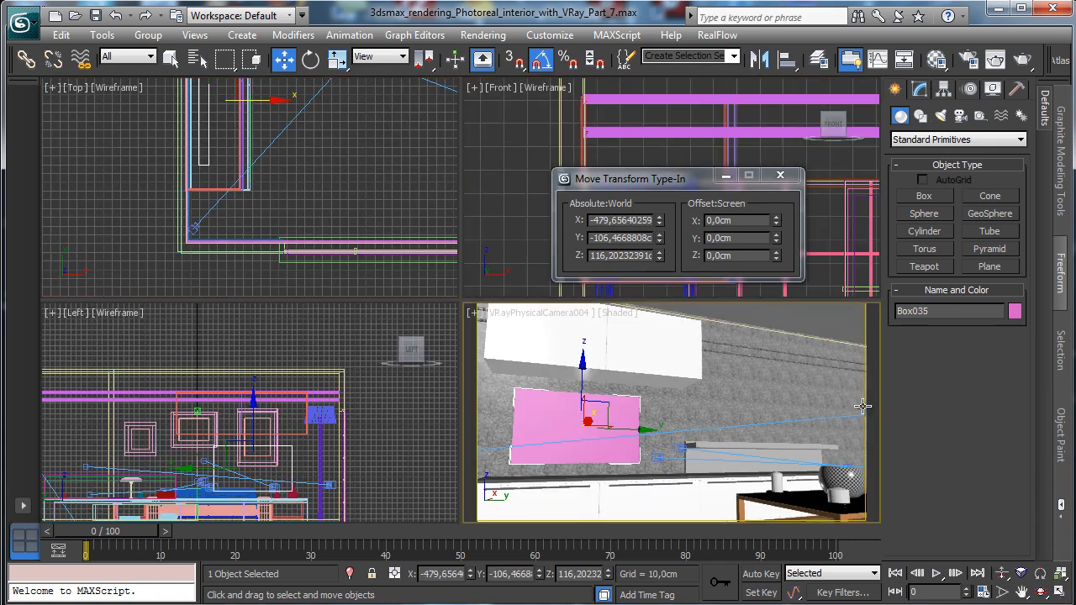
Clone the low grey box on the furniture straight up to about Z 180 cm as one independent copy.
{"action": "left_click", "coordinate": [726, 456]}
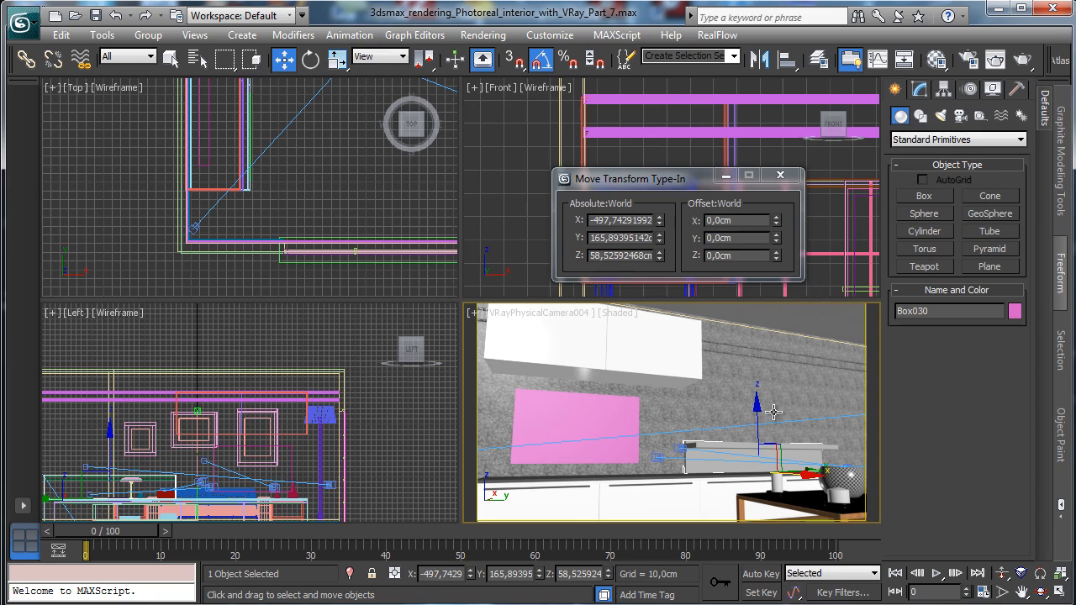
{"action": "left_click_drag", "start_coordinate": [757, 412], "coordinate": [753, 339], "text": "shift"}
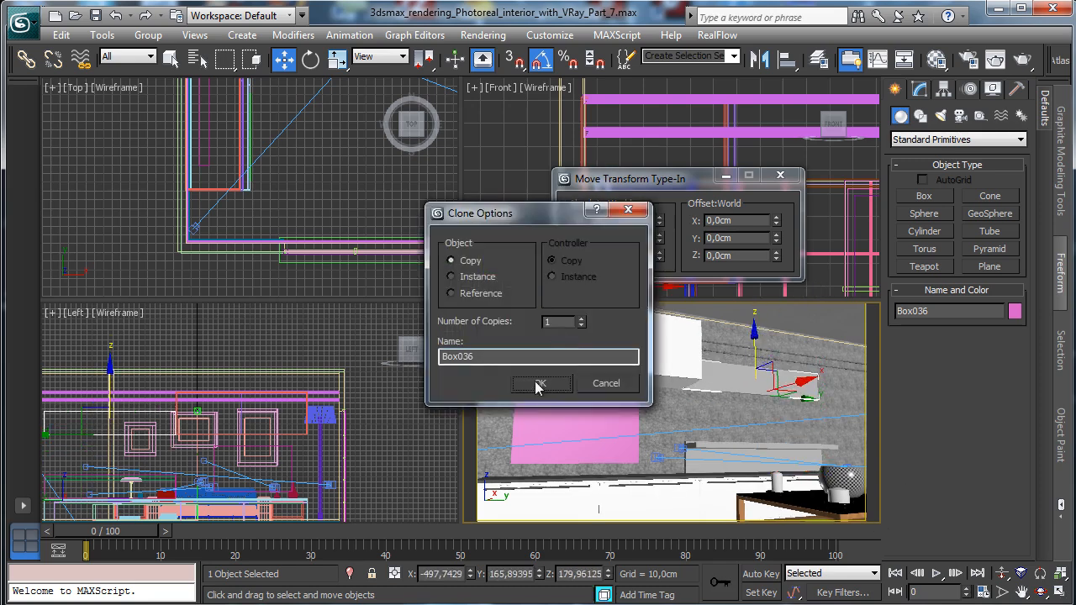
{"action": "left_click", "coordinate": [538, 384]}
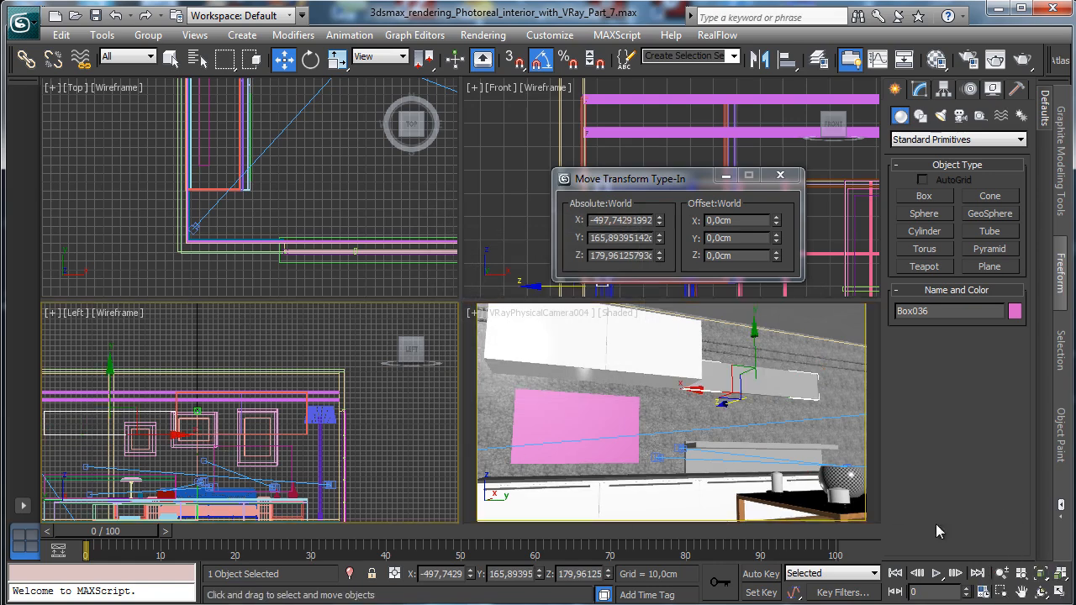
Raise the copied box in the Left view to about Z 181.3 cm so its lower edge meets the cabinet's bottom line.
{"action": "left_click", "coordinate": [983, 592]}
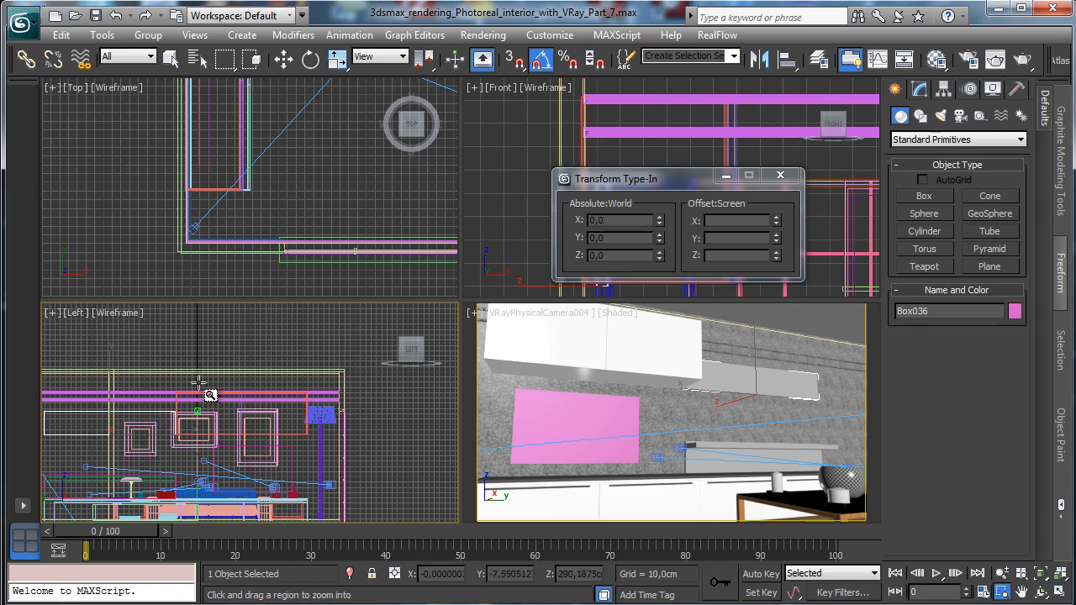
{"action": "left_click_drag", "start_coordinate": [200, 375], "coordinate": [44, 453]}
{"action": "left_click", "coordinate": [1060, 592]}
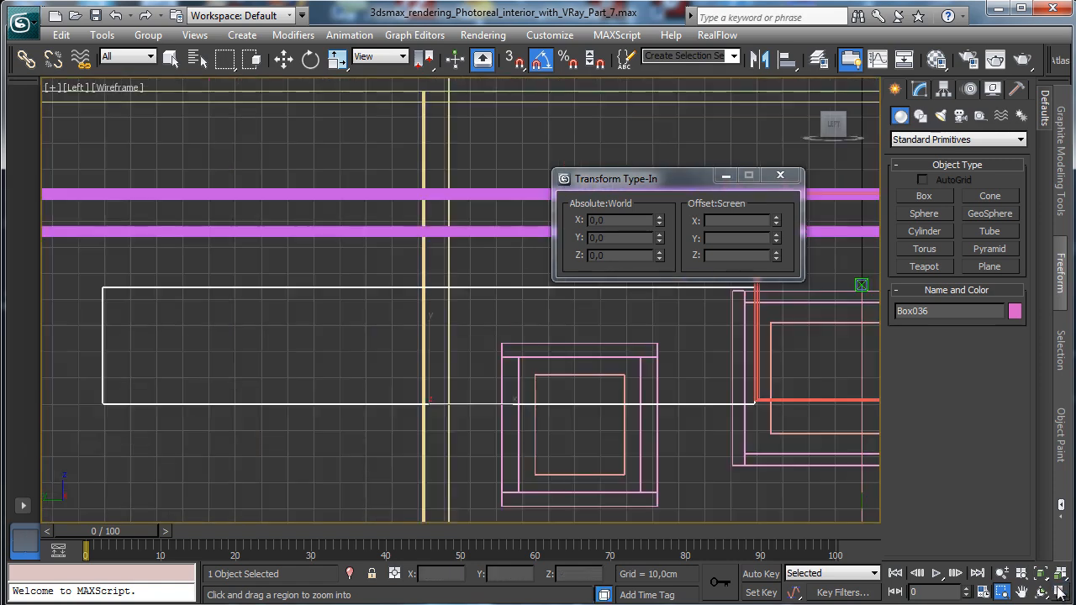
{"action": "left_click", "coordinate": [283, 58]}
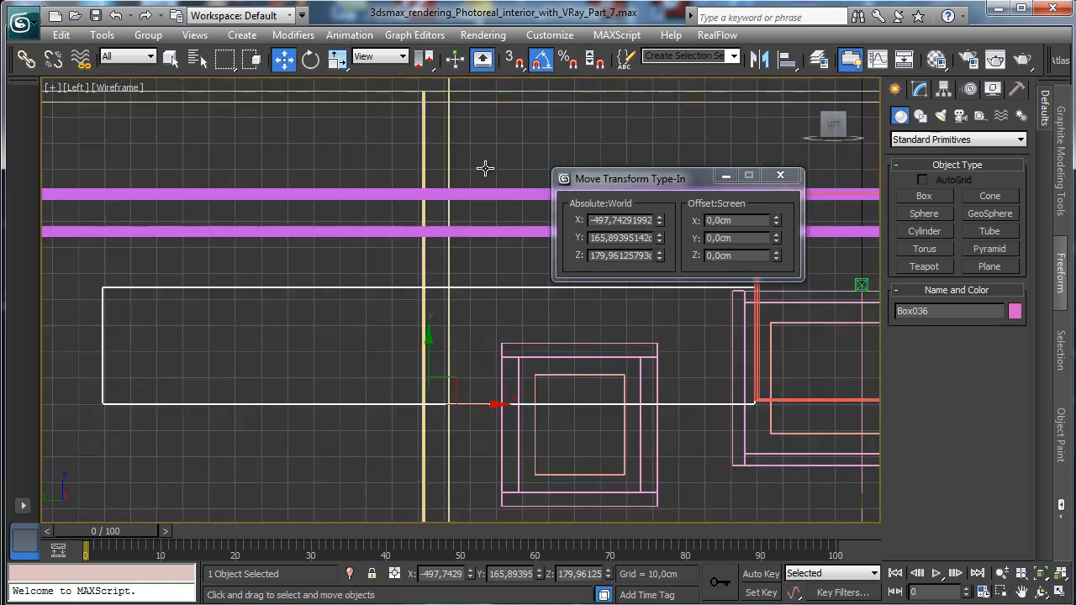
{"action": "left_click_drag", "start_coordinate": [426, 351], "coordinate": [438, 346]}
{"action": "left_click_drag", "start_coordinate": [697, 179], "coordinate": [752, 452]}
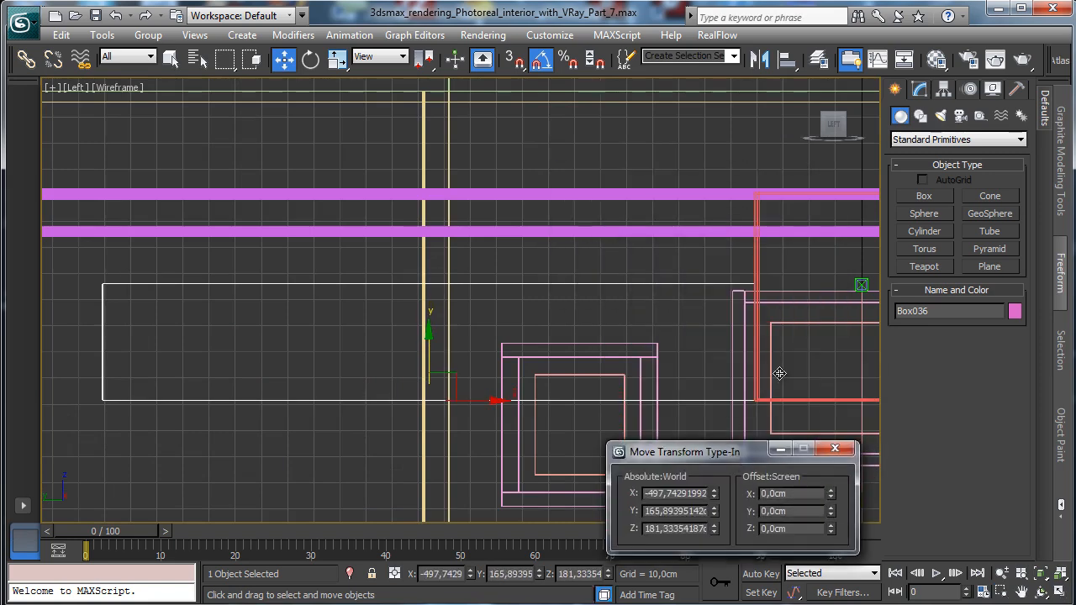
Add an Edit Poly modifier on top of the copied box's modifier stack.
{"action": "left_click", "coordinate": [918, 89]}
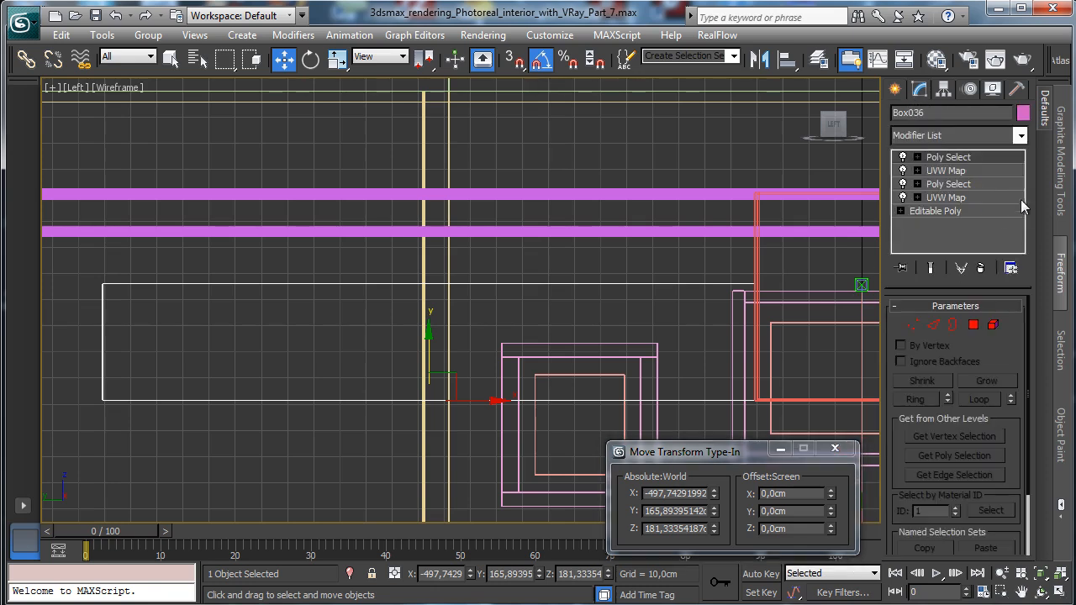
{"action": "left_click", "coordinate": [914, 325]}
{"action": "left_click_drag", "start_coordinate": [148, 287], "coordinate": [756, 295]}
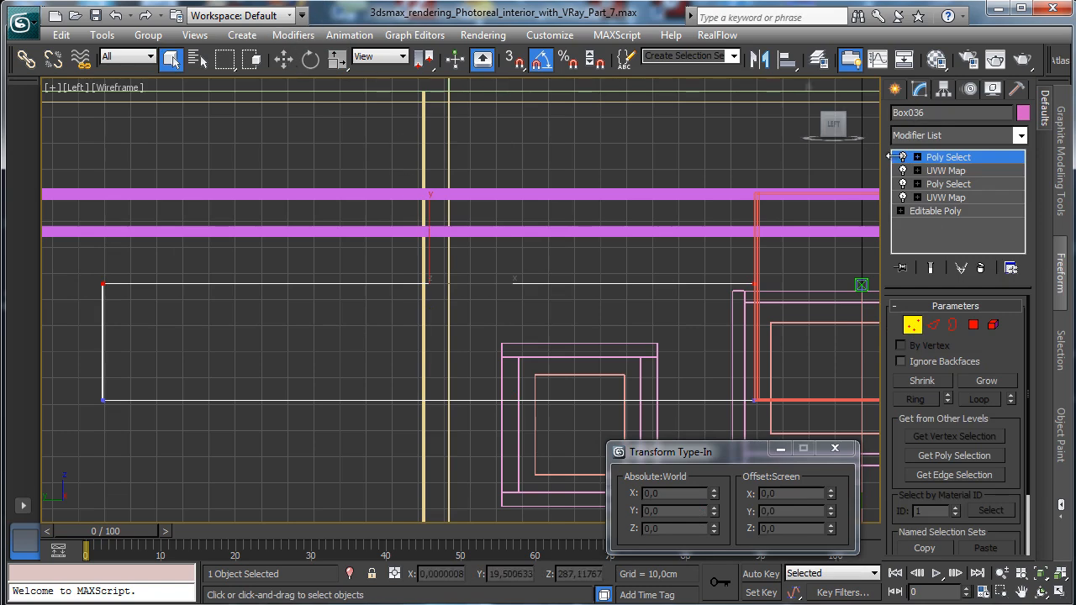
{"action": "left_click", "coordinate": [913, 325]}
{"action": "left_click", "coordinate": [1019, 135]}
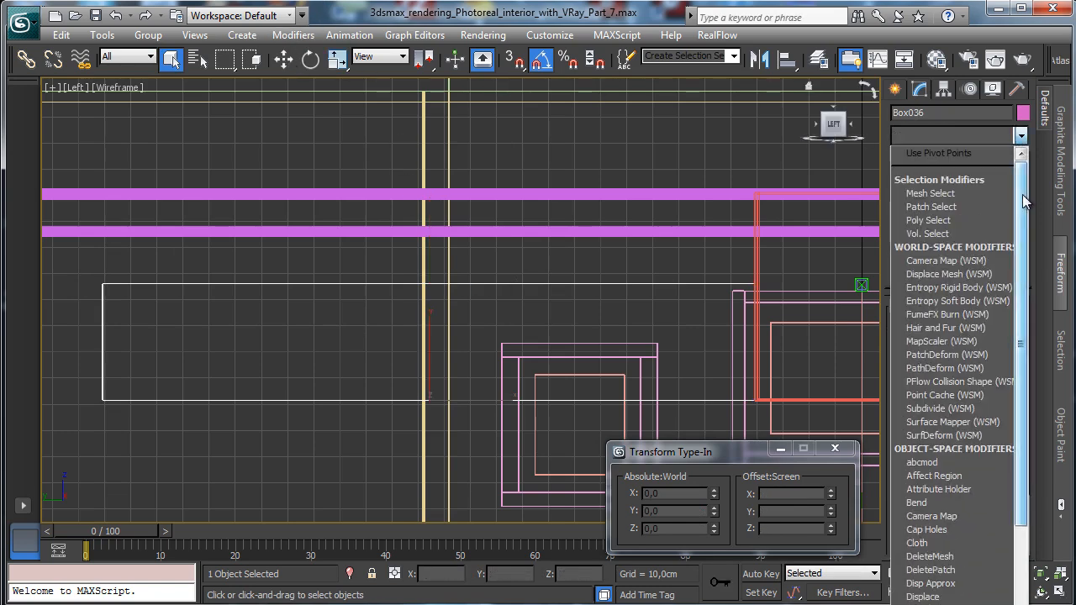
{"action": "left_click_drag", "start_coordinate": [1023, 200], "coordinate": [1019, 274]}
{"action": "left_click", "coordinate": [934, 490]}
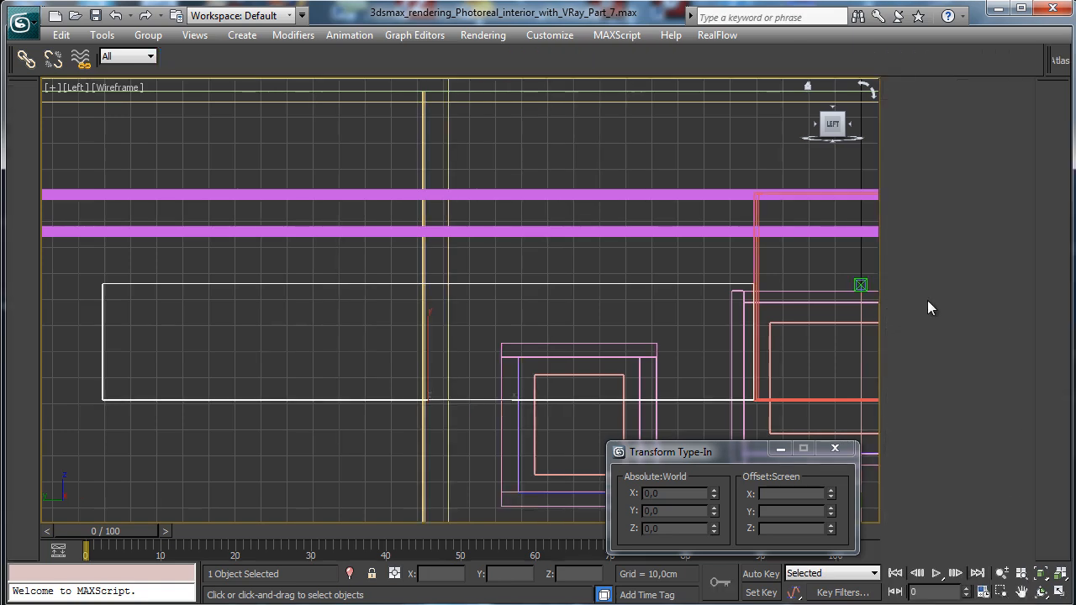
Raise the copied box's top vertices to about Z 260.7 cm, level with the top of the wall cabinet.
{"action": "left_click", "coordinate": [912, 436]}
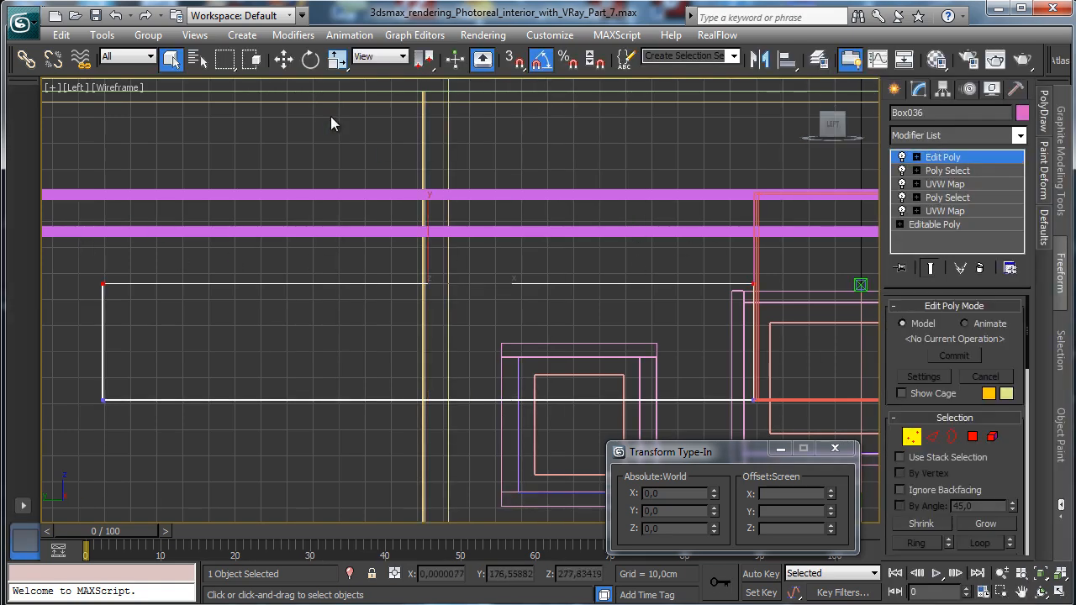
{"action": "left_click", "coordinate": [284, 58]}
{"action": "left_click_drag", "start_coordinate": [426, 232], "coordinate": [438, 139]}
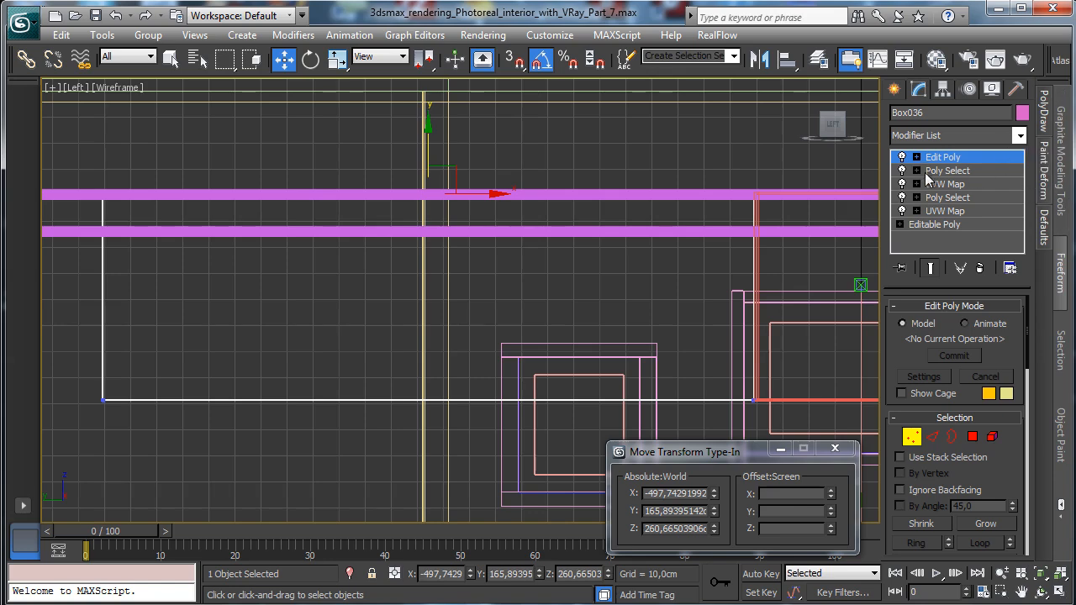
Finish vertex editing on the copied box and return to the four-viewport layout with the camera view active.
{"action": "left_click", "coordinate": [916, 438]}
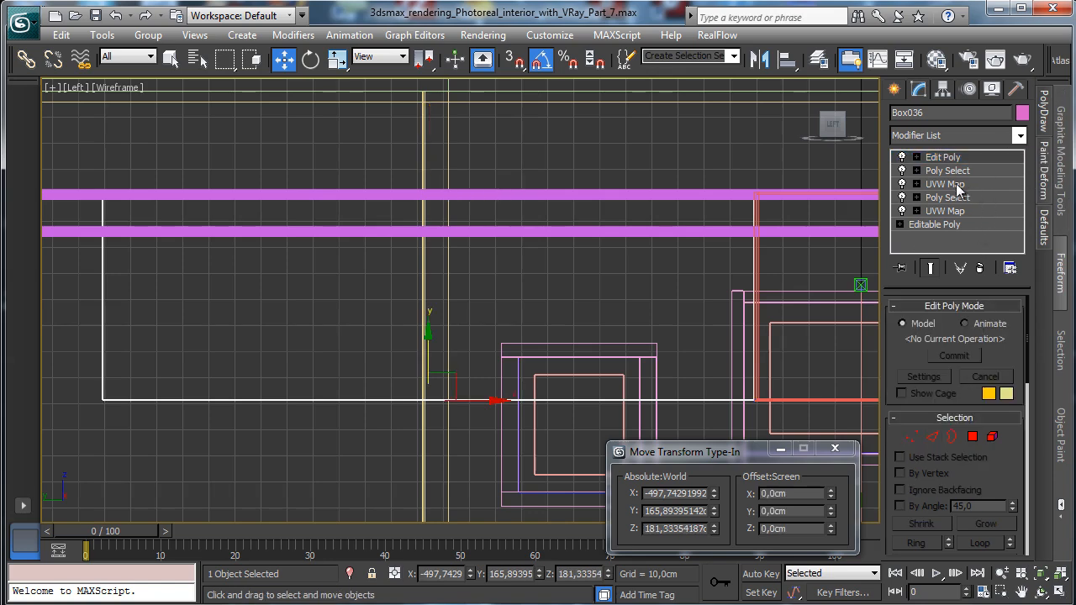
{"action": "left_click", "coordinate": [1059, 592]}
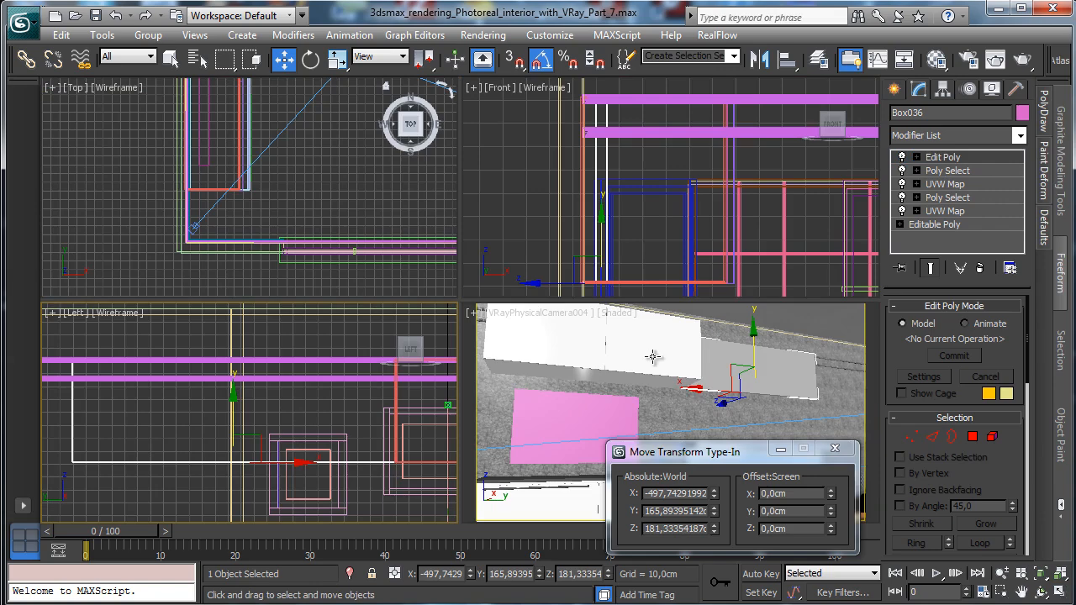
{"action": "left_click", "coordinate": [653, 353]}
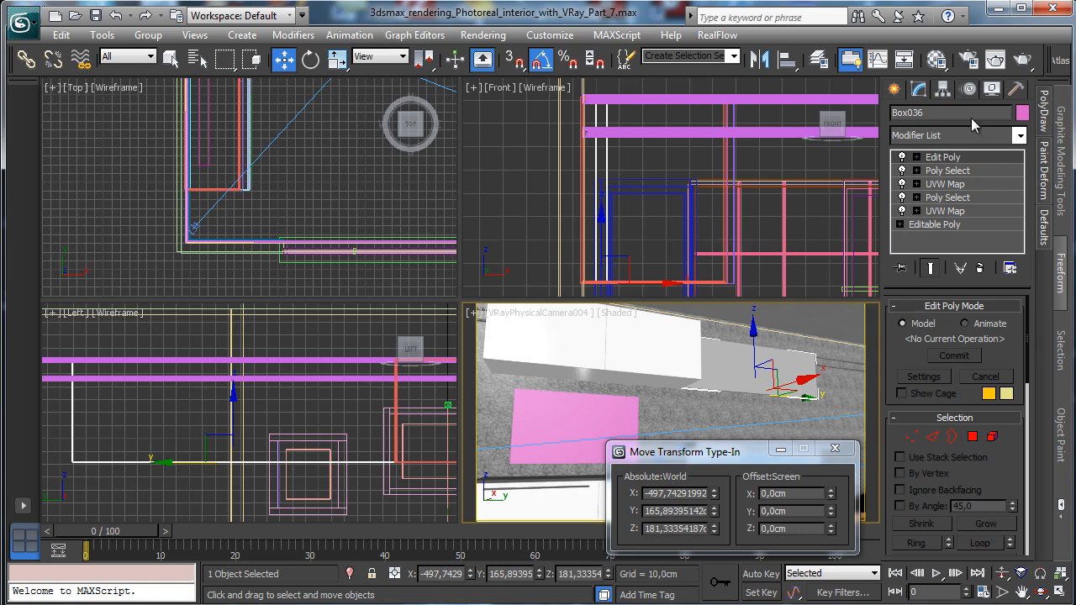
Draw a new box in the Top view over the furniture along the wall, about 250.2 by 37 cm and 31.1 cm high.
{"action": "left_click", "coordinate": [896, 92]}
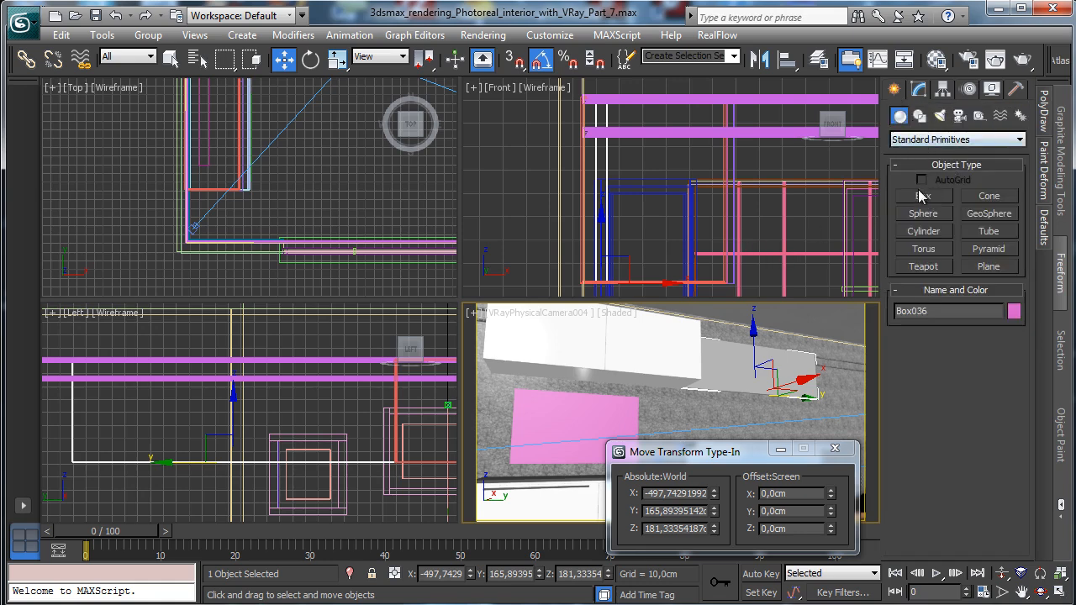
{"action": "left_click", "coordinate": [921, 195]}
{"action": "left_click", "coordinate": [408, 217]}
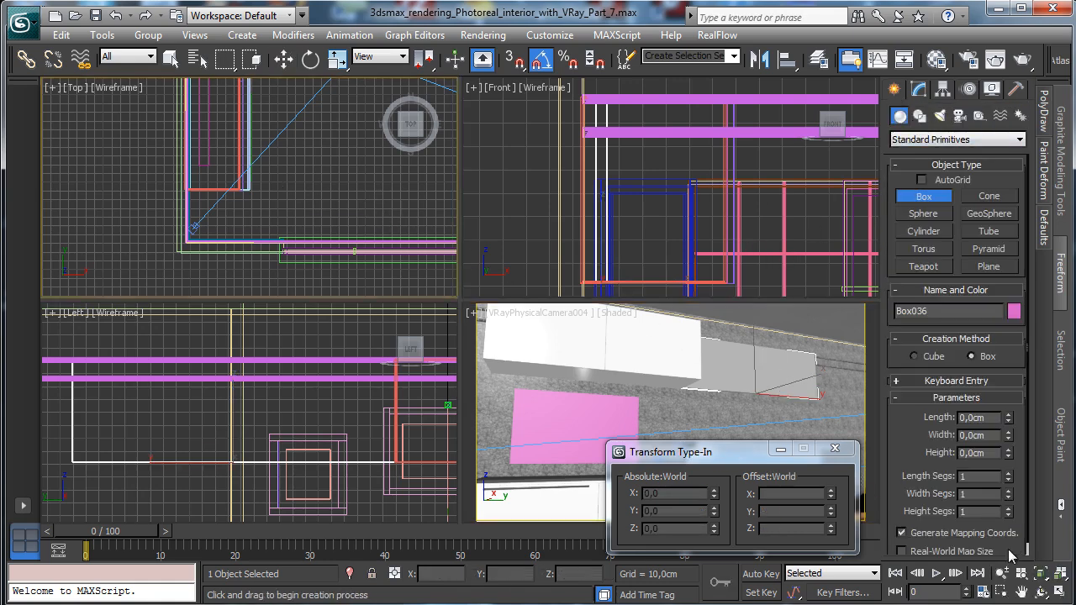
{"action": "left_click", "coordinate": [1039, 573]}
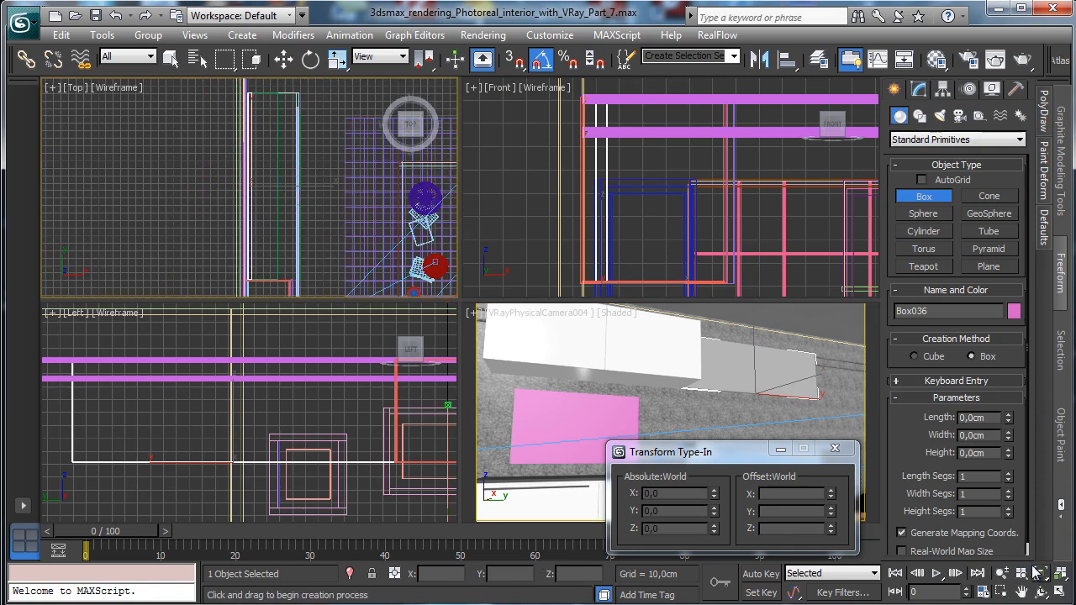
{"action": "left_click", "coordinate": [1059, 593]}
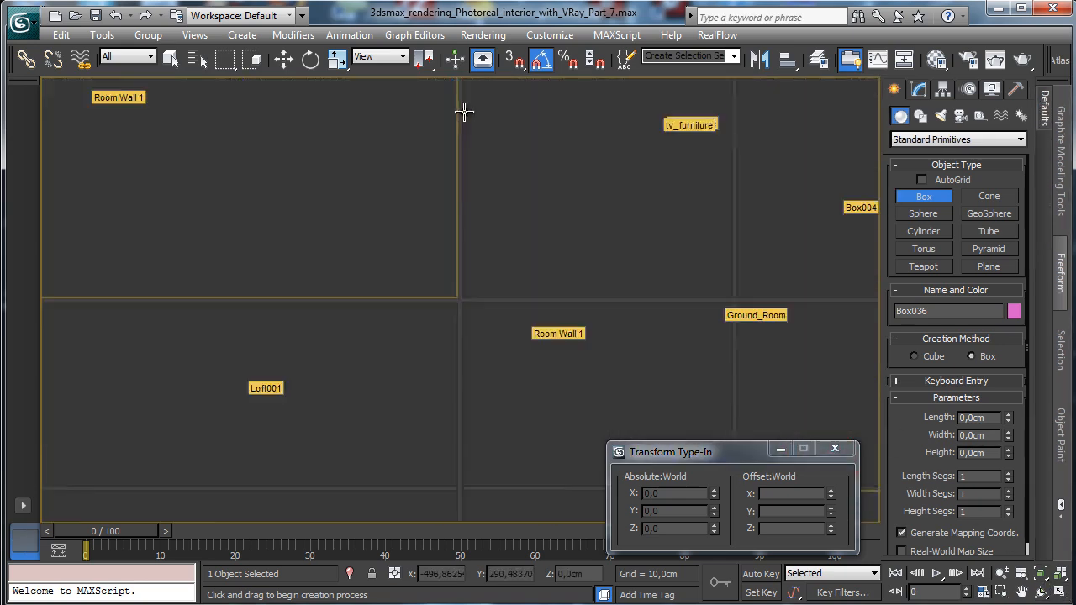
{"action": "left_click_drag", "start_coordinate": [464, 110], "coordinate": [518, 488]}
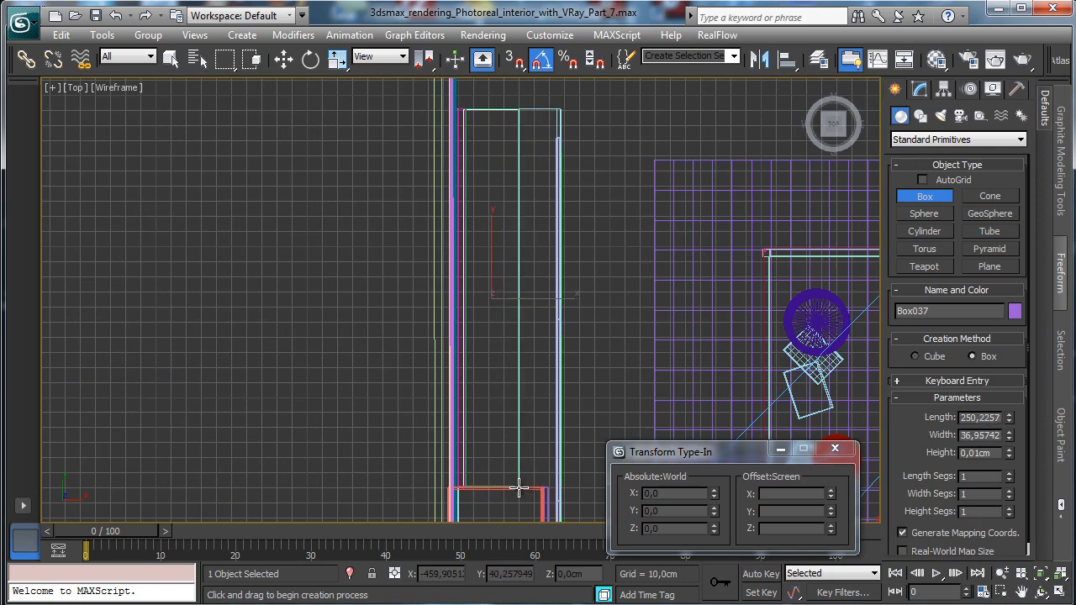
{"action": "left_click", "coordinate": [523, 442]}
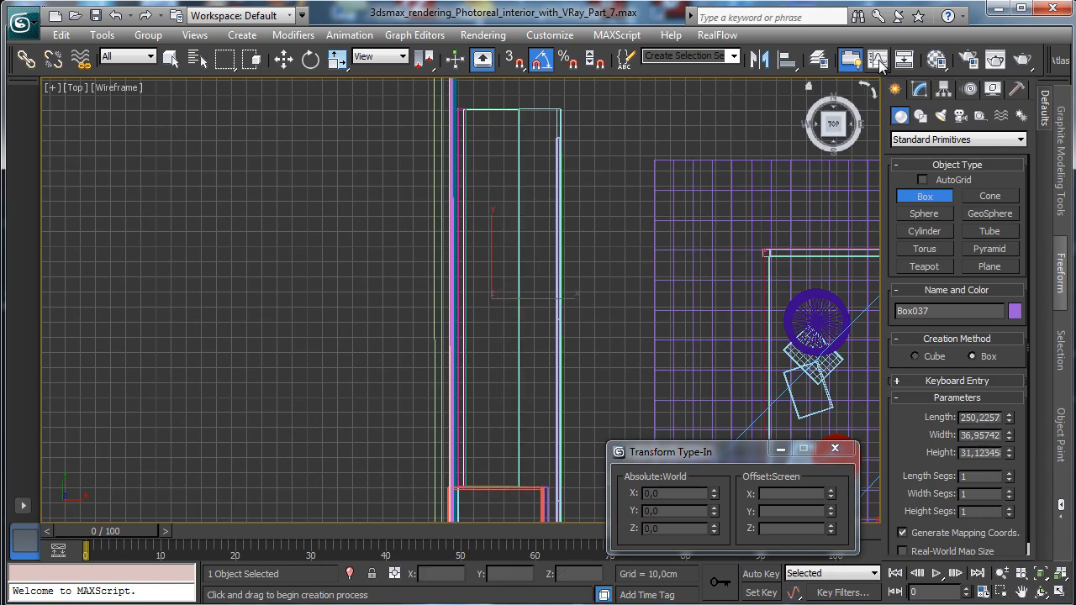
Raise the new box in the camera view to about Z 194.4 cm, in front of the grey upper unit.
{"action": "left_click", "coordinate": [917, 89]}
{"action": "left_click", "coordinate": [1058, 591]}
{"action": "right_click", "coordinate": [776, 373]}
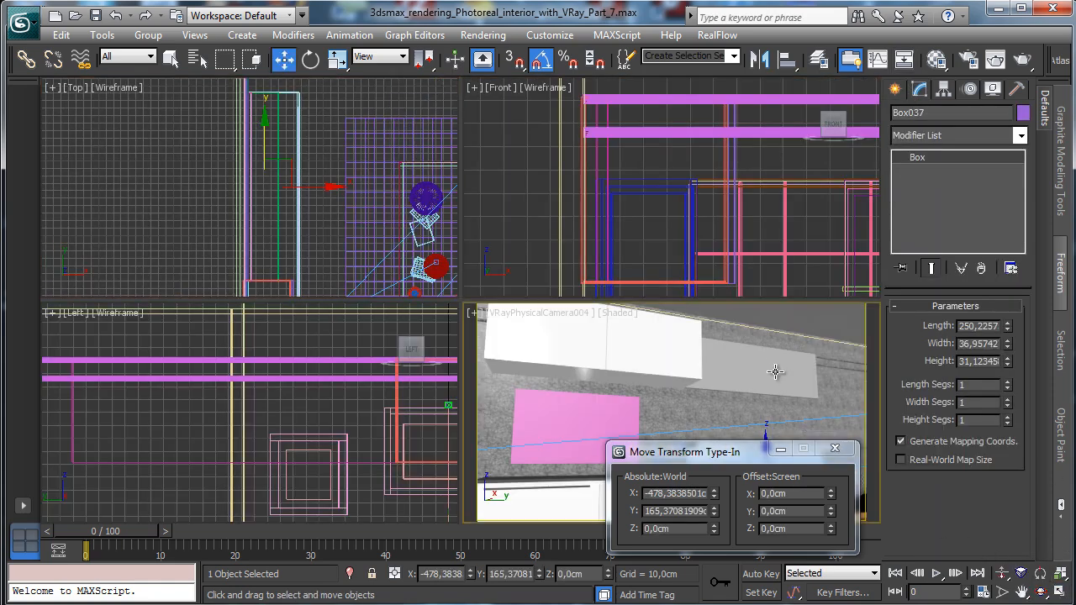
{"action": "left_click", "coordinate": [779, 450]}
{"action": "left_click_drag", "start_coordinate": [771, 445], "coordinate": [770, 361]}
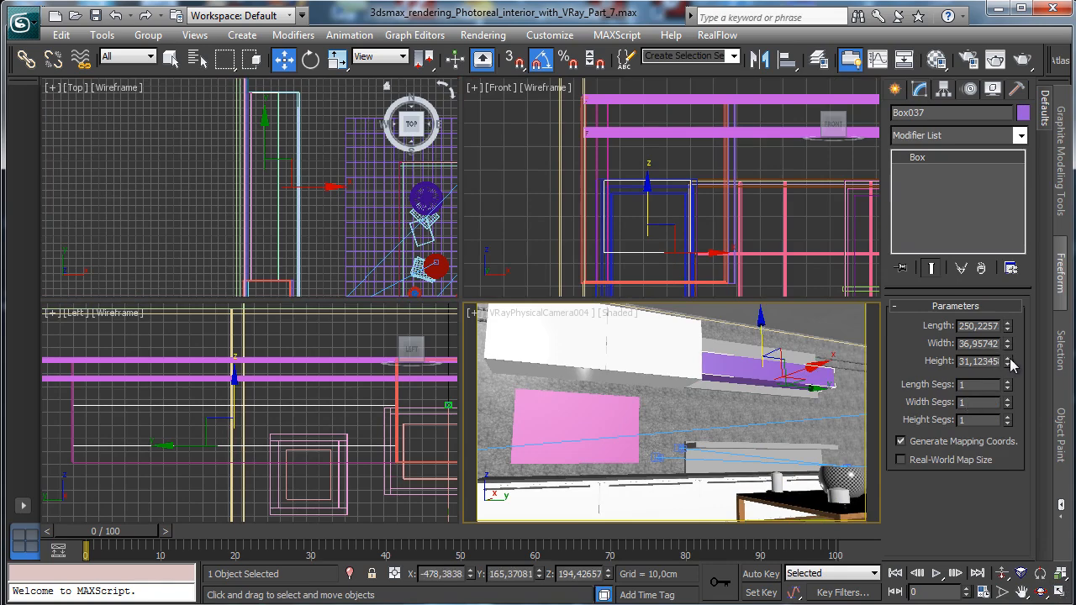
Set the new box's height to 2 cm to make it a thin shelf.
{"action": "left_click_drag", "start_coordinate": [1006, 361], "coordinate": [997, 435]}
{"action": "double_click", "coordinate": [980, 360]}
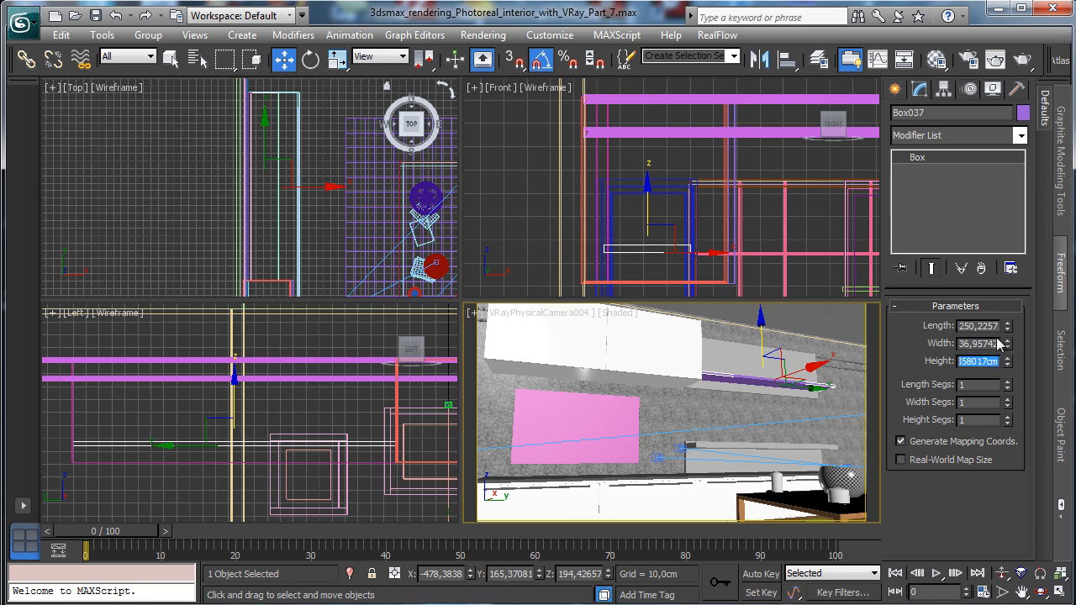
{"action": "type", "text": "2"}
{"action": "key", "text": "Return"}
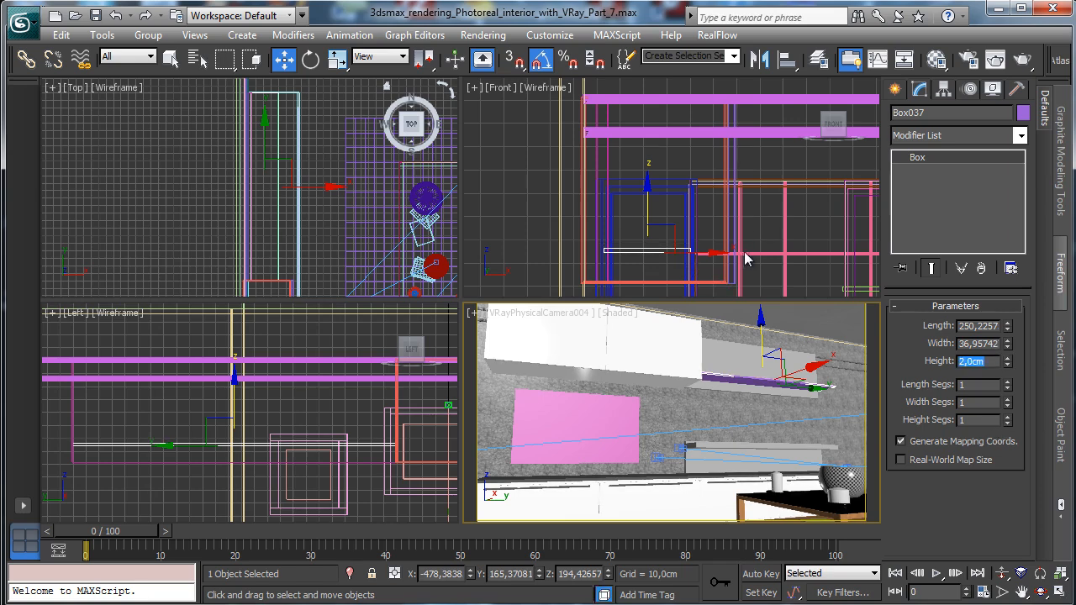
{"action": "left_click_drag", "start_coordinate": [761, 336], "coordinate": [857, 333]}
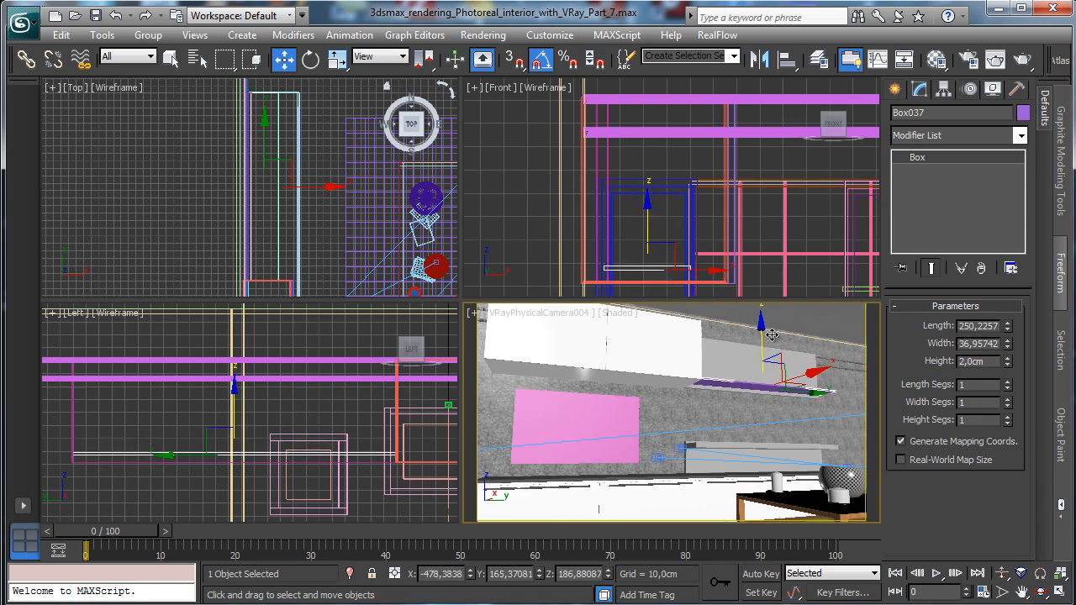
{"action": "left_click", "coordinate": [115, 15]}
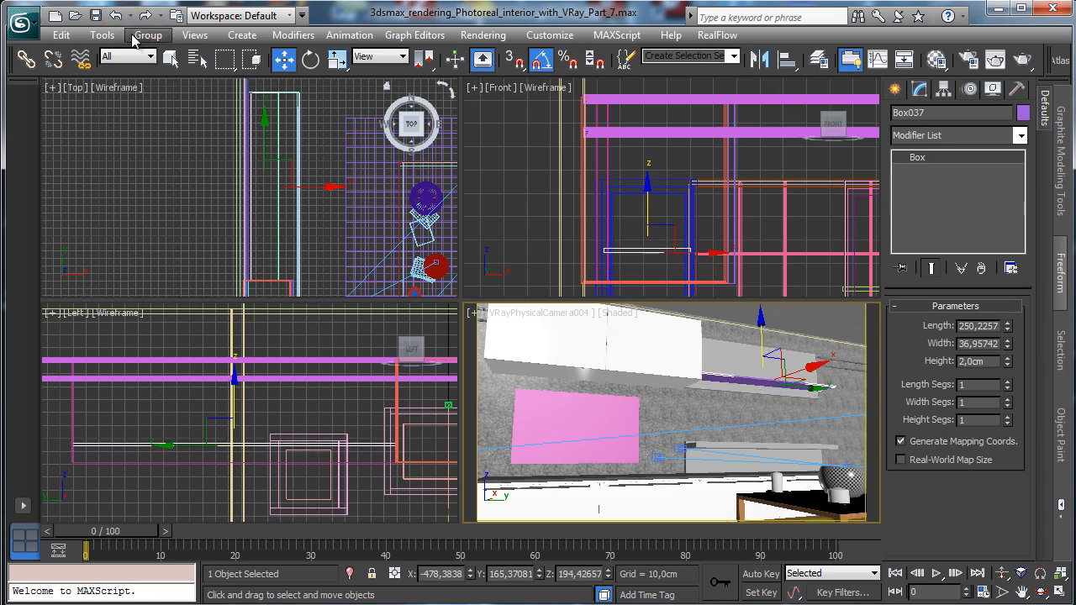
Shorten the thin shelf by setting its length to 230 cm.
{"action": "double_click", "coordinate": [994, 326]}
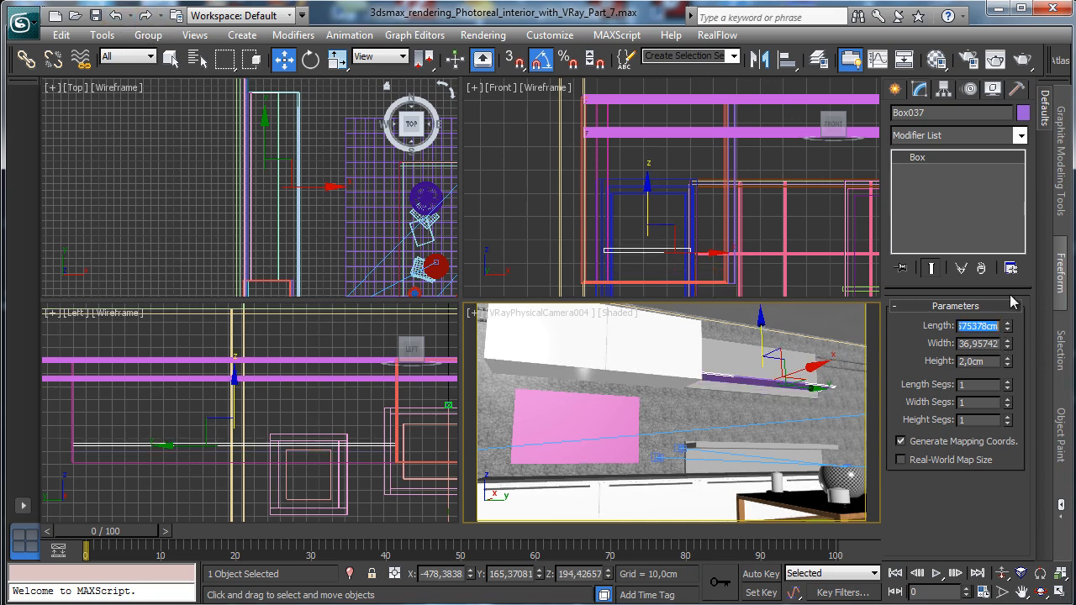
{"action": "type", "text": "240"}
{"action": "key", "text": "Return"}
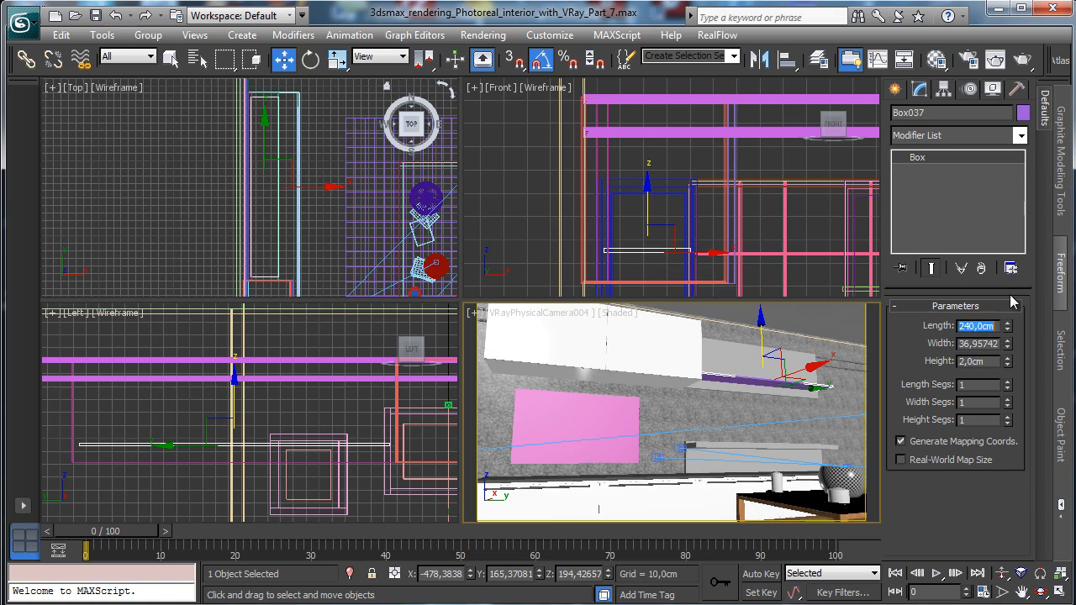
{"action": "type", "text": "2"}
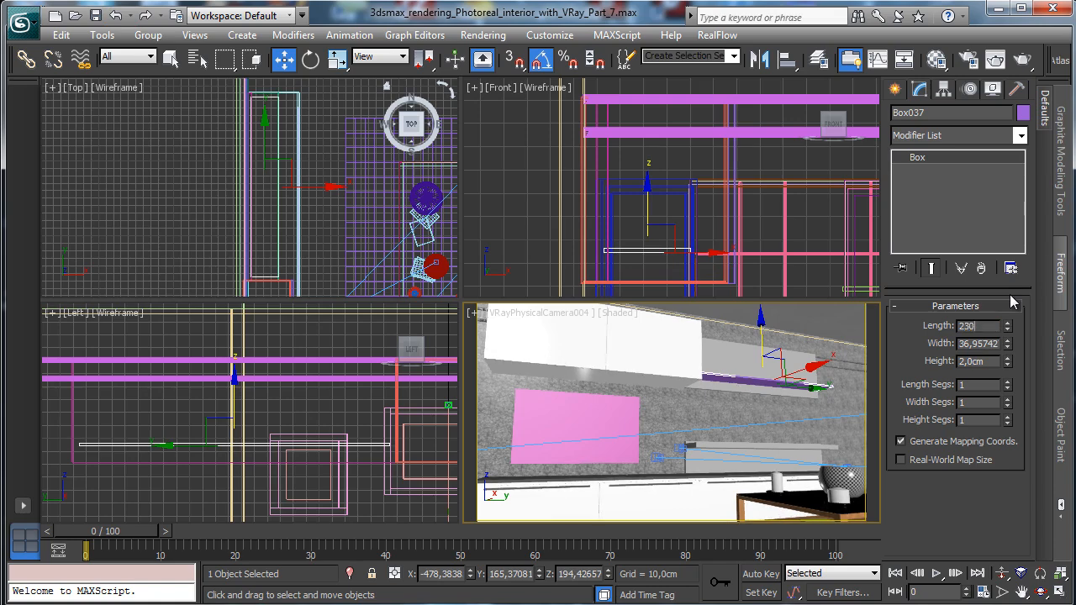
{"action": "type", "text": "30"}
{"action": "key", "text": "Return"}
Move the shelf to about Y 155.3 cm beside the white cabinet and lower it to about Z 183.3 cm.
{"action": "right_click", "coordinate": [276, 139]}
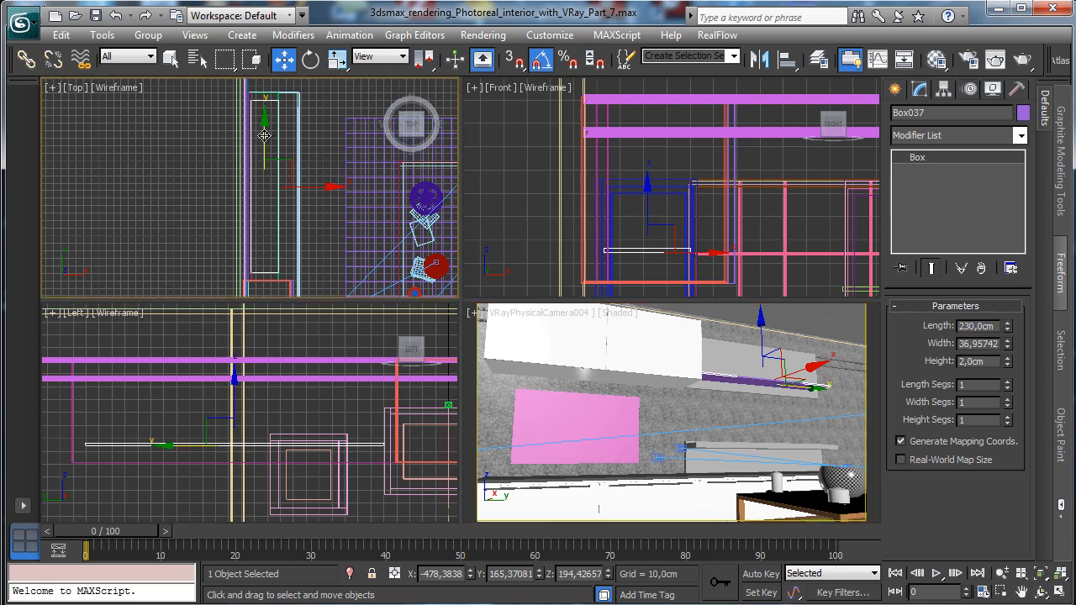
{"action": "left_click_drag", "start_coordinate": [264, 136], "coordinate": [265, 144]}
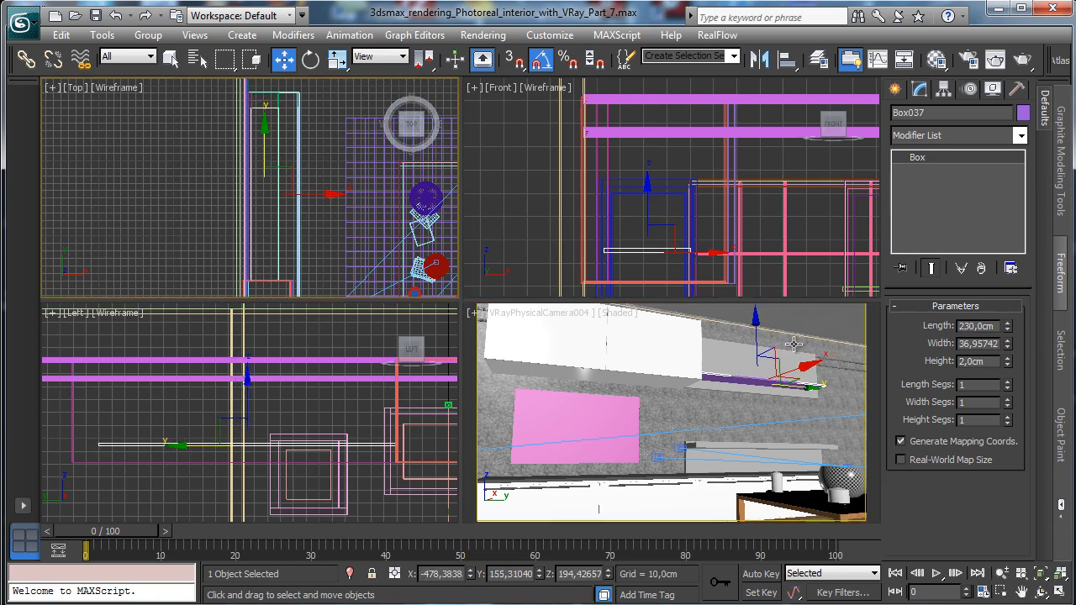
{"action": "right_click", "coordinate": [759, 339]}
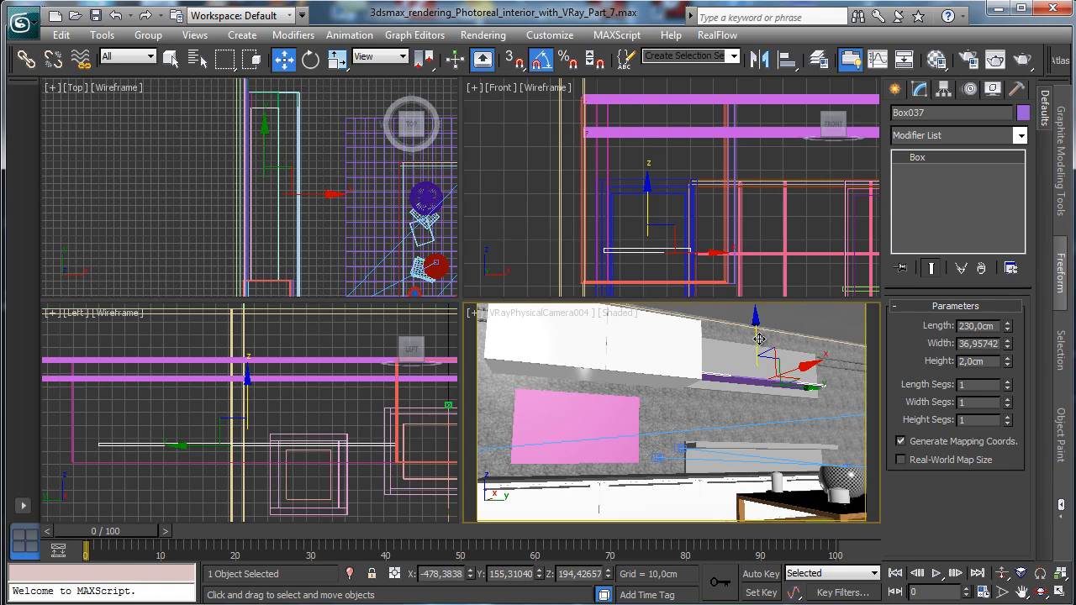
{"action": "left_click_drag", "start_coordinate": [757, 339], "coordinate": [758, 356]}
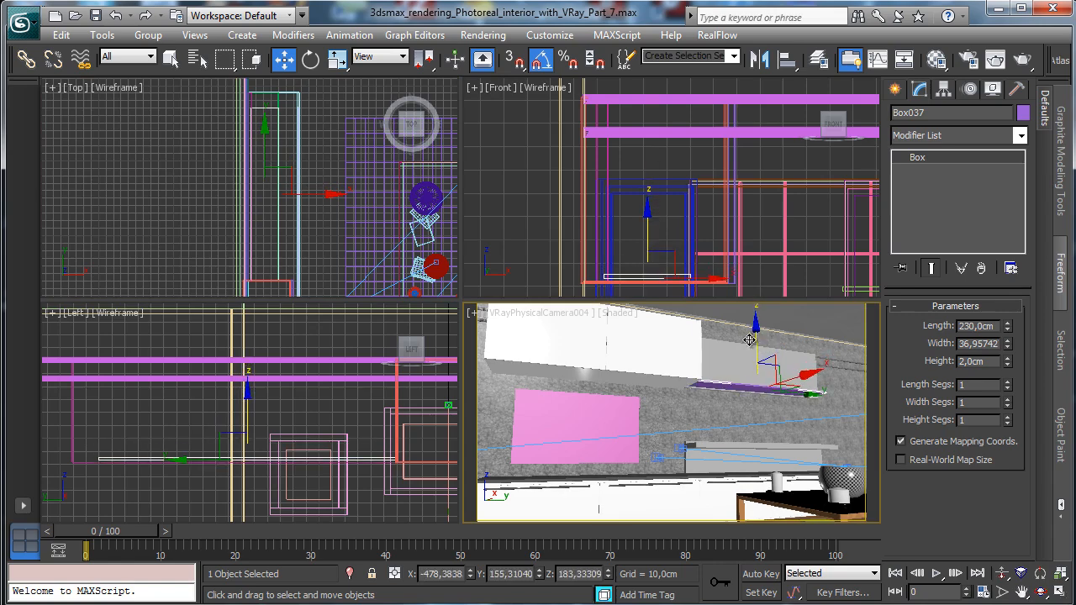
Convert the thin shelf box to an Editable Poly.
{"action": "right_click", "coordinate": [756, 388]}
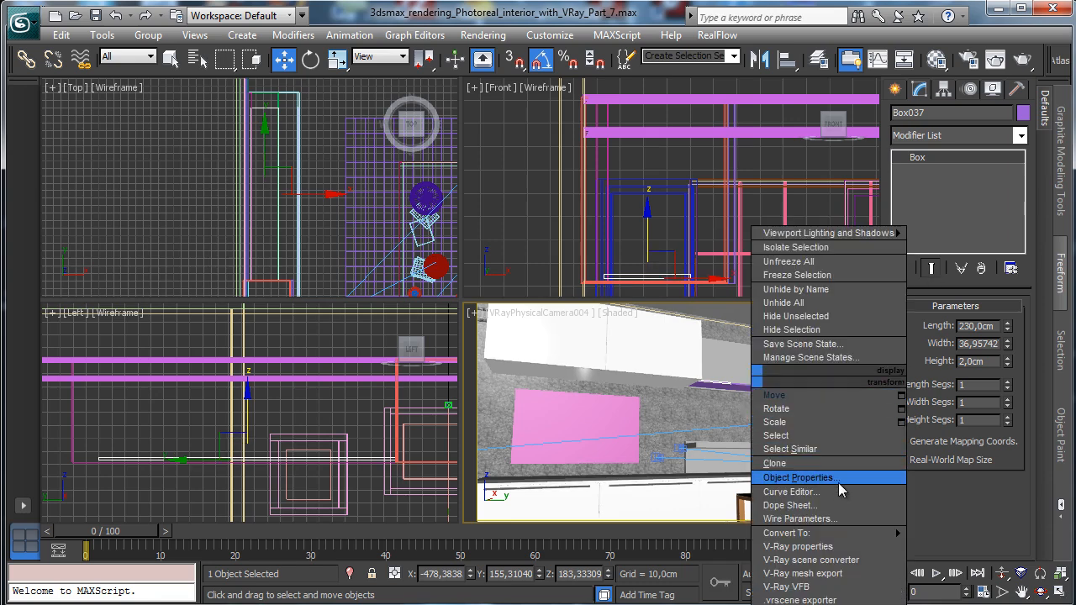
{"action": "mouse_move", "coordinate": [790, 532]}
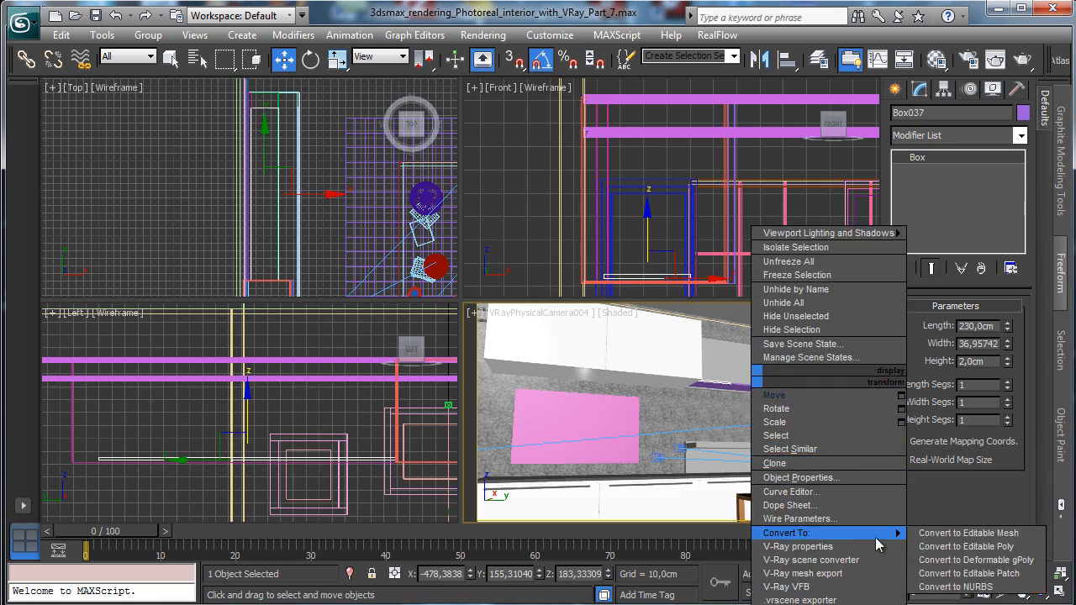
{"action": "left_click", "coordinate": [958, 553]}
Chamfer all edges of the shelf by 0.25 cm and leave edge editing.
{"action": "left_click", "coordinate": [932, 326]}
{"action": "left_click_drag", "start_coordinate": [652, 353], "coordinate": [831, 433]}
{"action": "left_click_drag", "start_coordinate": [1009, 352], "coordinate": [1005, 147]}
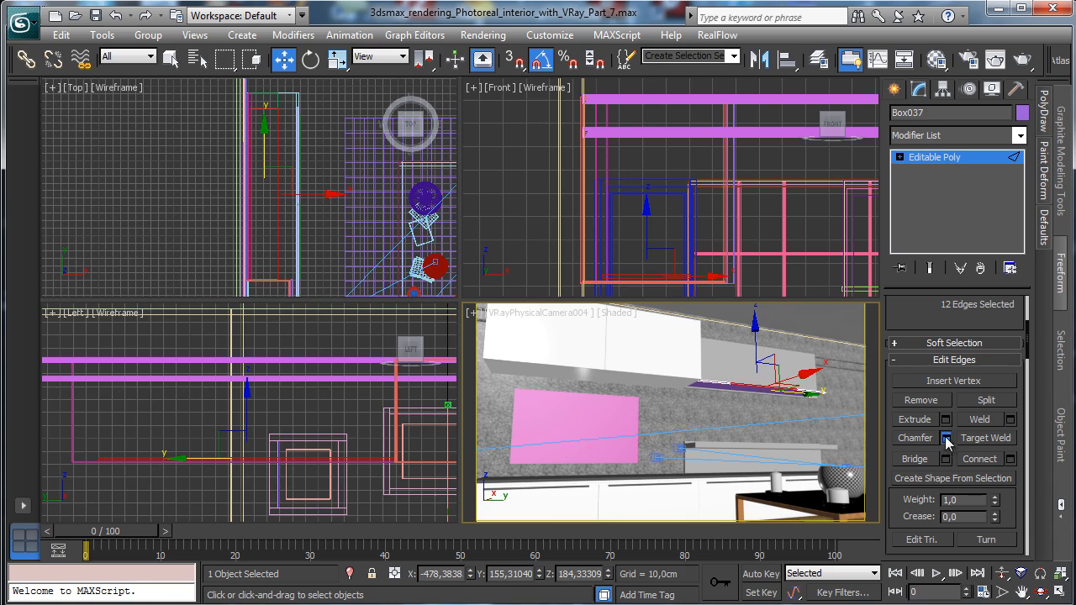
{"action": "left_click", "coordinate": [947, 437]}
{"action": "type", "text": "0"}
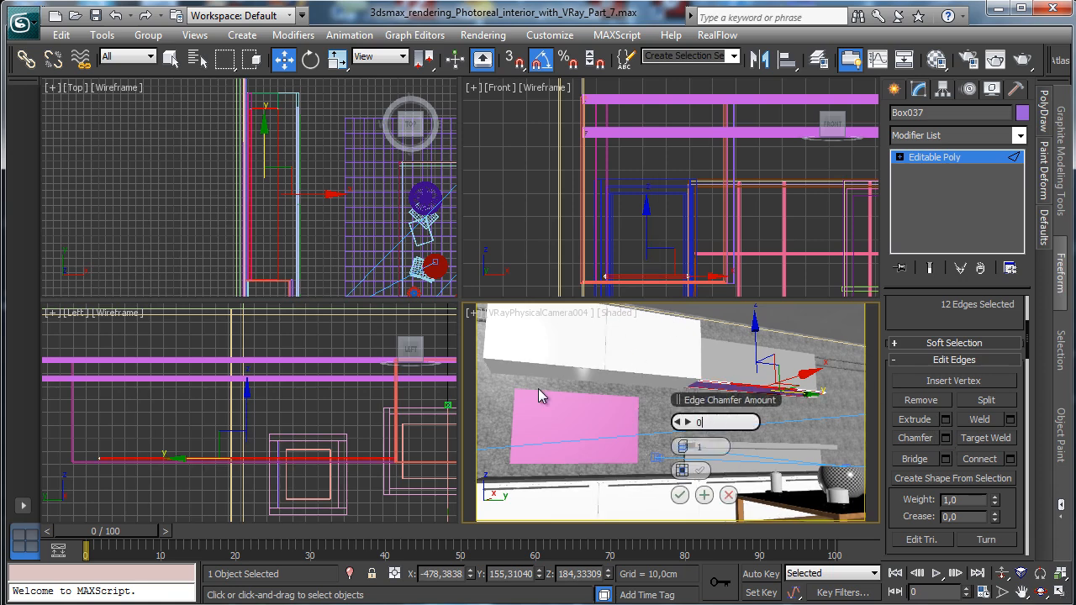
{"action": "type", "text": ",25"}
{"action": "key", "text": "Return"}
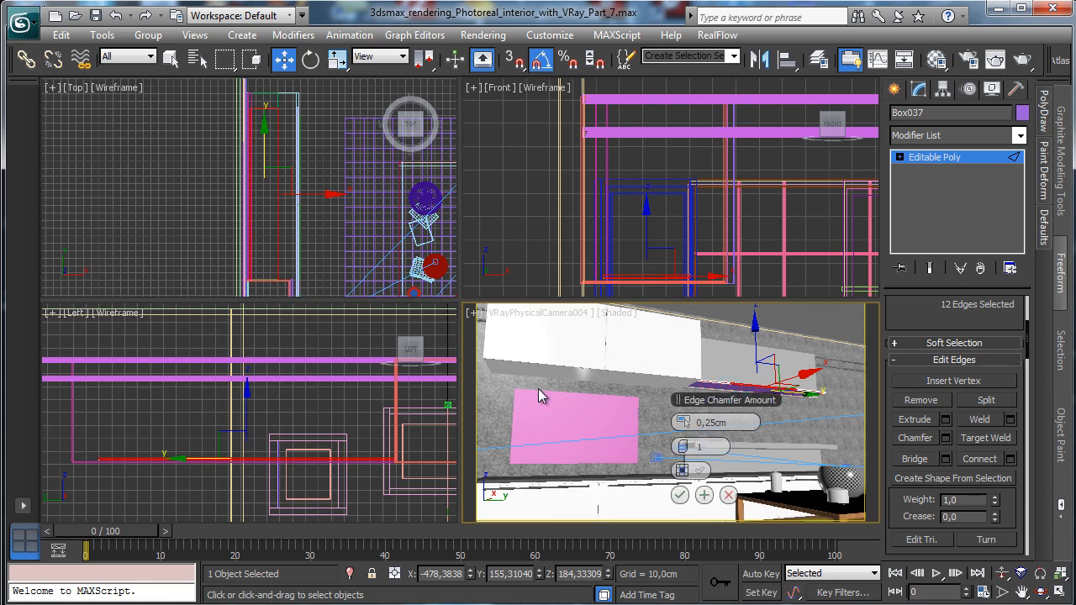
{"action": "left_click", "coordinate": [679, 496]}
{"action": "left_click", "coordinate": [964, 160]}
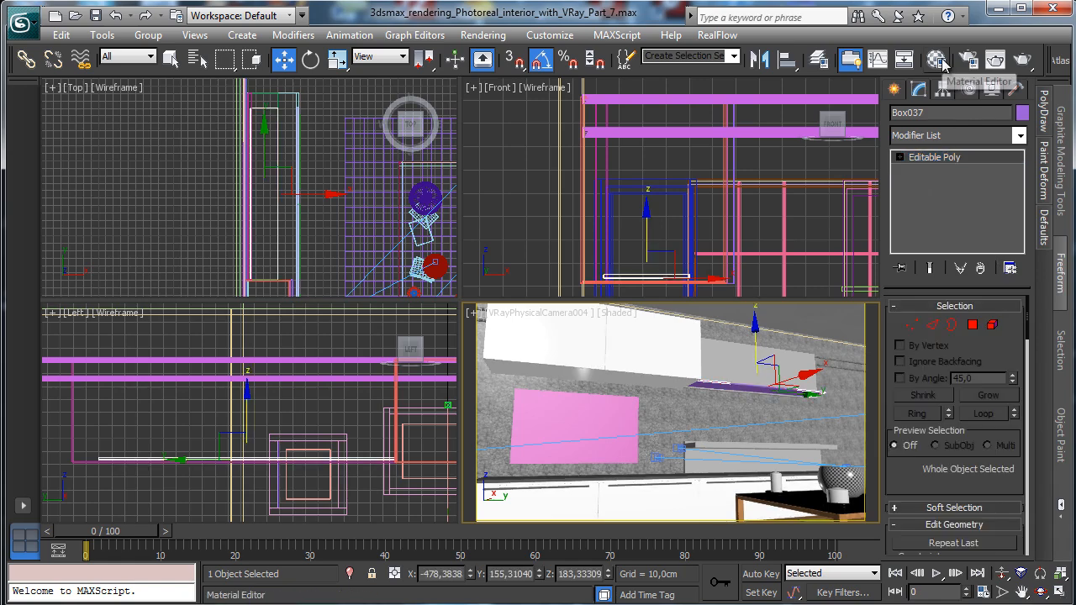
Assign the existing TV Wood material to the shelf.
{"action": "key", "text": "m"}
{"action": "left_click", "coordinate": [892, 140]}
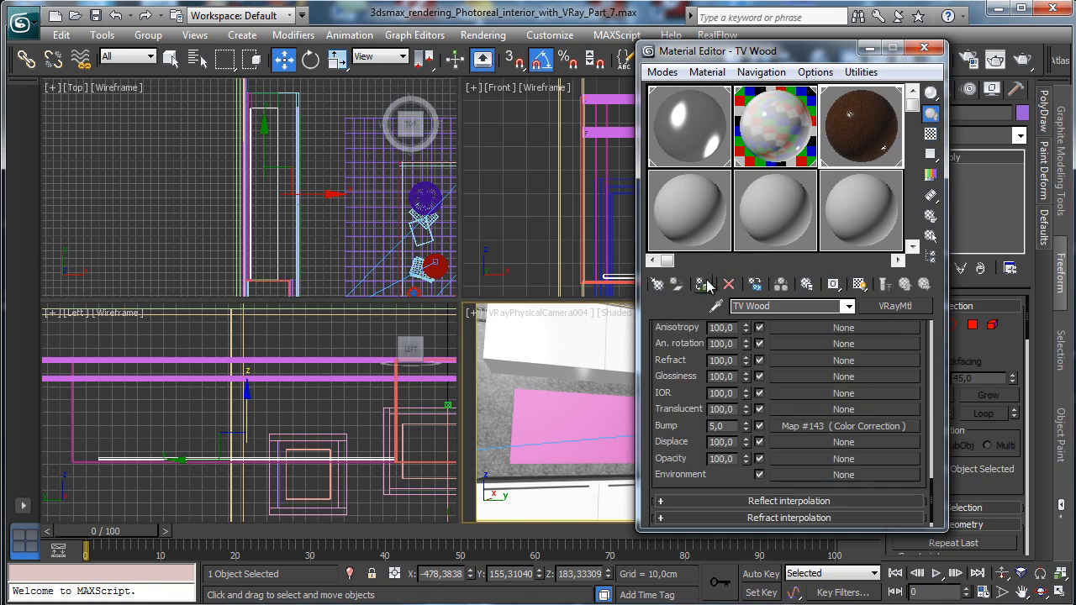
{"action": "left_click", "coordinate": [922, 52]}
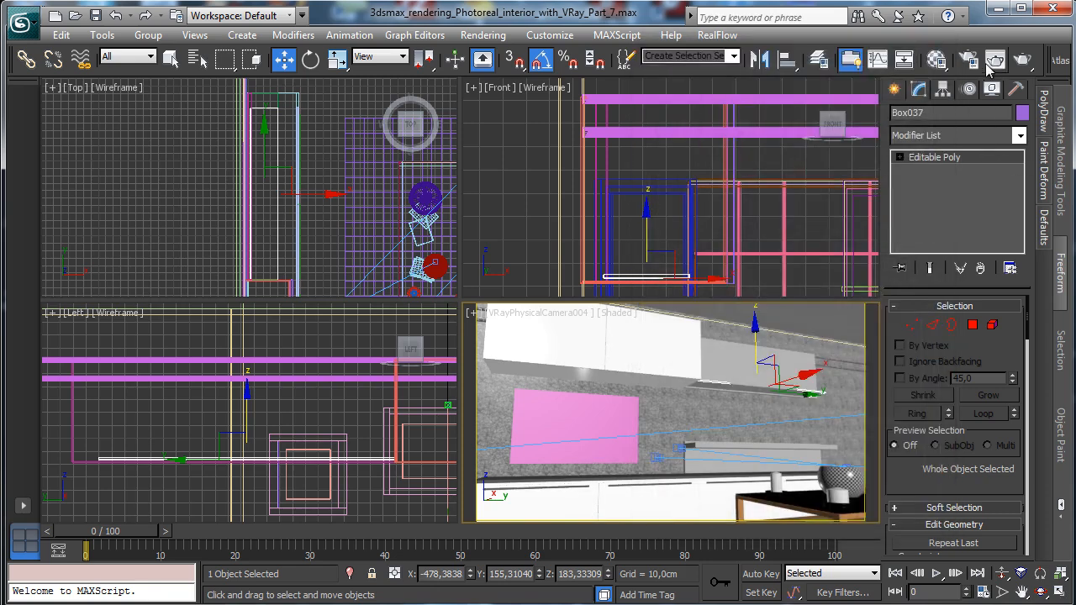
Rename the unused 07 - Default material as "Tv wood box" and assign it to the shelf.
{"action": "left_click", "coordinate": [937, 59]}
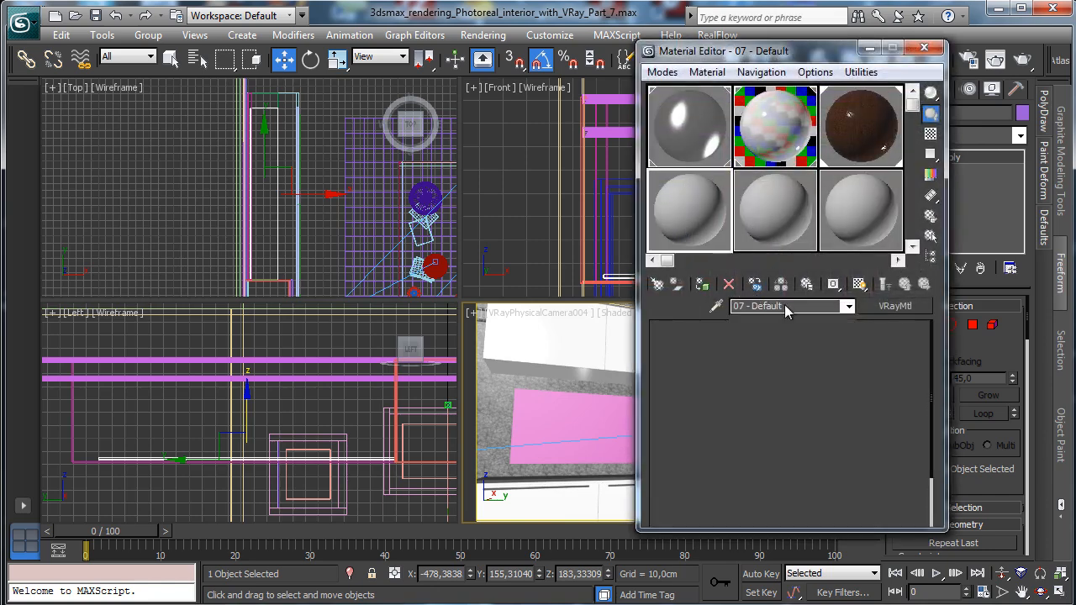
{"action": "type", "text": "Tv "}
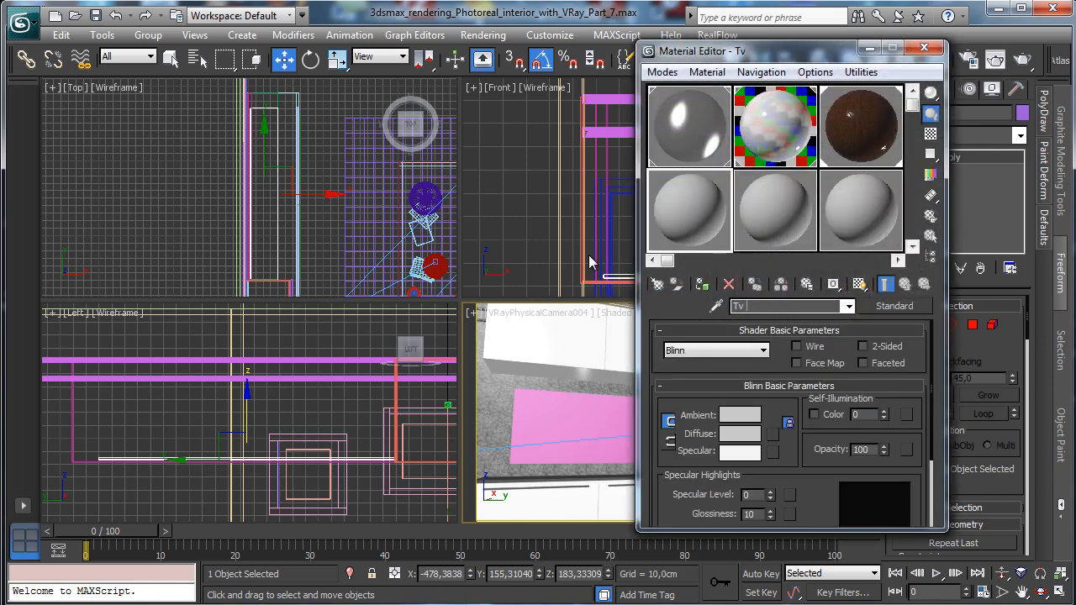
{"action": "type", "text": "b"}
{"action": "type", "text": "wood bo"}
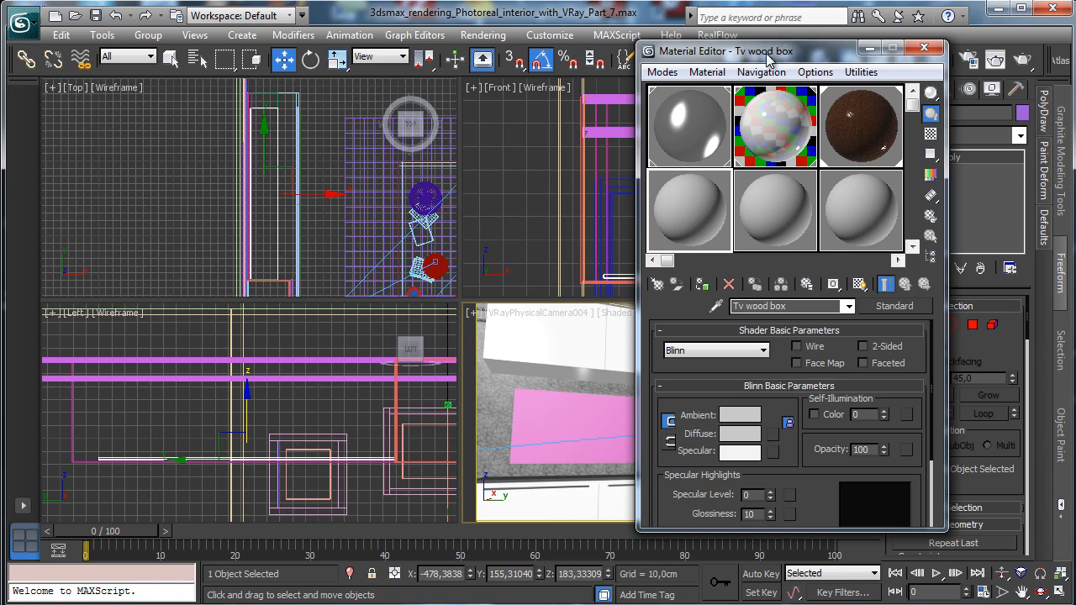
{"action": "left_click_drag", "start_coordinate": [766, 56], "coordinate": [198, 84]}
{"action": "left_click", "coordinate": [131, 324]}
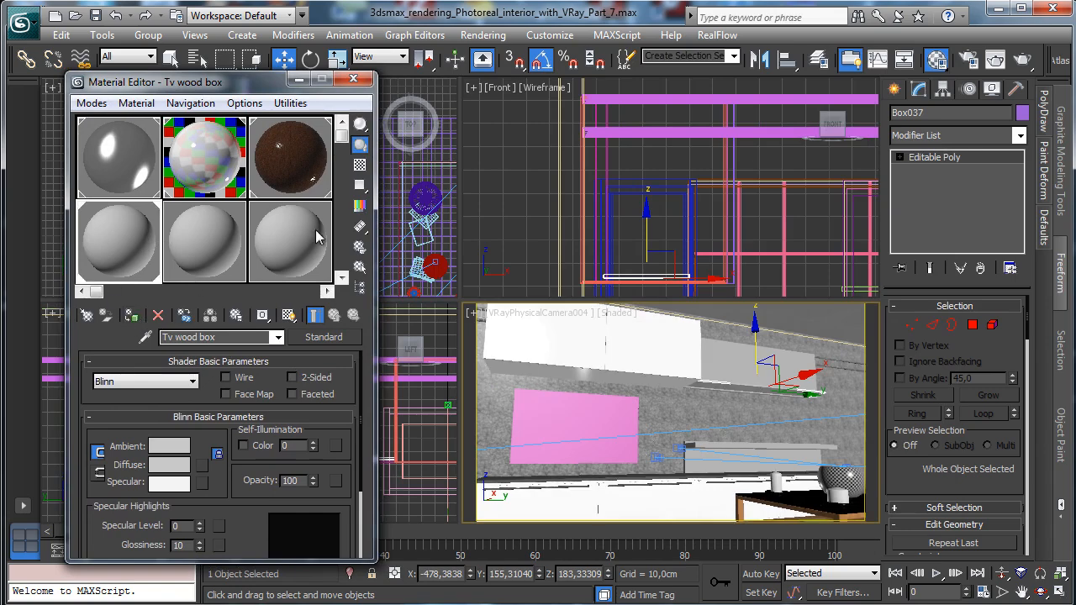
Convert Tv wood box to a Multi/Sub-Object material with 2 sub-materials and place the TV Wood material in slot 1.
{"action": "left_click", "coordinate": [343, 335]}
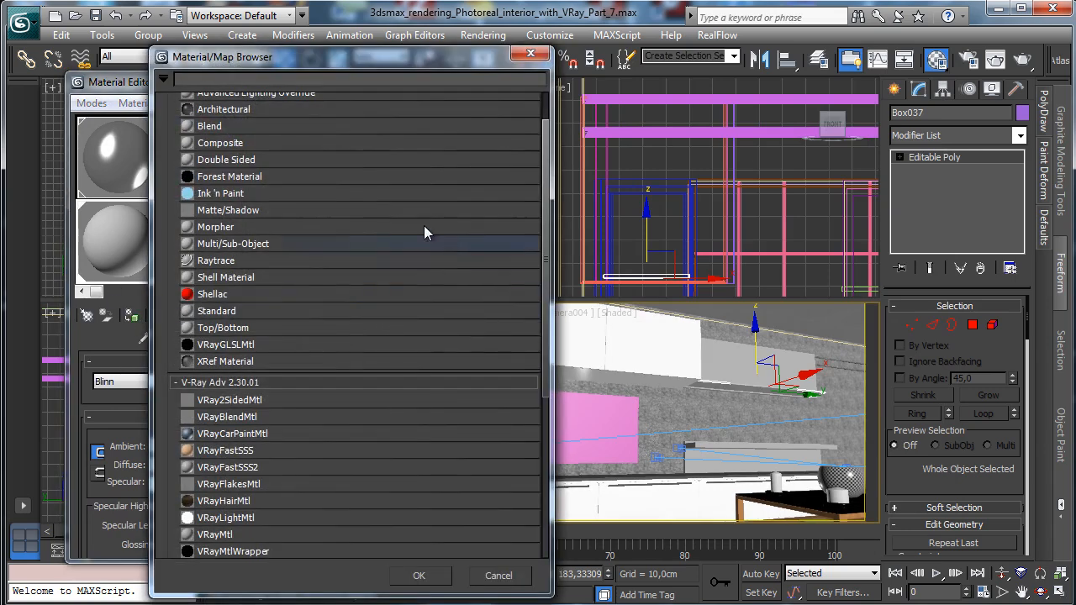
{"action": "double_click", "coordinate": [252, 243]}
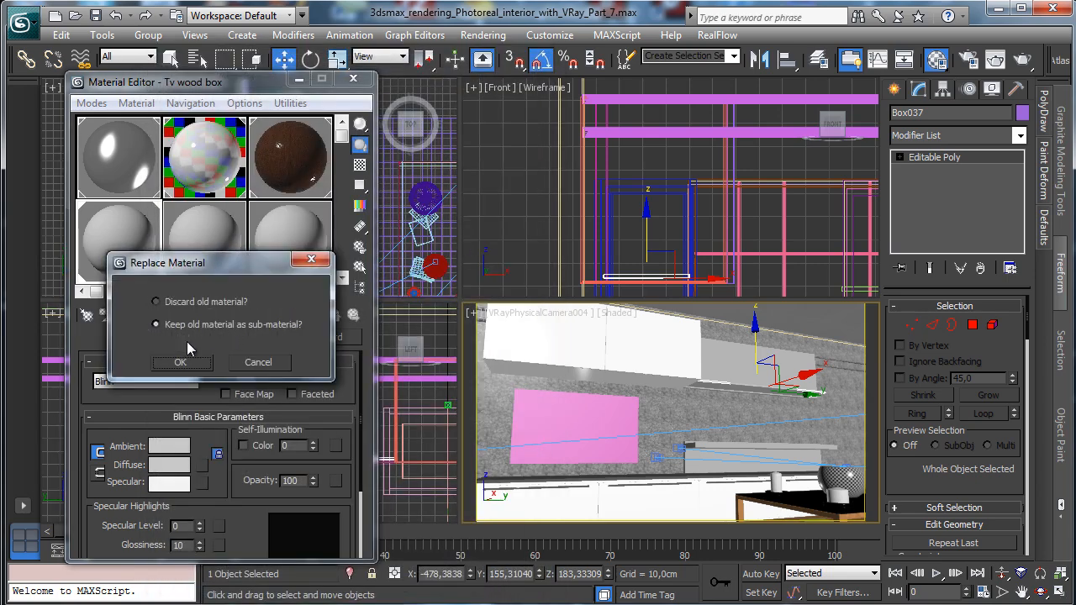
{"action": "left_click", "coordinate": [182, 362]}
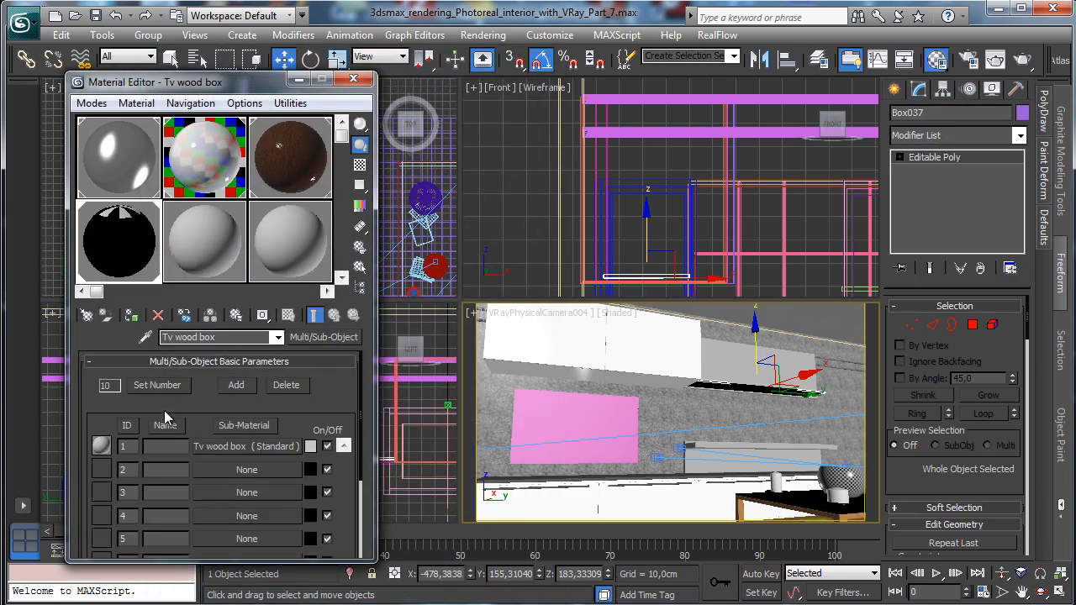
{"action": "left_click", "coordinate": [164, 386]}
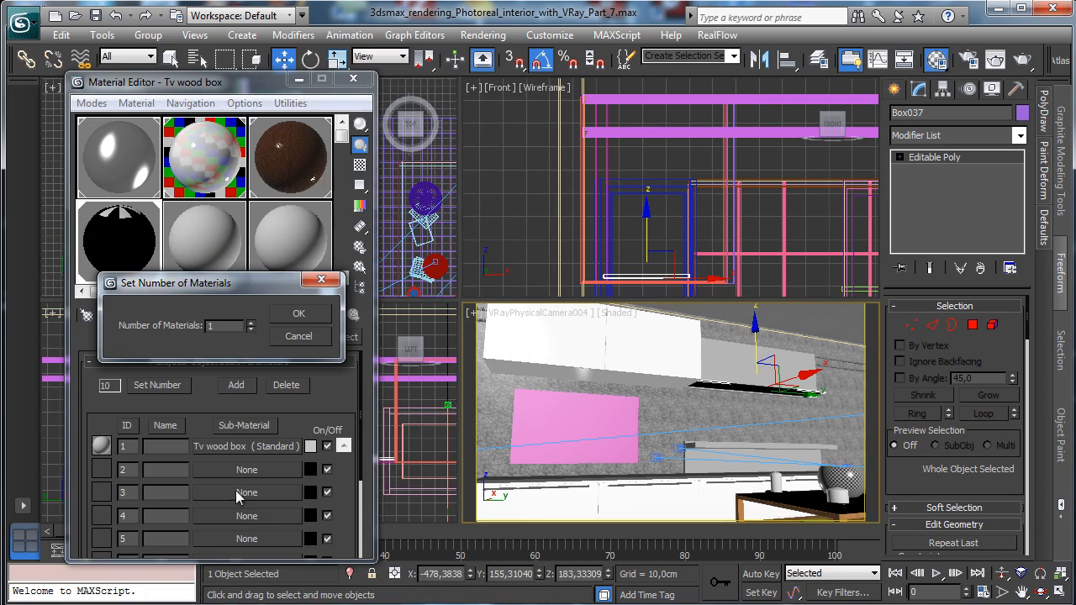
{"action": "left_click", "coordinate": [311, 315]}
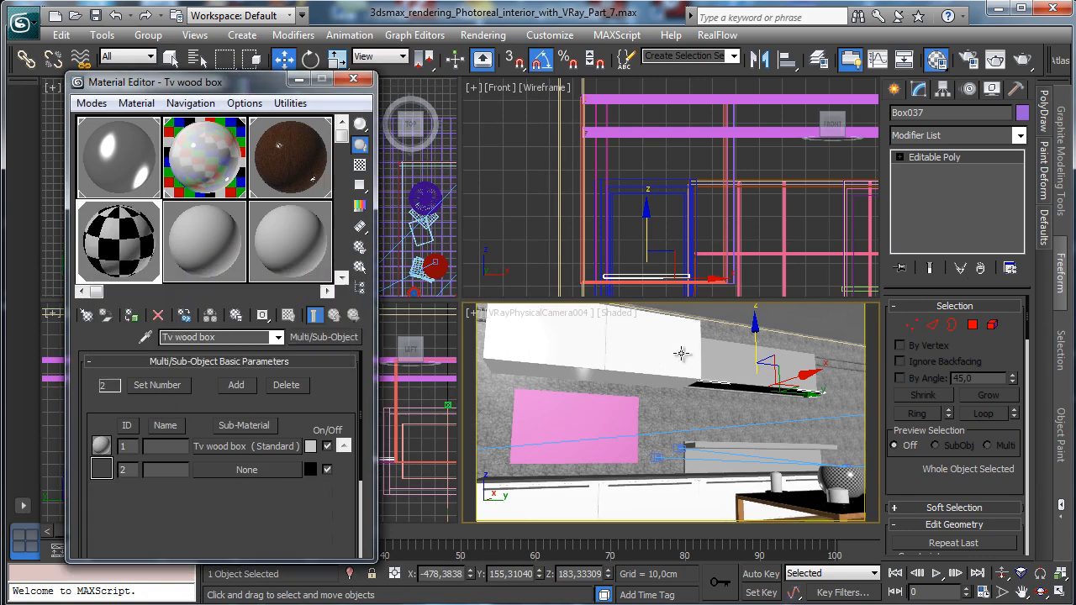
{"action": "left_click_drag", "start_coordinate": [220, 446], "coordinate": [240, 469]}
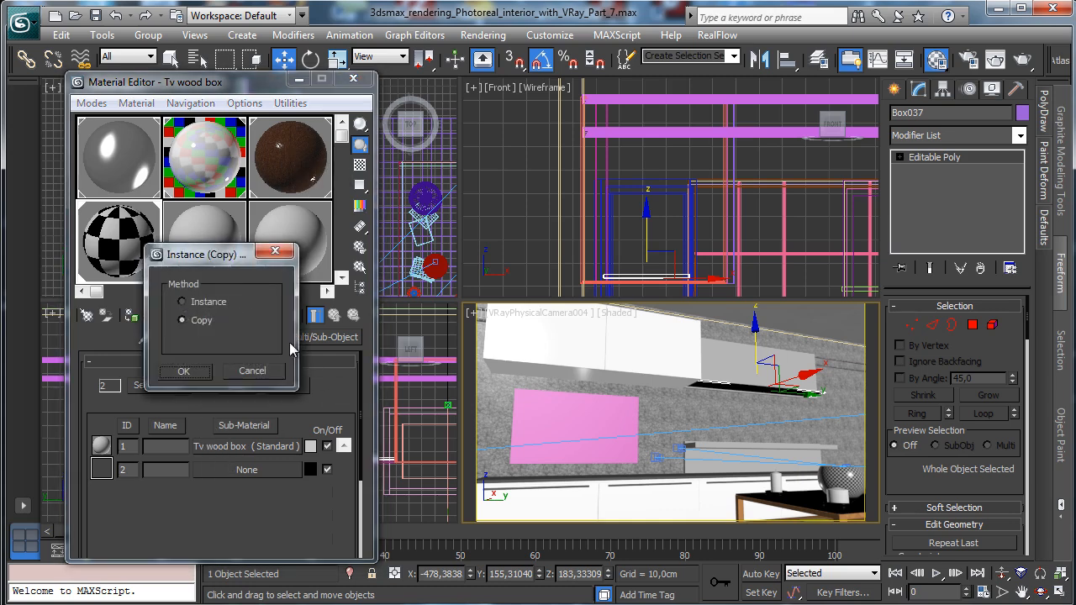
{"action": "left_click", "coordinate": [184, 371]}
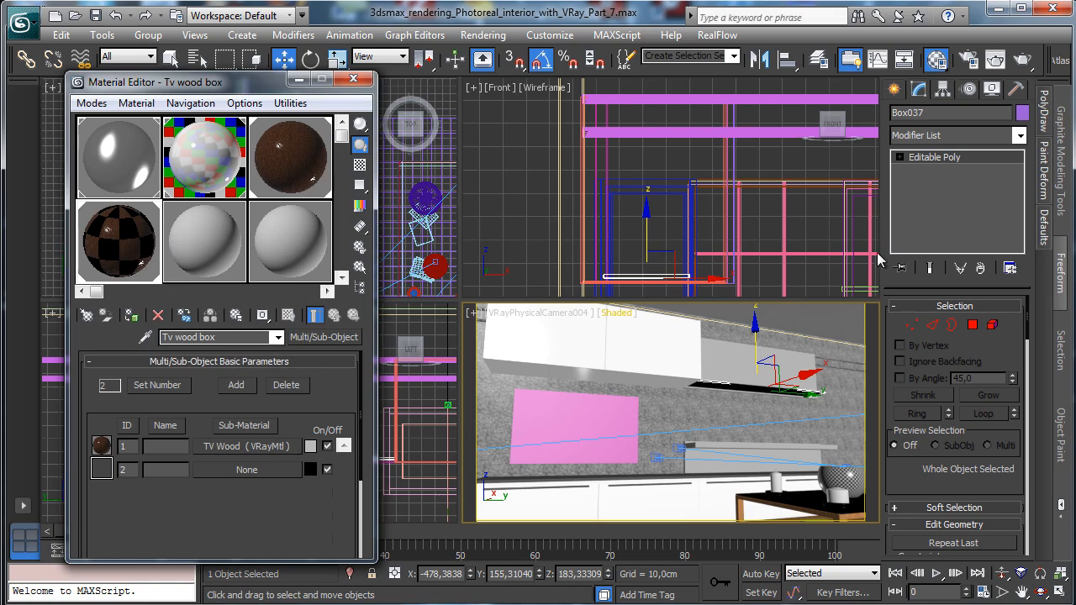
Select all polygons of the shelf and set their material ID to 1.
{"action": "left_click", "coordinate": [972, 324]}
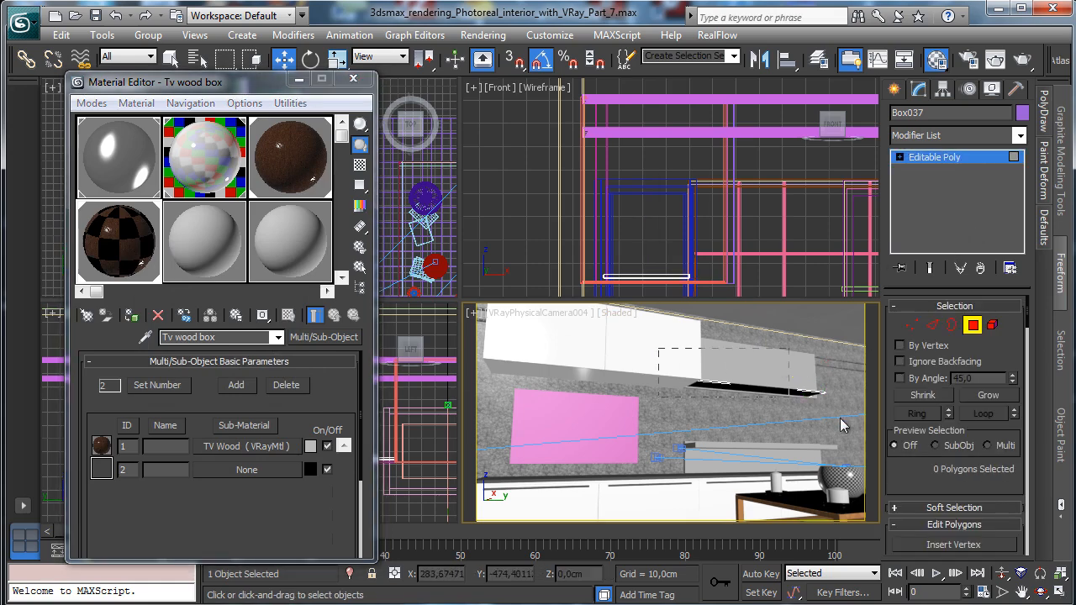
{"action": "key", "text": "ctrl+a"}
{"action": "scroll", "coordinate": [973, 400], "scroll_direction": "down", "scroll_amount": 5}
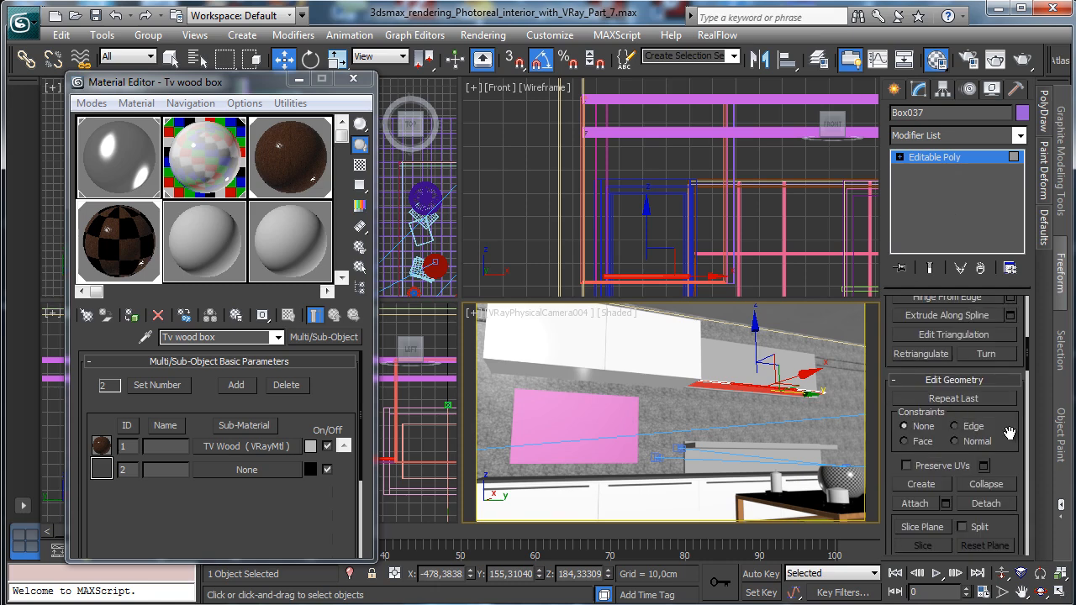
{"action": "scroll", "coordinate": [1008, 432], "scroll_direction": "down", "scroll_amount": 5}
{"action": "scroll", "coordinate": [1004, 437], "scroll_direction": "down", "scroll_amount": 5}
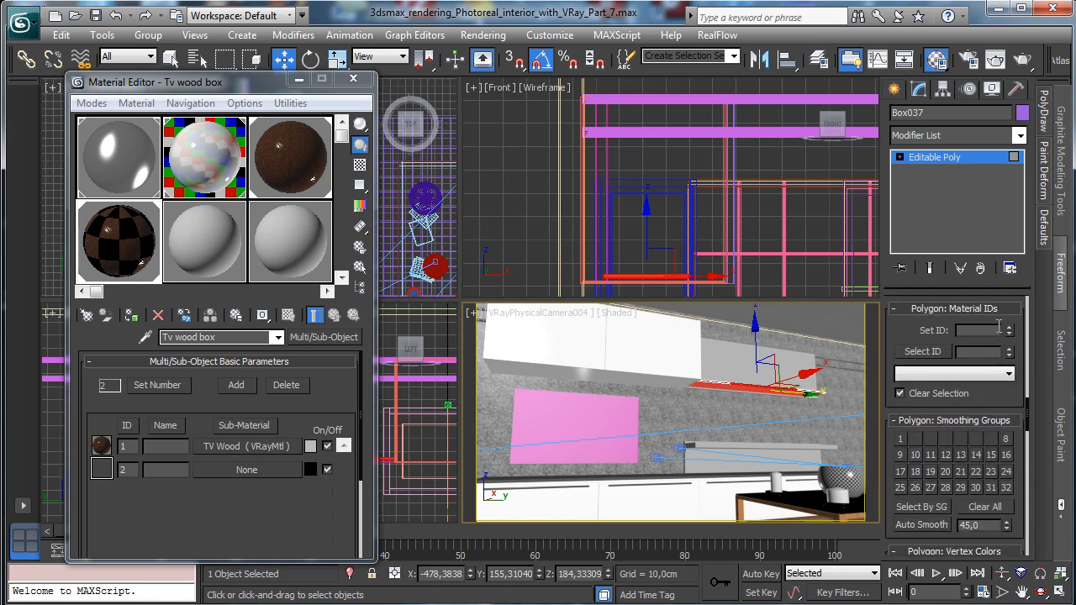
{"action": "left_click", "coordinate": [1008, 327]}
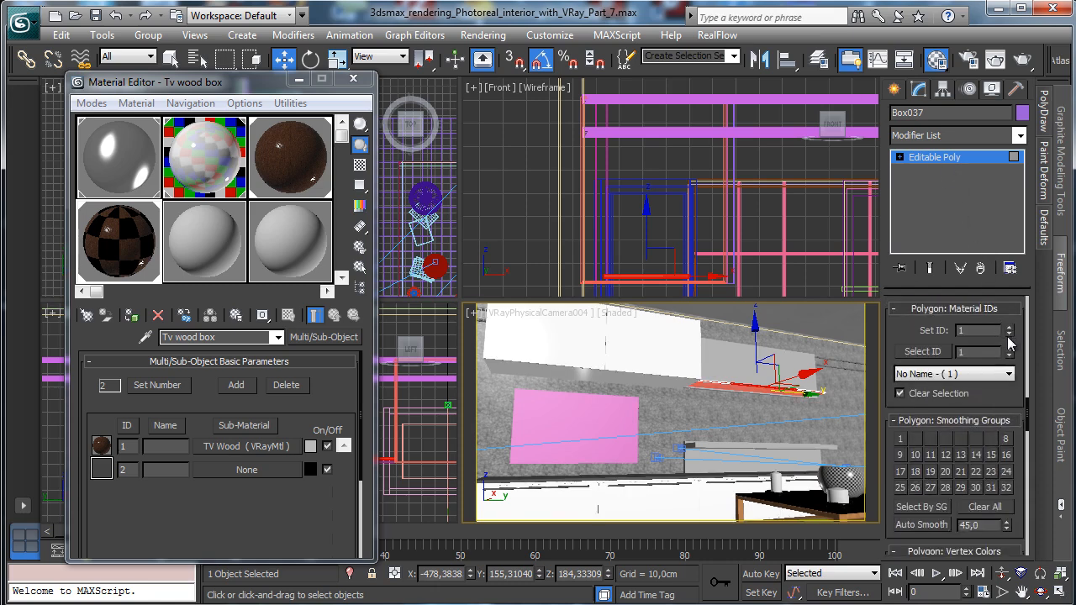
Isolate the shelf and show it in a maximized Perspective view.
{"action": "left_click", "coordinate": [538, 315]}
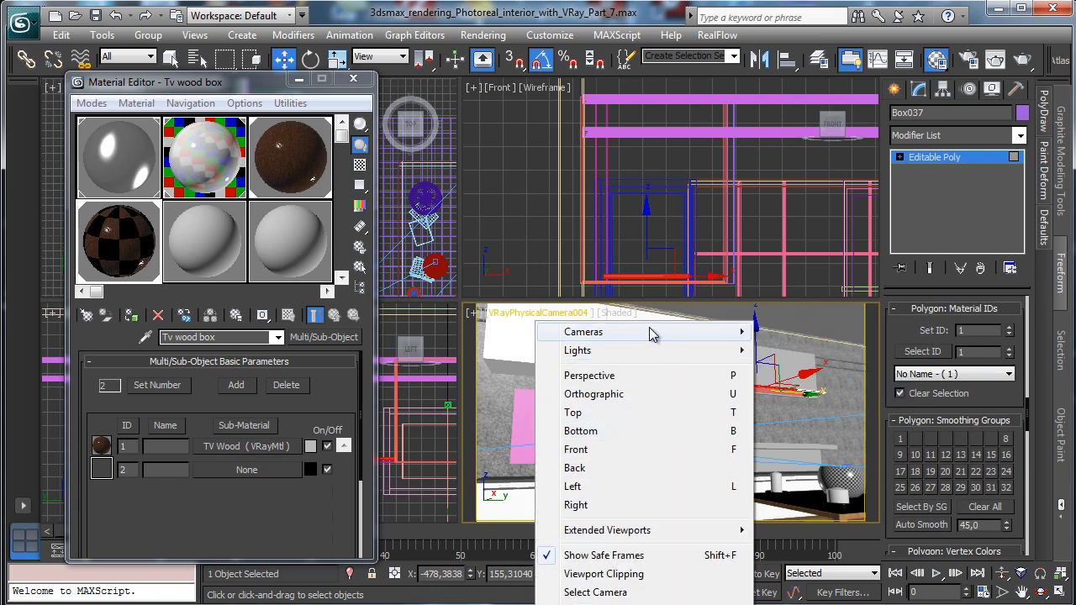
{"action": "left_click", "coordinate": [601, 375]}
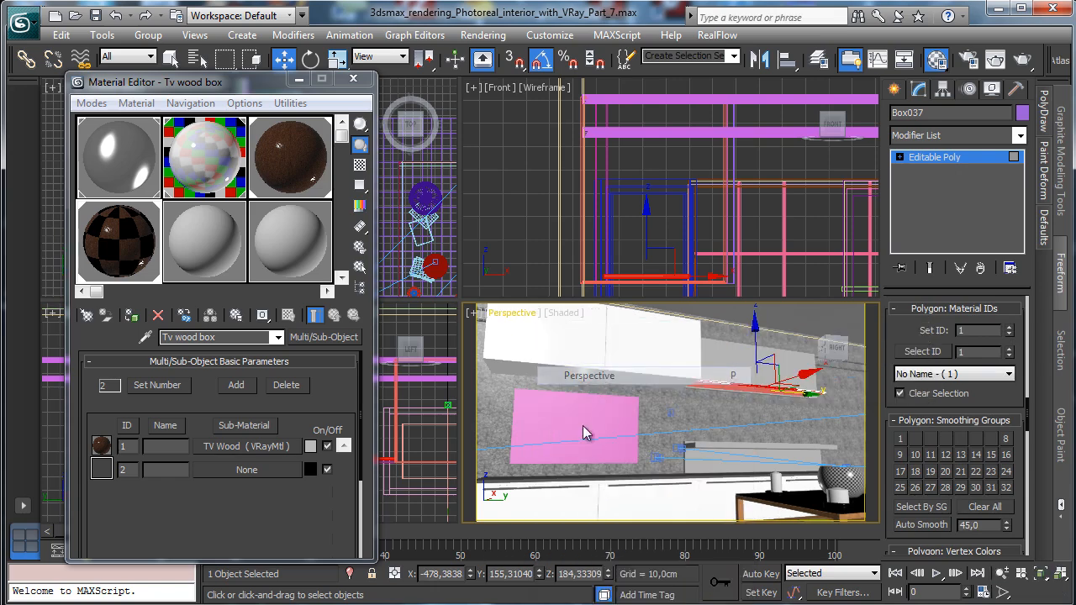
{"action": "left_click", "coordinate": [350, 574]}
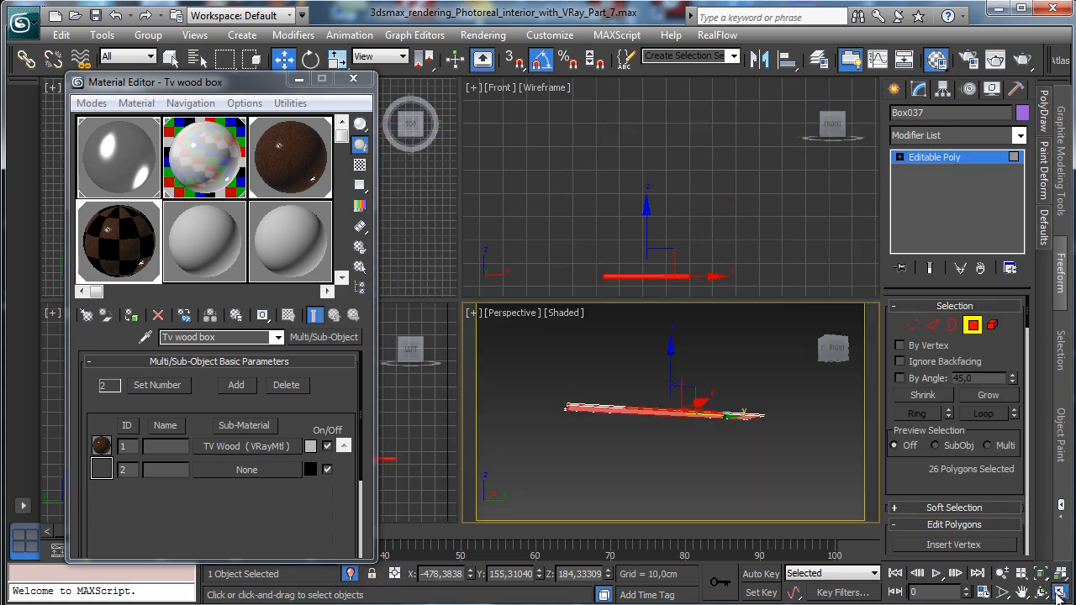
{"action": "left_click", "coordinate": [1058, 594]}
Set material ID 2 on the shelf's long narrow side face and the adjoining edge face, and leave polygon editing.
{"action": "left_click", "coordinate": [569, 305]}
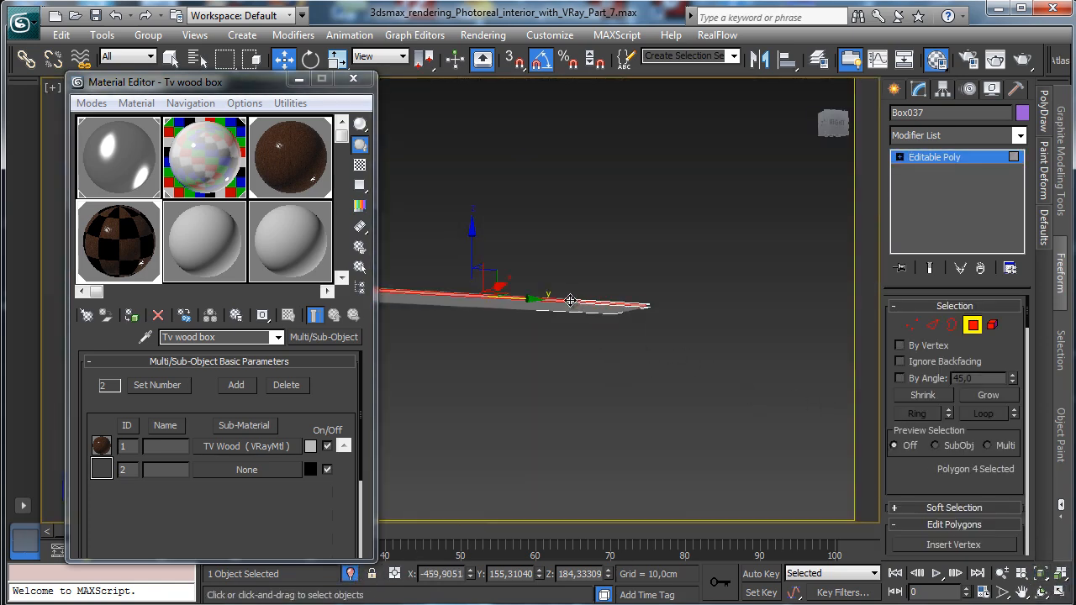
{"action": "left_click", "coordinate": [1040, 593]}
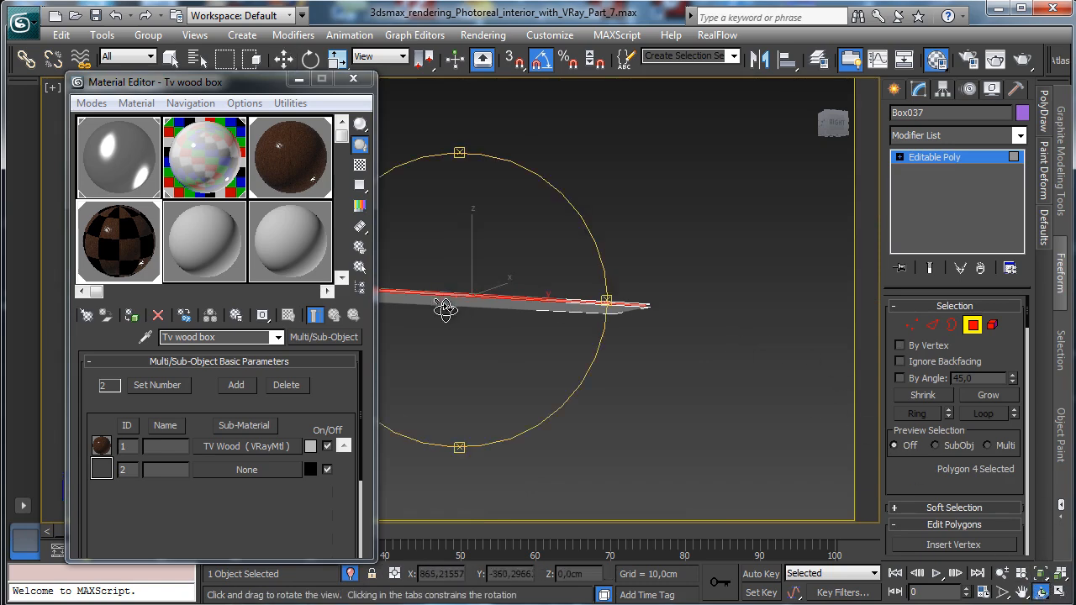
{"action": "left_click_drag", "start_coordinate": [444, 308], "coordinate": [402, 241]}
{"action": "key", "text": "q"}
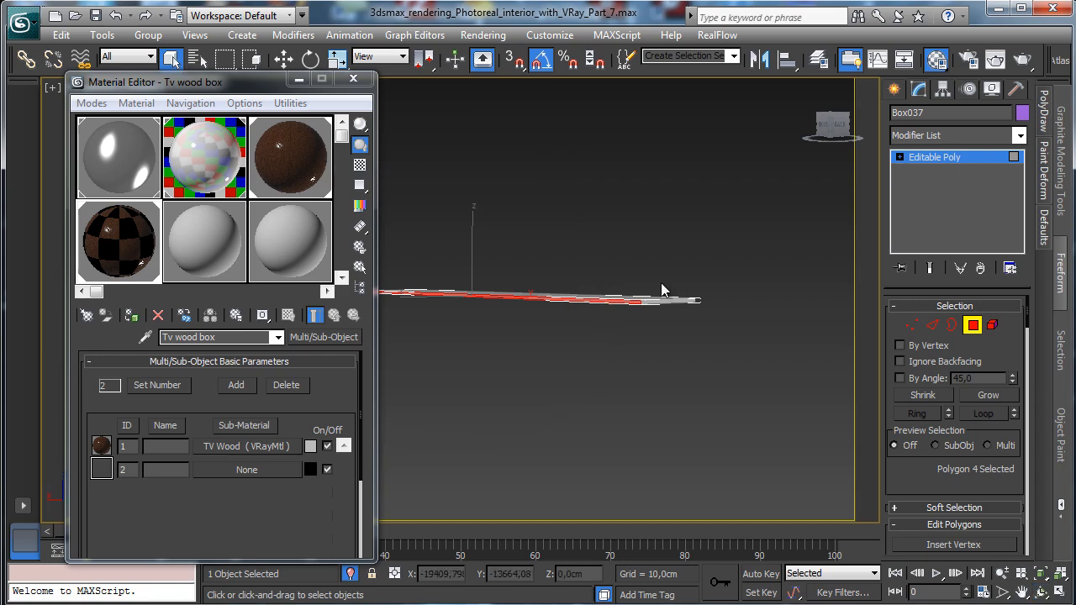
{"action": "left_click", "coordinate": [650, 302], "text": "ctrl"}
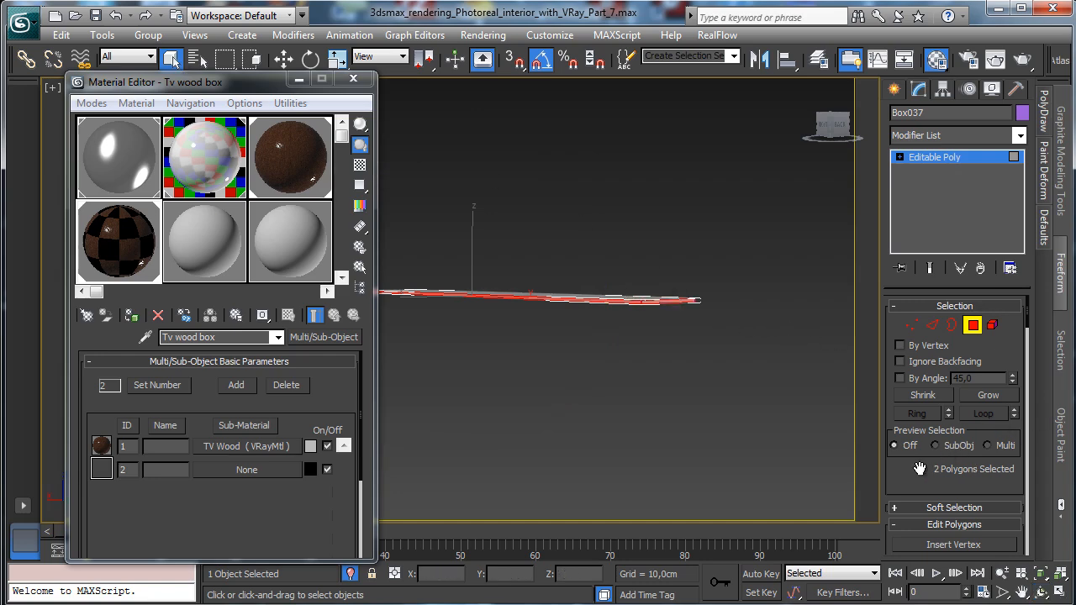
{"action": "scroll", "coordinate": [954, 420], "scroll_direction": "down", "scroll_amount": 5}
{"action": "left_click_drag", "start_coordinate": [1006, 412], "coordinate": [977, 220]}
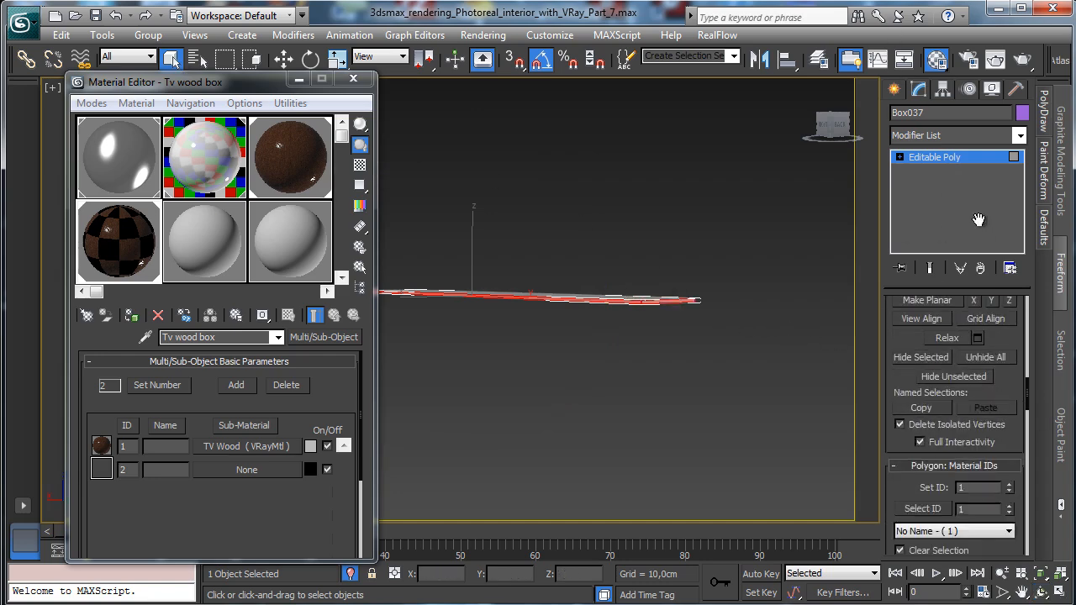
{"action": "left_click", "coordinate": [1008, 487]}
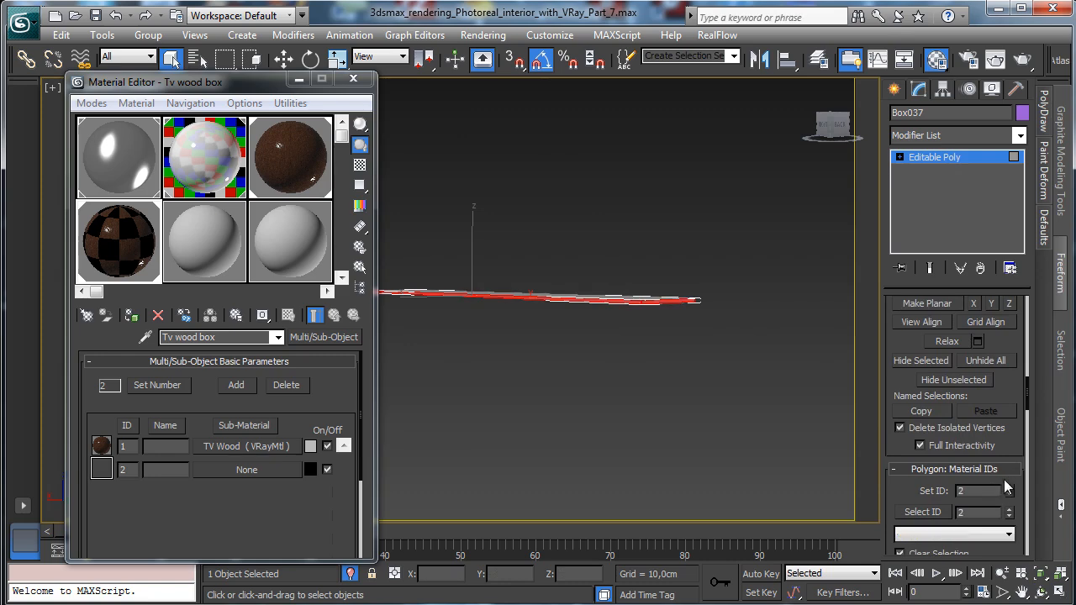
{"action": "left_click", "coordinate": [953, 158]}
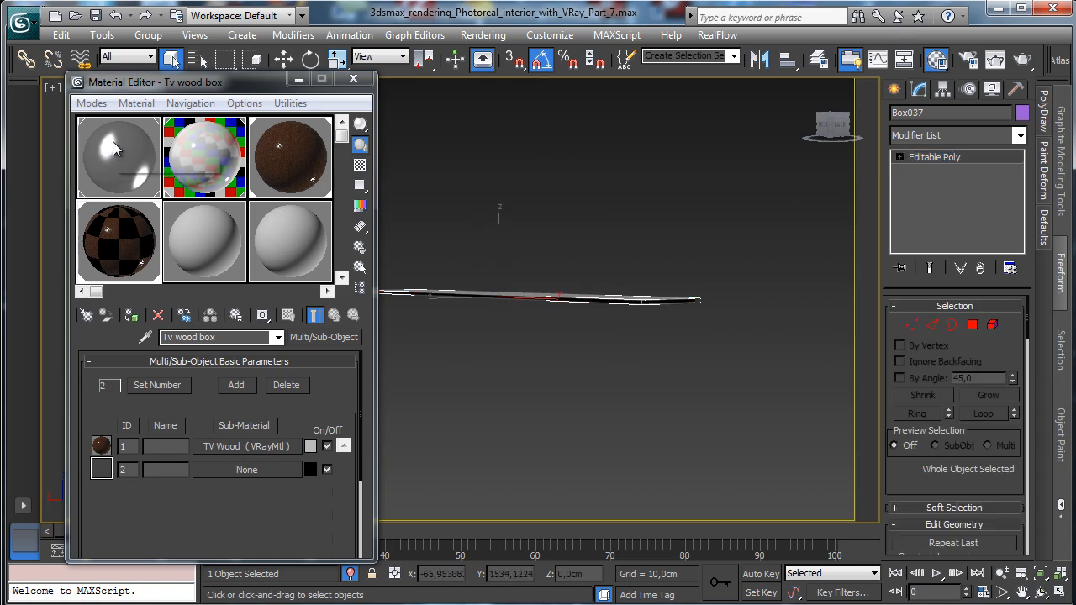
Place the glossy material from the first sample slot as an instance in sub-material 2 and close the Material Editor.
{"action": "left_click_drag", "start_coordinate": [113, 148], "coordinate": [257, 469]}
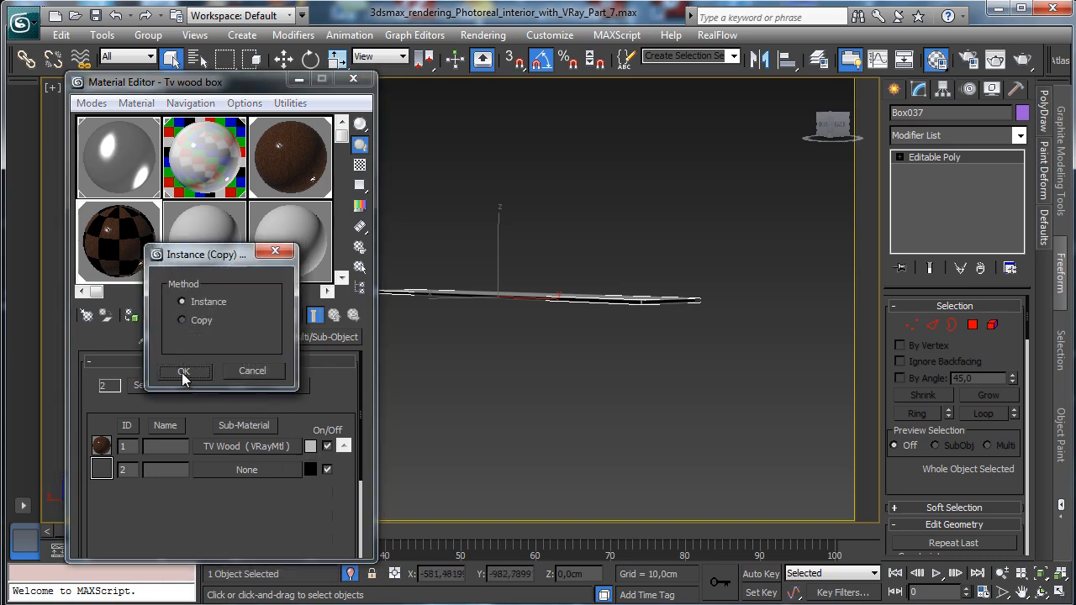
{"action": "left_click", "coordinate": [184, 373]}
{"action": "left_click", "coordinate": [353, 79]}
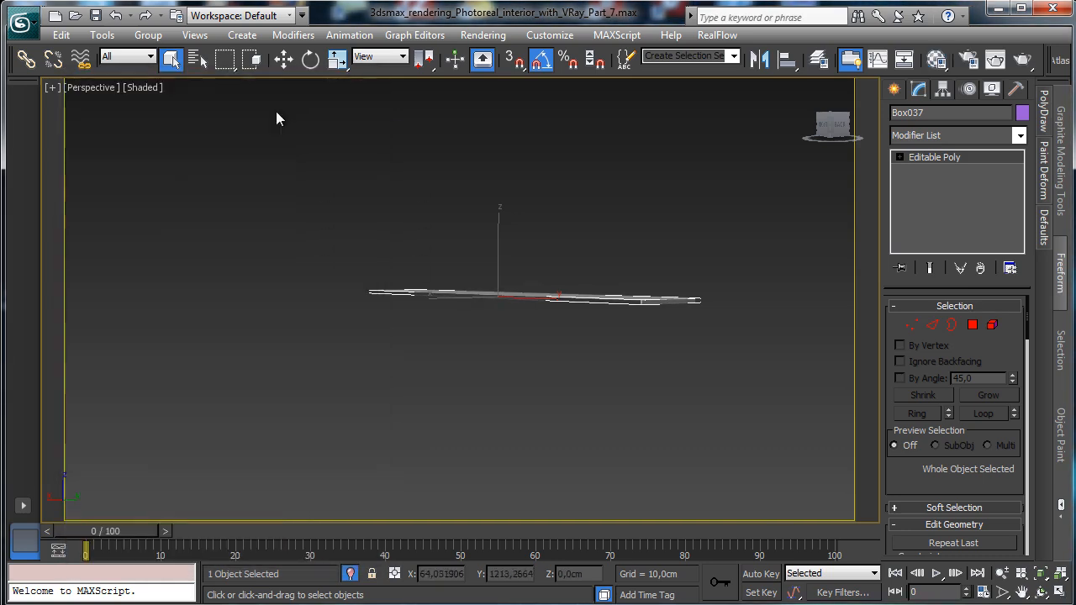
Show the whole scene again through VRayPhysicalCamera004 and test-render the region around the shelf.
{"action": "left_click", "coordinate": [92, 88]}
{"action": "mouse_move", "coordinate": [137, 106]}
{"action": "left_click", "coordinate": [385, 161]}
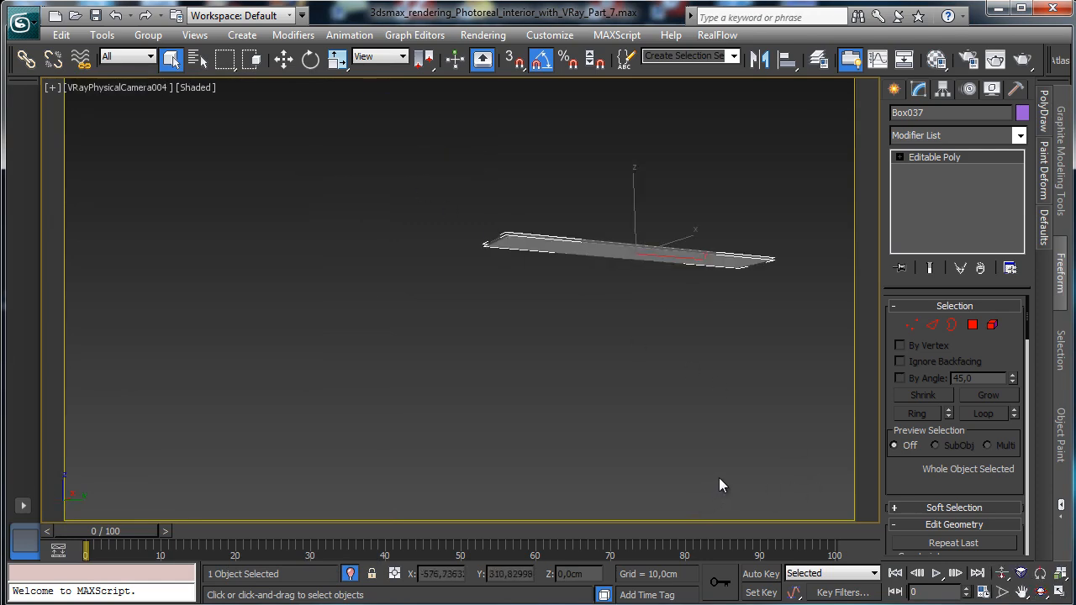
{"action": "left_click", "coordinate": [350, 578]}
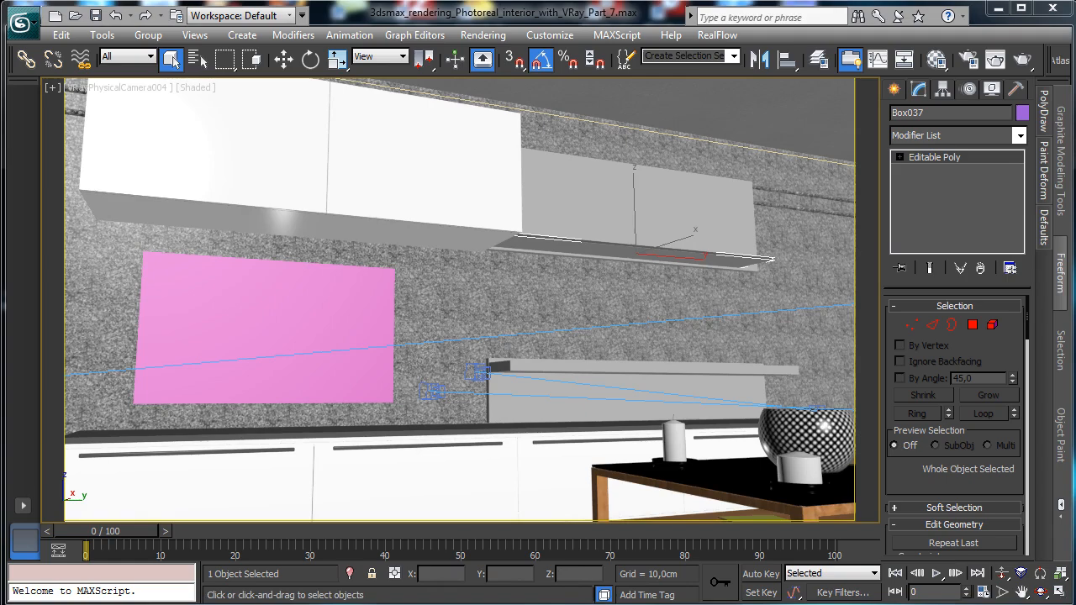
{"action": "left_click", "coordinate": [1022, 59]}
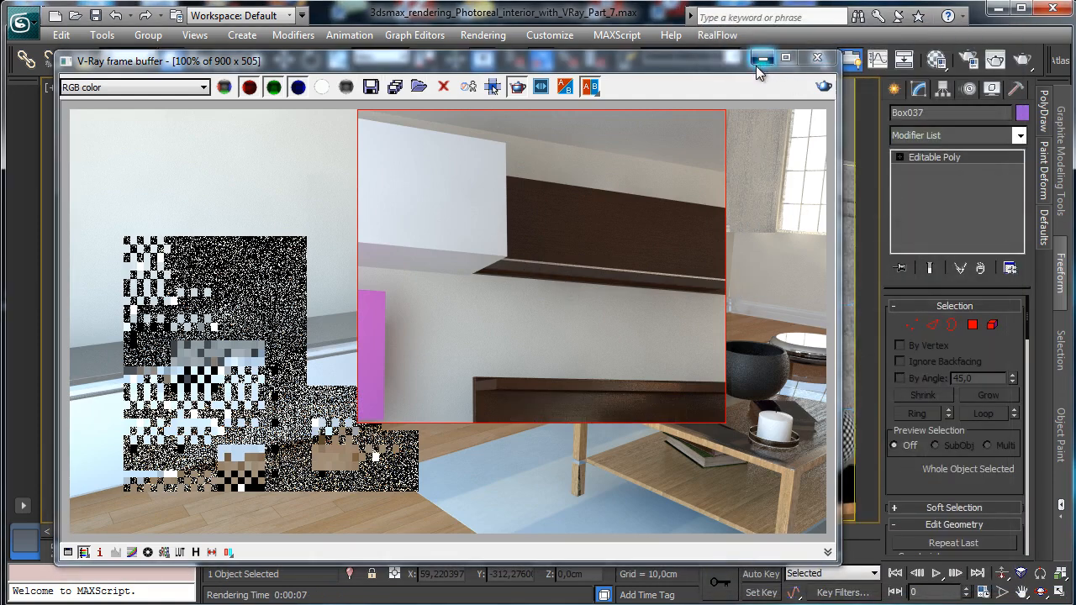
{"action": "left_click", "coordinate": [759, 61]}
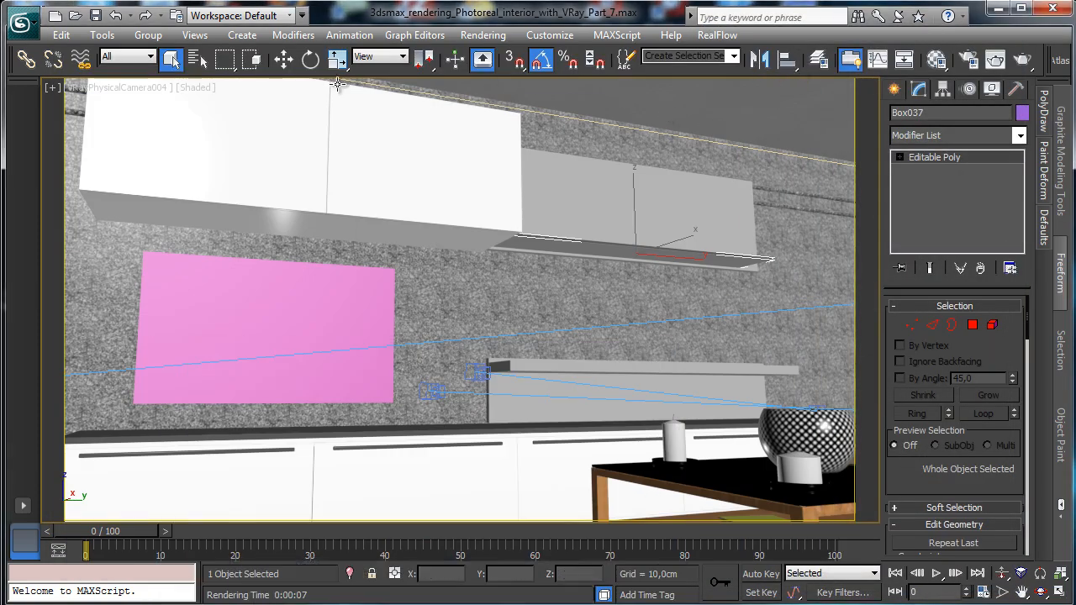
Create one independent copy of the shelf about 40 cm above the original.
{"action": "left_click", "coordinate": [283, 58]}
{"action": "left_click_drag", "start_coordinate": [633, 206], "coordinate": [626, 153], "text": "shift"}
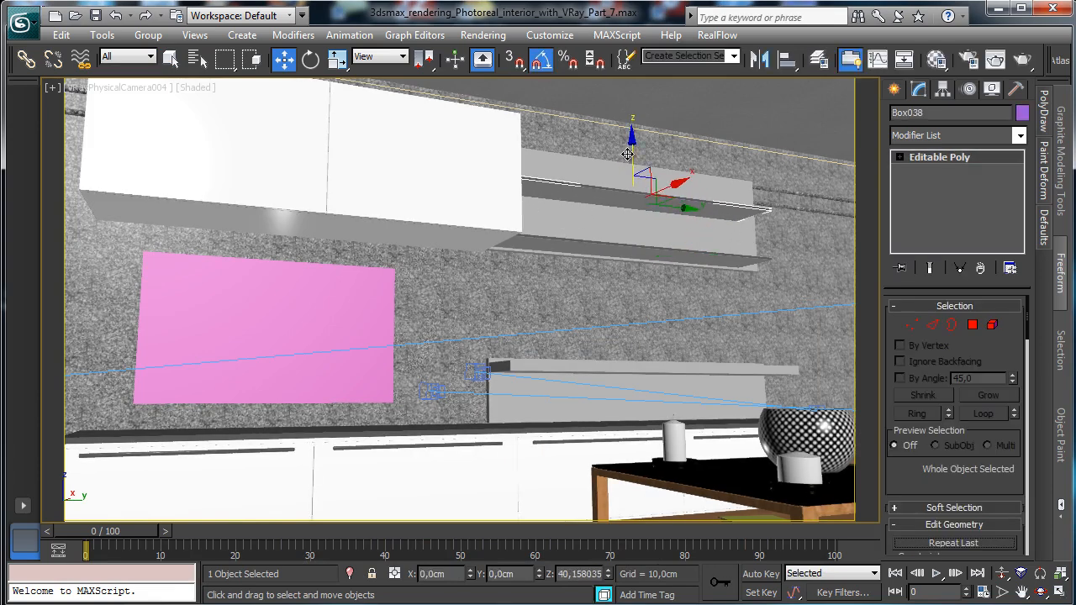
{"action": "left_click_drag", "start_coordinate": [627, 155], "coordinate": [627, 154], "text": "shift"}
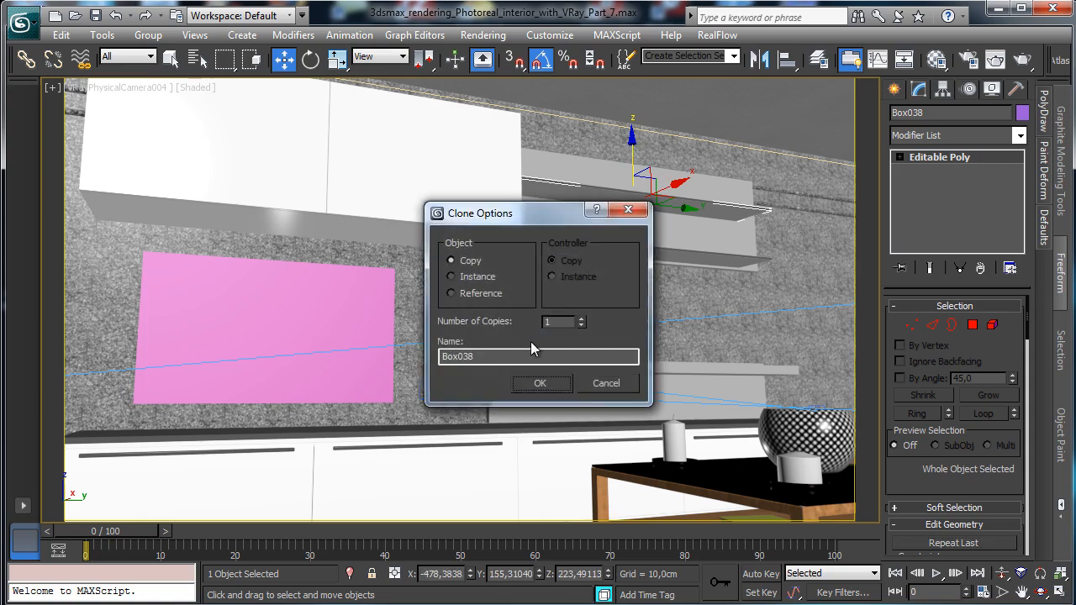
{"action": "left_click", "coordinate": [547, 387]}
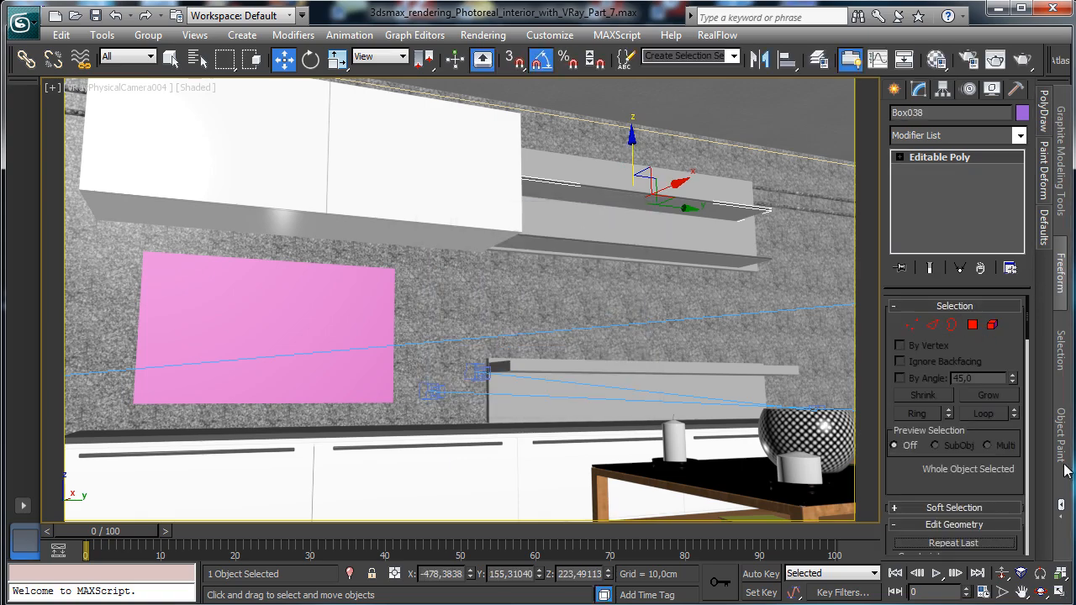
Select VRayPhysicalCamera004 and move it back in the top view to about X -102, Y -260.
{"action": "left_click", "coordinate": [1001, 592]}
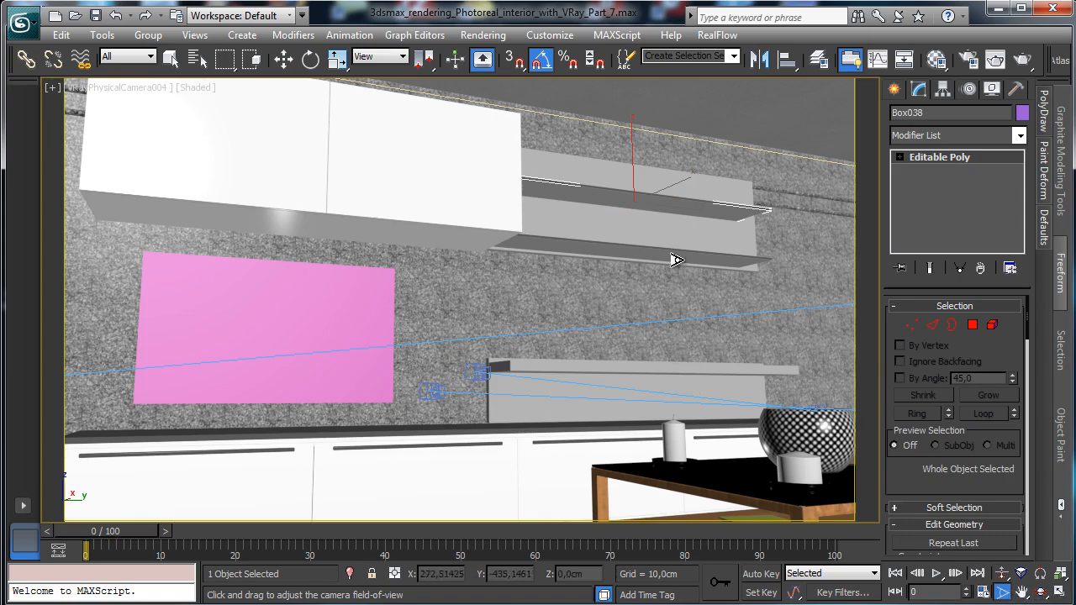
{"action": "left_click", "coordinate": [152, 91]}
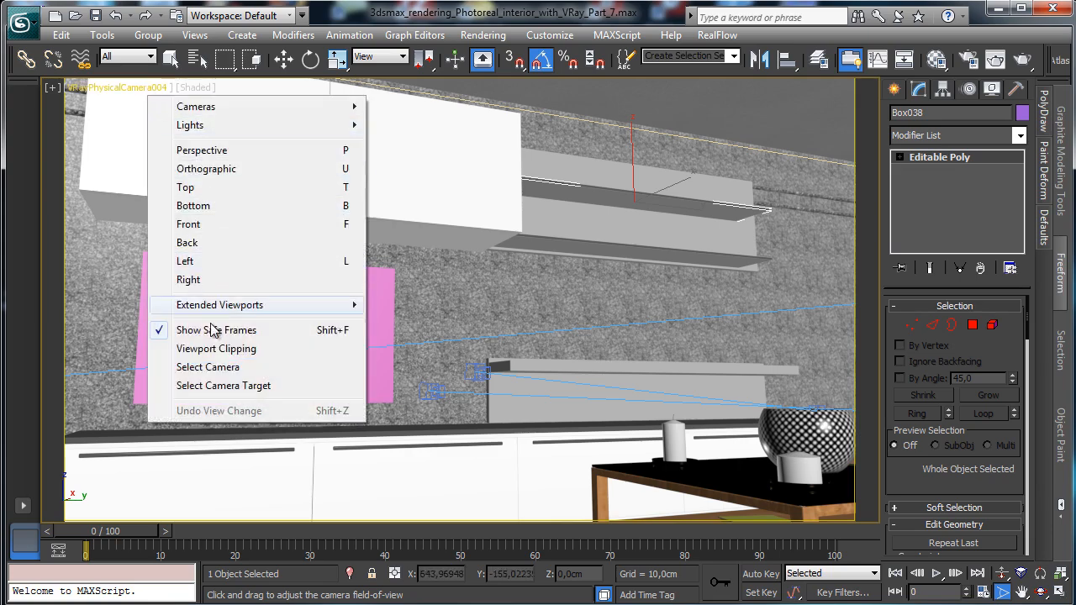
{"action": "left_click", "coordinate": [207, 367]}
{"action": "left_click", "coordinate": [1058, 592]}
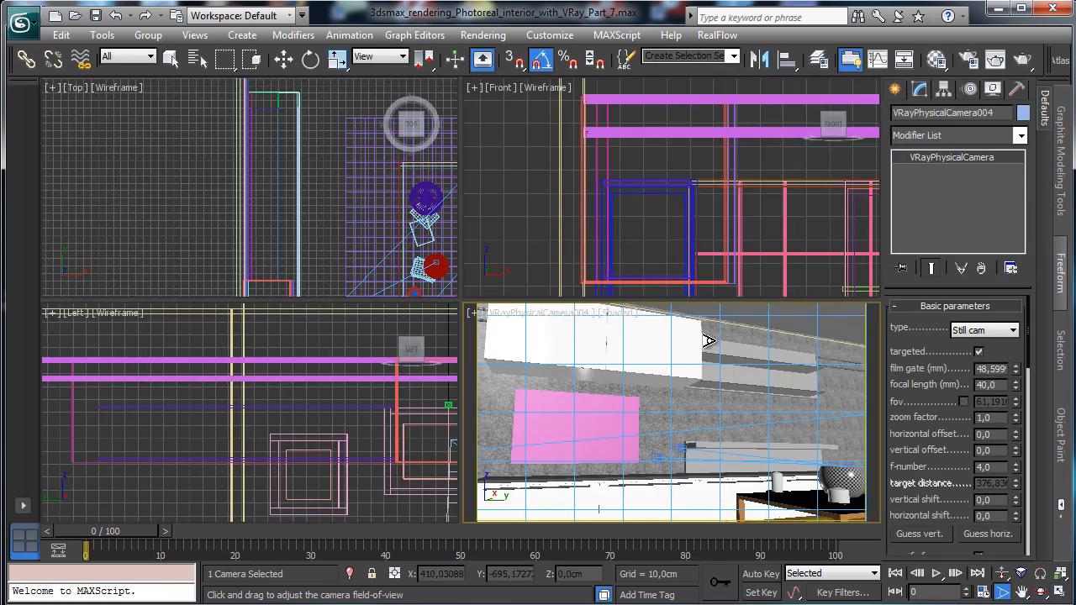
{"action": "key", "text": "w"}
{"action": "left_click", "coordinate": [999, 575]}
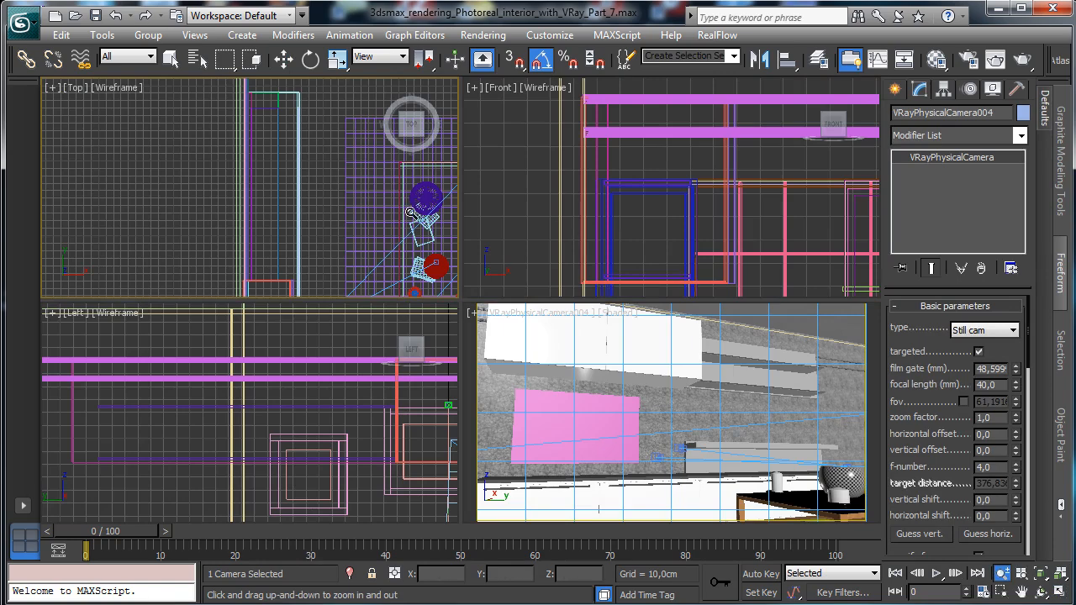
{"action": "left_click_drag", "start_coordinate": [294, 169], "coordinate": [301, 311]}
{"action": "left_click", "coordinate": [283, 58]}
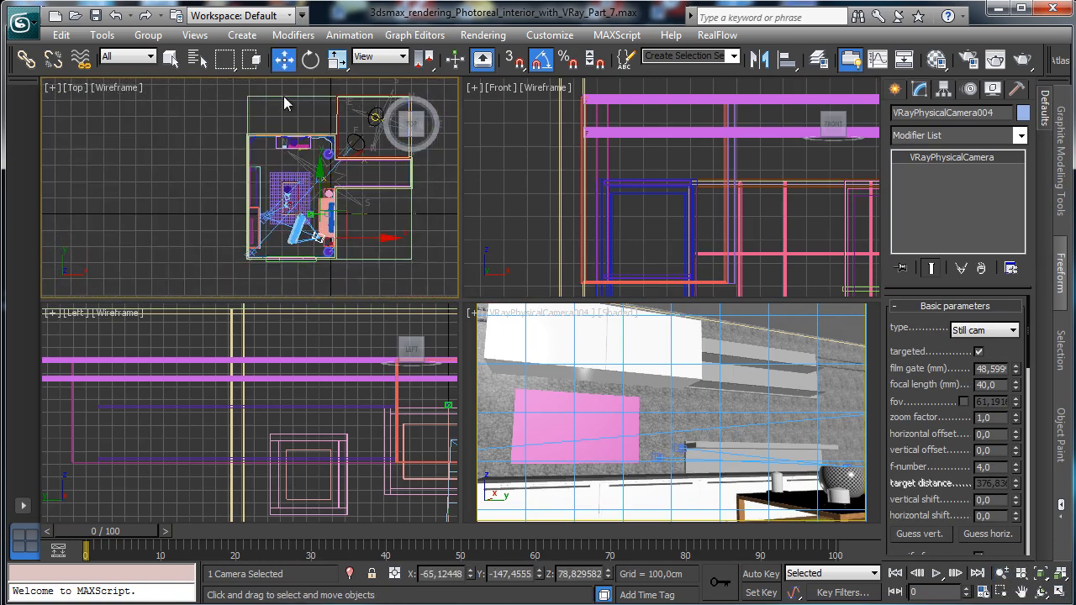
{"action": "left_click_drag", "start_coordinate": [344, 216], "coordinate": [334, 233]}
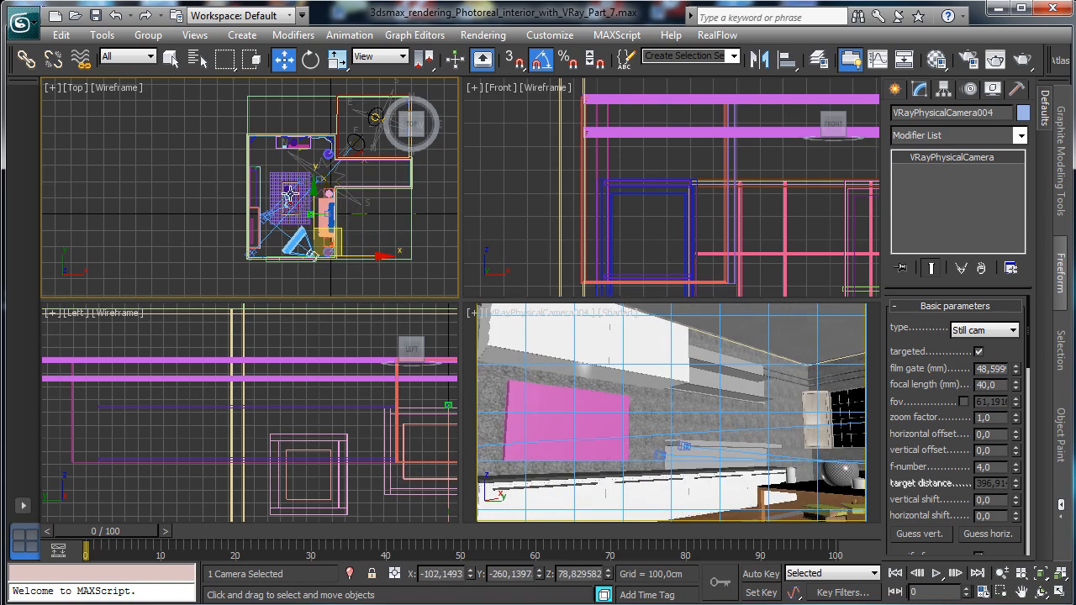
Select the target of VRayPhysicalCamera004 and move it to about X -212, Y 9, Z 89 to frame the whole room.
{"action": "left_click", "coordinate": [538, 313]}
{"action": "left_click", "coordinate": [626, 604]}
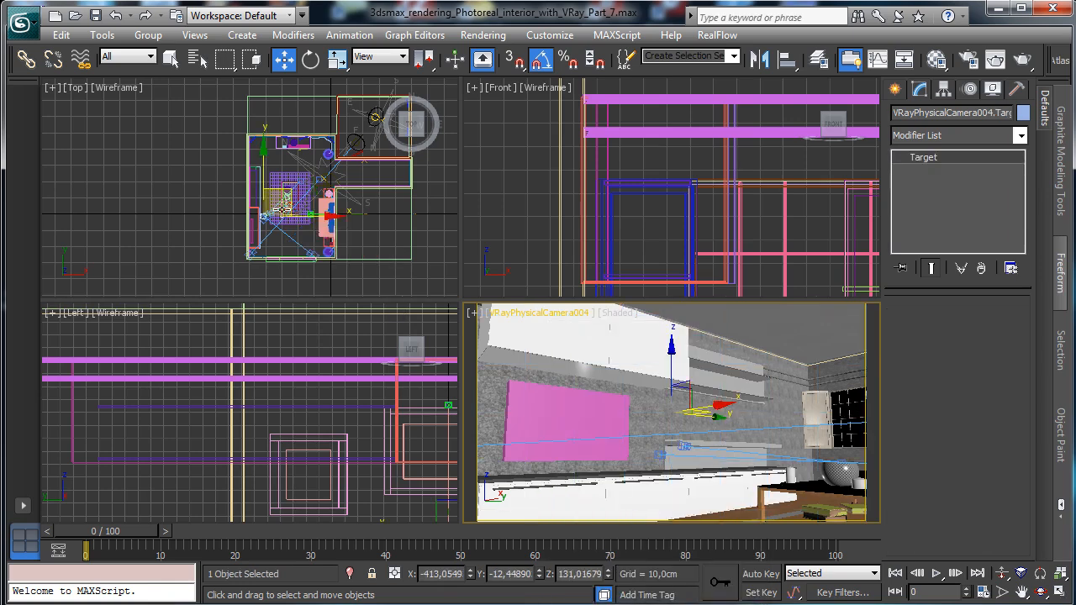
{"action": "left_click_drag", "start_coordinate": [286, 185], "coordinate": [303, 187]}
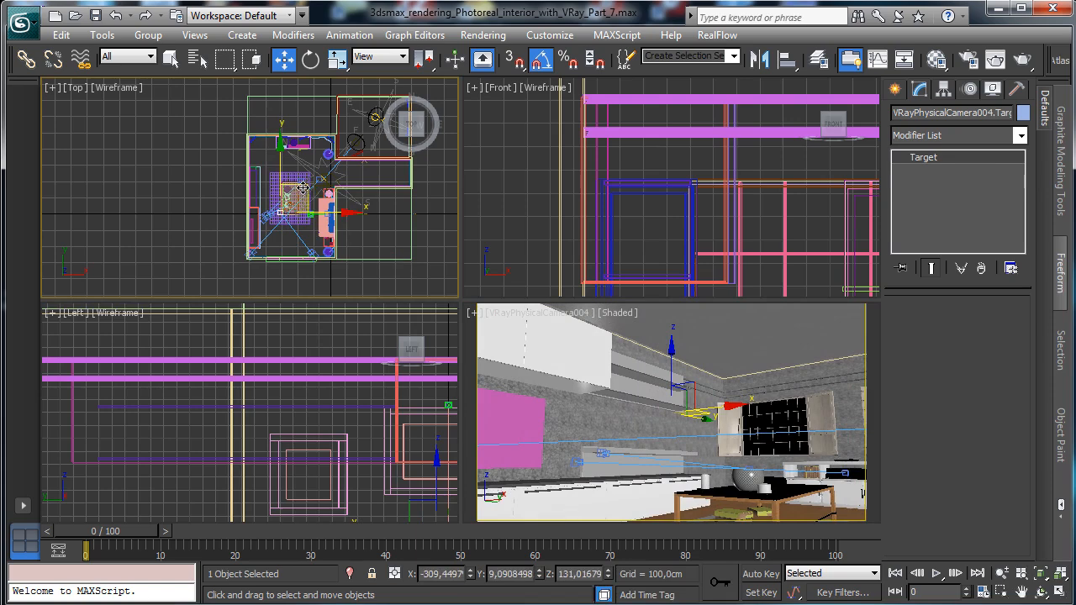
{"action": "right_click", "coordinate": [353, 393]}
{"action": "left_click_drag", "start_coordinate": [670, 359], "coordinate": [807, 410]}
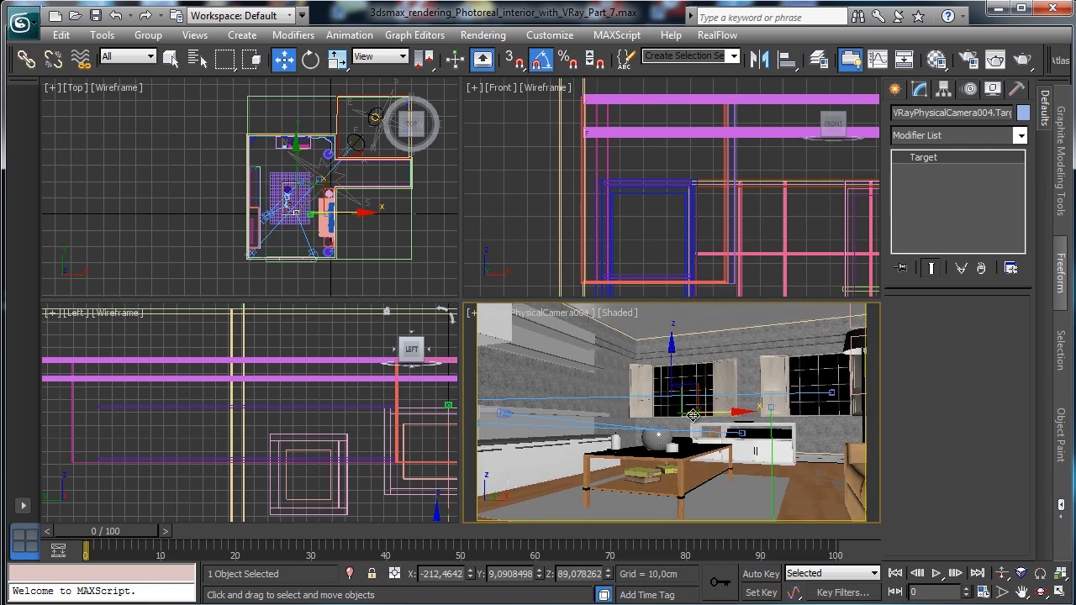
Widen the film gate of VRayPhysicalCamera004 to about 56.9 mm and save the scene.
{"action": "left_click", "coordinate": [536, 316]}
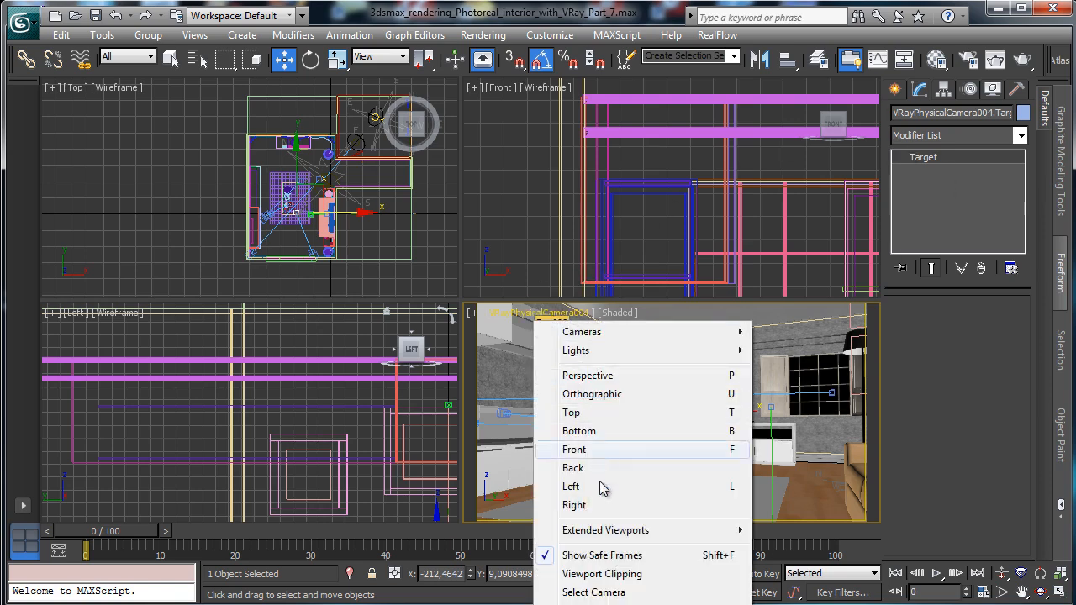
{"action": "left_click", "coordinate": [588, 588]}
{"action": "left_click_drag", "start_coordinate": [1014, 367], "coordinate": [1019, 350]}
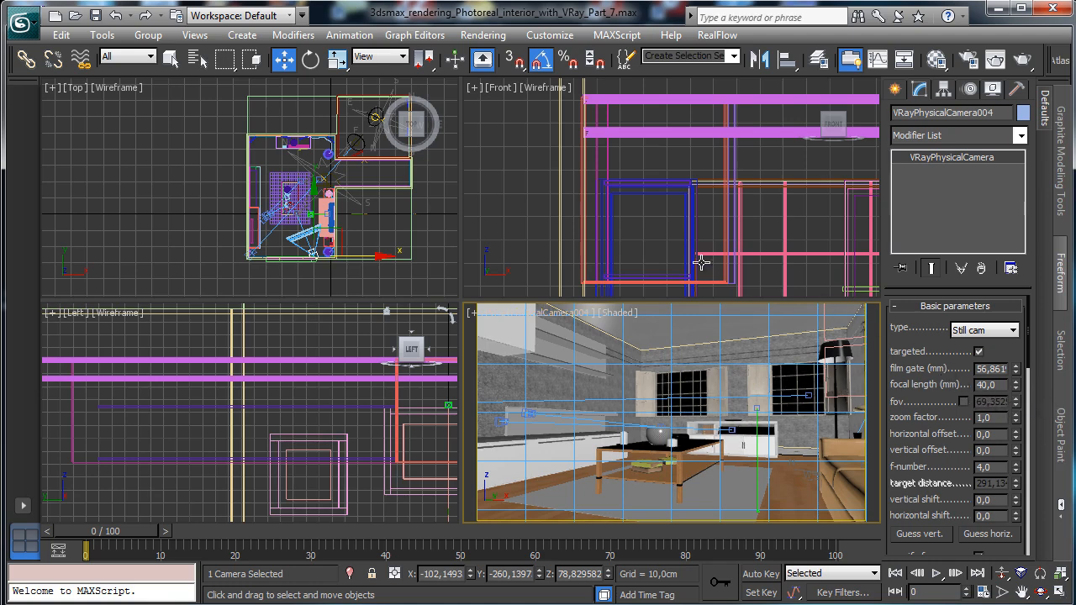
{"action": "left_click", "coordinate": [96, 15]}
Select the pink TV box on the wall and shift it along the wall to about Y -80.
{"action": "left_click", "coordinate": [253, 225]}
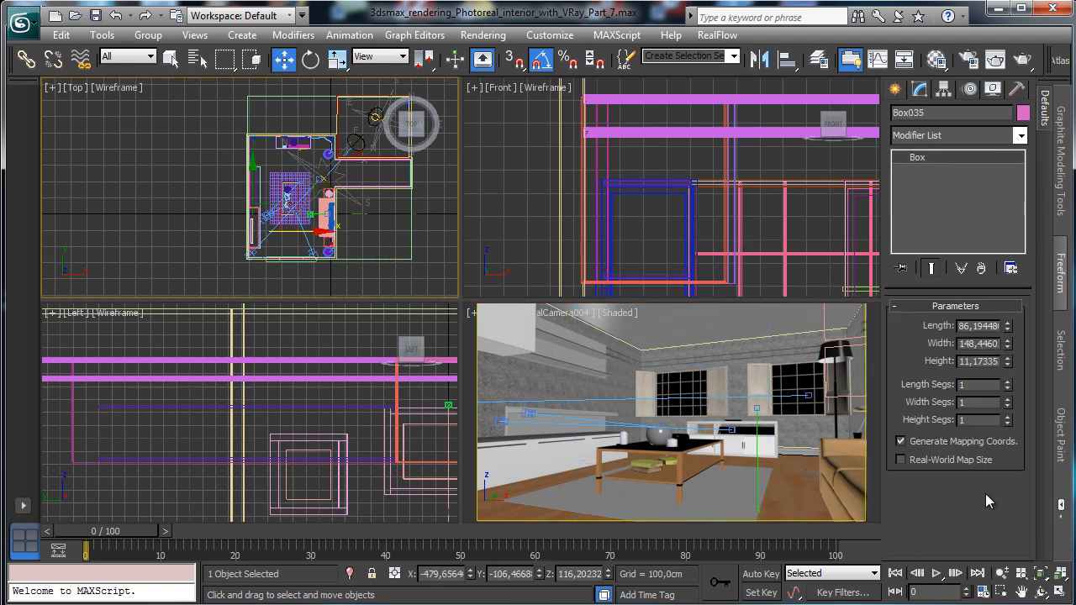
{"action": "left_click", "coordinate": [997, 594]}
{"action": "left_click_drag", "start_coordinate": [160, 193], "coordinate": [336, 250]}
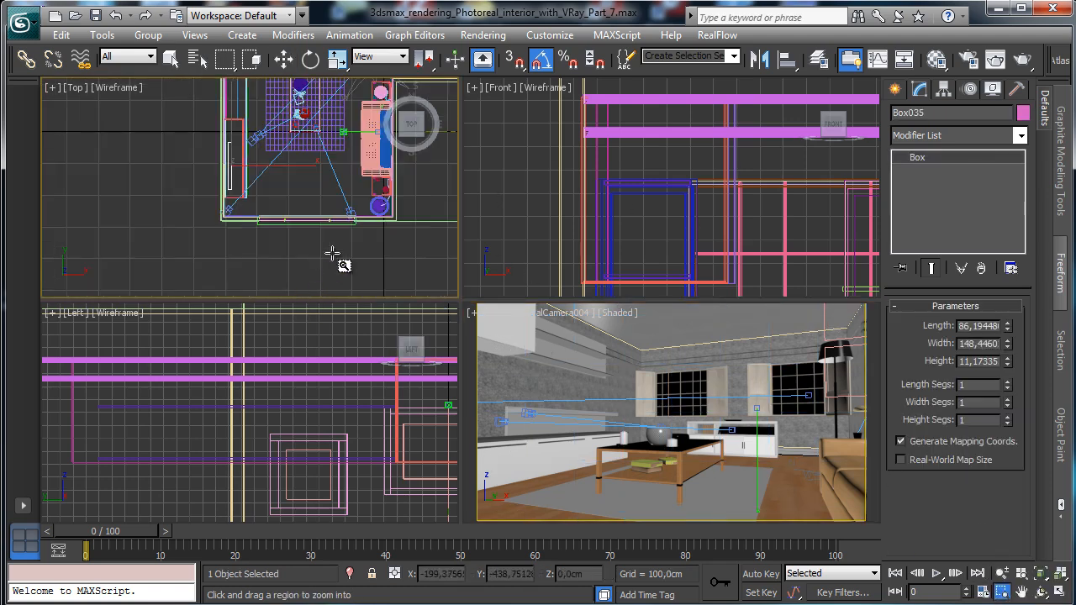
{"action": "left_click", "coordinate": [283, 58]}
{"action": "left_click_drag", "start_coordinate": [233, 118], "coordinate": [234, 111]}
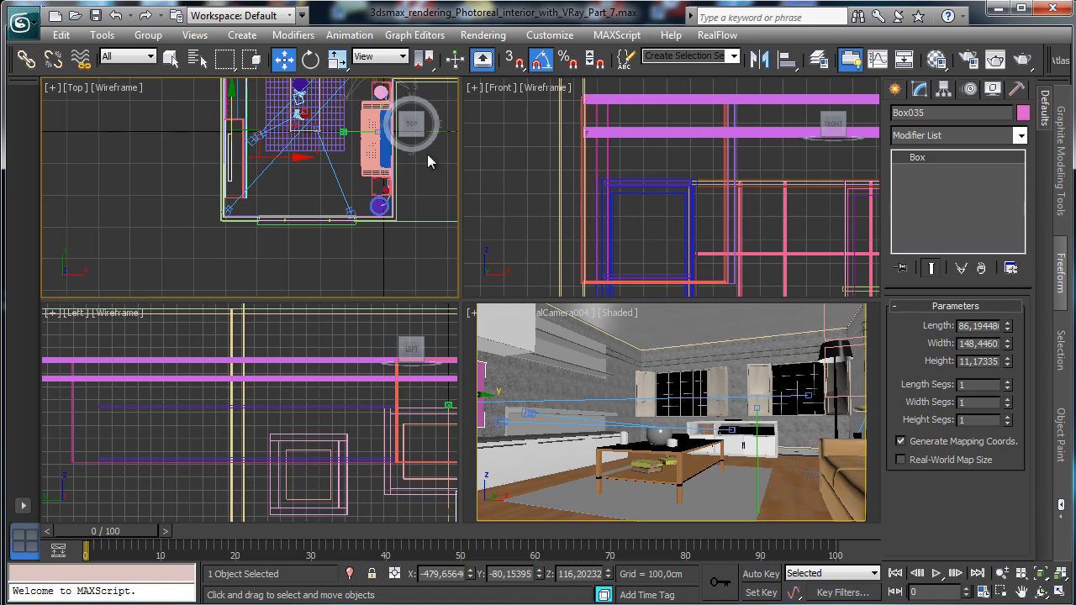
Create a VRayMtl named TV temp in an empty sample slot and assign it to the TV box.
{"action": "left_click", "coordinate": [936, 59]}
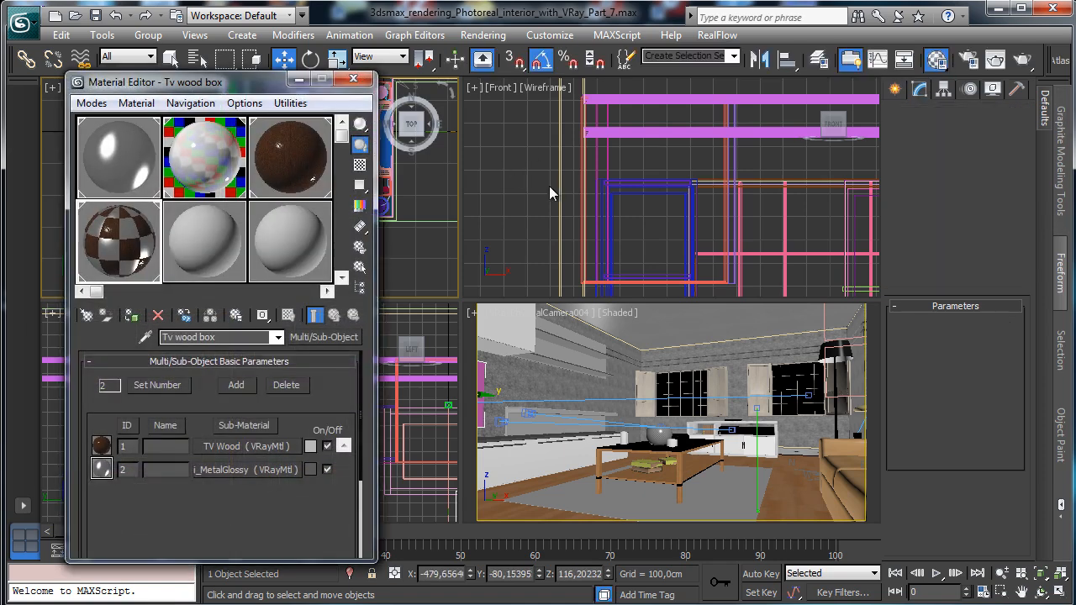
{"action": "left_click", "coordinate": [200, 242]}
{"action": "left_click_drag", "start_coordinate": [226, 340], "coordinate": [110, 336]}
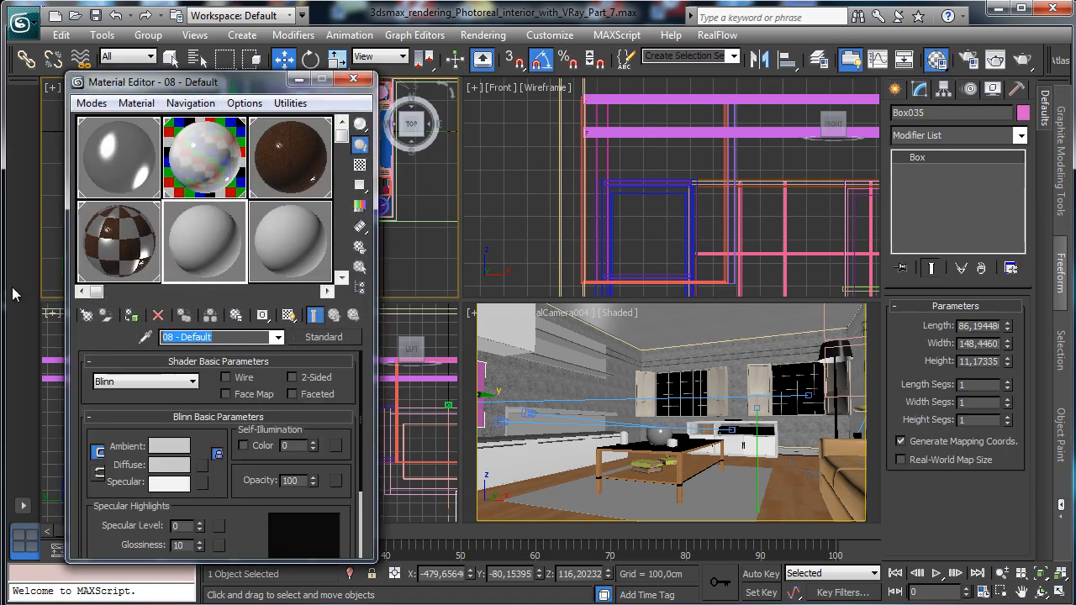
{"action": "type", "text": "TV temp"}
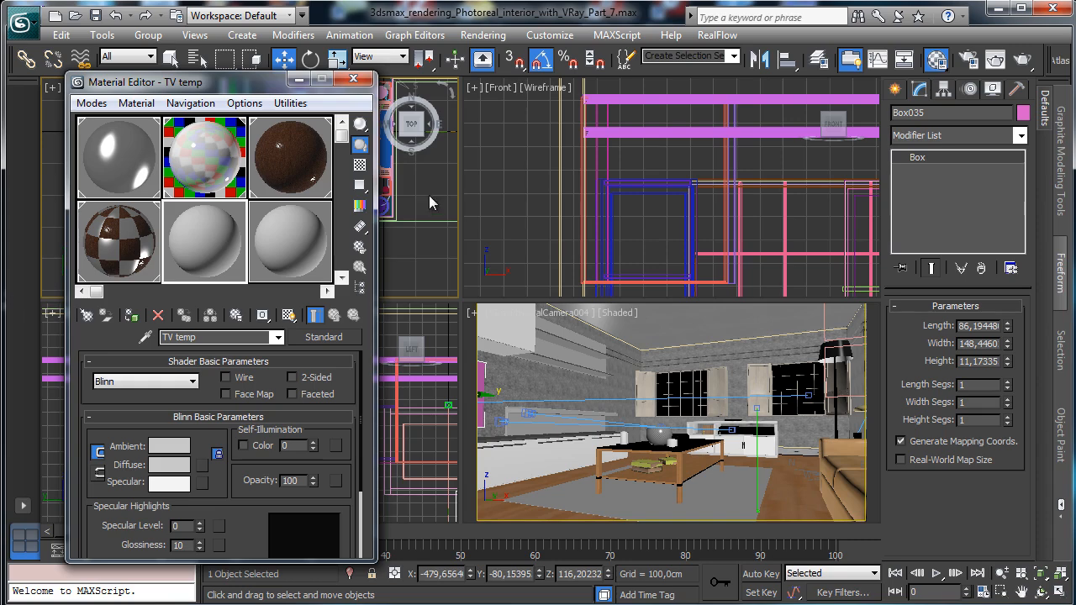
{"action": "left_click", "coordinate": [323, 337]}
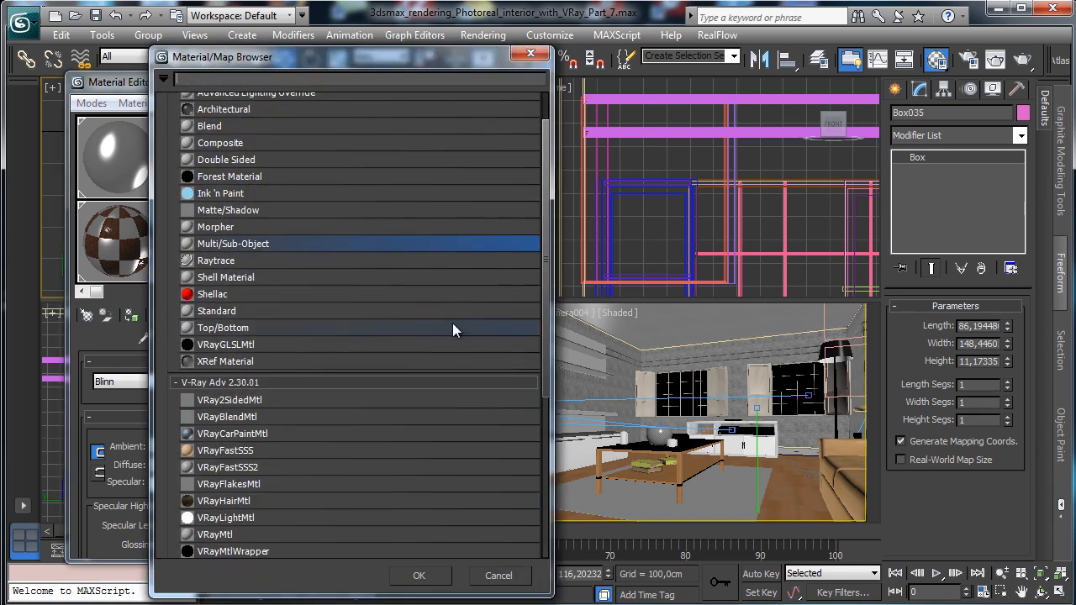
{"action": "double_click", "coordinate": [217, 534]}
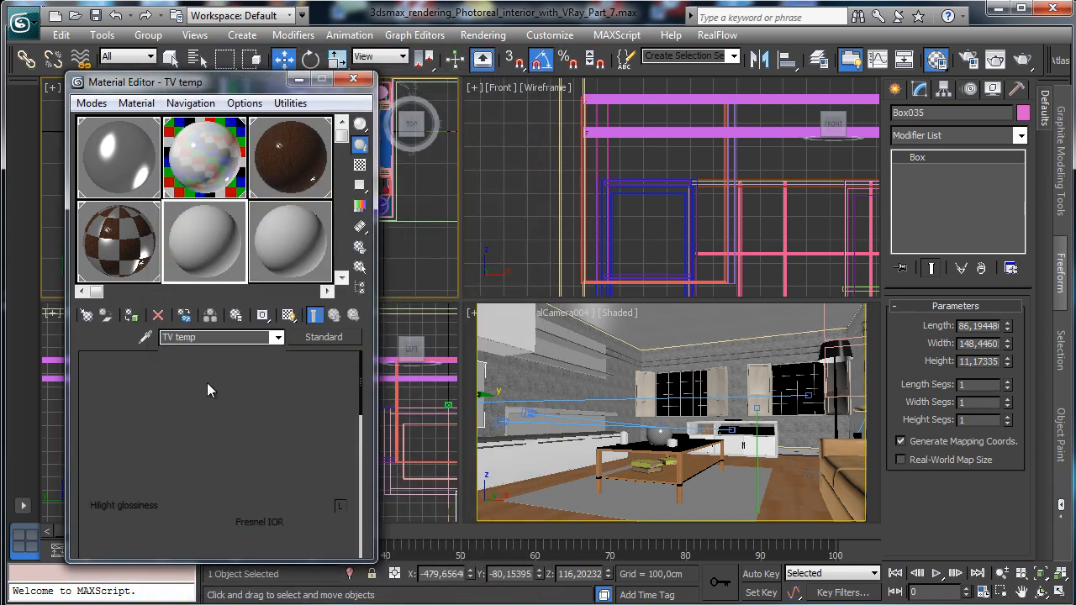
Give TV temp a black diffuse and a white 255 reflection with Fresnel reflections, and close the Material Editor.
{"action": "left_click", "coordinate": [186, 447]}
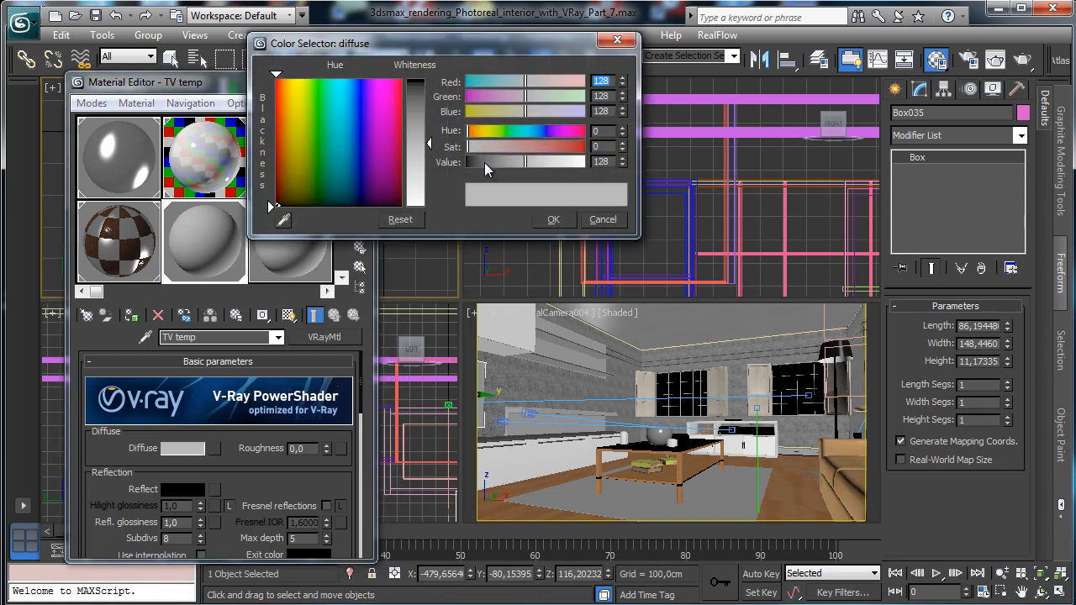
{"action": "left_click_drag", "start_coordinate": [484, 162], "coordinate": [462, 162]}
{"action": "left_click", "coordinate": [563, 218]}
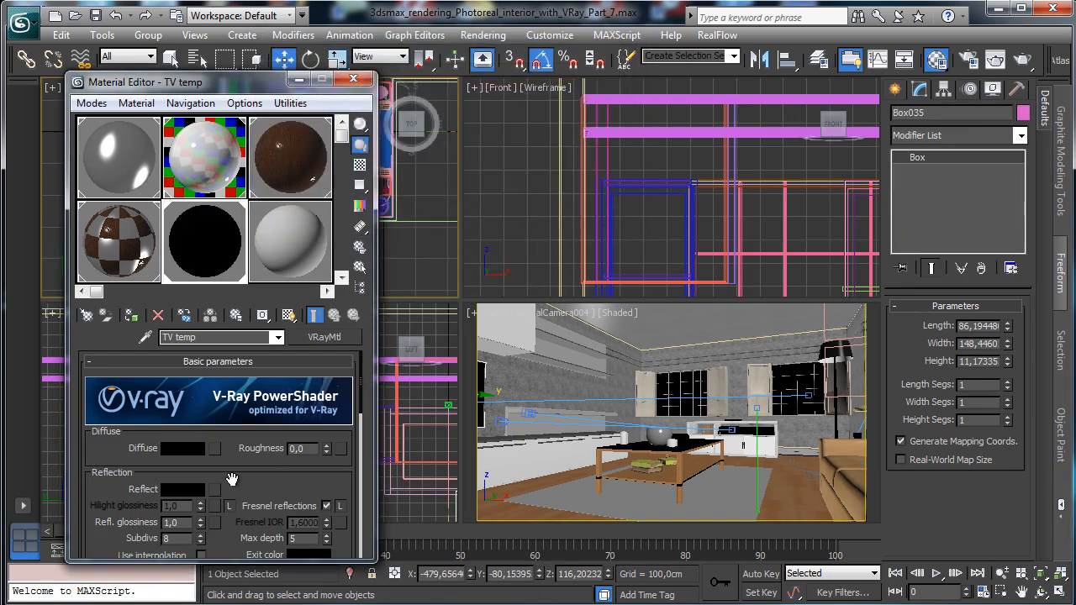
{"action": "scroll", "coordinate": [232, 479], "scroll_direction": "down", "scroll_amount": 1}
{"action": "left_click", "coordinate": [182, 471]}
{"action": "left_click_drag", "start_coordinate": [429, 84], "coordinate": [428, 205]}
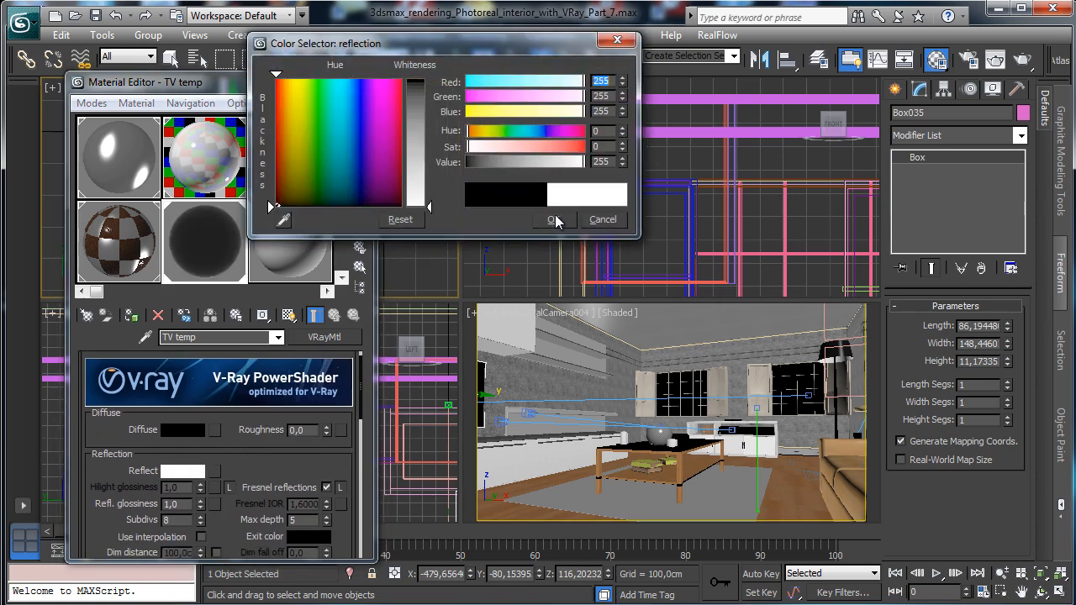
{"action": "left_click", "coordinate": [554, 220]}
{"action": "left_click", "coordinate": [366, 81]}
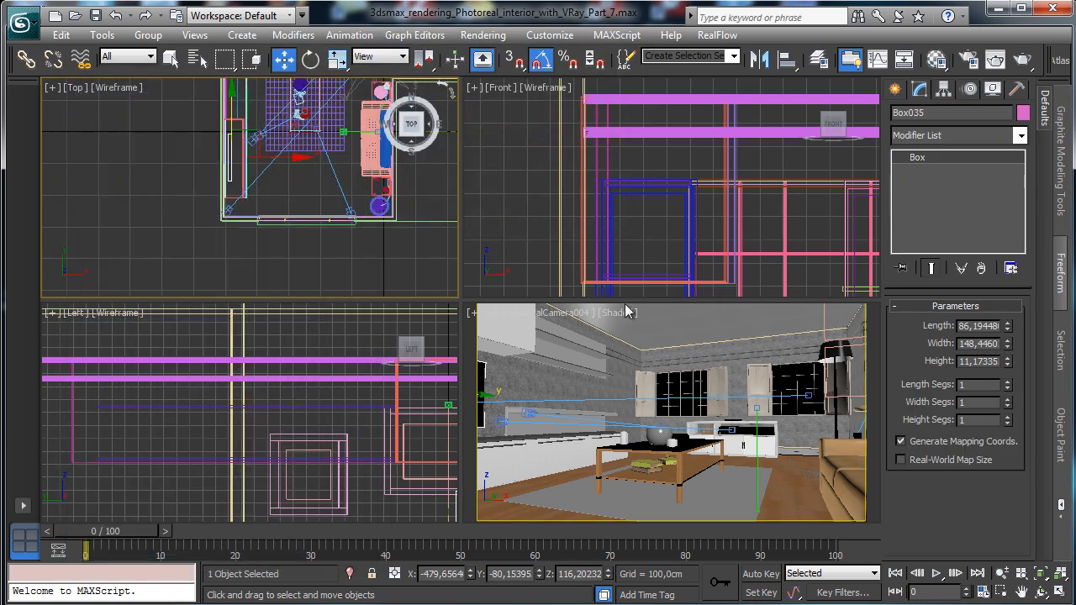
Save the scene, start a test render of the camera view, and turn off region rendering in the V-Ray frame buffer.
{"action": "right_click", "coordinate": [610, 350]}
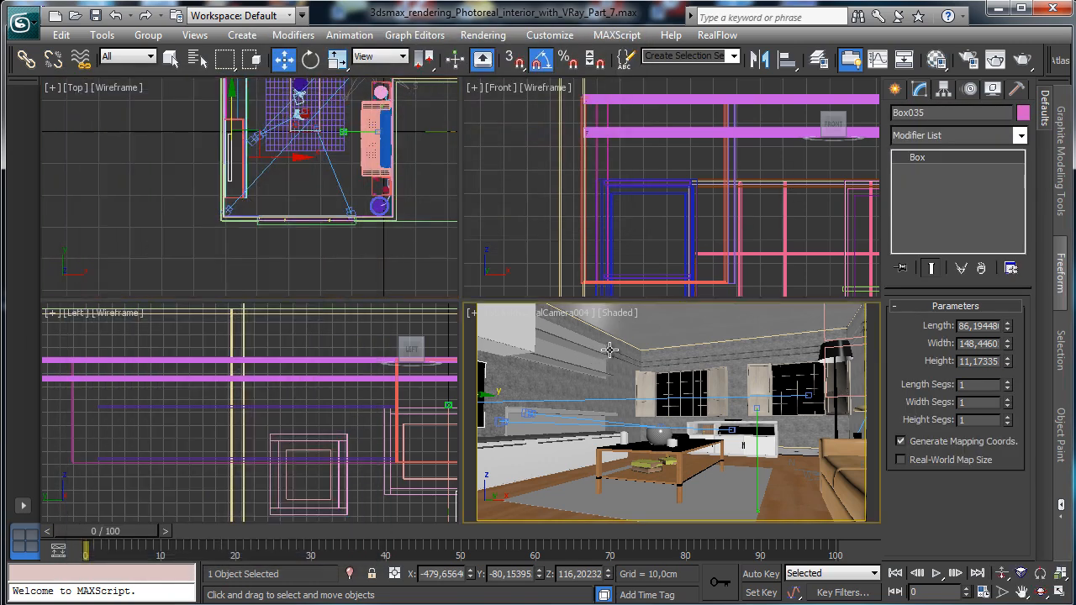
{"action": "left_click", "coordinate": [94, 15]}
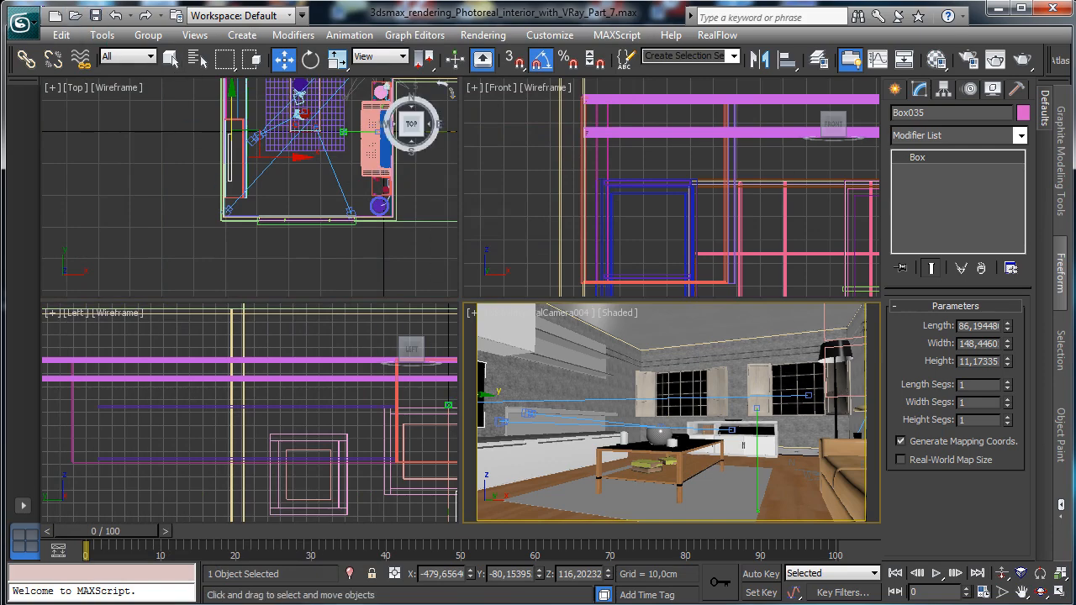
{"action": "key", "text": "shift+q"}
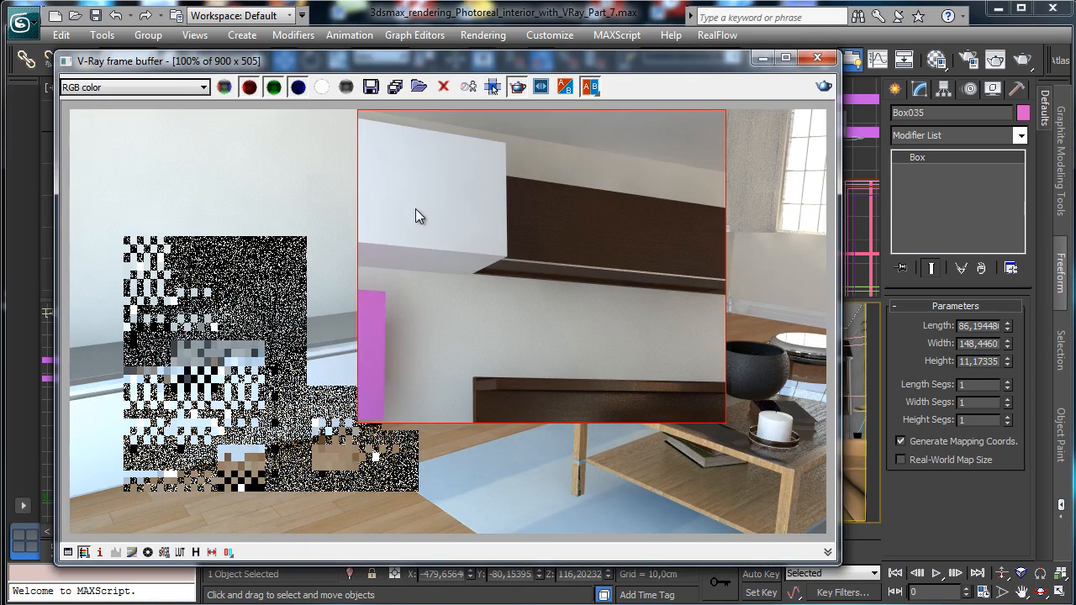
{"action": "left_click", "coordinate": [520, 87]}
{"action": "left_click", "coordinate": [763, 58]}
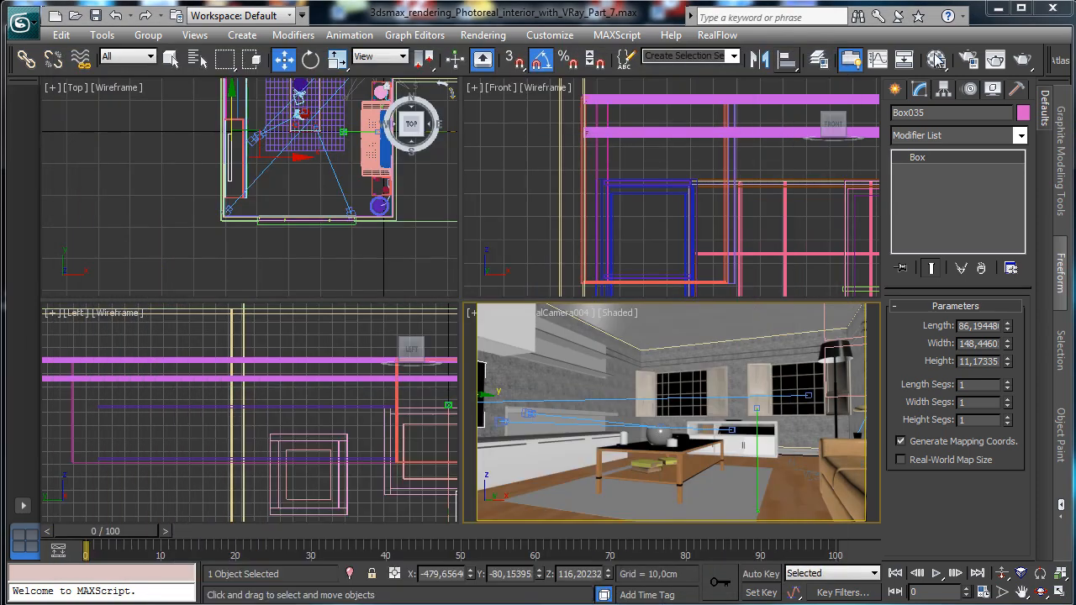
Set the render output size to 650 x 365, render the full VRayPhysicalCamera004 view, and put the frame buffer away.
{"action": "left_click", "coordinate": [968, 60]}
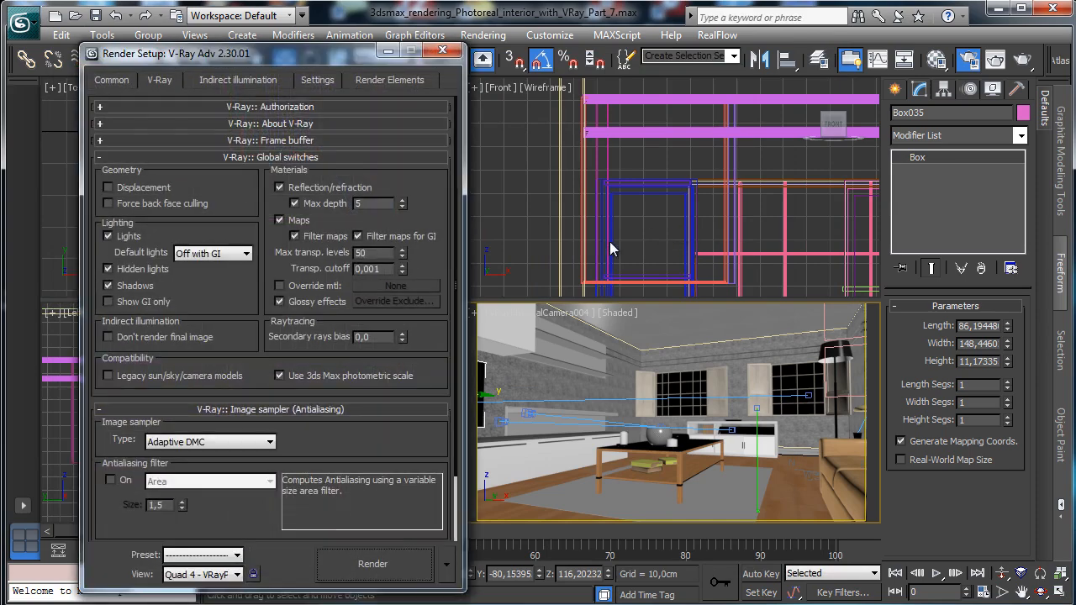
{"action": "left_click", "coordinate": [114, 80]}
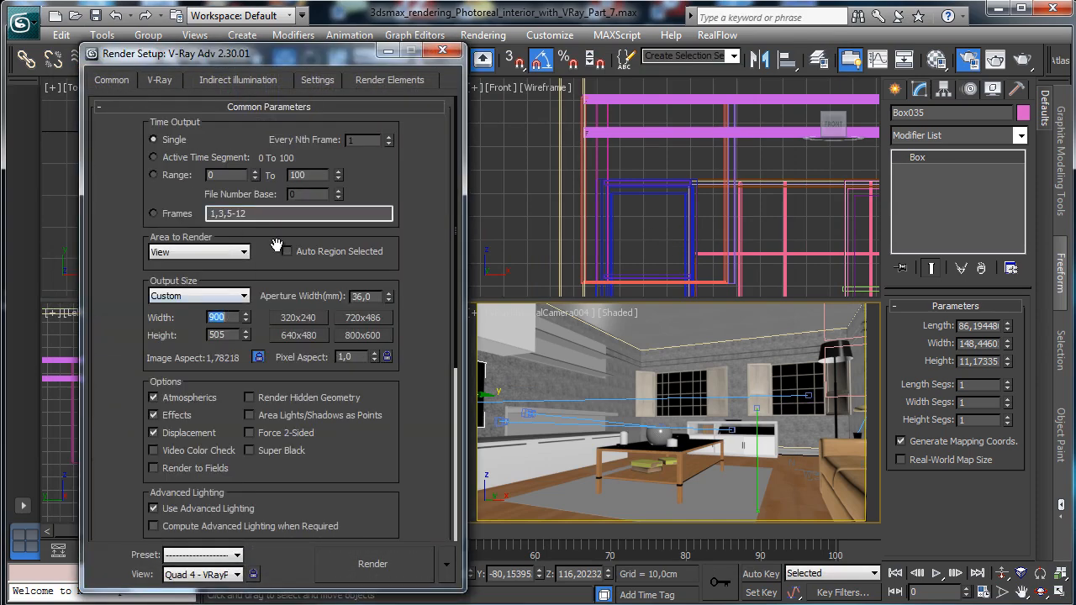
{"action": "left_click", "coordinate": [378, 564]}
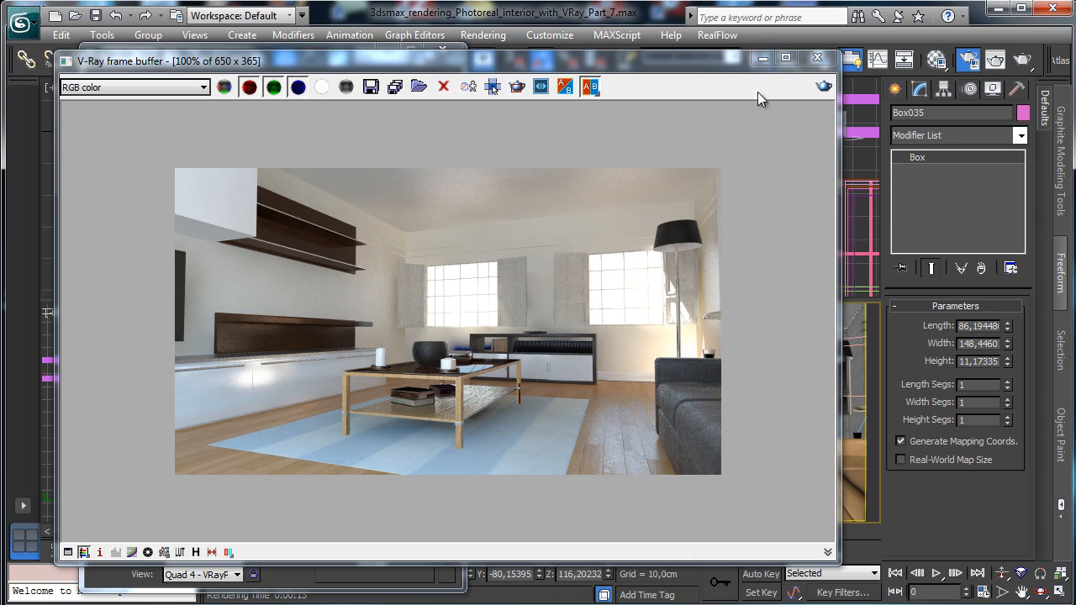
{"action": "left_click", "coordinate": [762, 59]}
Look through VRayPhysicalCamera001, VRayPhysicalCamera002 and VRayPhysicalCamera003 in turn to compare their framing of the room.
{"action": "left_click", "coordinate": [521, 314]}
{"action": "mouse_move", "coordinate": [595, 332]}
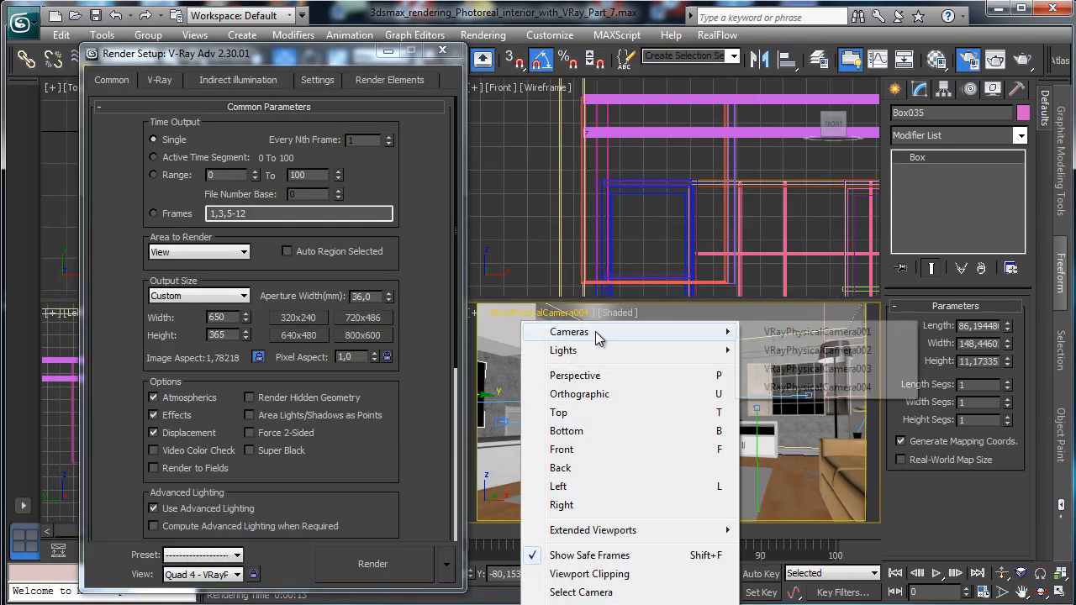
{"action": "left_click", "coordinate": [811, 331]}
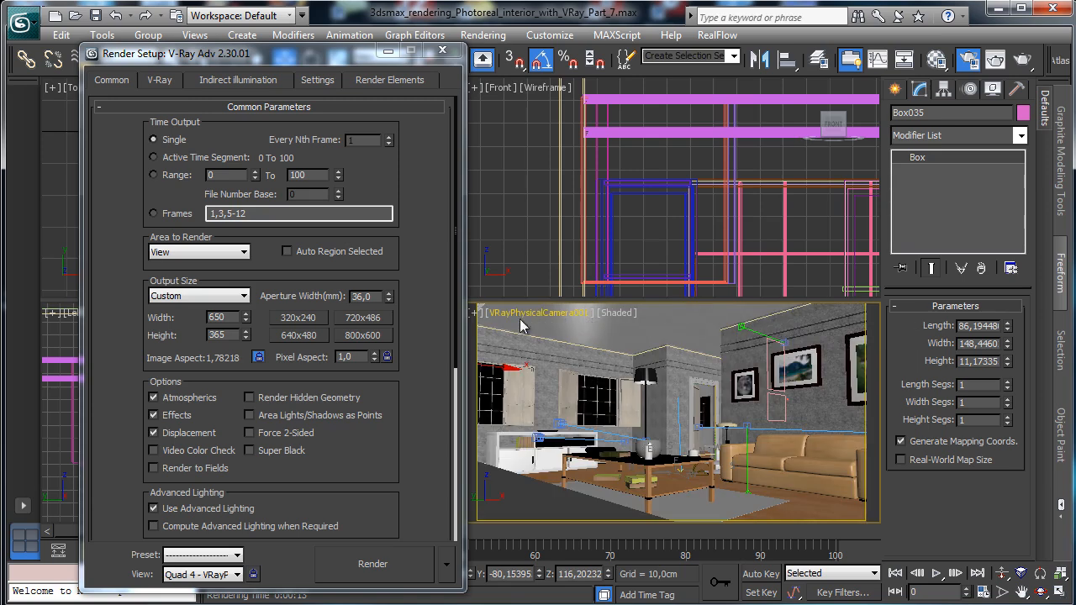
{"action": "left_click", "coordinate": [544, 314]}
{"action": "mouse_move", "coordinate": [600, 331]}
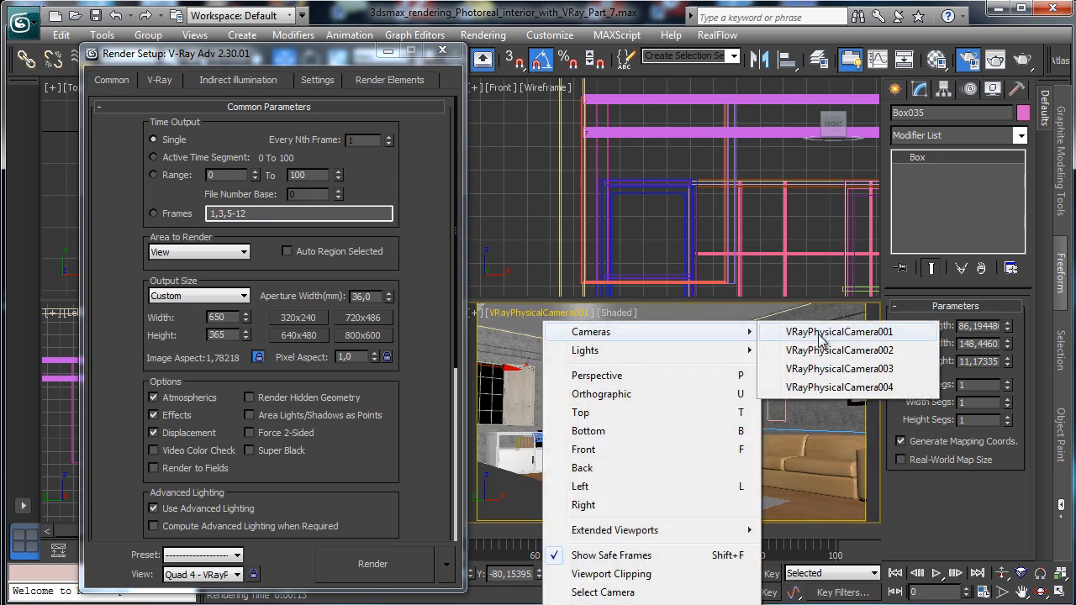
{"action": "left_click", "coordinate": [811, 343]}
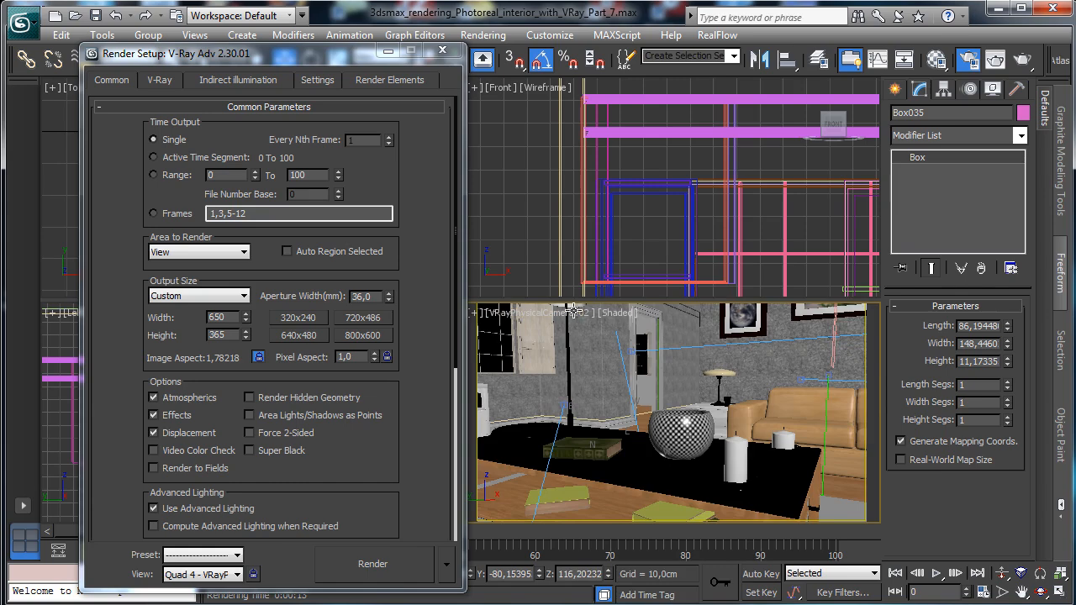
{"action": "left_click", "coordinate": [571, 312]}
{"action": "mouse_move", "coordinate": [643, 331]}
{"action": "left_click", "coordinate": [840, 364]}
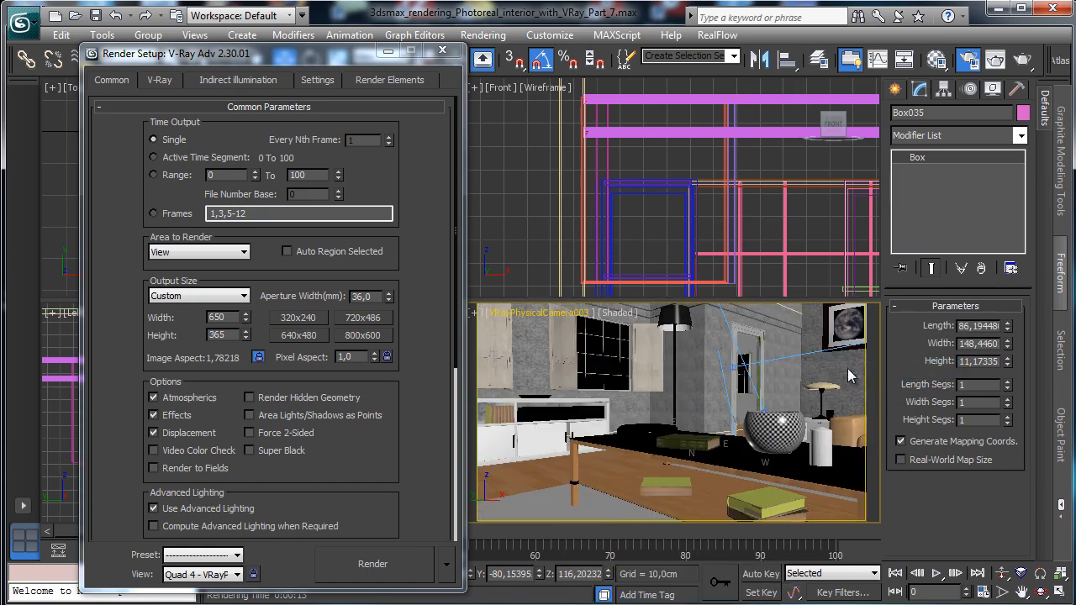
Close the render settings, select VRayPhysicalCamera003 and clone it.
{"action": "left_click", "coordinate": [442, 50]}
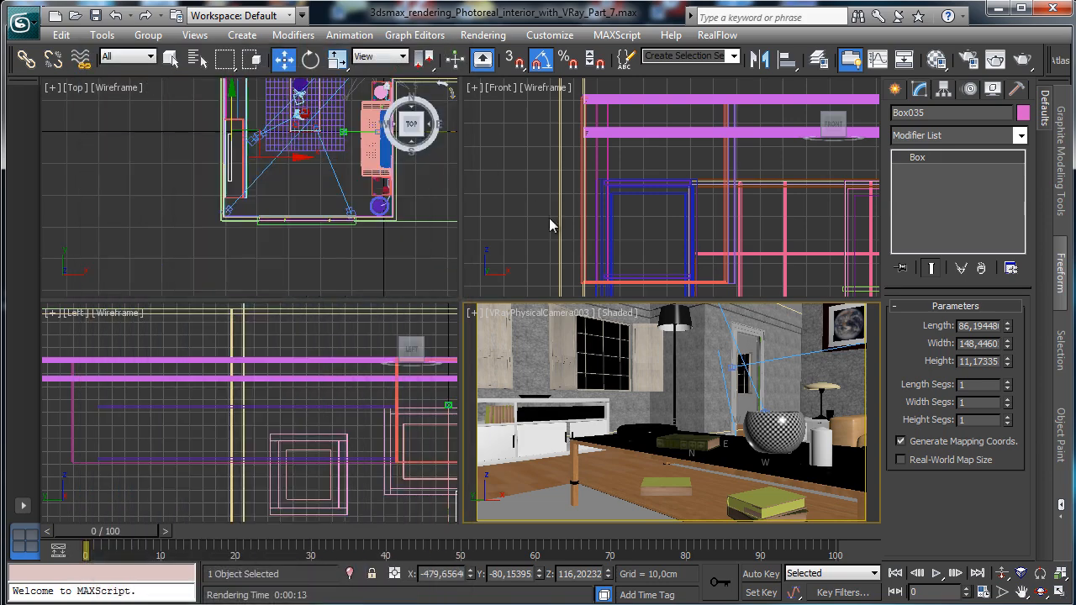
{"action": "left_click", "coordinate": [548, 317]}
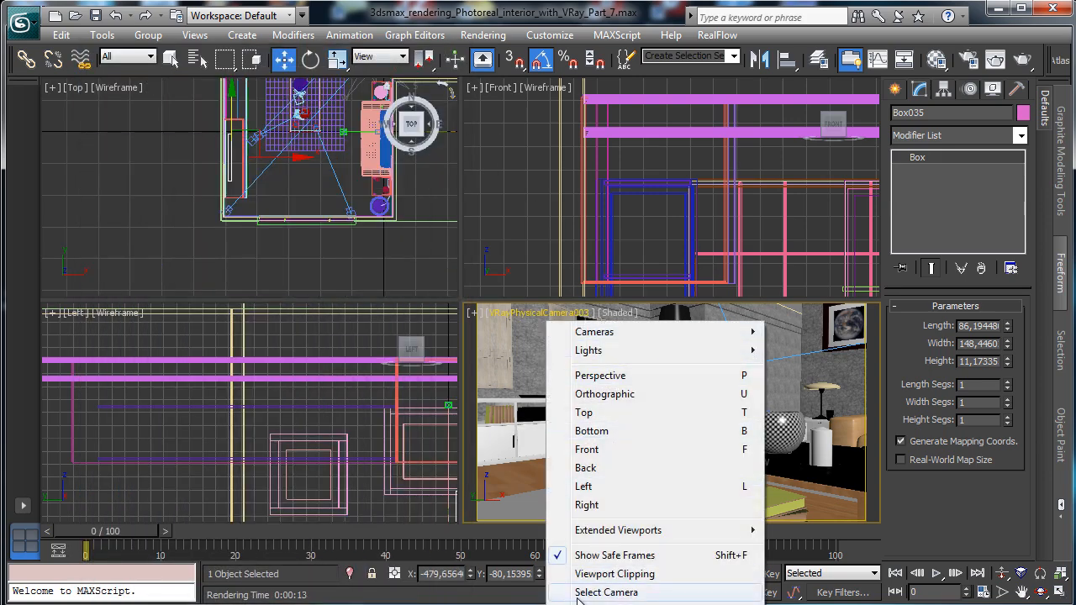
{"action": "left_click", "coordinate": [639, 590]}
{"action": "right_click", "coordinate": [318, 191]}
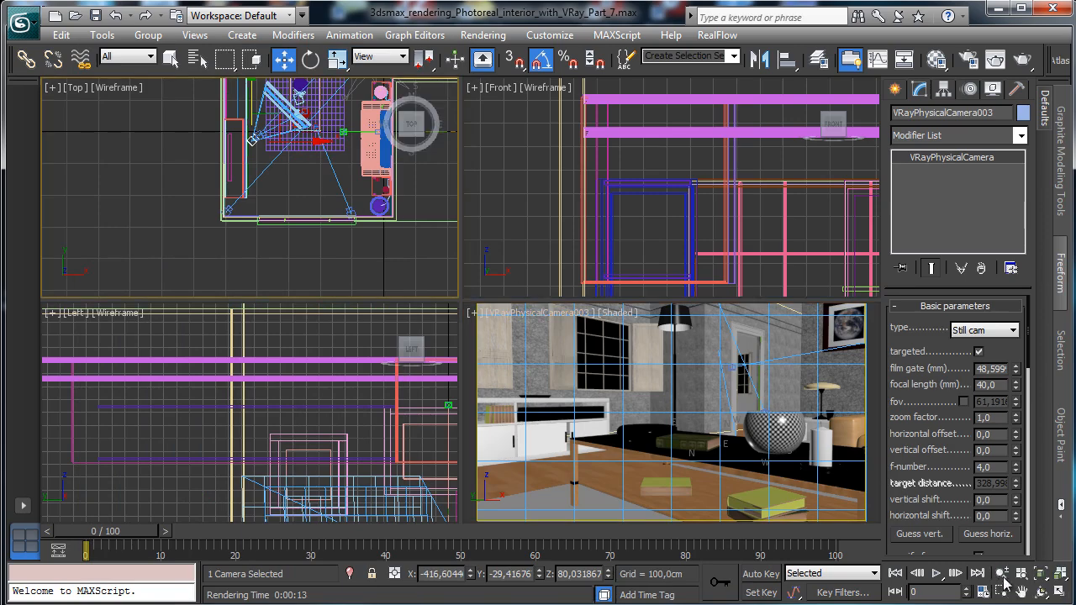
{"action": "left_click", "coordinate": [1025, 593]}
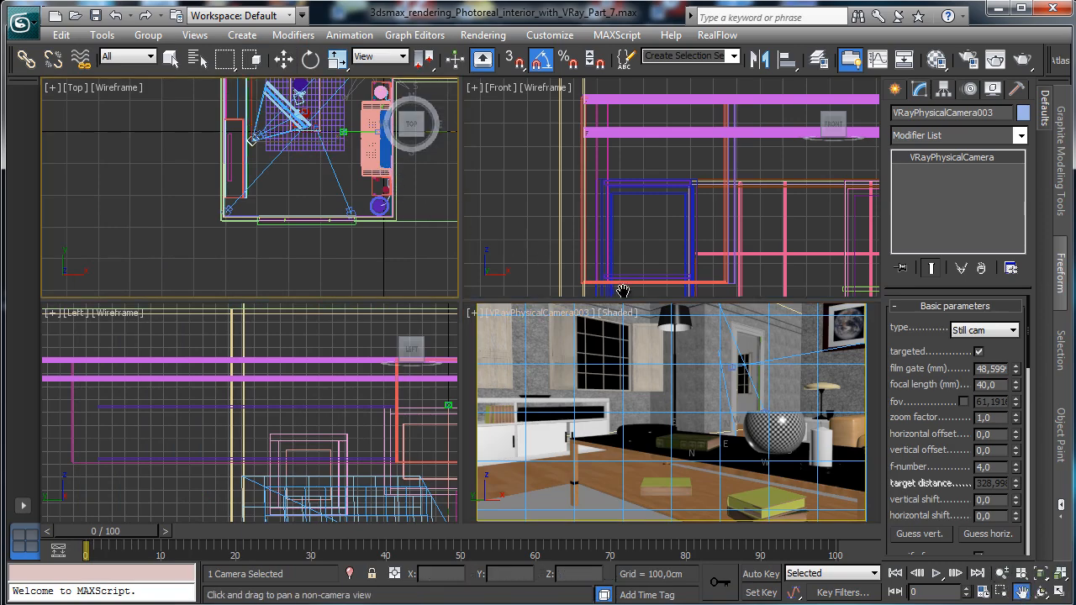
{"action": "left_click", "coordinate": [61, 34]}
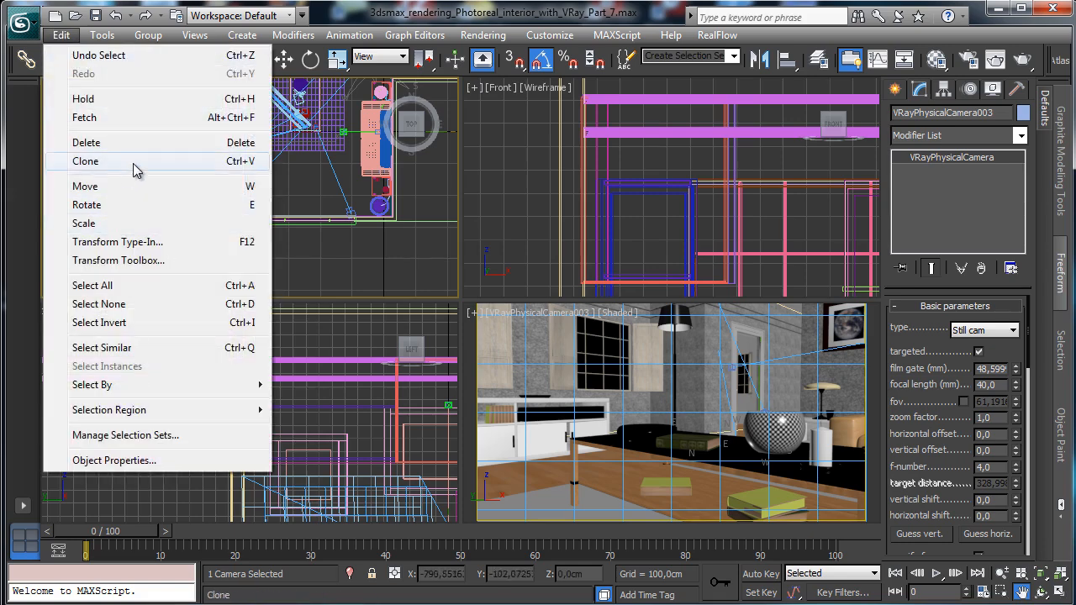
{"action": "left_click", "coordinate": [67, 165]}
{"action": "left_click", "coordinate": [520, 367]}
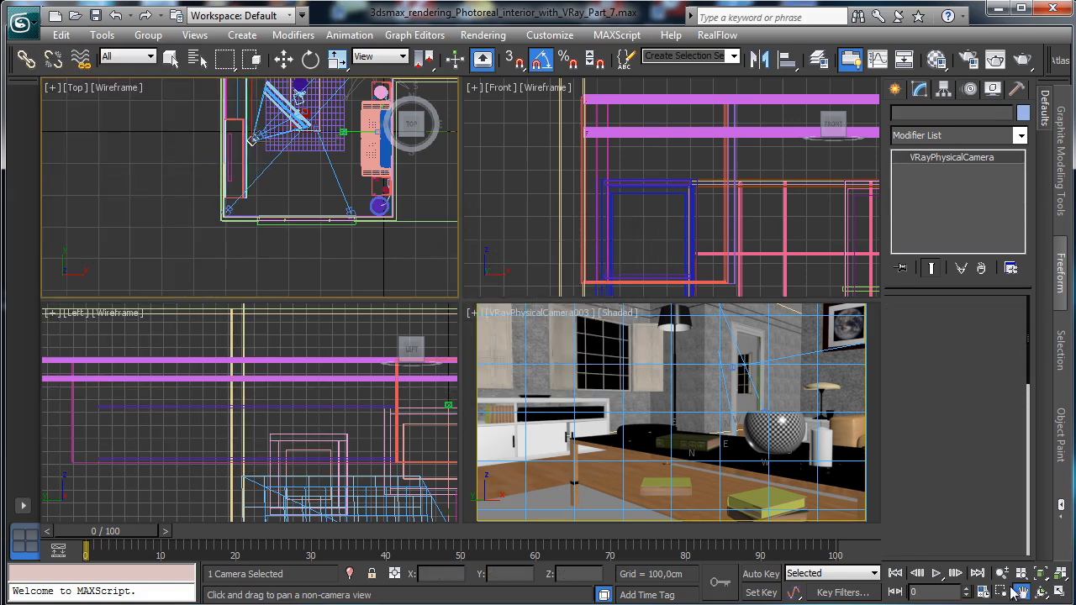
Show the scene through the cloned VRayPhysicalCamera005 in the shaded camera view.
{"action": "left_click_drag", "start_coordinate": [245, 211], "coordinate": [181, 314]}
{"action": "left_click", "coordinate": [283, 59]}
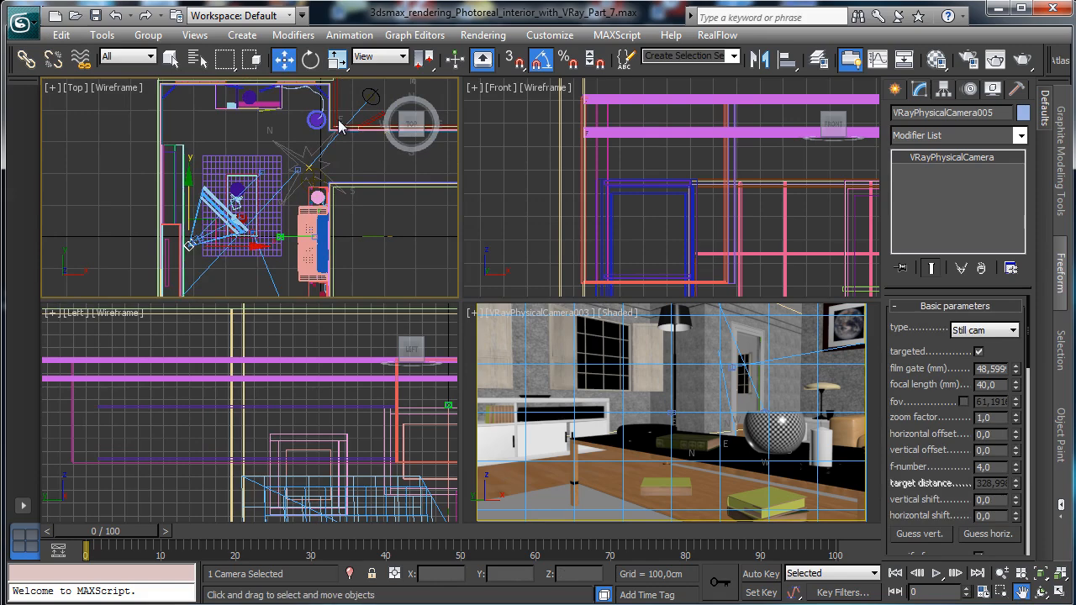
{"action": "right_click", "coordinate": [609, 330]}
{"action": "left_click", "coordinate": [609, 330]}
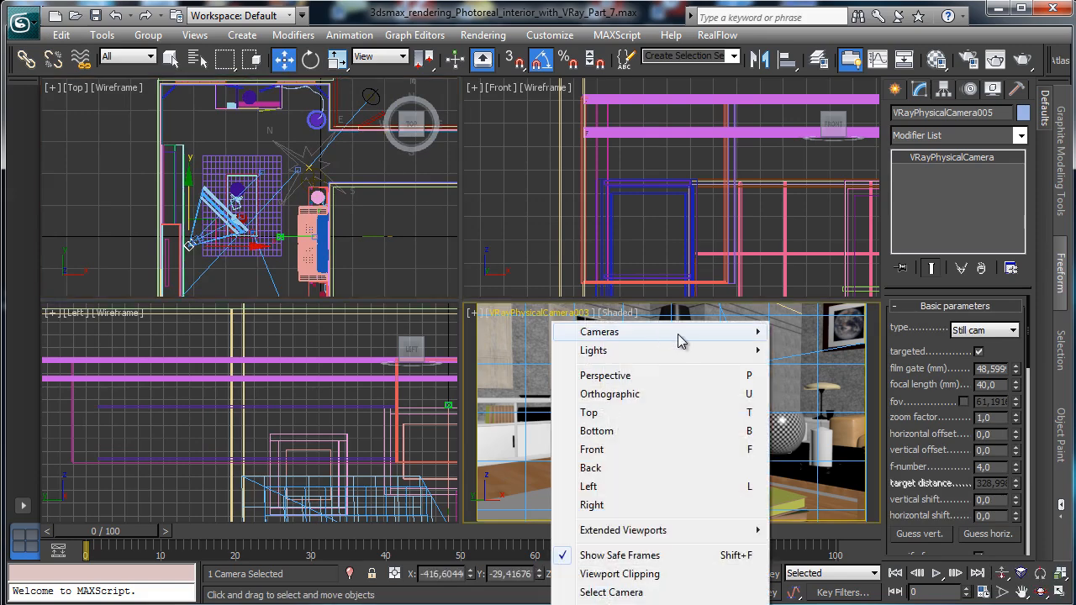
{"action": "mouse_move", "coordinate": [679, 334]}
{"action": "left_click", "coordinate": [847, 404]}
Move VRayPhysicalCamera005 in plan to about X 133, Y 284, facing the TV wall, and widen its film gate to about 66.1 mm.
{"action": "right_click", "coordinate": [288, 181]}
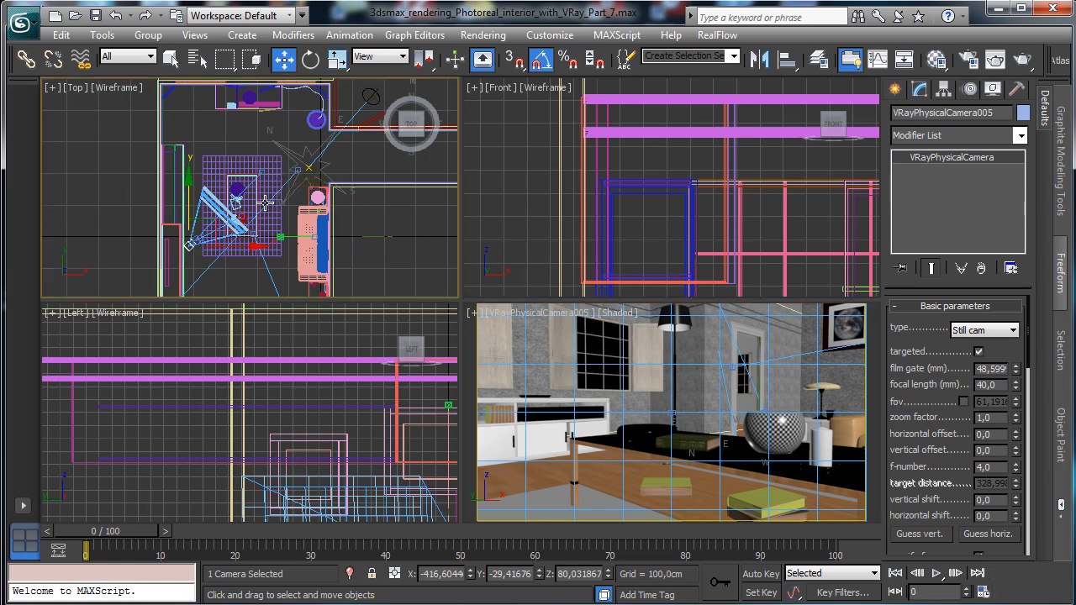
{"action": "left_click_drag", "start_coordinate": [217, 225], "coordinate": [403, 145]}
{"action": "left_click_drag", "start_coordinate": [408, 141], "coordinate": [391, 125]}
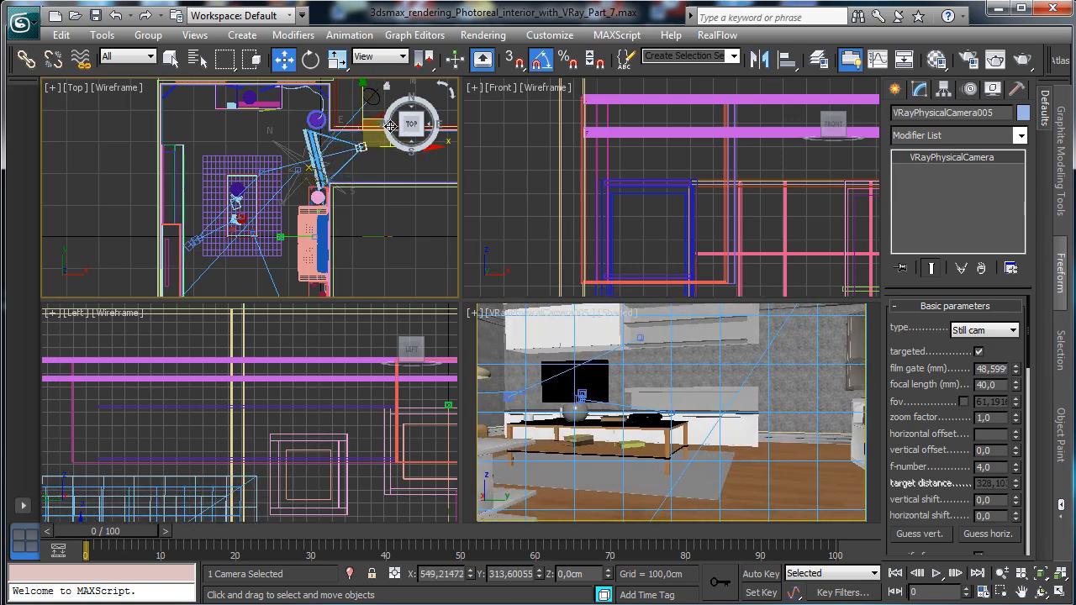
{"action": "right_click", "coordinate": [837, 367]}
{"action": "left_click_drag", "start_coordinate": [1017, 372], "coordinate": [1015, 335]}
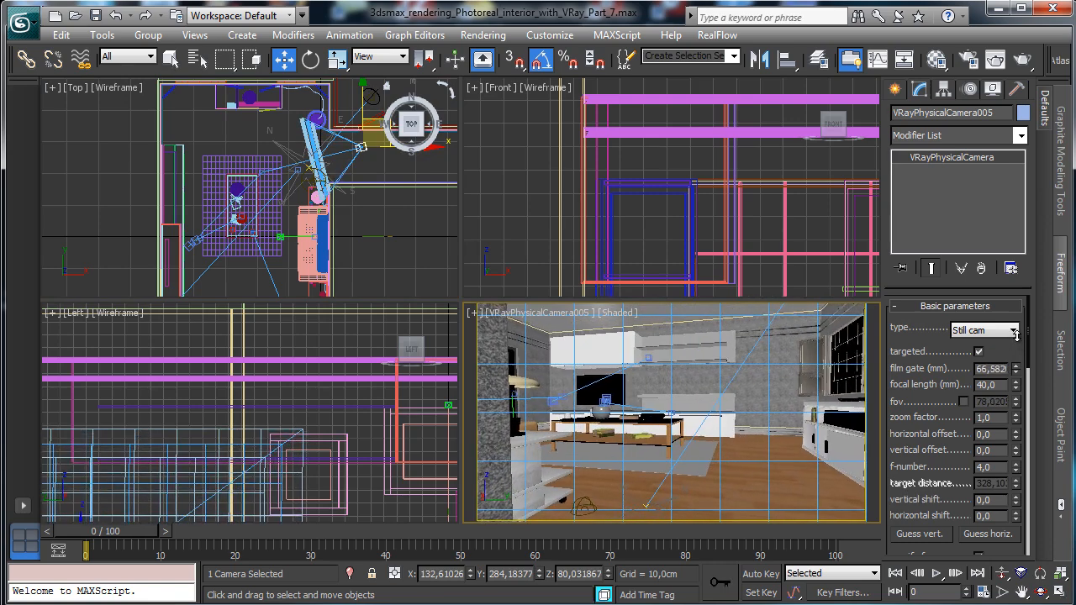
Select VRayPhysicalCamera005's target and raise it to about Z 86.
{"action": "right_click", "coordinate": [694, 384]}
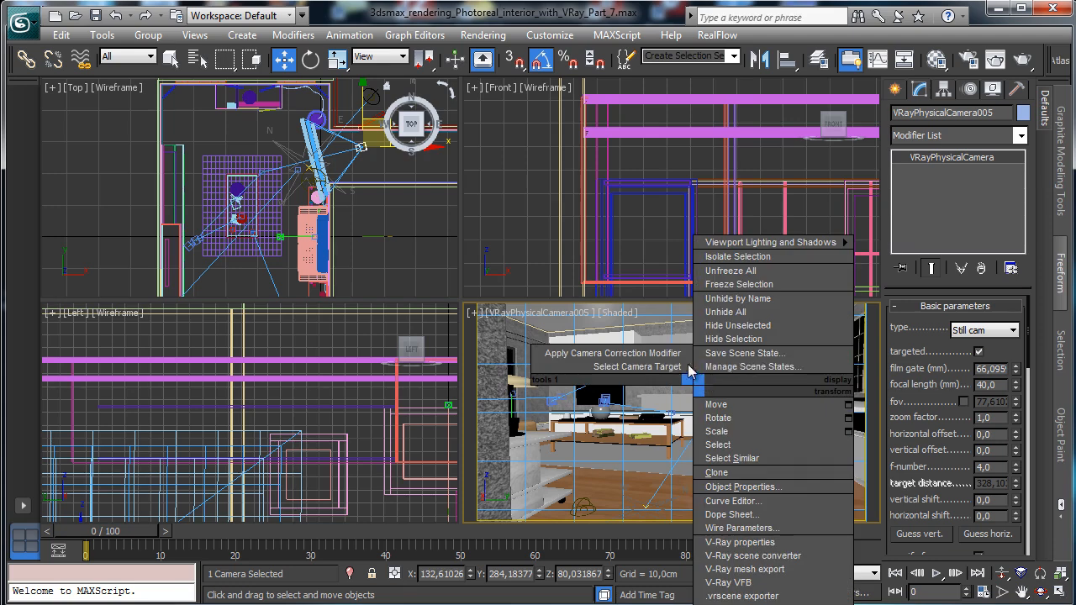
{"action": "left_click", "coordinate": [531, 311]}
{"action": "left_click", "coordinate": [532, 313]}
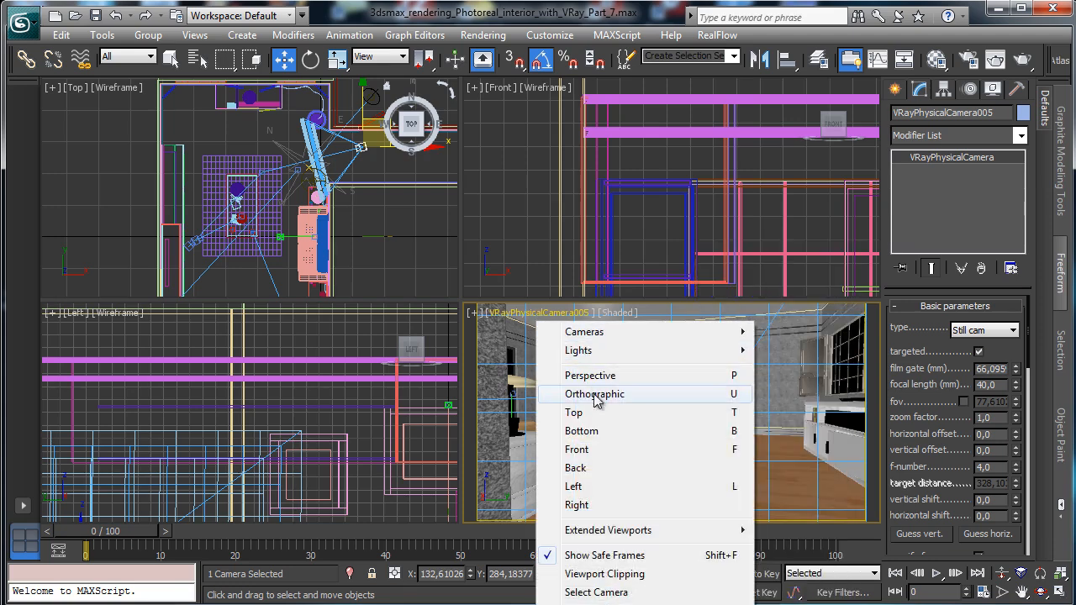
{"action": "left_click", "coordinate": [640, 604]}
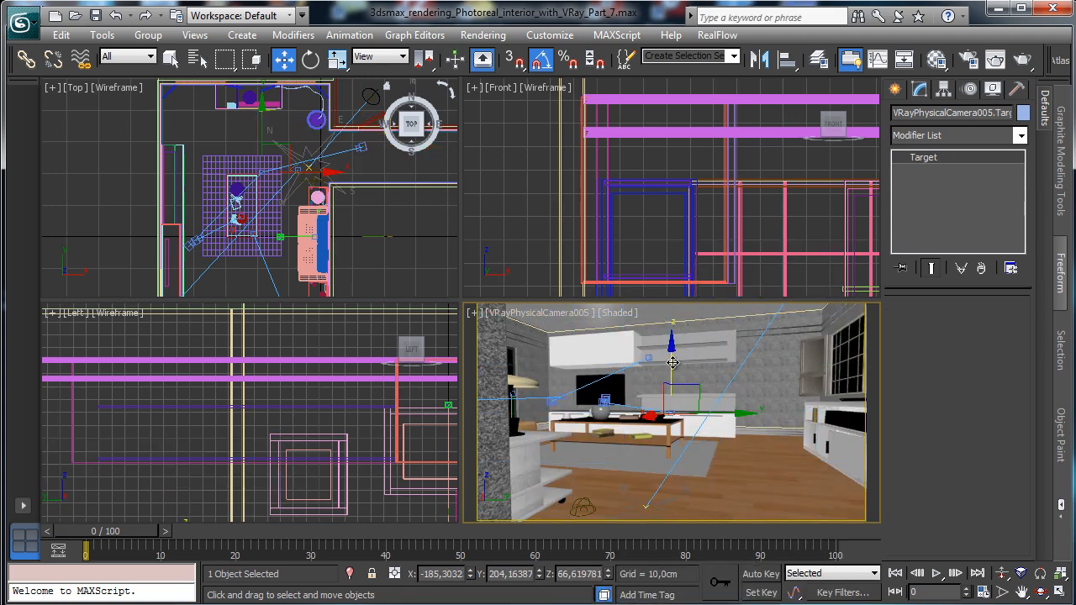
{"action": "mouse_move", "coordinate": [669, 366]}
{"action": "left_mouse_down"}
{"action": "mouse_move", "coordinate": [668, 395]}
{"action": "mouse_move", "coordinate": [677, 332]}
{"action": "mouse_move", "coordinate": [670, 348]}
{"action": "left_mouse_up"}
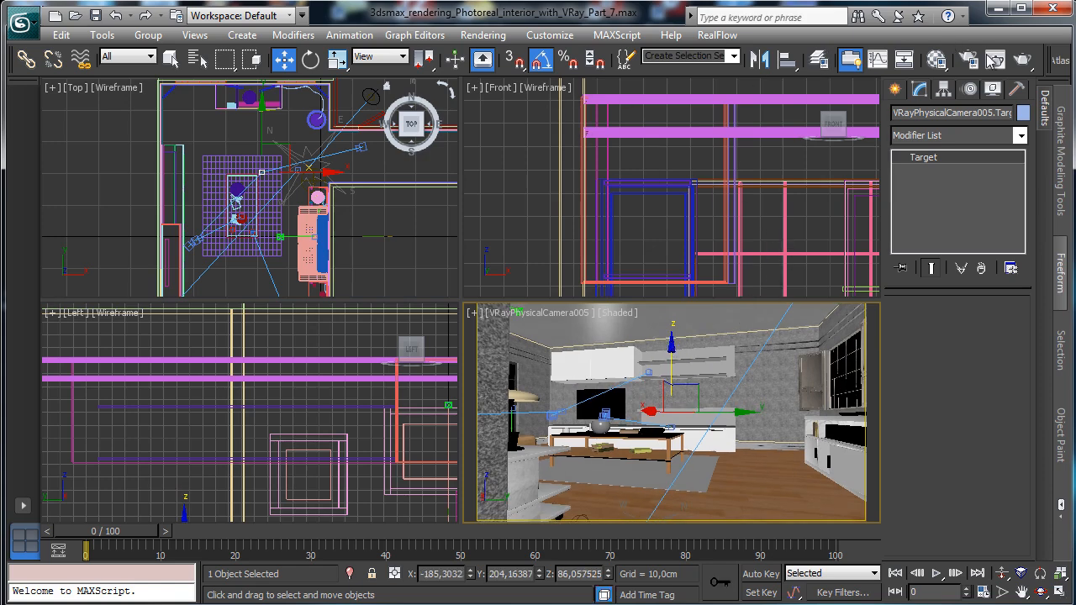
Test render the VRayPhysicalCamera005 view and save the scene.
{"action": "left_click", "coordinate": [1021, 61]}
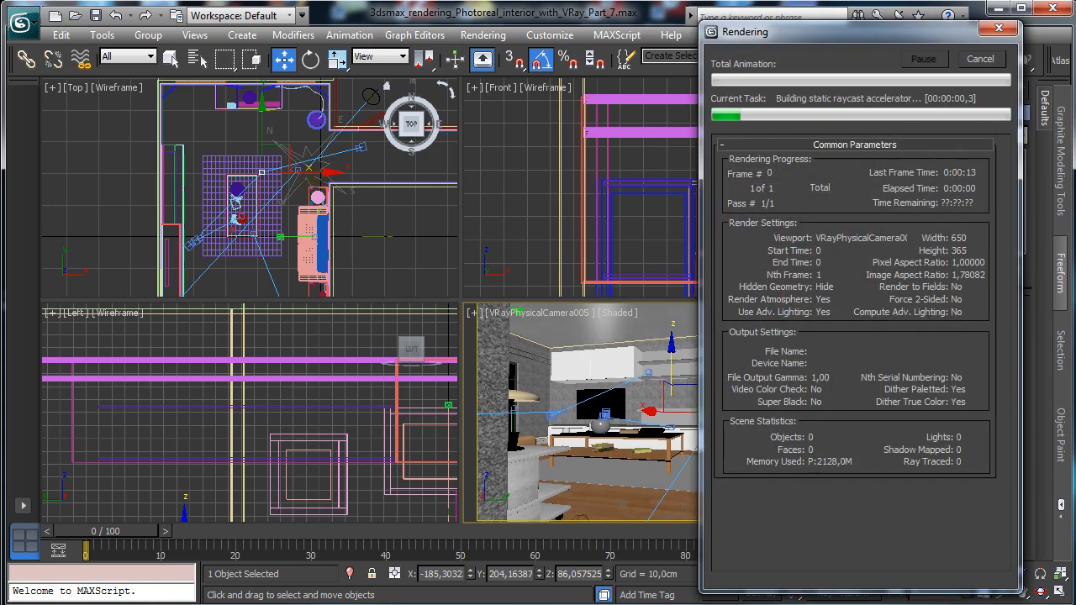
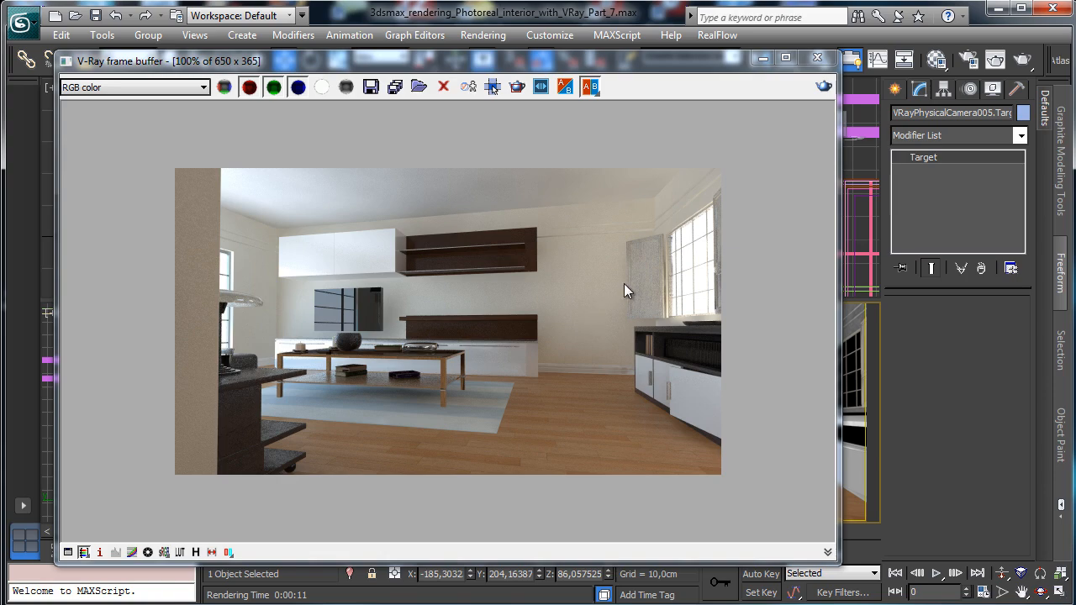
{"action": "left_click", "coordinate": [95, 17]}
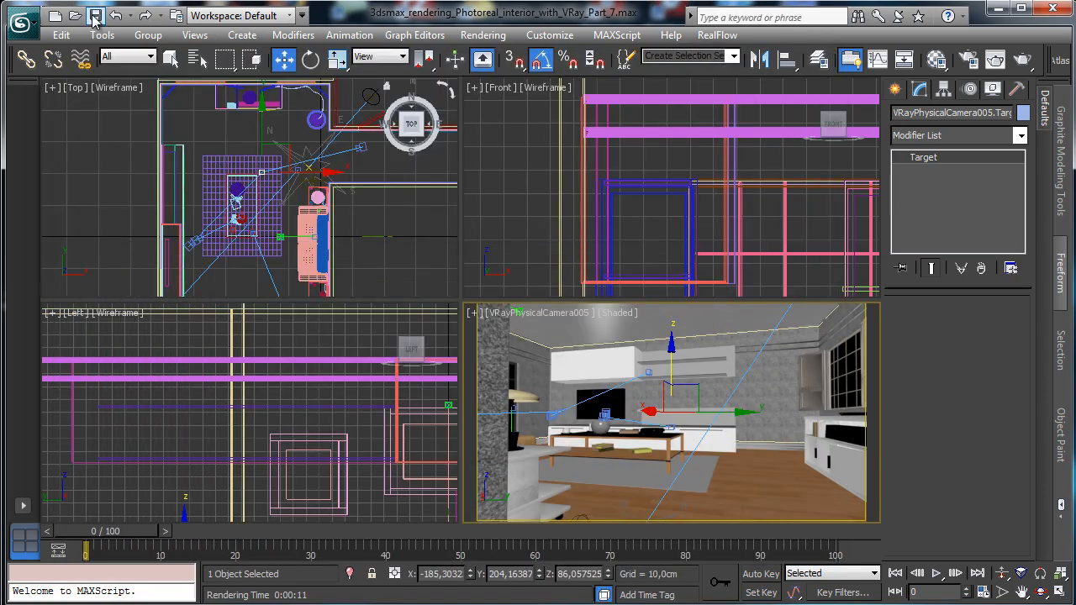
Set the render output width to 900 pixels with the image aspect locked, giving 900 x 505.
{"action": "left_click", "coordinate": [968, 60]}
{"action": "left_click", "coordinate": [116, 80]}
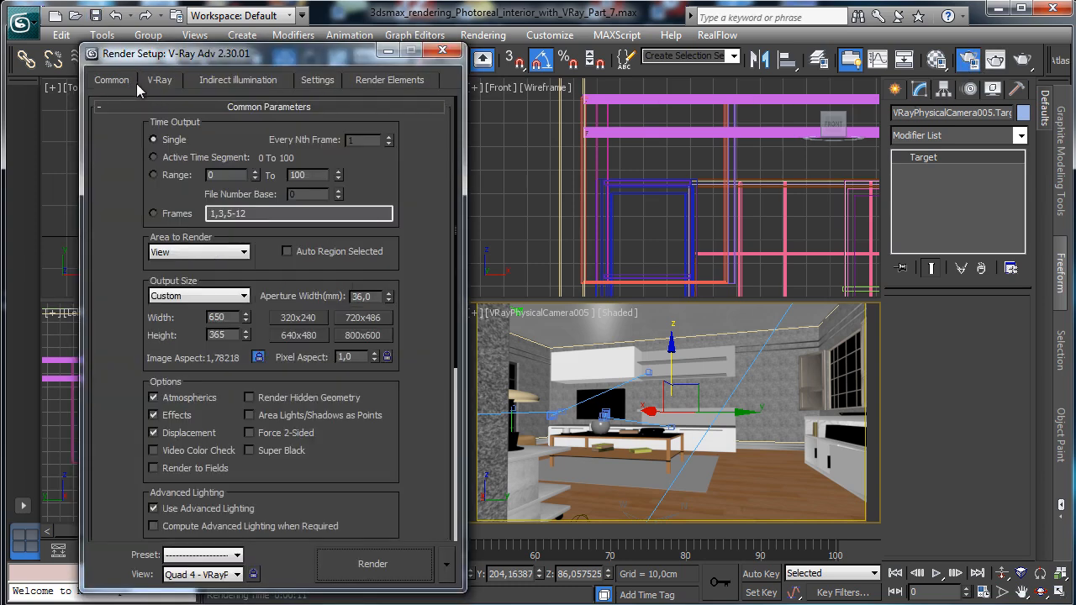
{"action": "left_click", "coordinate": [156, 80]}
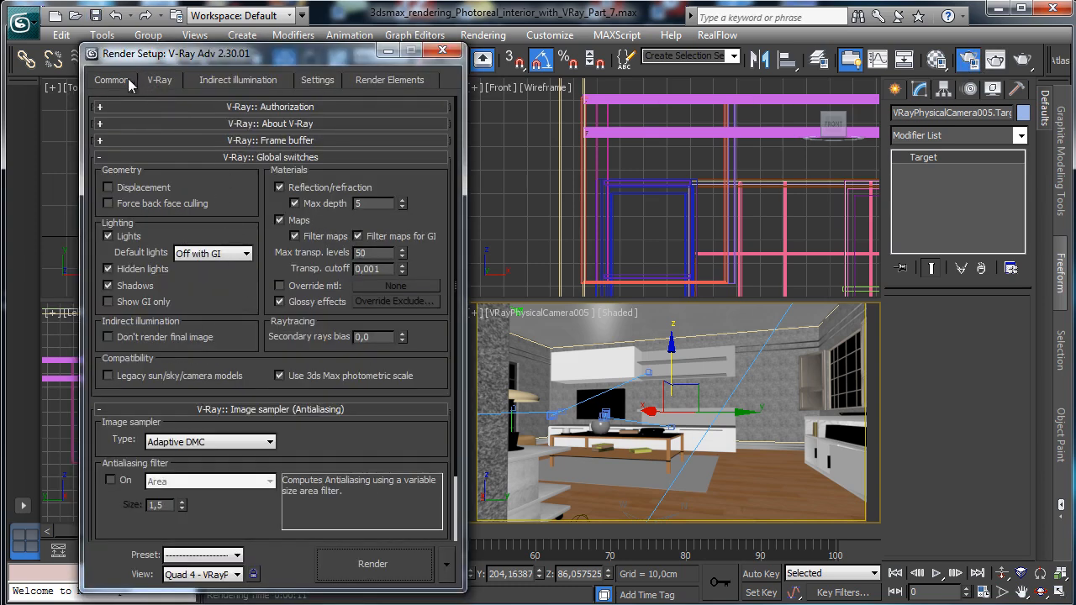
{"action": "left_click", "coordinate": [128, 78]}
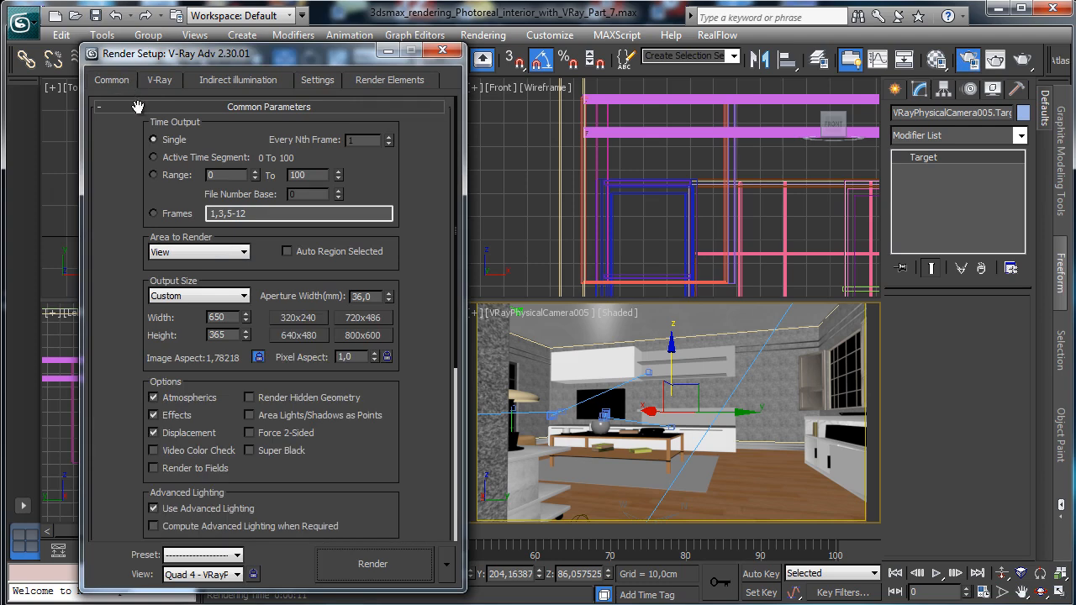
{"action": "double_click", "coordinate": [234, 316]}
{"action": "type", "text": "900"}
{"action": "key", "text": "Return"}
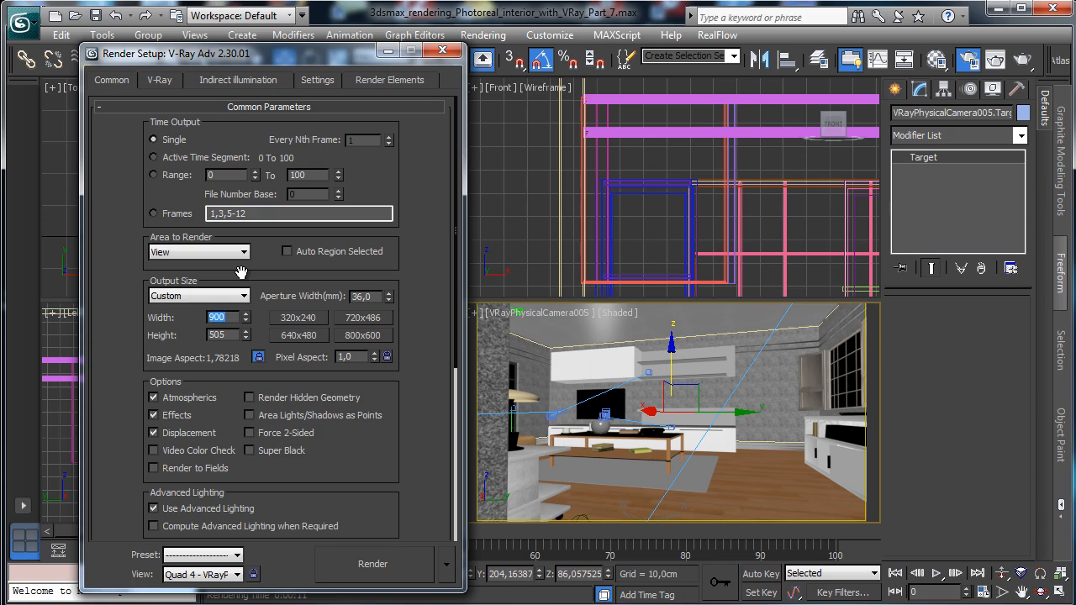
Enable the antialiasing filter in the V-Ray image sampler and choose VRayTriangleFilter.
{"action": "left_click", "coordinate": [159, 80]}
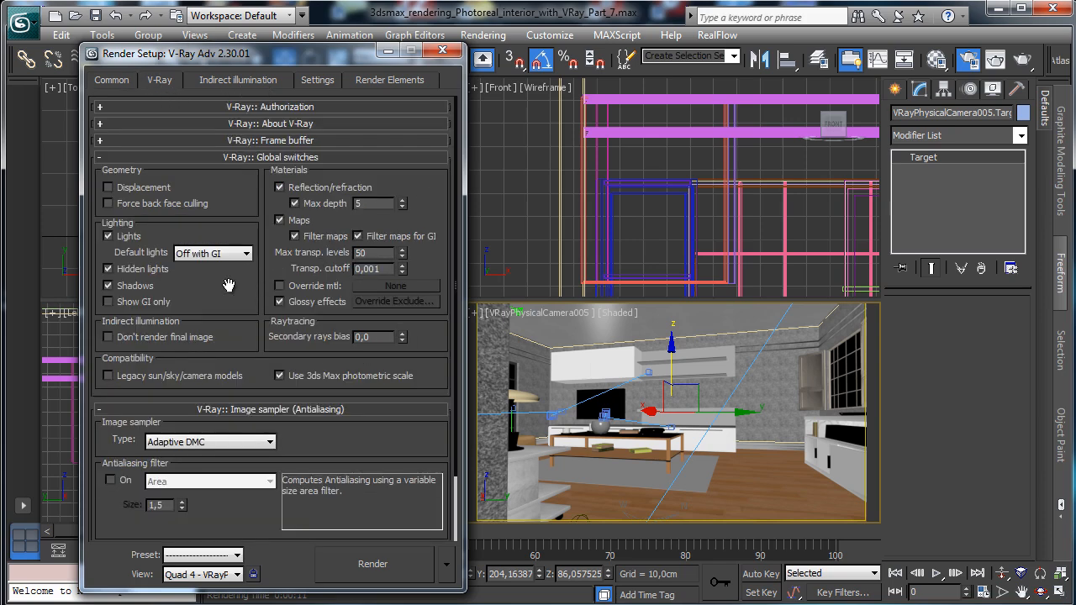
{"action": "scroll", "coordinate": [247, 320], "scroll_direction": "down", "scroll_amount": 3}
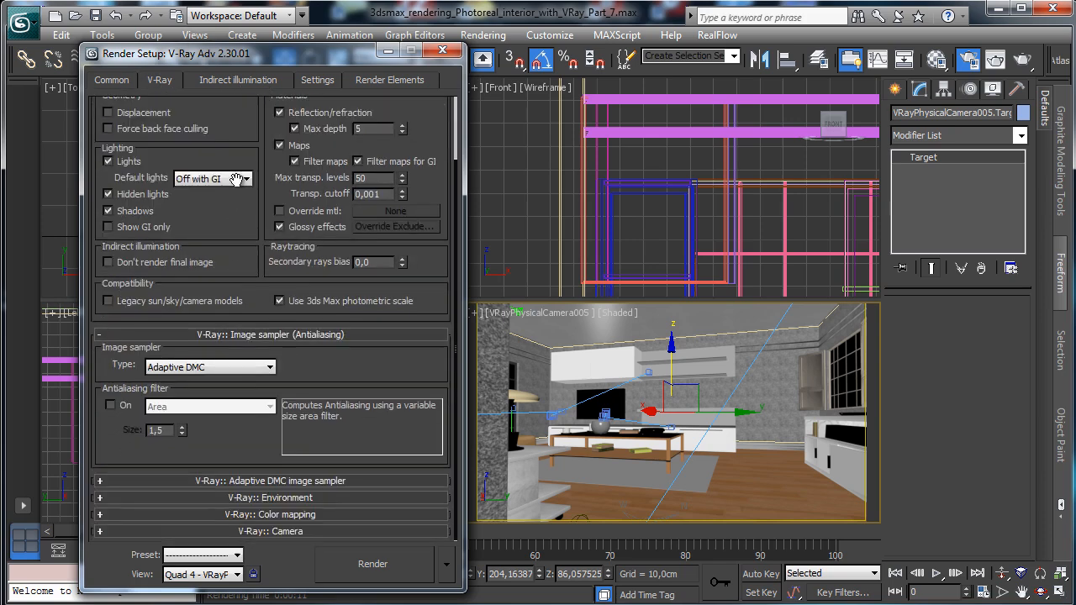
{"action": "left_click", "coordinate": [110, 405]}
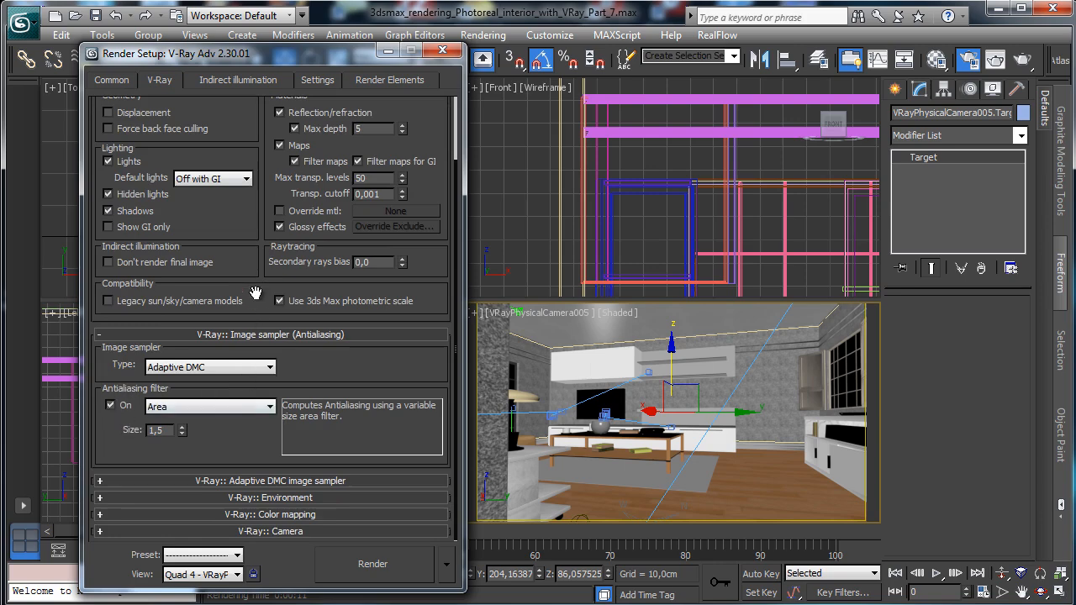
{"action": "left_click", "coordinate": [250, 411]}
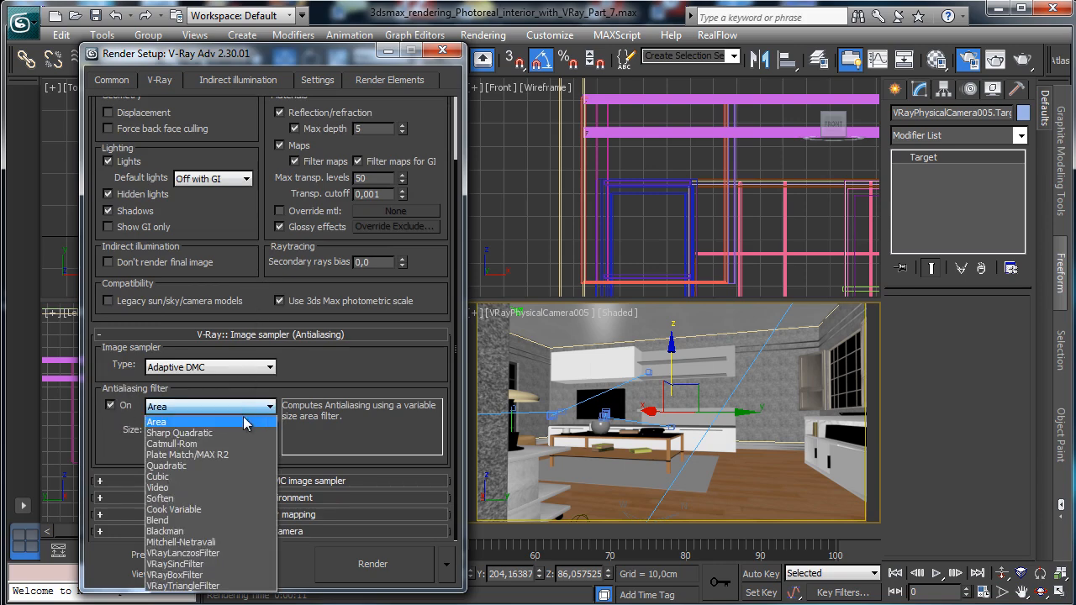
{"action": "left_click", "coordinate": [213, 585]}
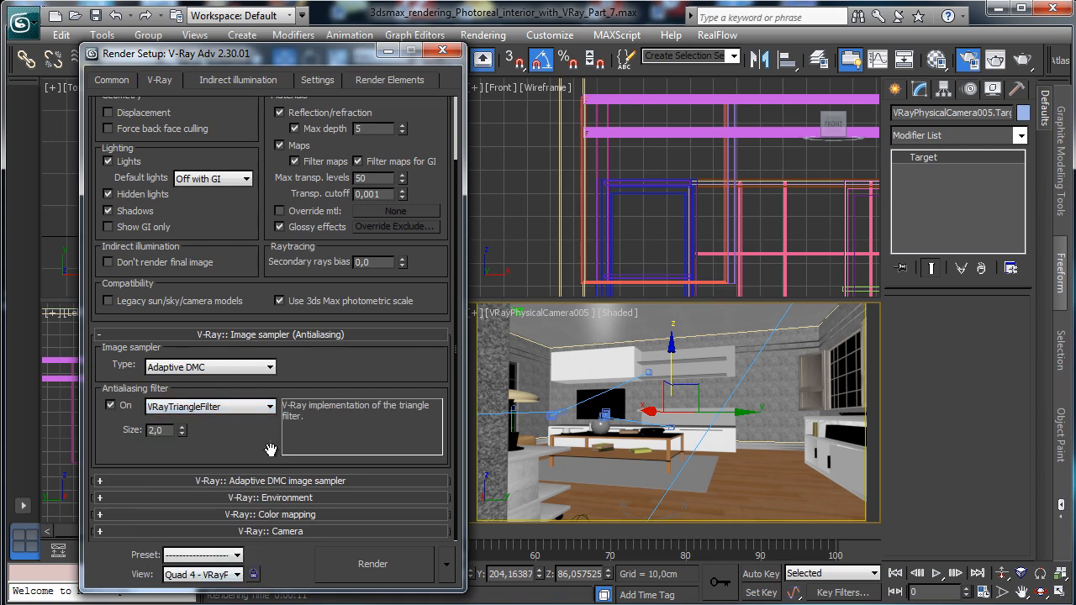
Raise the max subdivs of the Adaptive DMC image sampler.
{"action": "left_click", "coordinate": [215, 480]}
{"action": "left_click", "coordinate": [205, 514]}
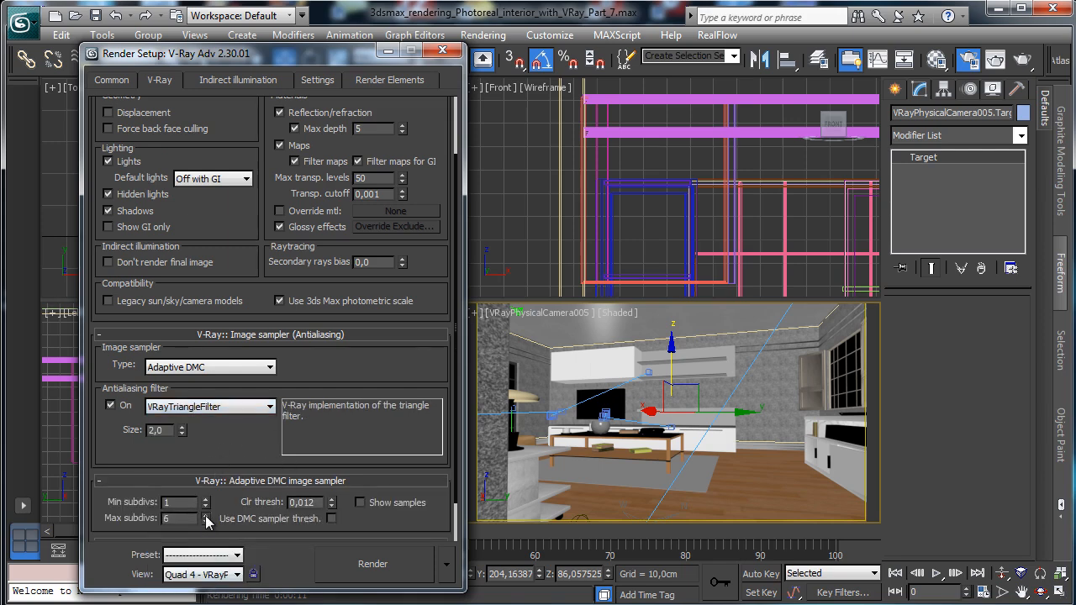
{"action": "left_click", "coordinate": [204, 514]}
{"action": "left_click", "coordinate": [204, 514]}
{"action": "left_click", "coordinate": [205, 514]}
Set the irradiance map's max rate to -1 and turn on detail enhancement with a radius of 50.
{"action": "left_click", "coordinate": [238, 79]}
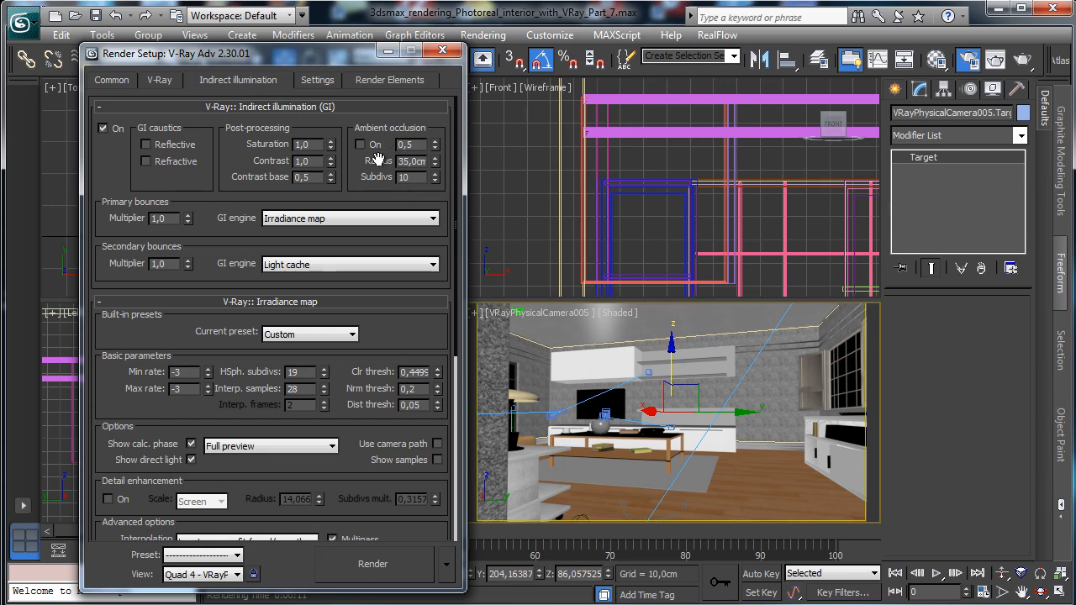
{"action": "left_click_drag", "start_coordinate": [382, 340], "coordinate": [335, 254]}
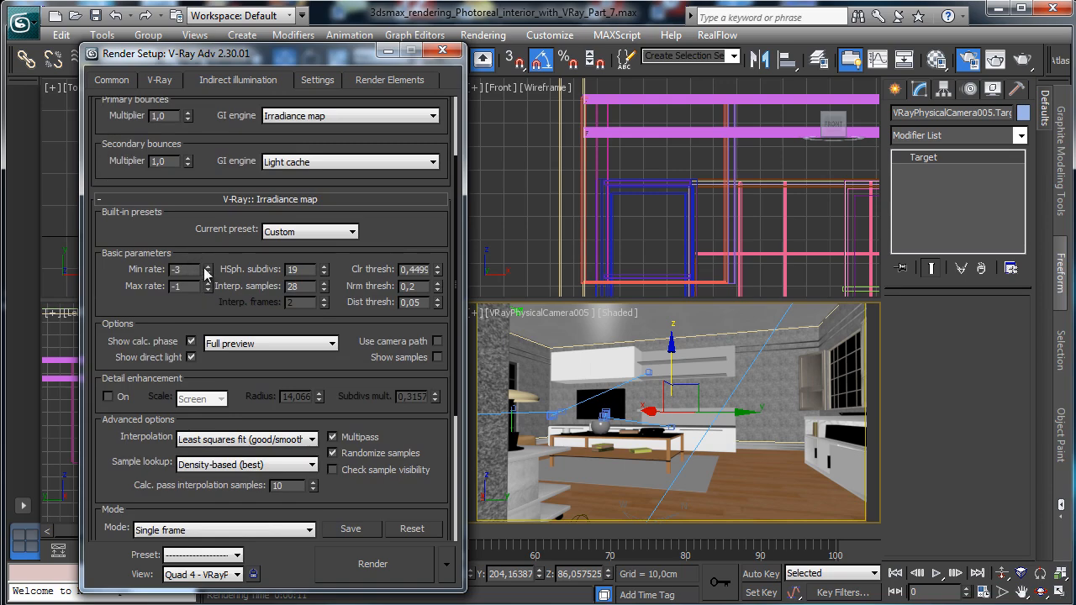
{"action": "left_click", "coordinate": [121, 396]}
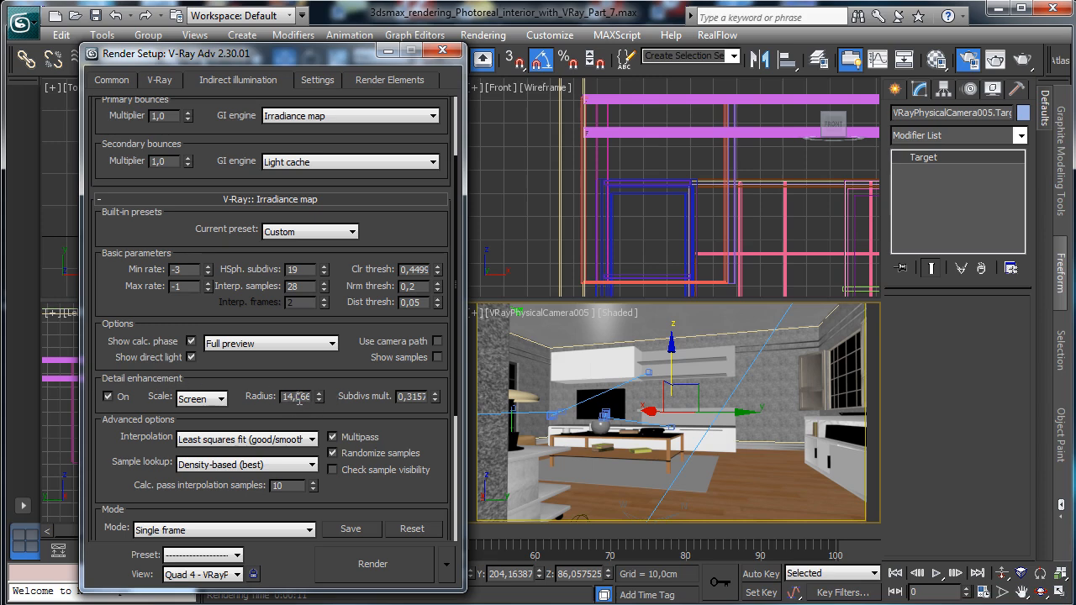
{"action": "double_click", "coordinate": [294, 398]}
{"action": "type", "text": "50"}
{"action": "key", "text": "Return"}
Set the light cache subdivs to 2000.
{"action": "scroll", "coordinate": [252, 378], "scroll_direction": "down", "scroll_amount": 5}
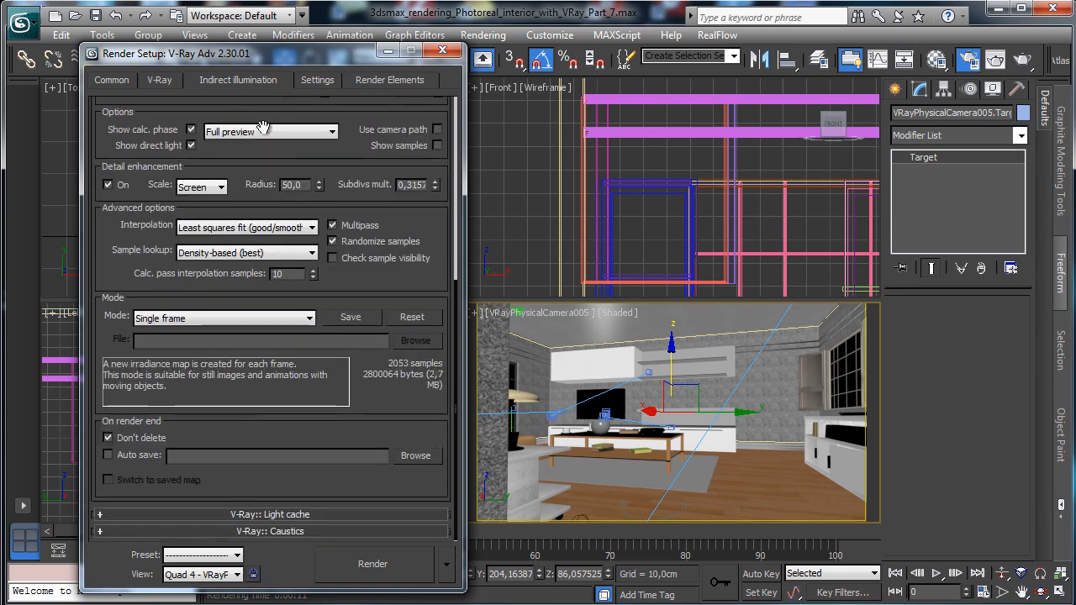
{"action": "scroll", "coordinate": [281, 496], "scroll_direction": "down", "scroll_amount": 5}
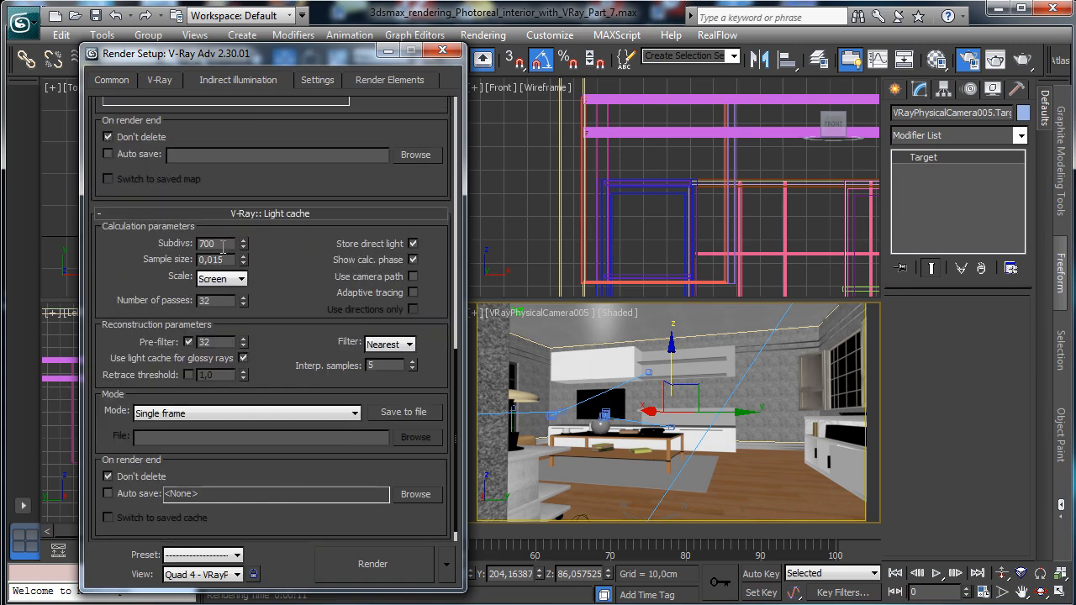
{"action": "double_click", "coordinate": [225, 243]}
{"action": "type", "text": "2000"}
{"action": "key", "text": "Return"}
Set the DMC Sampler's min samples to 32.
{"action": "left_click", "coordinate": [329, 79]}
{"action": "key", "text": "Return"}
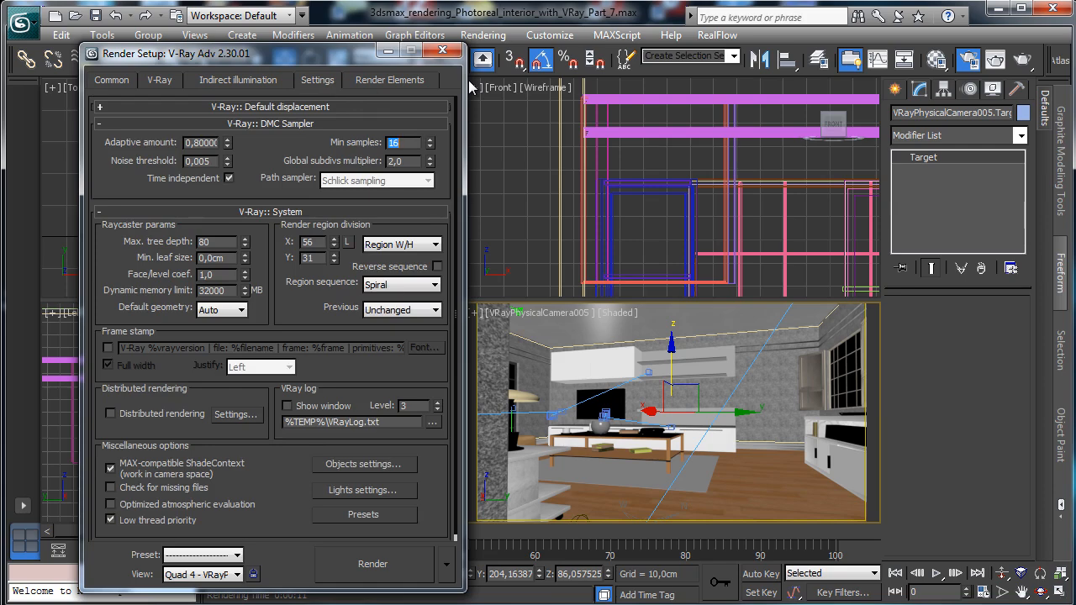
{"action": "type", "text": "32"}
{"action": "key", "text": "Return"}
{"action": "left_click", "coordinate": [416, 160]}
Save the scene and start the 900 x 505 render of the VRayPhysicalCamera005 view.
{"action": "left_click", "coordinate": [147, 81]}
{"action": "left_click", "coordinate": [110, 82]}
{"action": "left_click", "coordinate": [96, 15]}
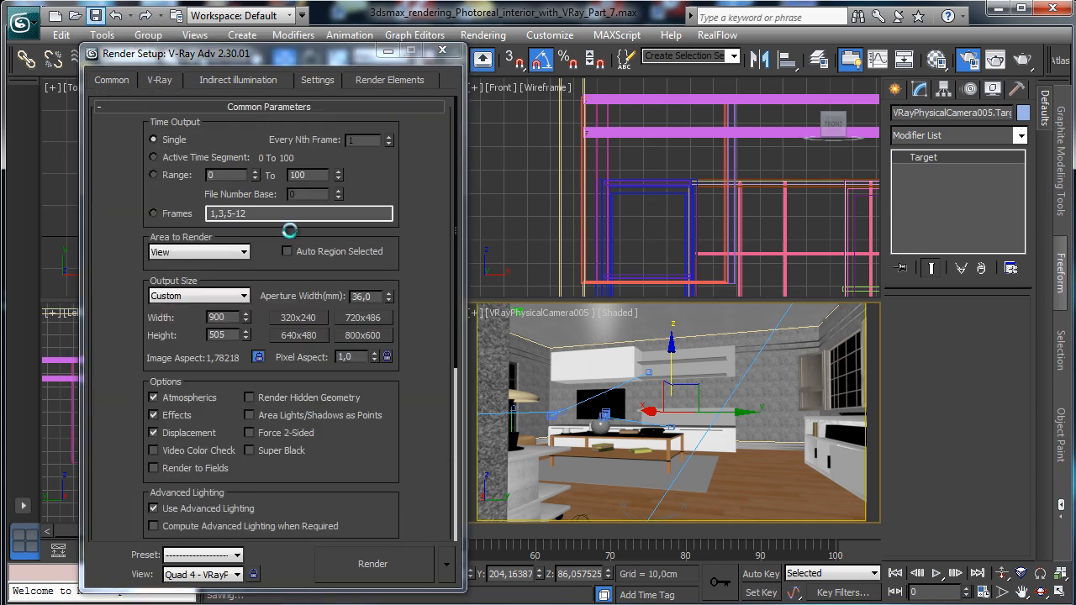
{"action": "left_click", "coordinate": [374, 561]}
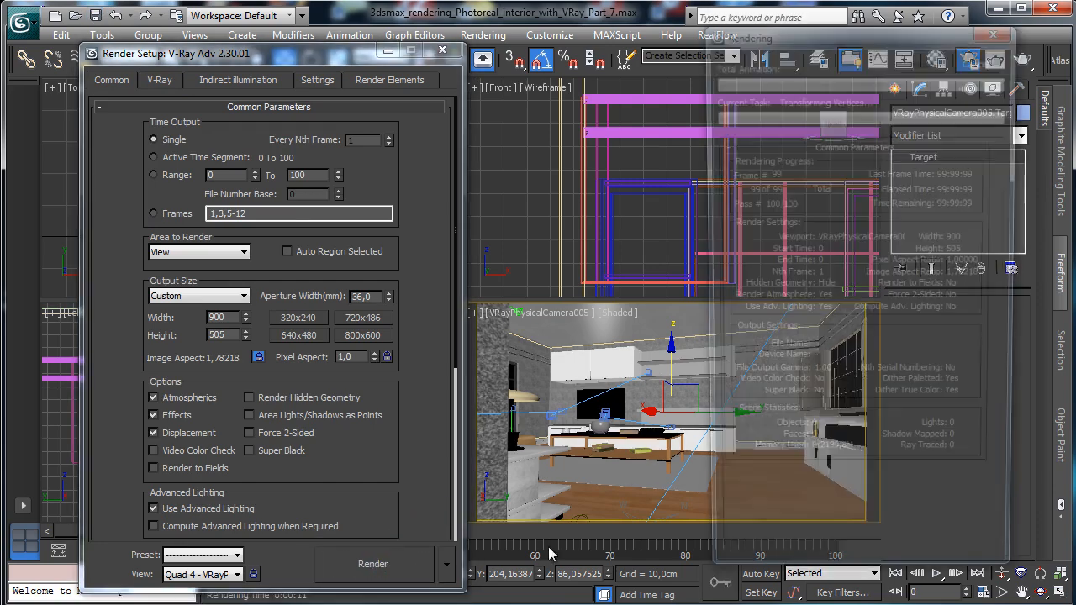